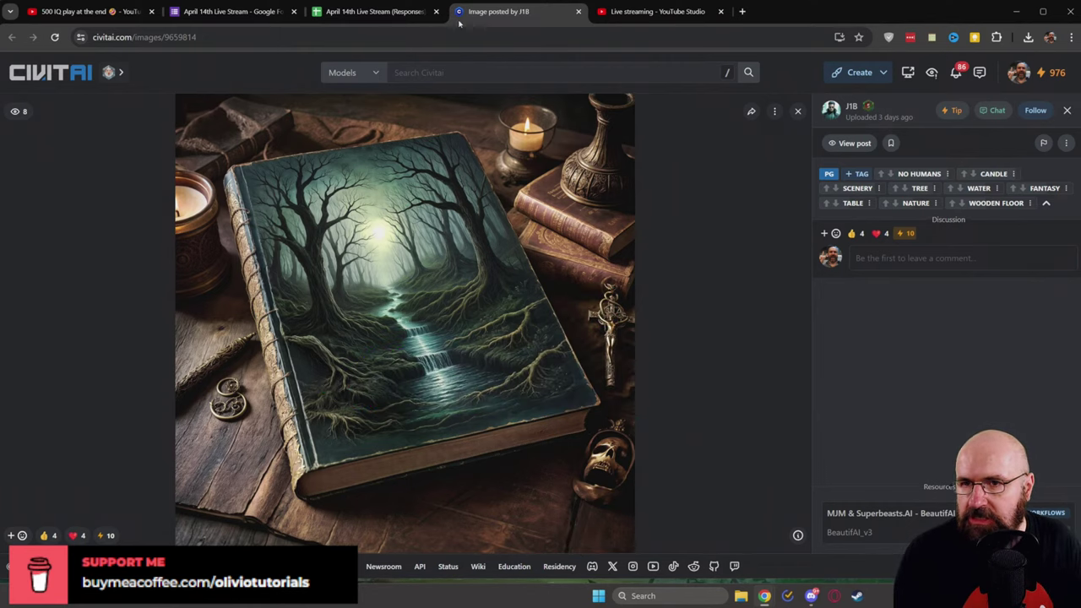
# Step: Switch to the April 14th Live Stream (Responses) spreadsheet tab
pyautogui.click(390, 20)
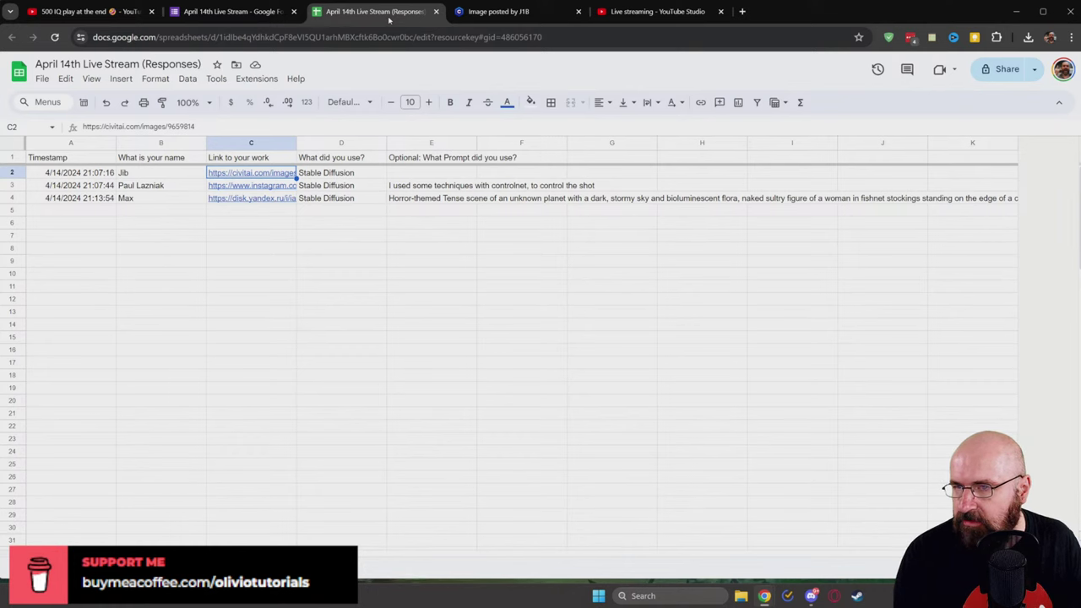
pyautogui.click(488, 18)
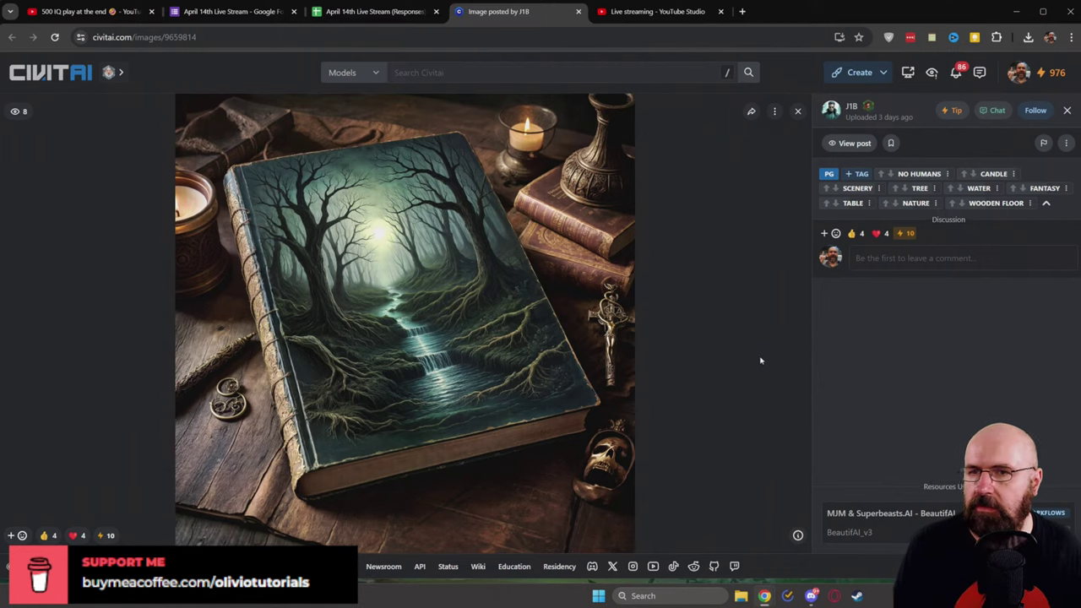
pyautogui.click(366, 16)
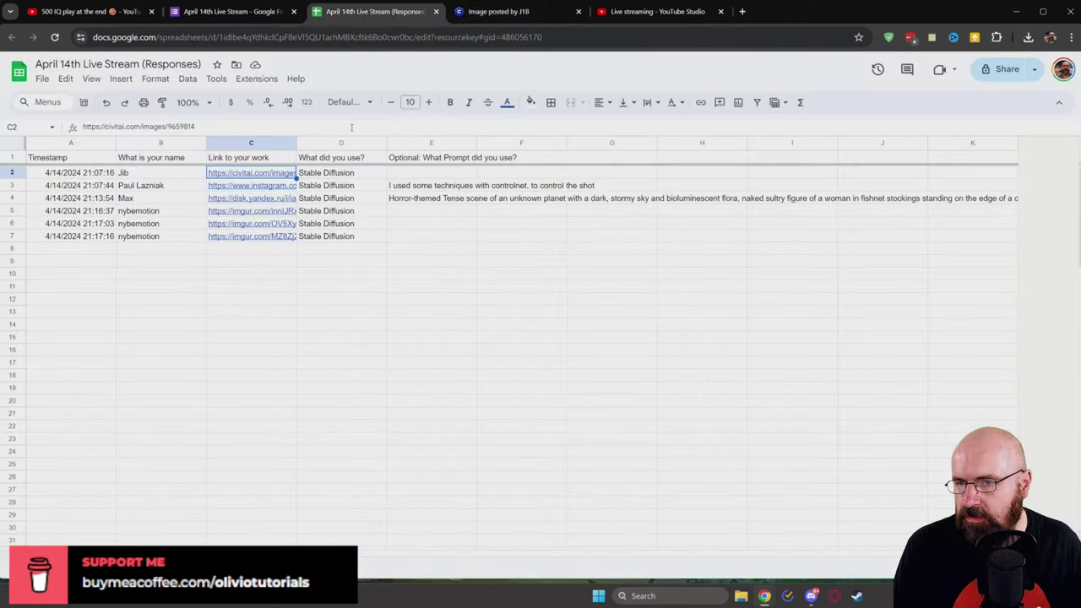
pyautogui.click(253, 187)
# Step: Open the Instagram link in row 3 to view the DreamCars and DreamGames Porsche animation post
pyautogui.click(274, 206)
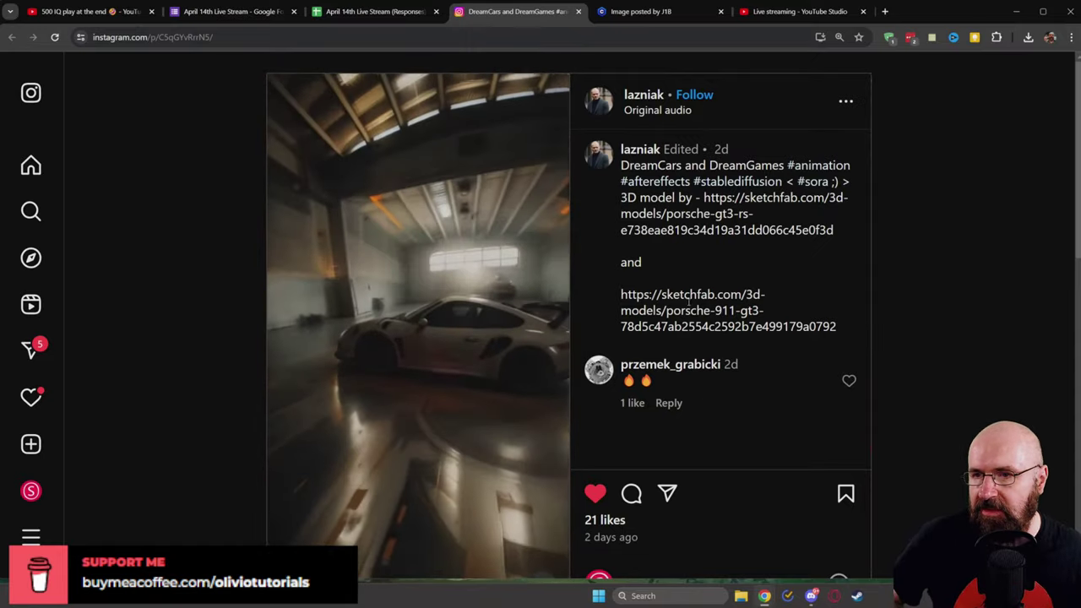
# Step: Go back to the responses sheet and open C4's Yandex Disk link. View 00112-1681977684.png at full size in a new tab
pyautogui.click(376, 11)
pyautogui.click(251, 197)
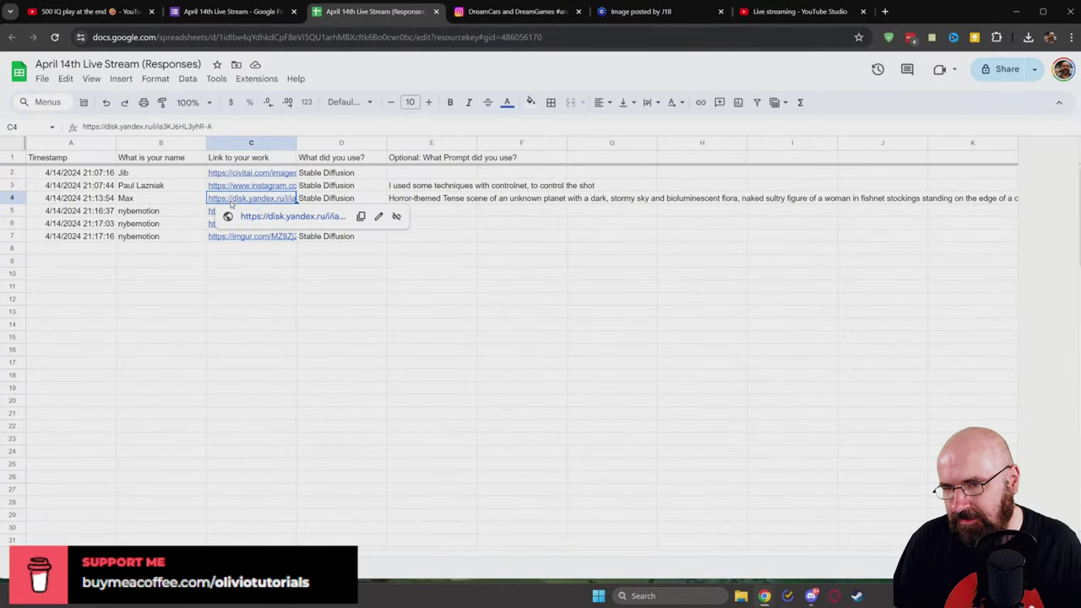
pyautogui.click(262, 218)
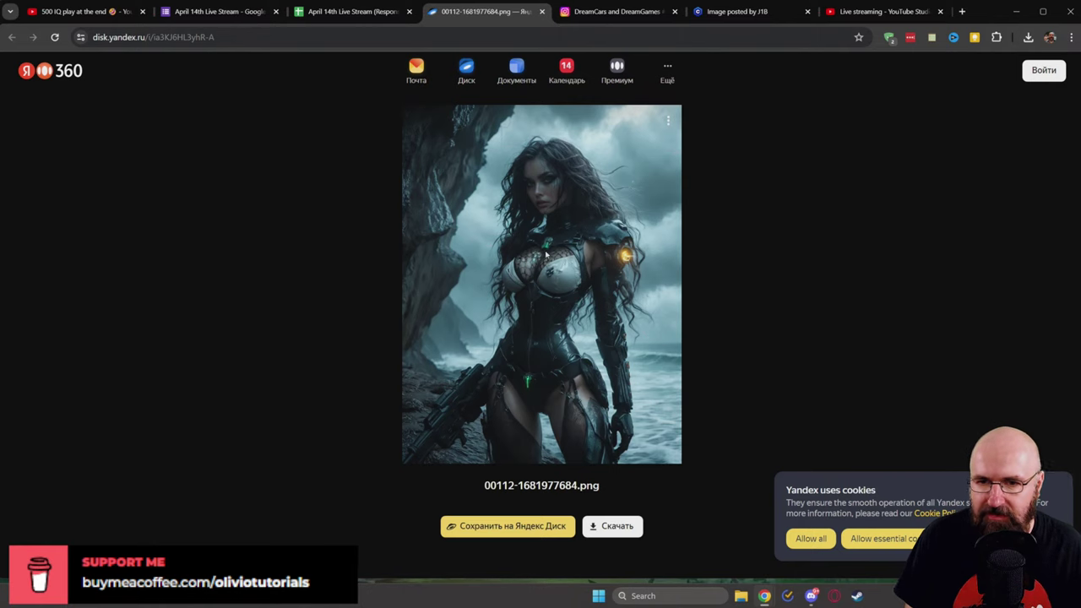
pyautogui.rightClick(508, 215)
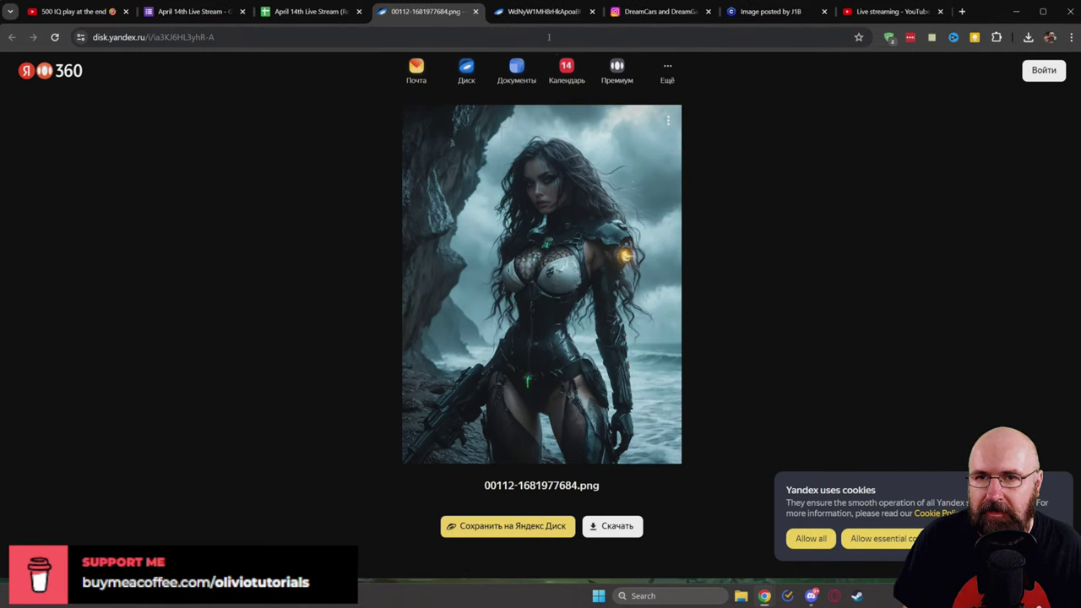
pyautogui.click(538, 19)
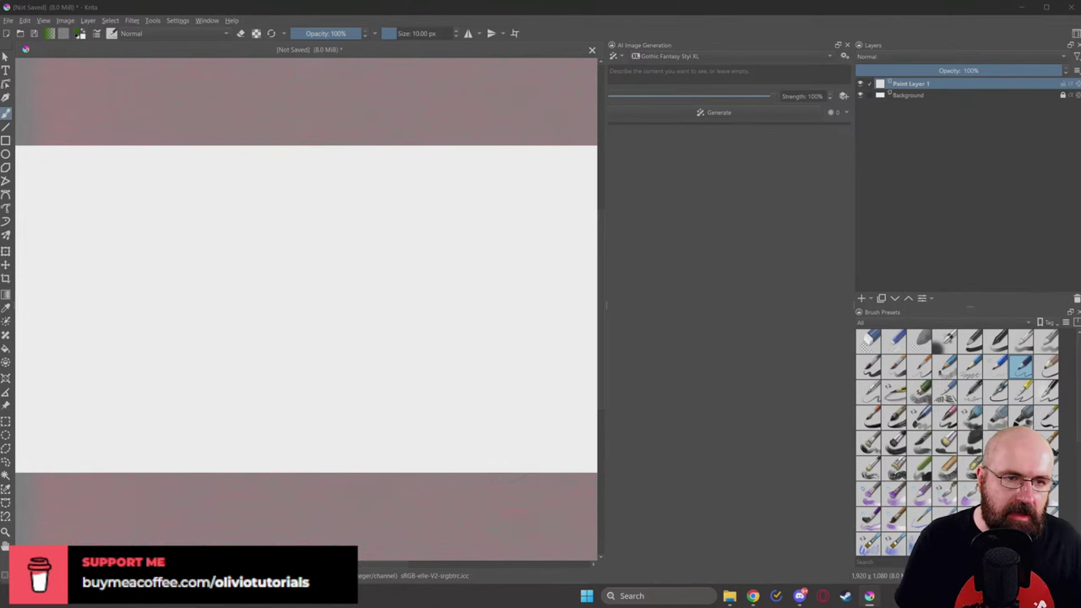
# Step: Create a new portrait document sized 1080×1920 pixels
pyautogui.moveTo(605, 304)
pyautogui.mouseDown()
pyautogui.moveTo(920, 304)
pyautogui.moveTo(762, 304)
pyautogui.moveTo(844, 304)
pyautogui.moveTo(830, 306)
pyautogui.moveTo(832, 217)
pyautogui.moveTo(468, 208)
pyautogui.moveTo(492, 209)
pyautogui.mouseUp()
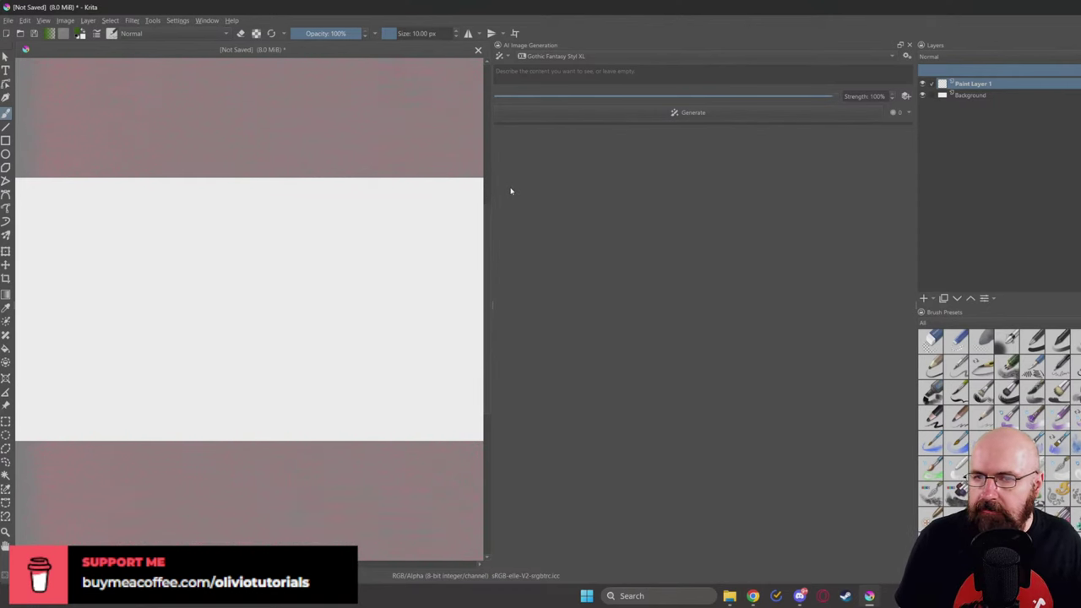
pyautogui.click(7, 20)
pyautogui.click(23, 33)
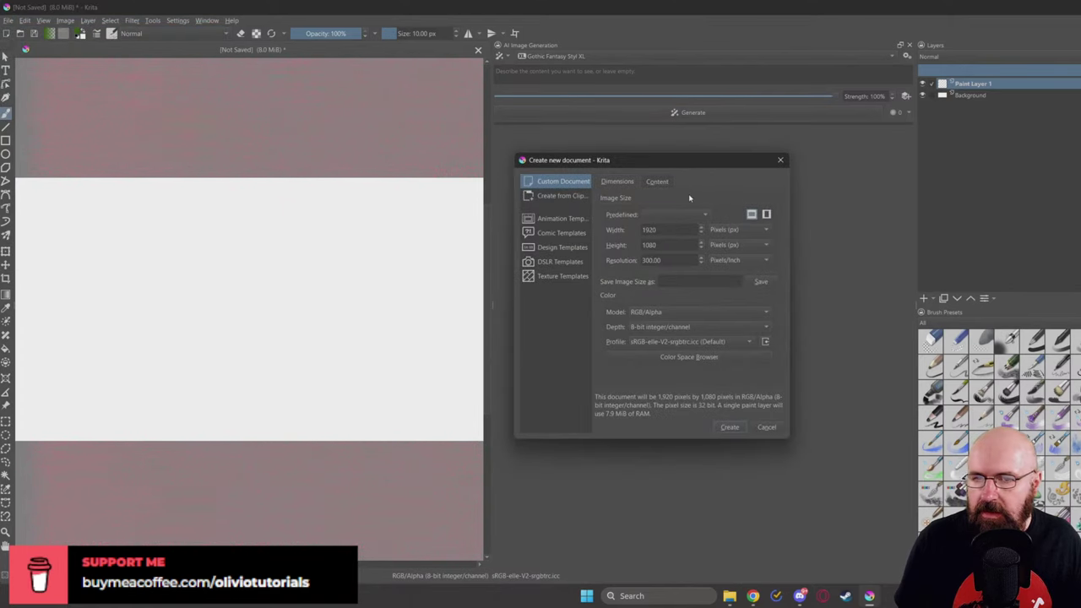
pyautogui.click(766, 214)
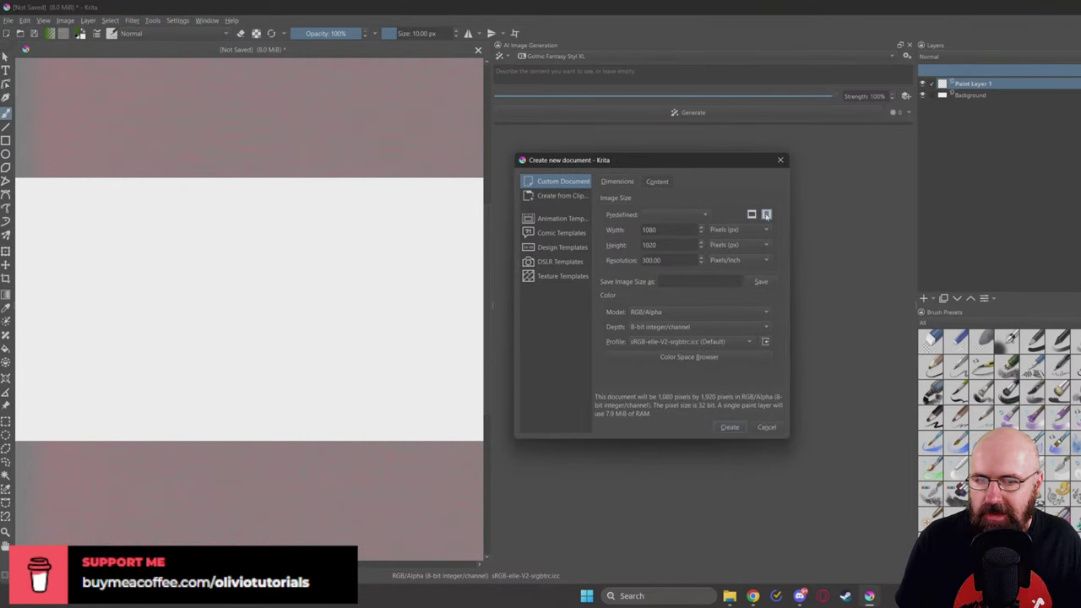
pyautogui.click(729, 426)
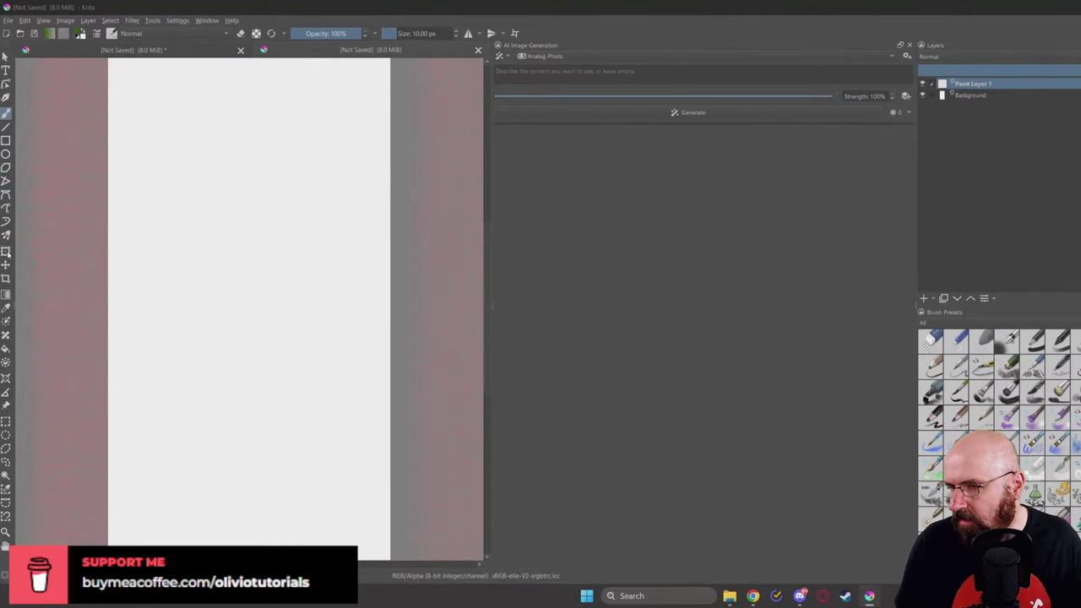
# Step: Crop the canvas from the top down to 1080×1550 pixels
pyautogui.click(5, 278)
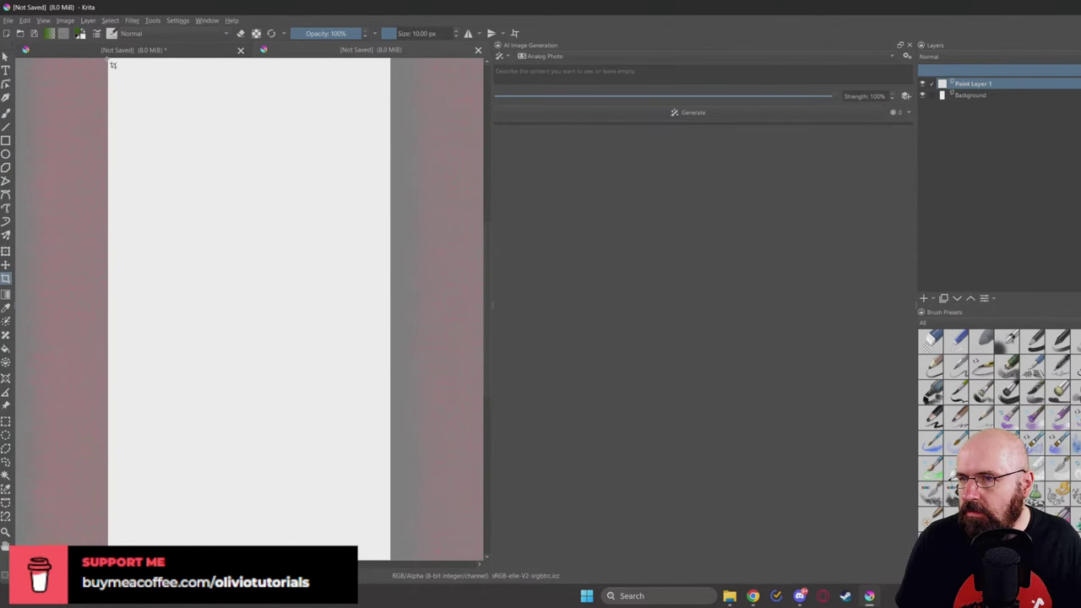
pyautogui.moveTo(113, 65); pyautogui.dragTo(397, 456)
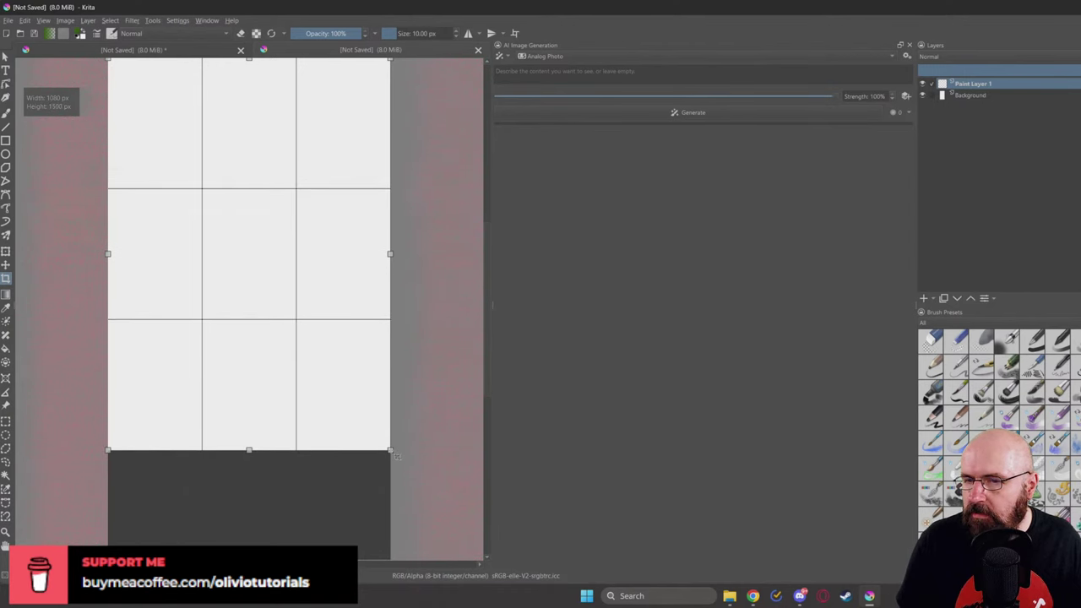
pyautogui.press('Return')
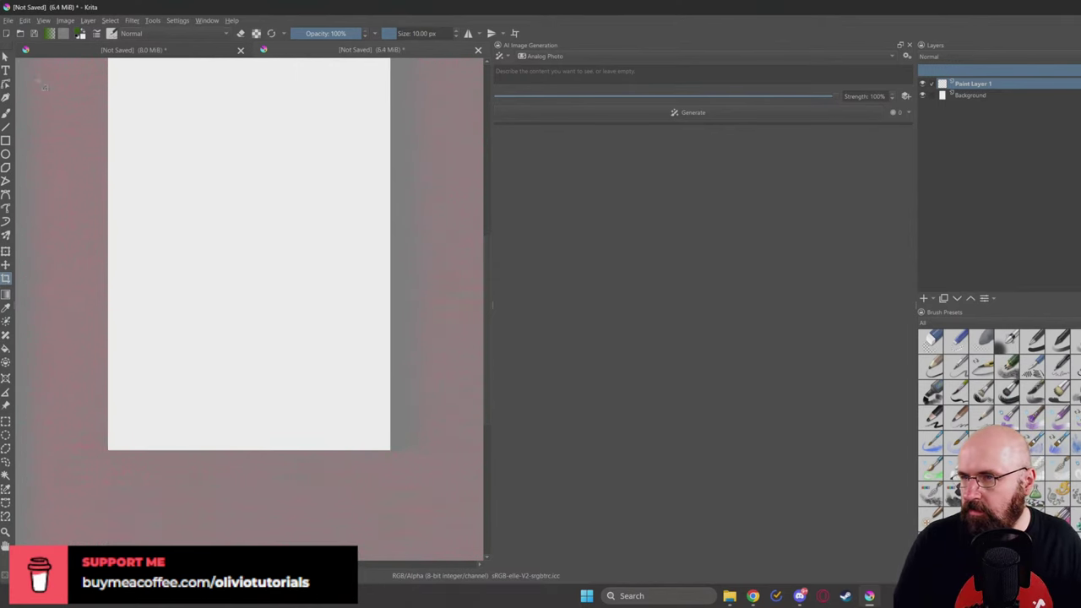
# Step: Switch AI image generation to Live mode with the Gothic Fantasy Styl XL style
pyautogui.press('b')
pyautogui.scroll(3, 212, 160)
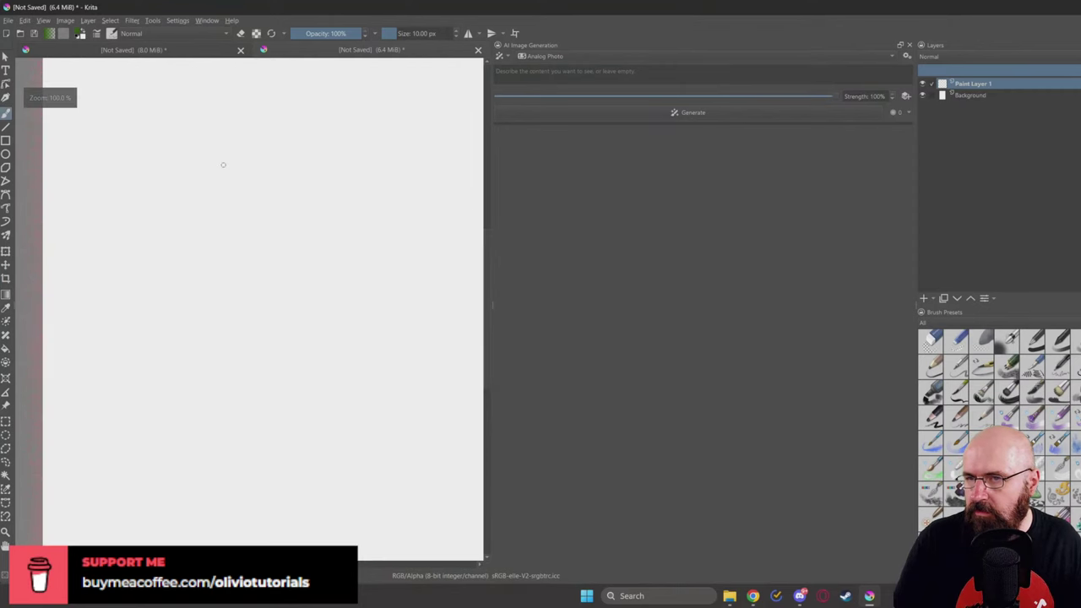
pyautogui.scroll(-1, 222, 164)
pyautogui.moveTo(236, 181); pyautogui.dragTo(234, 211)
pyautogui.scroll(1, 234, 210)
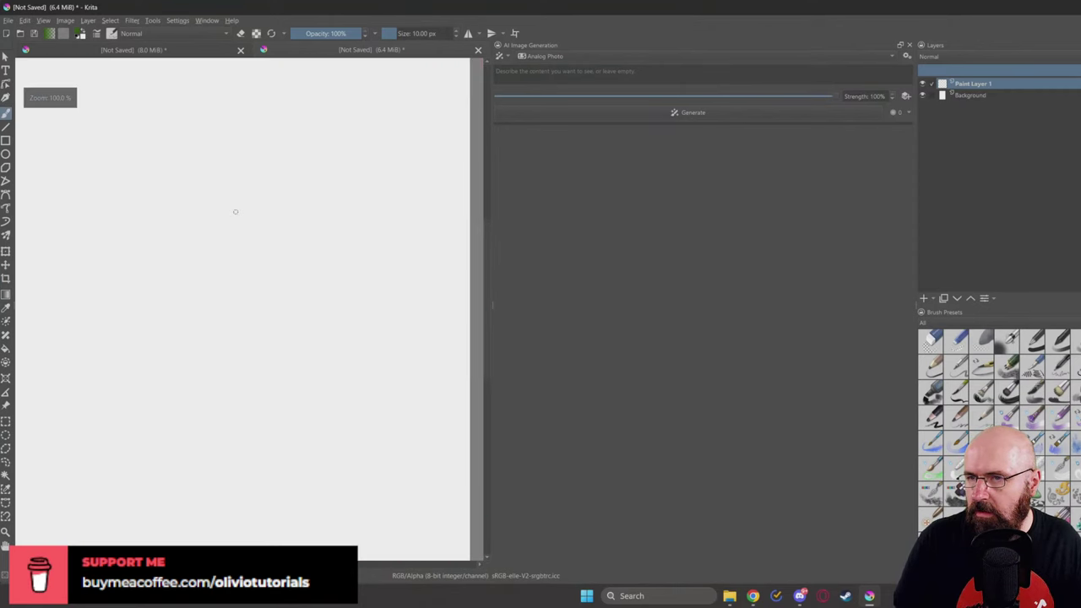
pyautogui.scroll(-1, 234, 211)
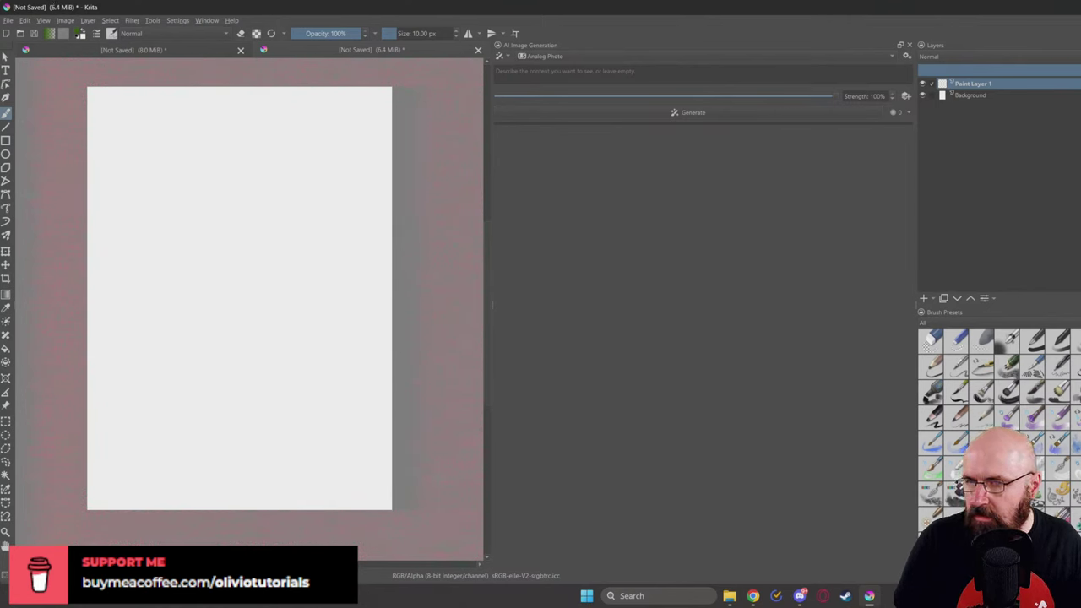
pyautogui.moveTo(227, 241); pyautogui.dragTo(266, 232)
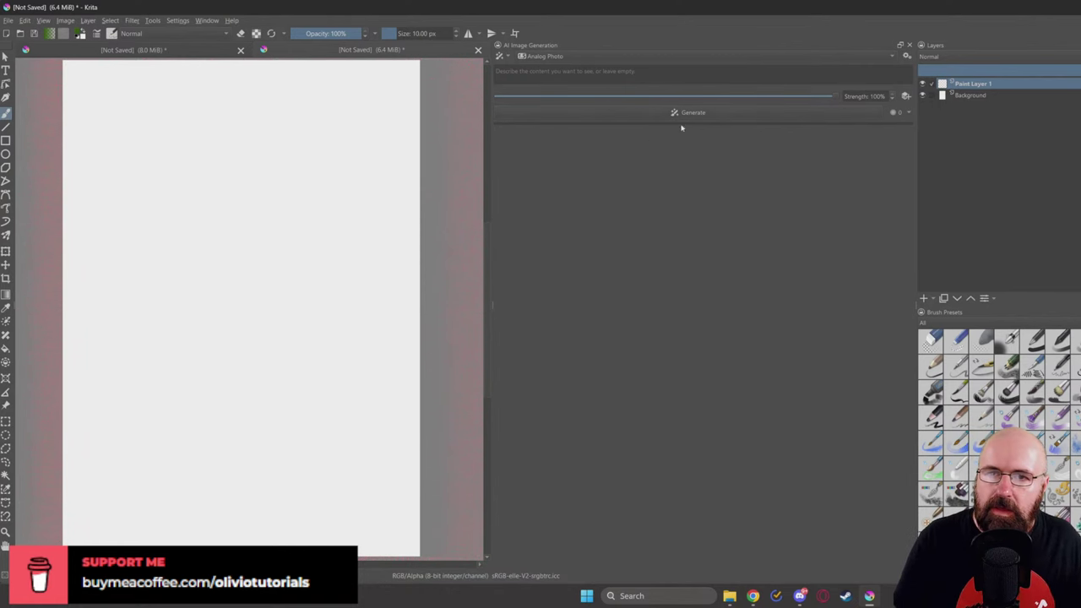
pyautogui.click(499, 56)
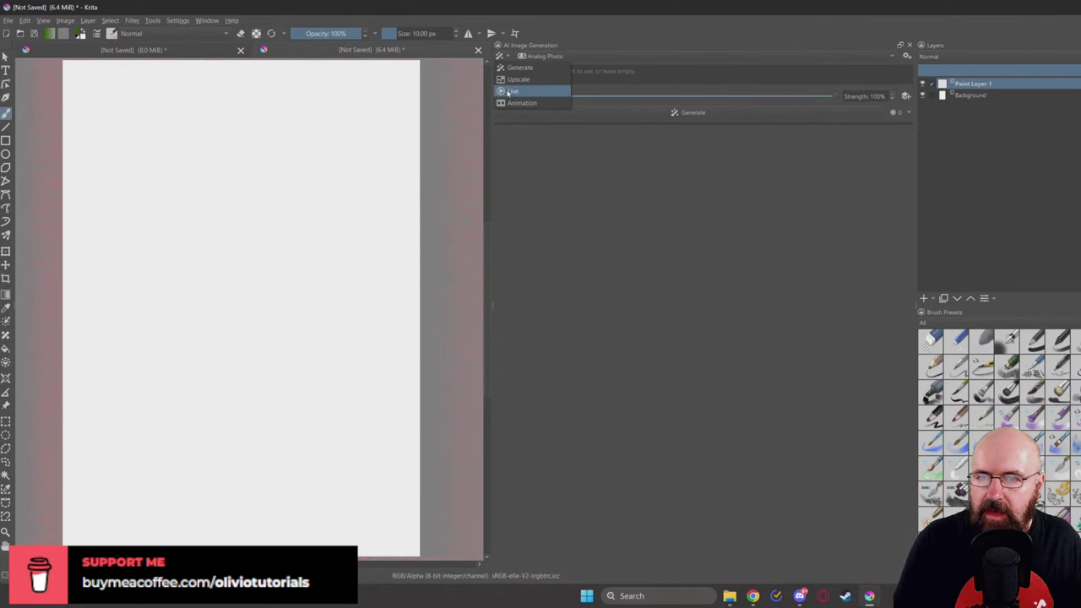
pyautogui.click(512, 91)
pyautogui.click(622, 57)
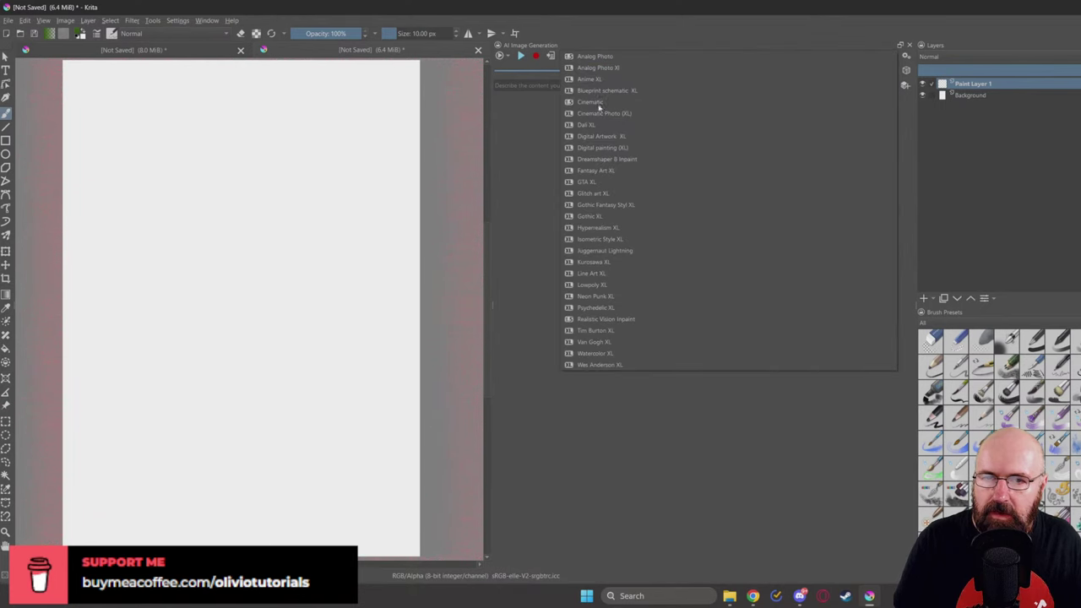
pyautogui.click(625, 206)
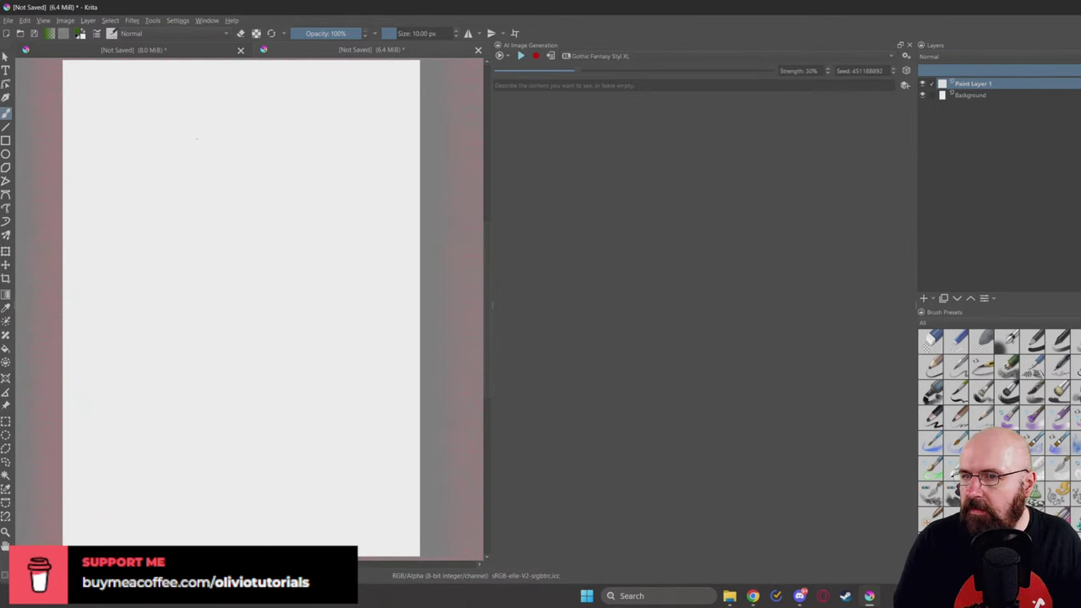
# Step: Set the brush to 235.40 px with a blue colour
pyautogui.rightClick(216, 150)
pyautogui.moveTo(360, 108)
pyautogui.mouseDown()
pyautogui.moveTo(342, 101)
pyautogui.moveTo(351, 102)
pyautogui.mouseUp()
pyautogui.moveTo(245, 155)
pyautogui.mouseDown()
pyautogui.moveTo(240, 168)
pyautogui.moveTo(225, 155)
pyautogui.mouseUp()
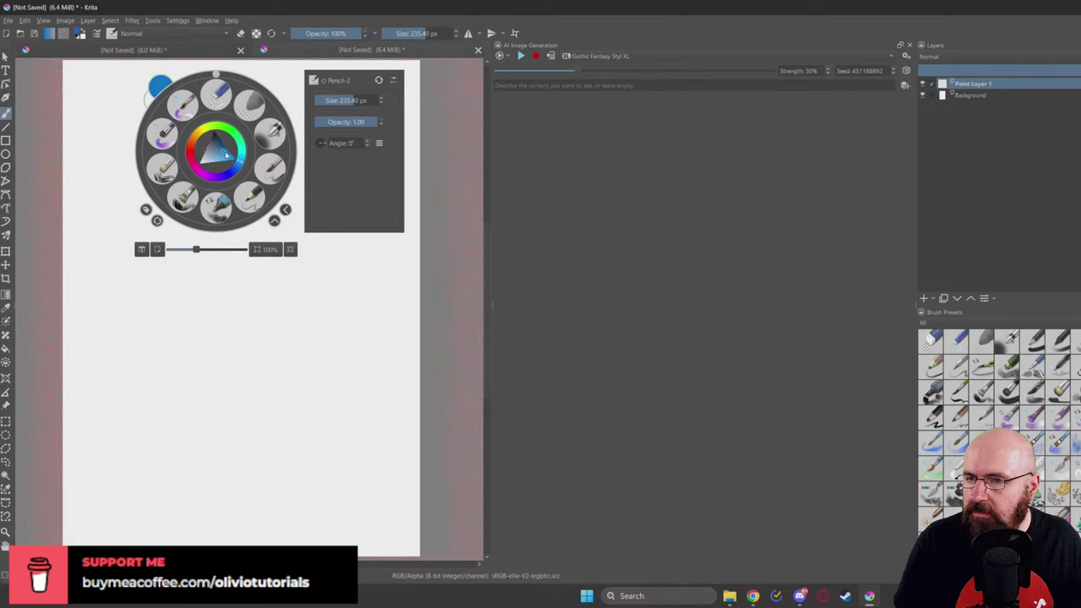
# Step: Paint blue over the corners, edges and white shape until no white remains
pyautogui.click(91, 96)
pyautogui.moveTo(89, 98)
pyautogui.mouseDown()
pyautogui.moveTo(106, 89)
pyautogui.moveTo(80, 64)
pyautogui.moveTo(362, 85)
pyautogui.moveTo(390, 144)
pyautogui.moveTo(401, 412)
pyautogui.moveTo(92, 229)
pyautogui.moveTo(102, 442)
pyautogui.moveTo(84, 532)
pyautogui.moveTo(379, 550)
pyautogui.moveTo(352, 174)
pyautogui.moveTo(127, 97)
pyautogui.mouseUp()
pyautogui.moveTo(372, 118)
pyautogui.mouseDown()
pyautogui.moveTo(212, 157)
pyautogui.moveTo(152, 363)
pyautogui.moveTo(135, 506)
pyautogui.moveTo(156, 473)
pyautogui.mouseUp()
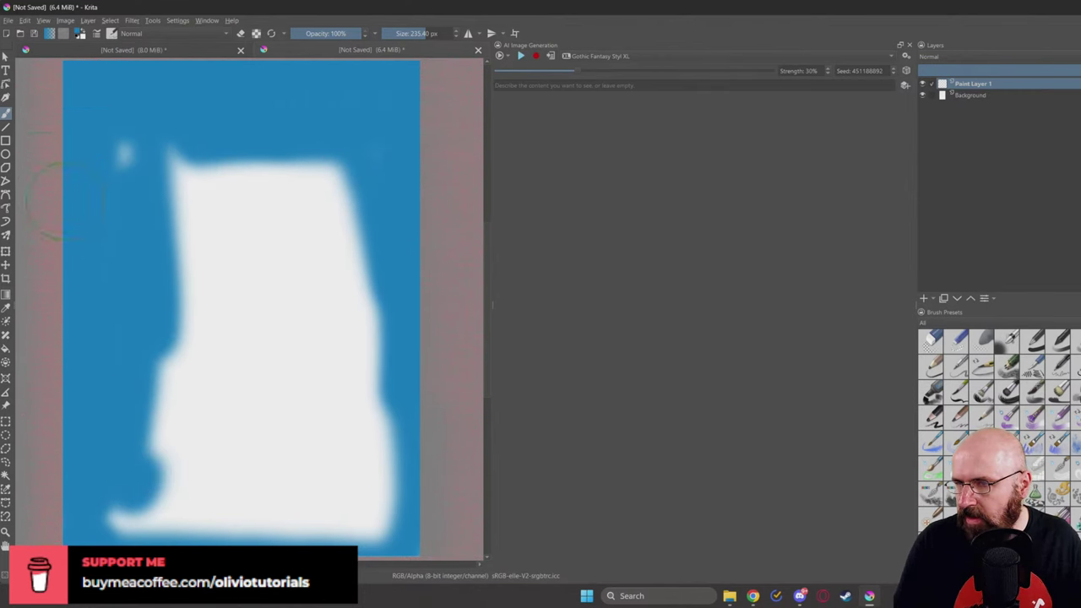
pyautogui.moveTo(123, 152)
pyautogui.mouseDown()
pyautogui.moveTo(175, 169)
pyautogui.moveTo(321, 181)
pyautogui.moveTo(166, 181)
pyautogui.moveTo(212, 313)
pyautogui.moveTo(207, 245)
pyautogui.mouseUp()
pyautogui.moveTo(420, 33); pyautogui.dragTo(440, 32)
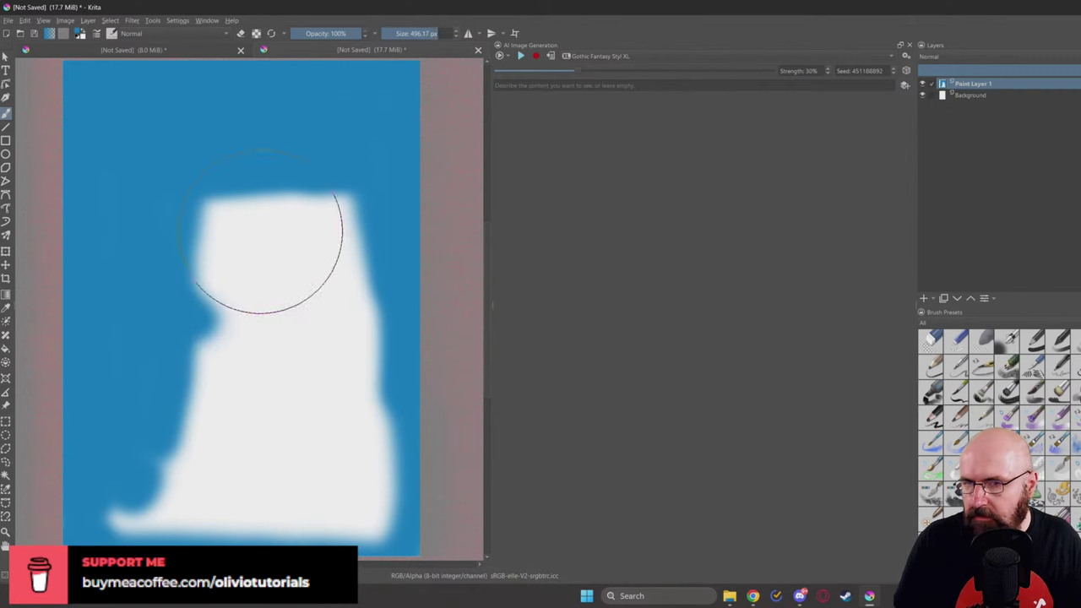
pyautogui.moveTo(266, 234)
pyautogui.mouseDown()
pyautogui.moveTo(194, 397)
pyautogui.moveTo(367, 373)
pyautogui.moveTo(366, 495)
pyautogui.moveTo(254, 473)
pyautogui.moveTo(338, 422)
pyautogui.mouseUp()
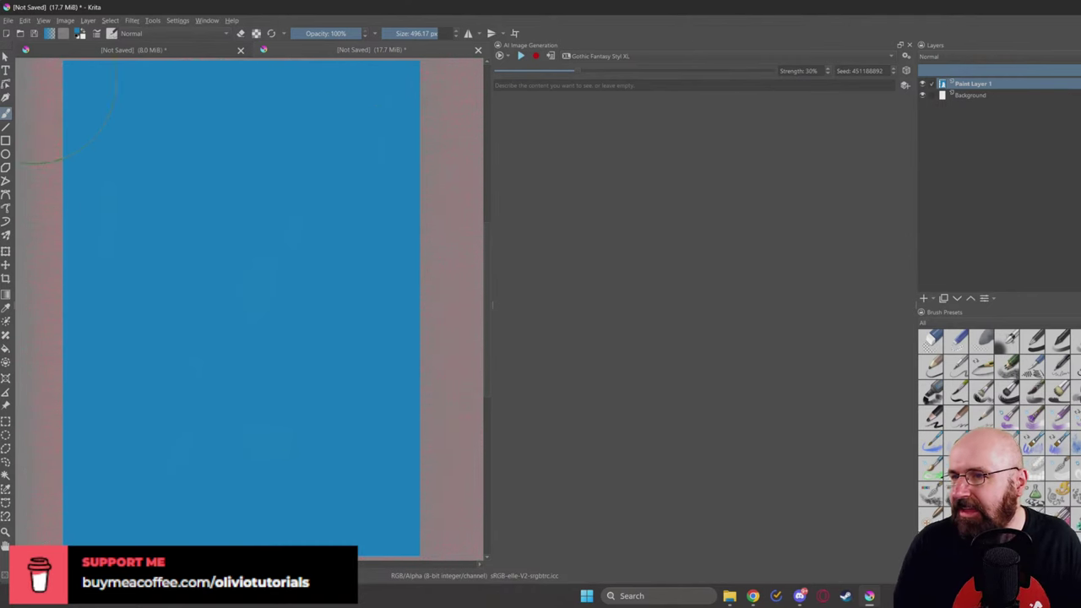
# Step: Add a new paint layer and bucket-fill it solid green
pyautogui.click(923, 298)
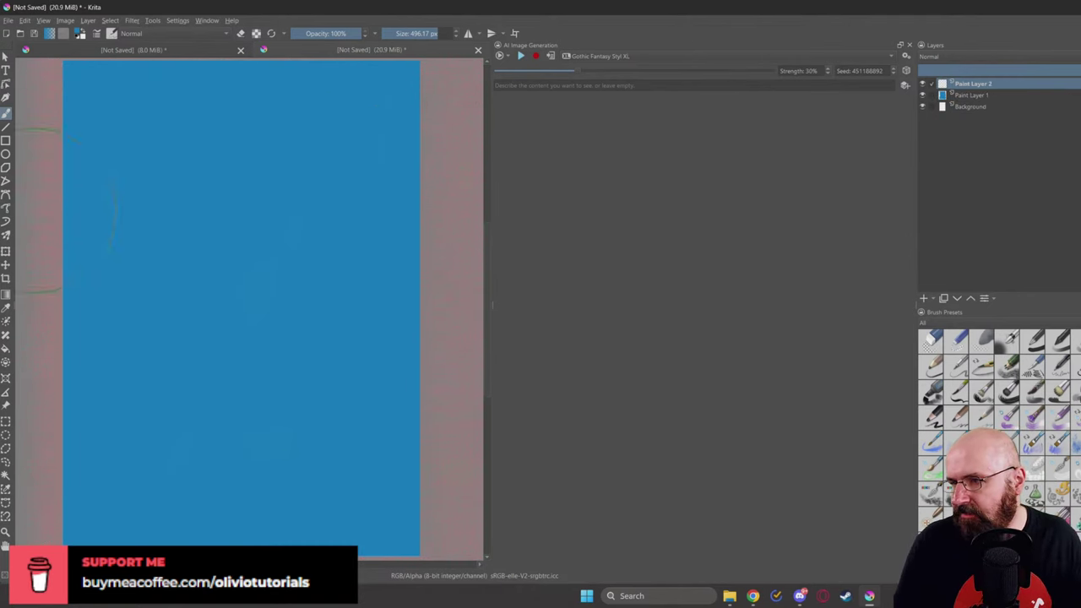
pyautogui.click(6, 349)
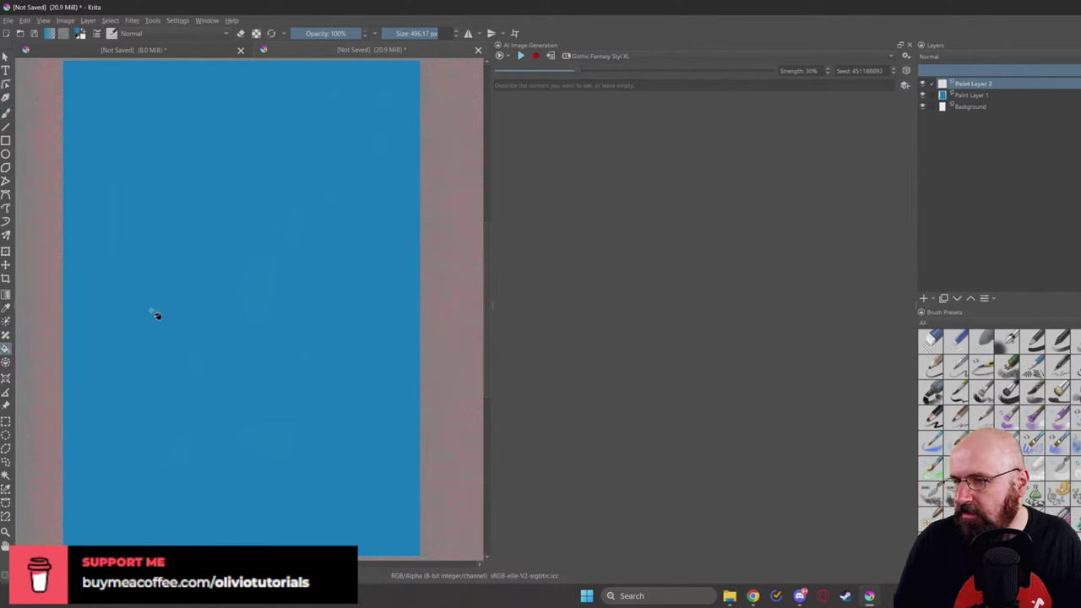
pyautogui.rightClick(230, 250)
pyautogui.click(241, 226)
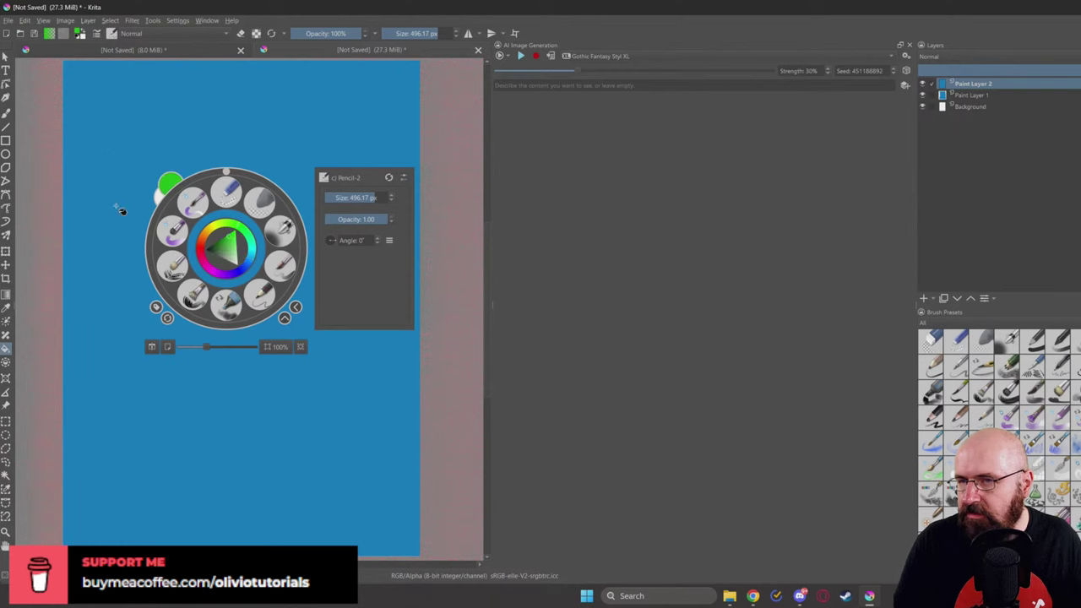
pyautogui.click(114, 155)
pyautogui.click(137, 160)
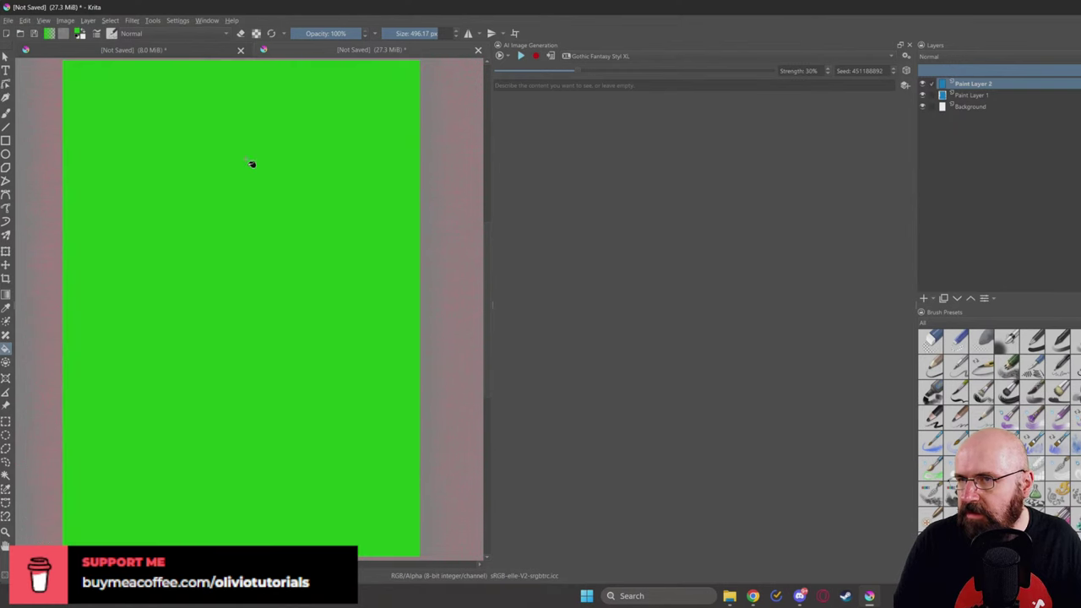
# Step: Apply the Random Noise filter to the new layer at level 99
pyautogui.click(135, 20)
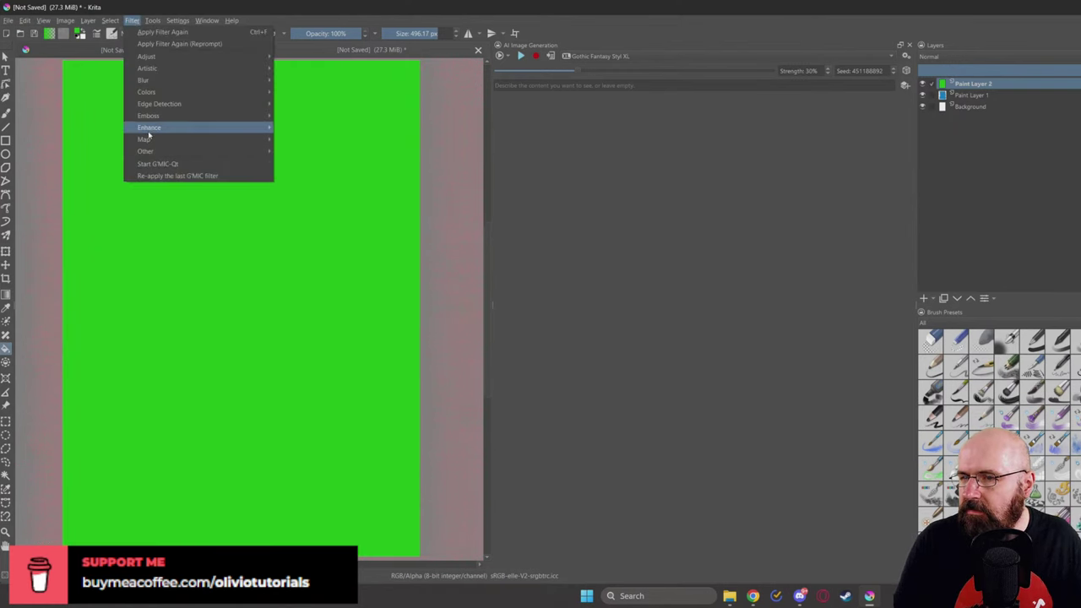
pyautogui.moveTo(157, 152)
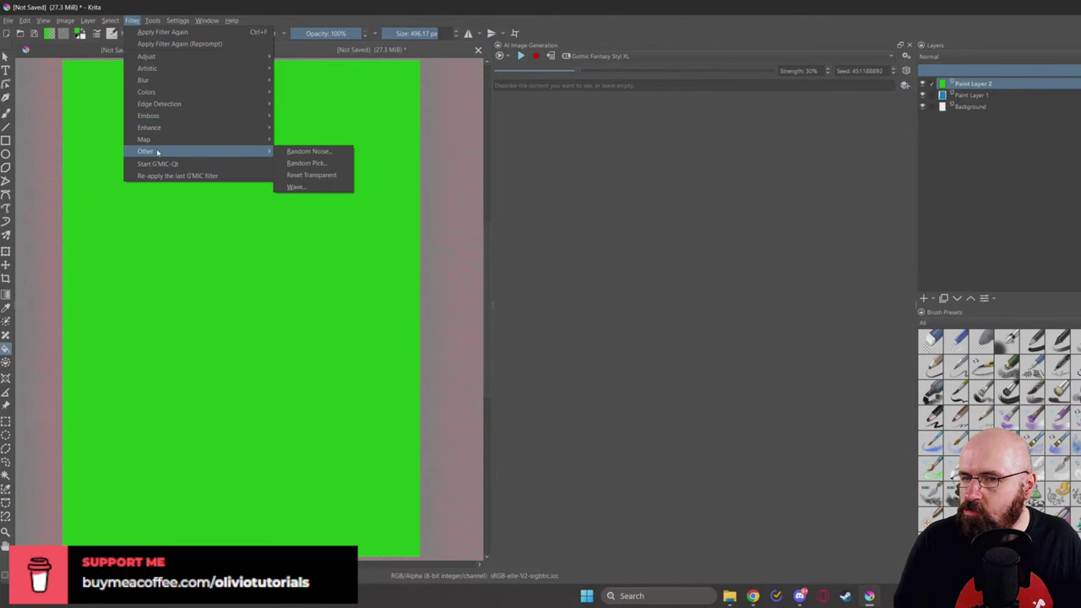
pyautogui.click(322, 152)
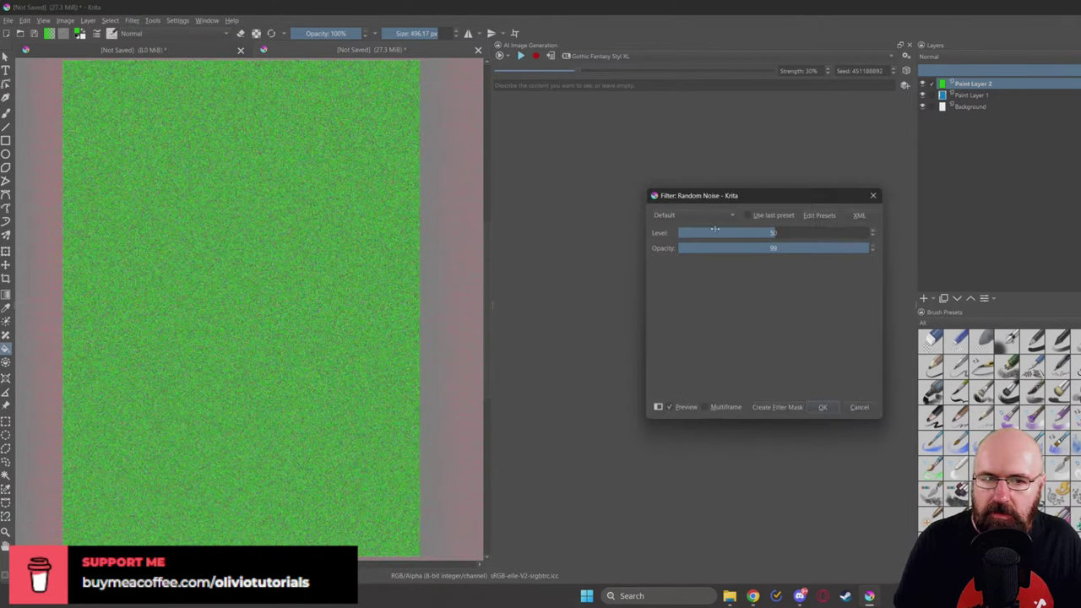
pyautogui.moveTo(770, 234); pyautogui.dragTo(886, 239)
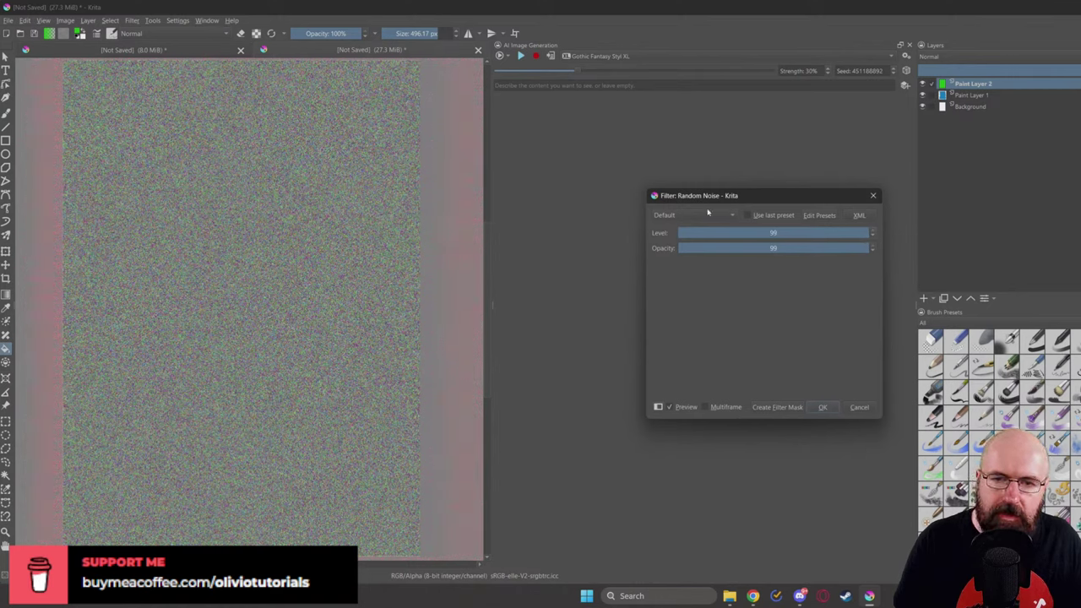
pyautogui.click(821, 407)
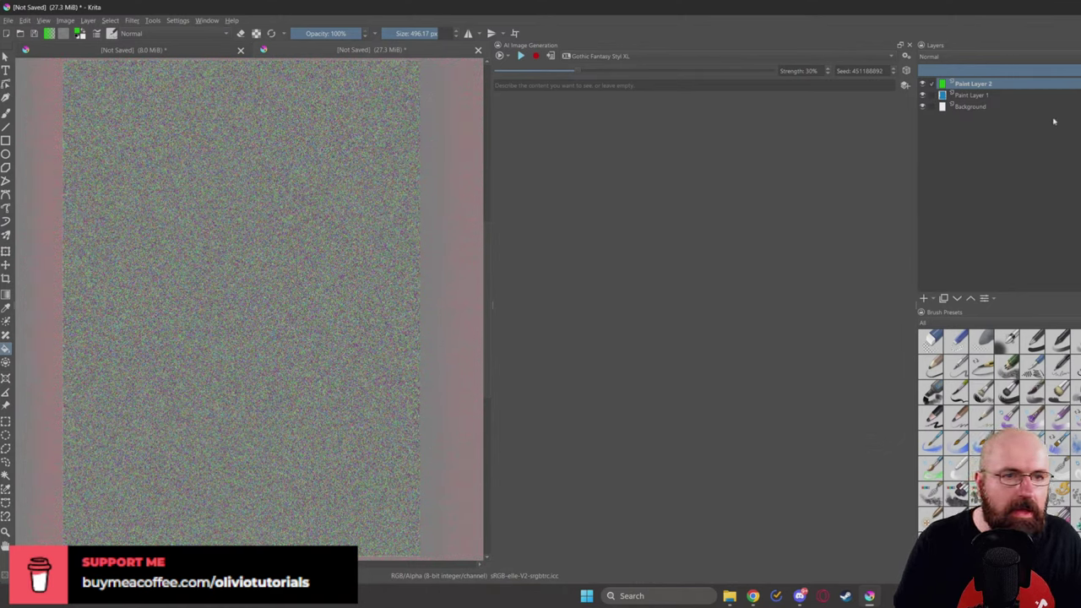
# Step: Set the noise layer to Overlay at low opacity, then reselect Paint Layer 1
pyautogui.click(1003, 57)
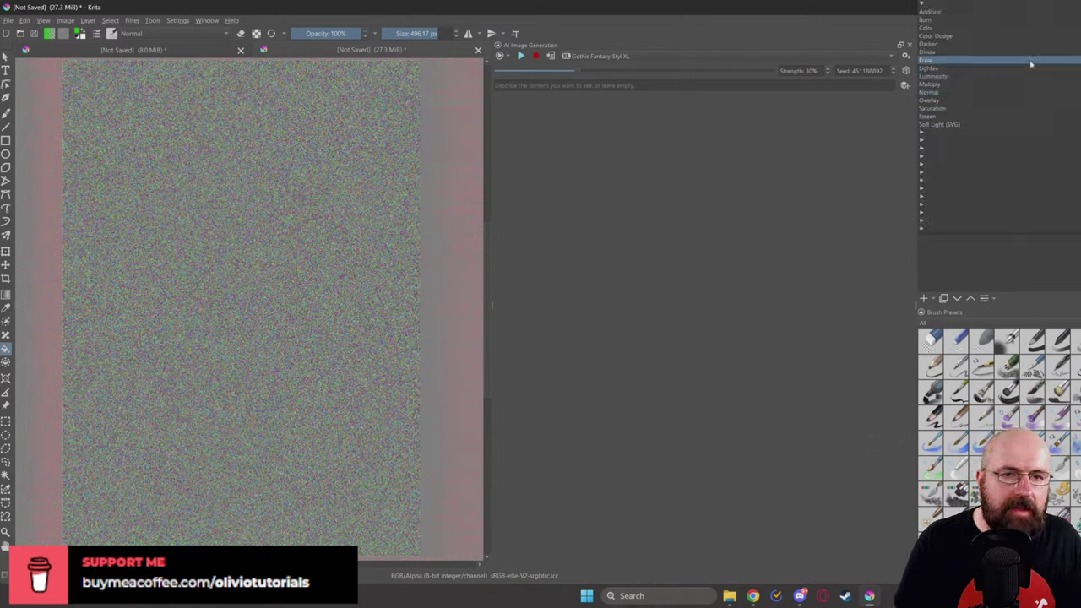
pyautogui.click(969, 97)
pyautogui.click(985, 72)
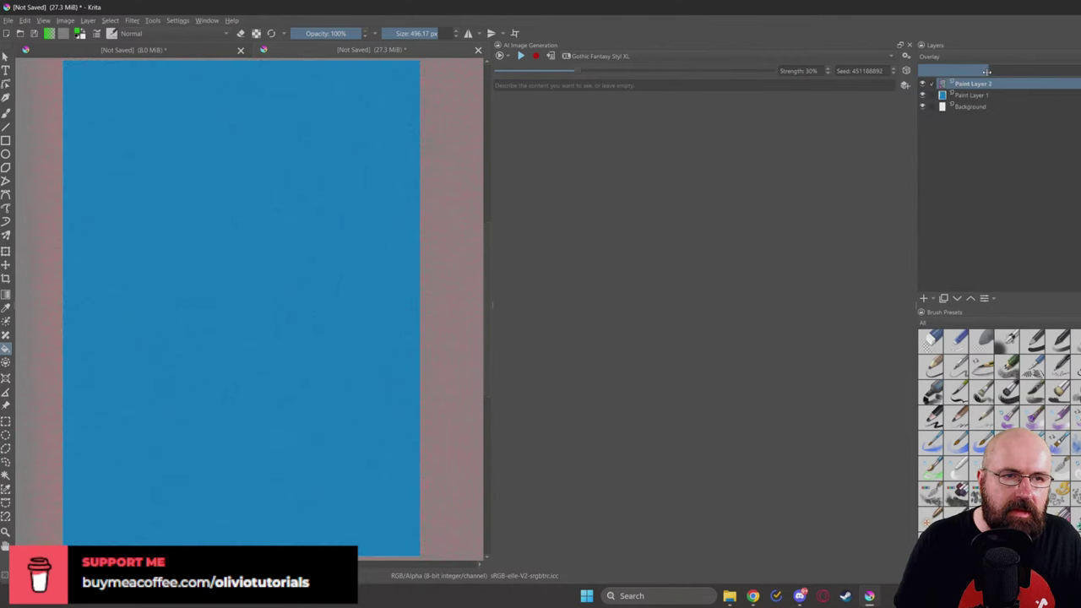
pyautogui.moveTo(985, 71); pyautogui.dragTo(991, 72)
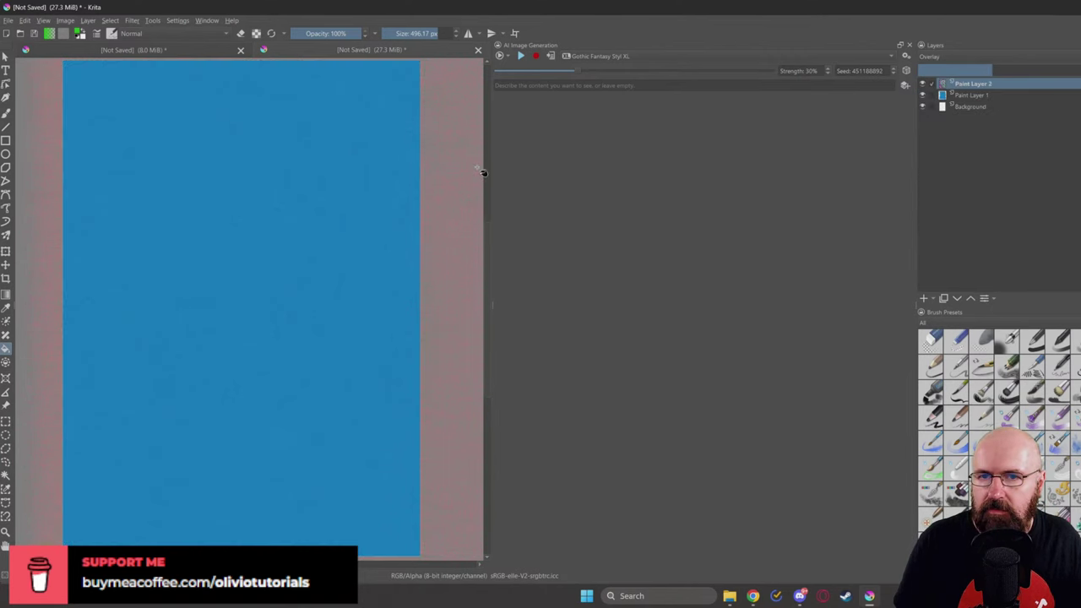
pyautogui.click(949, 96)
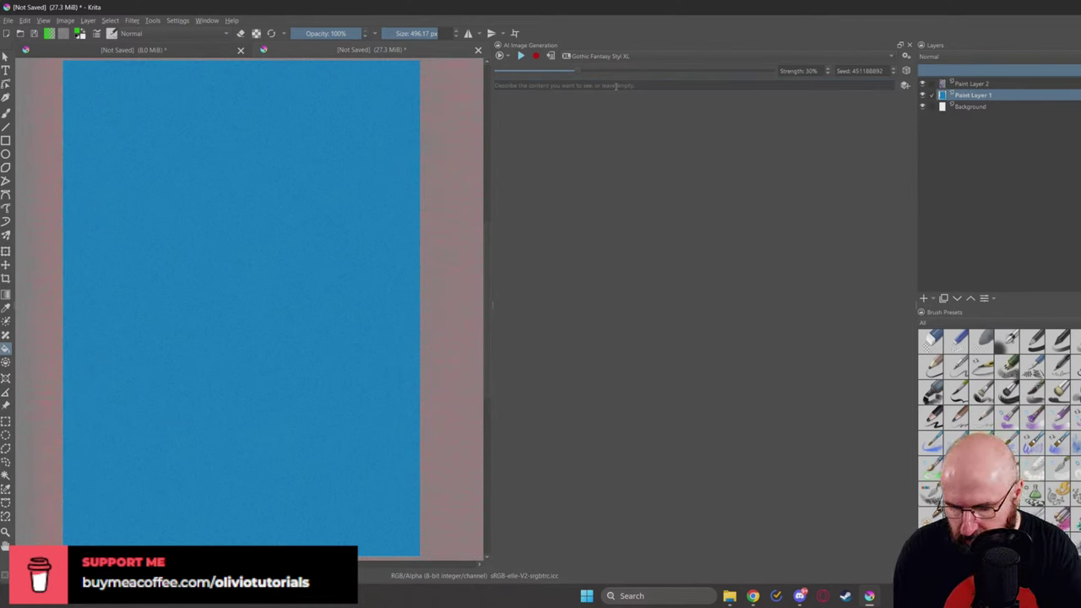
# Step: Enter the prompt 'castle in a alpine landscape' and start the live generation
pyautogui.click(616, 86)
pyautogui.write('goth')
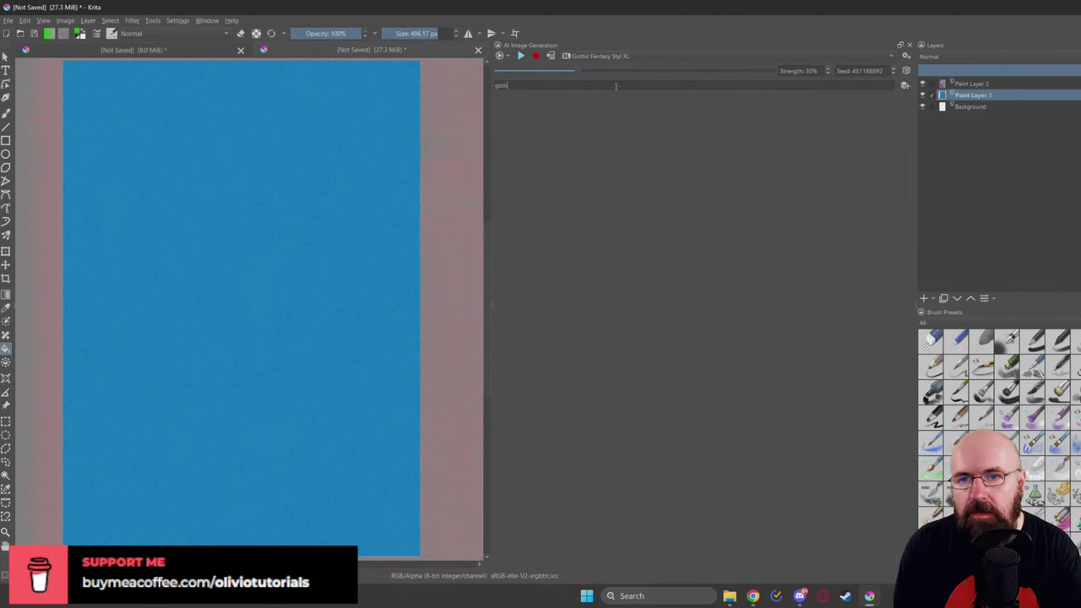
pyautogui.write('ic')
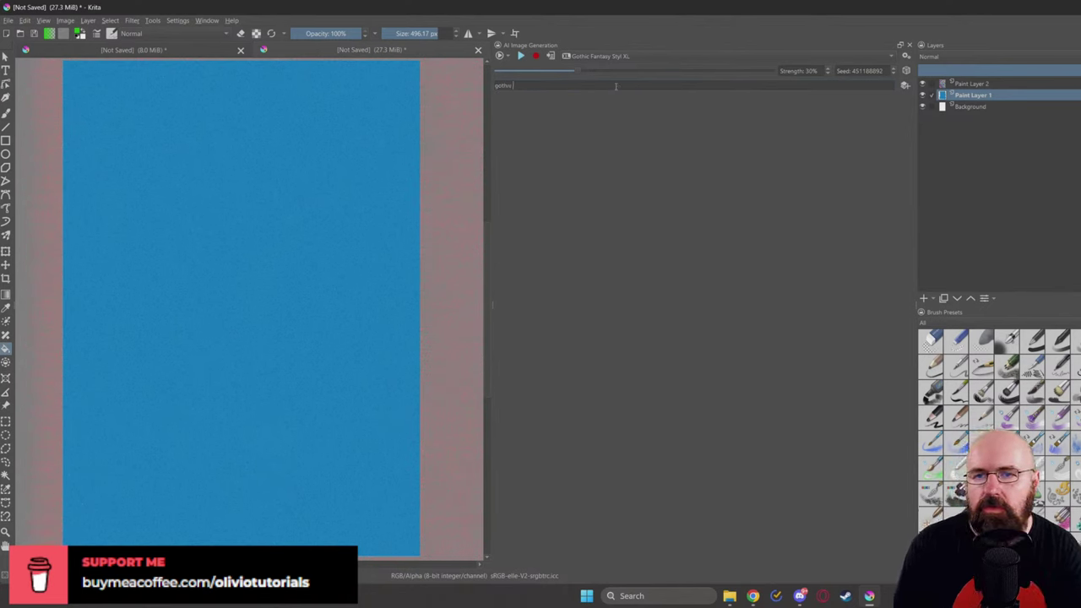
pyautogui.press('BackSpace')
pyautogui.press('BackSpace')
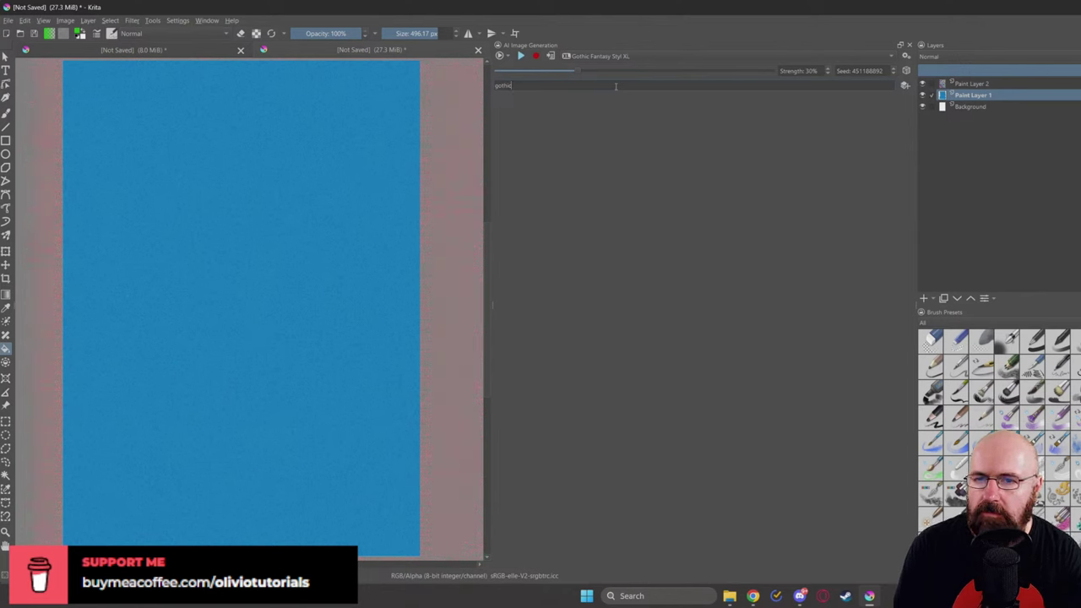
pyautogui.press('BackSpace')
pyautogui.press('BackSpace')
pyautogui.press('BackSpace')
pyautogui.press('BackSpace')
pyautogui.press('BackSpace')
pyautogui.press('BackSpace')
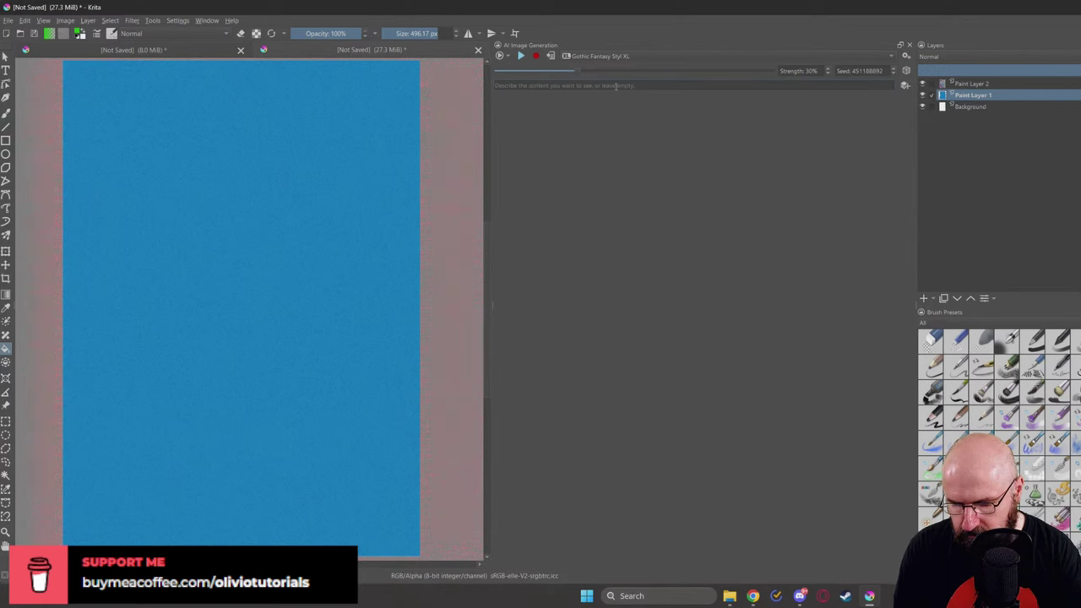
pyautogui.write('d')
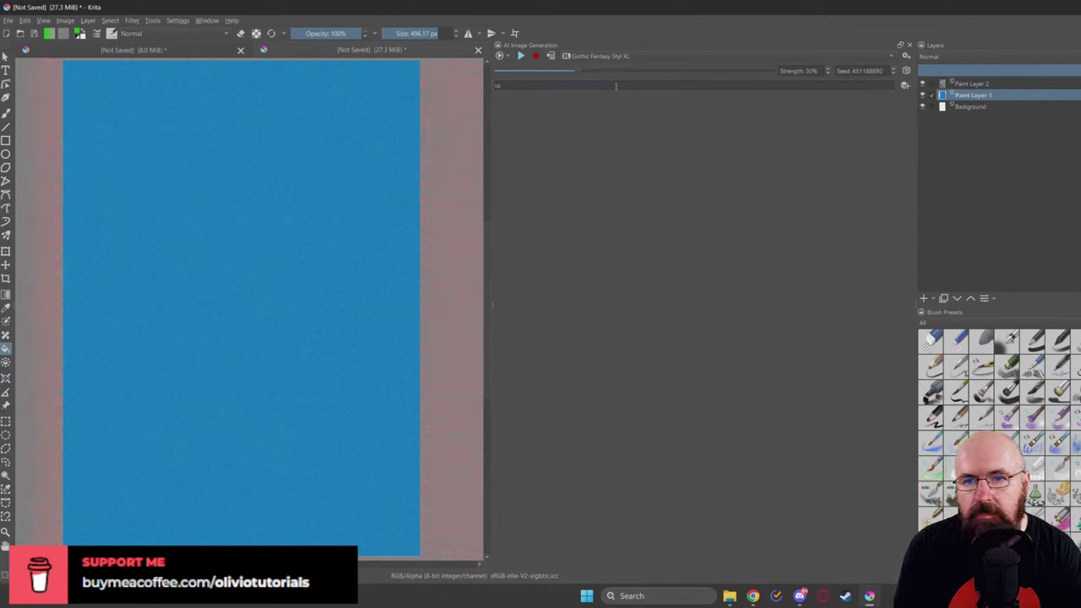
pyautogui.write('stle in a la')
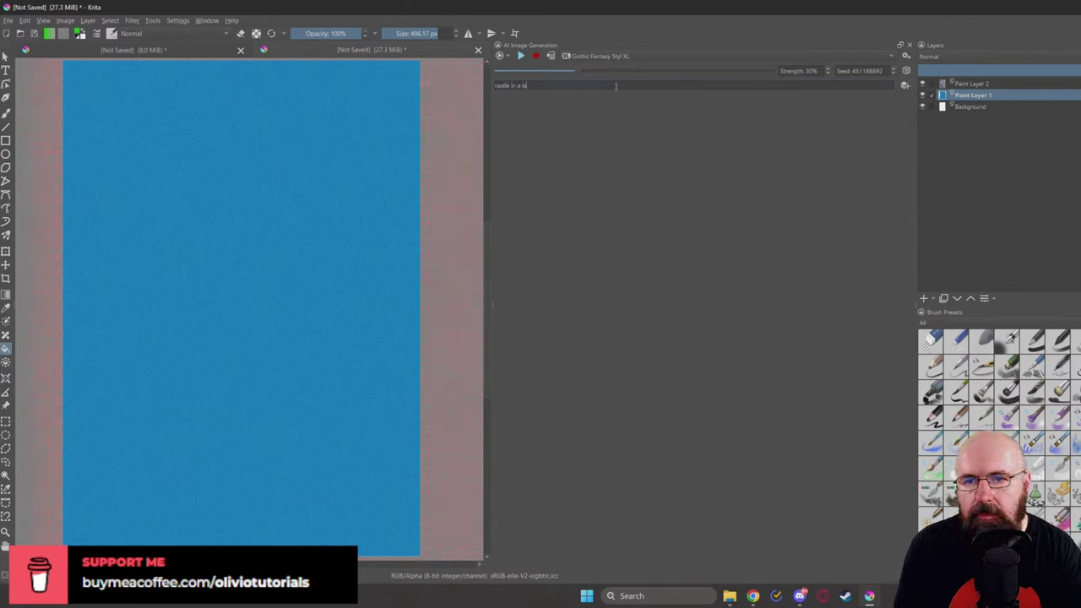
pyautogui.write('ndscape')
pyautogui.press('BackSpace')
pyautogui.press('BackSpace')
pyautogui.press('BackSpace')
pyautogui.press('BackSpace')
pyautogui.press('BackSpace')
pyautogui.press('BackSpace')
pyautogui.press('BackSpace')
pyautogui.press('BackSpace')
pyautogui.press('BackSpace')
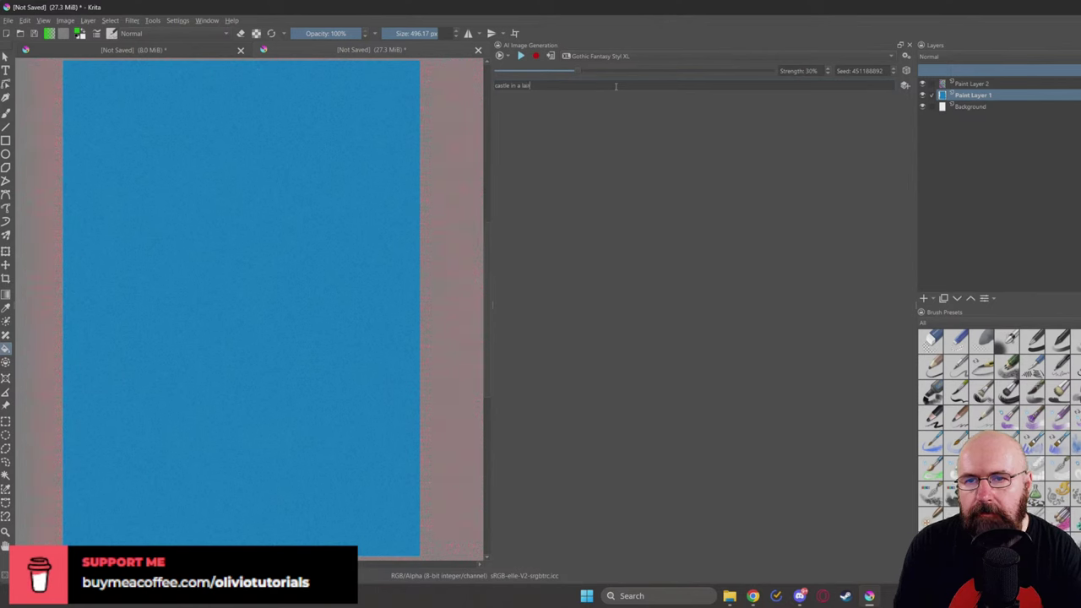
pyautogui.write('alpine')
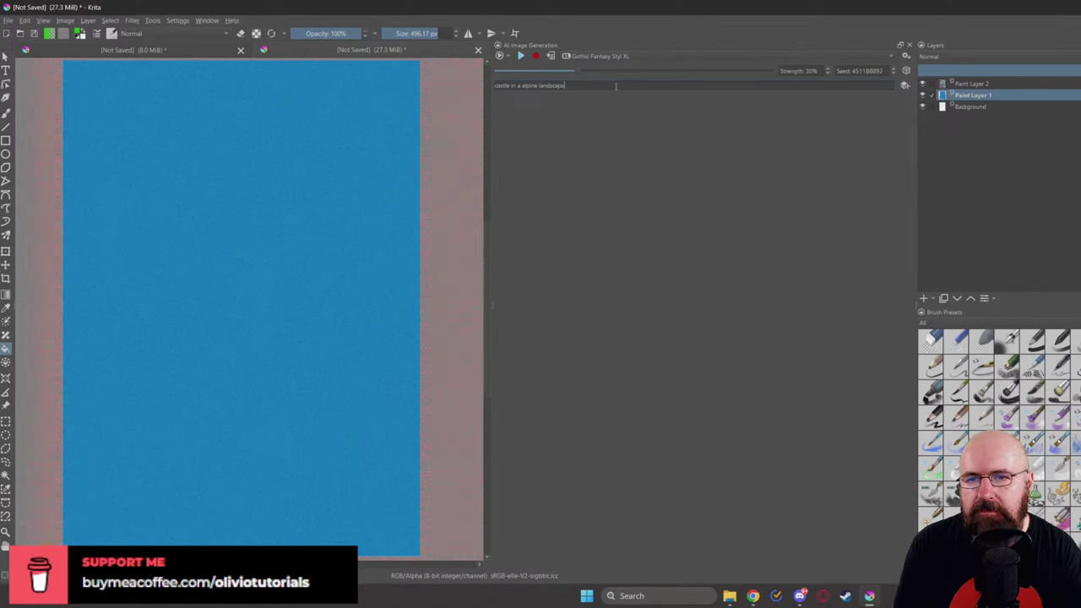
pyautogui.click(520, 56)
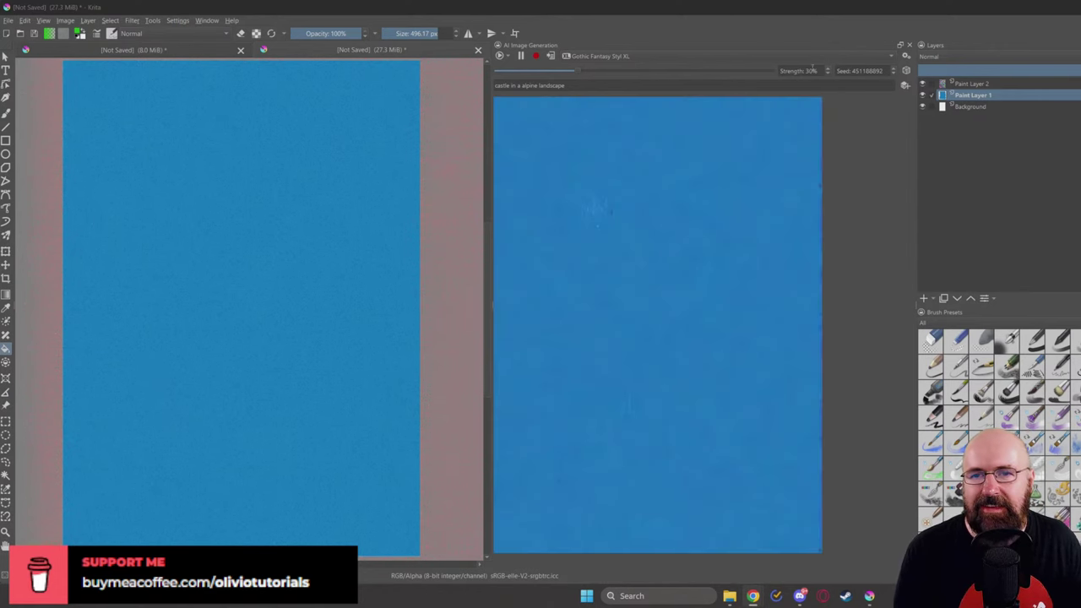
# Step: Raise the generation strength through 65% and 74% up to 80%
pyautogui.moveTo(608, 71); pyautogui.dragTo(663, 71)
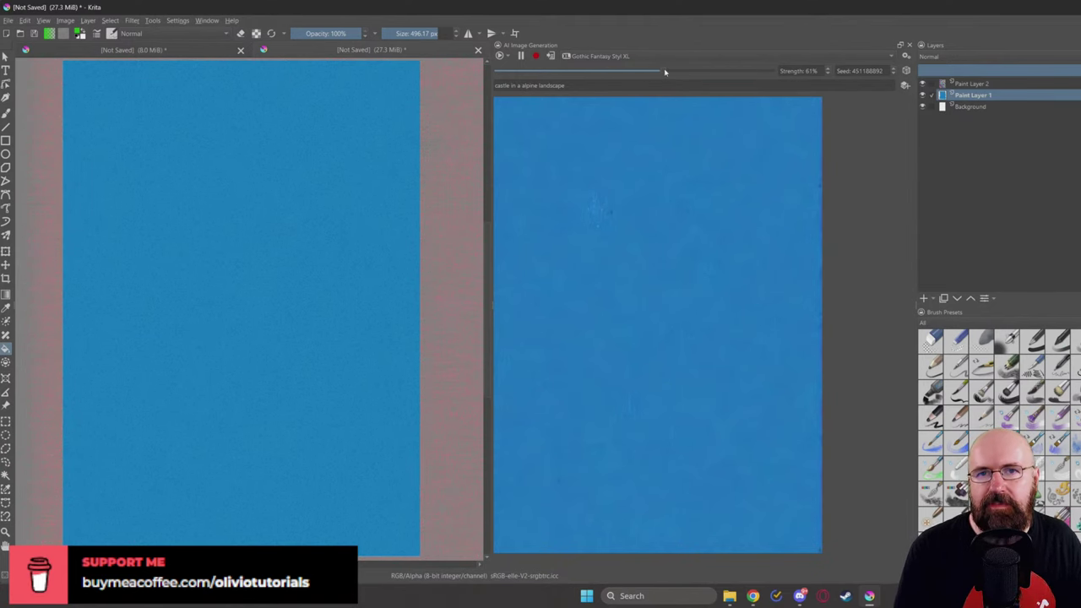
pyautogui.moveTo(665, 71); pyautogui.dragTo(714, 73)
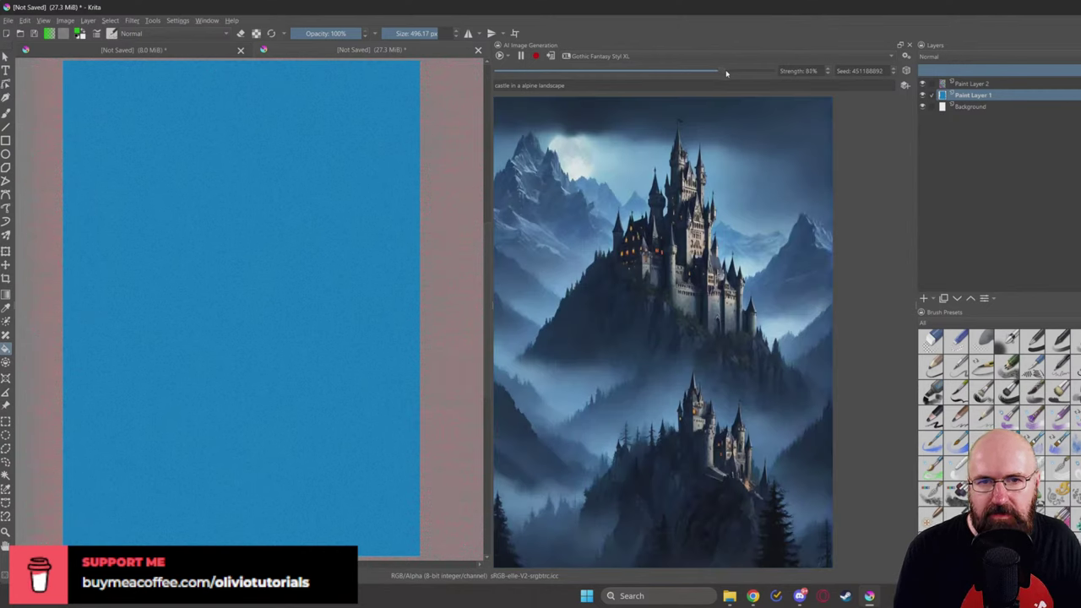
pyautogui.moveTo(725, 73); pyautogui.dragTo(729, 73)
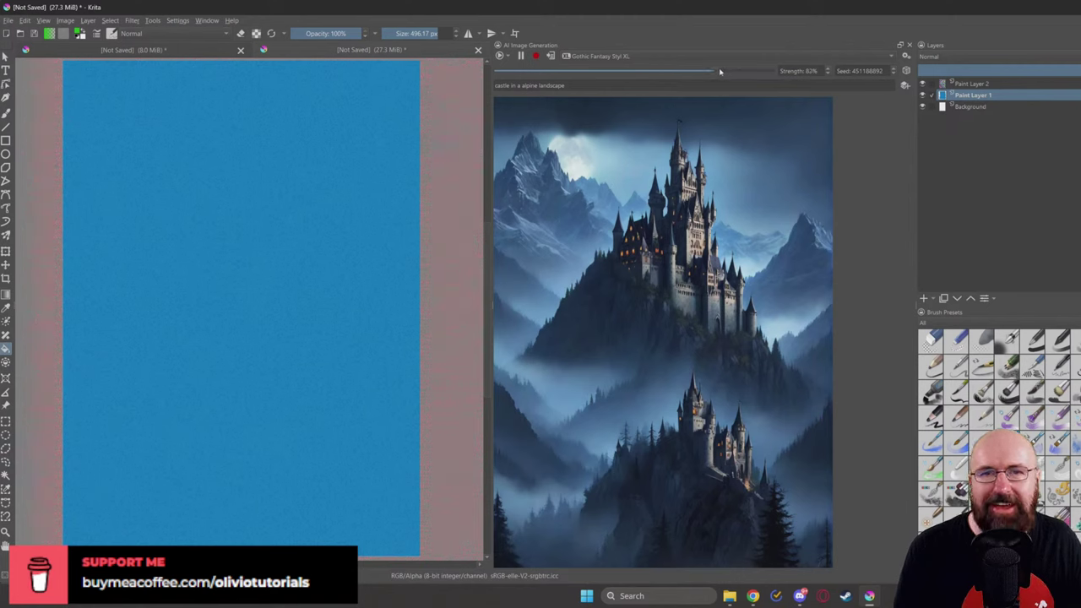
pyautogui.scroll(-3, 719, 72)
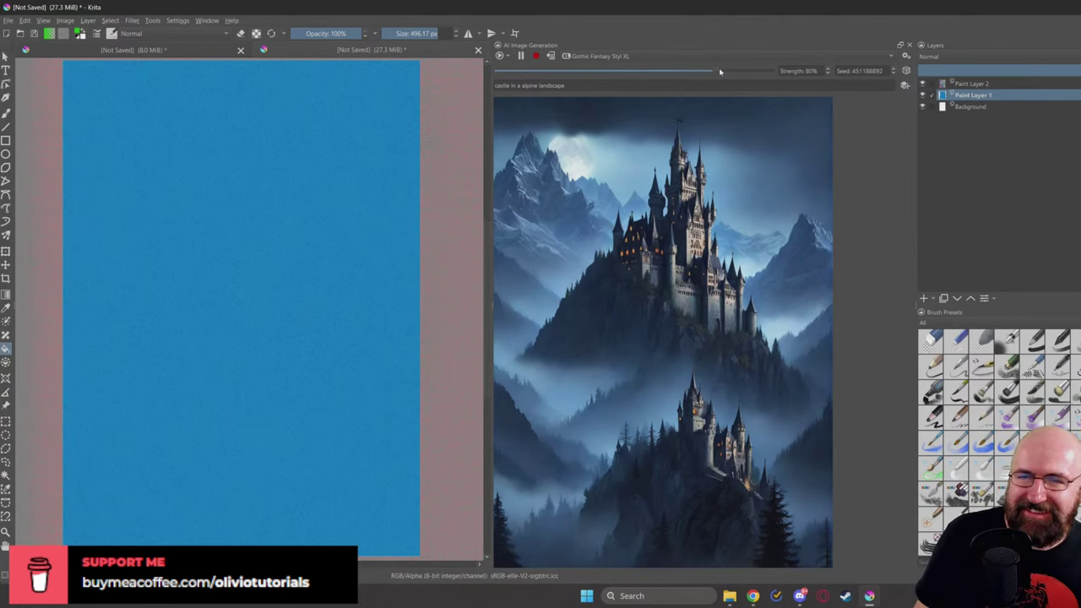
# Step: Paint grey-green mountains over the lower canvas with a greyish-teal brush of about 206–267 px
pyautogui.rightClick(140, 194)
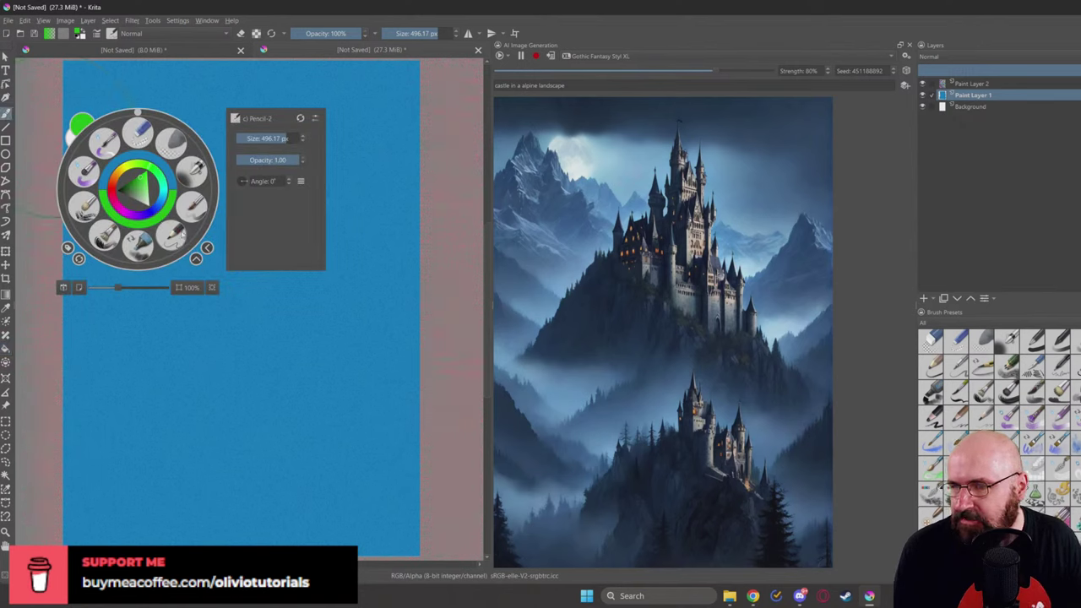
pyautogui.click(181, 222)
pyautogui.rightClick(230, 207)
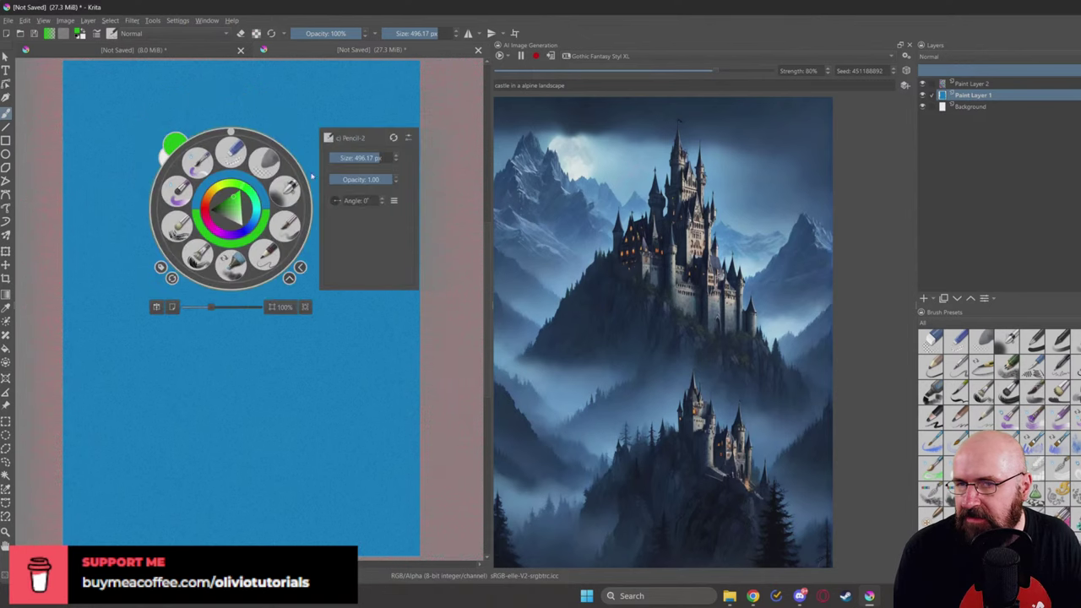
pyautogui.moveTo(369, 158); pyautogui.dragTo(365, 159)
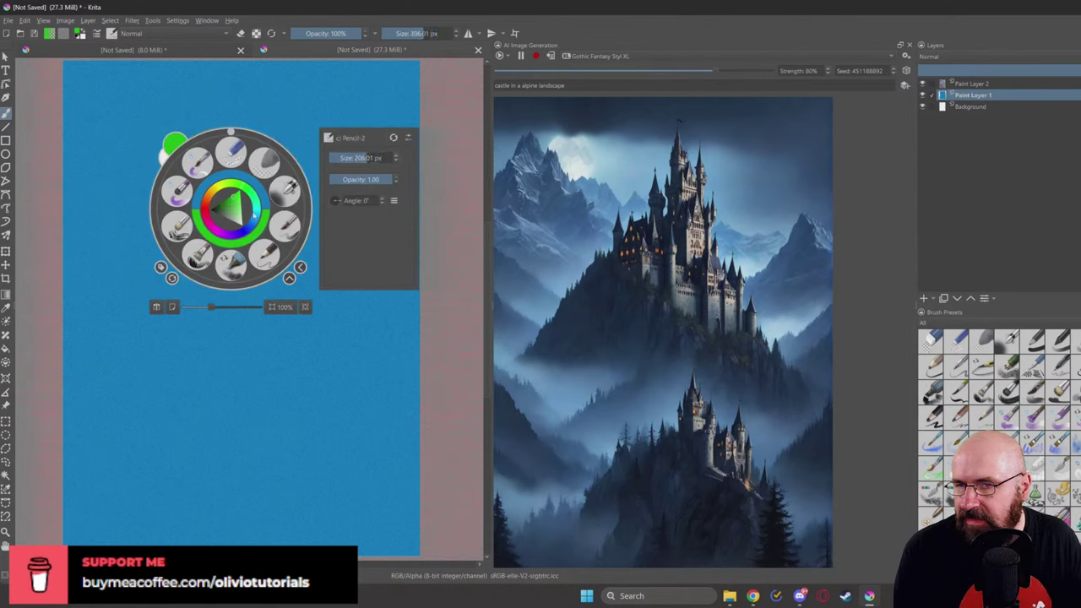
pyautogui.moveTo(253, 221)
pyautogui.mouseDown()
pyautogui.moveTo(224, 219)
pyautogui.moveTo(235, 221)
pyautogui.mouseUp()
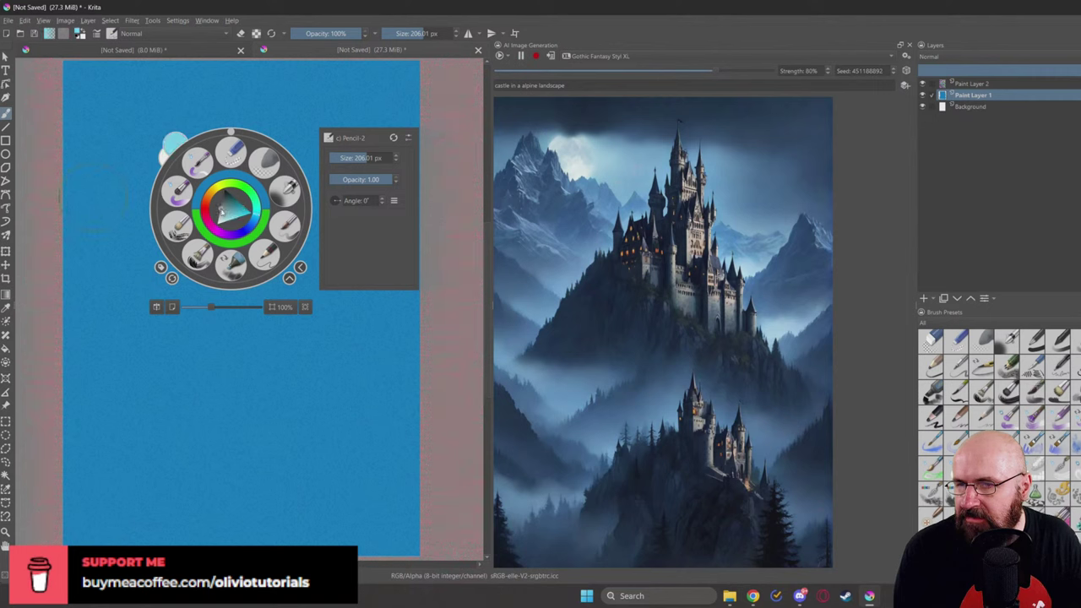
pyautogui.moveTo(222, 211); pyautogui.dragTo(228, 212)
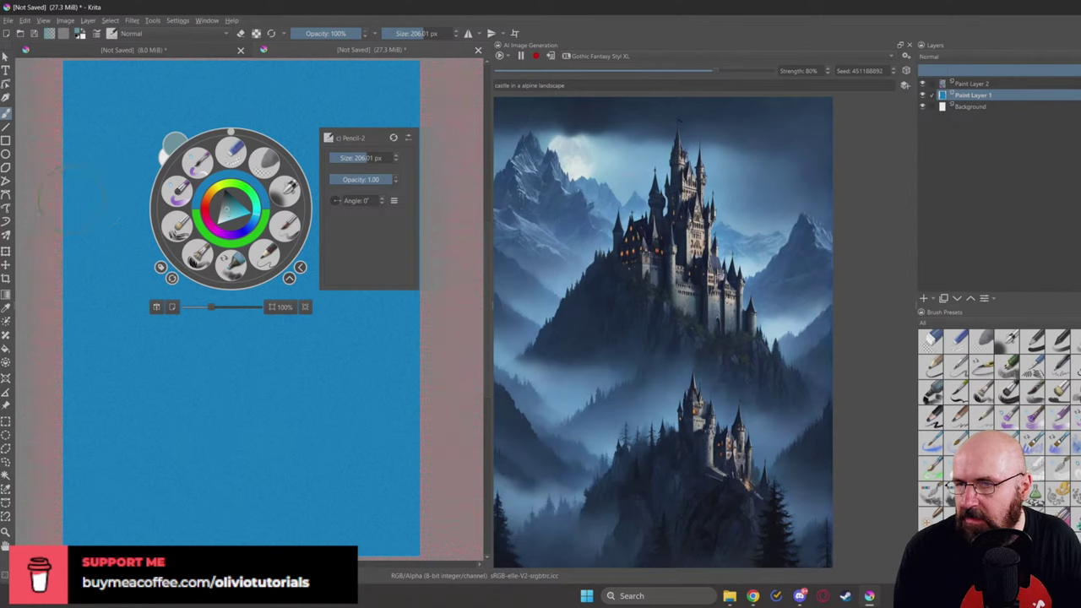
pyautogui.click(71, 198)
pyautogui.moveTo(160, 224)
pyautogui.mouseDown()
pyautogui.moveTo(76, 300)
pyautogui.moveTo(101, 304)
pyautogui.moveTo(177, 220)
pyautogui.moveTo(198, 355)
pyautogui.moveTo(228, 279)
pyautogui.moveTo(65, 353)
pyautogui.moveTo(148, 406)
pyautogui.moveTo(205, 331)
pyautogui.moveTo(304, 372)
pyautogui.moveTo(397, 296)
pyautogui.moveTo(388, 245)
pyautogui.moveTo(384, 426)
pyautogui.moveTo(219, 422)
pyautogui.moveTo(152, 405)
pyautogui.mouseUp()
pyautogui.rightClick(227, 366)
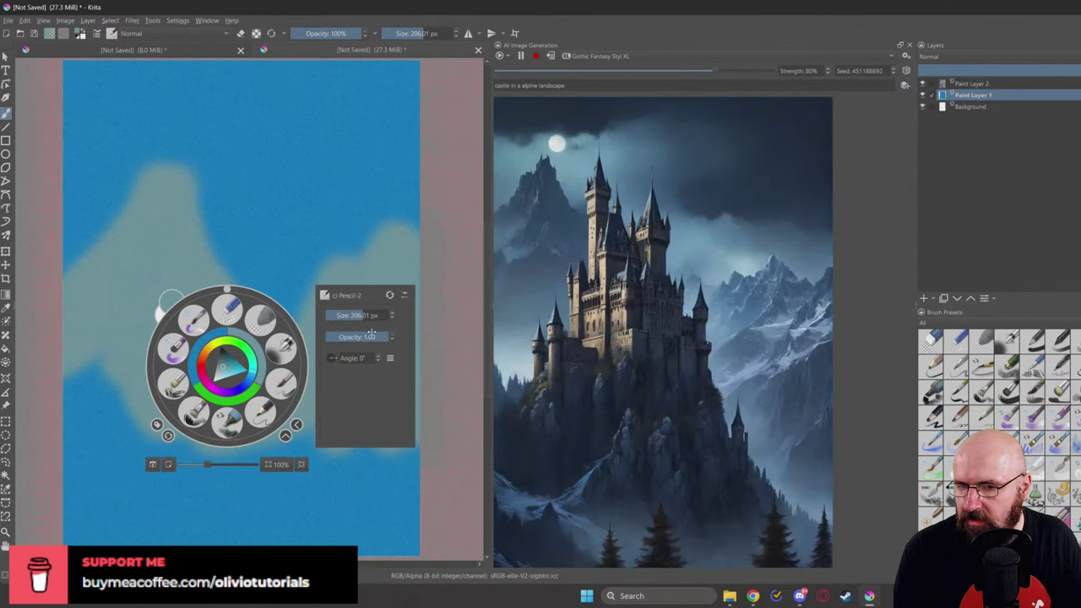
pyautogui.moveTo(365, 315); pyautogui.dragTo(375, 315)
pyautogui.click(112, 327)
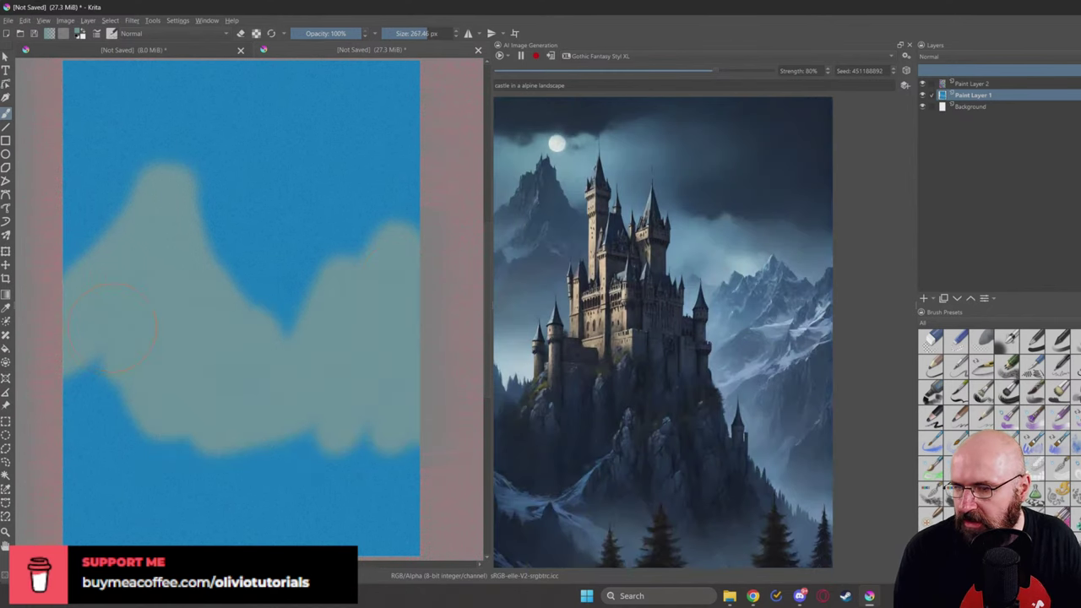
pyautogui.moveTo(112, 327)
pyautogui.mouseDown()
pyautogui.moveTo(81, 376)
pyautogui.moveTo(64, 479)
pyautogui.moveTo(414, 538)
pyautogui.moveTo(435, 525)
pyautogui.moveTo(384, 418)
pyautogui.moveTo(330, 448)
pyautogui.moveTo(144, 420)
pyautogui.moveTo(283, 435)
pyautogui.moveTo(243, 433)
pyautogui.moveTo(111, 470)
pyautogui.moveTo(192, 515)
pyautogui.mouseUp()
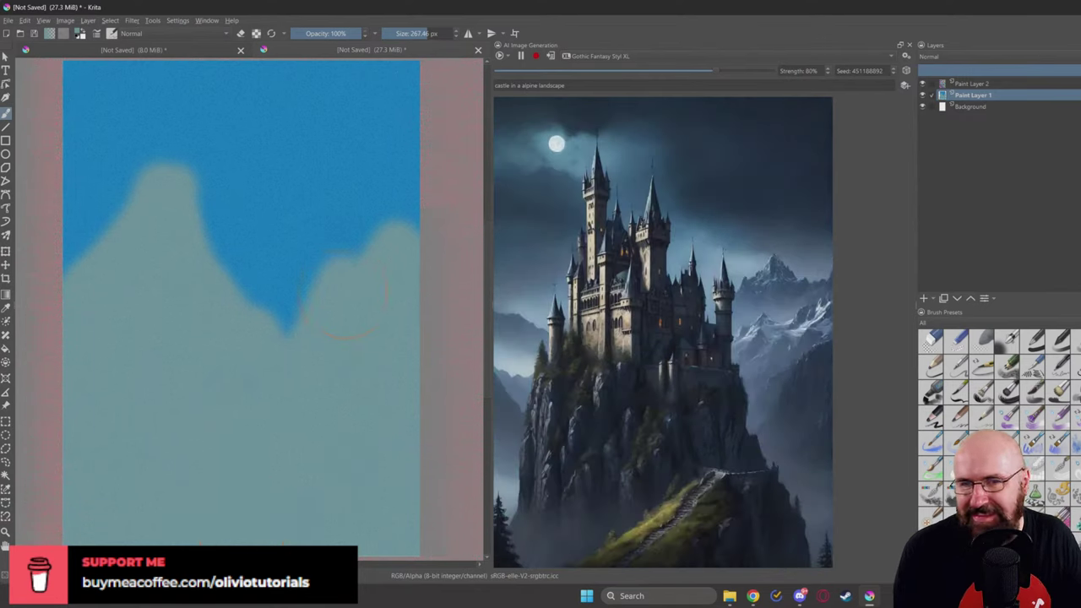
# Step: Paint a broad white mist band across the bottom with a brush of about 198 px
pyautogui.rightClick(194, 302)
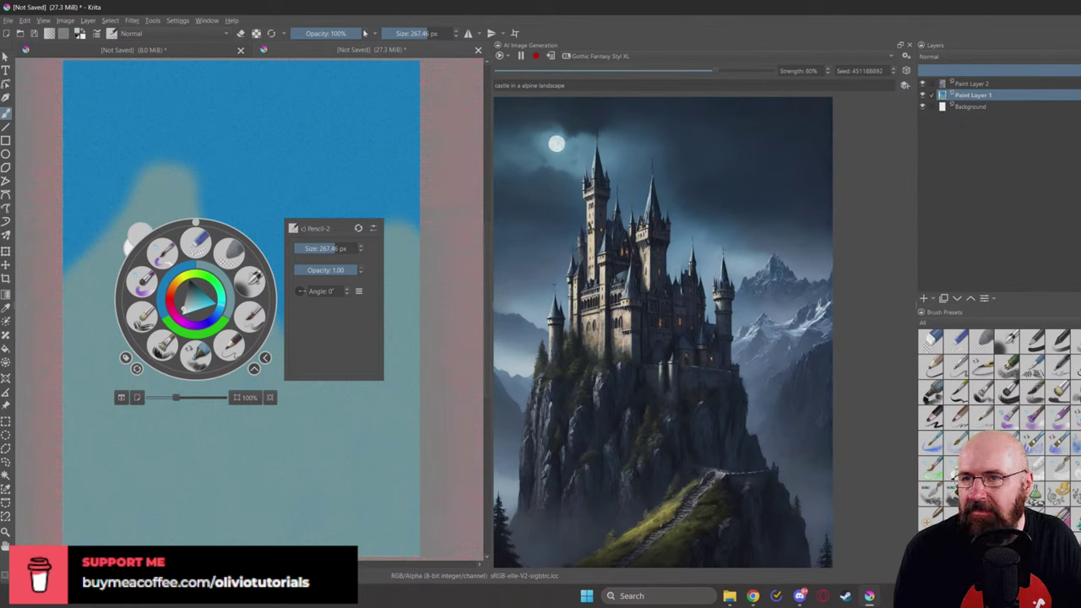
pyautogui.moveTo(421, 34)
pyautogui.mouseDown()
pyautogui.moveTo(411, 33)
pyautogui.moveTo(426, 34)
pyautogui.mouseUp()
pyautogui.click(320, 150)
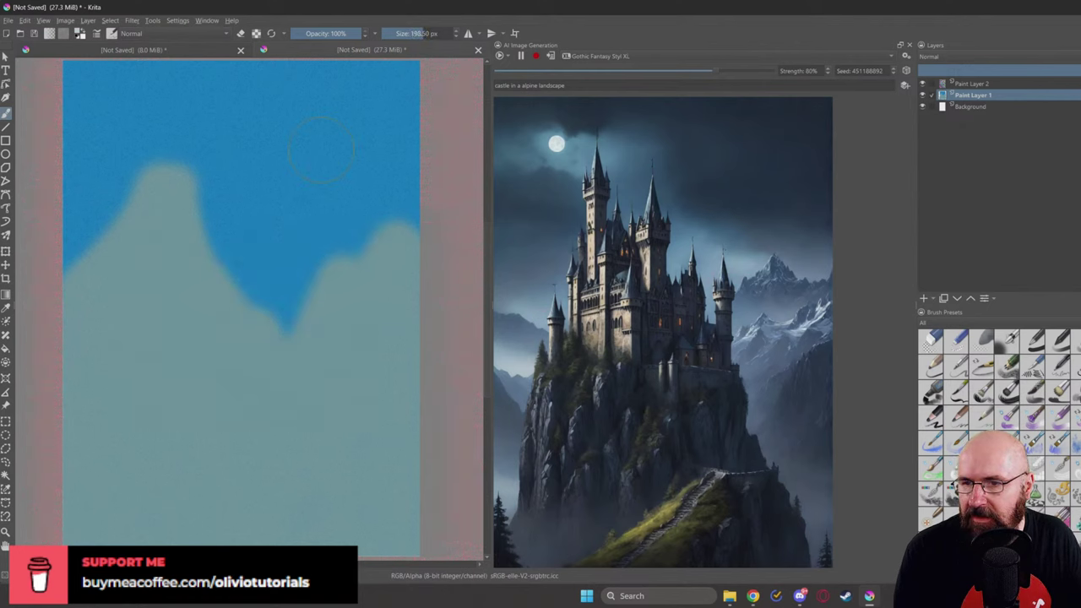
pyautogui.moveTo(135, 396)
pyautogui.mouseDown()
pyautogui.moveTo(51, 429)
pyautogui.moveTo(152, 406)
pyautogui.moveTo(289, 436)
pyautogui.moveTo(156, 416)
pyautogui.moveTo(395, 440)
pyautogui.moveTo(317, 440)
pyautogui.moveTo(378, 429)
pyautogui.moveTo(312, 430)
pyautogui.moveTo(365, 416)
pyautogui.moveTo(201, 457)
pyautogui.moveTo(85, 447)
pyautogui.moveTo(67, 490)
pyautogui.moveTo(282, 487)
pyautogui.moveTo(112, 503)
pyautogui.moveTo(68, 533)
pyautogui.moveTo(185, 550)
pyautogui.moveTo(380, 547)
pyautogui.moveTo(83, 525)
pyautogui.moveTo(249, 522)
pyautogui.moveTo(338, 485)
pyautogui.moveTo(330, 495)
pyautogui.moveTo(388, 509)
pyautogui.moveTo(419, 465)
pyautogui.moveTo(371, 511)
pyautogui.moveTo(417, 534)
pyautogui.mouseUp()
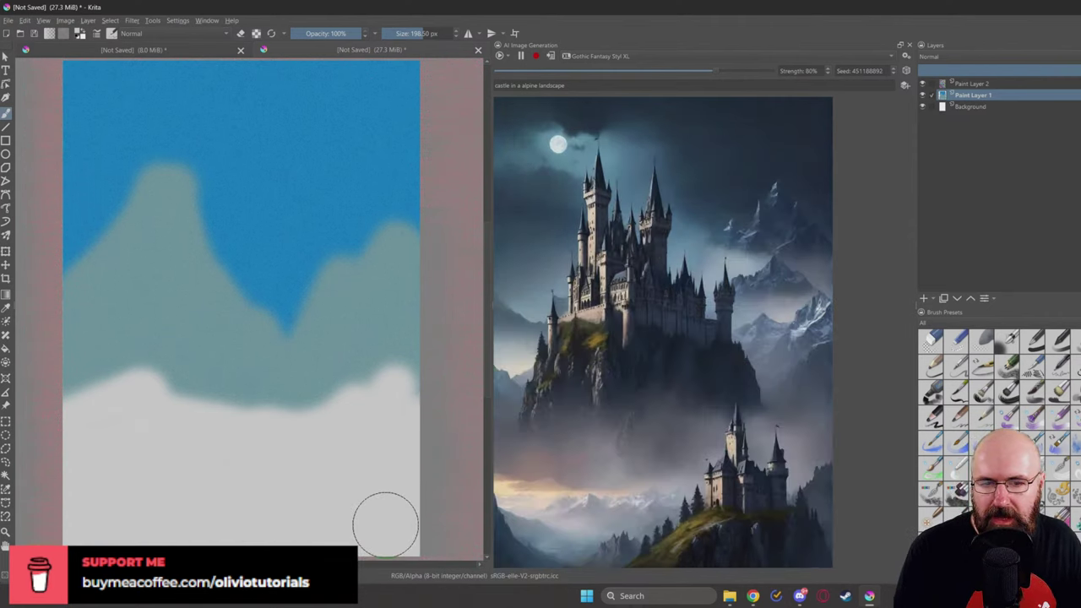
# Step: Paint a tall dark grey castle tower with a 72 px brush
pyautogui.rightClick(251, 321)
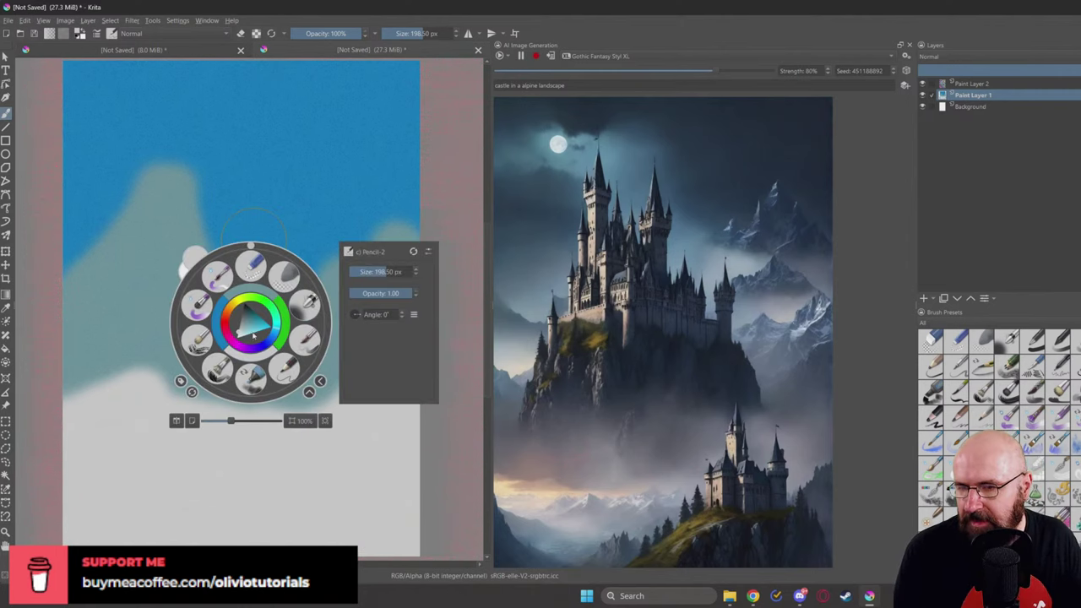
pyautogui.click(236, 192)
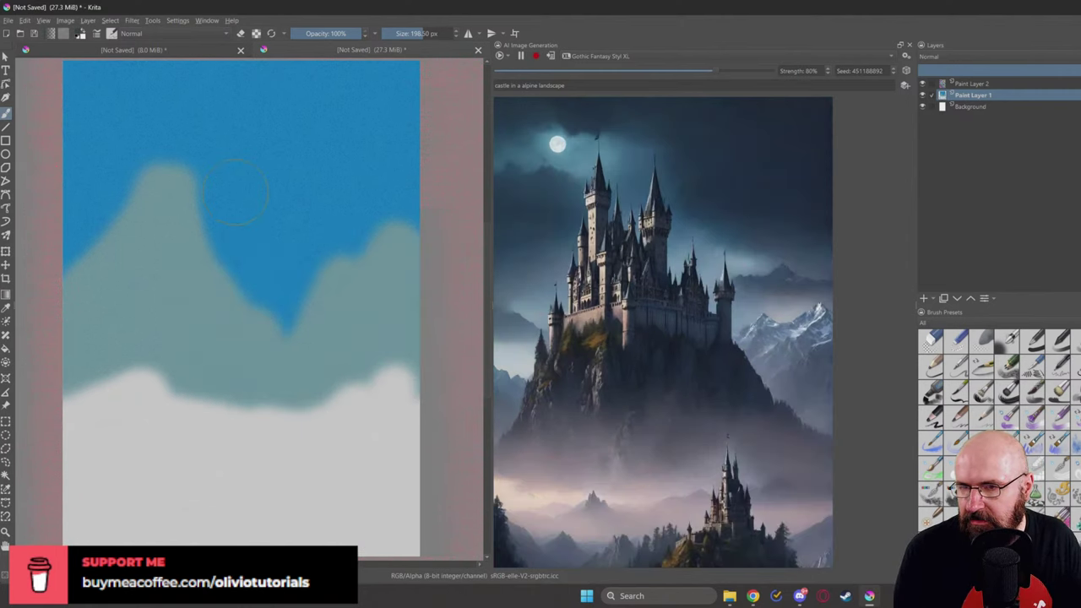
pyautogui.rightClick(287, 192)
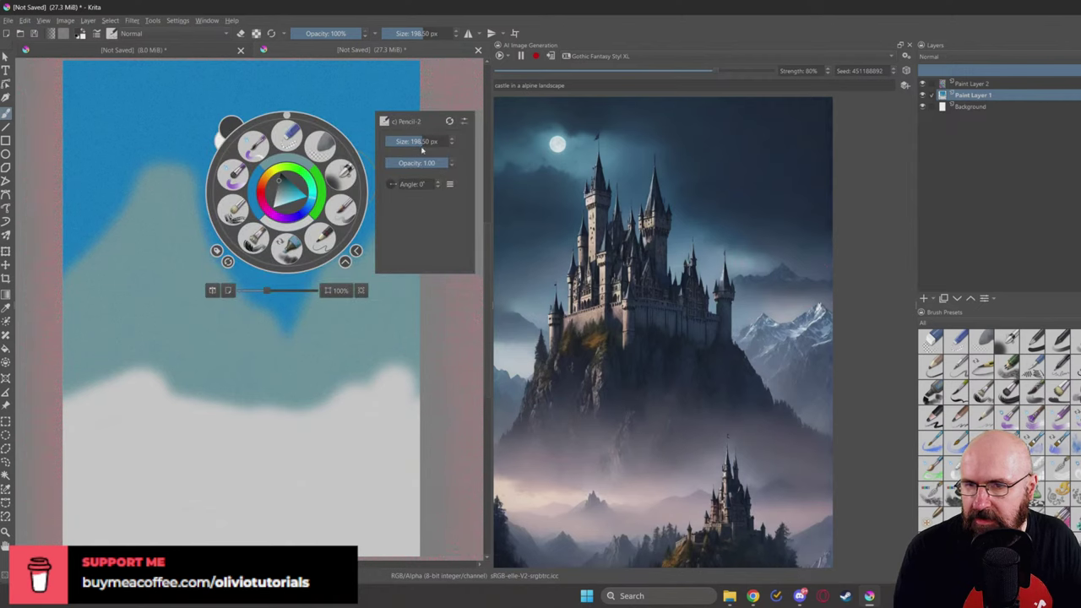
pyautogui.moveTo(429, 141); pyautogui.dragTo(413, 141)
pyautogui.press('Escape')
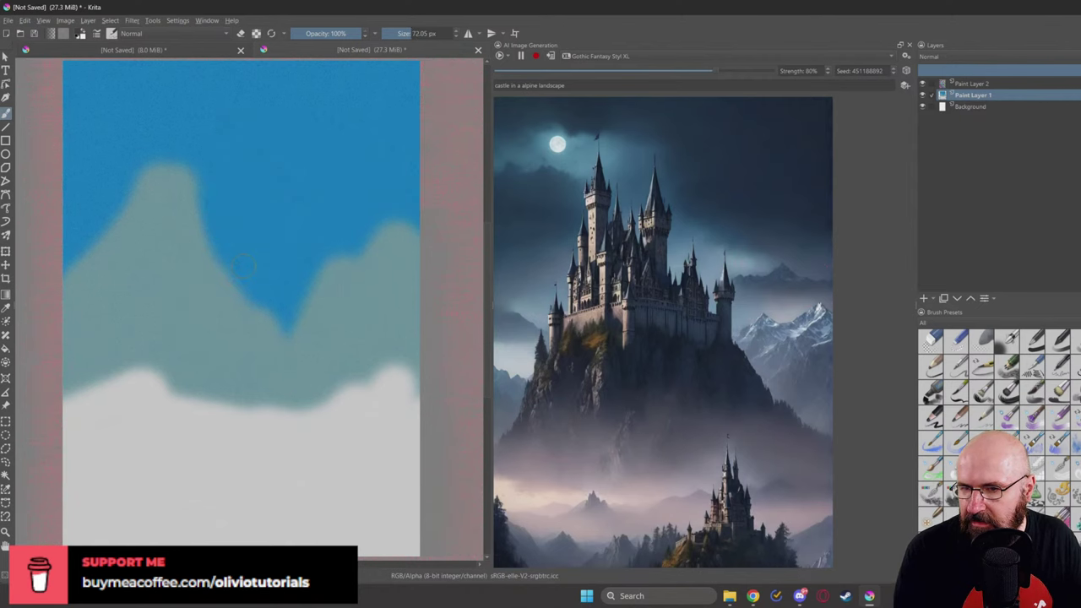
pyautogui.moveTo(243, 267)
pyautogui.mouseDown()
pyautogui.moveTo(252, 279)
pyautogui.moveTo(253, 245)
pyautogui.moveTo(250, 338)
pyautogui.moveTo(257, 246)
pyautogui.moveTo(262, 347)
pyautogui.moveTo(262, 329)
pyautogui.mouseUp()
# Step: Paint the broad dark castle base with a 140 px brush
pyautogui.rightClick(261, 326)
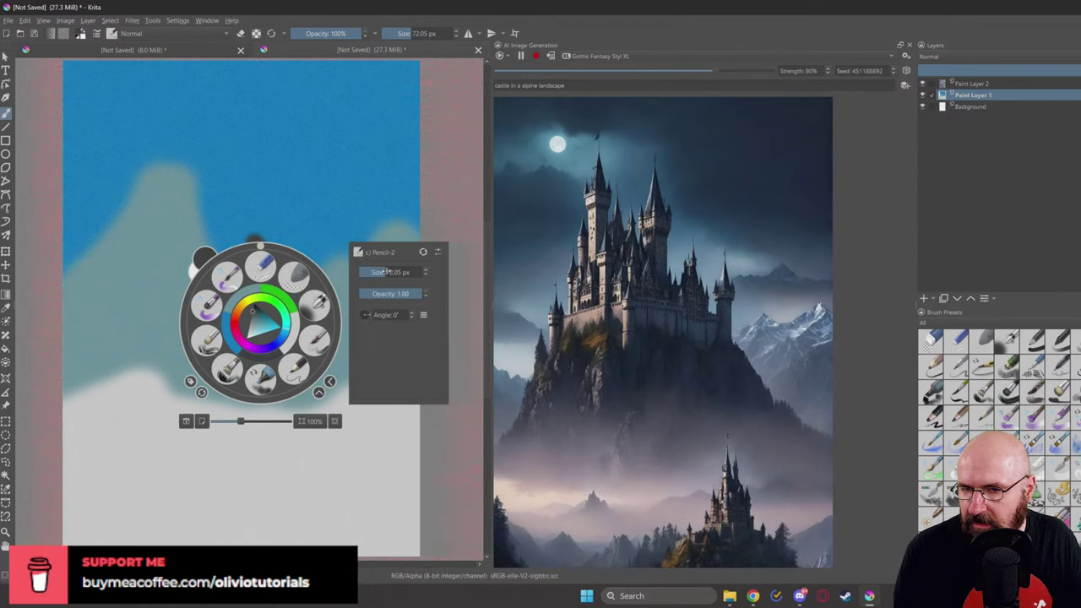
pyautogui.moveTo(386, 271); pyautogui.dragTo(401, 272)
pyautogui.press('Escape')
pyautogui.moveTo(253, 313)
pyautogui.mouseDown()
pyautogui.moveTo(209, 365)
pyautogui.moveTo(204, 348)
pyautogui.moveTo(182, 439)
pyautogui.moveTo(191, 395)
pyautogui.moveTo(143, 402)
pyautogui.moveTo(161, 404)
pyautogui.moveTo(135, 361)
pyautogui.moveTo(145, 399)
pyautogui.moveTo(125, 415)
pyautogui.moveTo(177, 437)
pyautogui.moveTo(156, 444)
pyautogui.moveTo(309, 446)
pyautogui.moveTo(302, 344)
pyautogui.moveTo(228, 379)
pyautogui.moveTo(197, 440)
pyautogui.moveTo(150, 431)
pyautogui.moveTo(295, 436)
pyautogui.moveTo(240, 382)
pyautogui.moveTo(224, 421)
pyautogui.moveTo(301, 419)
pyautogui.moveTo(260, 437)
pyautogui.moveTo(197, 431)
pyautogui.mouseUp()
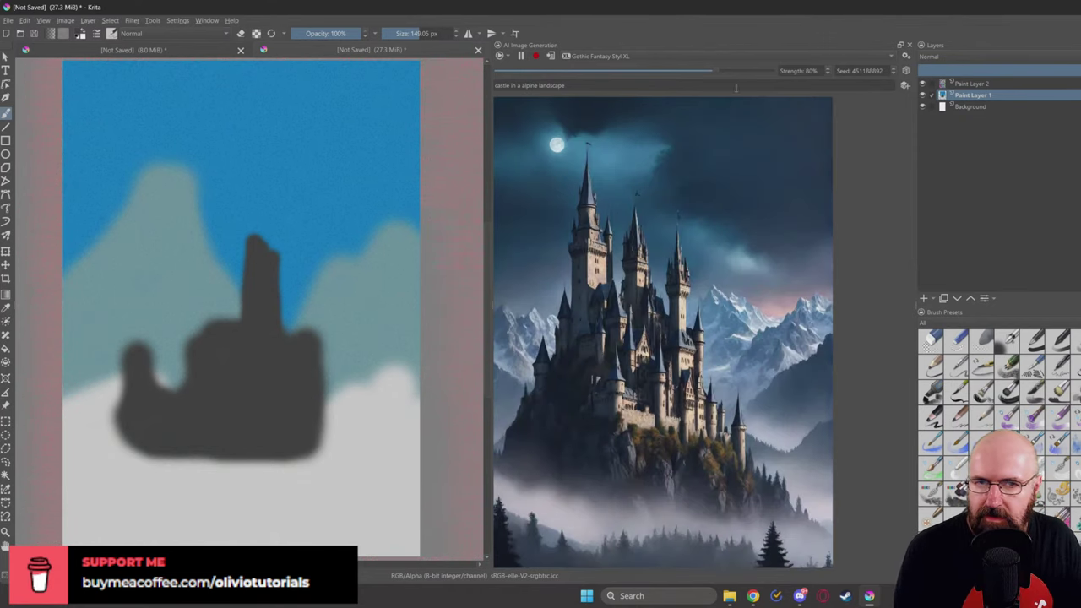
# Step: Set the AI generation Strength to 70% after trying 77%, 68%, 65% and 75%
pyautogui.moveTo(718, 74); pyautogui.dragTo(706, 74)
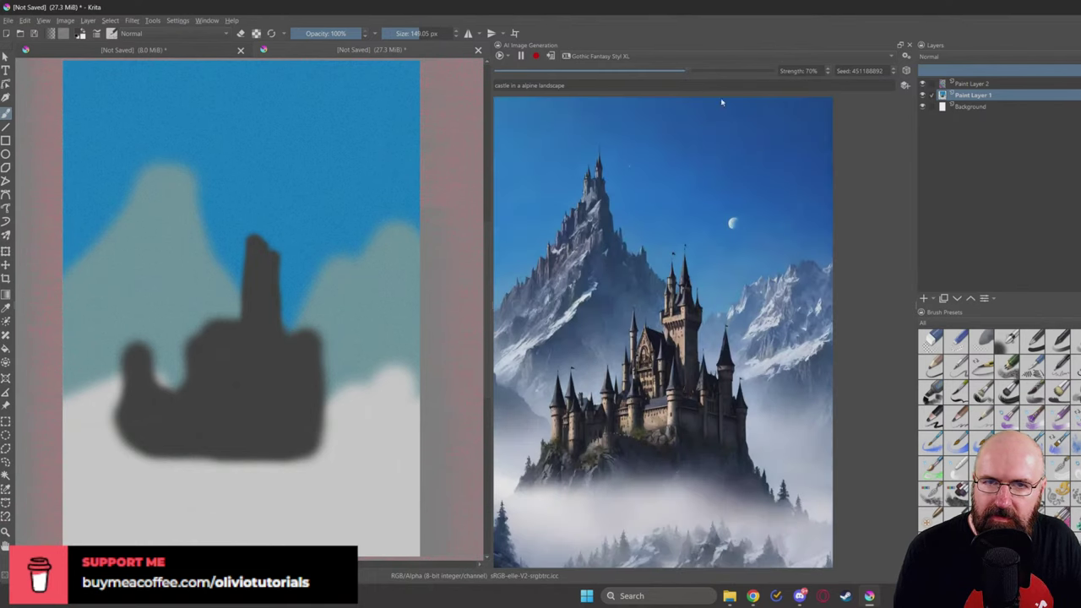
pyautogui.moveTo(688, 75); pyautogui.dragTo(683, 75)
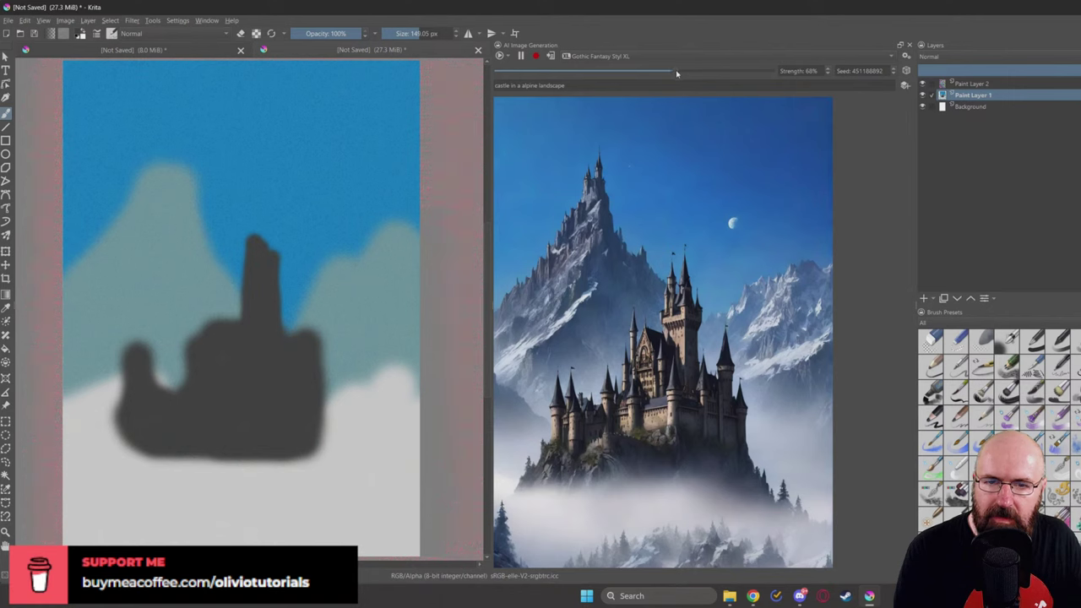
pyautogui.moveTo(676, 74); pyautogui.dragTo(671, 73)
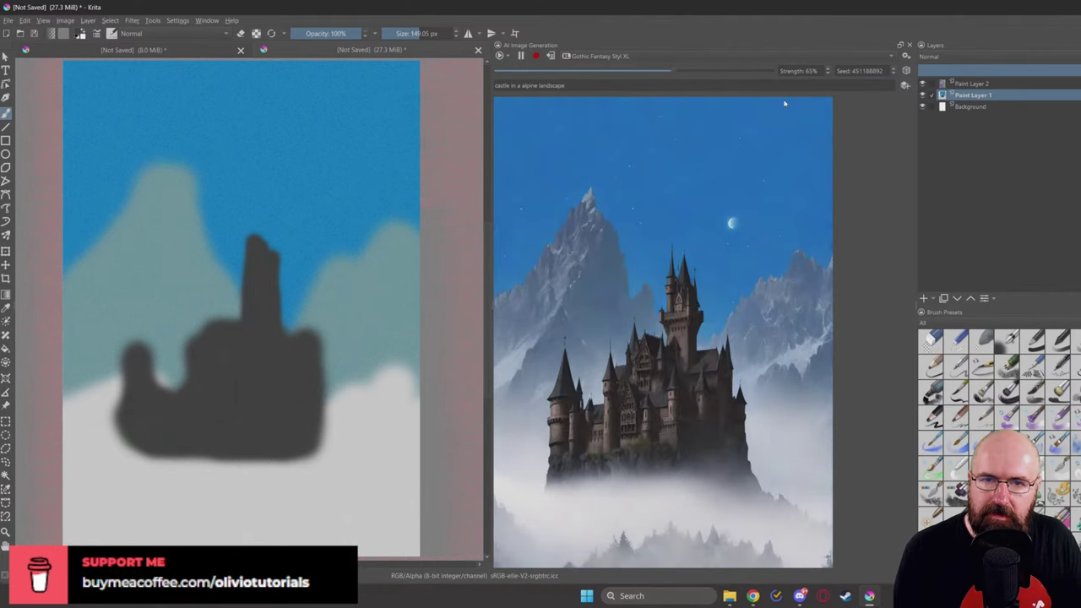
pyautogui.click(828, 69)
pyautogui.click(828, 68)
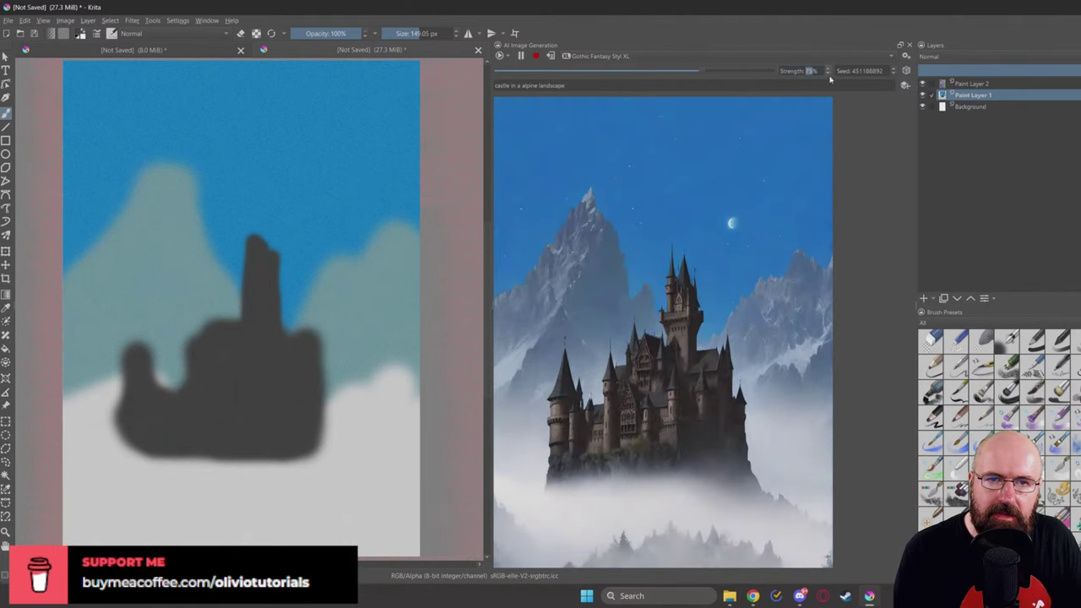
pyautogui.press('Down')
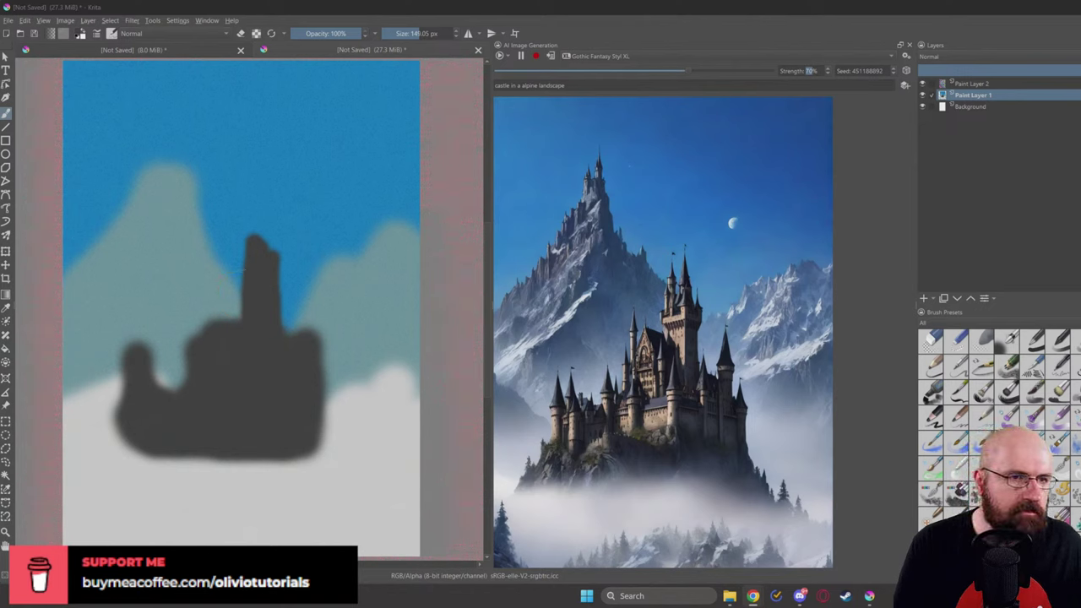
# Step: Replace the castle prompt text with 'science station in a mars valley'
pyautogui.moveTo(566, 85); pyautogui.dragTo(495, 85)
pyautogui.write('a')
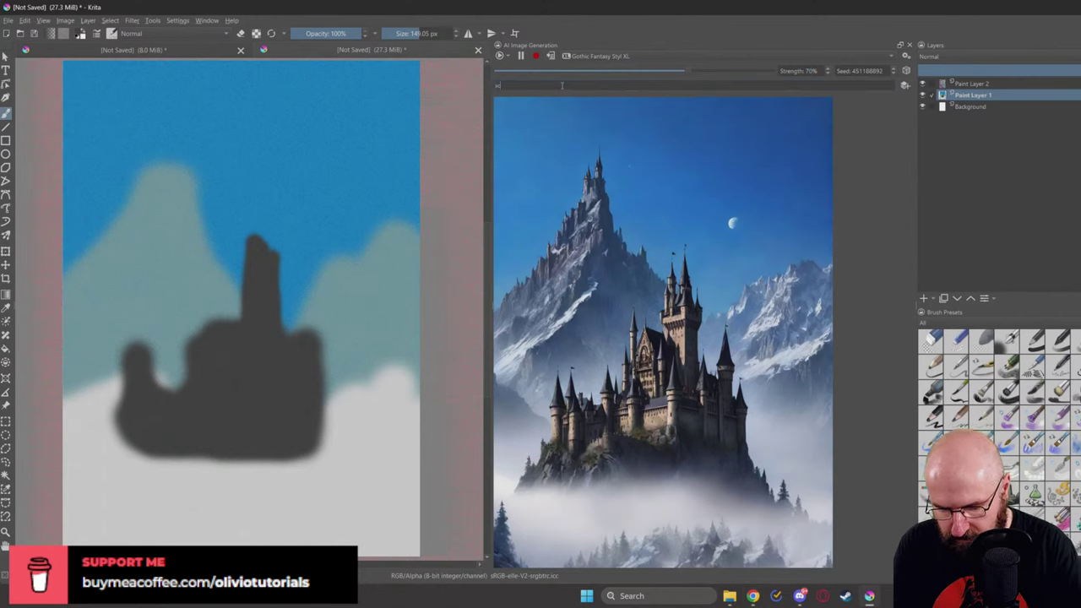
pyautogui.write('e')
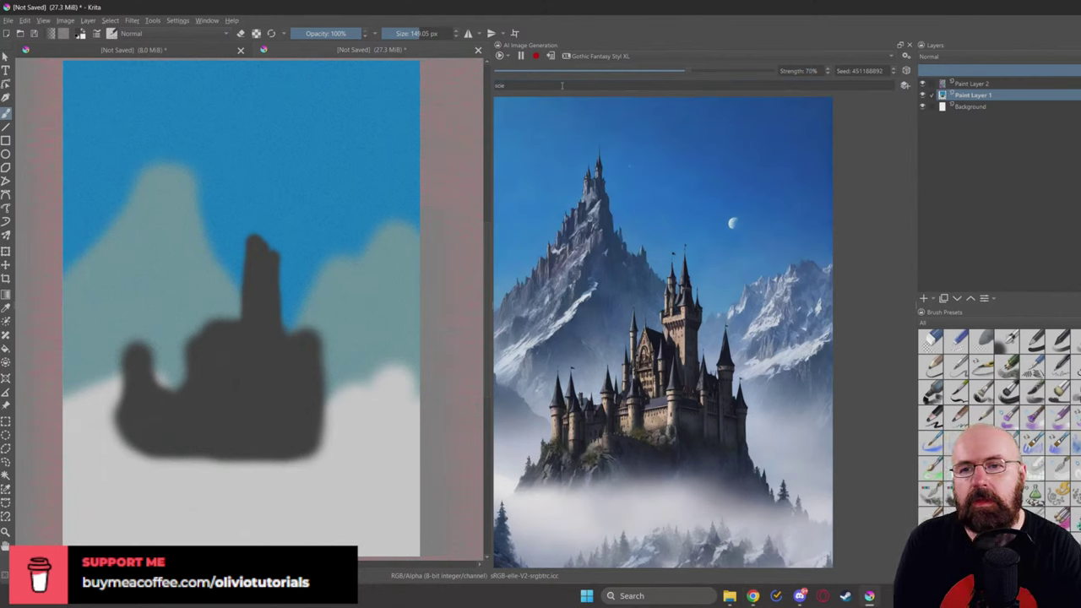
pyautogui.write('nce stati')
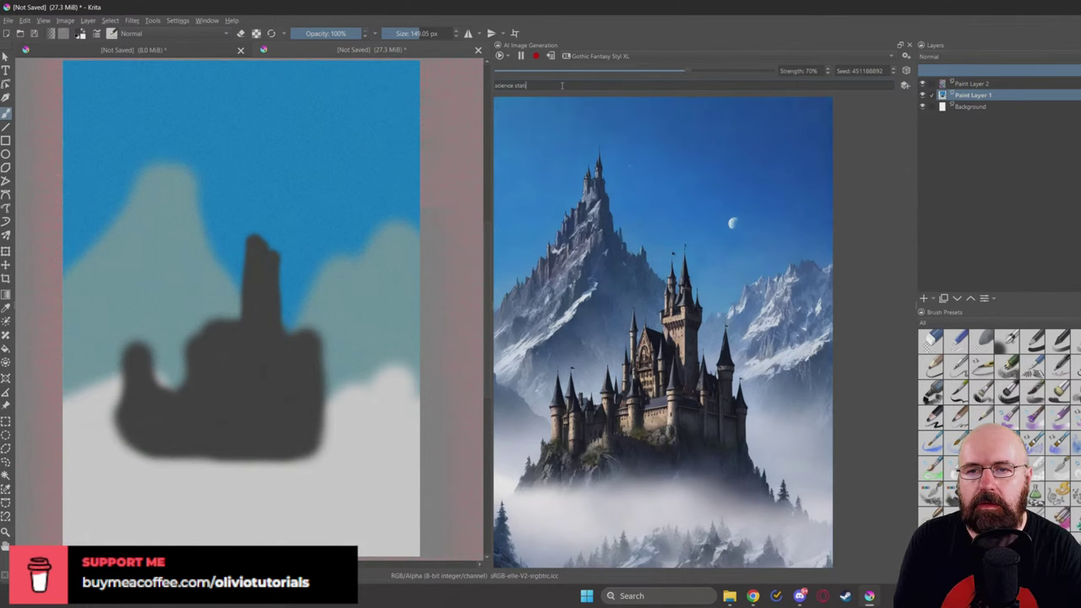
pyautogui.write('on in a')
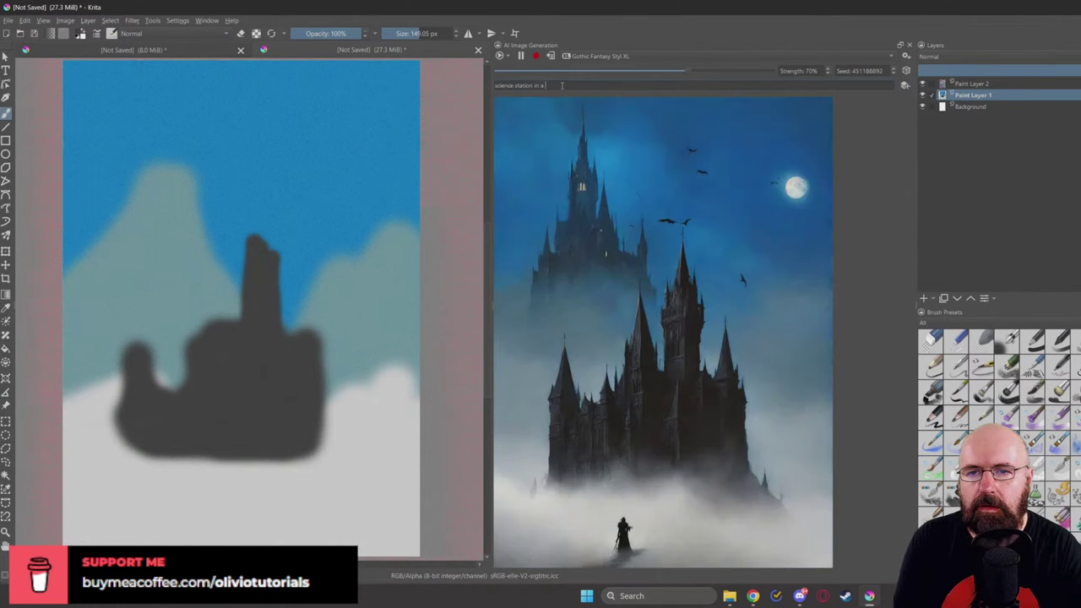
pyautogui.write(' mars valley')
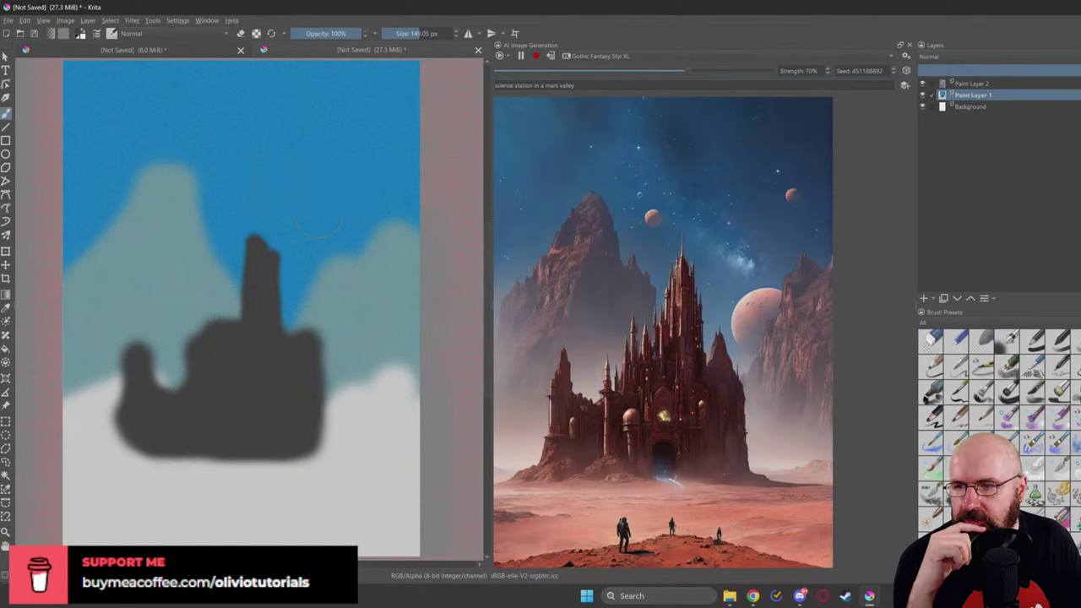
# Step: Paint the land over the sketch in orange with a 370 px brush
pyautogui.rightClick(228, 173)
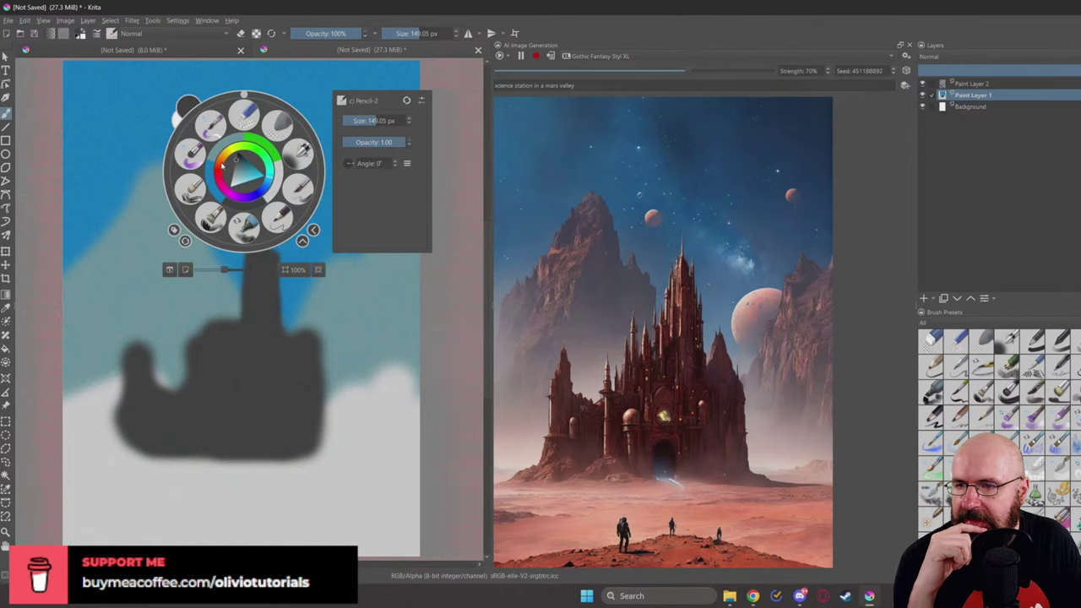
pyautogui.click(222, 166)
pyautogui.click(235, 169)
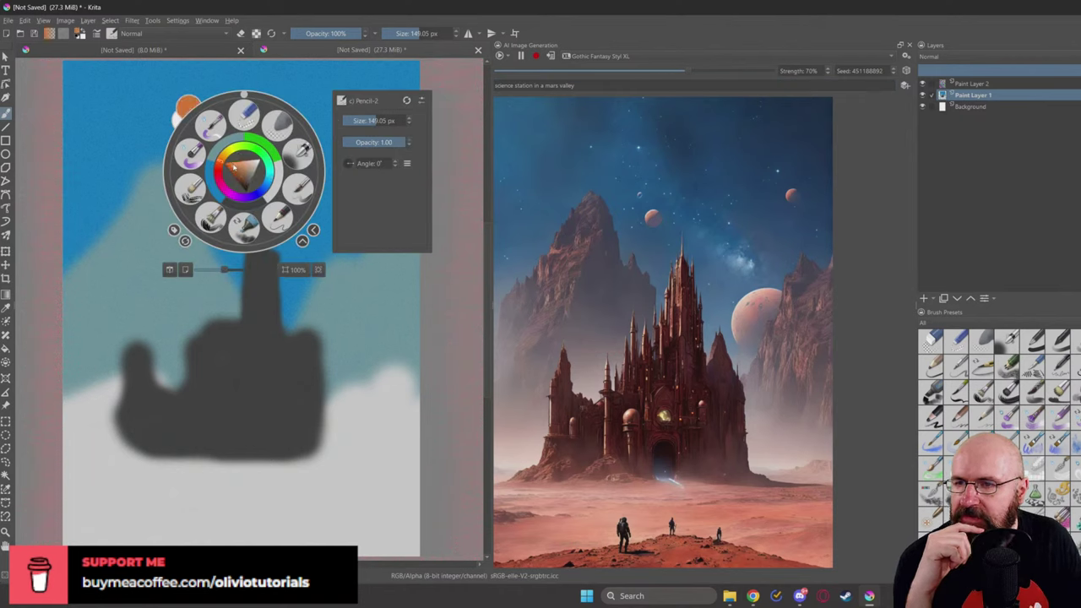
pyautogui.click(229, 167)
pyautogui.click(235, 172)
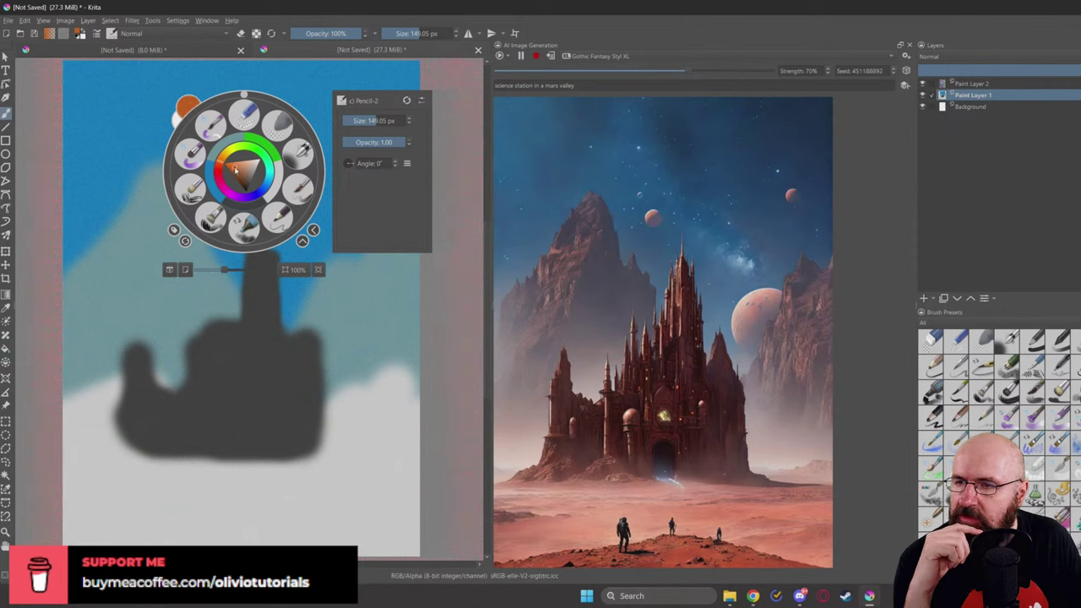
pyautogui.click(236, 171)
pyautogui.moveTo(382, 121); pyautogui.dragTo(404, 120)
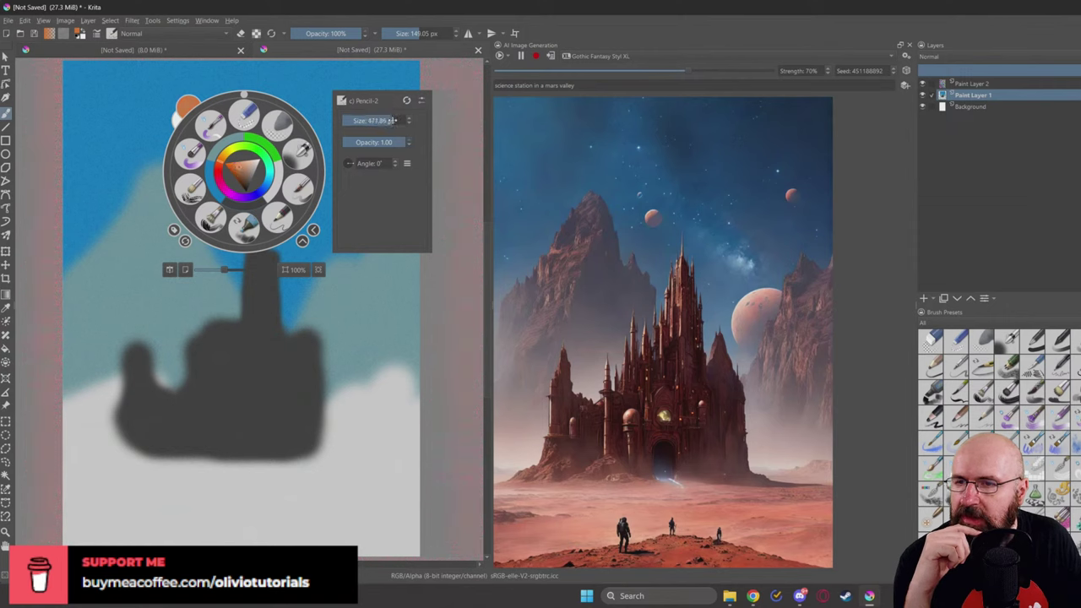
pyautogui.click(173, 218)
pyautogui.moveTo(173, 218)
pyautogui.mouseDown()
pyautogui.moveTo(114, 270)
pyautogui.moveTo(58, 384)
pyautogui.moveTo(80, 384)
pyautogui.moveTo(254, 252)
pyautogui.moveTo(253, 262)
pyautogui.moveTo(207, 253)
pyautogui.moveTo(241, 270)
pyautogui.moveTo(397, 291)
pyautogui.moveTo(334, 305)
pyautogui.moveTo(418, 283)
pyautogui.moveTo(195, 333)
pyautogui.moveTo(380, 270)
pyautogui.moveTo(363, 316)
pyautogui.moveTo(101, 359)
pyautogui.moveTo(194, 396)
pyautogui.moveTo(76, 424)
pyautogui.moveTo(42, 445)
pyautogui.moveTo(84, 483)
pyautogui.moveTo(38, 485)
pyautogui.moveTo(266, 544)
pyautogui.moveTo(97, 516)
pyautogui.moveTo(215, 481)
pyautogui.moveTo(177, 488)
pyautogui.moveTo(300, 479)
pyautogui.moveTo(253, 544)
pyautogui.moveTo(431, 522)
pyautogui.moveTo(380, 467)
pyautogui.mouseUp()
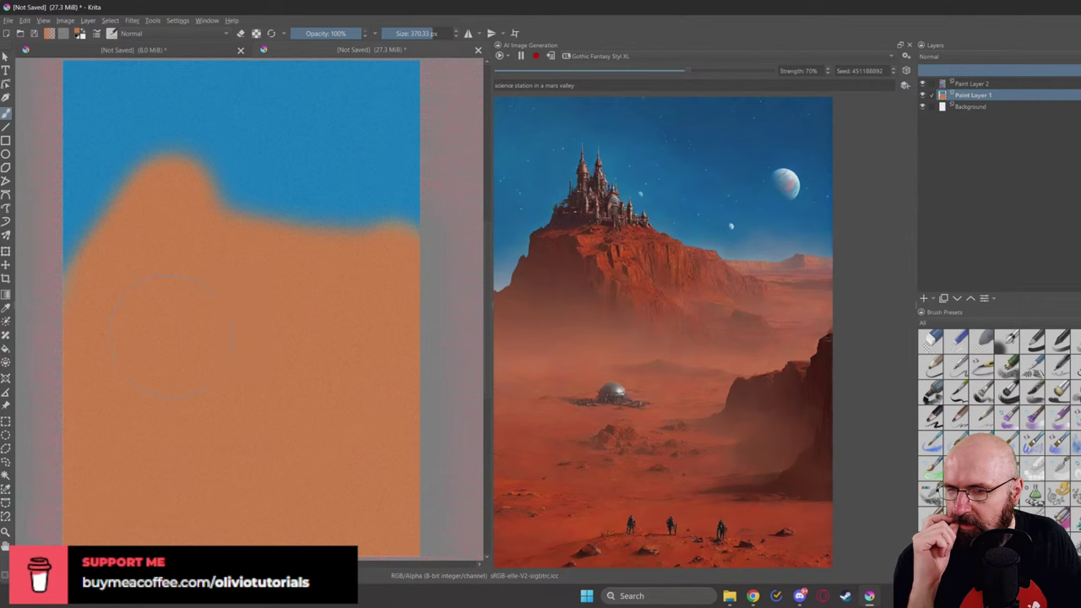
# Step: Paint a grey station shape in the lower-left foreground with a 103 px brush
pyautogui.rightClick(171, 335)
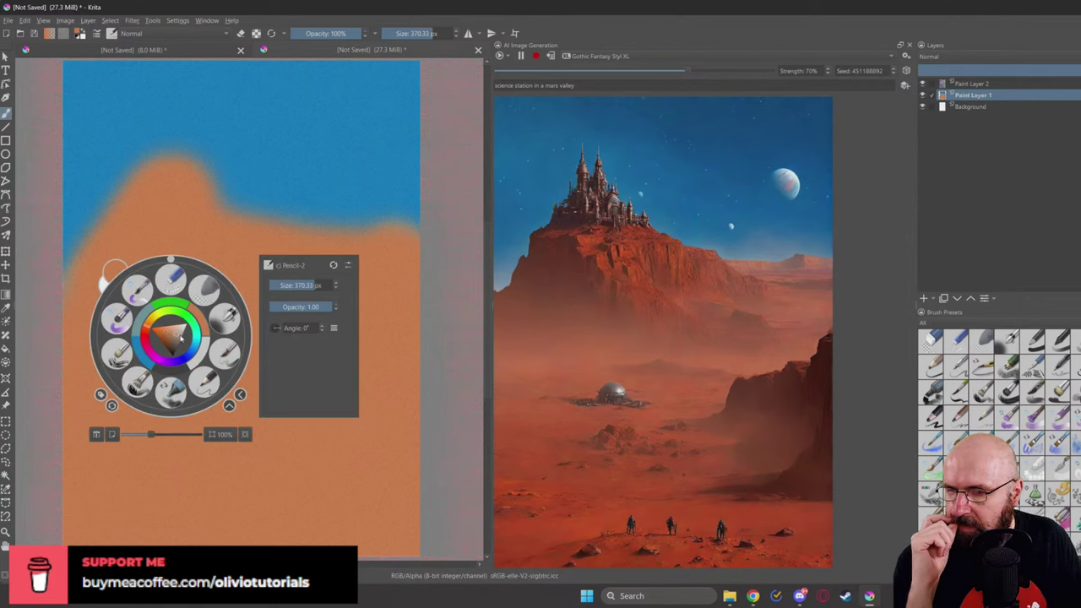
pyautogui.click(182, 337)
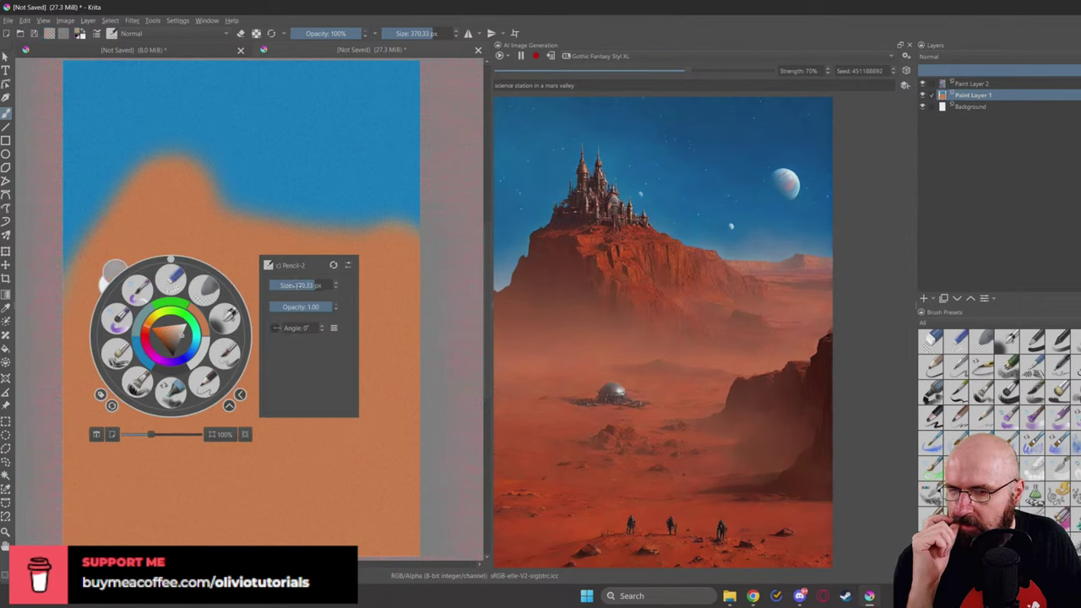
pyautogui.moveTo(297, 285); pyautogui.dragTo(283, 286)
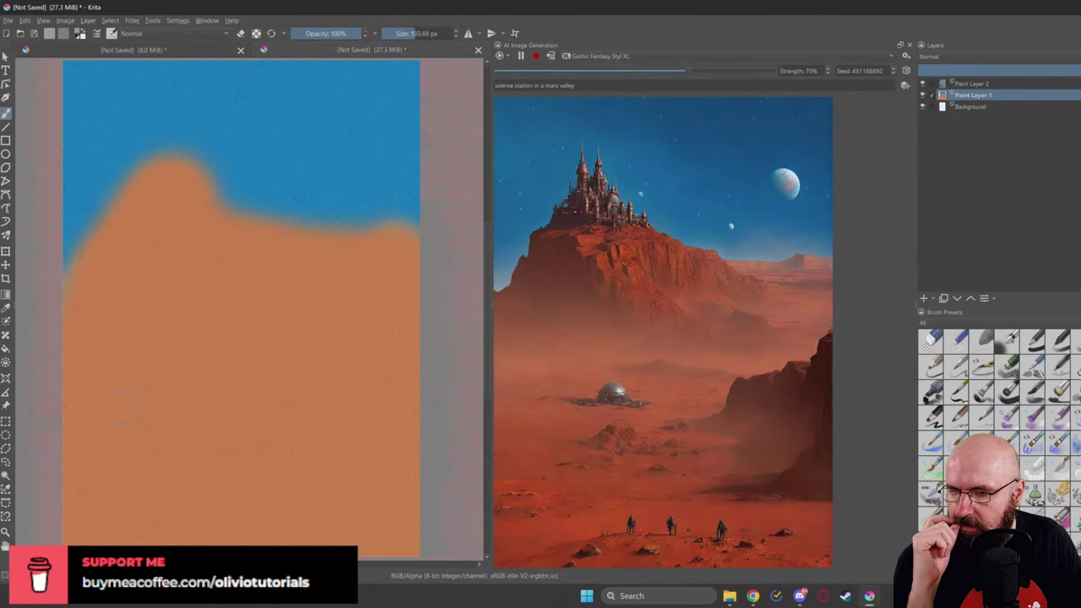
pyautogui.moveTo(146, 344)
pyautogui.mouseDown()
pyautogui.moveTo(119, 360)
pyautogui.moveTo(135, 405)
pyautogui.moveTo(173, 375)
pyautogui.moveTo(123, 363)
pyautogui.moveTo(169, 378)
pyautogui.moveTo(127, 370)
pyautogui.moveTo(160, 348)
pyautogui.moveTo(181, 393)
pyautogui.moveTo(124, 387)
pyautogui.moveTo(162, 340)
pyautogui.moveTo(153, 362)
pyautogui.moveTo(153, 342)
pyautogui.moveTo(162, 369)
pyautogui.moveTo(119, 369)
pyautogui.moveTo(126, 407)
pyautogui.moveTo(158, 423)
pyautogui.moveTo(141, 464)
pyautogui.moveTo(137, 435)
pyautogui.moveTo(125, 463)
pyautogui.moveTo(279, 463)
pyautogui.moveTo(127, 465)
pyautogui.moveTo(119, 476)
pyautogui.moveTo(130, 483)
pyautogui.moveTo(249, 475)
pyautogui.moveTo(116, 482)
pyautogui.moveTo(264, 486)
pyautogui.moveTo(150, 484)
pyautogui.moveTo(282, 470)
pyautogui.moveTo(222, 486)
pyautogui.moveTo(102, 474)
pyautogui.moveTo(115, 460)
pyautogui.moveTo(104, 494)
pyautogui.moveTo(141, 485)
pyautogui.moveTo(287, 500)
pyautogui.moveTo(107, 504)
pyautogui.moveTo(230, 498)
pyautogui.mouseUp()
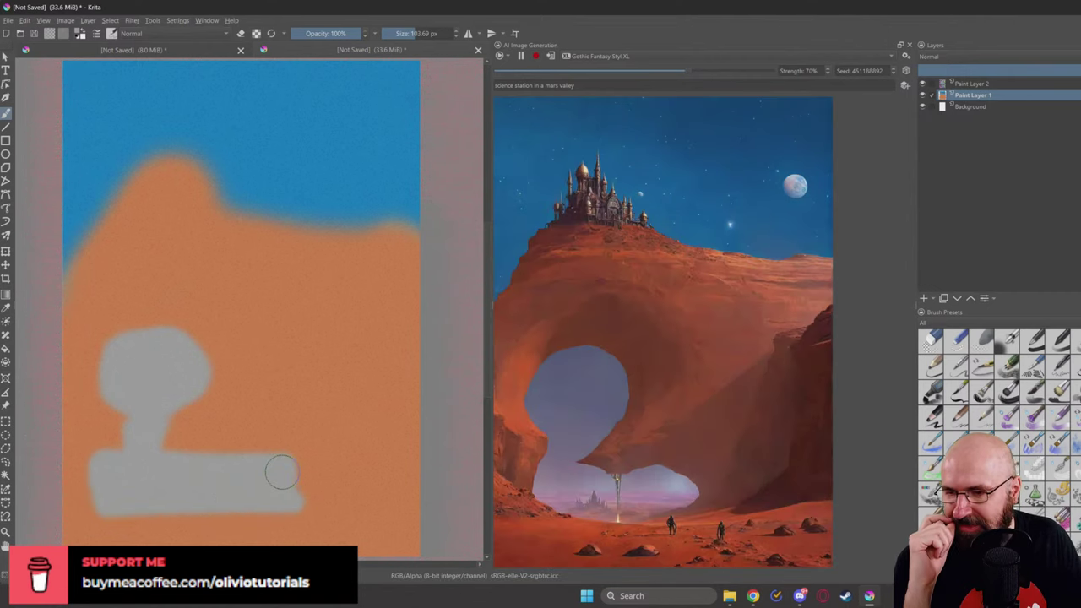
# Step: Insert 'with a observatory' after 'science station' in the generation prompt
pyautogui.rightClick(196, 363)
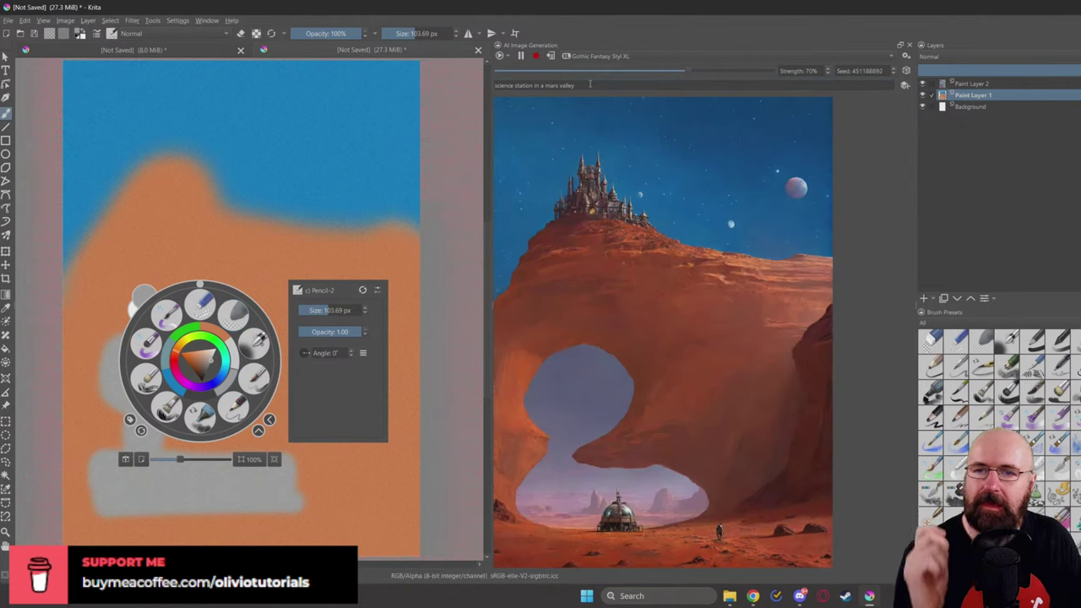
pyautogui.click(535, 86)
pyautogui.write('within')
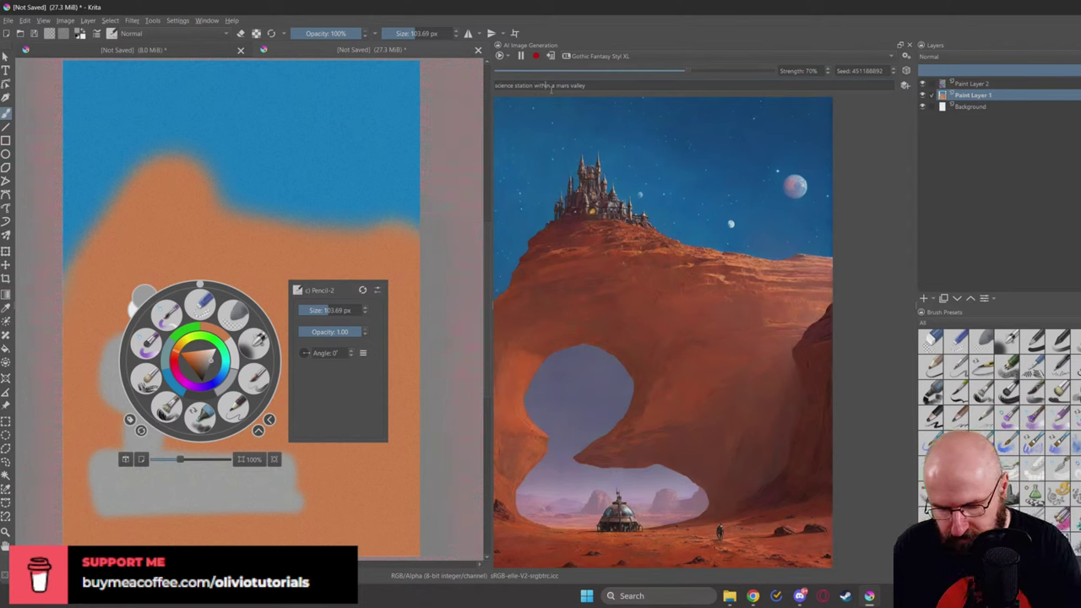
pyautogui.press('BackSpace')
pyautogui.press('BackSpace')
pyautogui.press('BackSpace')
pyautogui.write('a garden ')
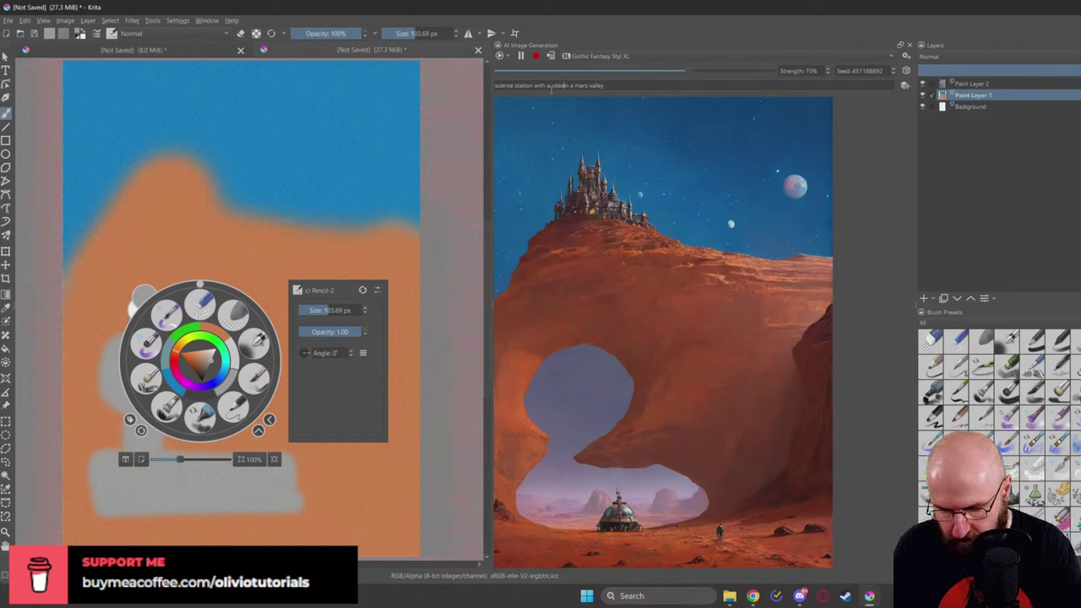
pyautogui.write('rvatory')
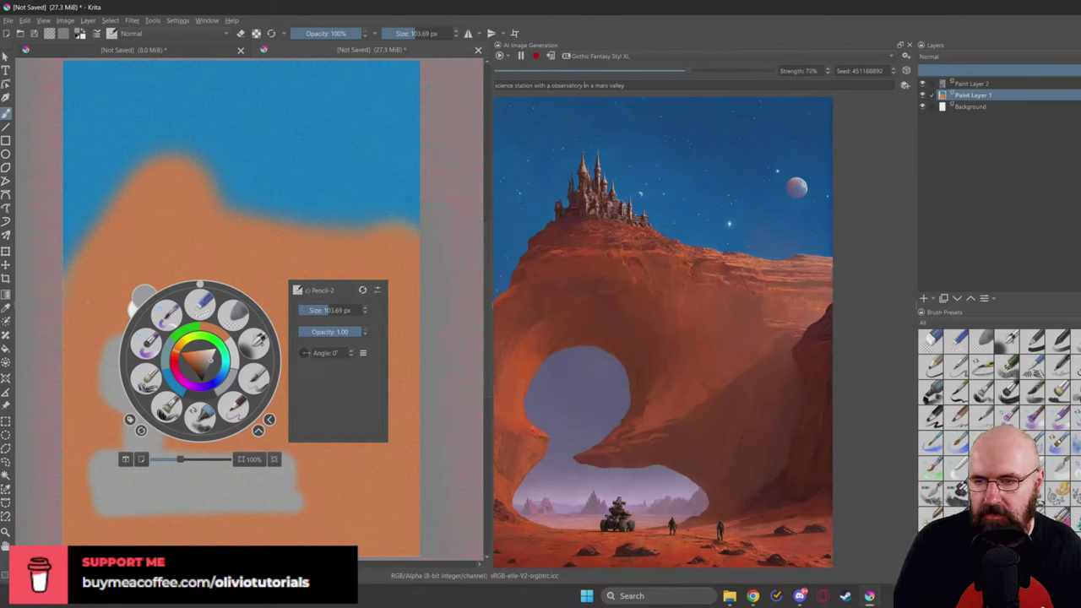
# Step: Reduce the brush size to about 33 px
pyautogui.rightClick(230, 382)
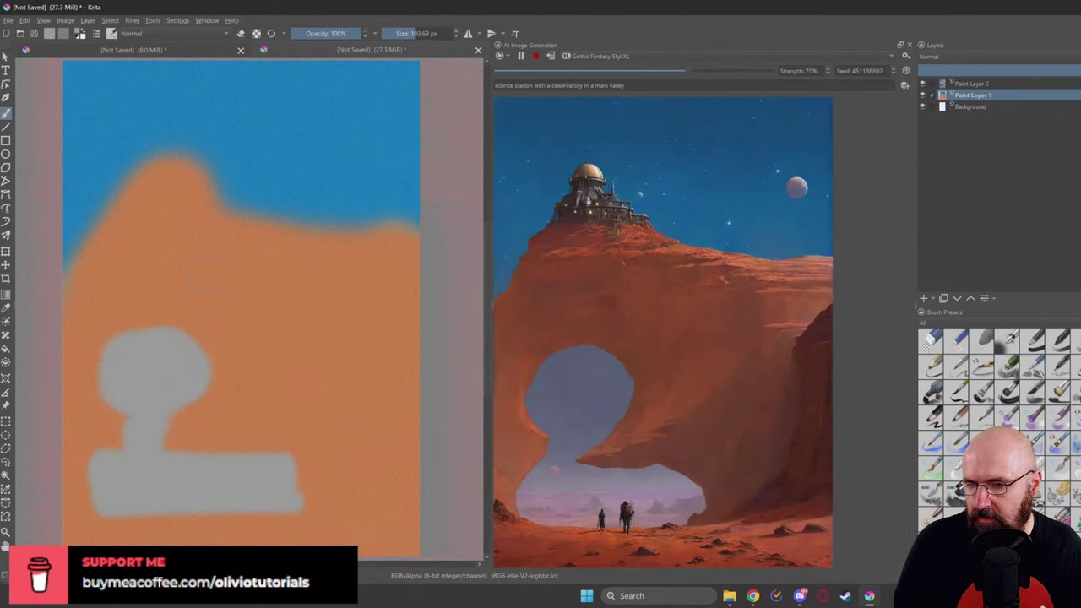
pyautogui.rightClick(230, 382)
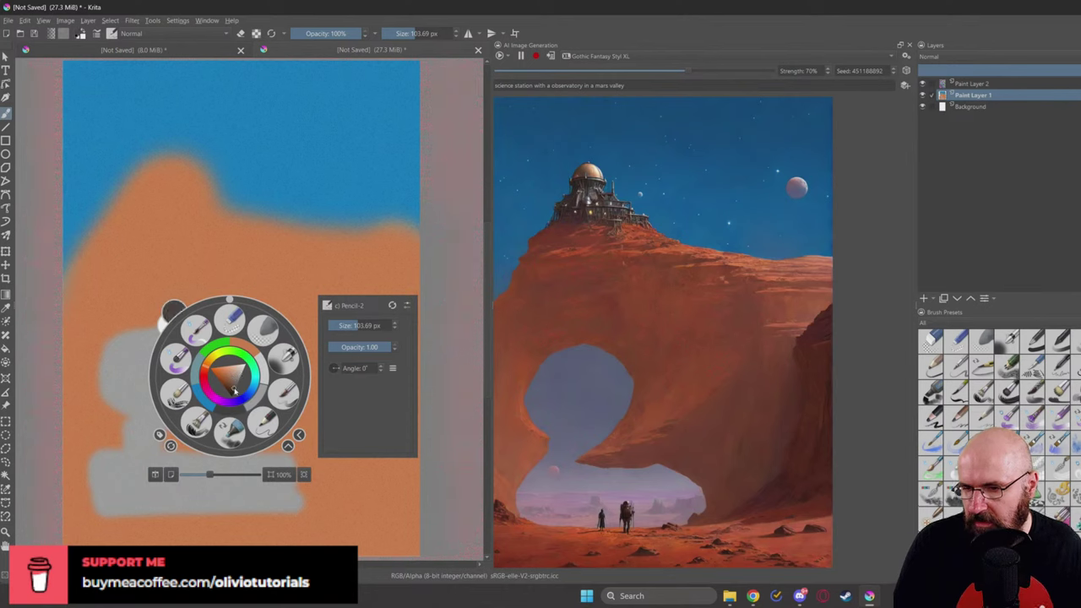
pyautogui.moveTo(349, 326); pyautogui.dragTo(343, 326)
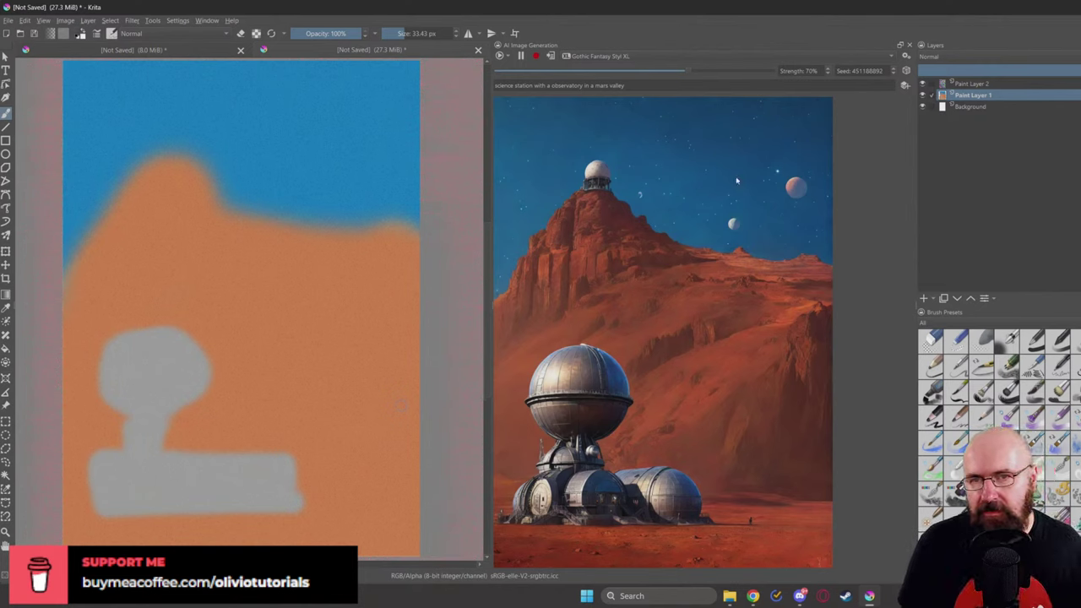
# Step: Apply the generated Mars station image and move its [Live] layer below Paint Layer 2
pyautogui.click(551, 56)
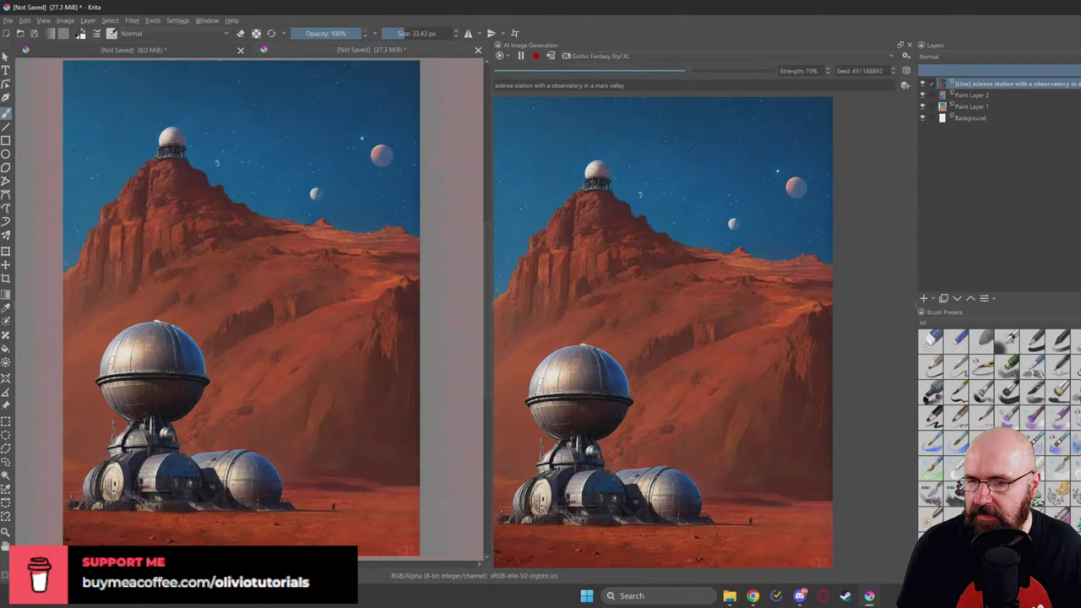
pyautogui.moveTo(943, 84); pyautogui.dragTo(943, 106)
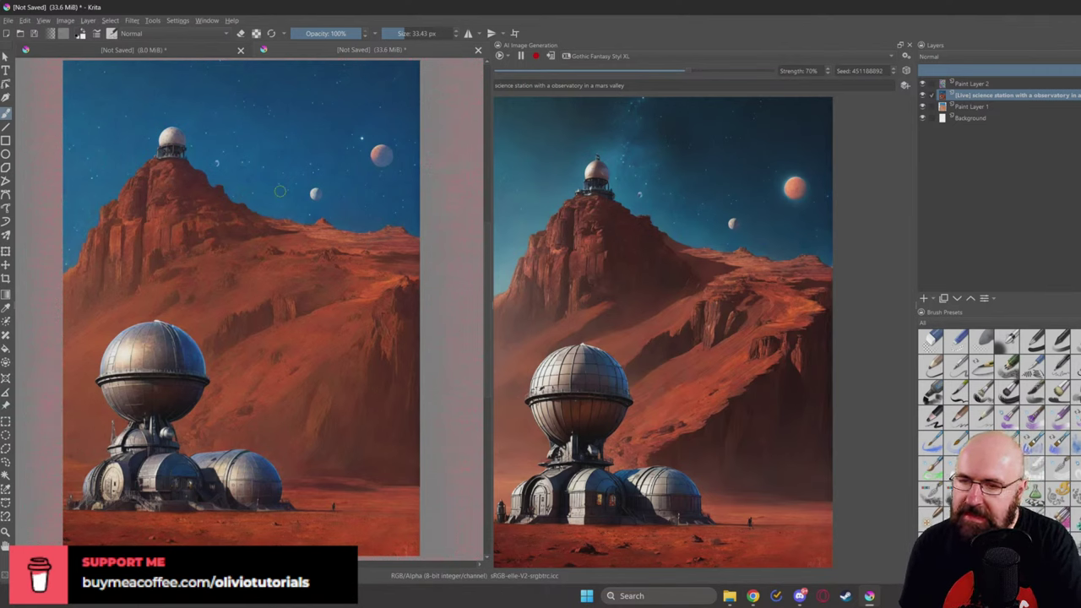
# Step: Apply another generated version below Paint Layer 2 and switch to a 340 px Eraser Soft
pyautogui.click(548, 58)
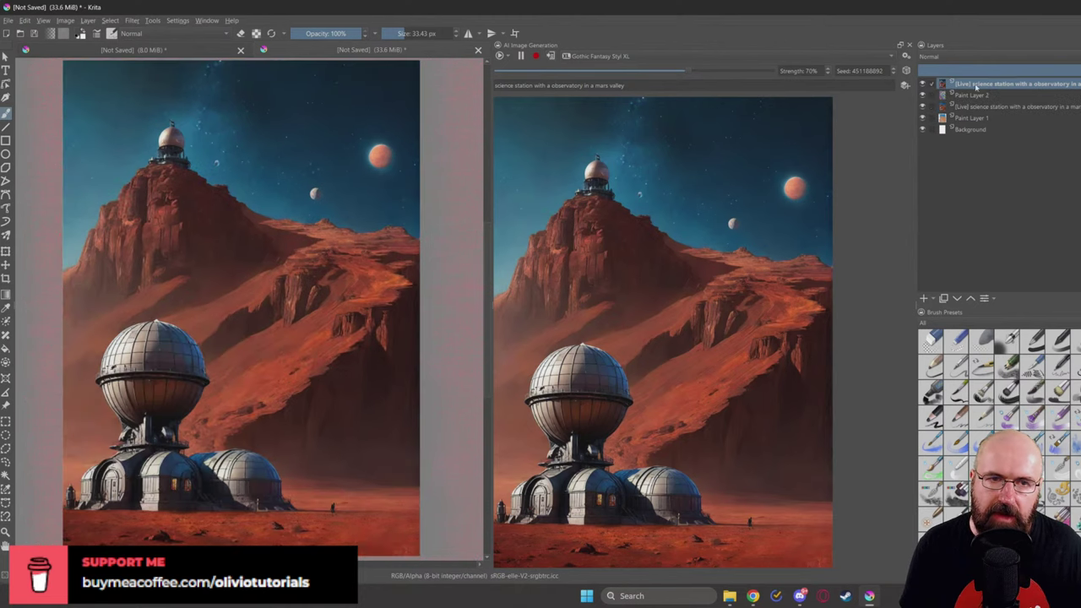
pyautogui.moveTo(965, 99); pyautogui.dragTo(965, 93)
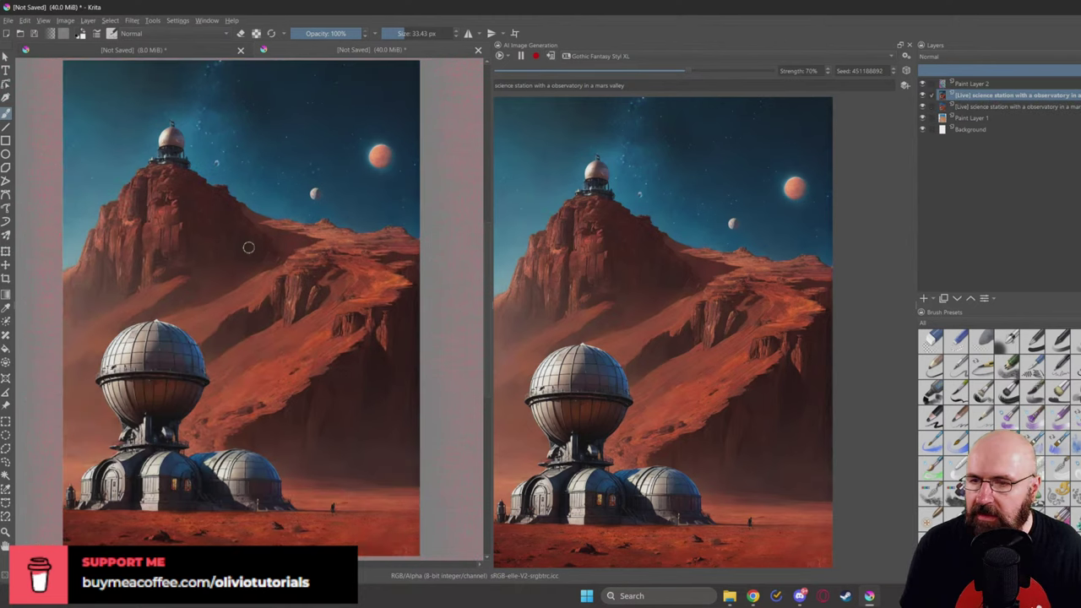
pyautogui.rightClick(198, 182)
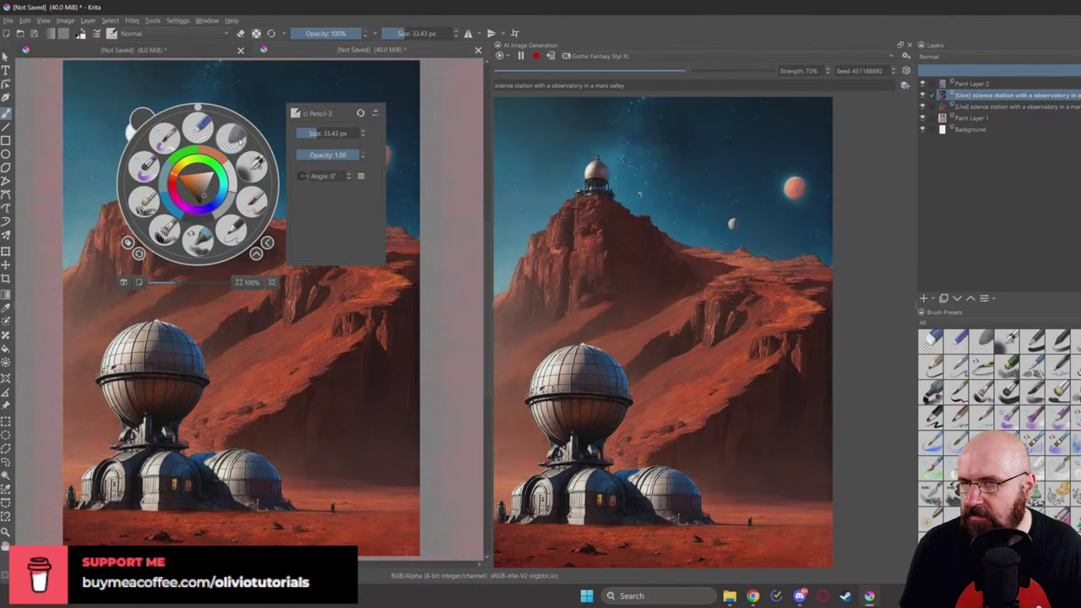
pyautogui.click(231, 138)
pyautogui.rightClick(246, 161)
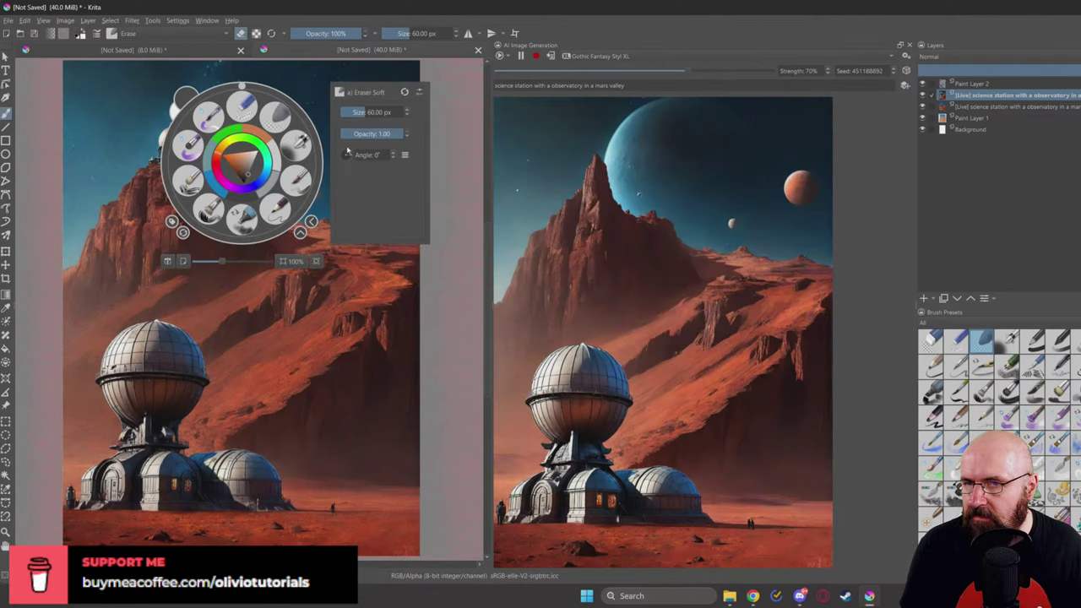
pyautogui.moveTo(356, 113); pyautogui.dragTo(406, 112)
pyautogui.click(105, 181)
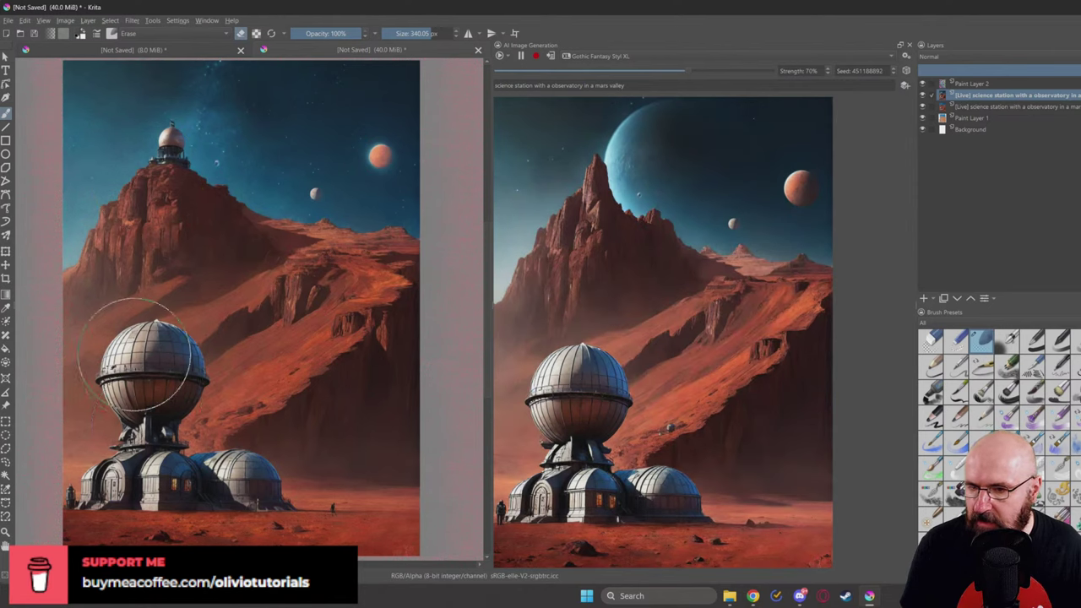
# Step: Erase over the base buildings and sky, then toggle the layer's visibility to compare
pyautogui.moveTo(165, 392)
pyautogui.mouseDown()
pyautogui.moveTo(159, 453)
pyautogui.moveTo(259, 498)
pyautogui.moveTo(340, 514)
pyautogui.moveTo(132, 521)
pyautogui.moveTo(112, 396)
pyautogui.mouseUp()
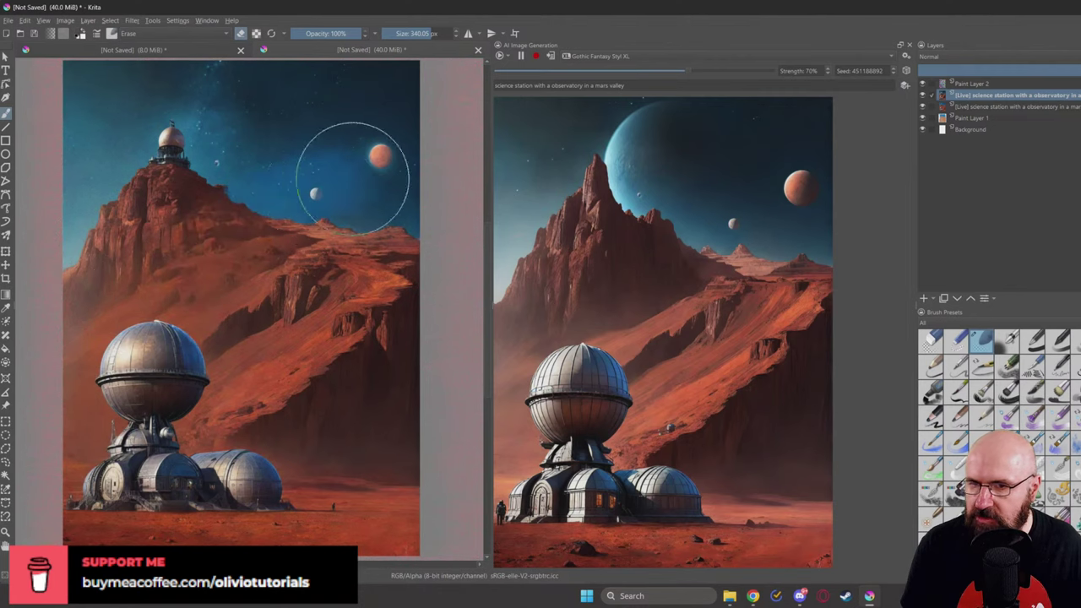
pyautogui.moveTo(384, 97)
pyautogui.mouseDown()
pyautogui.moveTo(280, 96)
pyautogui.moveTo(66, 91)
pyautogui.moveTo(404, 82)
pyautogui.moveTo(273, 134)
pyautogui.moveTo(204, 140)
pyautogui.moveTo(159, 228)
pyautogui.moveTo(121, 271)
pyautogui.moveTo(75, 211)
pyautogui.mouseUp()
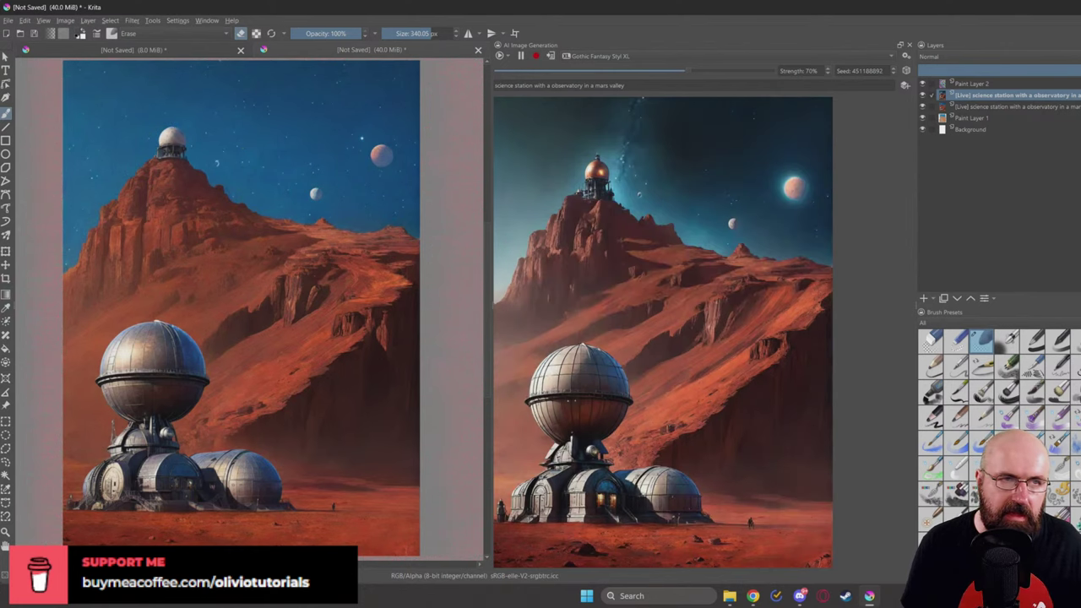
pyautogui.click(922, 95)
pyautogui.click(922, 96)
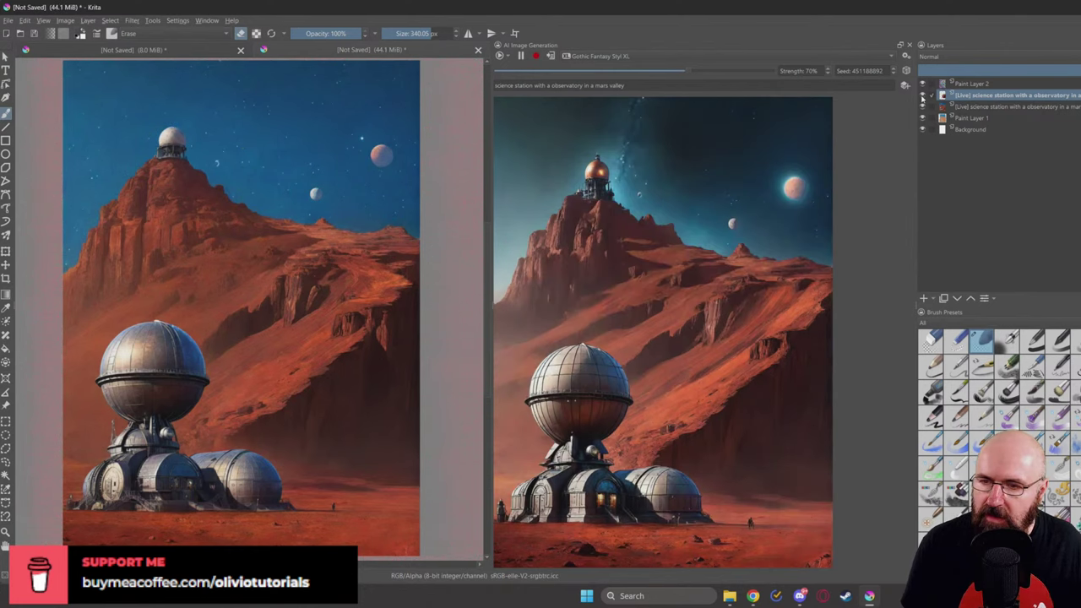
pyautogui.click(922, 95)
pyautogui.click(923, 96)
pyautogui.click(922, 95)
pyautogui.click(922, 95)
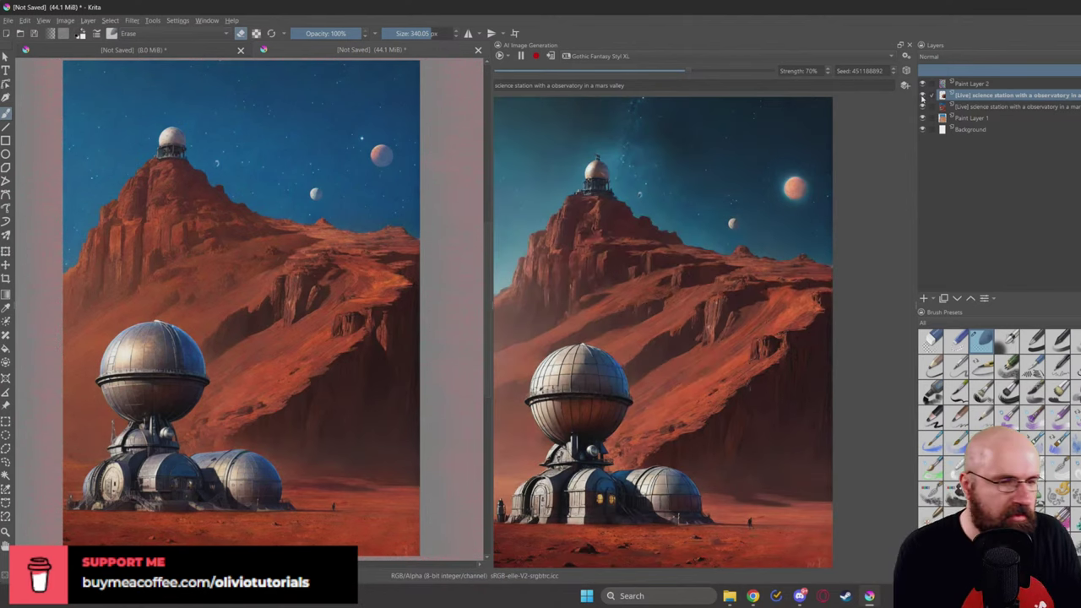
# Step: Check the Chrome live-chat popout, then drag it aside to reveal Krita
pyautogui.hotkey('alt', 'Tab')
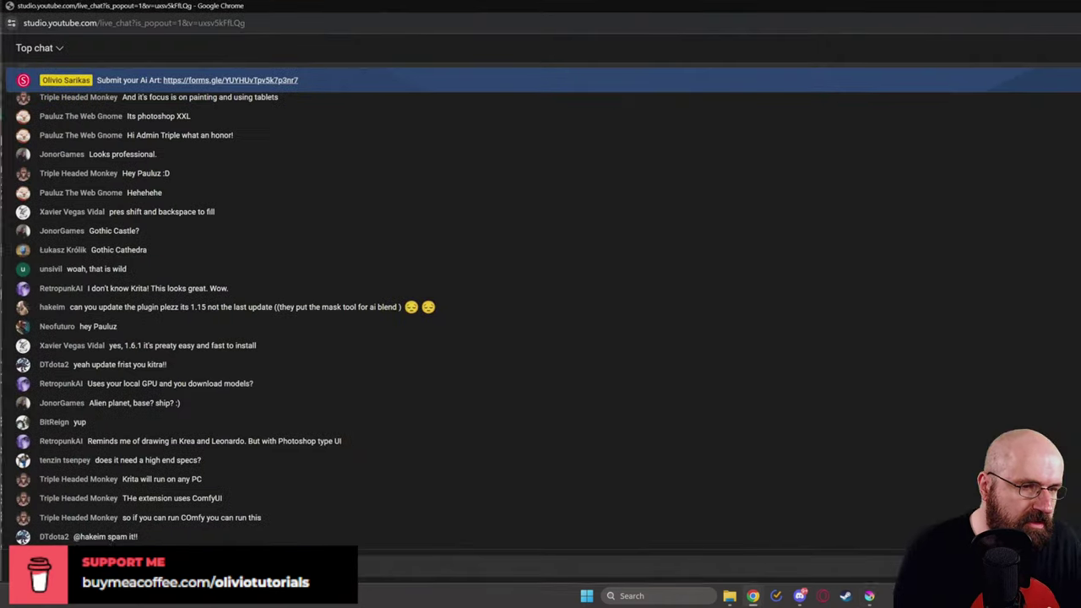
pyautogui.moveTo(530, 3); pyautogui.dragTo(1080, 33)
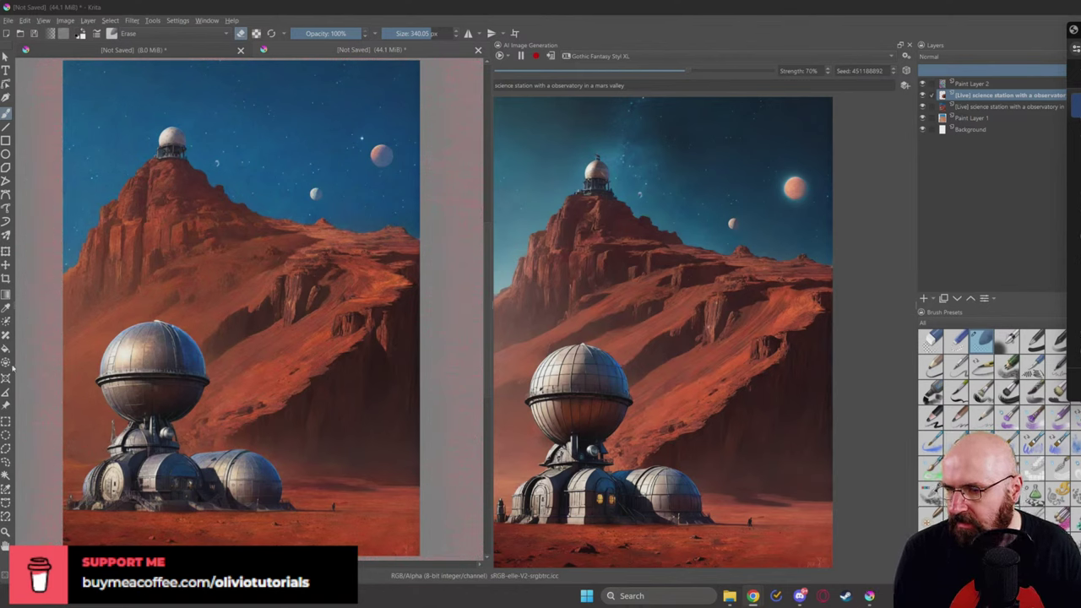
# Step: Draw a rectangular selection over the lower-right foreground ground
pyautogui.click(6, 420)
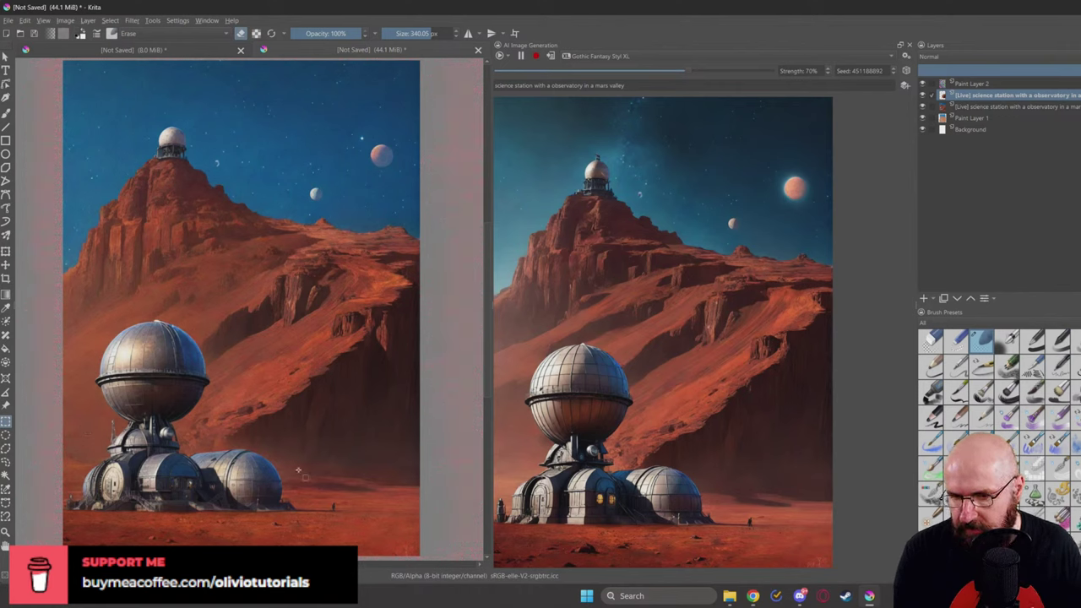
pyautogui.moveTo(303, 462); pyautogui.dragTo(414, 538)
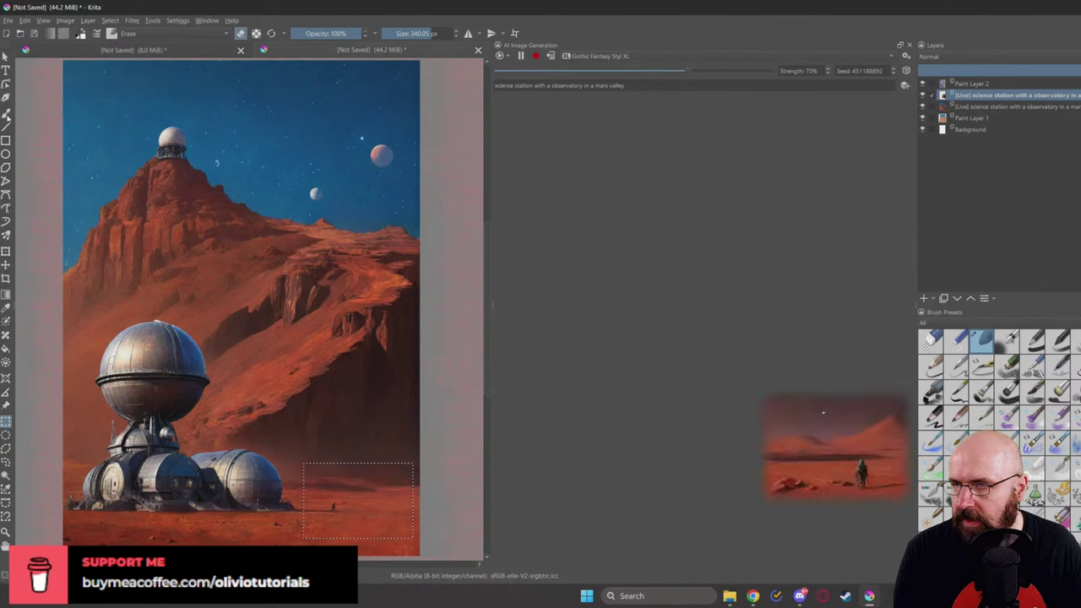
pyautogui.rightClick(280, 236)
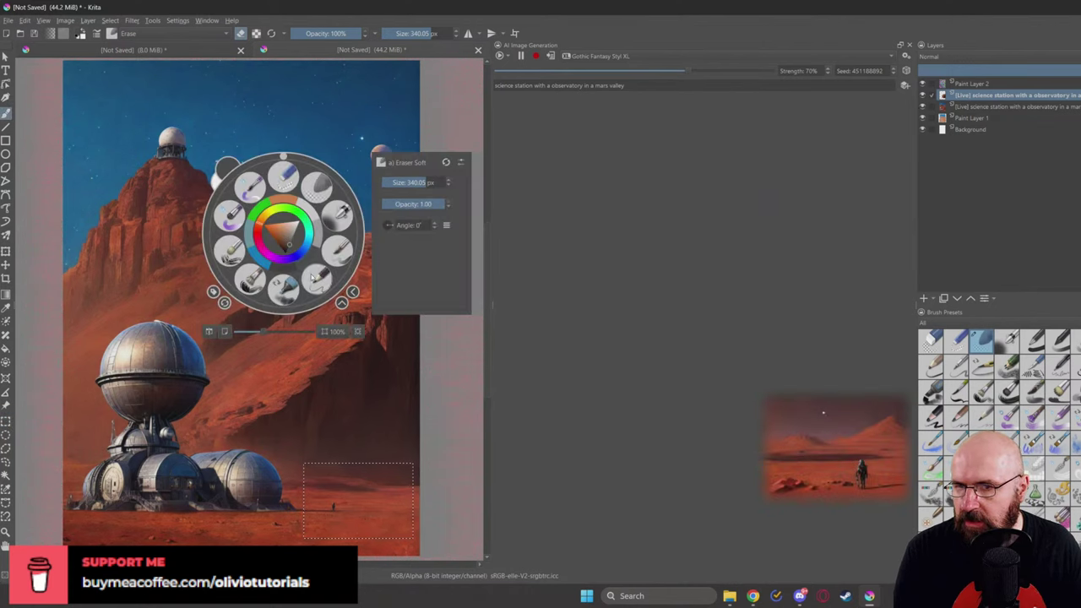
# Step: Switch from the eraser to the Pencil-2 brush with a grey paint colour
pyautogui.click(319, 260)
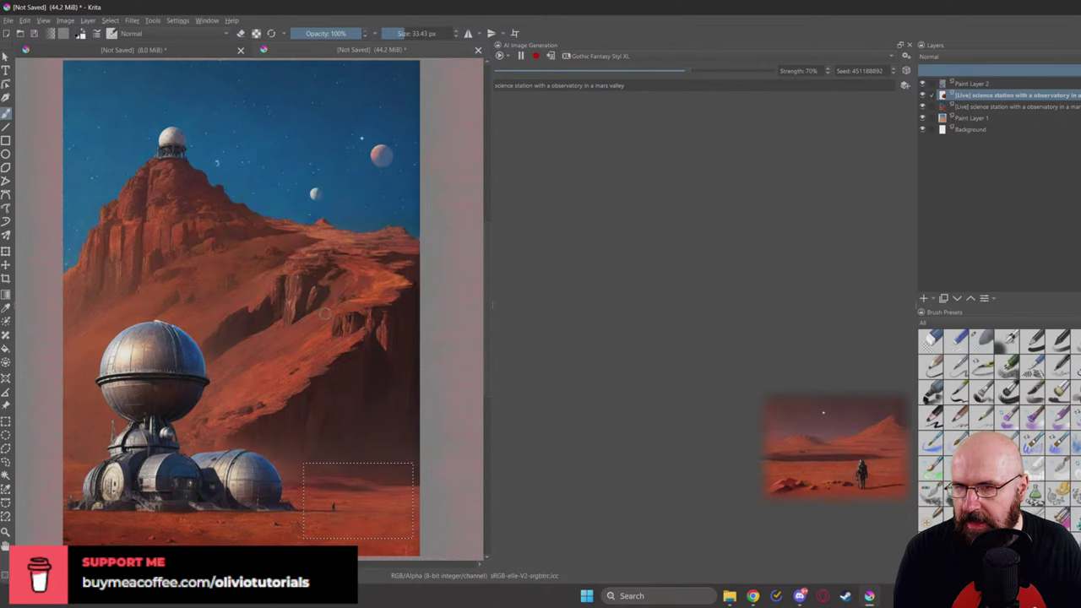
pyautogui.rightClick(287, 305)
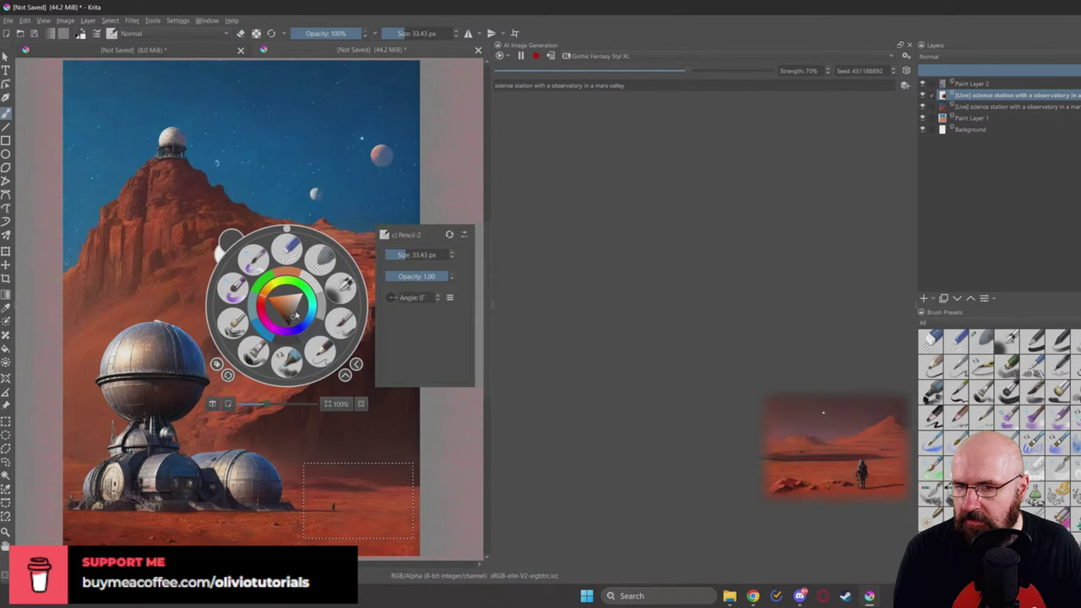
pyautogui.click(311, 211)
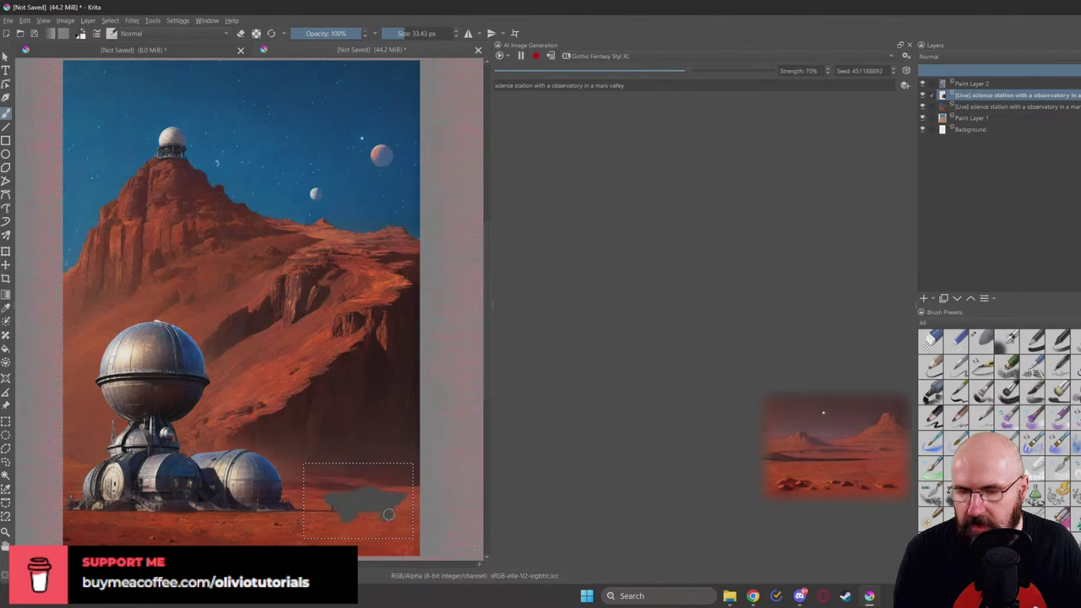
# Step: Rewrite the region prompt as 'scifi exploration truck'
pyautogui.tripleClick(535, 90)
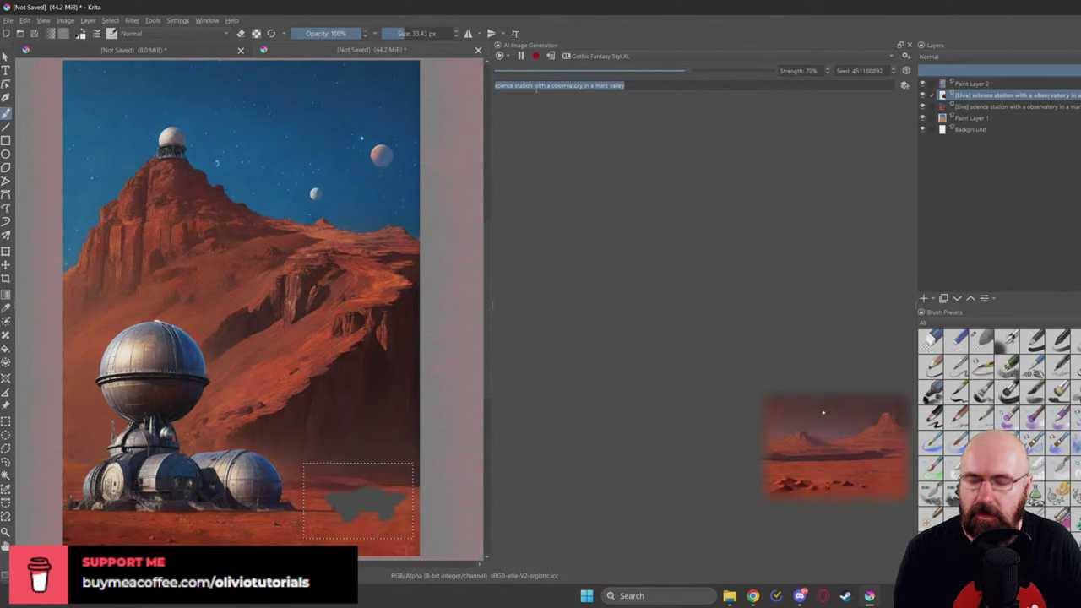
pyautogui.write('explorat')
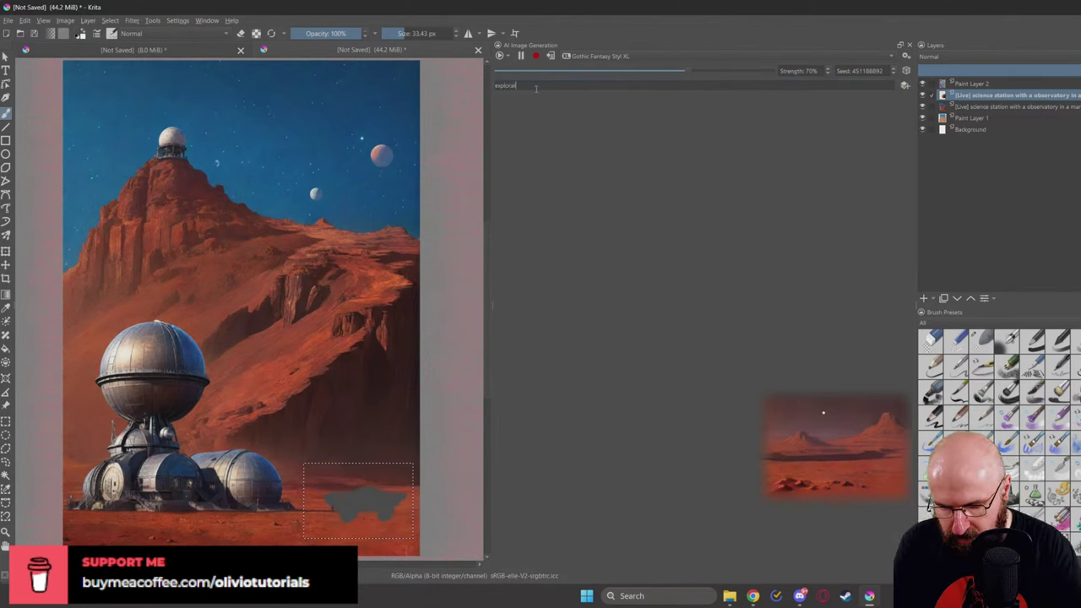
pyautogui.write('ion vehicl')
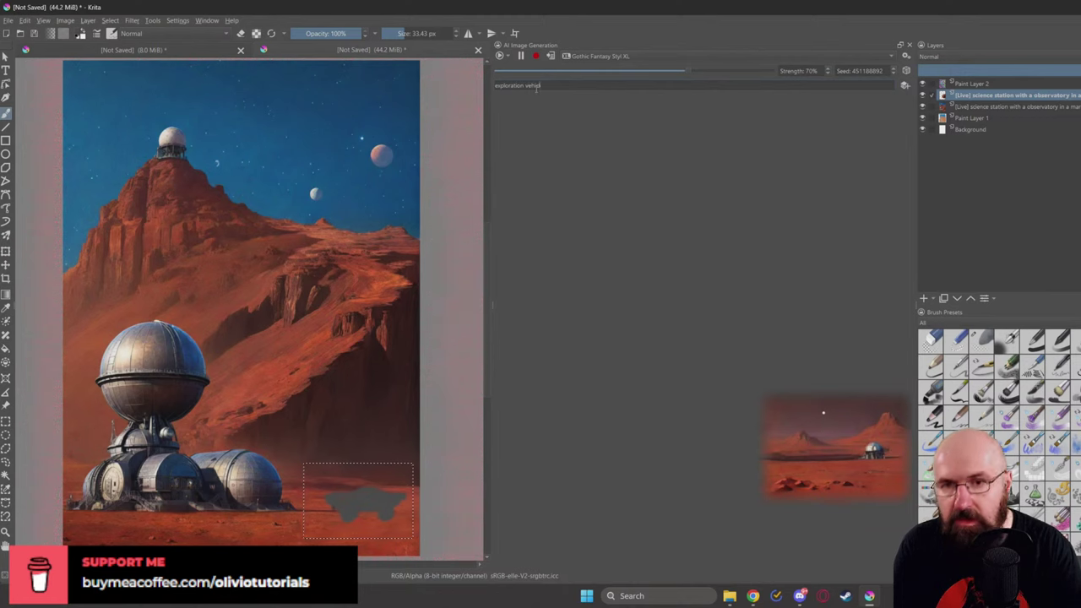
pyautogui.write('e')
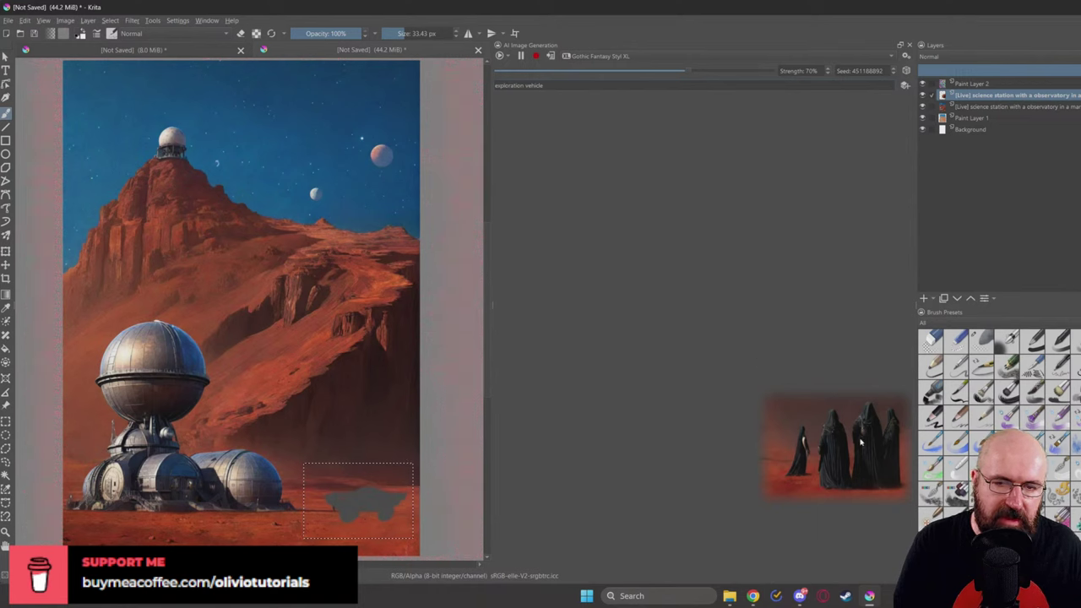
pyautogui.click(495, 86)
pyautogui.write('scifi')
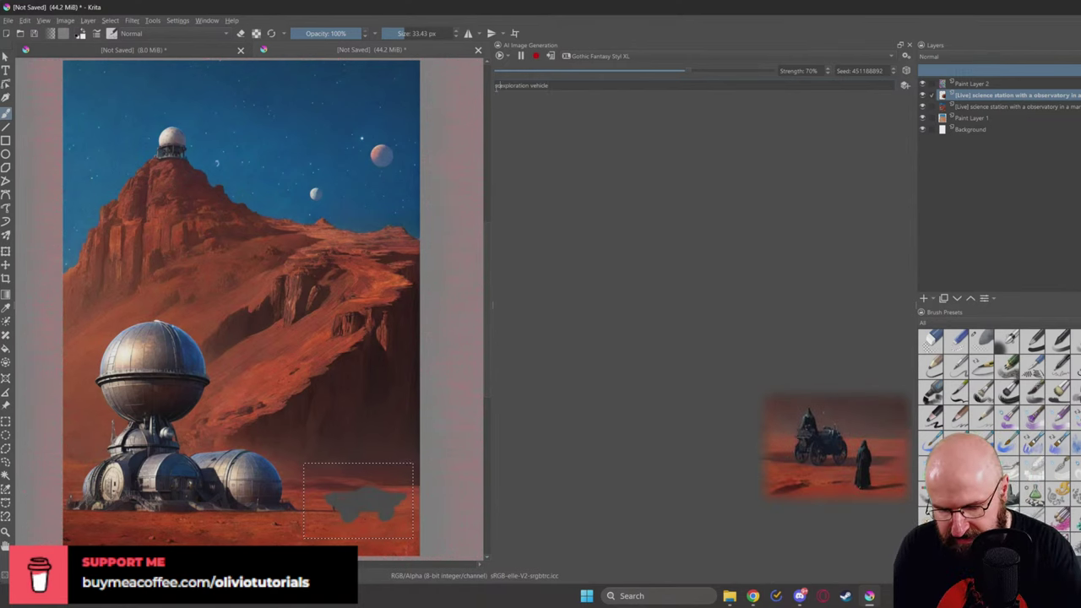
pyautogui.doubleClick(546, 86)
pyautogui.write('truck')
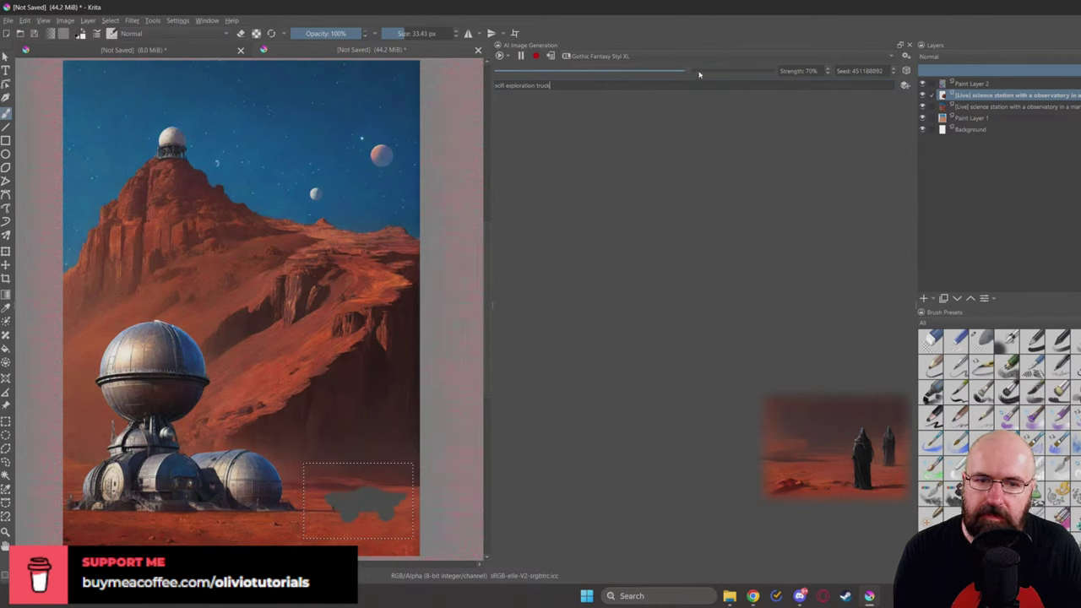
# Step: Use the Digital painting (XL) style at 60% strength, with 'truck' changed to 'vehicle' in the prompt
pyautogui.click(614, 57)
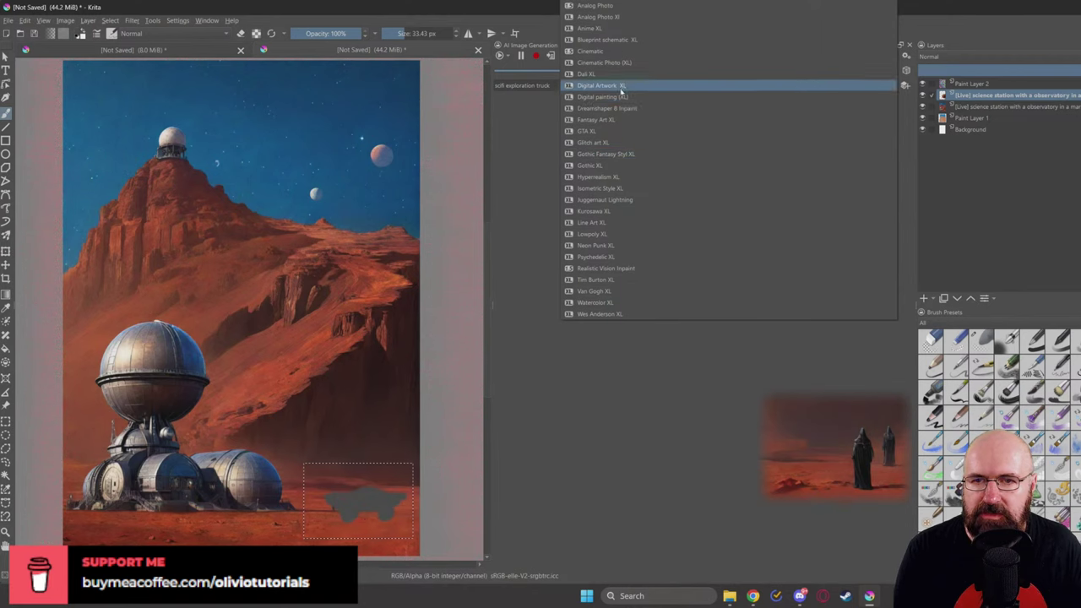
pyautogui.click(622, 96)
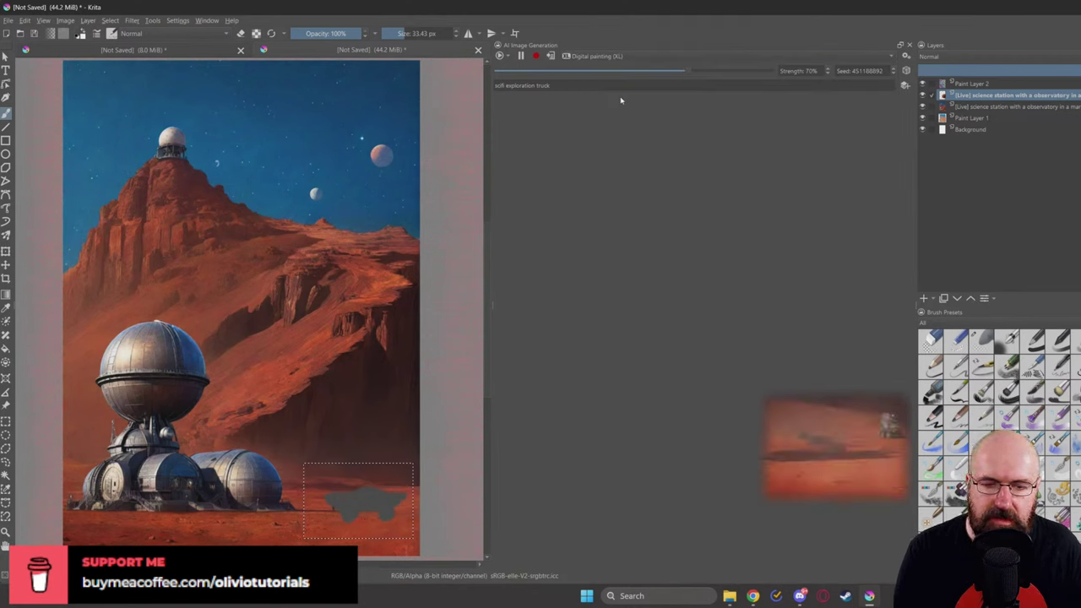
pyautogui.click(705, 73)
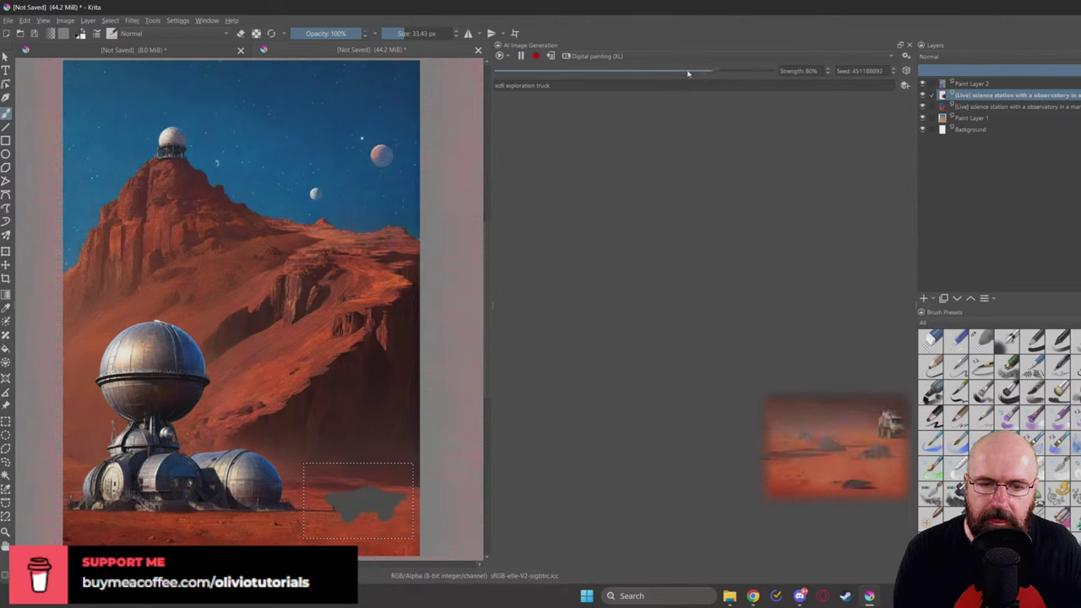
pyautogui.click(688, 73)
pyautogui.moveTo(661, 74); pyautogui.dragTo(647, 72)
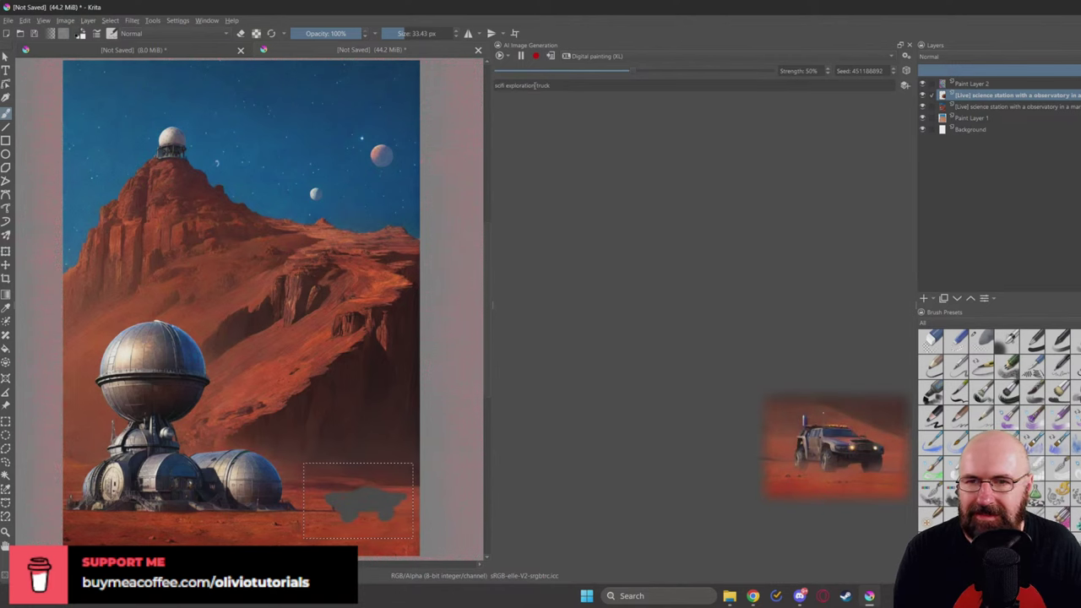
pyautogui.doubleClick(543, 85)
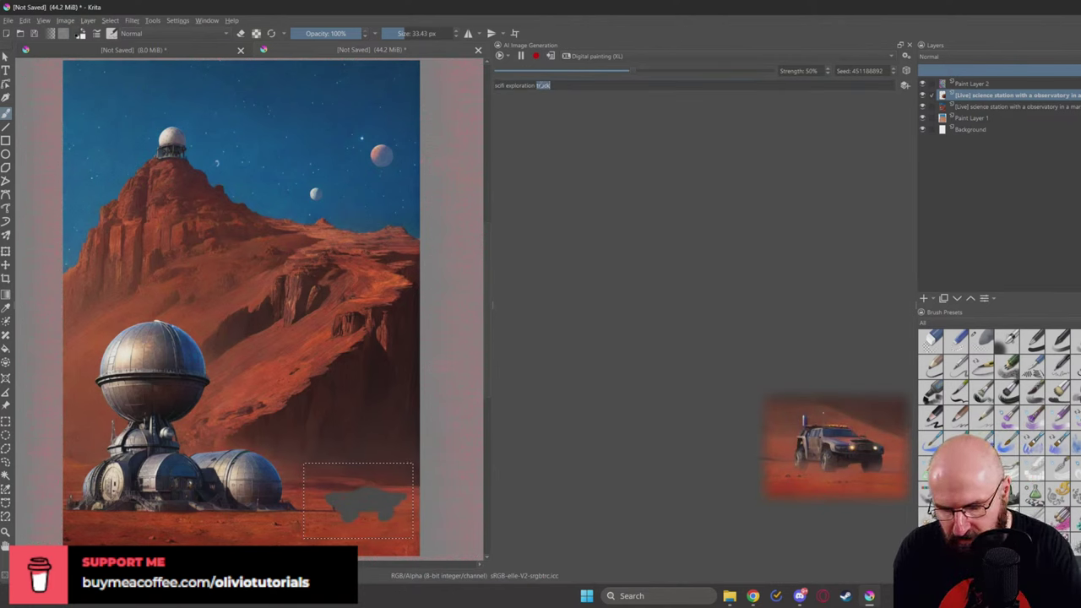
pyautogui.write('vehicle')
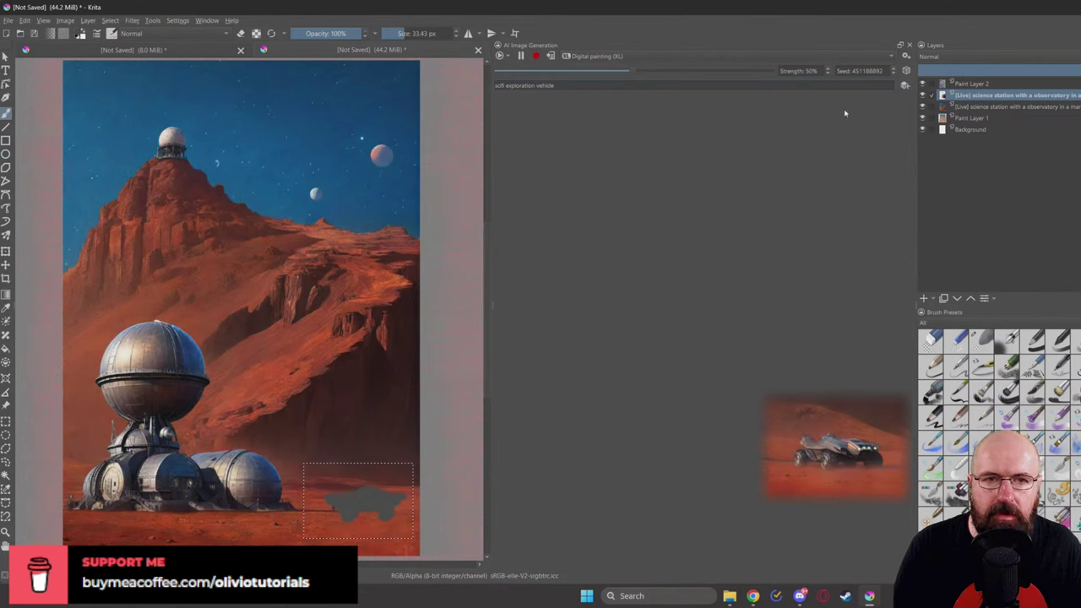
# Step: Try two new seeds, apply the armoured vehicle as a layer, and set strength to 70%
pyautogui.click(895, 71)
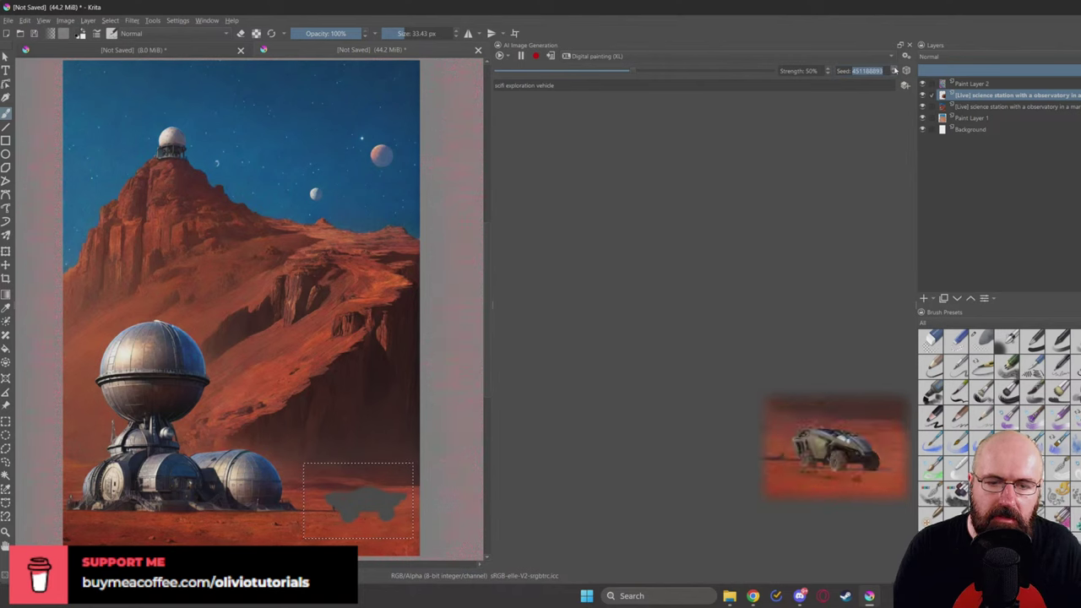
pyautogui.click(894, 71)
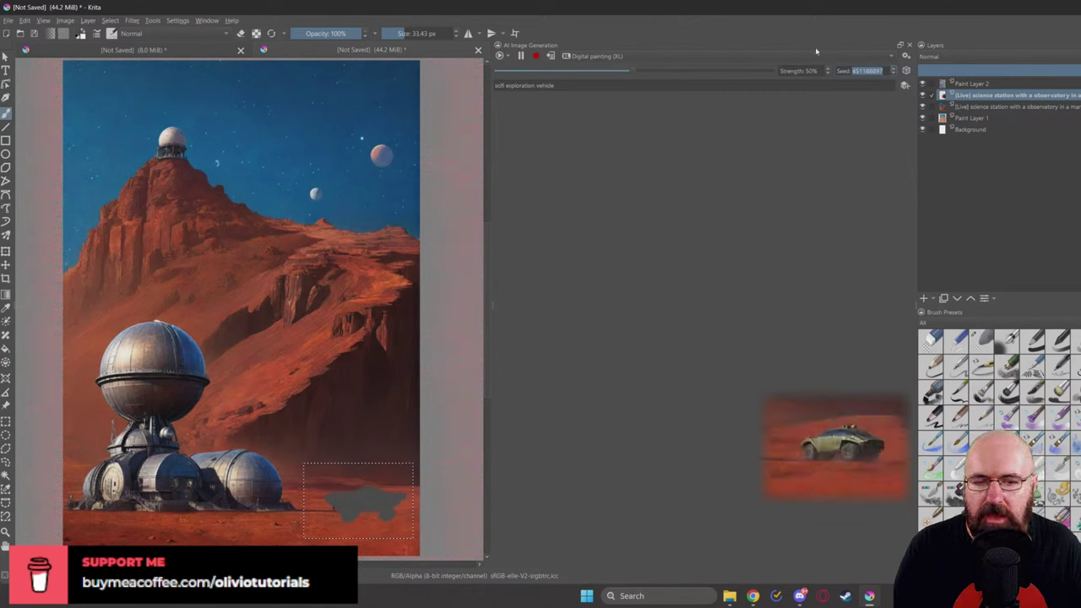
pyautogui.click(550, 56)
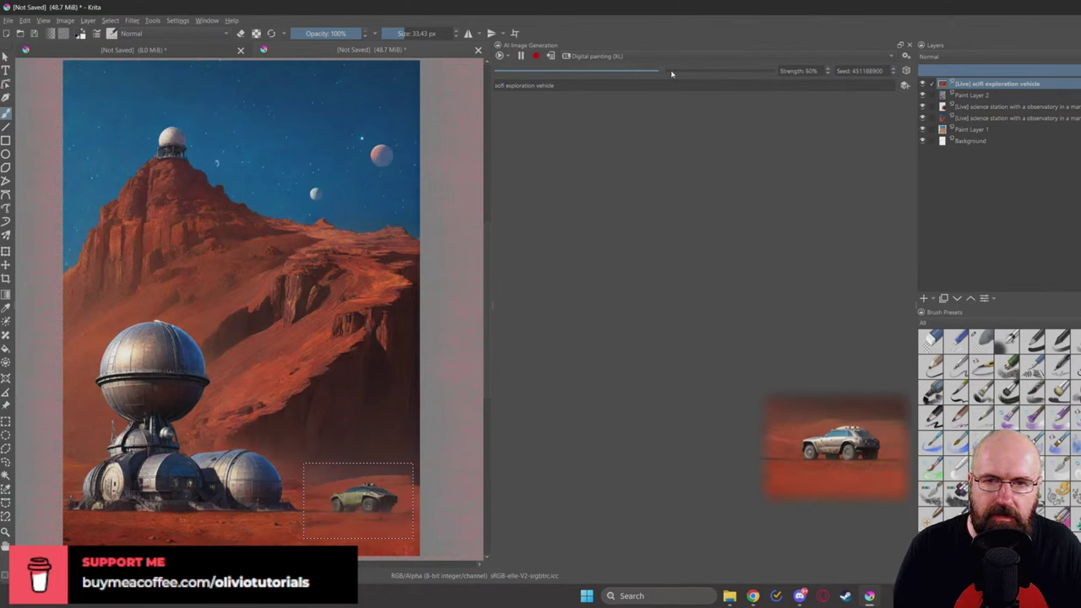
pyautogui.click(672, 74)
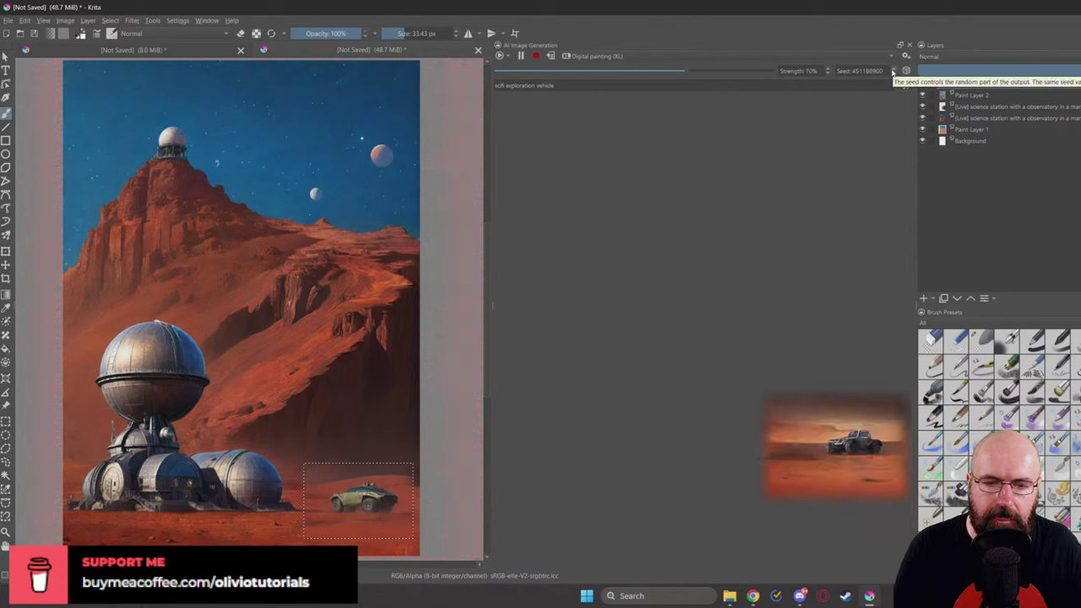
# Step: Try two more seeds for the vehicle preview with strength back at 60%
pyautogui.click(892, 69)
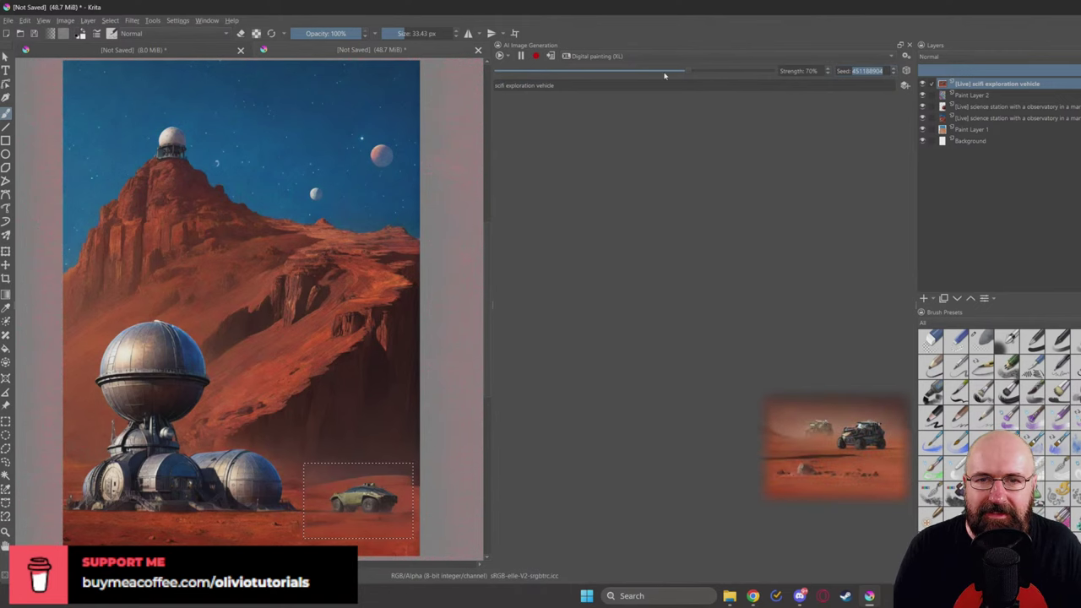
pyautogui.scroll(-2, 779, 73)
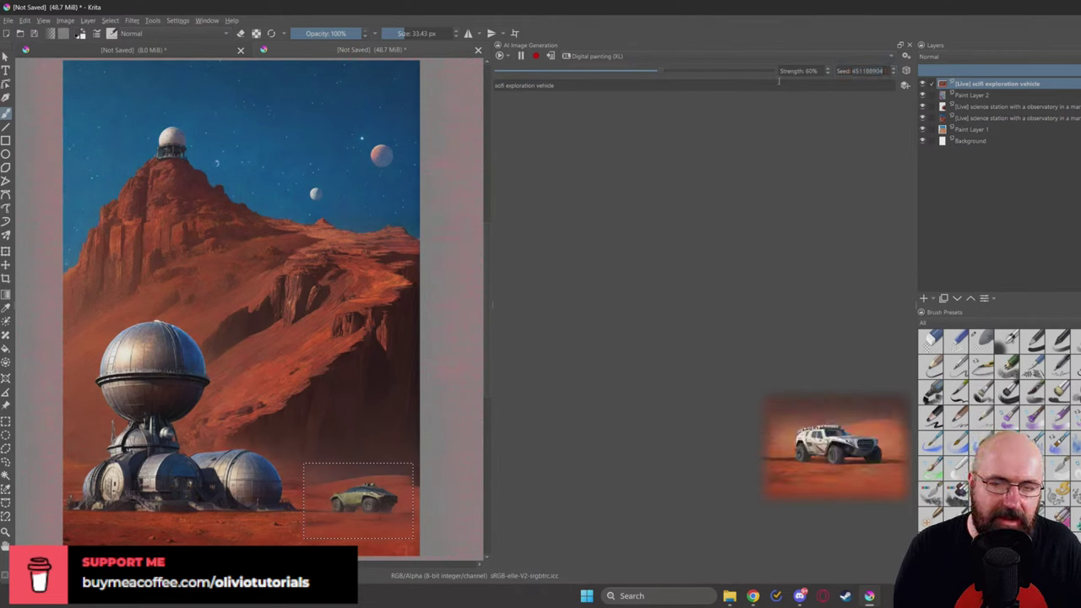
pyautogui.click(893, 69)
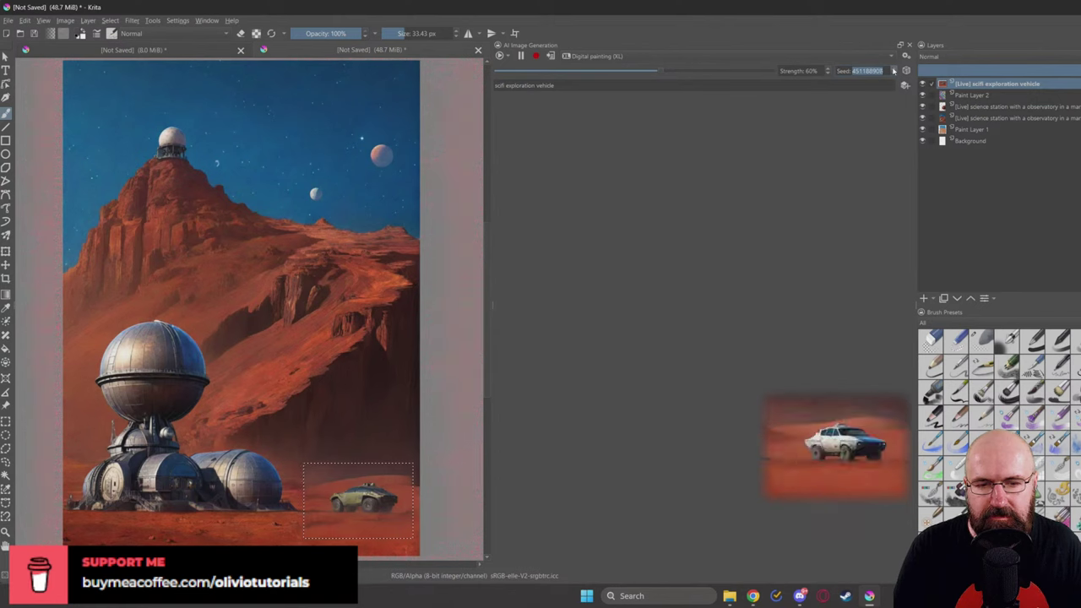
# Step: Replace 'vehicle' with 'moon rover' in the prompt and apply the white rover as a layer
pyautogui.doubleClick(545, 85)
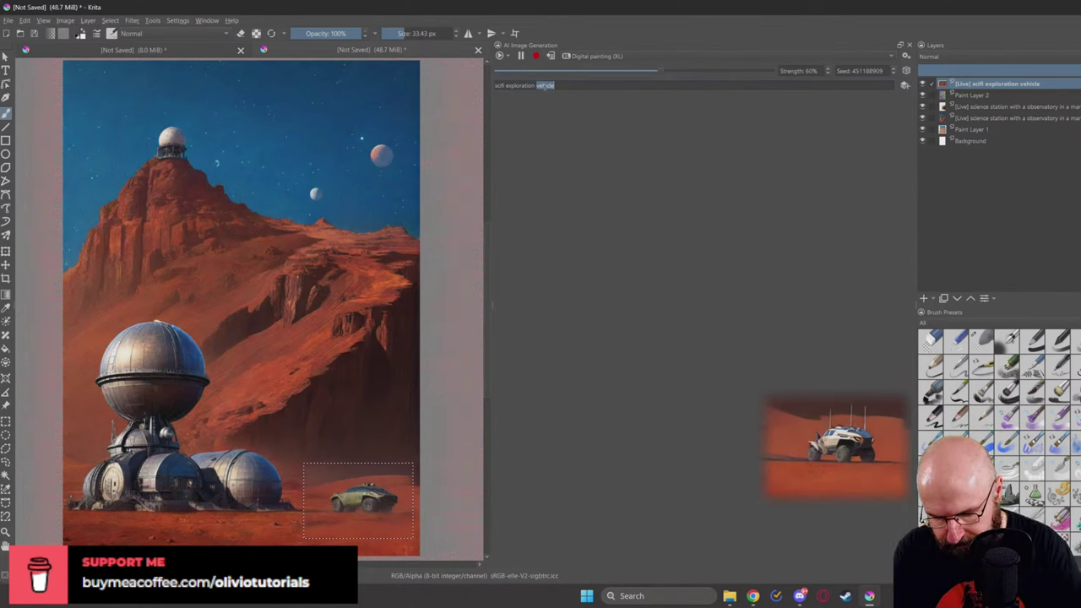
pyautogui.write('moon rover')
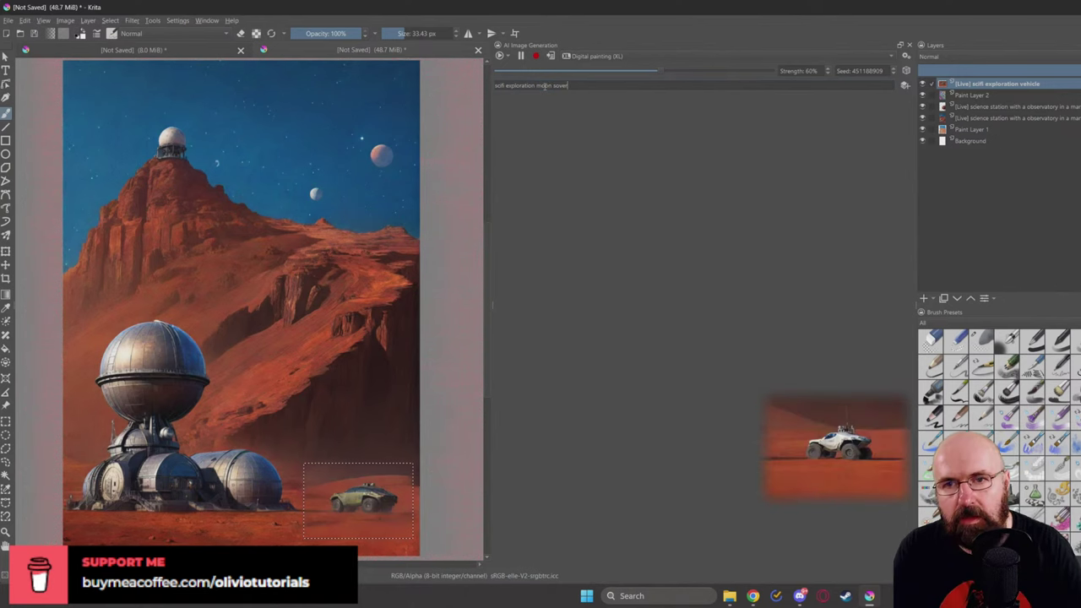
pyautogui.press('BackSpace')
pyautogui.press('BackSpace')
pyautogui.press('BackSpace')
pyautogui.press('BackSpace')
pyautogui.press('BackSpace')
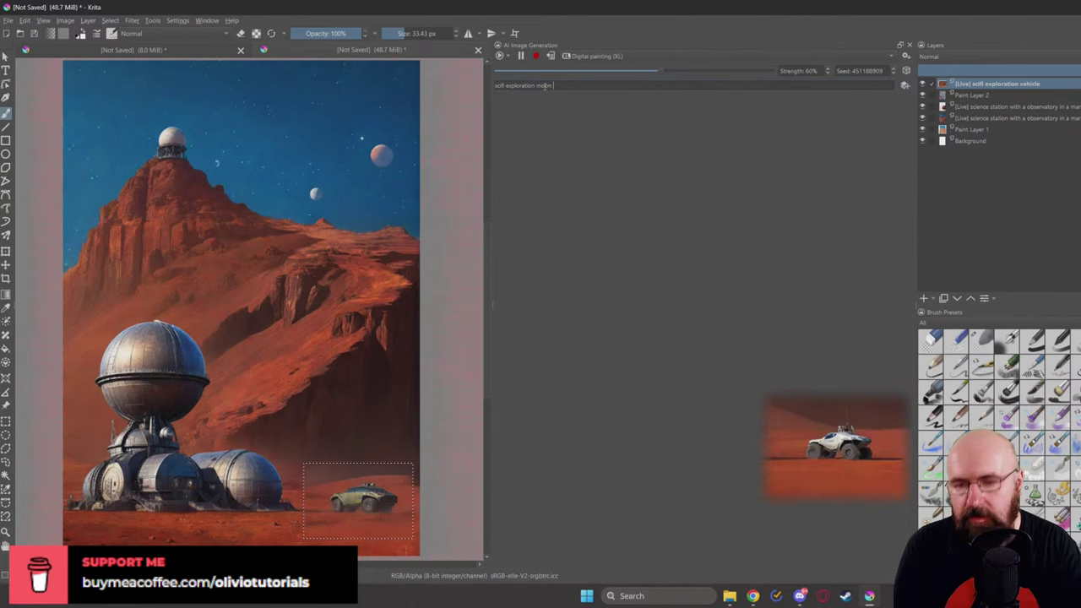
pyautogui.write('rover')
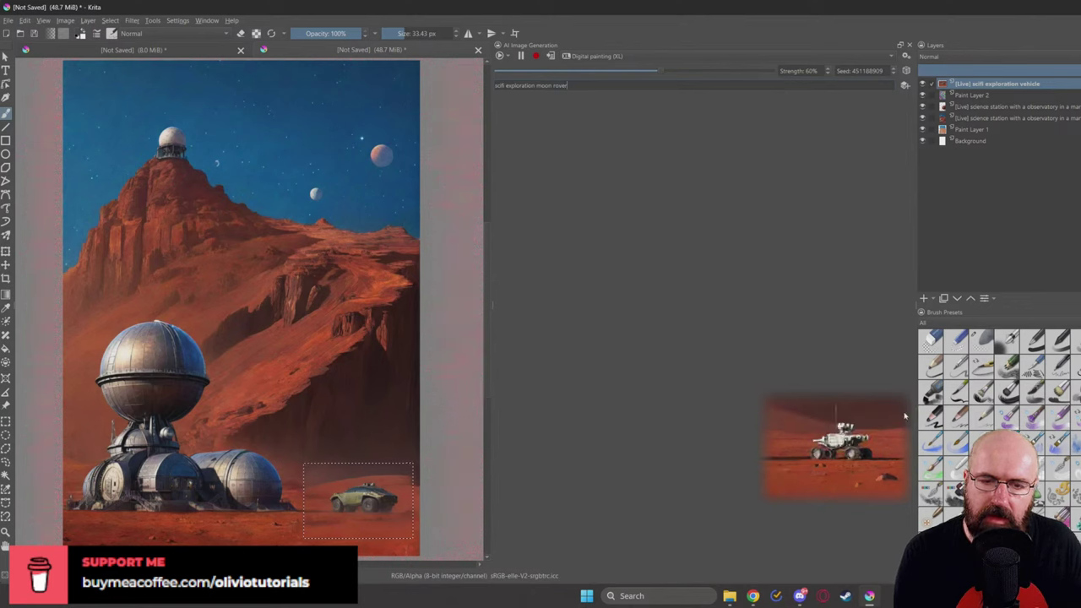
pyautogui.click(549, 56)
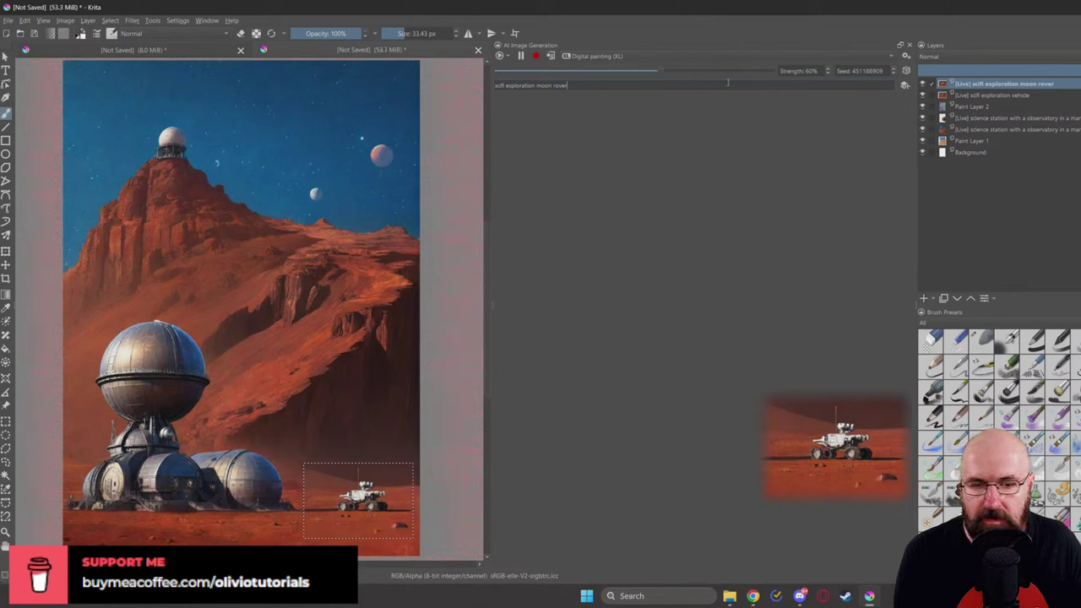
# Step: Switch the style to Gothic Fantasy Styl XL and apply the restyled rover as another layer
pyautogui.click(616, 56)
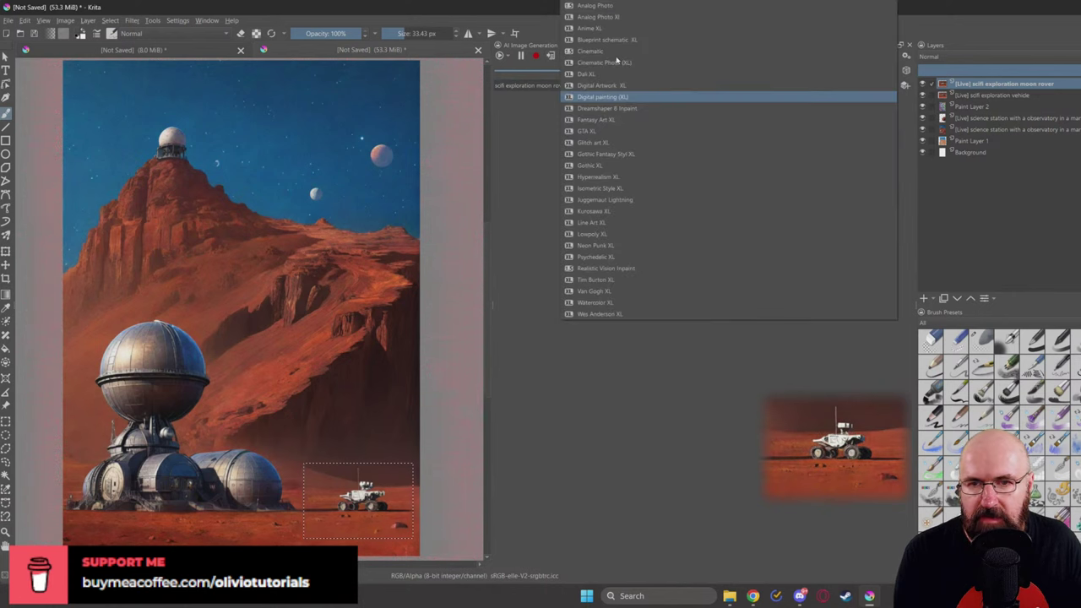
pyautogui.click(618, 157)
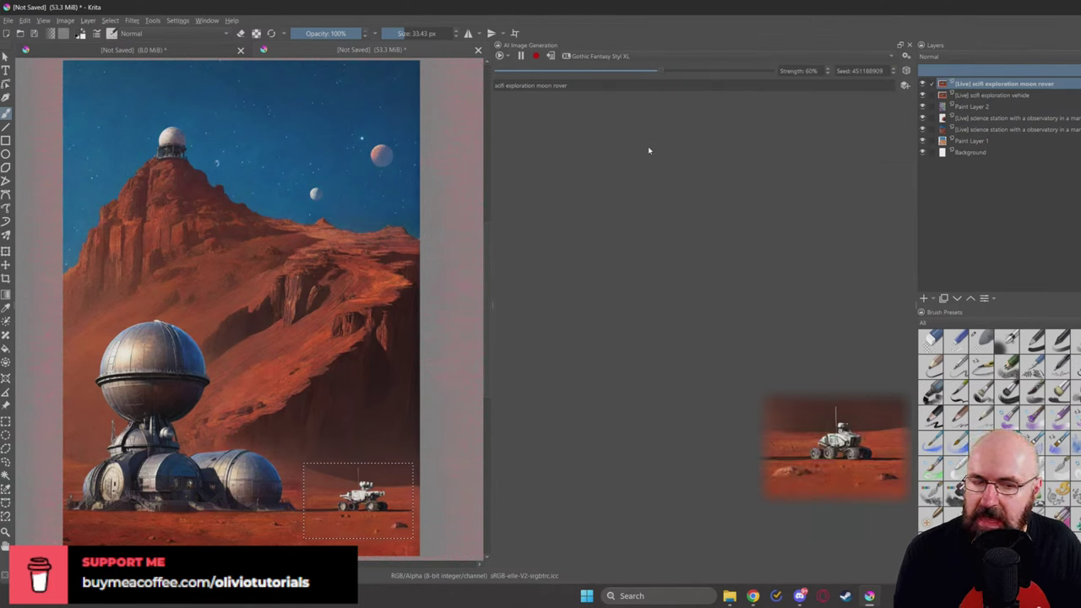
pyautogui.click(550, 56)
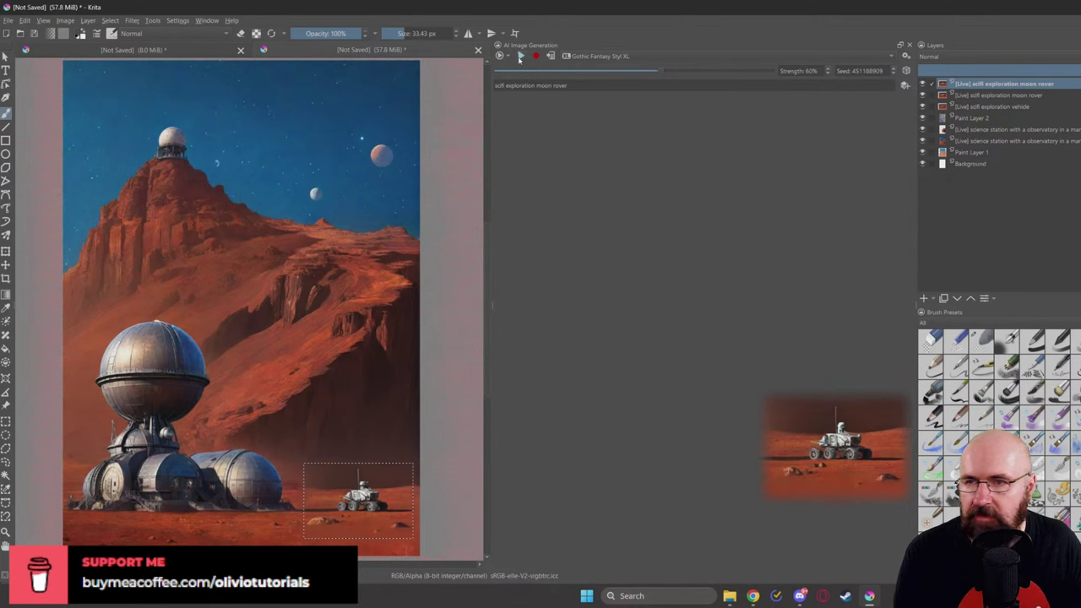
# Step: Pause live generation and clear the selection with Select > Deselect
pyautogui.click(520, 55)
pyautogui.click(110, 21)
pyautogui.click(127, 44)
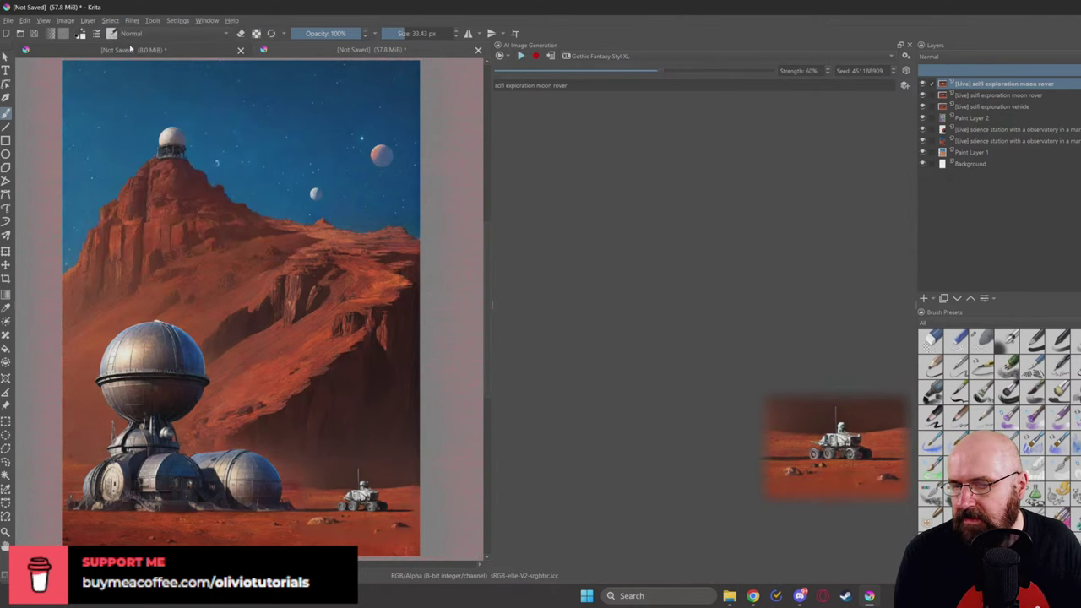
pyautogui.hotkey('ctrl', 'shift', 'n')
pyautogui.press('2')
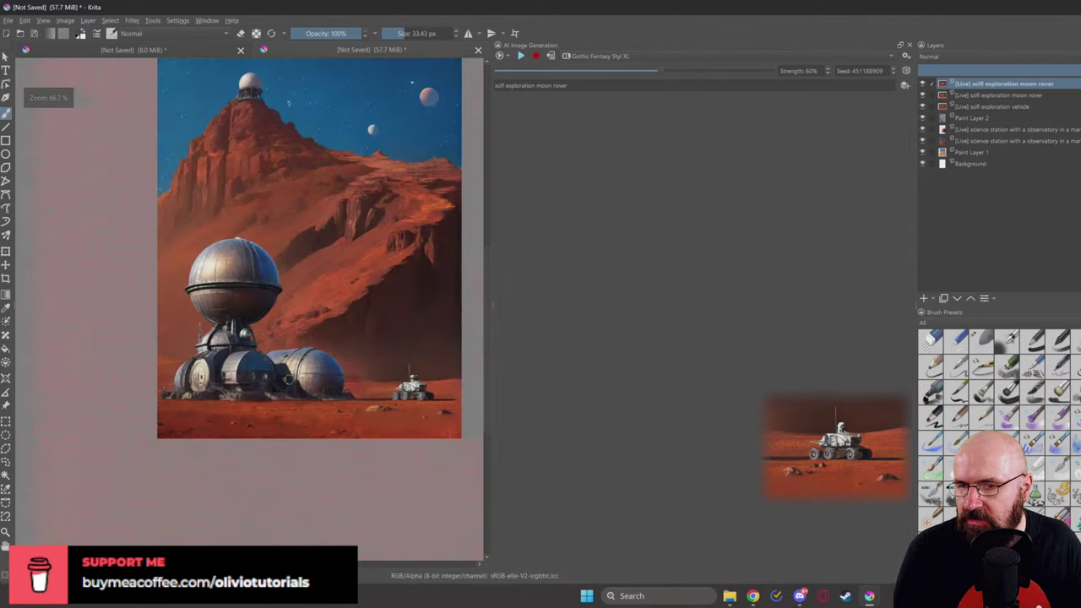
pyautogui.moveTo(360, 301); pyautogui.dragTo(318, 385)
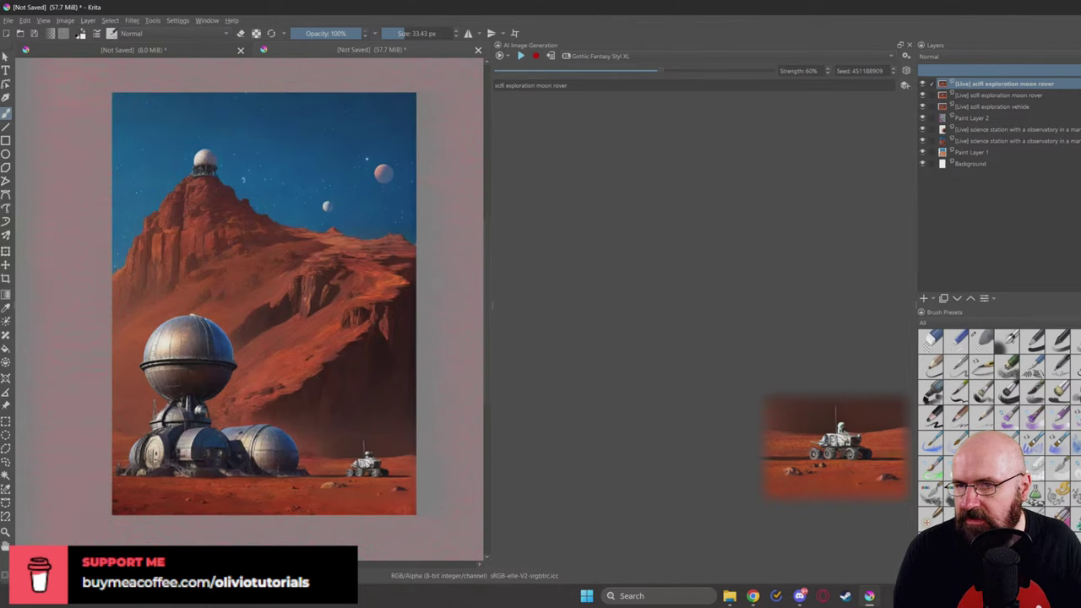
pyautogui.scroll(2, 314, 375)
pyautogui.scroll(-2, 312, 375)
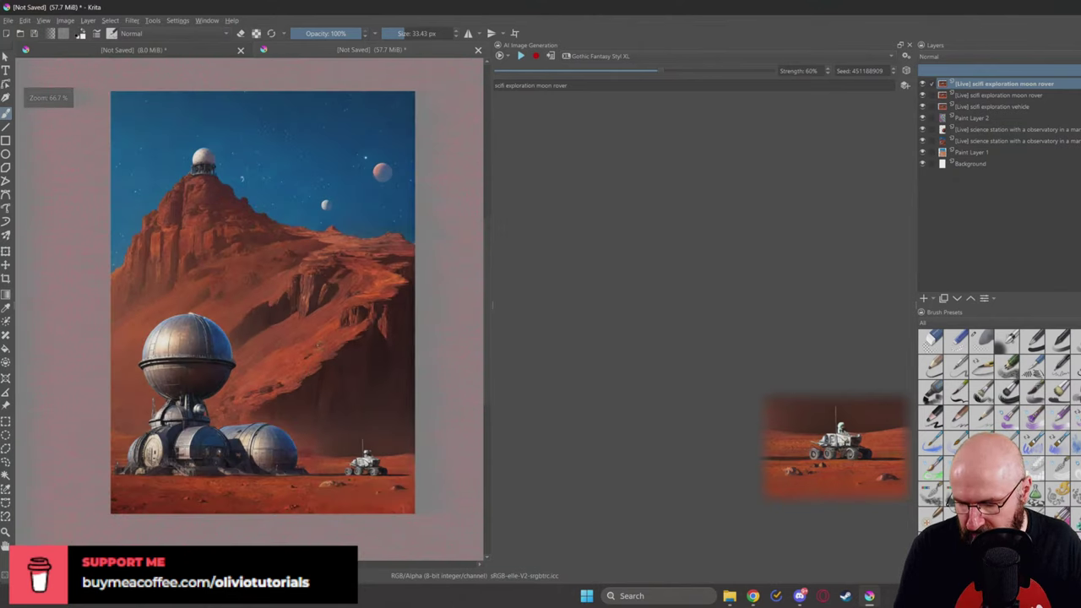
pyautogui.scroll(2, 310, 334)
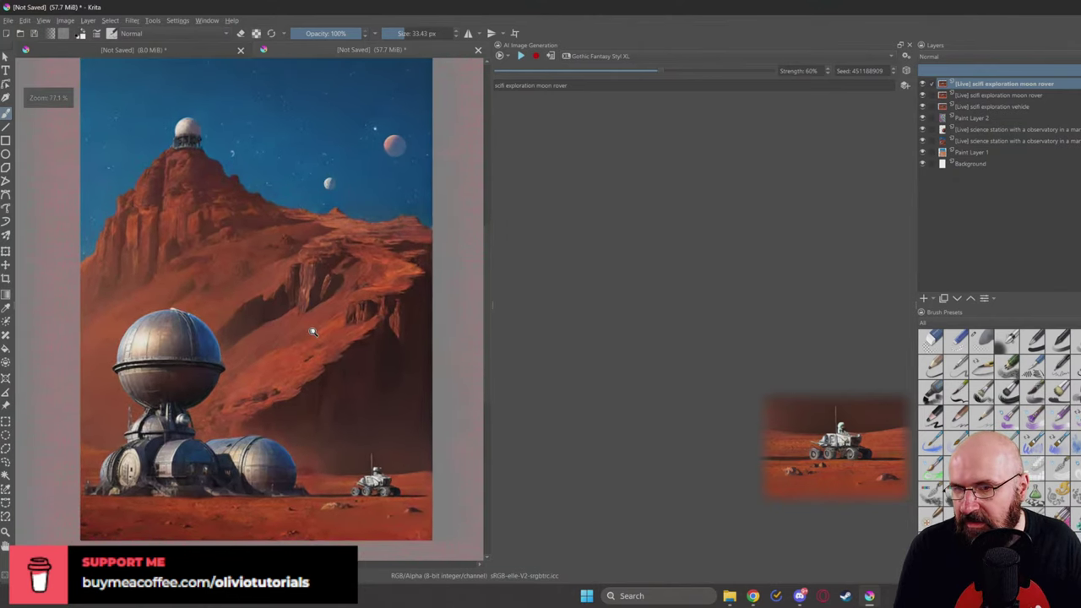
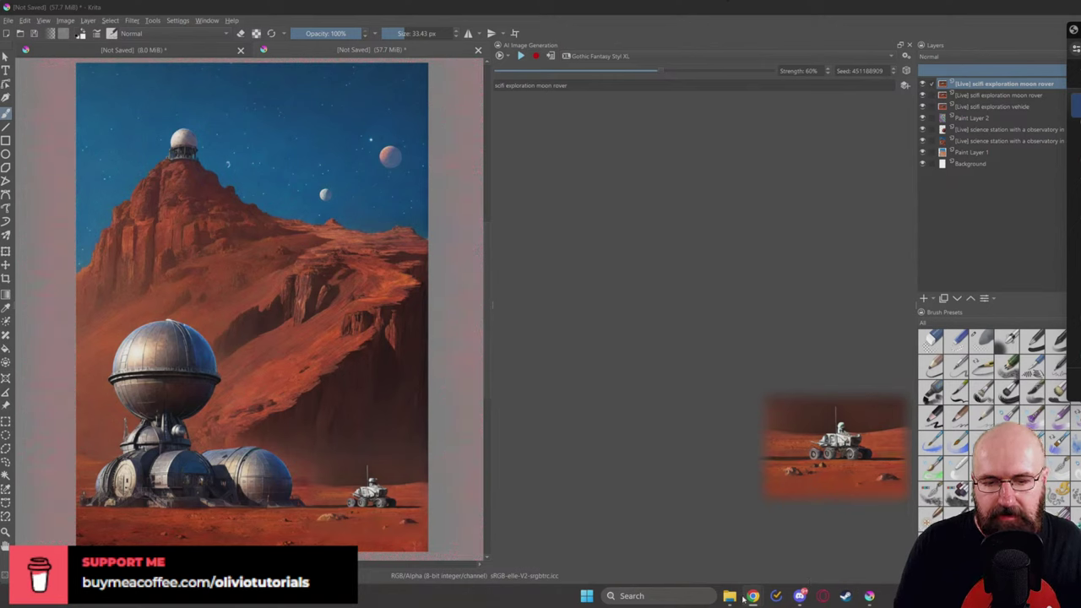
# Step: Switch to ComfyUI and bring the robot-woman Video Combine output and wavy-pattern Load Image node into view
pyautogui.moveTo(746, 596)
pyautogui.click(738, 573)
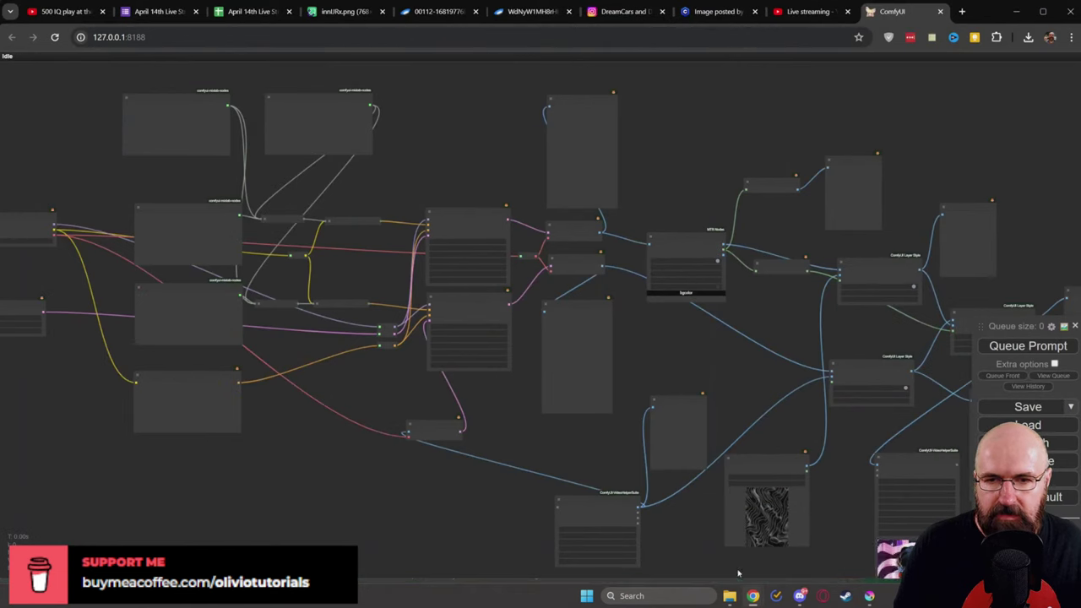
pyautogui.moveTo(832, 106); pyautogui.dragTo(589, 74)
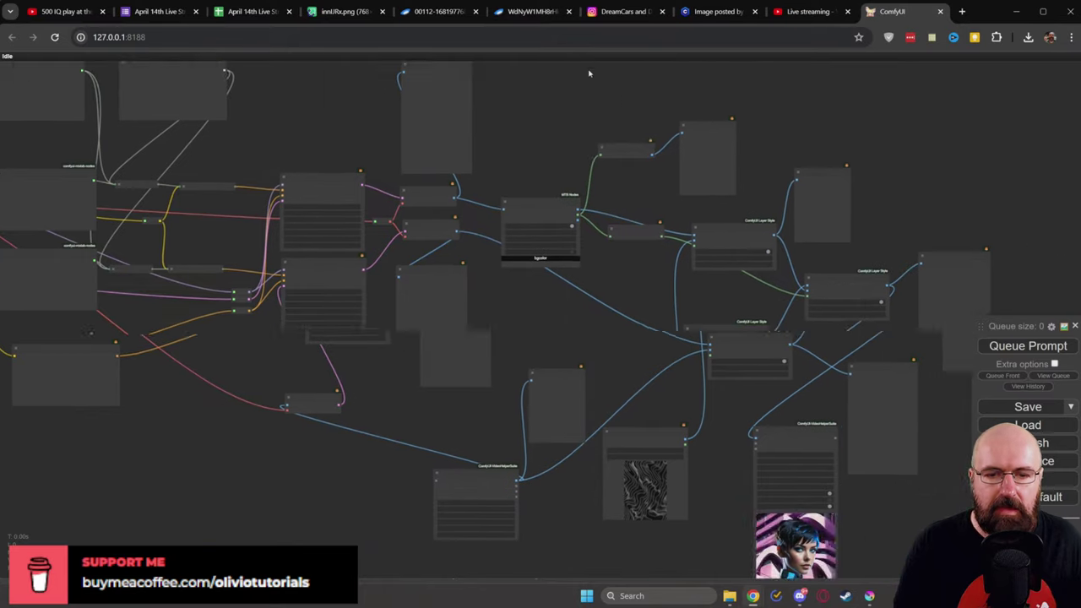
pyautogui.scroll(8, 771, 384)
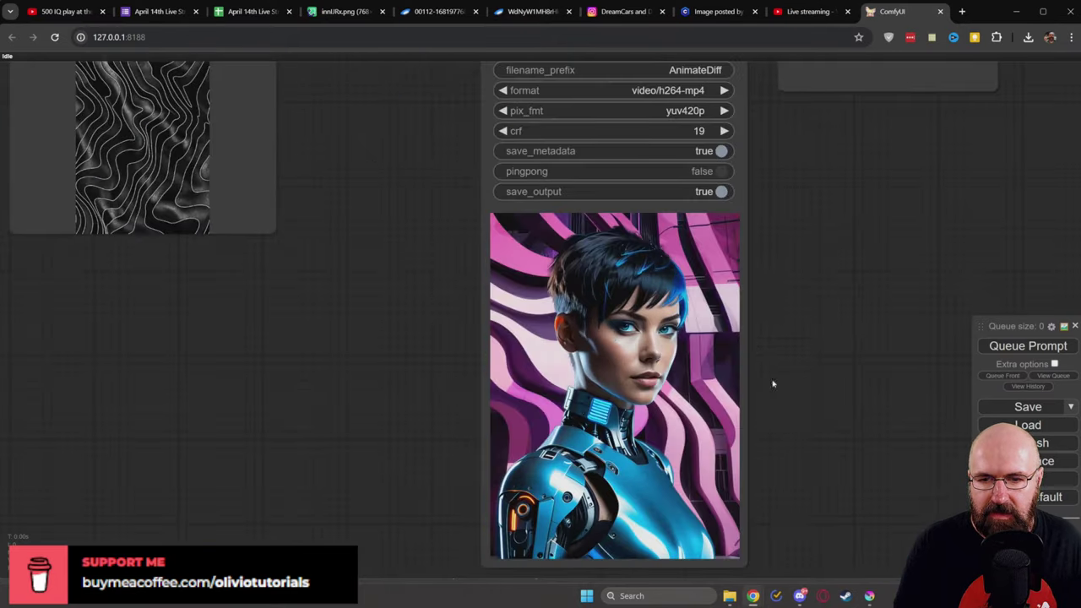
pyautogui.moveTo(772, 384); pyautogui.dragTo(736, 335)
pyautogui.scroll(2, 735, 337)
pyautogui.scroll(2, 737, 361)
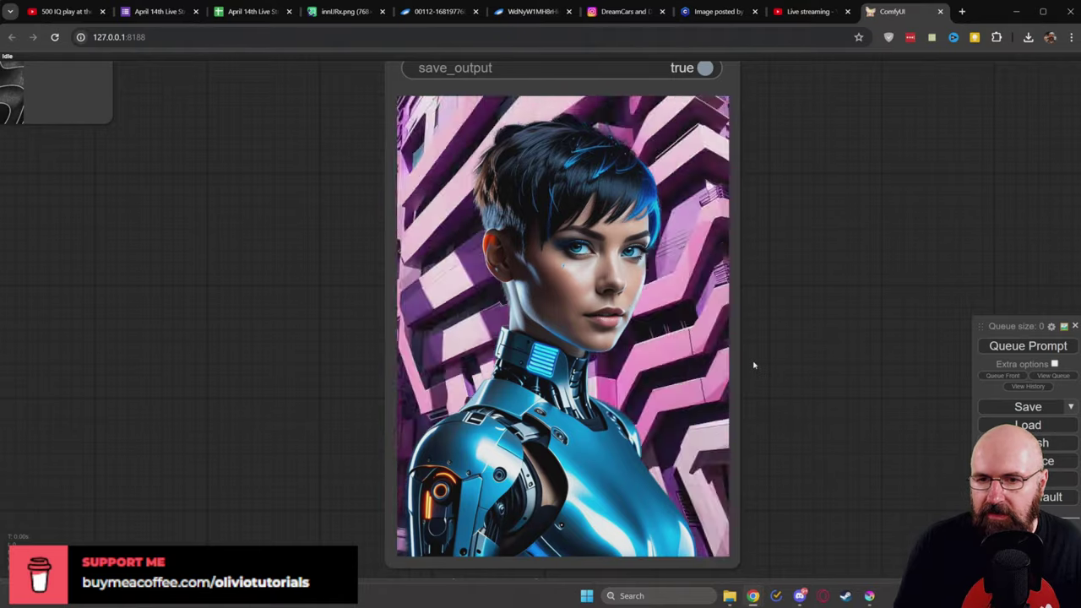
pyautogui.scroll(-5, 748, 364)
pyautogui.moveTo(335, 280); pyautogui.dragTo(417, 432)
pyautogui.scroll(12, 483, 271)
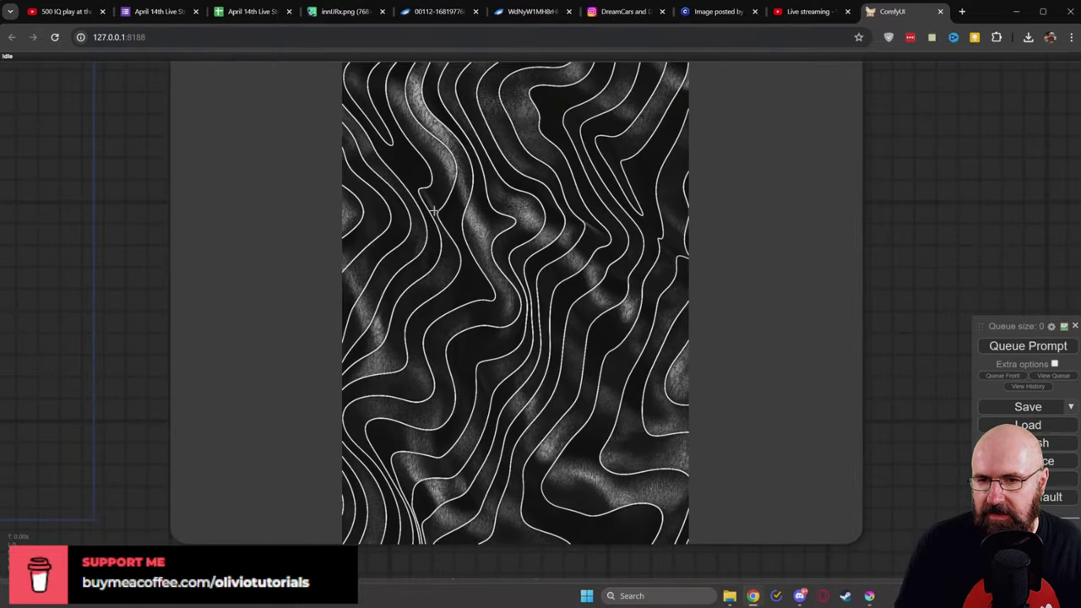
# Step: Pan back from the Load Image node to the Video Combine preview and watch the cyborg-woman animation
pyautogui.moveTo(846, 222); pyautogui.dragTo(905, 279)
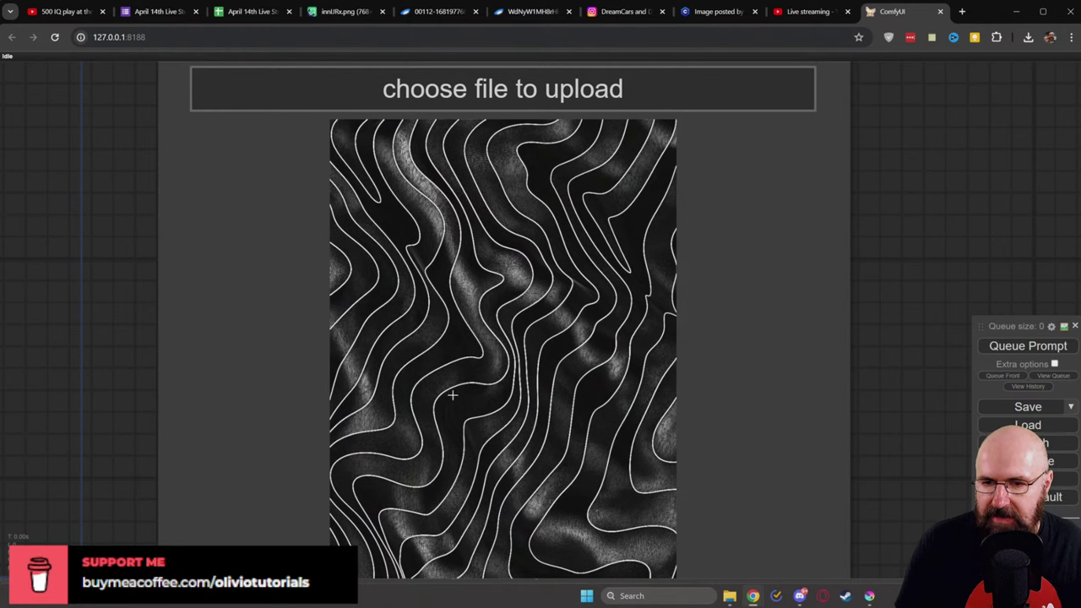
pyautogui.scroll(-12, 451, 394)
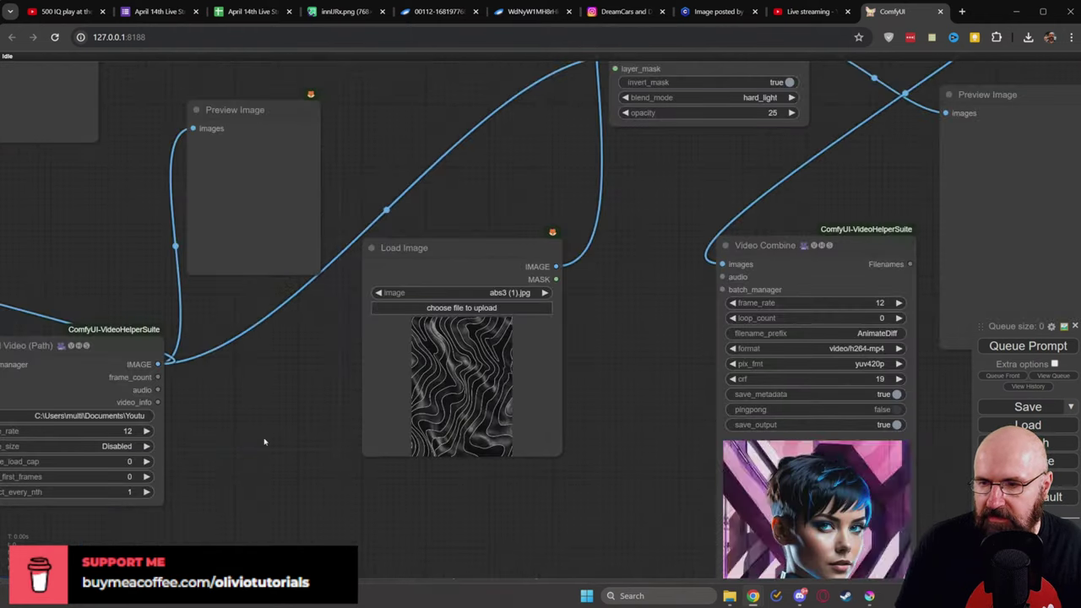
pyautogui.moveTo(267, 432); pyautogui.dragTo(104, 244)
pyautogui.moveTo(482, 326); pyautogui.dragTo(457, 300)
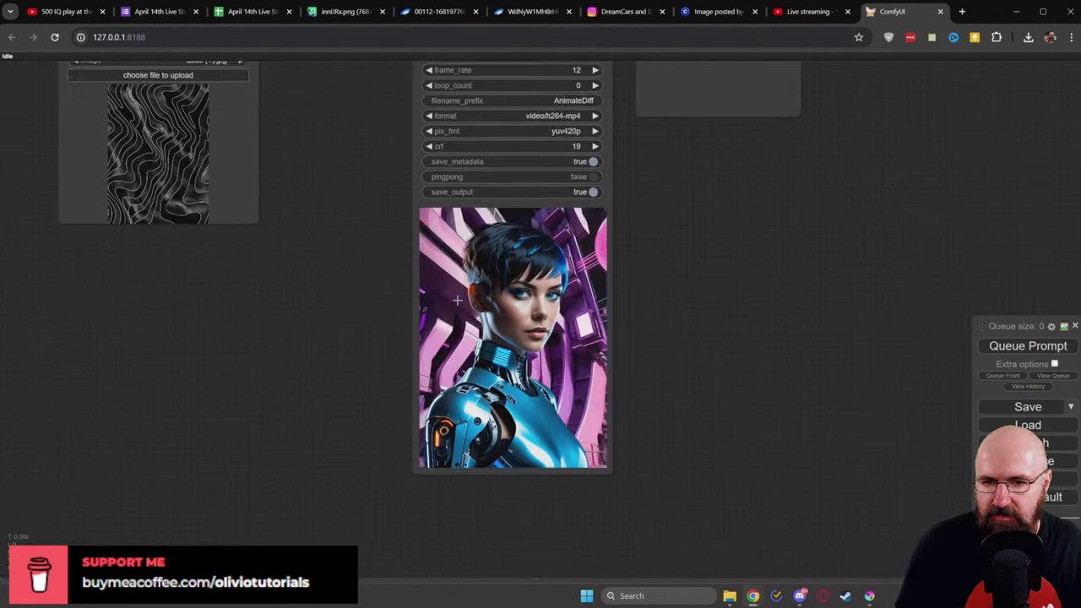
pyautogui.scroll(5, 517, 333)
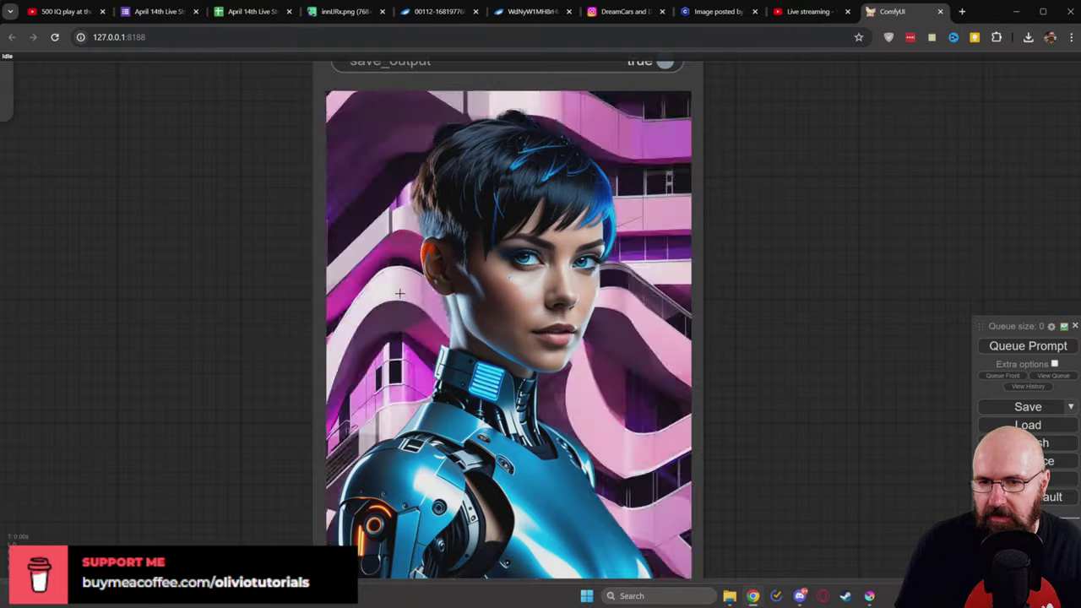
pyautogui.scroll(-2, 314, 331)
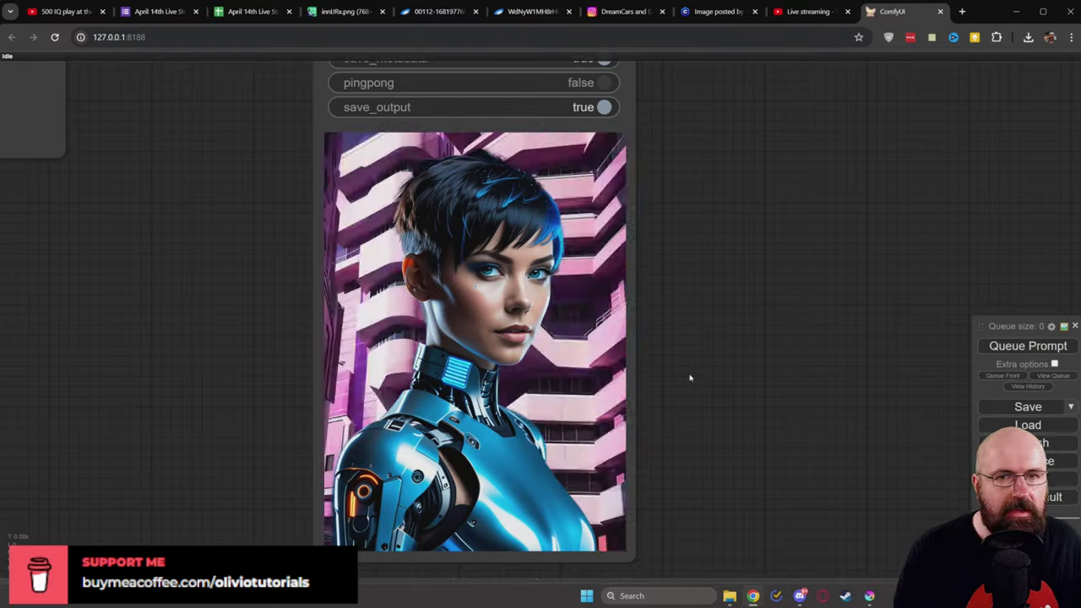
pyautogui.scroll(-1, 689, 377)
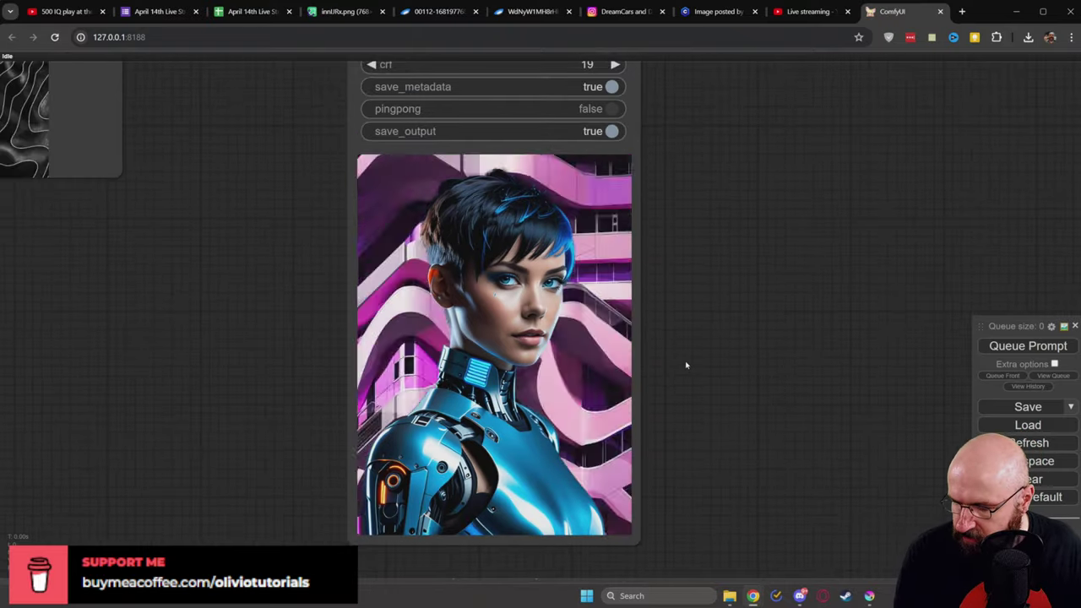
# Step: Open alpha.midjourney.com in a new tab, go to Create, and check the generation settings
pyautogui.click(963, 12)
pyautogui.write('alpha.midjourney.com')
pyautogui.press('Return')
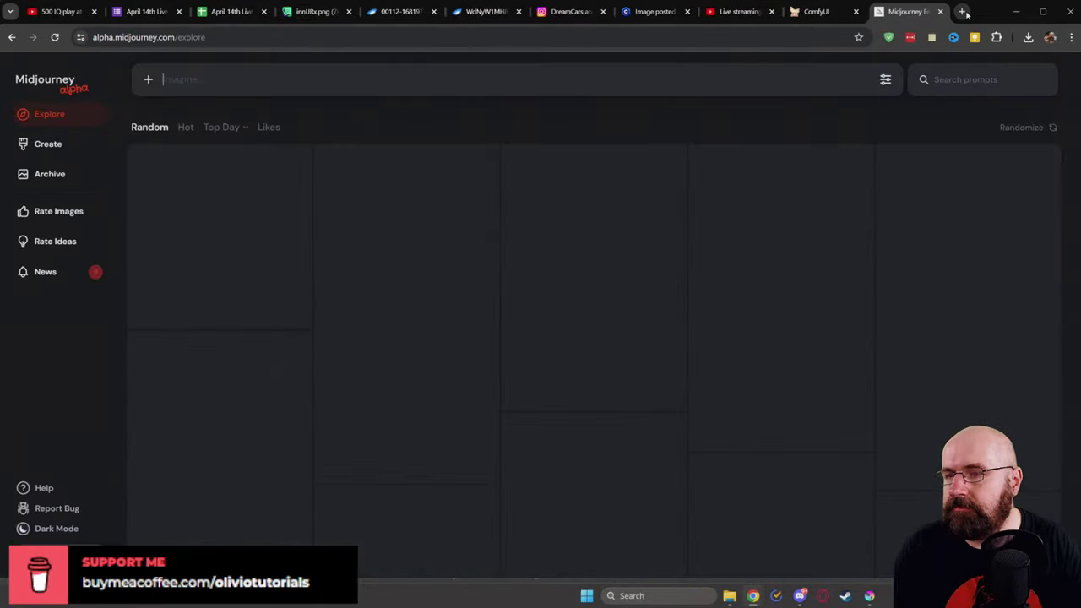
pyautogui.click(67, 148)
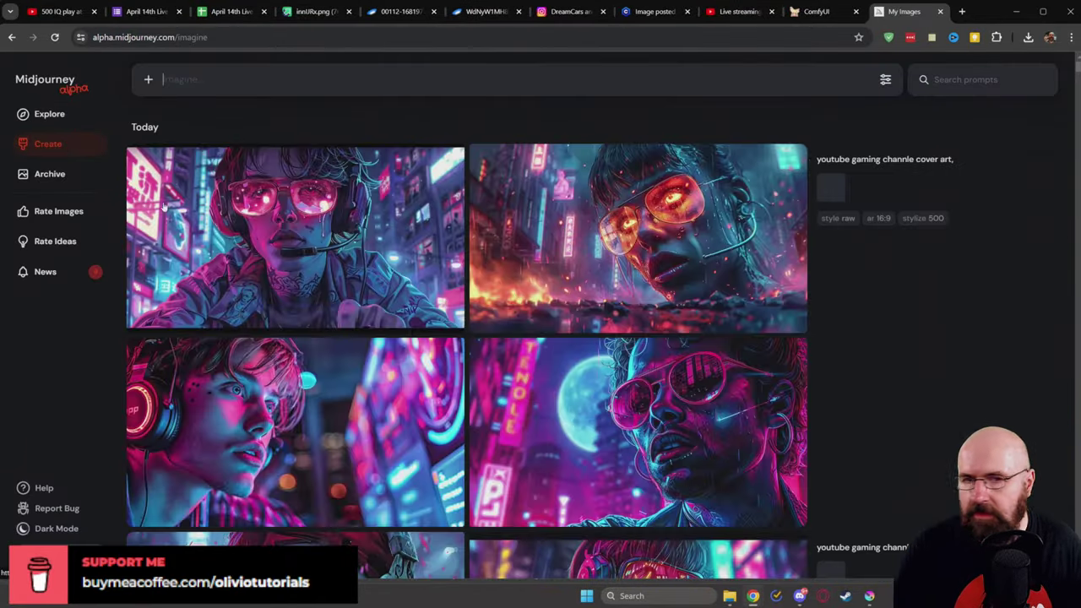
pyautogui.click(886, 83)
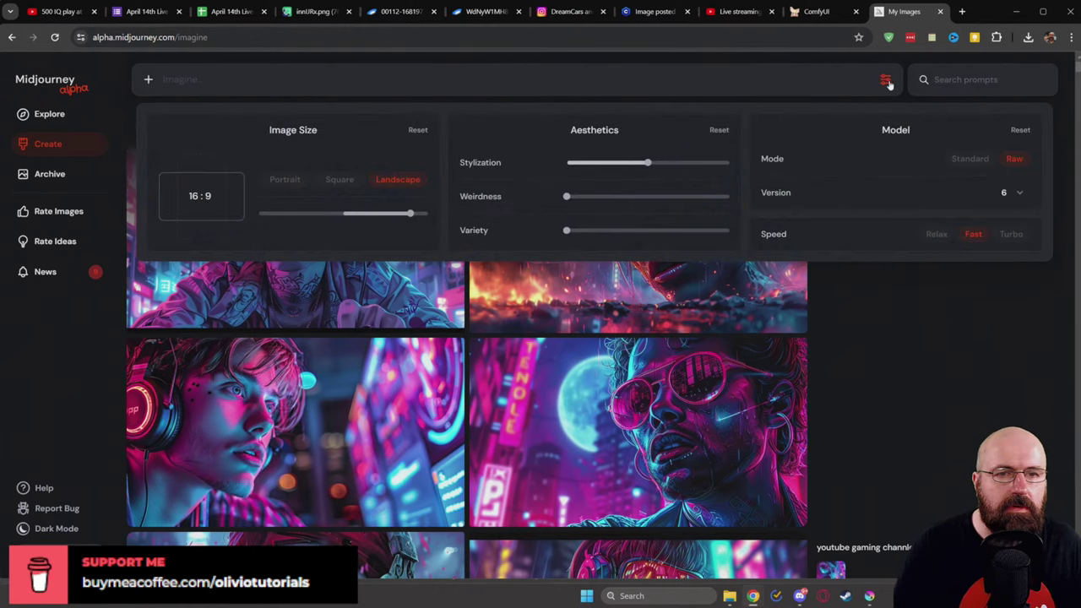
pyautogui.click(886, 81)
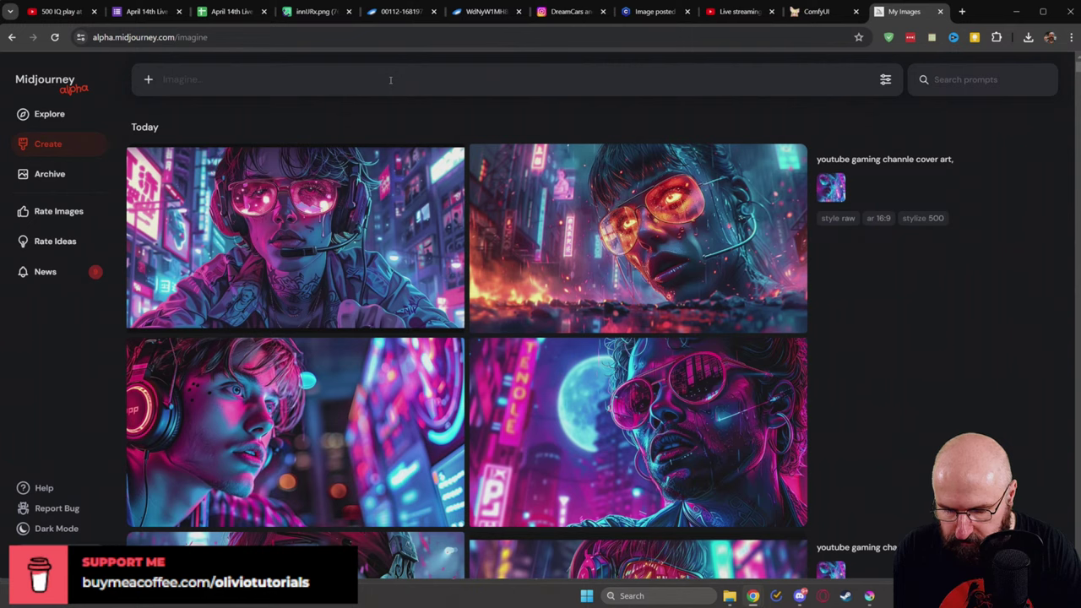
# Step: Submit the prompts 'mars science station', 'scifie movie scene', 'scifi landscape' and 'cinematic scene'
pyautogui.write('mar')
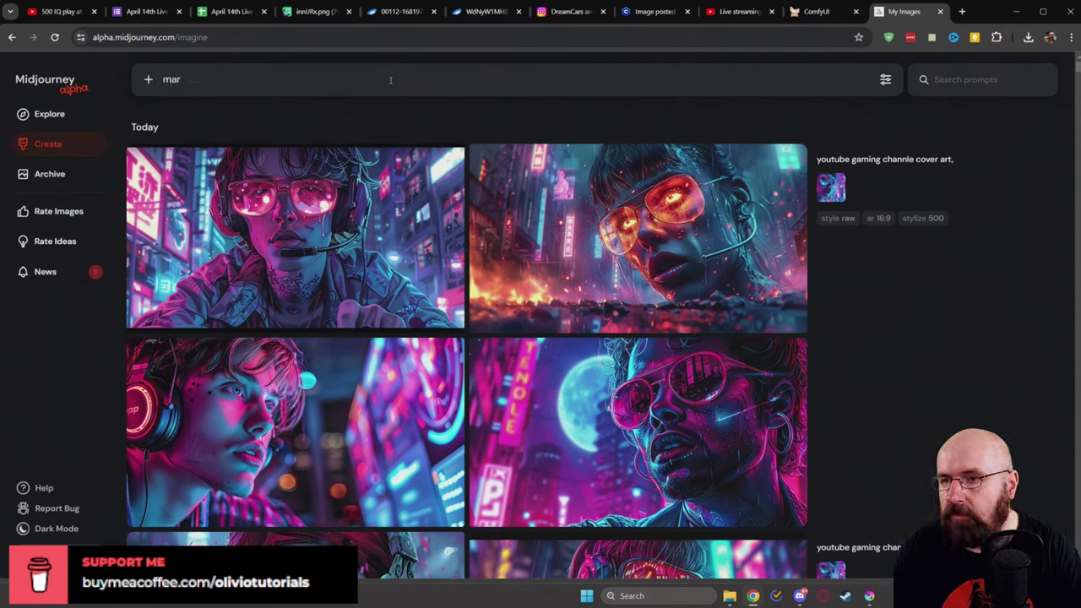
pyautogui.write('s science s')
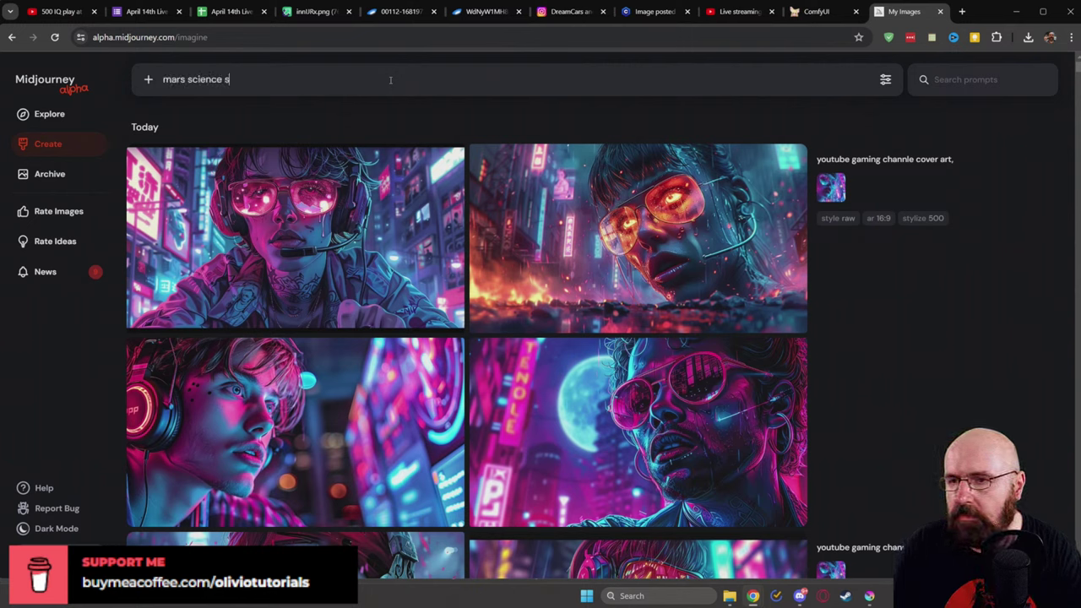
pyautogui.write('tation')
pyautogui.press('Return')
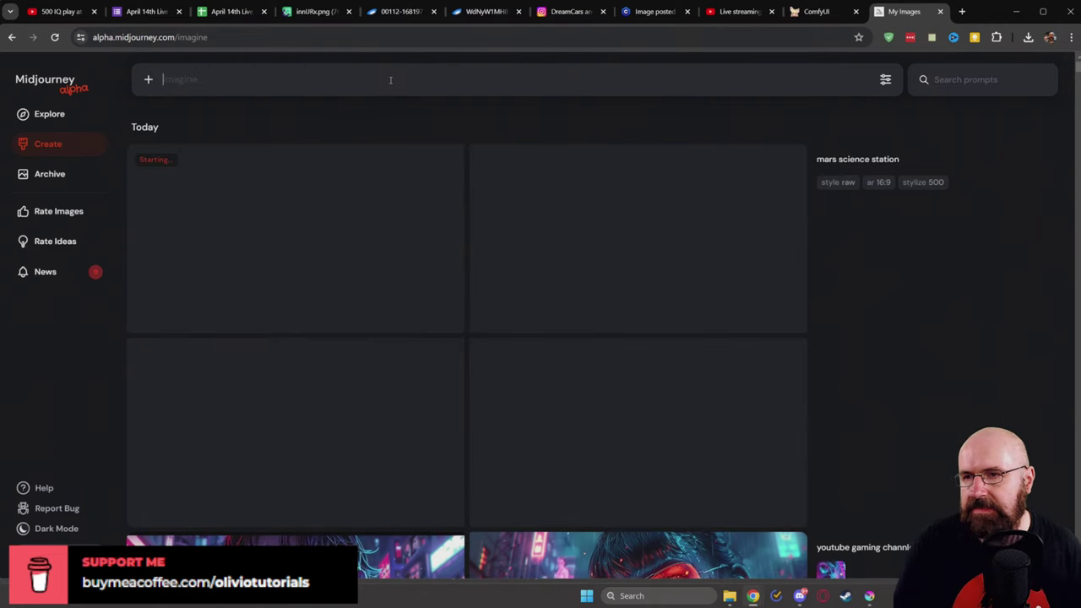
pyautogui.write('scifi')
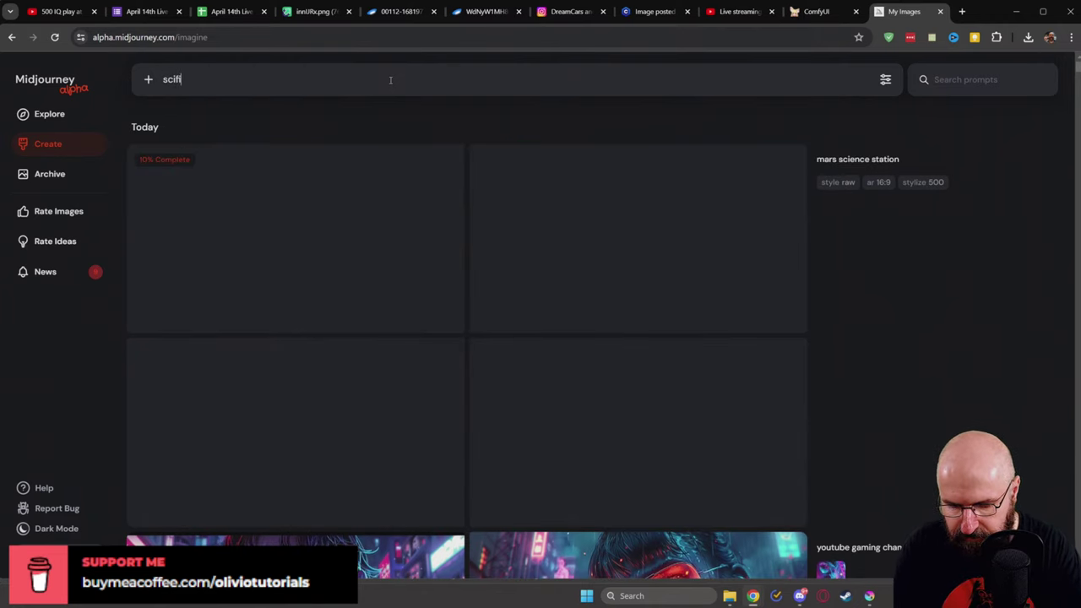
pyautogui.write('e movie st')
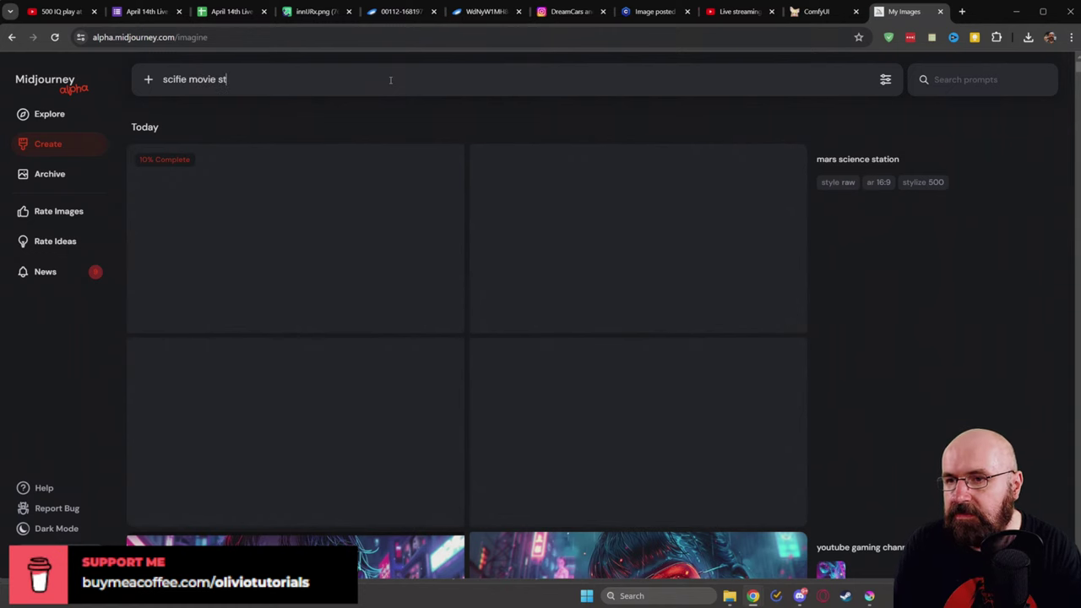
pyautogui.press('BackSpace')
pyautogui.write('cene')
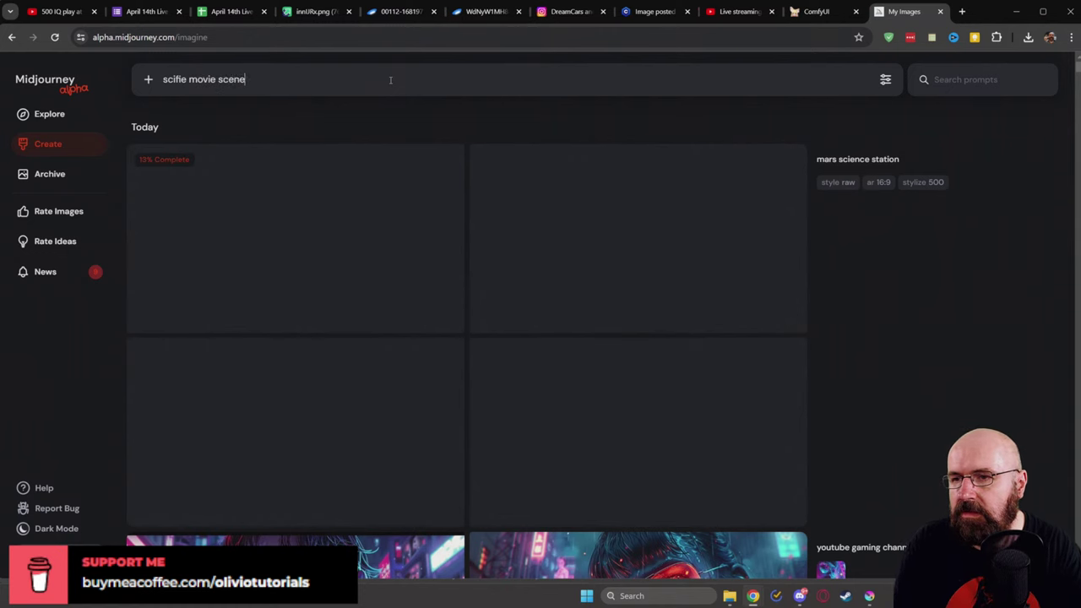
pyautogui.press('Return')
pyautogui.write('scifi')
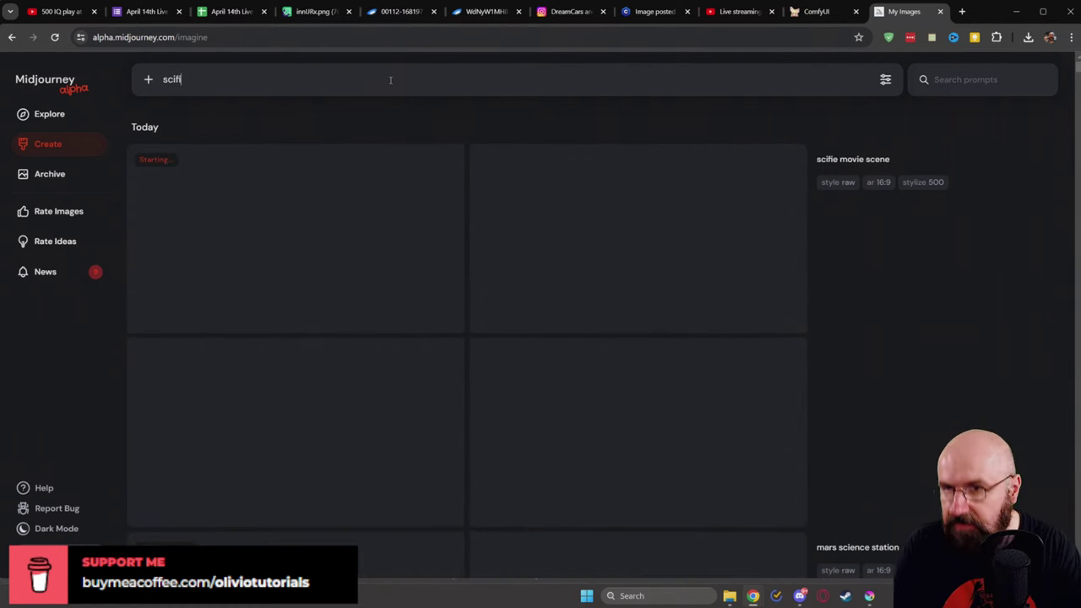
pyautogui.write(' landscape')
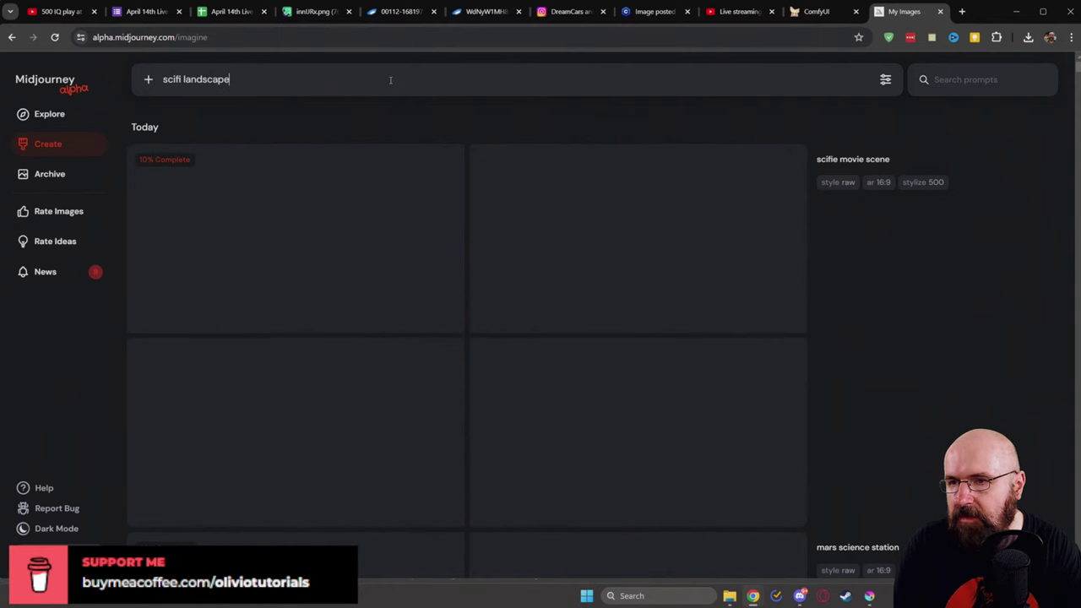
pyautogui.press('Return')
pyautogui.write('cin')
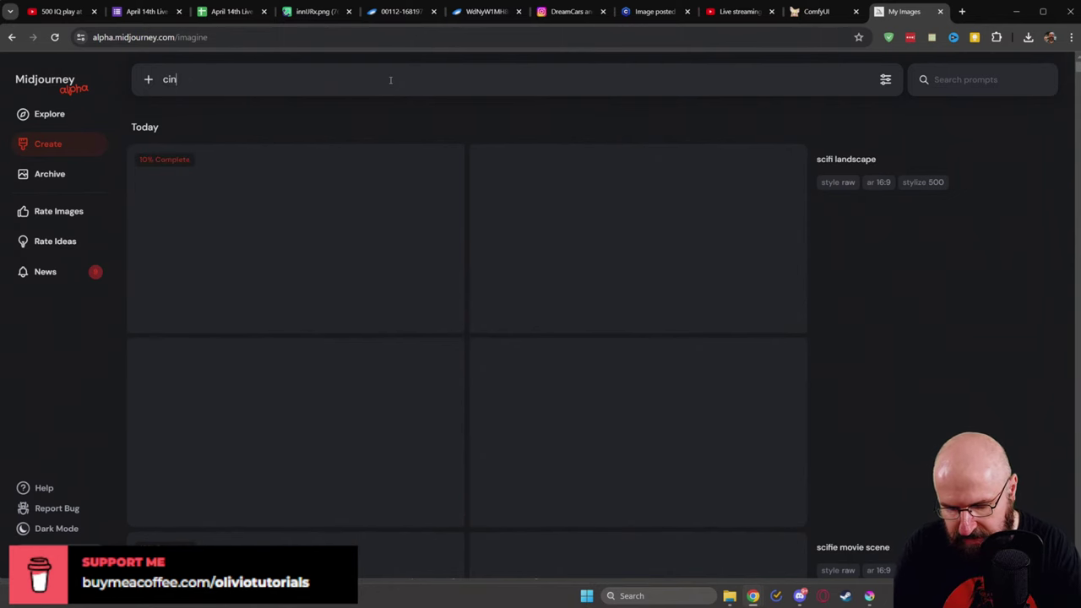
pyautogui.write('ematic scene')
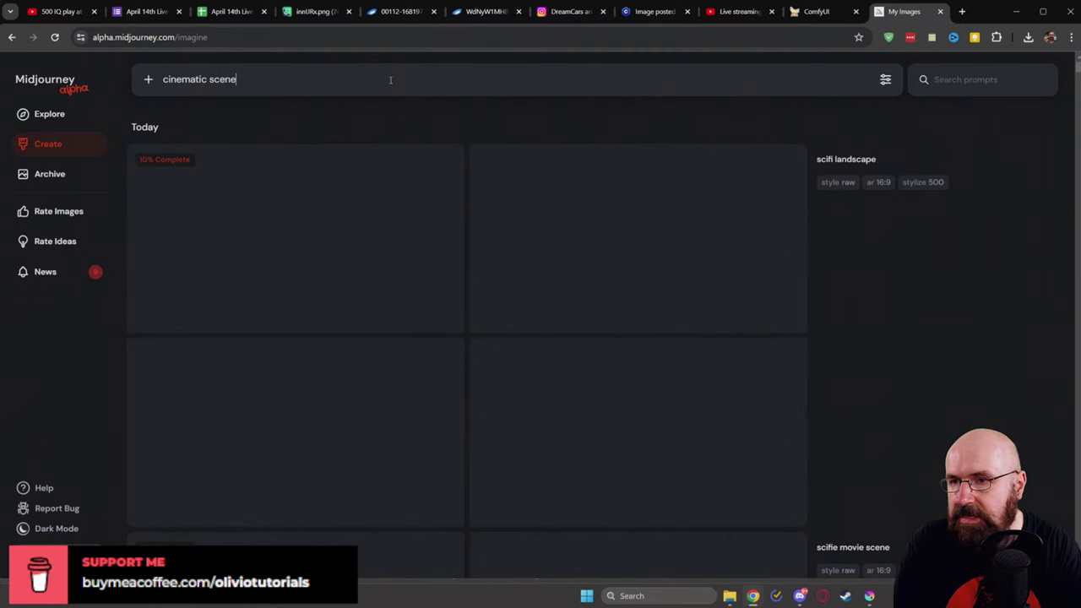
pyautogui.press('Return')
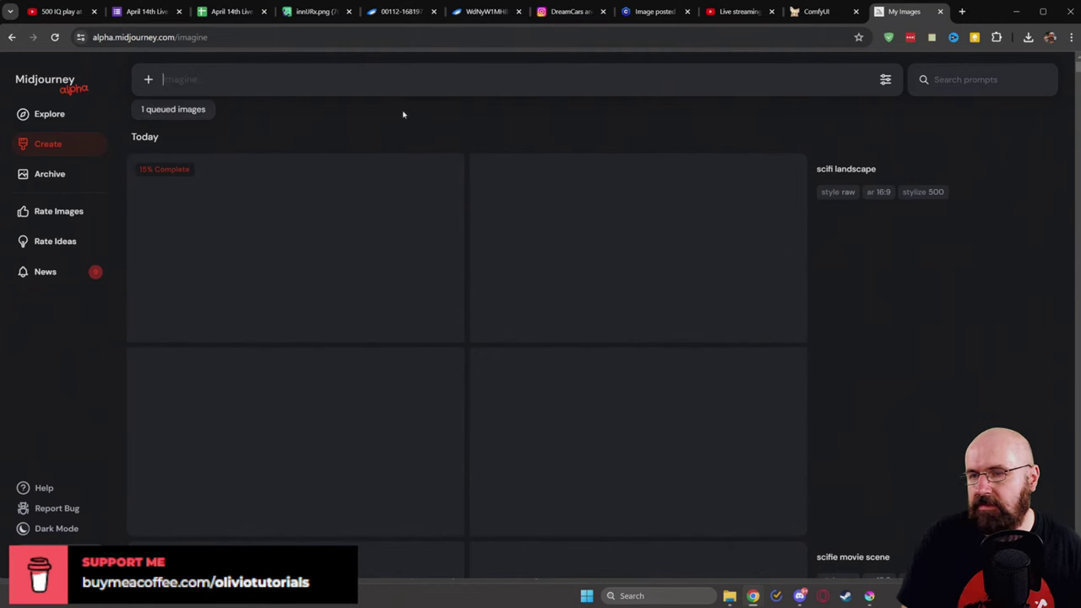
# Step: View the finished top-left mars science station render full size, then return to Krita
pyautogui.scroll(-4, 582, 253)
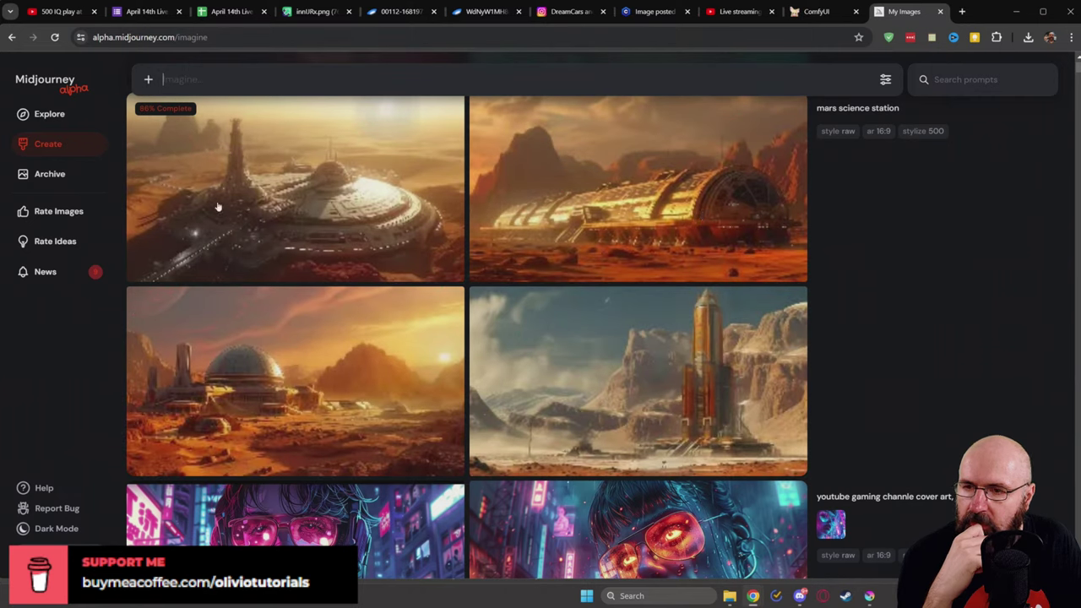
pyautogui.moveTo(213, 201)
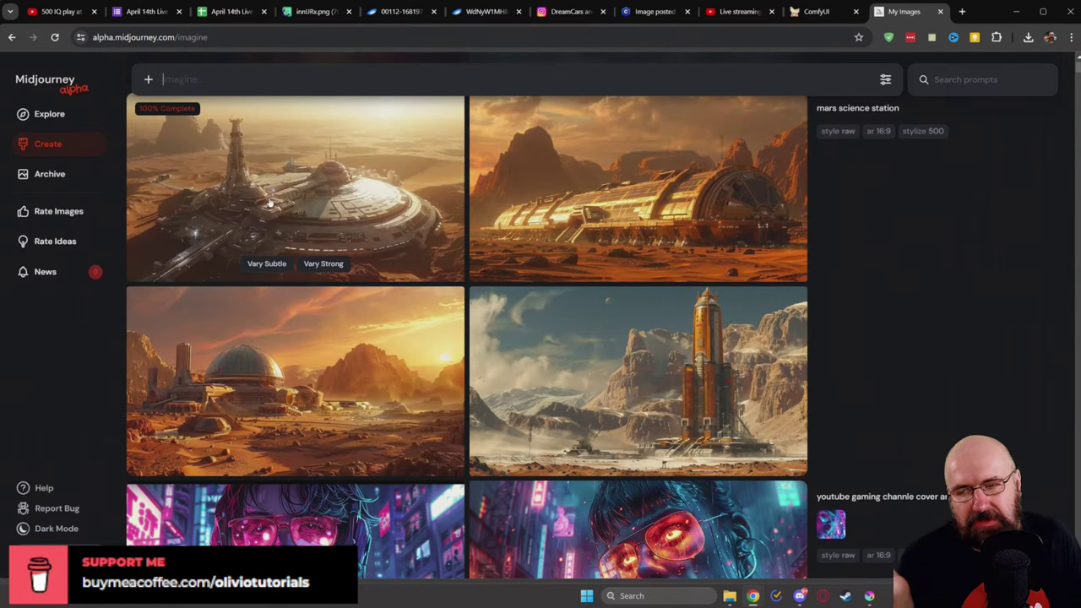
pyautogui.click(325, 189)
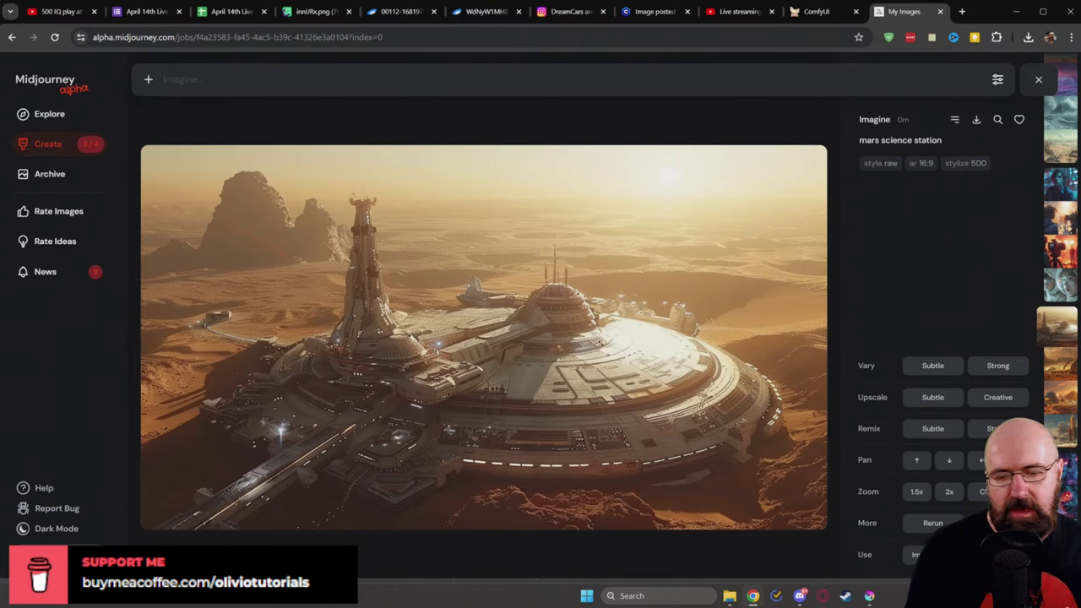
pyautogui.click(865, 602)
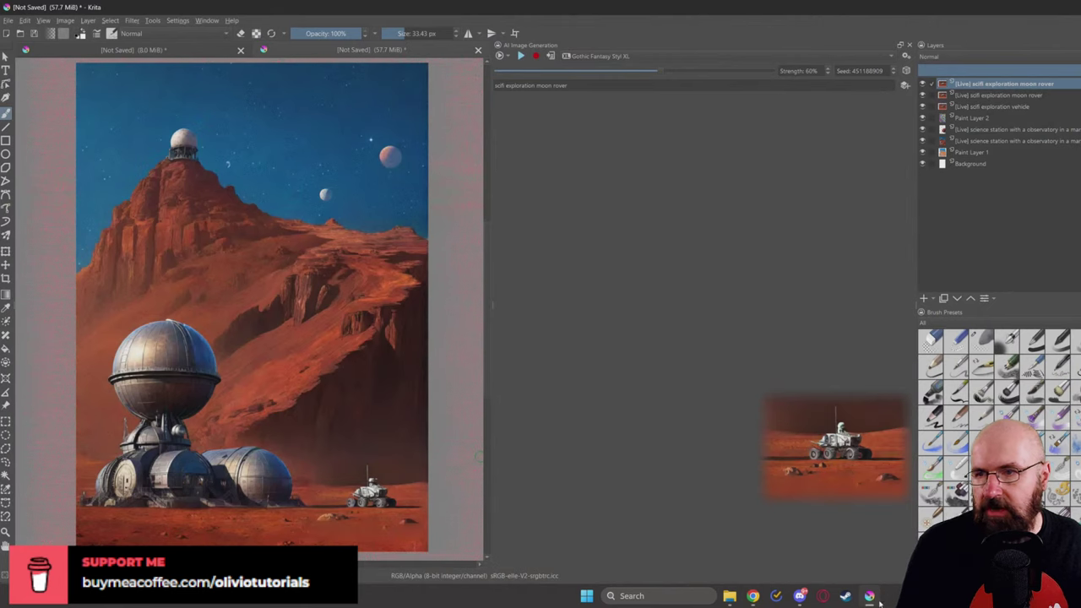
# Step: Switch to the blank document and enlarge the brush to 302.30 px
pyautogui.click(148, 51)
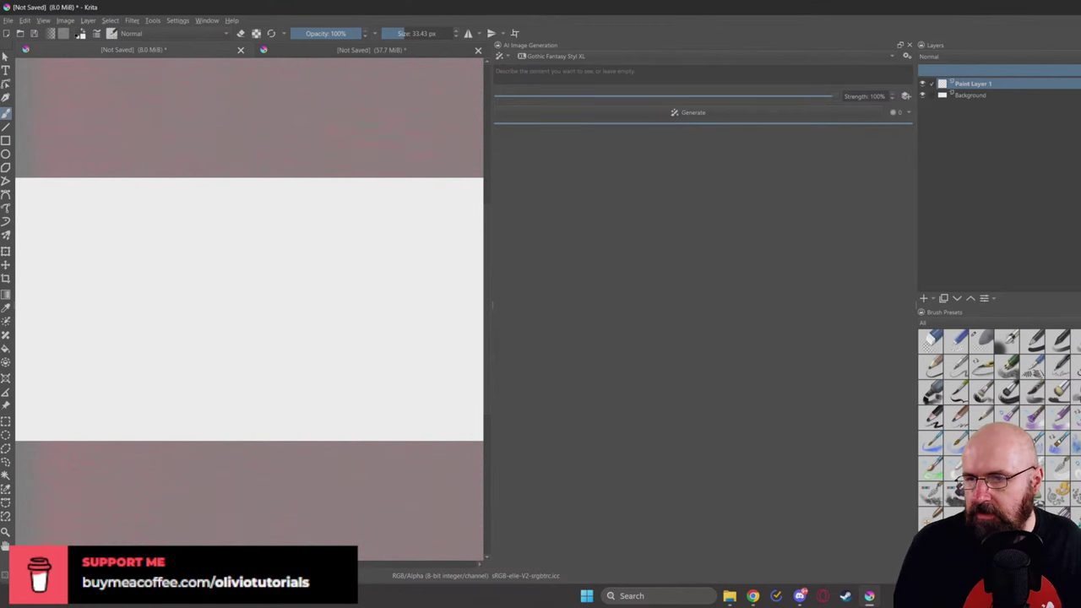
pyautogui.rightClick(250, 246)
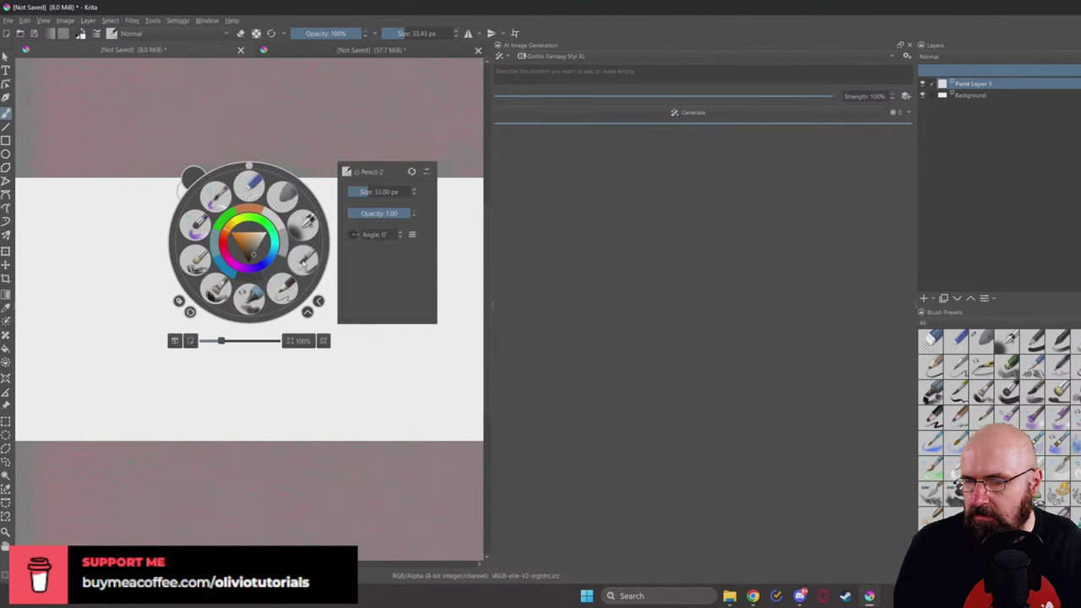
pyautogui.click(303, 260)
pyautogui.rightClick(264, 242)
pyautogui.click(295, 278)
pyautogui.rightClick(294, 244)
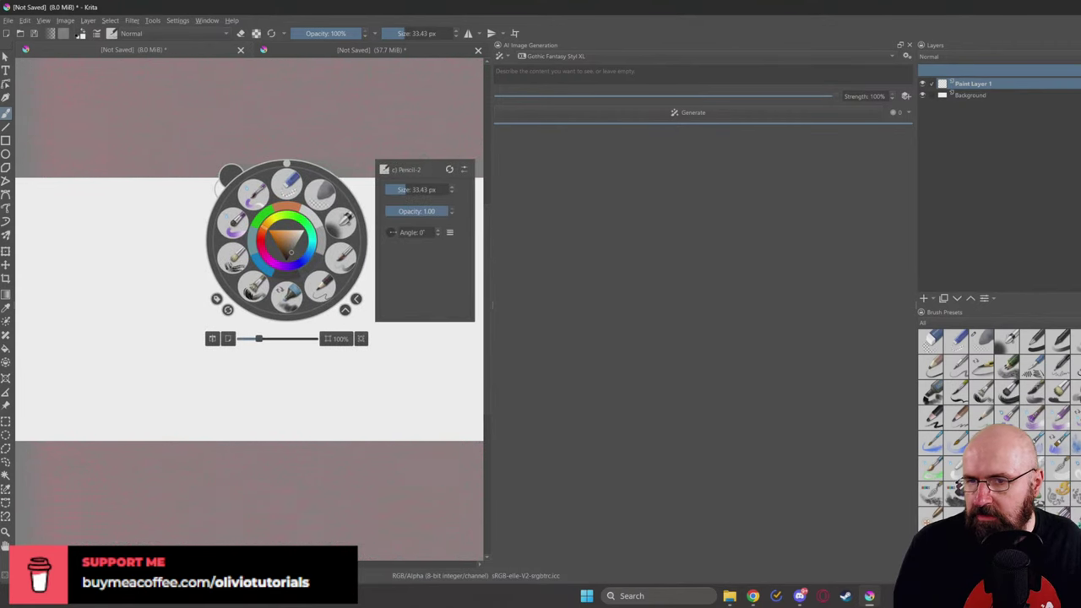
pyautogui.moveTo(409, 189); pyautogui.dragTo(431, 189)
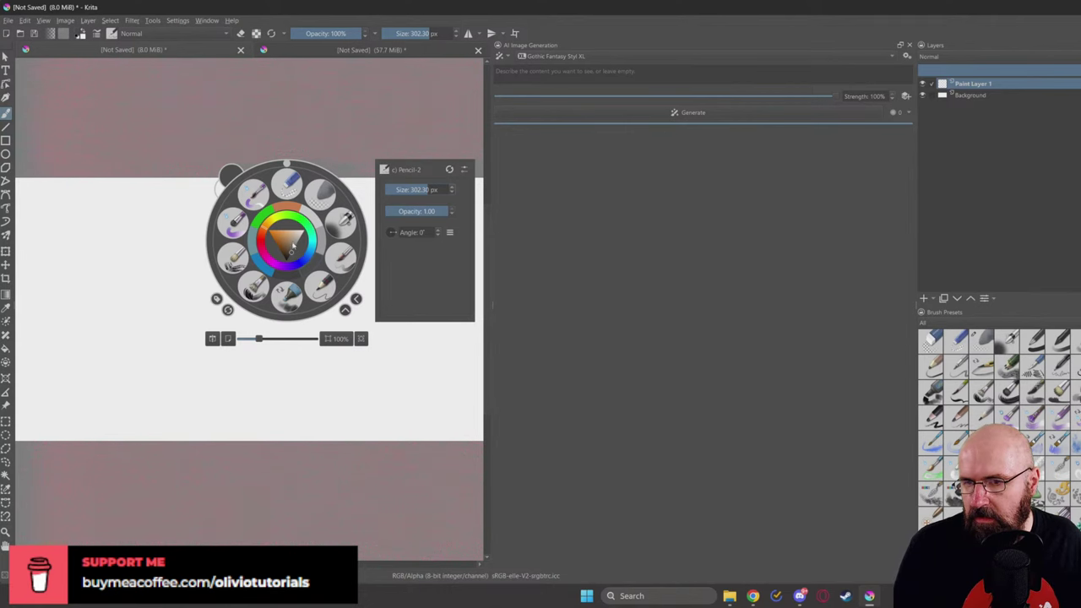
# Step: Pick light blue, discard the trial brush strokes, and flood-fill the whole canvas blue
pyautogui.click(301, 257)
pyautogui.click(287, 248)
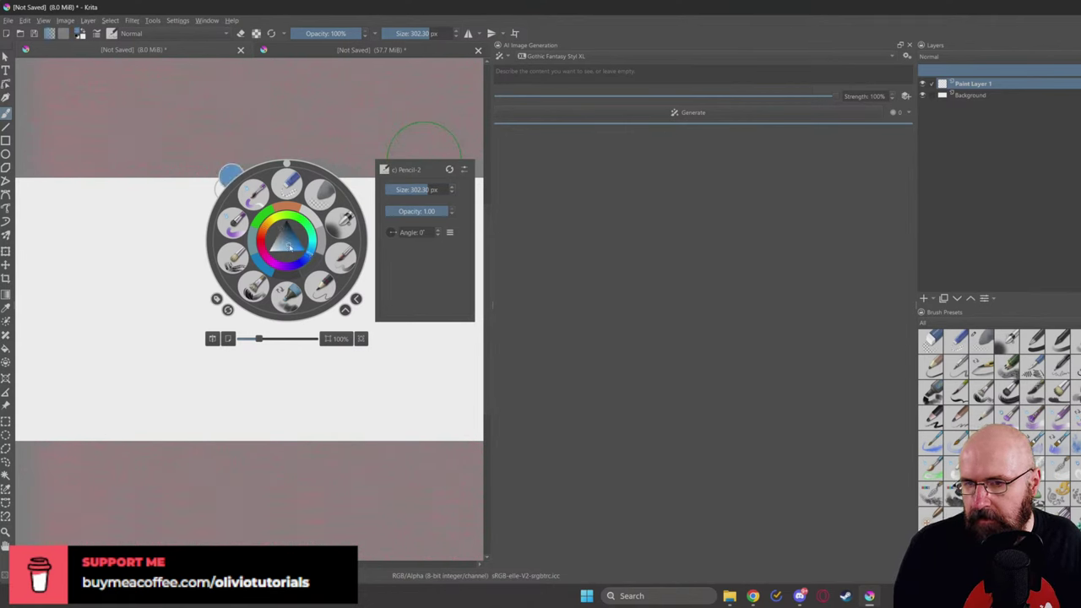
pyautogui.click(147, 210)
pyautogui.moveTo(249, 217); pyautogui.dragTo(13, 210)
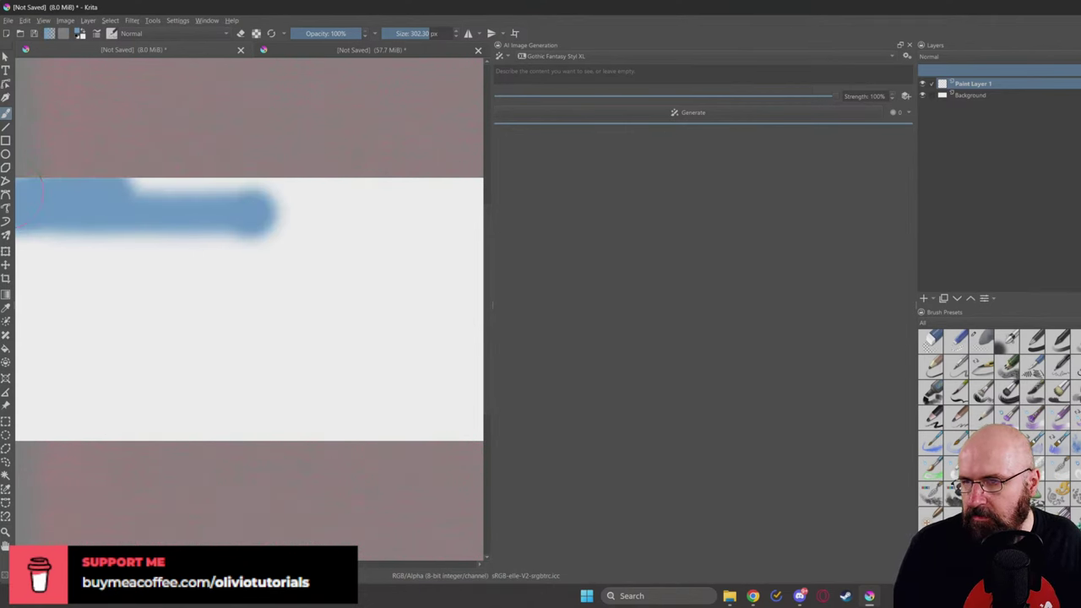
pyautogui.moveTo(477, 198); pyautogui.dragTo(166, 203)
pyautogui.moveTo(439, 226); pyautogui.dragTo(34, 237)
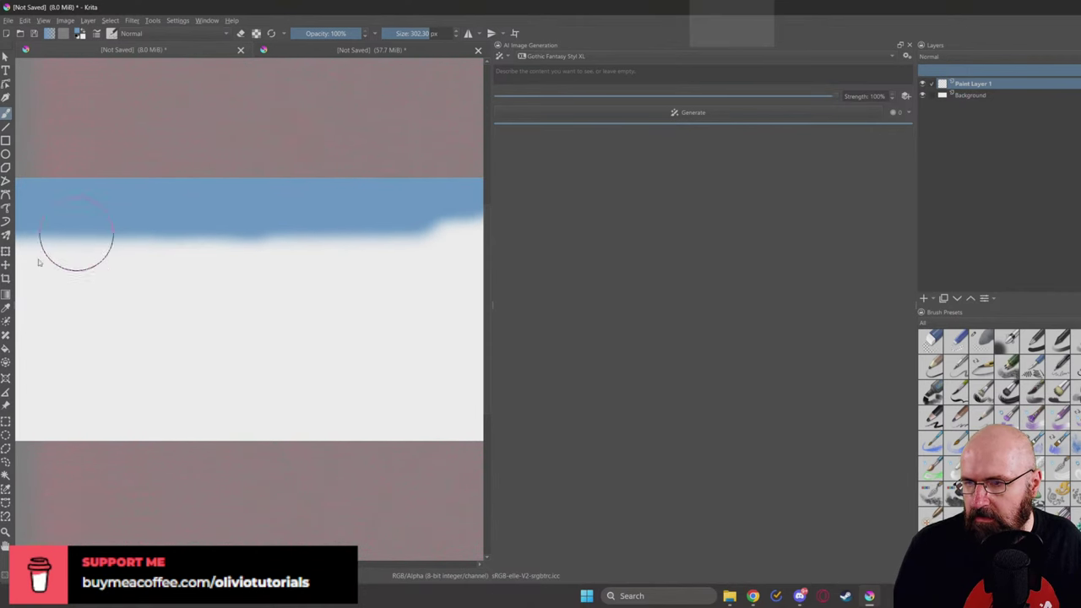
pyautogui.press('Delete')
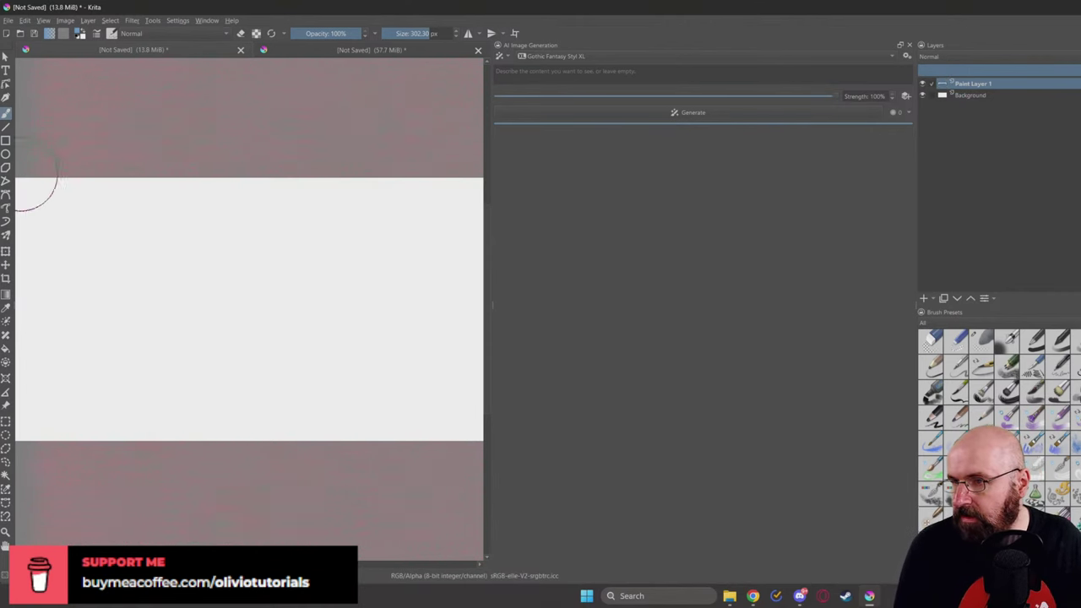
pyautogui.click(6, 348)
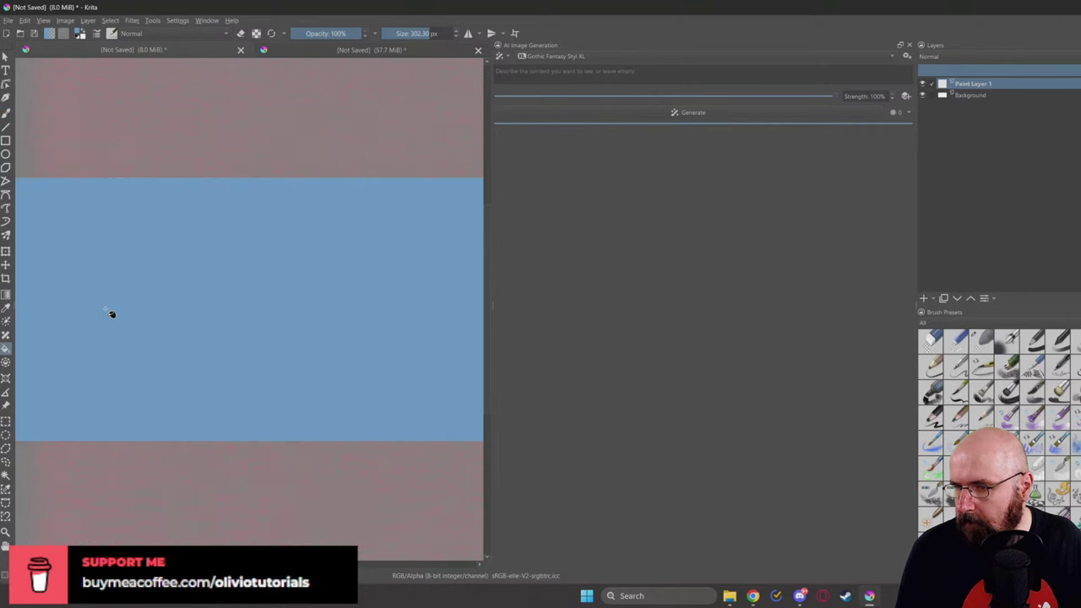
pyautogui.click(110, 312)
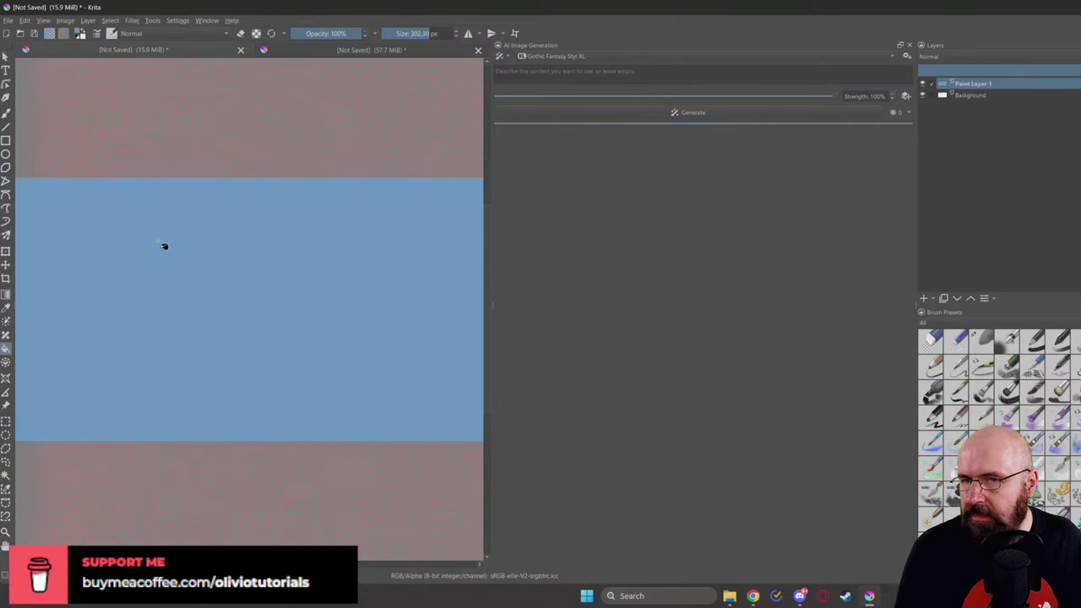
# Step: Add a new paint layer and fill it with yellow
pyautogui.click(923, 298)
pyautogui.rightClick(254, 226)
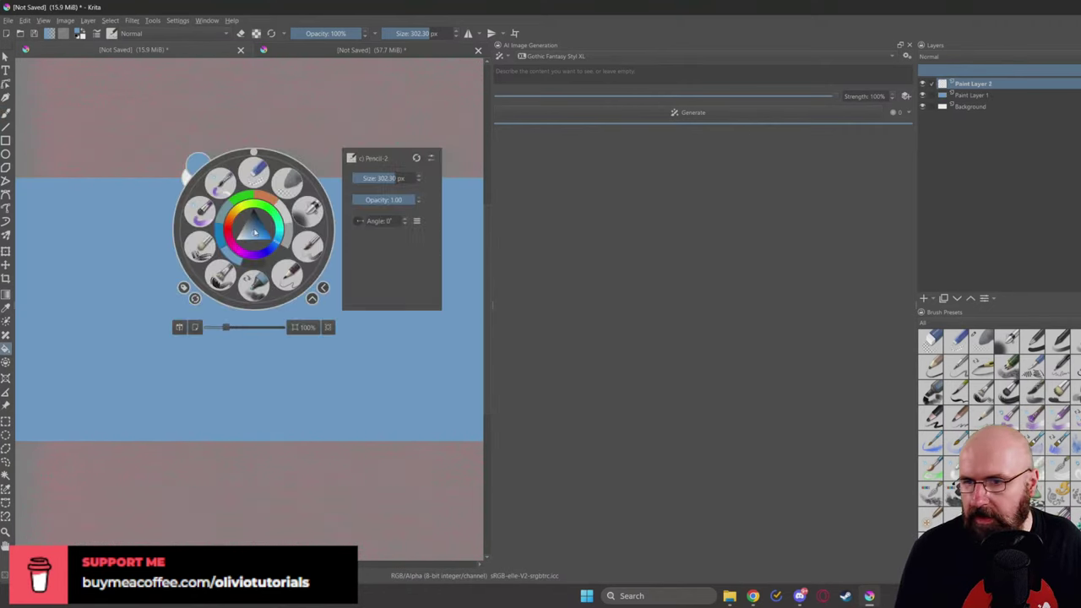
pyautogui.click(244, 207)
pyautogui.click(120, 227)
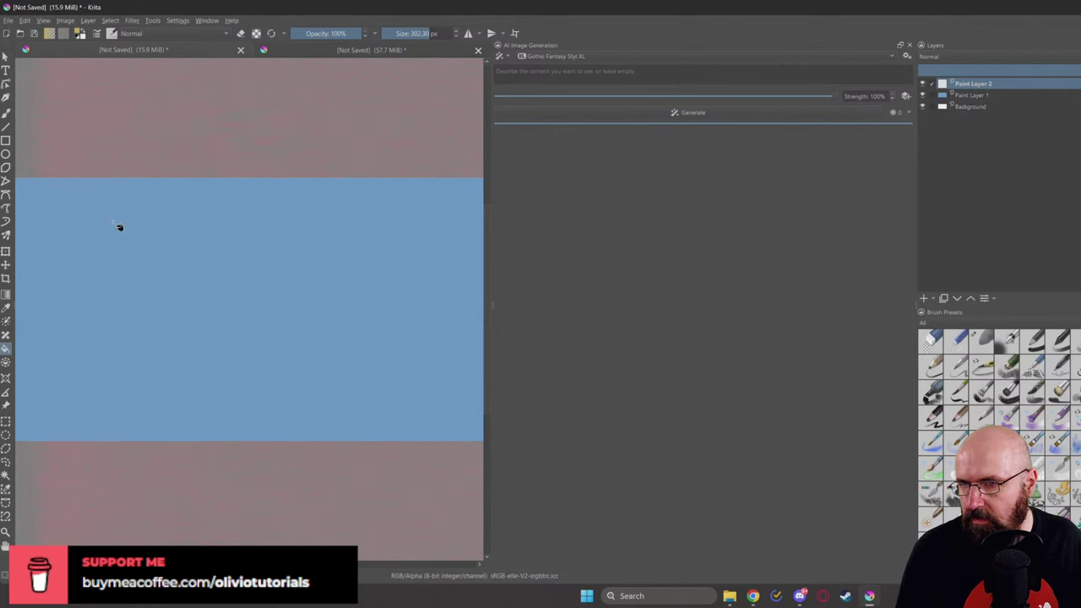
pyautogui.click(121, 227)
# Step: Apply Random Noise to the yellow layer, set it to Overlay, and lower opacity to about a third
pyautogui.click(133, 20)
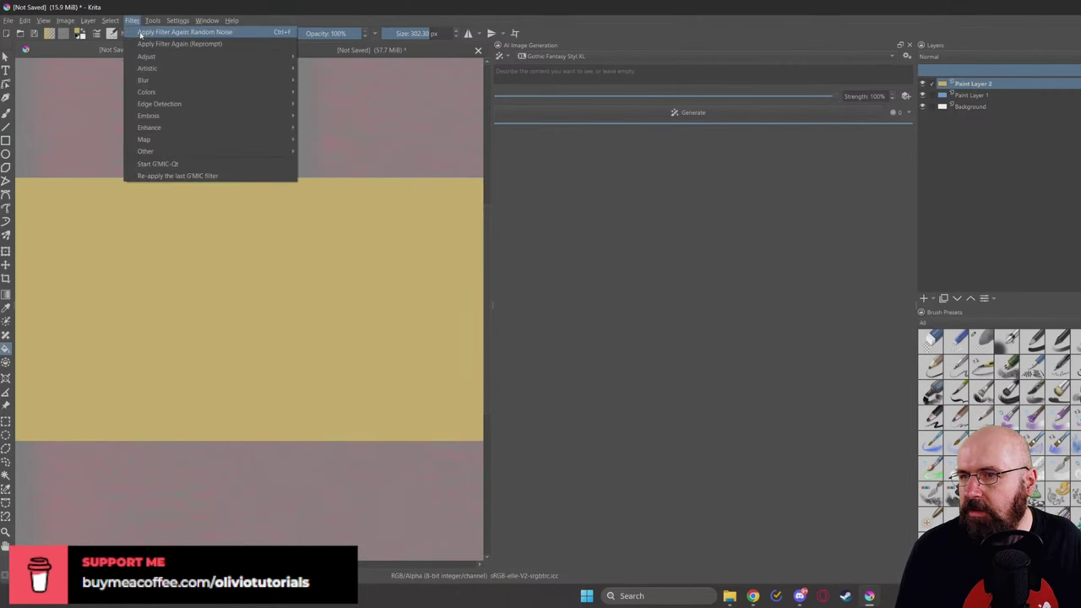
pyautogui.click(141, 32)
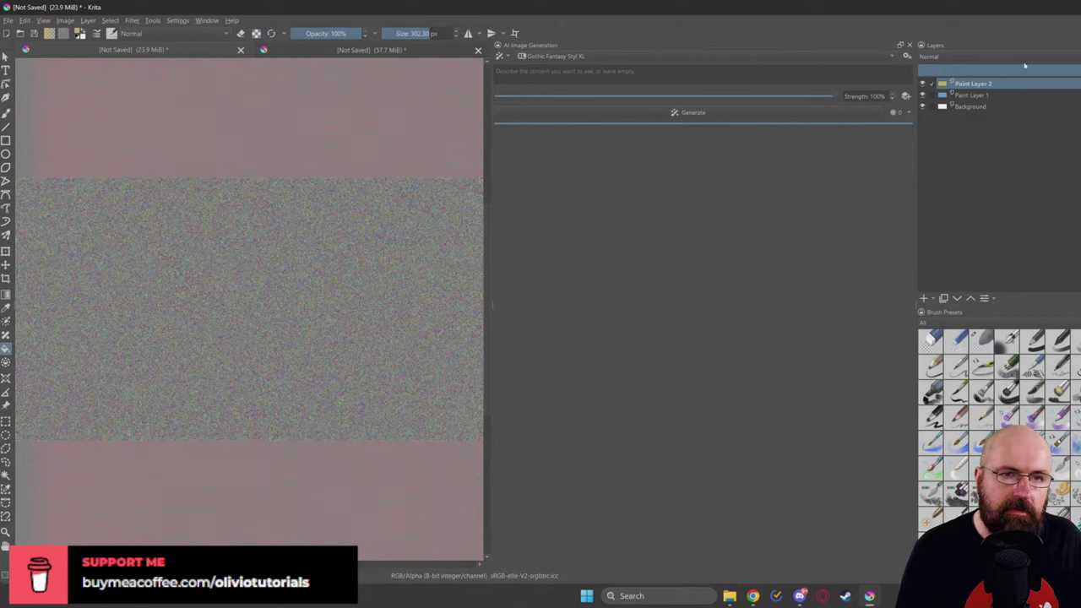
pyautogui.click(1007, 57)
pyautogui.click(959, 85)
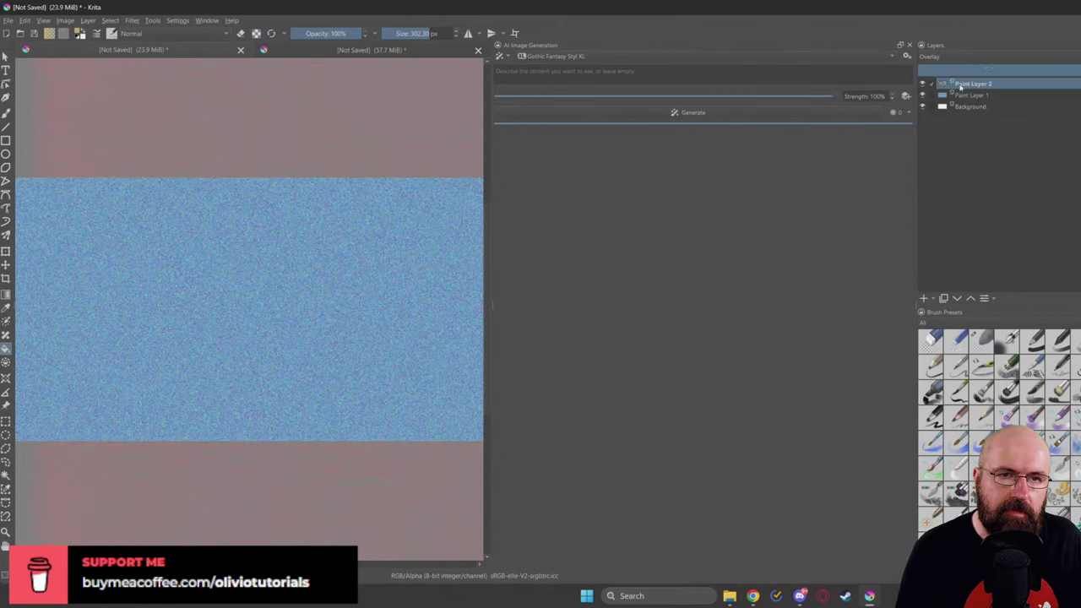
pyautogui.moveTo(975, 70); pyautogui.dragTo(990, 71)
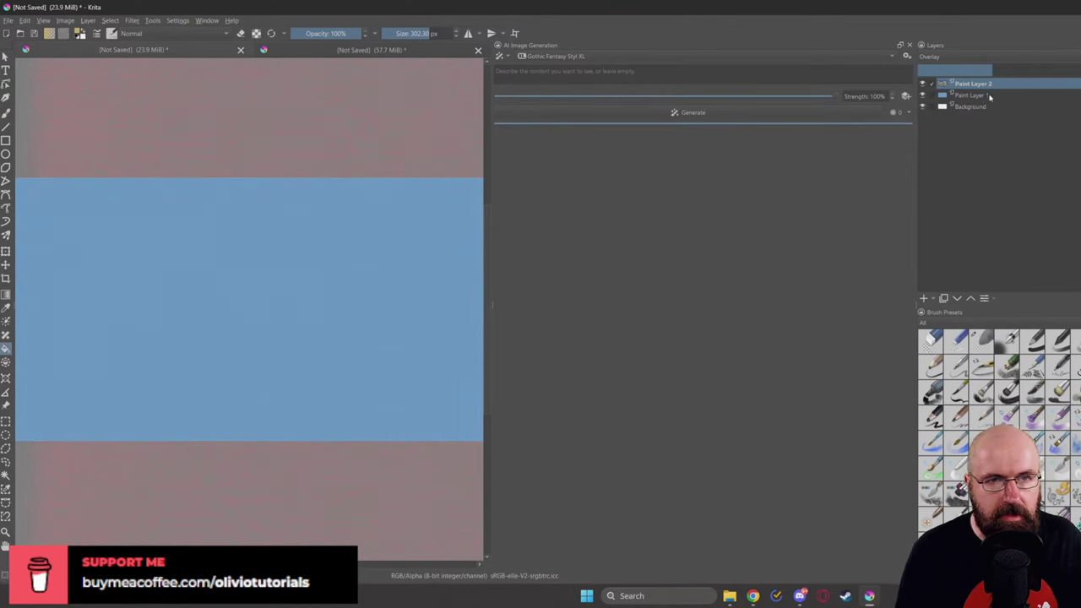
# Step: Add a new Paint Layer 3 above Paint Layer 1
pyautogui.click(967, 94)
pyautogui.click(924, 298)
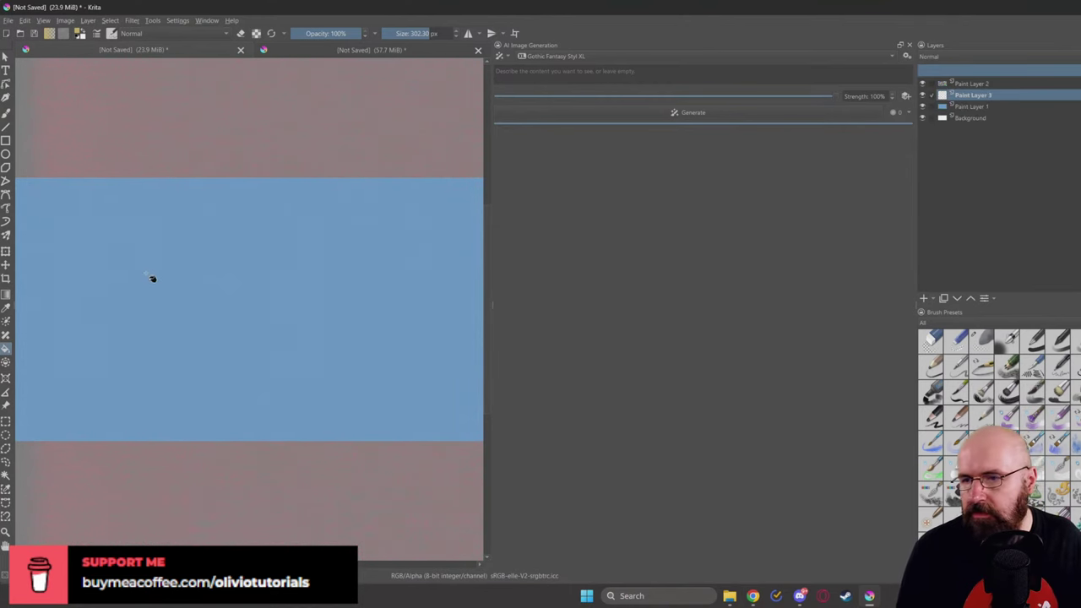
pyautogui.rightClick(175, 253)
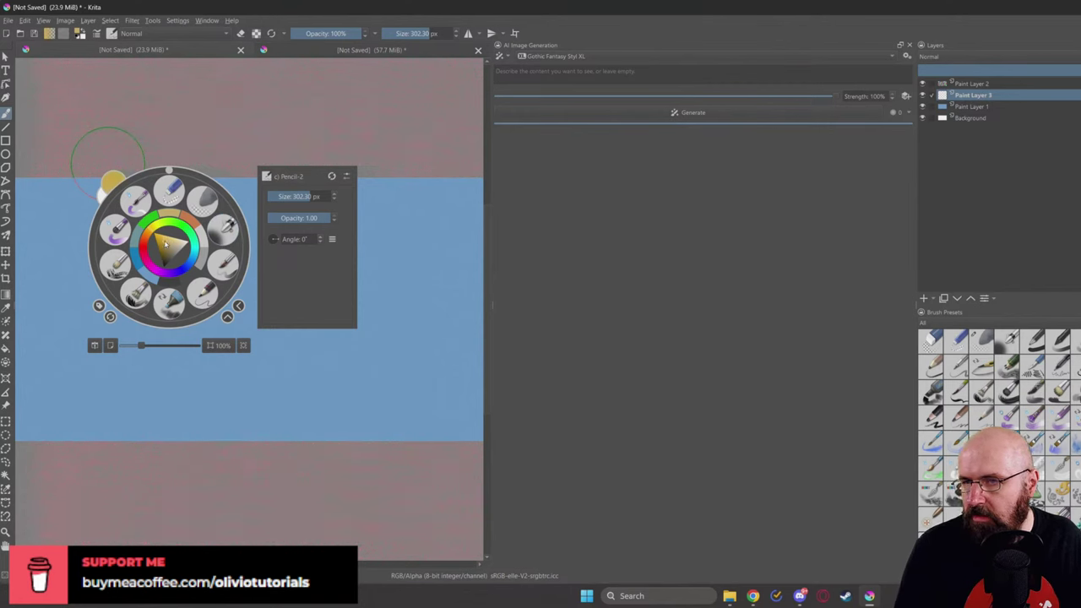
# Step: Paint a broad yellow floor across the lower canvas on Paint Layer 3, leaving blue sky above
pyautogui.click(193, 133)
pyautogui.moveTo(138, 284); pyautogui.dragTo(193, 287)
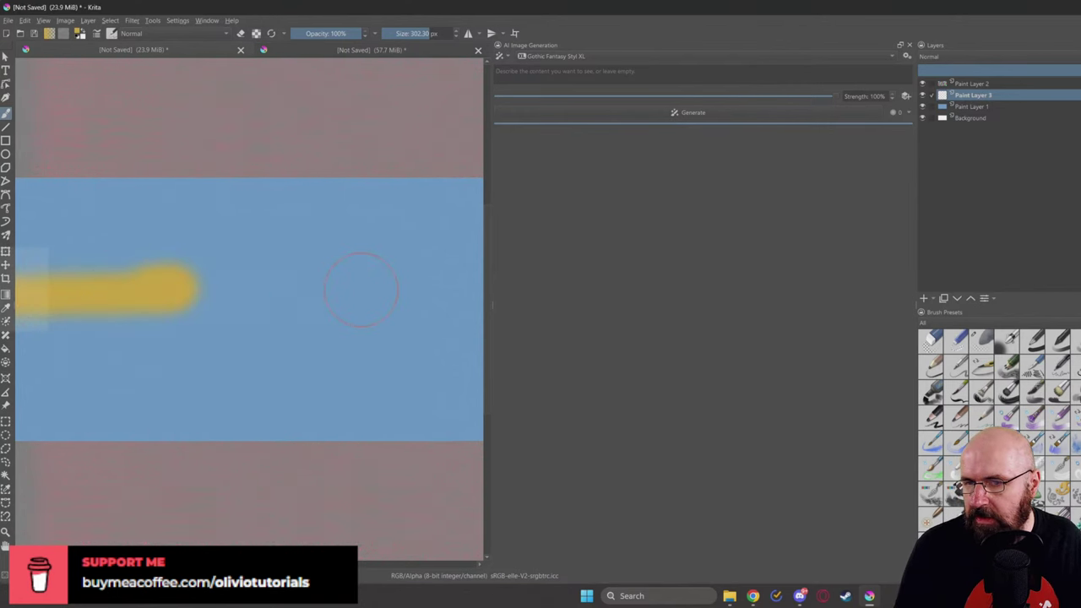
pyautogui.moveTo(361, 290)
pyautogui.mouseDown()
pyautogui.moveTo(169, 295)
pyautogui.moveTo(473, 300)
pyautogui.moveTo(51, 310)
pyautogui.moveTo(13, 338)
pyautogui.moveTo(29, 415)
pyautogui.moveTo(115, 415)
pyautogui.moveTo(76, 382)
pyautogui.moveTo(144, 345)
pyautogui.moveTo(486, 355)
pyautogui.moveTo(126, 357)
pyautogui.moveTo(507, 398)
pyautogui.moveTo(447, 442)
pyautogui.moveTo(400, 380)
pyautogui.moveTo(42, 427)
pyautogui.moveTo(128, 407)
pyautogui.mouseUp()
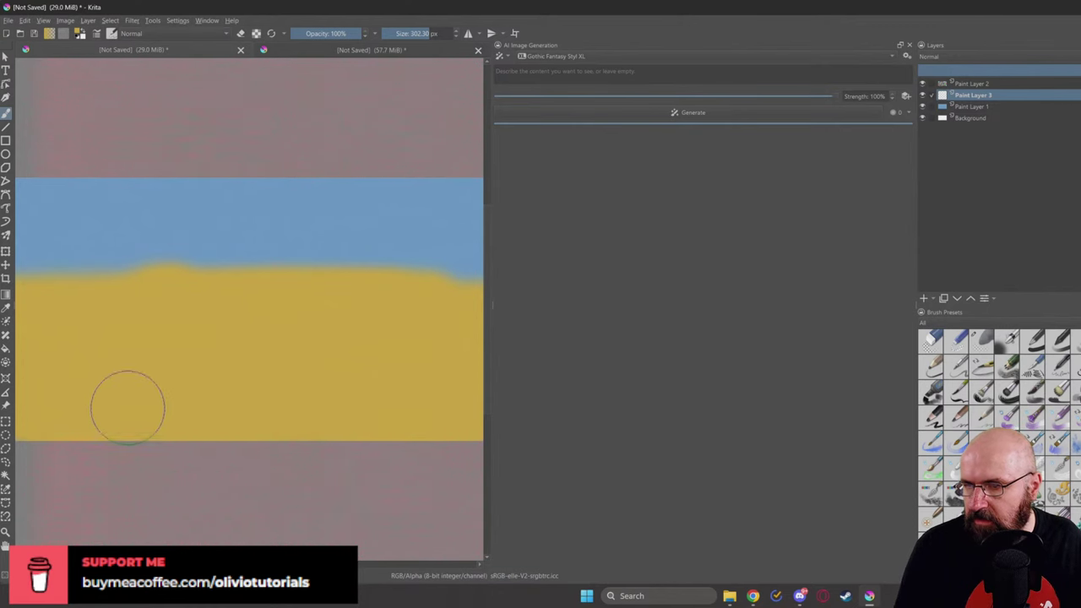
pyautogui.rightClick(147, 293)
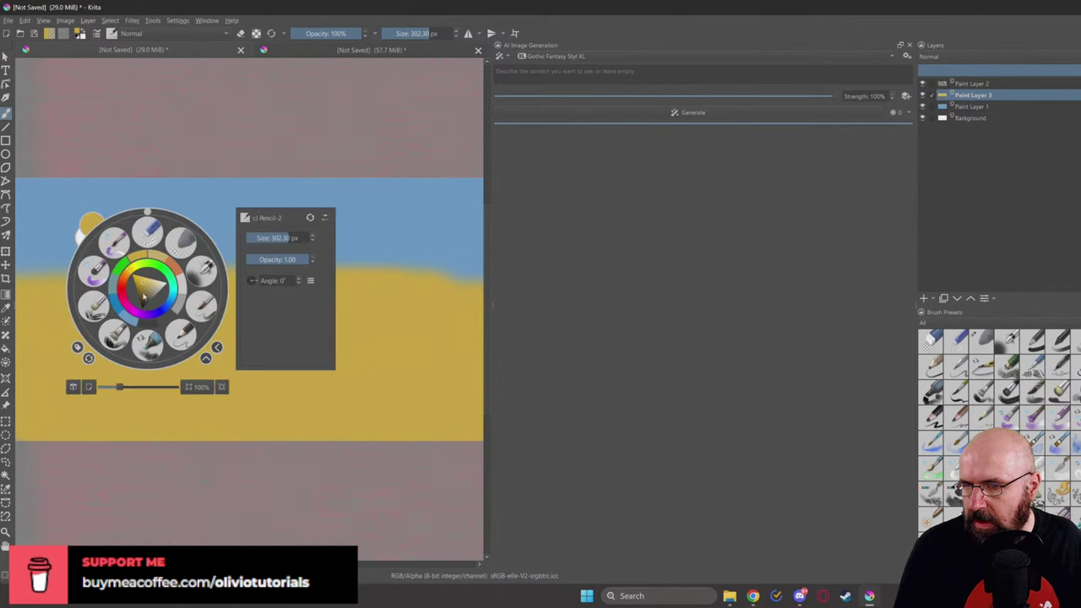
# Step: Paint a light grey oval on the yellow floor and shade its underside dark grey
pyautogui.click(158, 293)
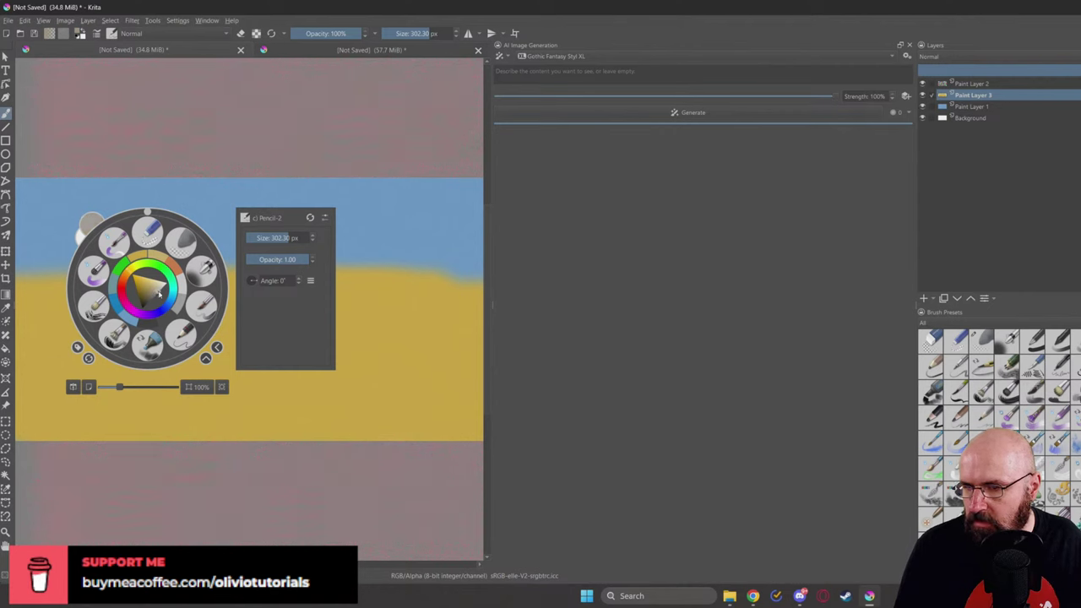
pyautogui.click(219, 225)
pyautogui.moveTo(270, 353)
pyautogui.mouseDown()
pyautogui.moveTo(106, 354)
pyautogui.moveTo(83, 379)
pyautogui.moveTo(281, 399)
pyautogui.moveTo(365, 378)
pyautogui.moveTo(260, 343)
pyautogui.moveTo(155, 344)
pyautogui.moveTo(130, 376)
pyautogui.moveTo(315, 375)
pyautogui.moveTo(225, 336)
pyautogui.moveTo(118, 343)
pyautogui.moveTo(152, 378)
pyautogui.moveTo(282, 367)
pyautogui.moveTo(111, 378)
pyautogui.mouseUp()
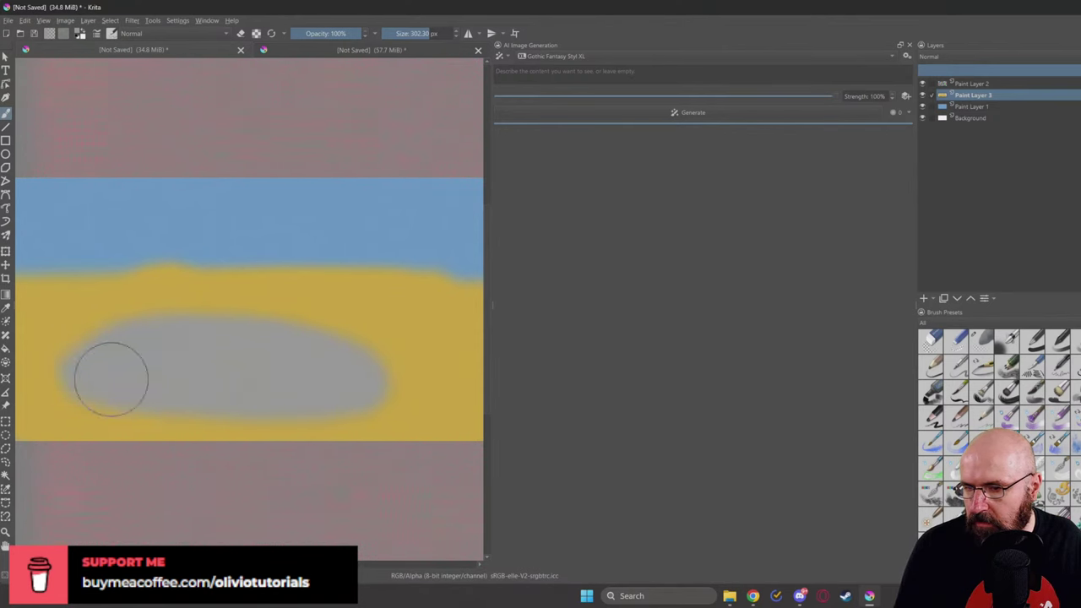
pyautogui.rightClick(200, 368)
pyautogui.click(206, 378)
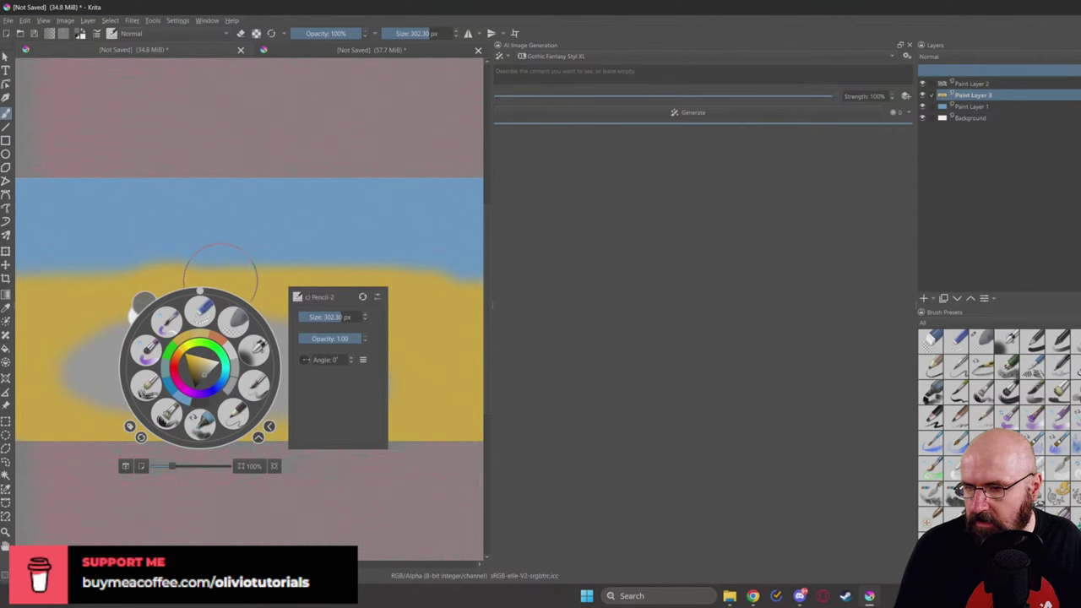
pyautogui.click(101, 367)
pyautogui.moveTo(102, 367)
pyautogui.mouseDown()
pyautogui.moveTo(196, 403)
pyautogui.moveTo(253, 403)
pyautogui.moveTo(289, 381)
pyautogui.mouseUp()
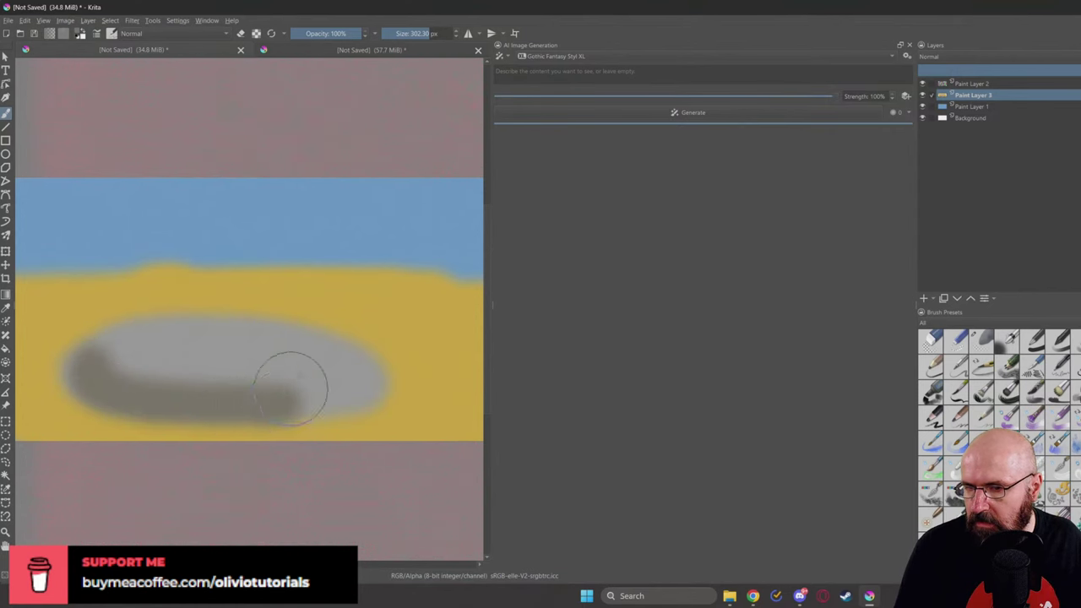
# Step: Add a light highlight on the oval's top and shrink the brush to 65.30 px
pyautogui.rightClick(250, 334)
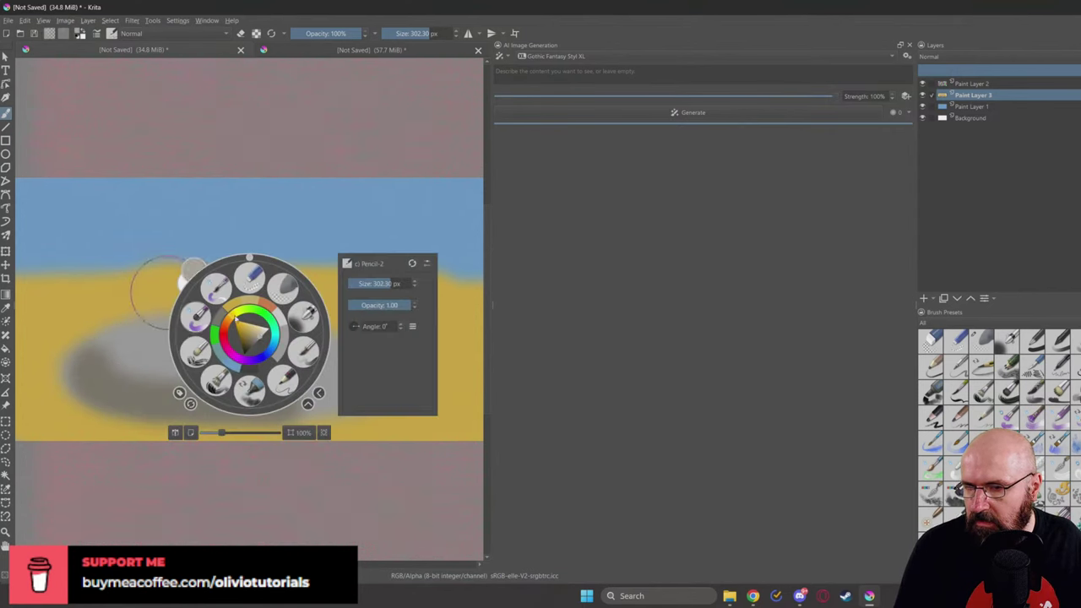
pyautogui.click(266, 336)
pyautogui.click(113, 282)
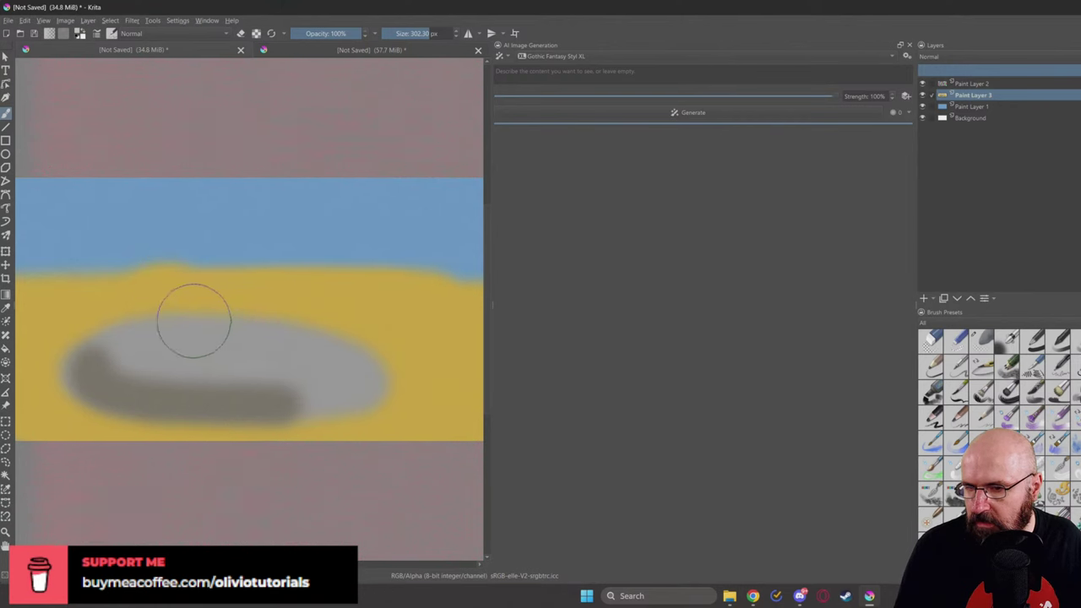
pyautogui.moveTo(237, 326)
pyautogui.mouseDown()
pyautogui.moveTo(354, 353)
pyautogui.moveTo(374, 369)
pyautogui.mouseUp()
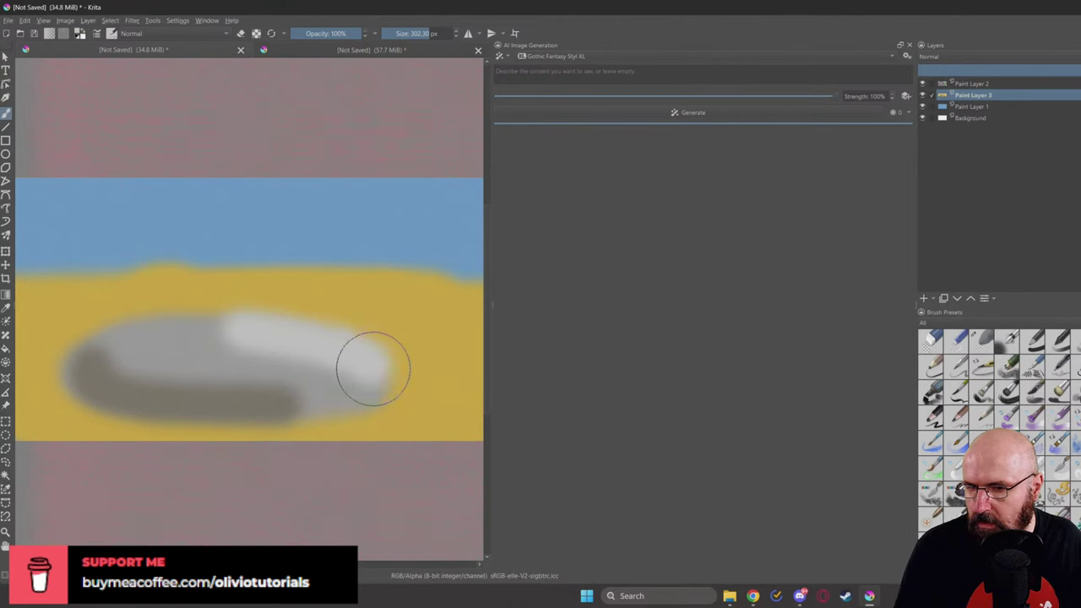
pyautogui.rightClick(207, 308)
pyautogui.moveTo(353, 256); pyautogui.dragTo(324, 256)
pyautogui.rightClick(231, 297)
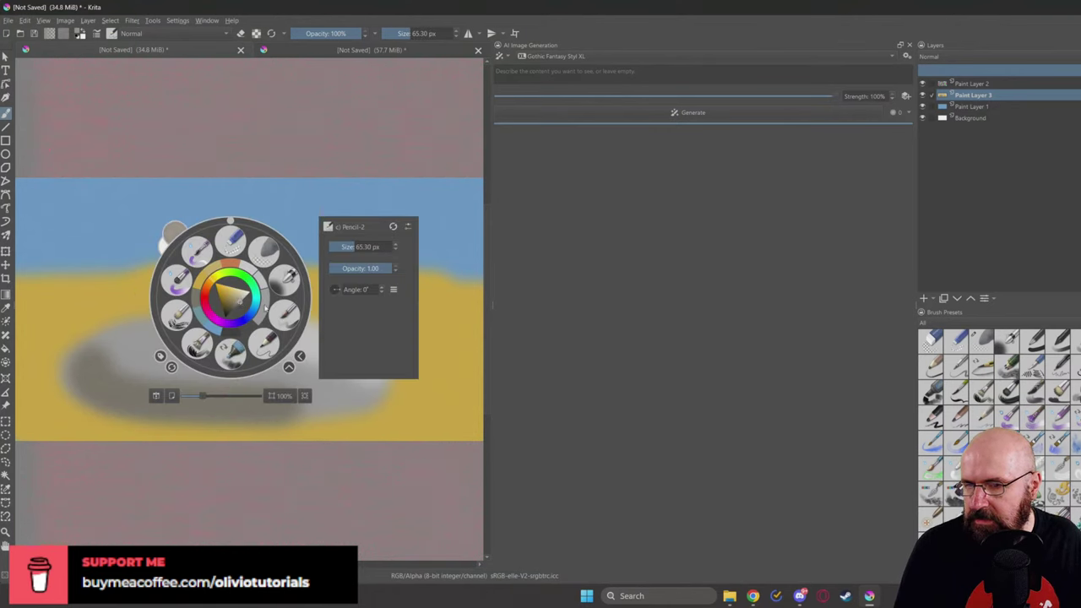
# Step: Enlarge the brush to 127.53 px and paint a grey spire rising from the oval, undoing a dark-grey edge
pyautogui.rightClick(263, 306)
pyautogui.rightClick(205, 296)
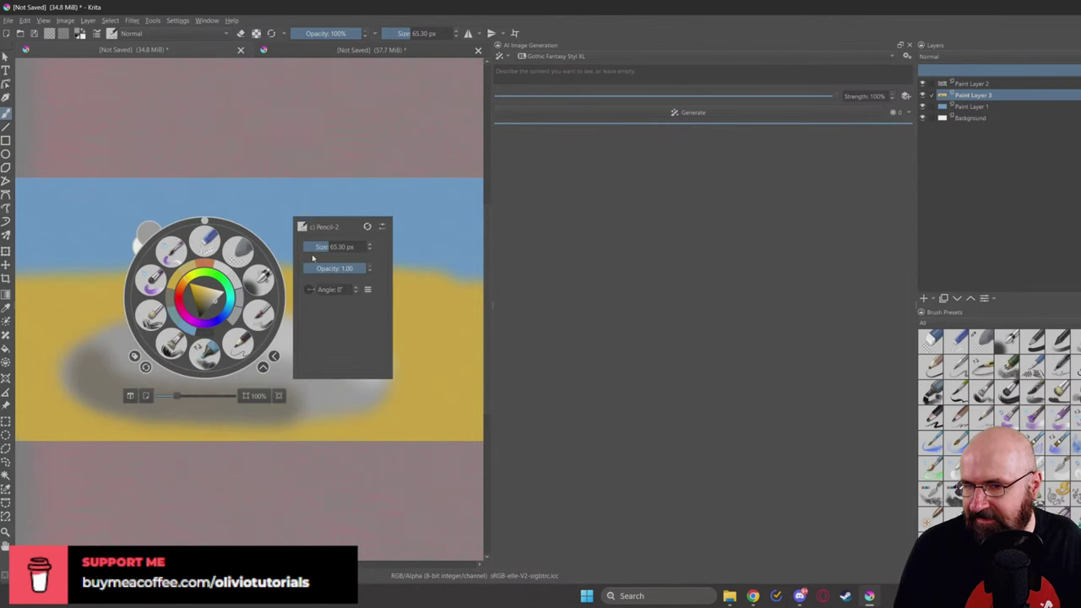
pyautogui.moveTo(314, 247); pyautogui.dragTo(339, 246)
pyautogui.rightClick(187, 304)
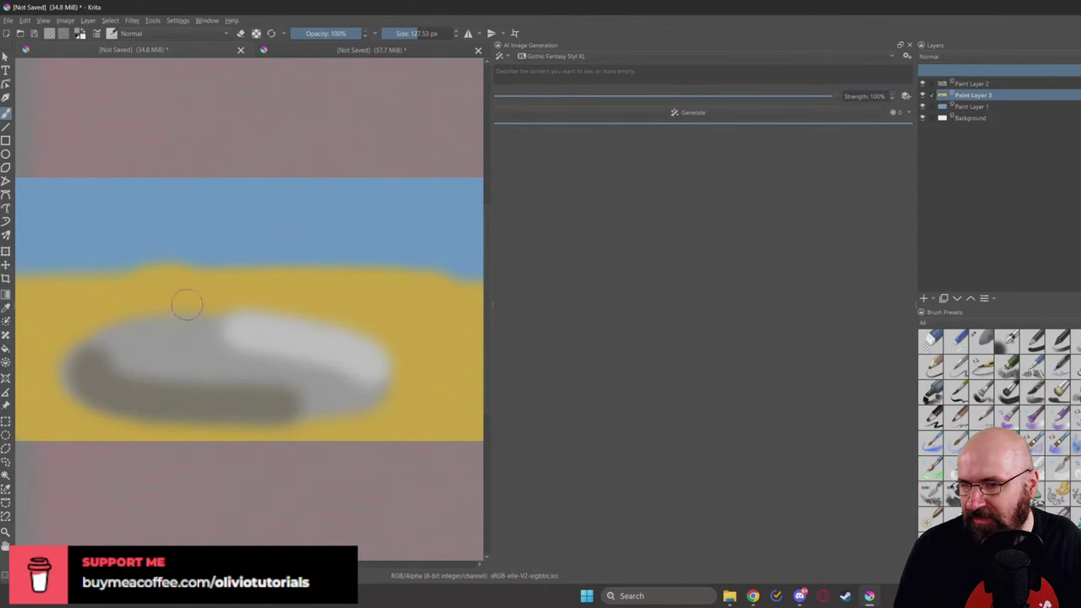
pyautogui.moveTo(186, 304)
pyautogui.mouseDown()
pyautogui.moveTo(122, 341)
pyautogui.moveTo(144, 312)
pyautogui.moveTo(139, 329)
pyautogui.moveTo(174, 228)
pyautogui.moveTo(177, 261)
pyautogui.moveTo(173, 221)
pyautogui.moveTo(173, 295)
pyautogui.moveTo(187, 331)
pyautogui.moveTo(170, 235)
pyautogui.moveTo(207, 347)
pyautogui.moveTo(228, 294)
pyautogui.mouseUp()
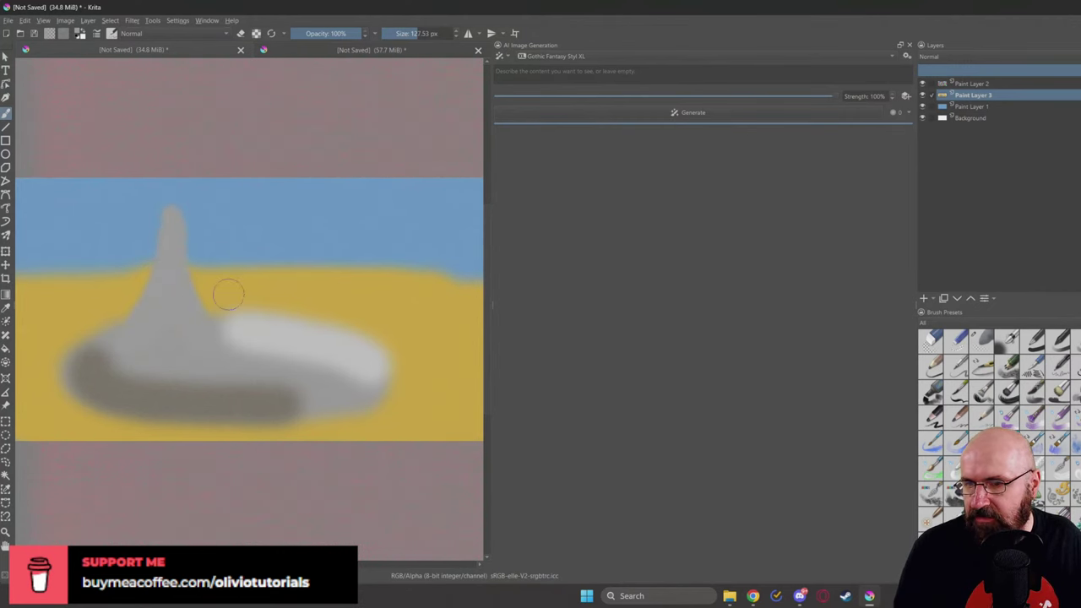
pyautogui.rightClick(228, 294)
pyautogui.click(159, 311)
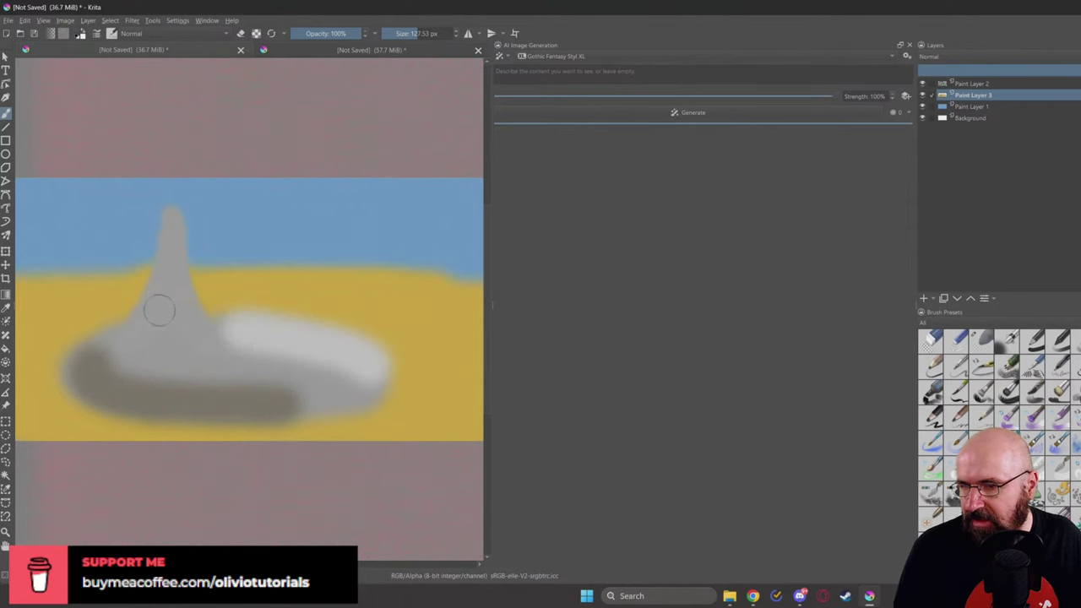
pyautogui.moveTo(167, 235); pyautogui.dragTo(129, 331)
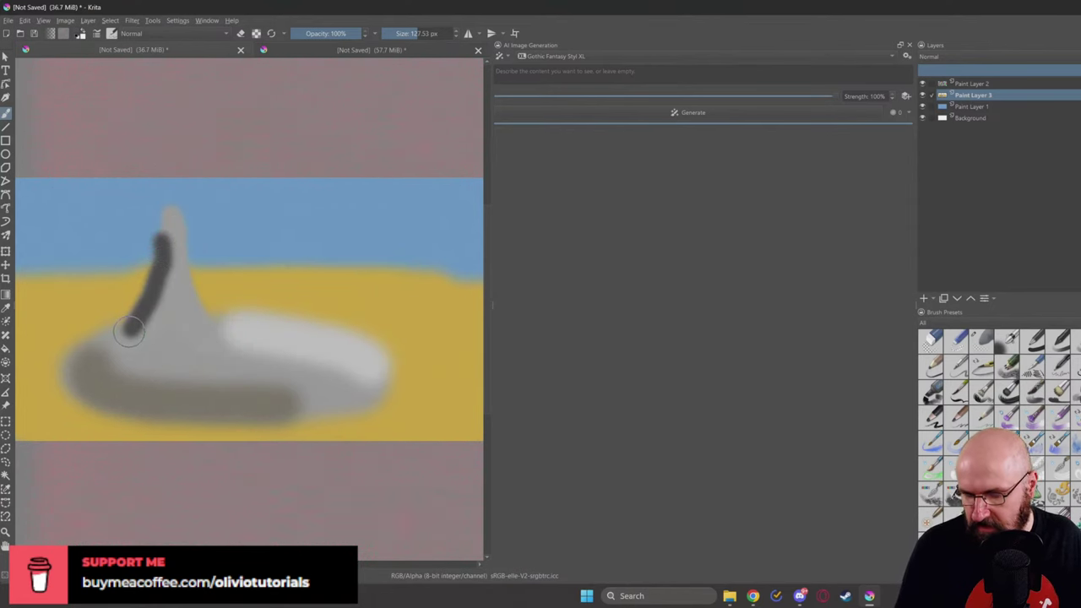
pyautogui.hotkey('ctrl', 'z')
# Step: Repaint the spire with two lighter grey shades down its length and along its base
pyautogui.rightClick(165, 307)
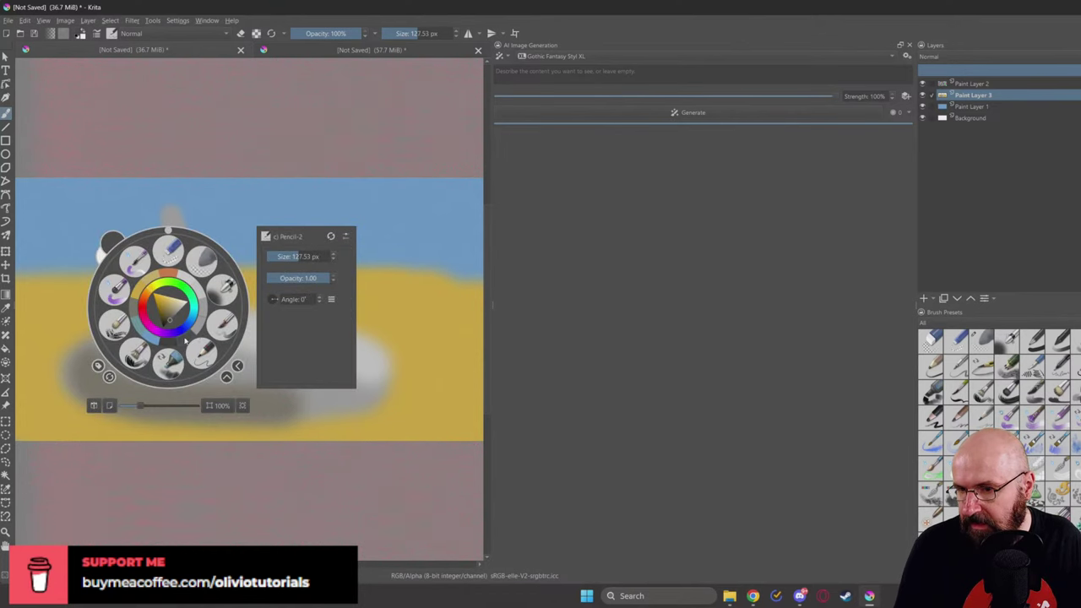
pyautogui.click(173, 317)
pyautogui.click(180, 218)
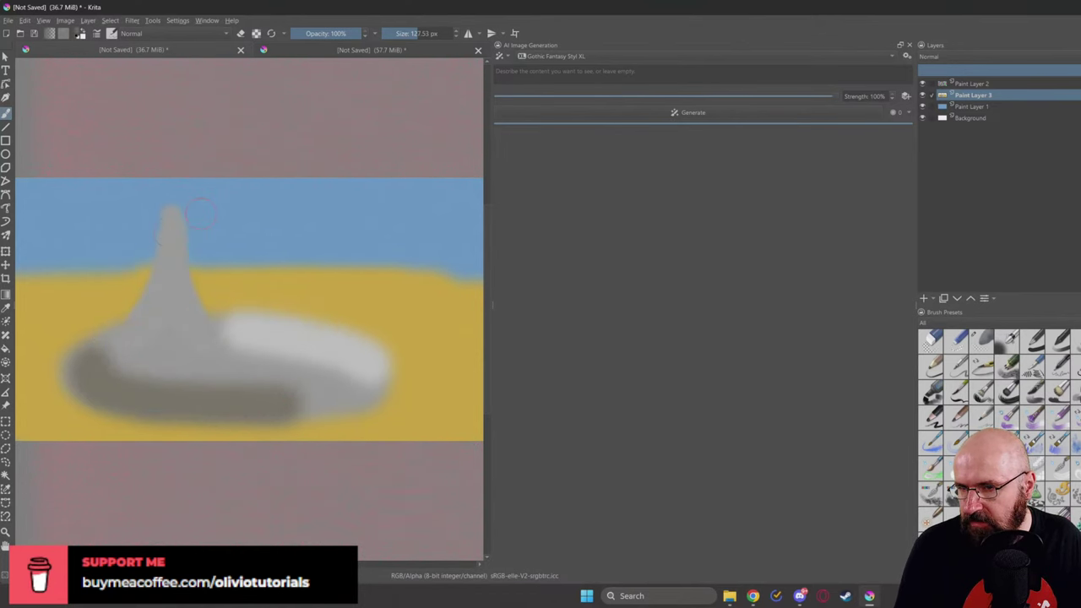
pyautogui.moveTo(173, 216)
pyautogui.mouseDown()
pyautogui.moveTo(161, 301)
pyautogui.moveTo(132, 340)
pyautogui.mouseUp()
pyautogui.rightClick(217, 290)
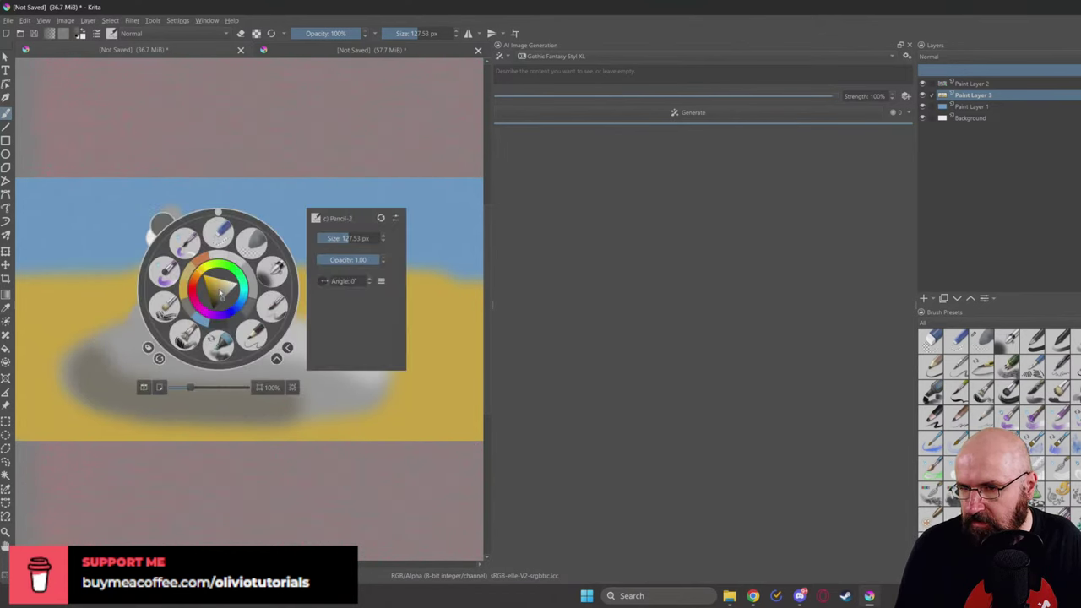
pyautogui.moveTo(218, 297); pyautogui.dragTo(225, 300)
pyautogui.click(169, 235)
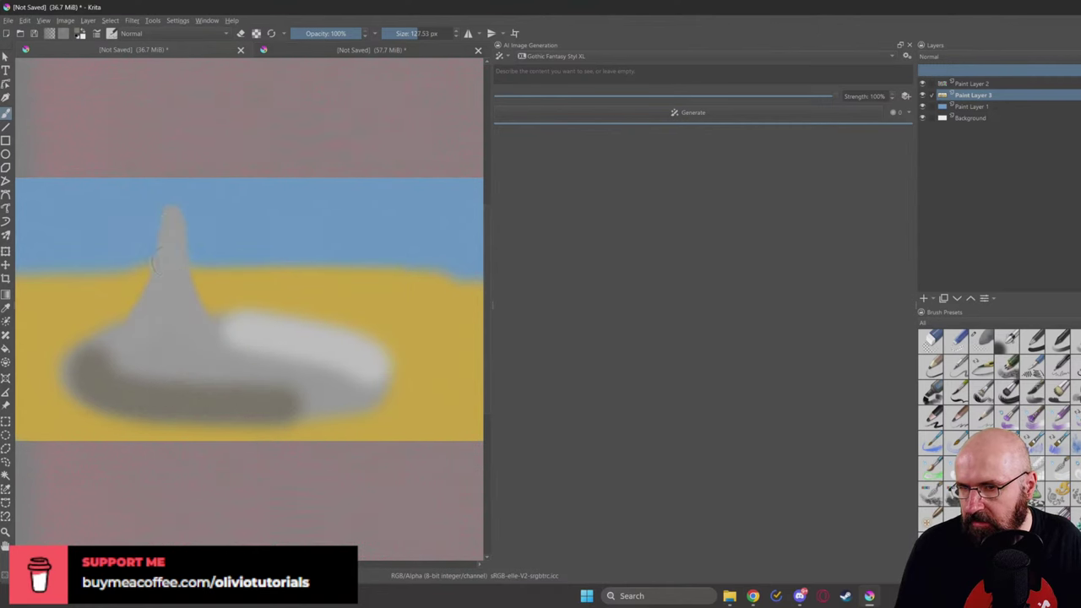
pyautogui.moveTo(169, 235)
pyautogui.mouseDown()
pyautogui.moveTo(157, 310)
pyautogui.moveTo(123, 341)
pyautogui.moveTo(207, 346)
pyautogui.mouseUp()
# Step: Add a lighter grey stroke down the spire's right side
pyautogui.rightClick(235, 245)
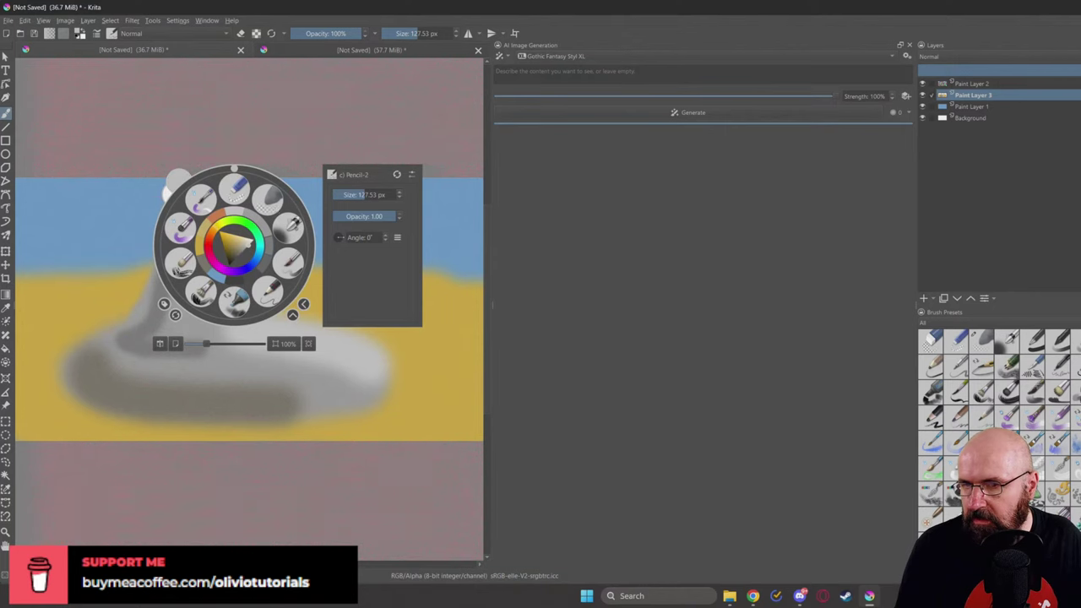
pyautogui.click(179, 249)
pyautogui.moveTo(179, 249); pyautogui.dragTo(210, 331)
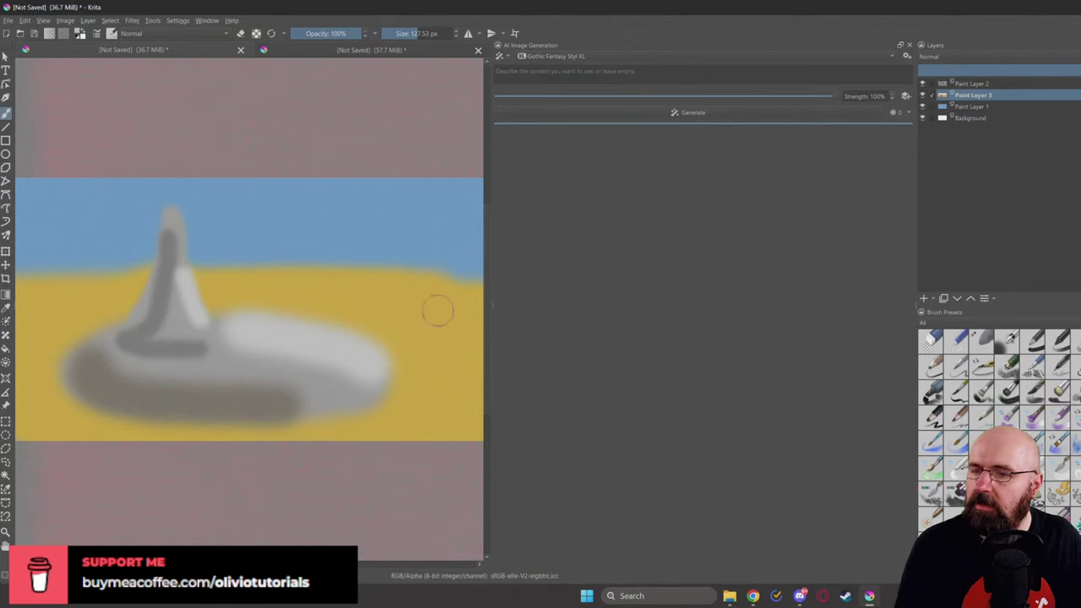
pyautogui.click(531, 74)
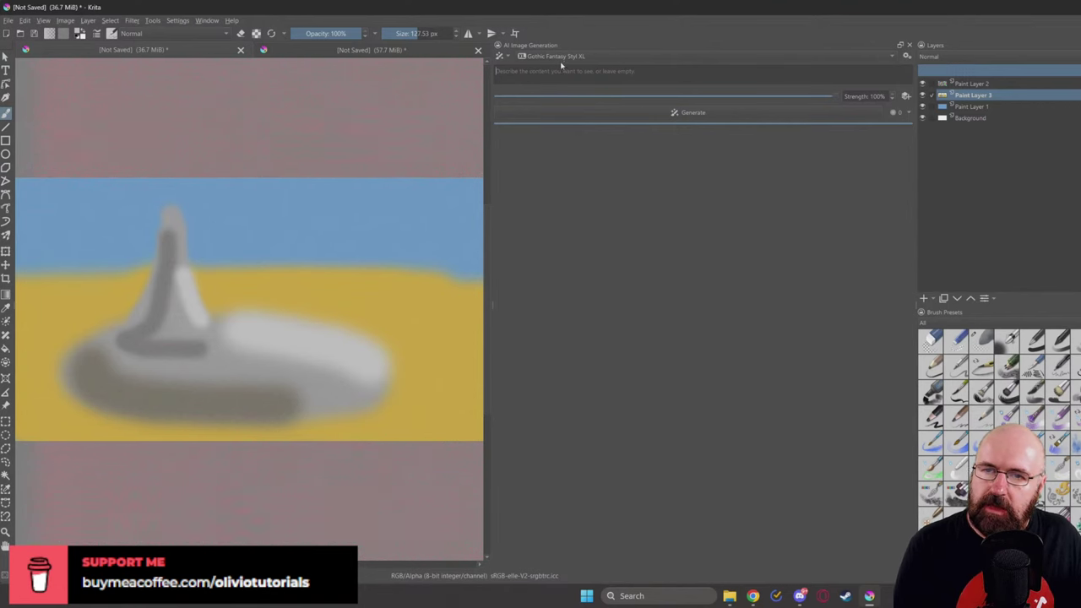
# Step: Choose the Juggernaut Lightning style, switch to Live mode, and raise strength to 65%
pyautogui.click(558, 57)
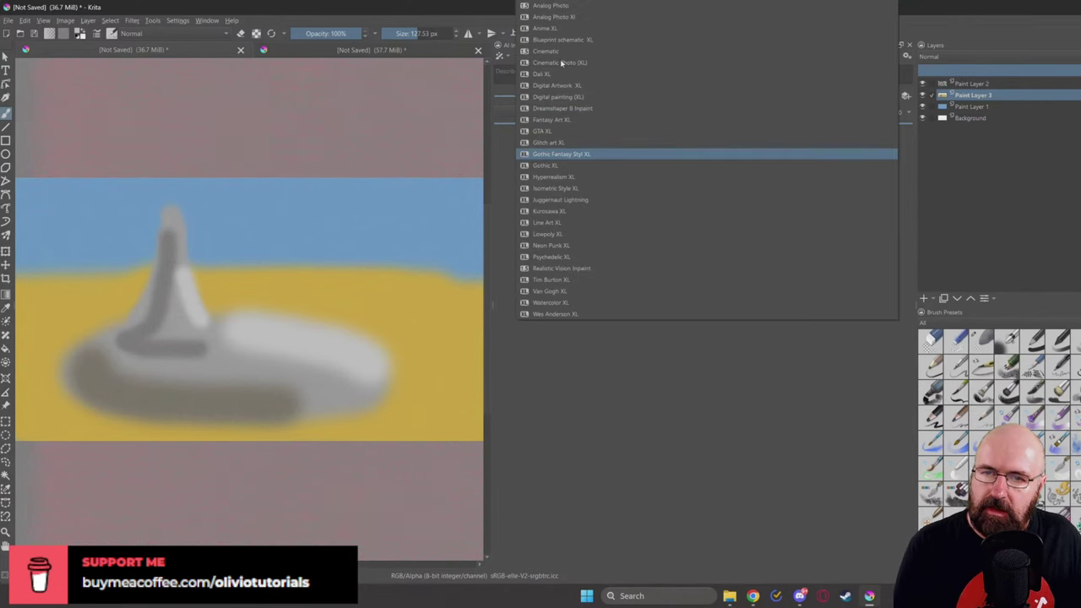
pyautogui.click(547, 199)
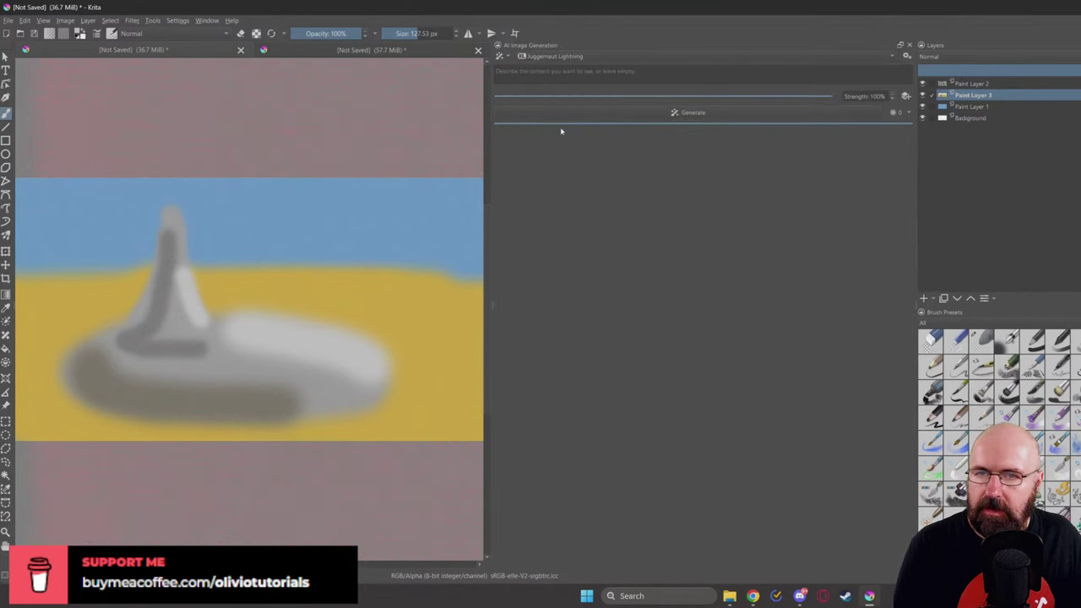
pyautogui.click(500, 56)
pyautogui.click(517, 78)
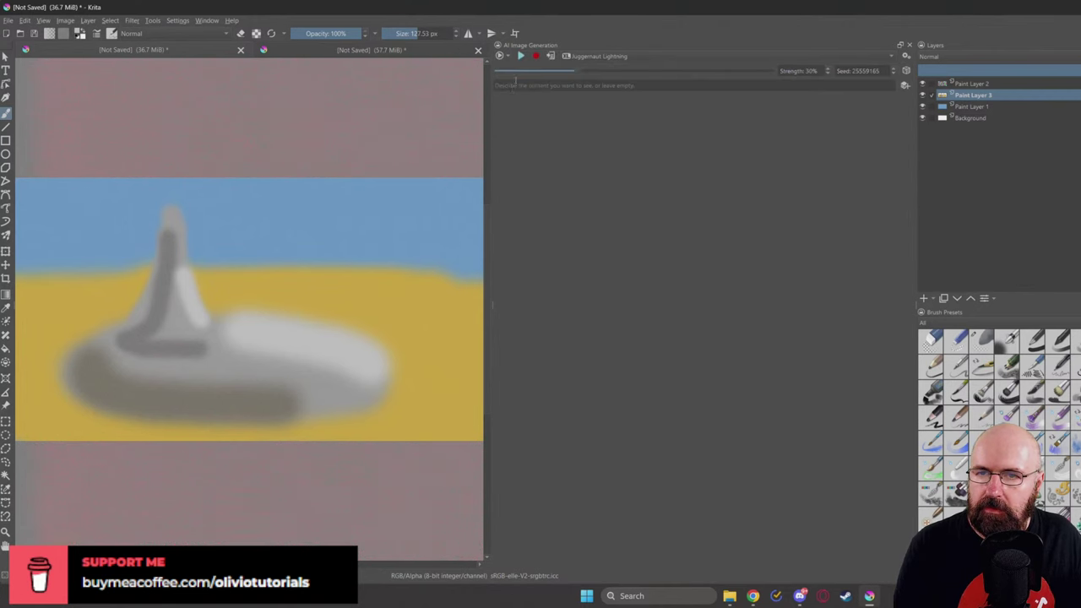
pyautogui.moveTo(576, 72); pyautogui.dragTo(675, 76)
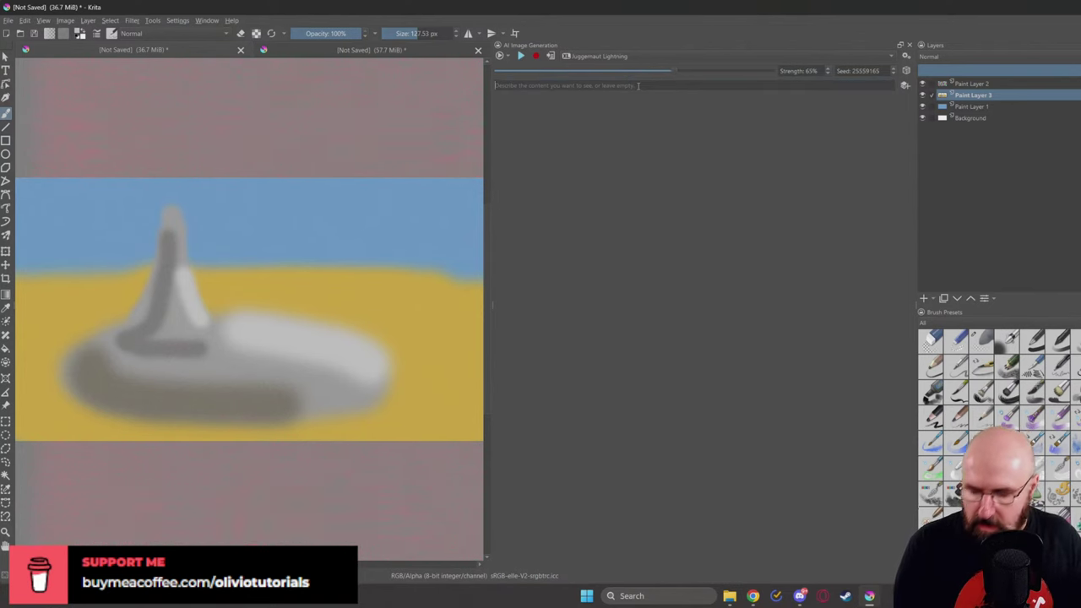
# Step: Enter the live prompt 'oval science station on mars, drone view from above, digital painting masterpiece'
pyautogui.click(637, 86)
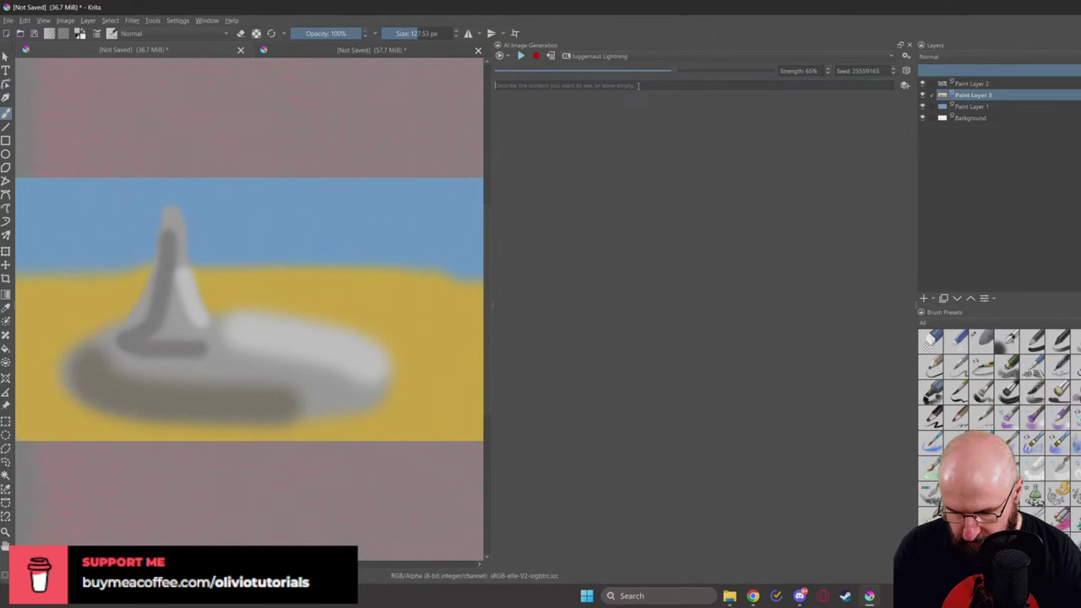
pyautogui.write('ova')
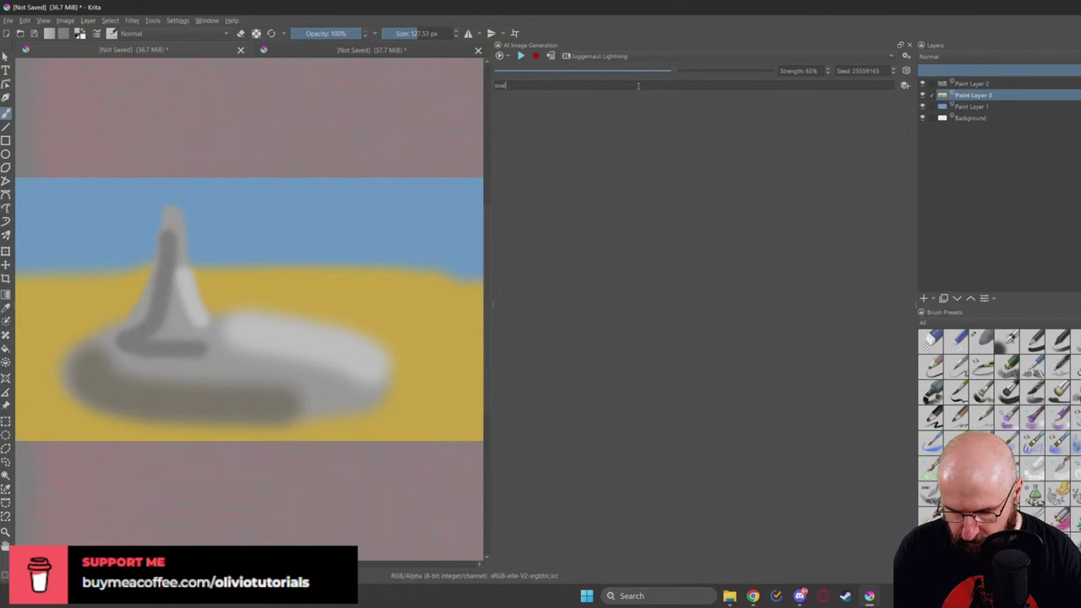
pyautogui.write('l science statio')
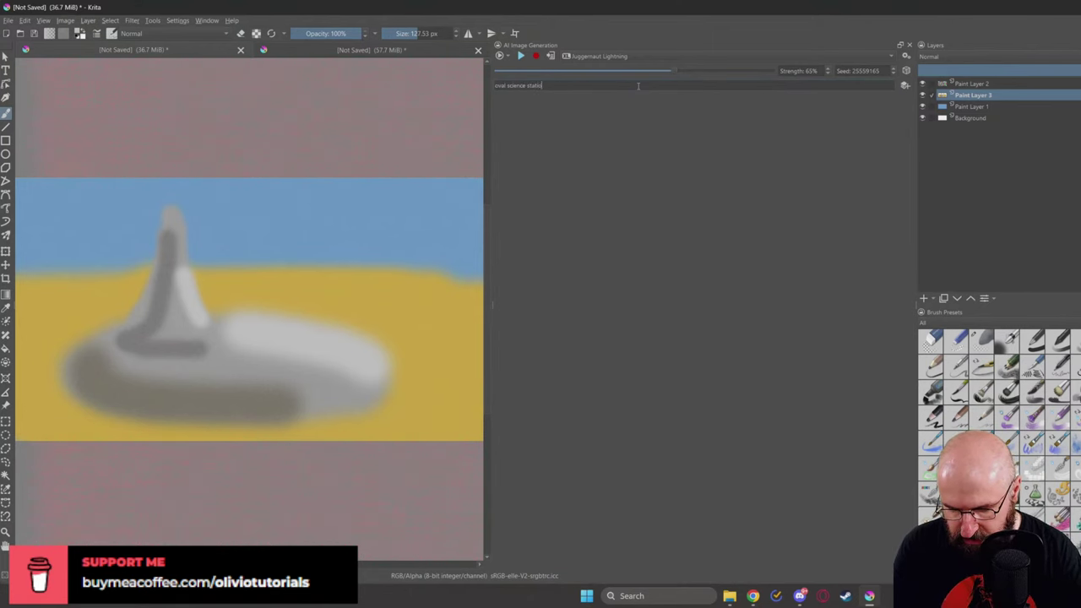
pyautogui.write('n on mars')
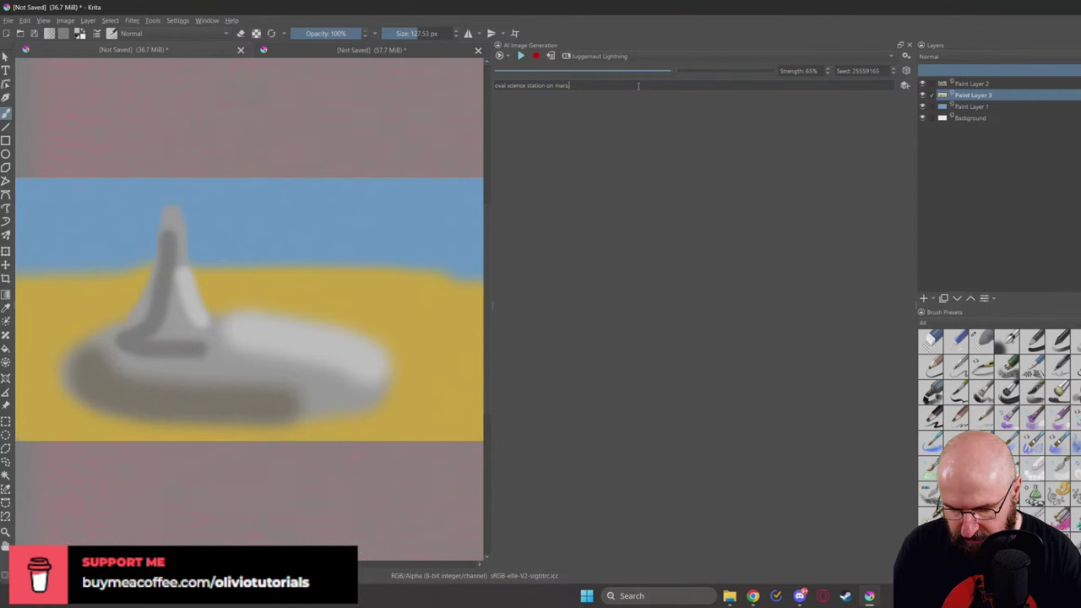
pyautogui.write(',')
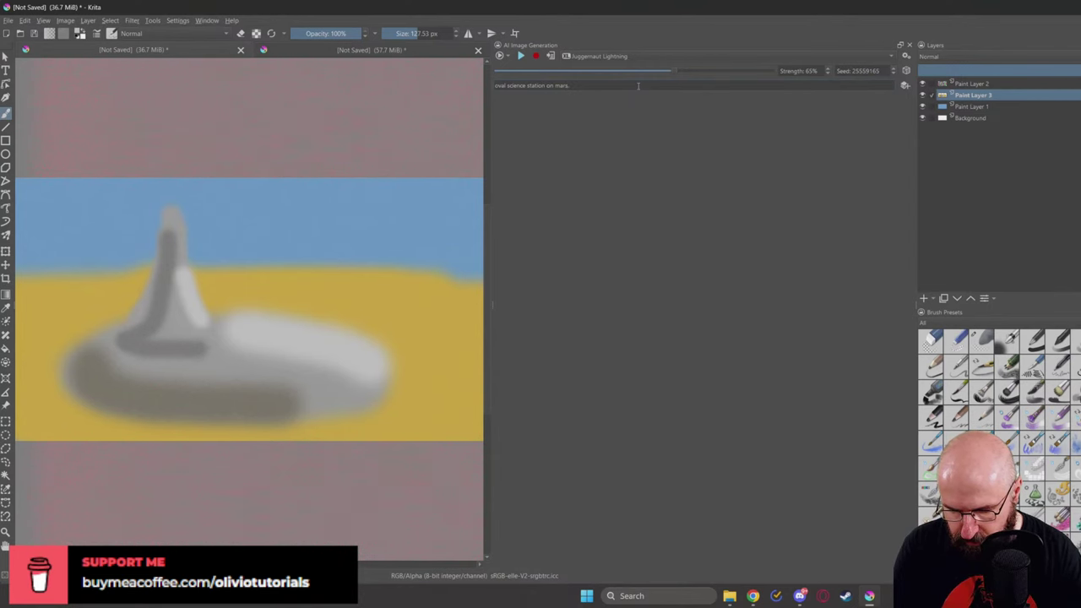
pyautogui.write(' drone view')
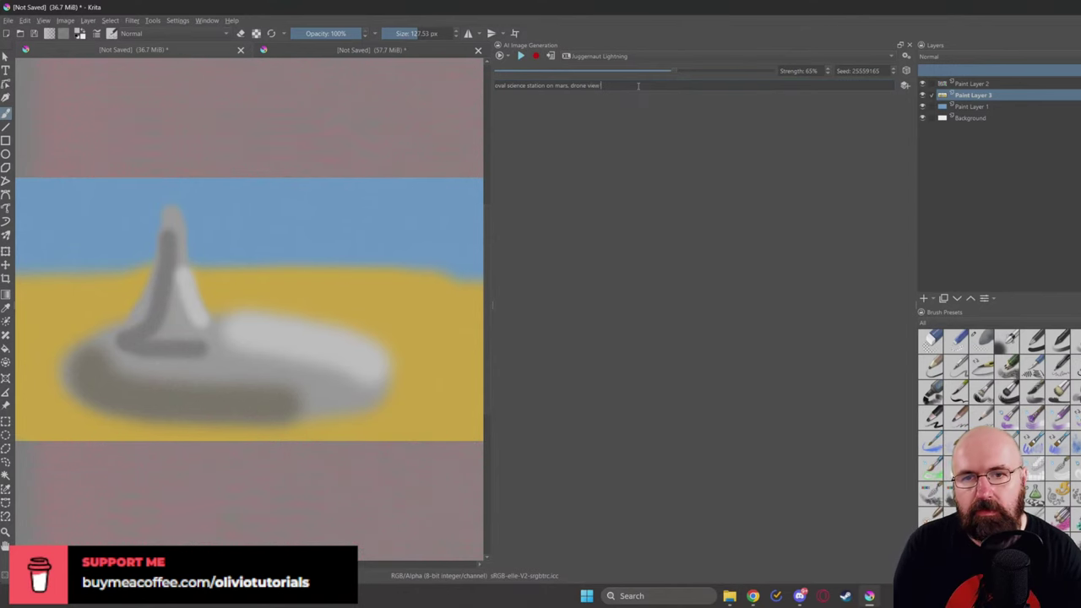
pyautogui.write(' fron')
pyautogui.press('BackSpace')
pyautogui.write('m')
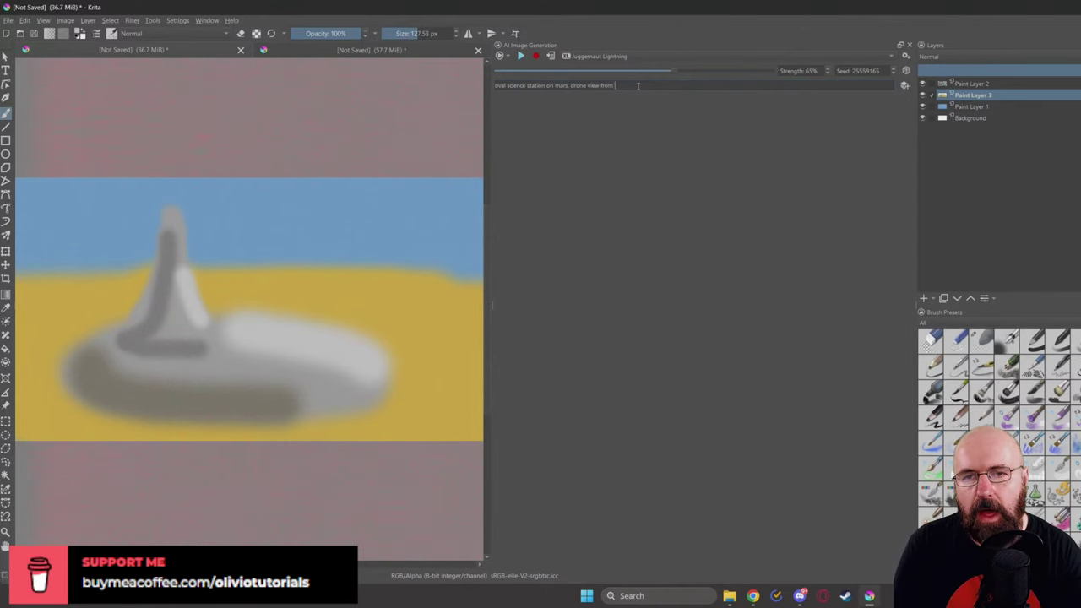
pyautogui.write(' a')
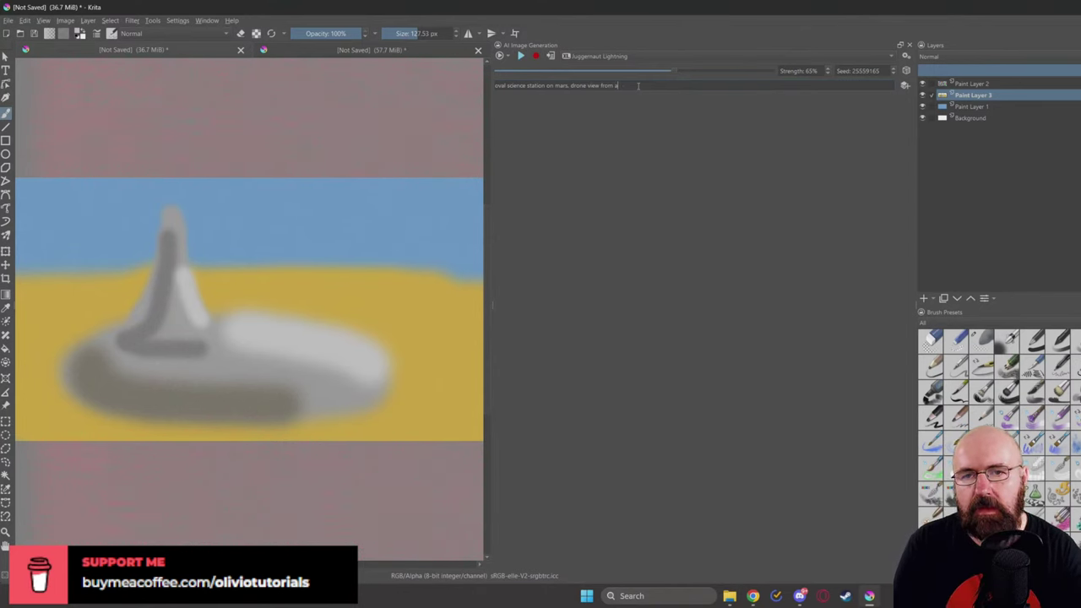
pyautogui.write('bobove, digita')
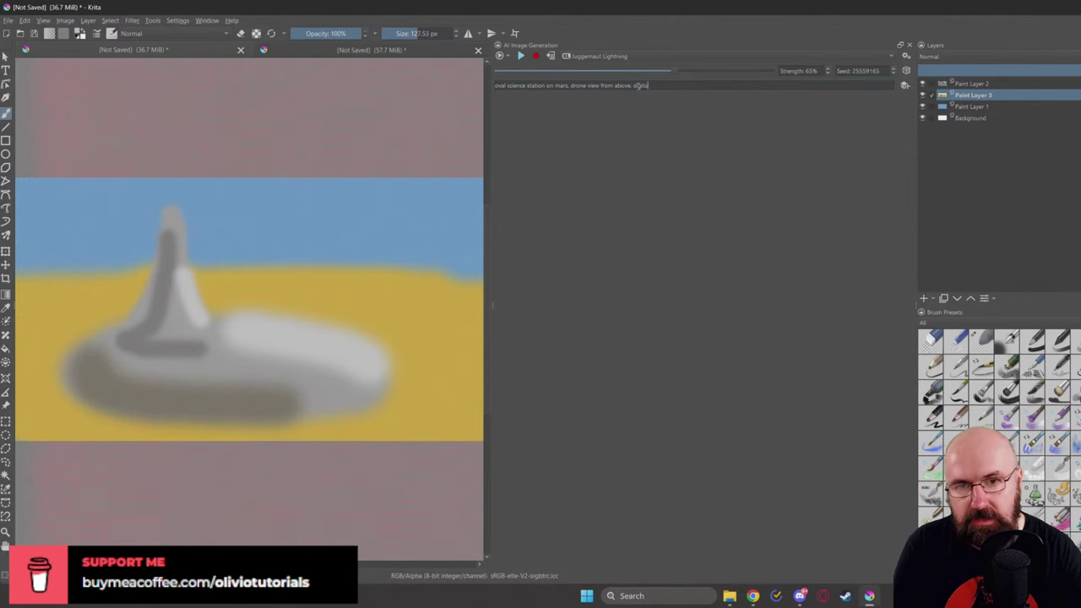
pyautogui.write('l painting')
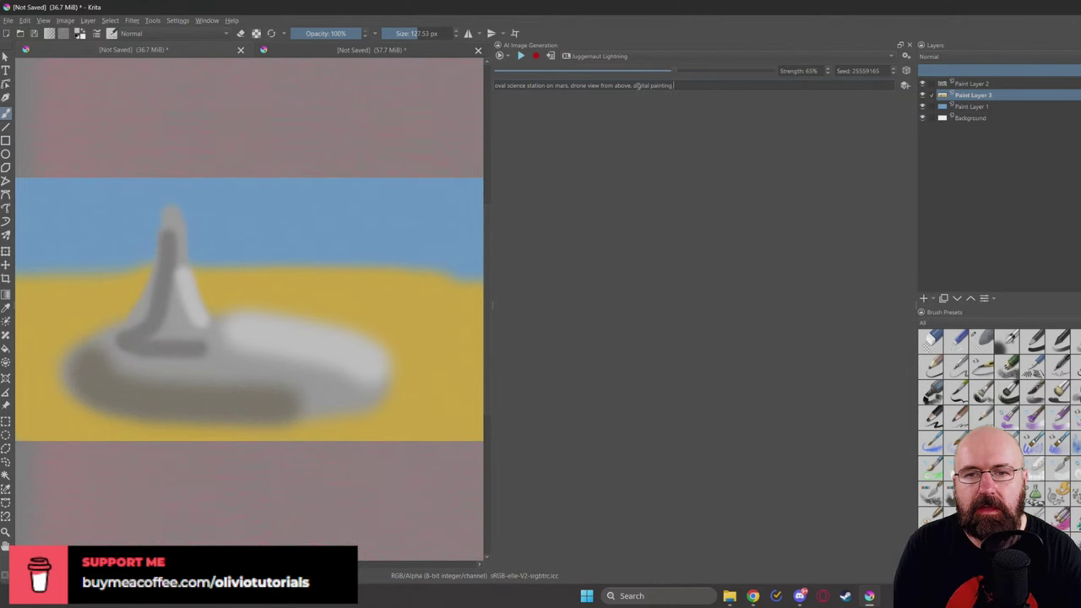
pyautogui.write(' masterpi')
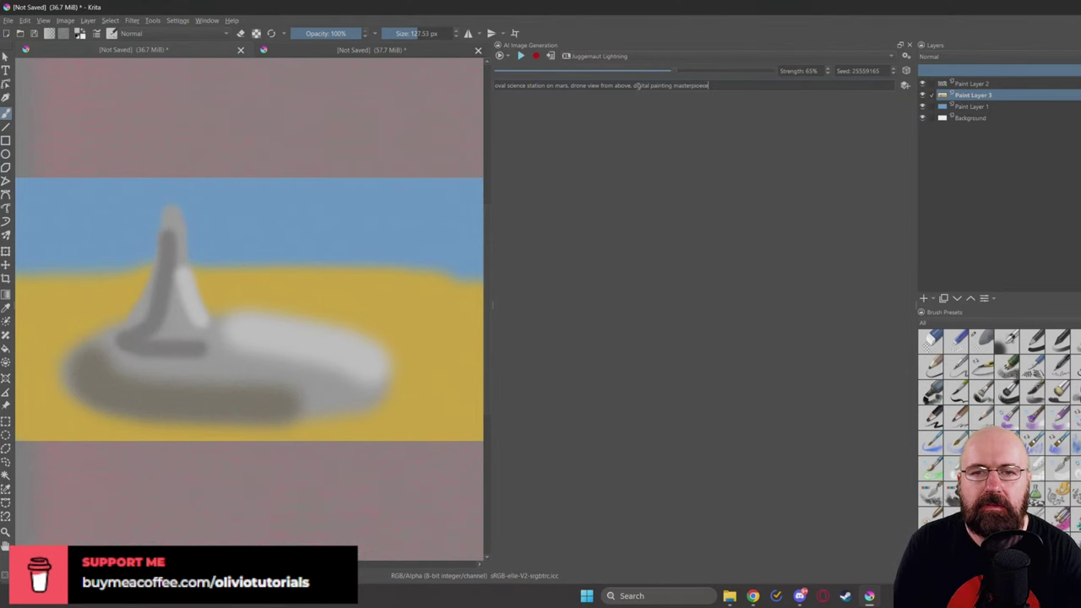
pyautogui.write('ece')
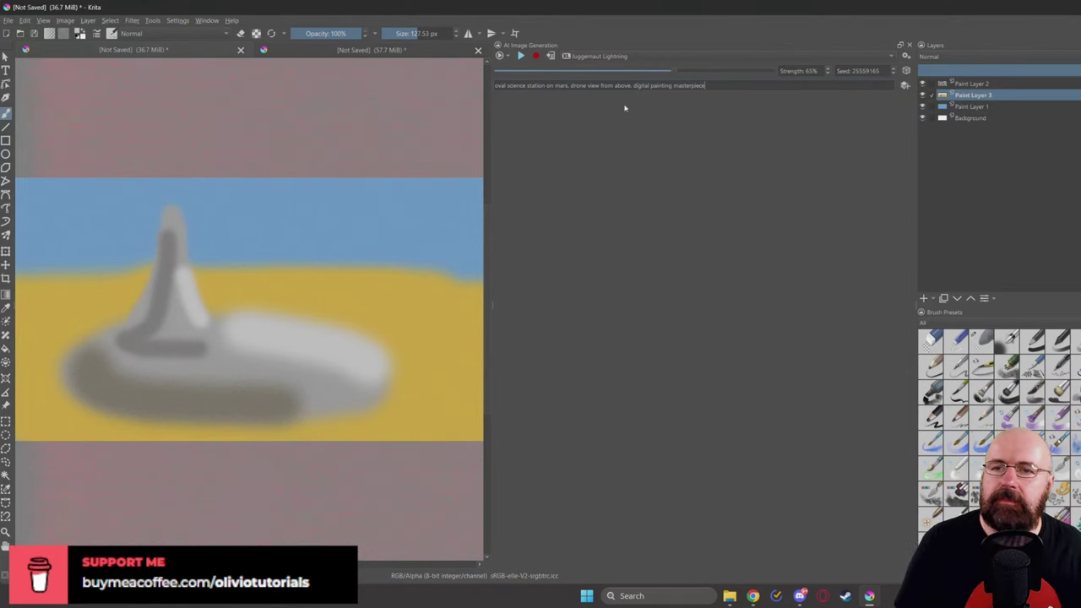
# Step: Start live generation so the sketch renders as a domed Mars station with a tall tower
pyautogui.click(520, 56)
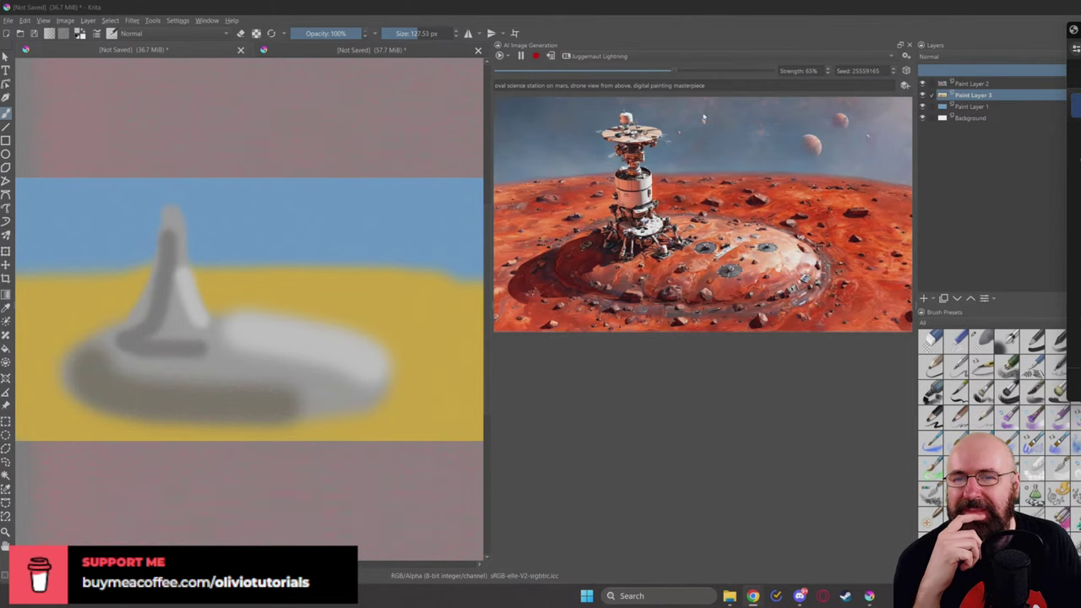
pyautogui.click(642, 56)
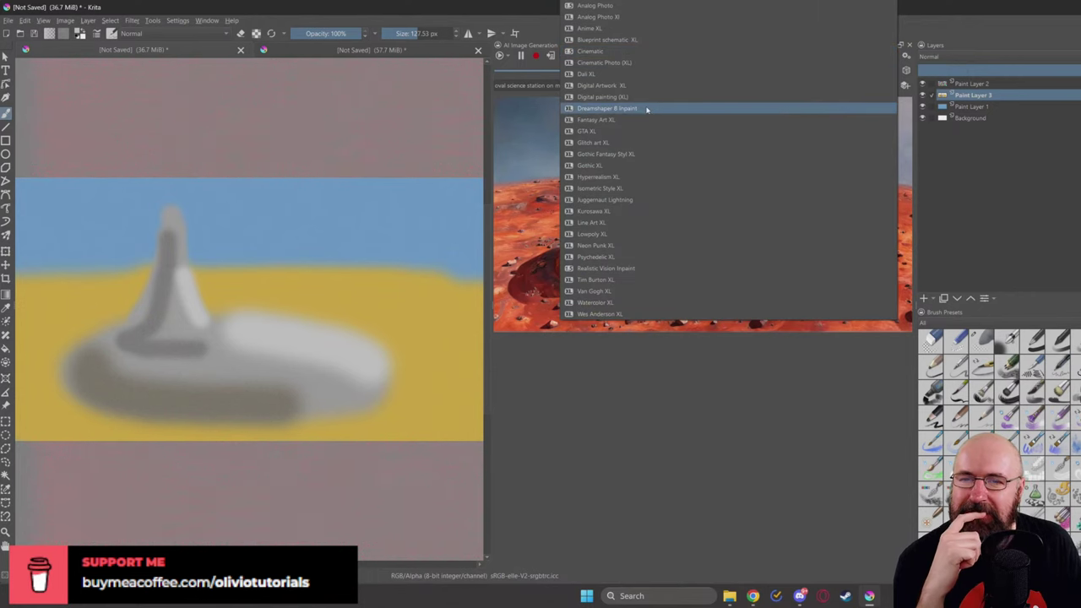
# Step: Switch the live style to Gothic Fantasy Styl XL and try the next seed
pyautogui.click(624, 154)
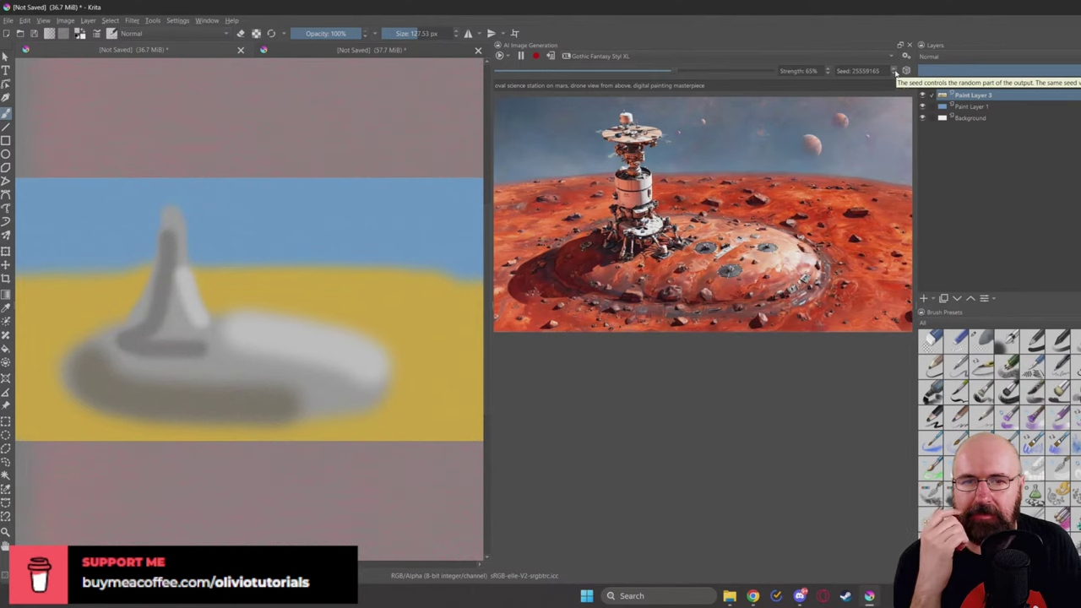
pyautogui.click(895, 69)
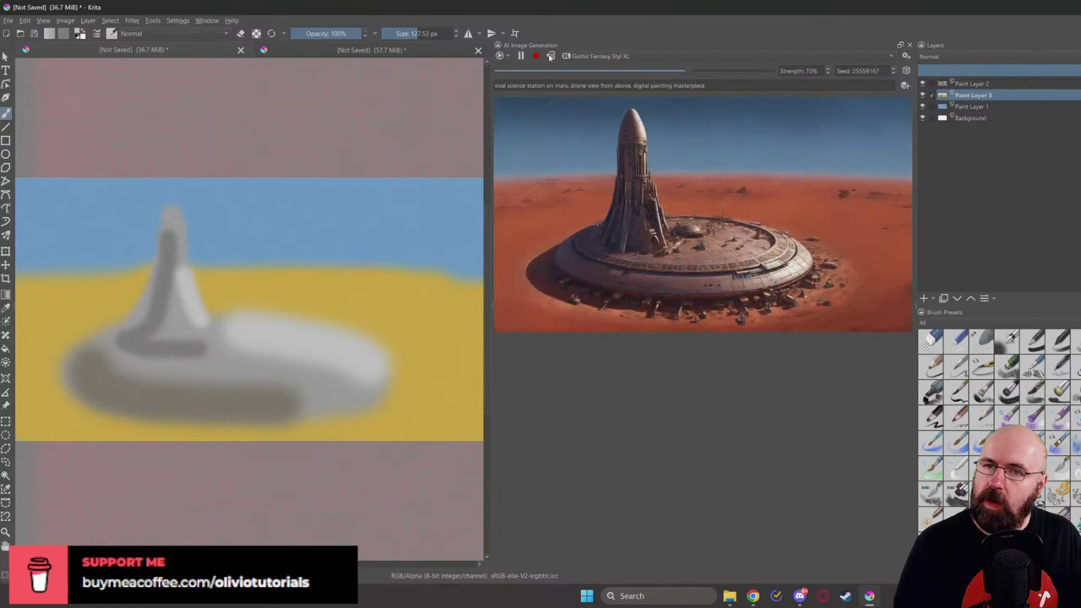
# Step: Apply the live Mars station render as a new layer, then hide that layer
pyautogui.click(550, 55)
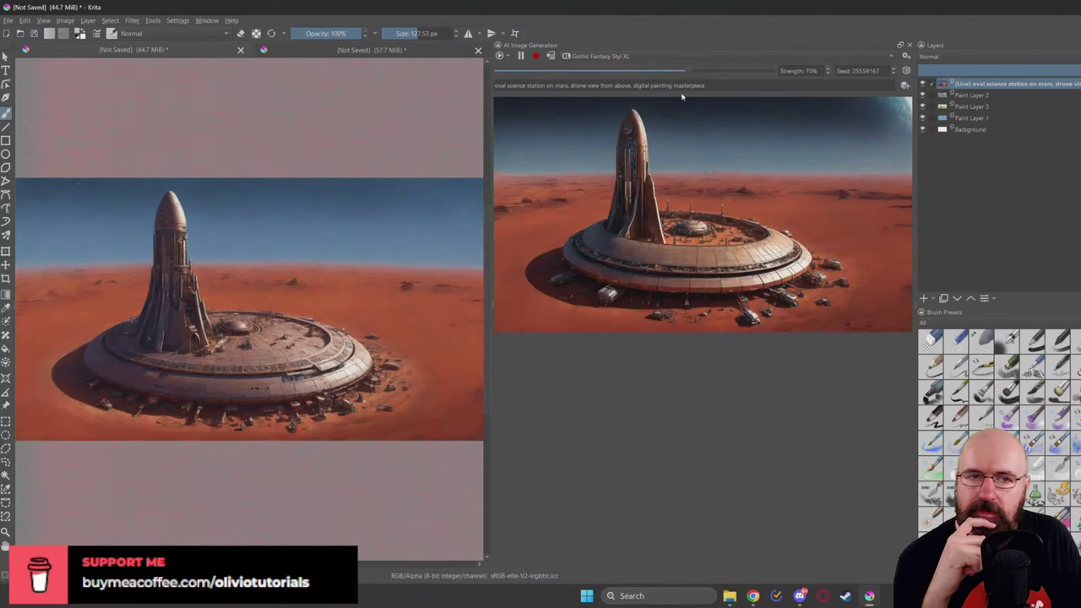
pyautogui.click(924, 85)
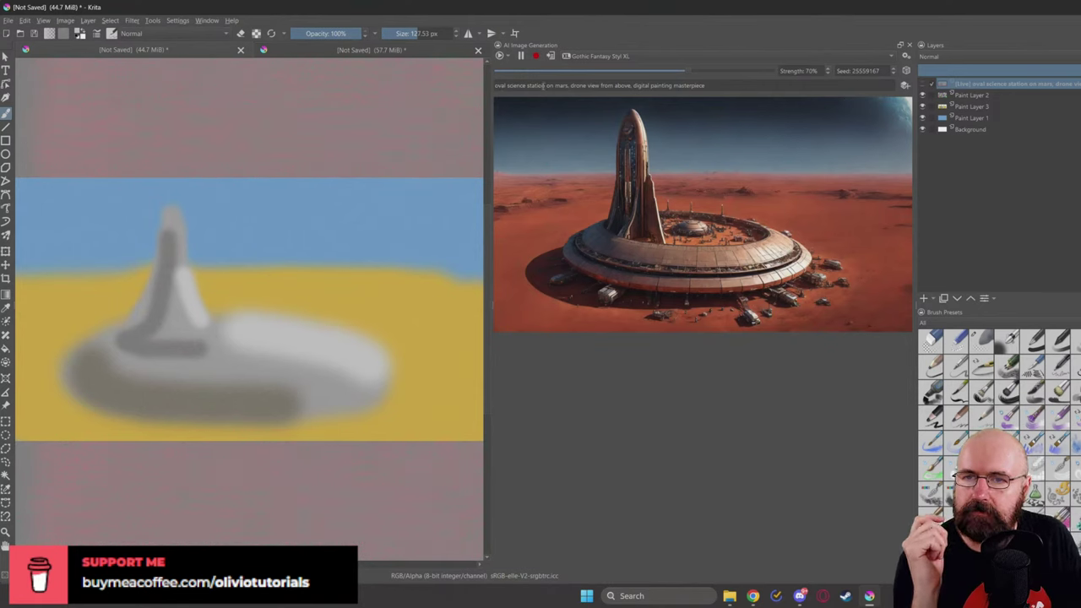
# Step: Add 'silver metallic, sunset haze,' after 'mars,' in the prompt and keep the render as a hidden layer
pyautogui.click(569, 86)
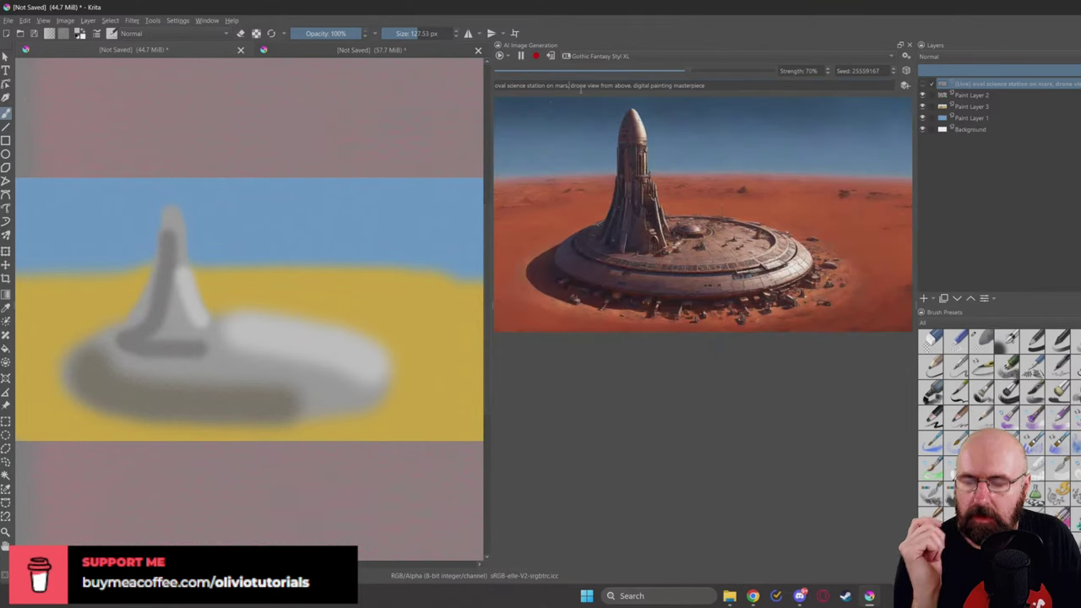
pyautogui.write('silver metal')
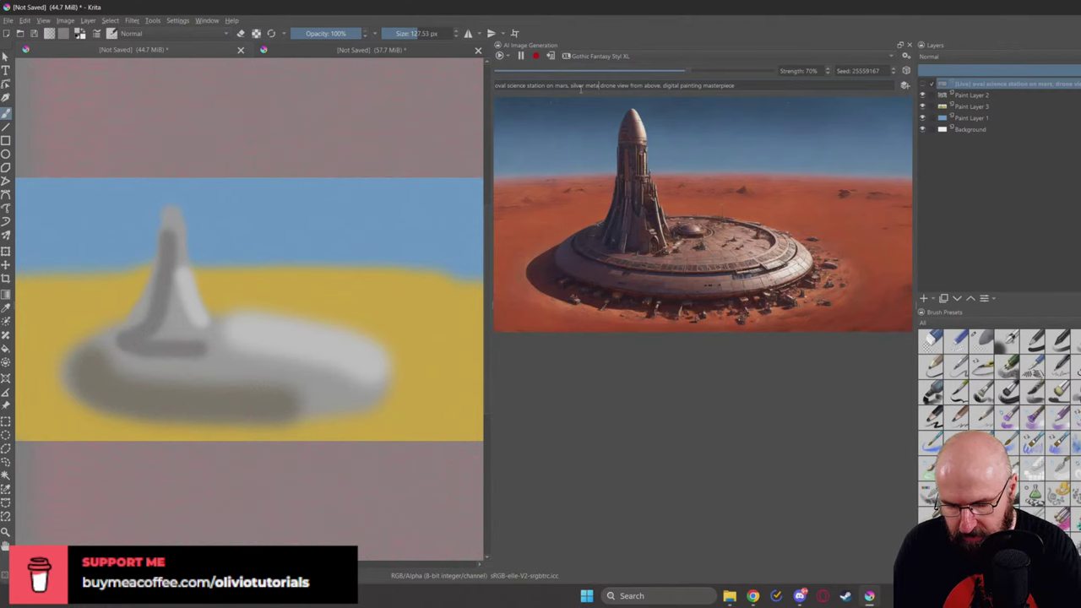
pyautogui.write('lic,')
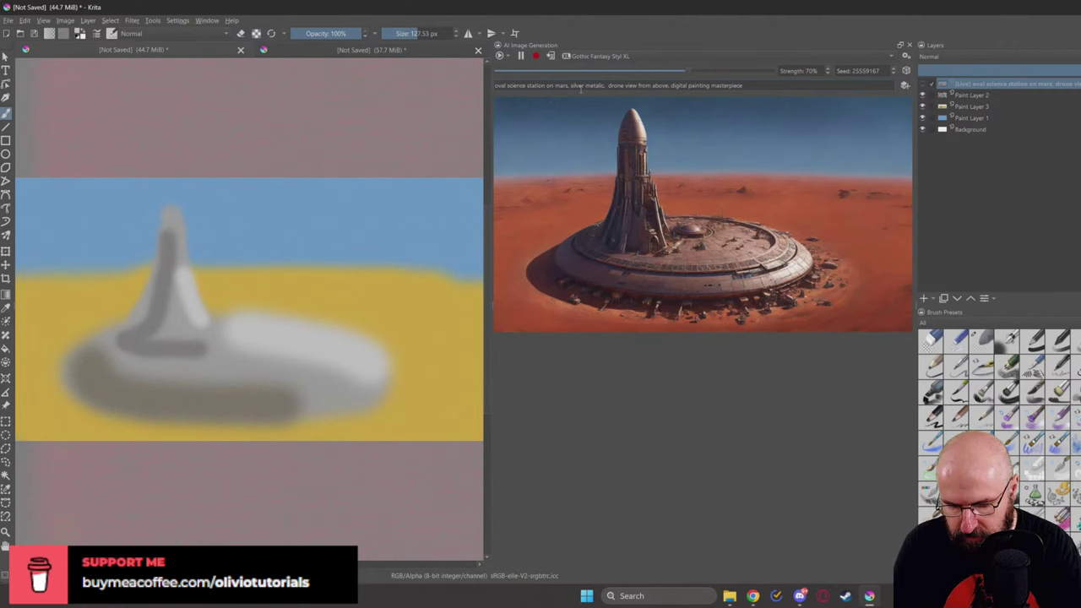
pyautogui.write(' sunset haze')
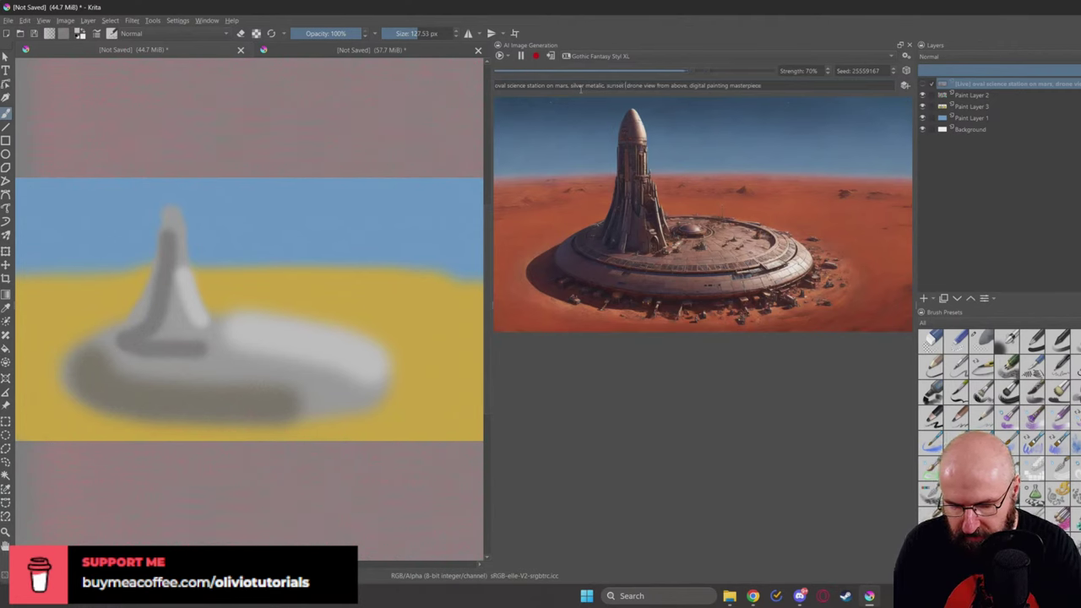
pyautogui.write(',')
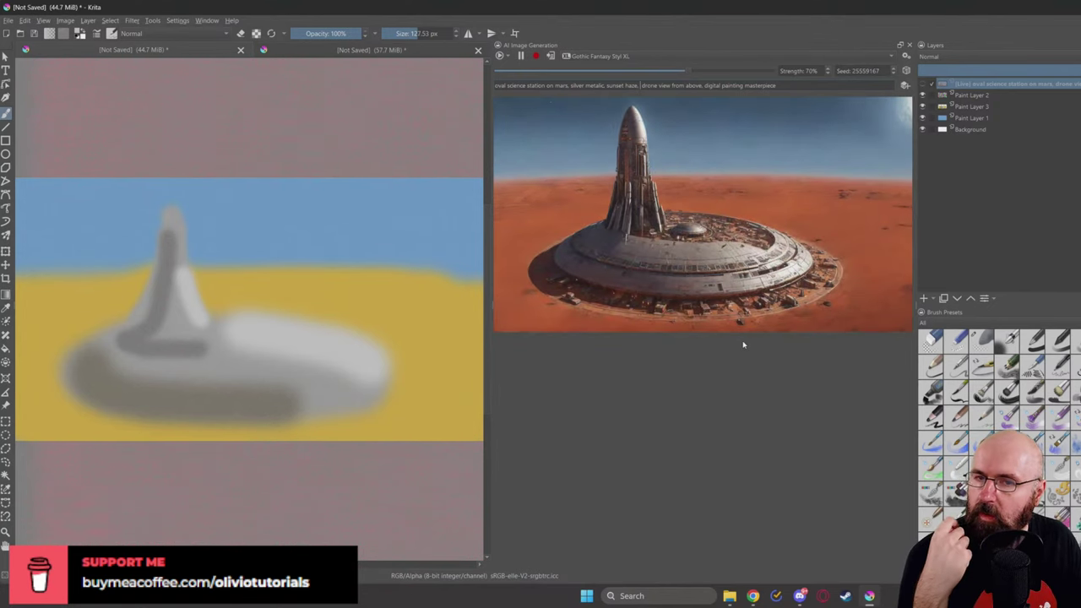
pyautogui.click(550, 56)
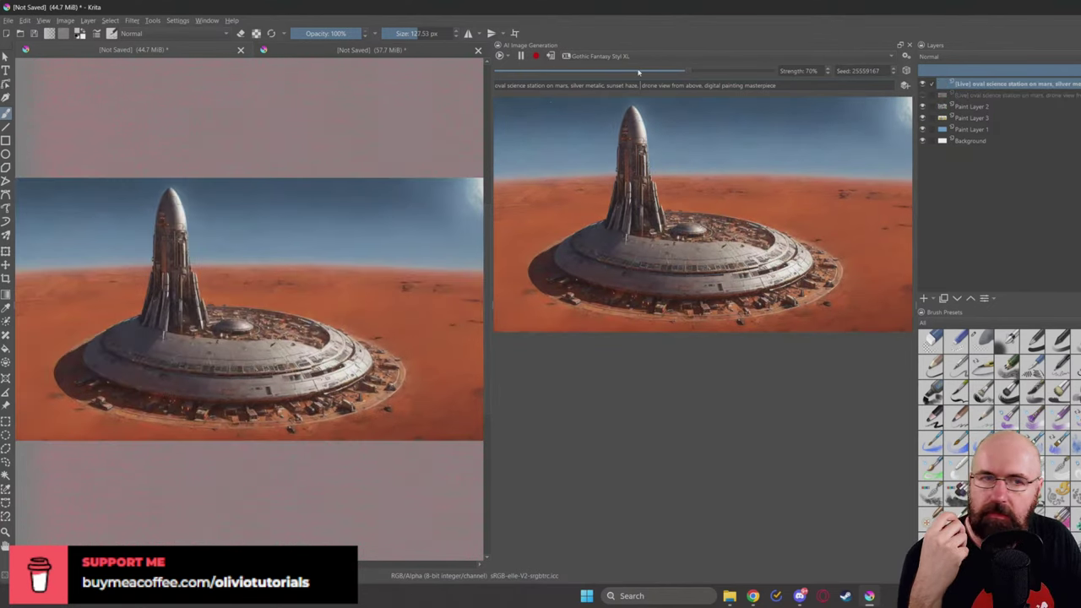
pyautogui.click(921, 85)
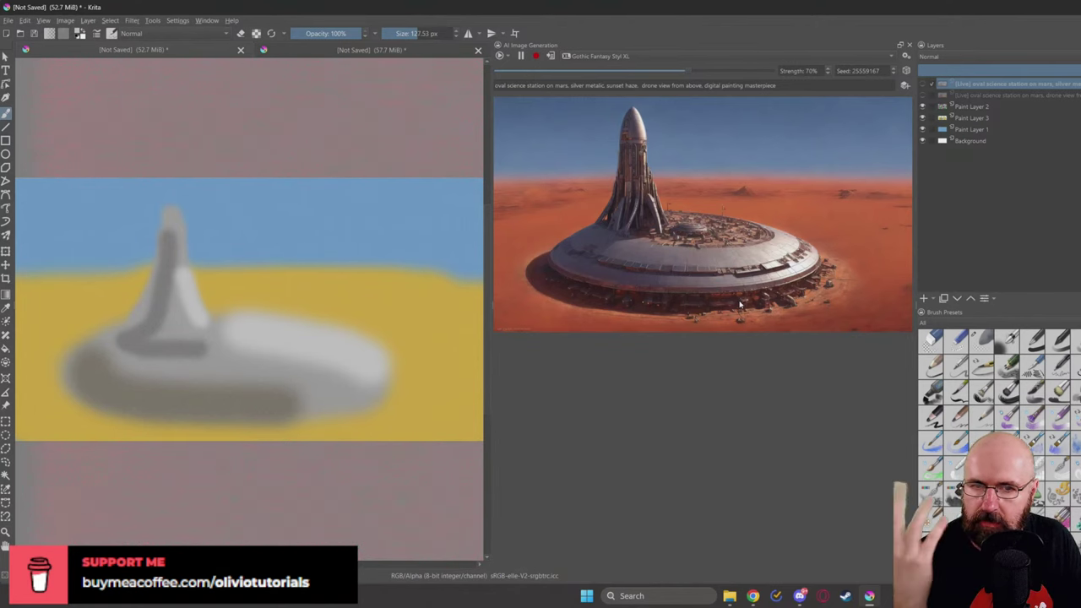
# Step: Take seed 25559168, keep the variant as a hidden layer, widen the canvas and pause live updates
pyautogui.click(896, 68)
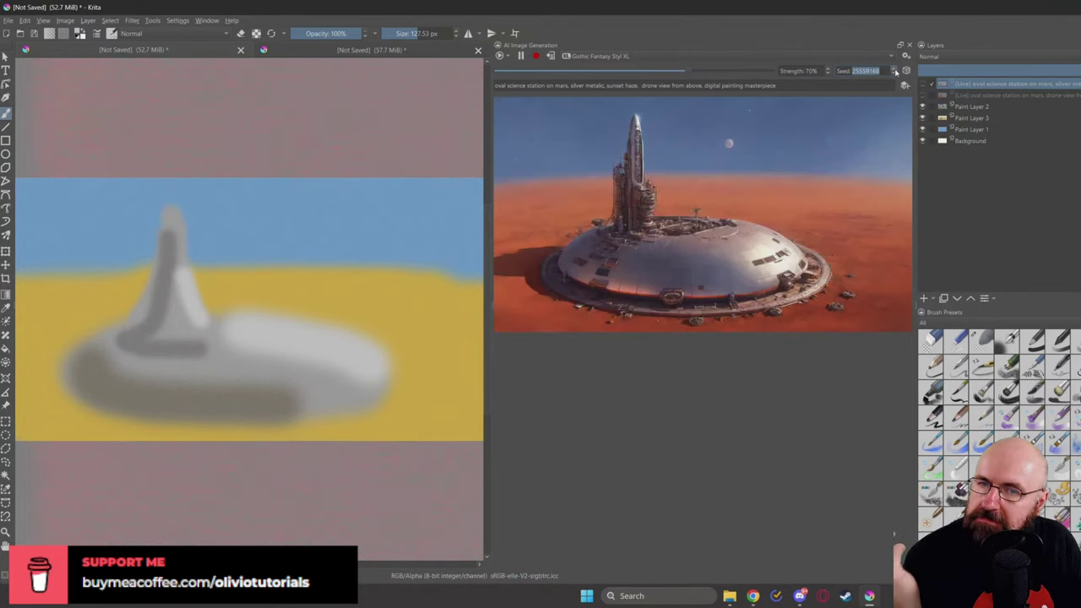
pyautogui.click(551, 56)
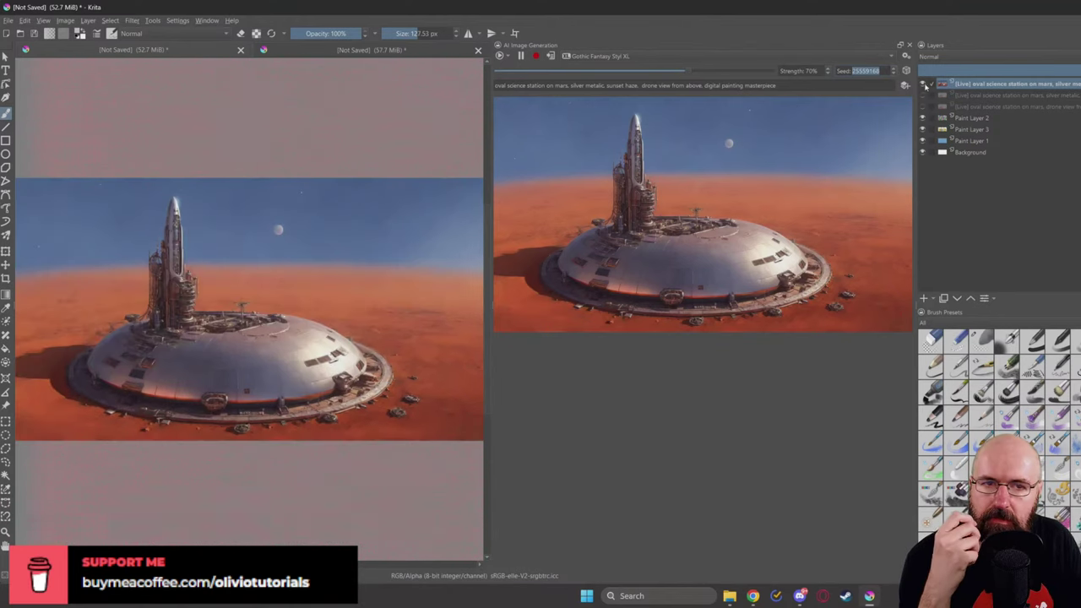
pyautogui.click(924, 85)
pyautogui.moveTo(488, 291); pyautogui.dragTo(832, 278)
pyautogui.click(840, 56)
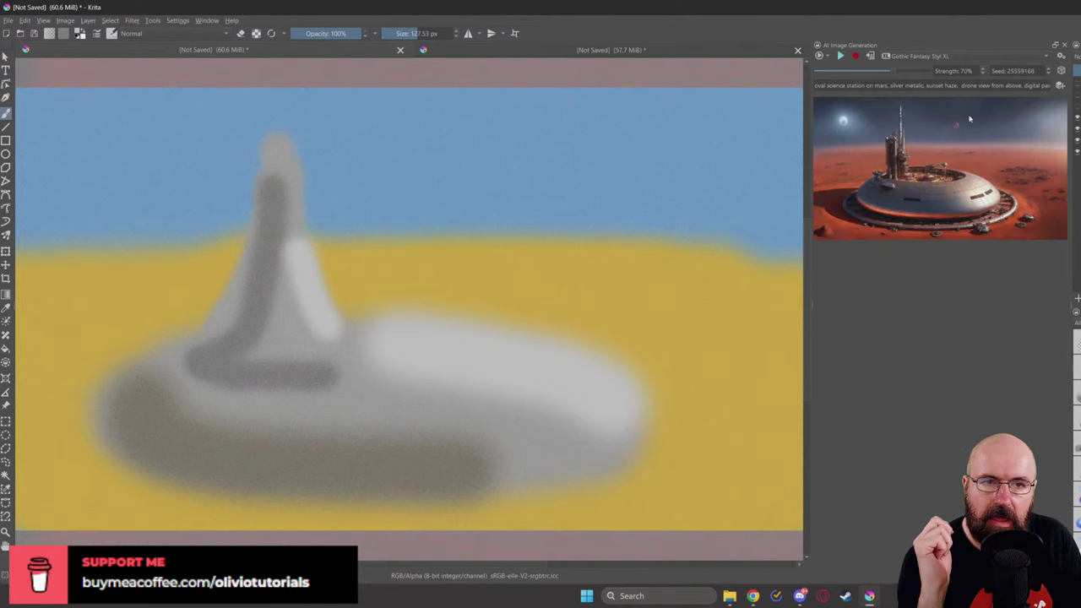
# Step: Apply the current Mars station render to the canvas and switch to Chrome's Midjourney images window
pyautogui.click(869, 55)
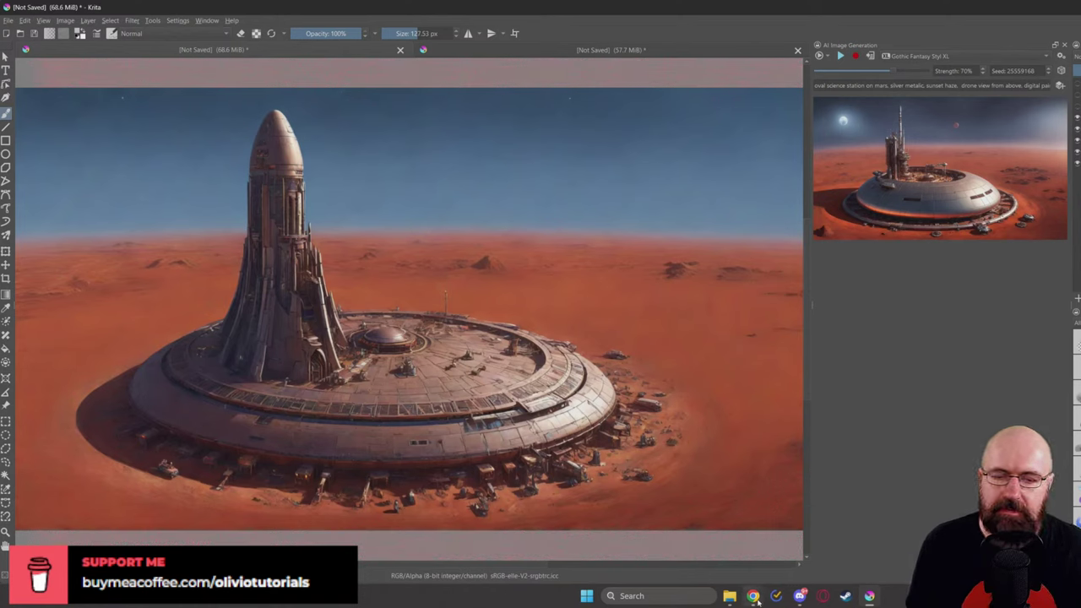
pyautogui.click(754, 597)
pyautogui.click(740, 563)
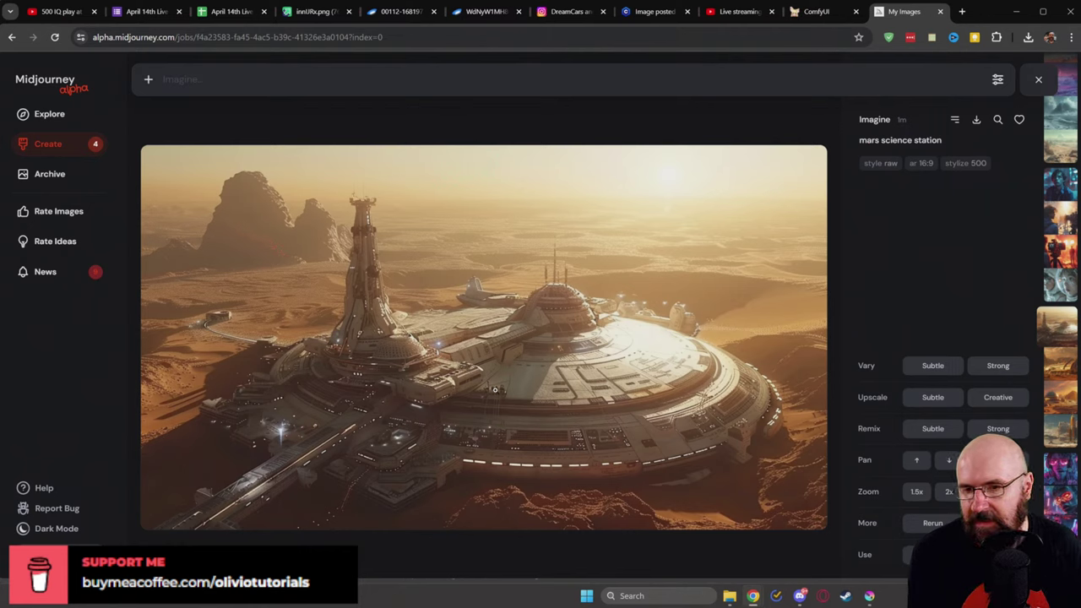
# Step: Browse earlier Midjourney generations, previewing the astronaut children and astronaut sci-fi landscape images
pyautogui.click(212, 122)
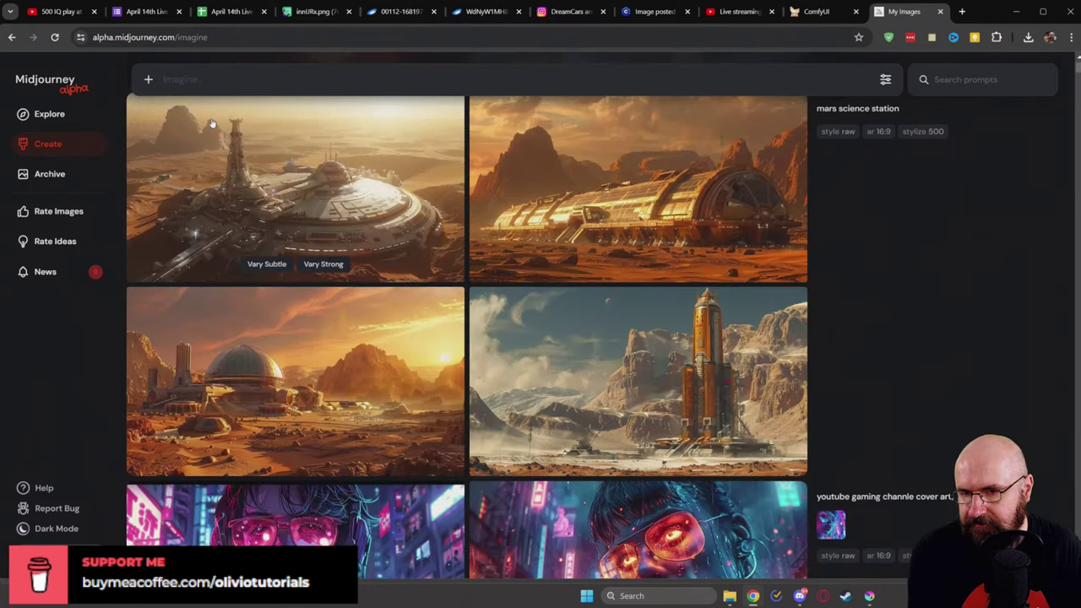
pyautogui.scroll(2, 514, 323)
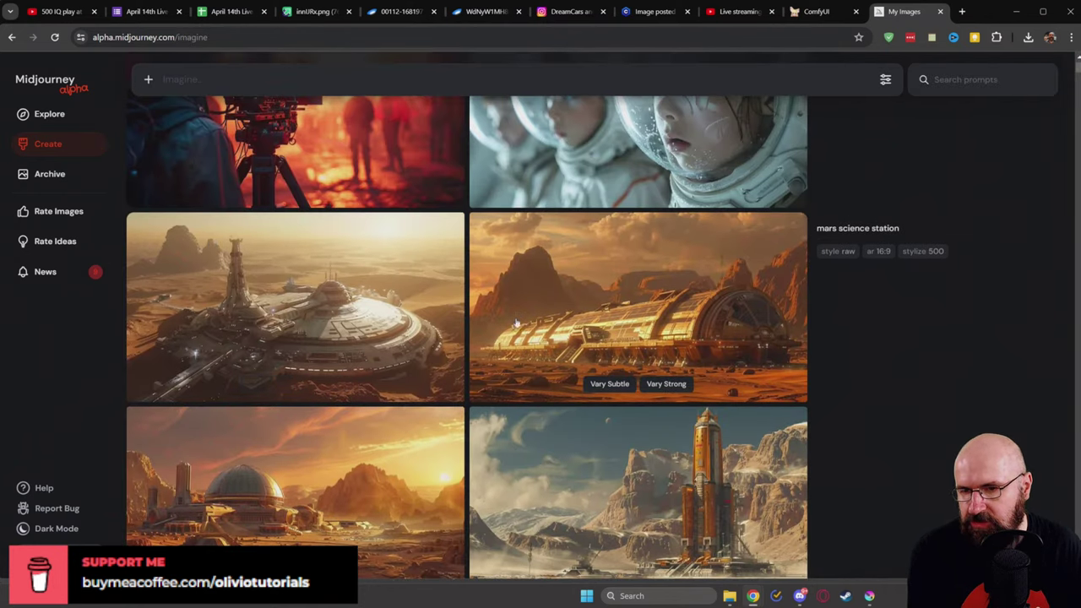
pyautogui.scroll(3, 517, 321)
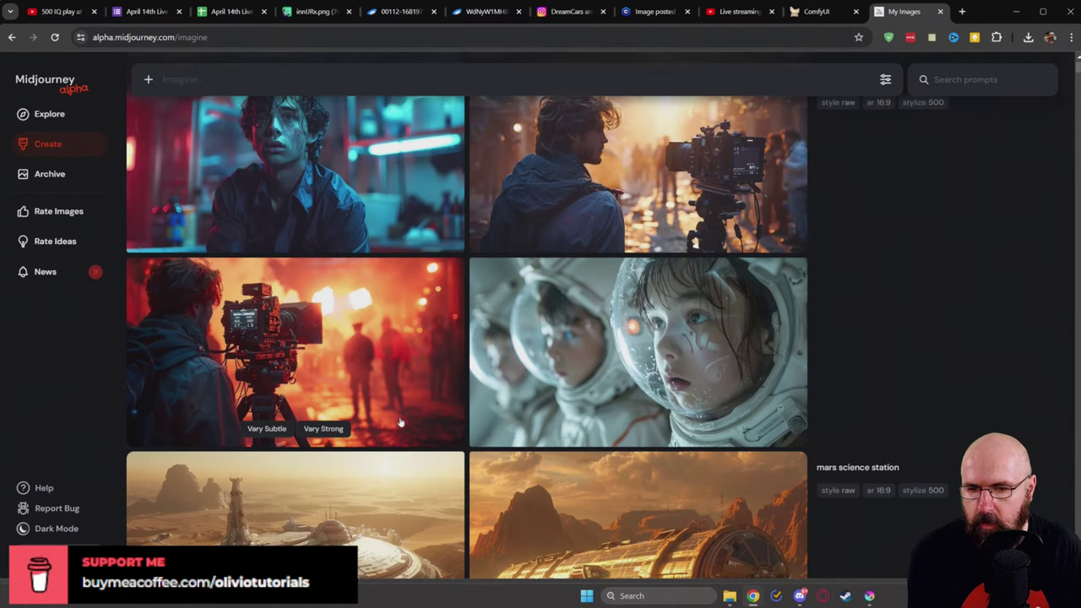
pyautogui.scroll(2, 428, 401)
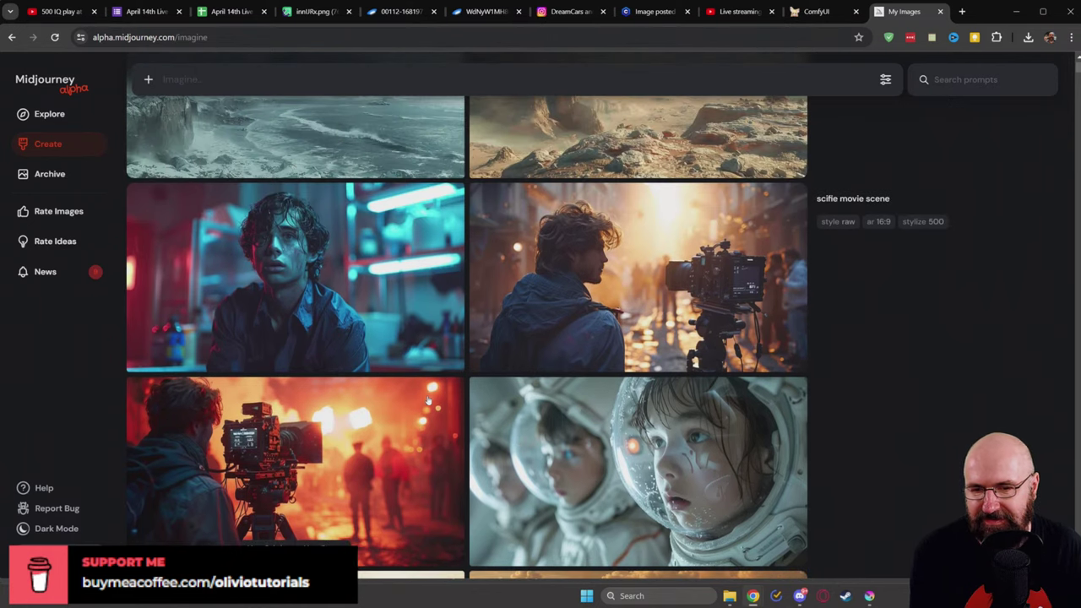
pyautogui.click(585, 460)
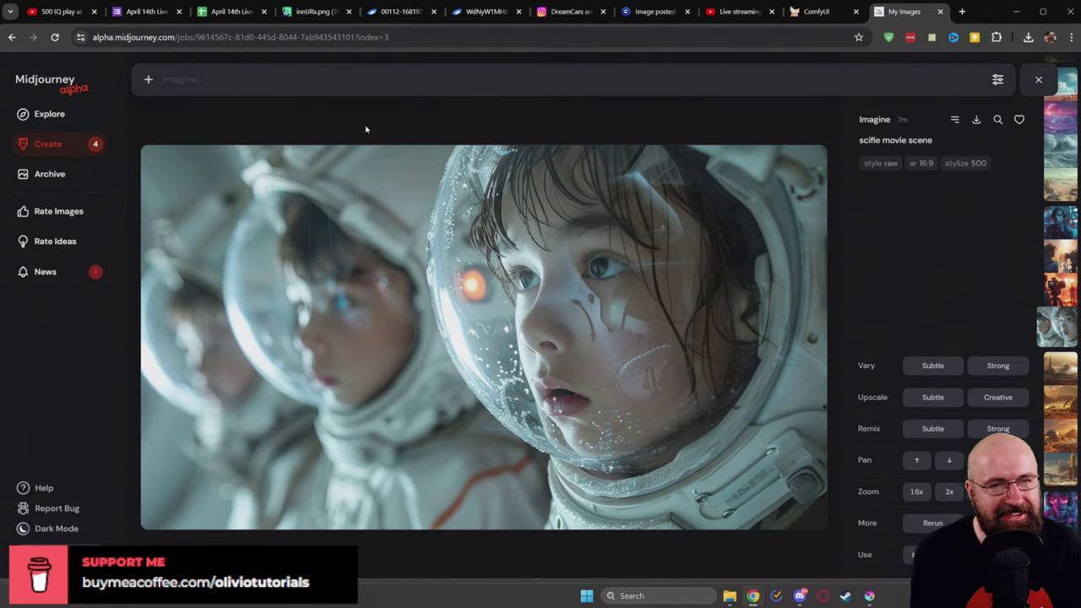
pyautogui.press('Escape')
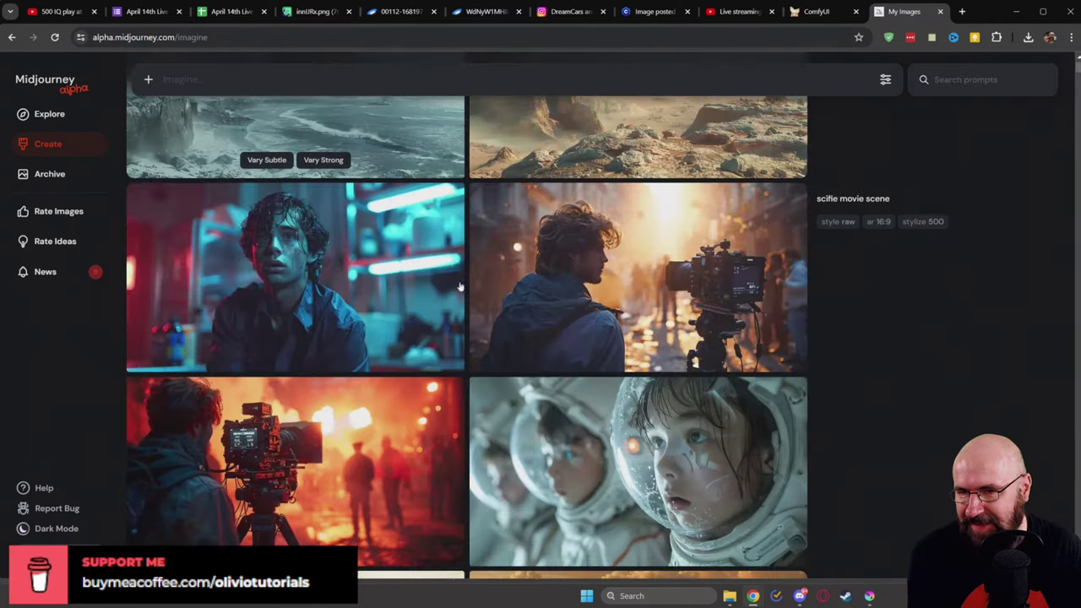
pyautogui.scroll(10, 456, 338)
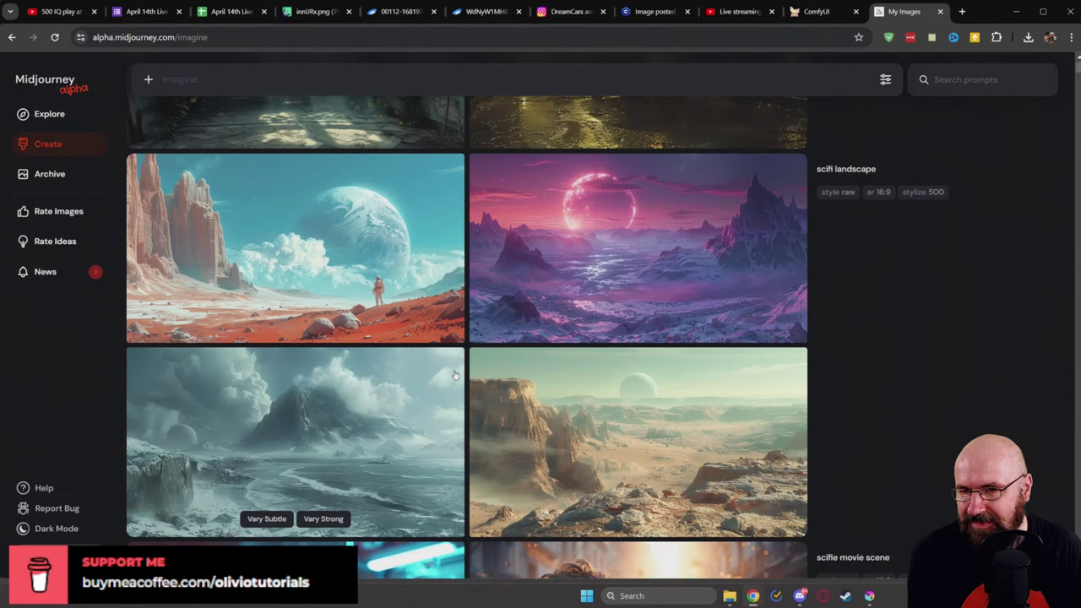
pyautogui.click(422, 287)
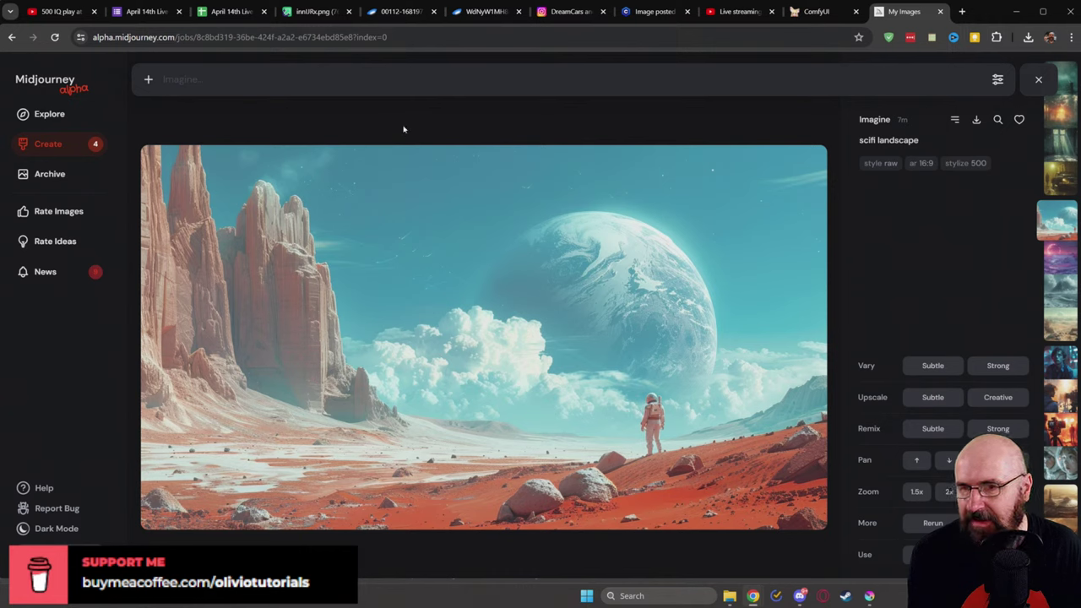
pyautogui.press('Escape')
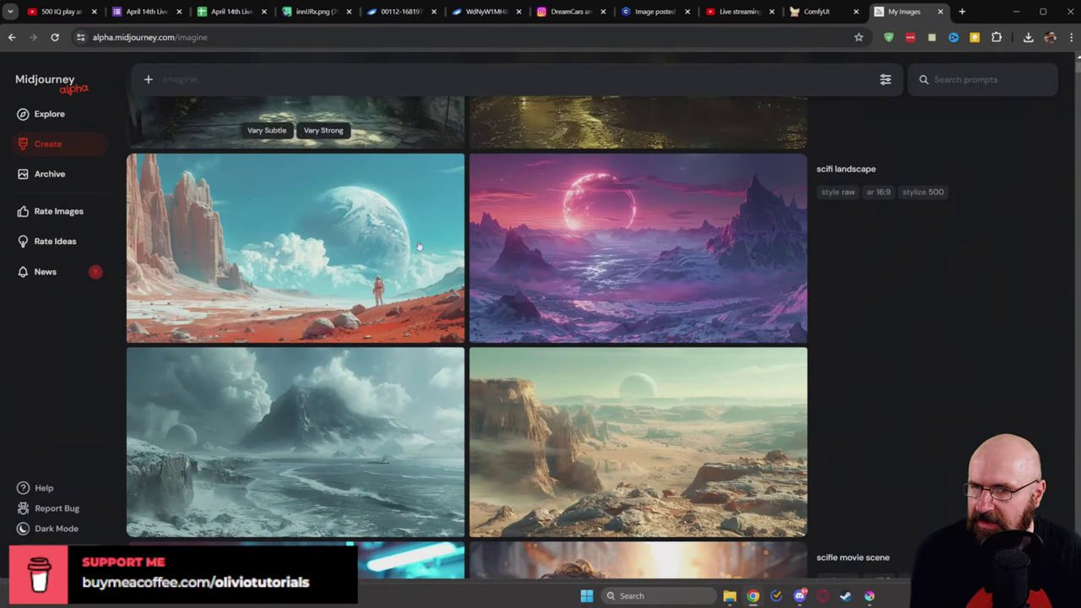
# Step: Open the misty staircase 'cinematic scene' image full size, then return to Krita
pyautogui.scroll(4, 442, 370)
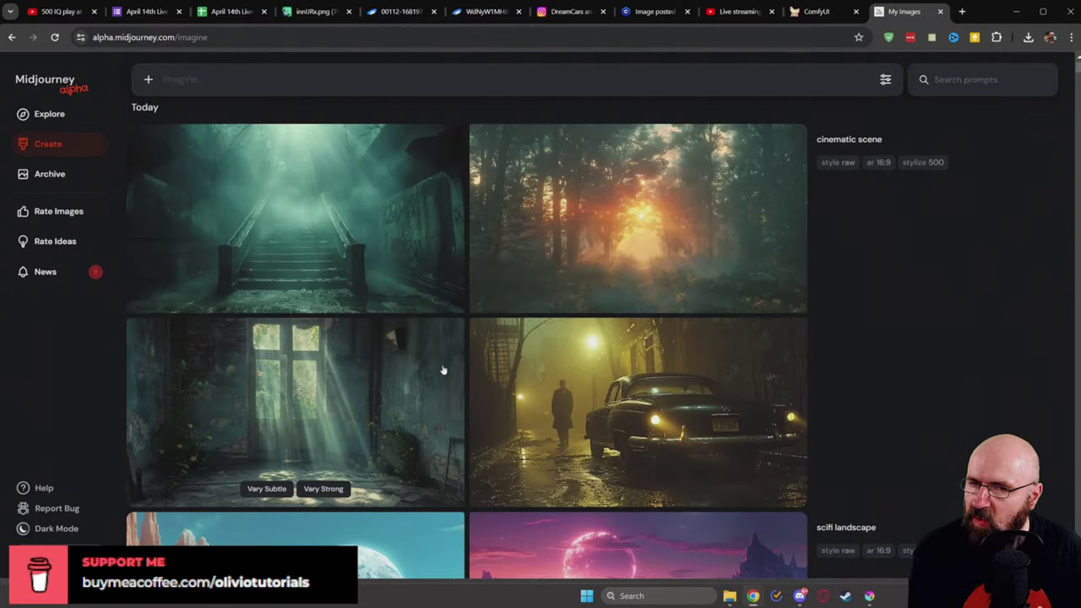
pyautogui.click(363, 234)
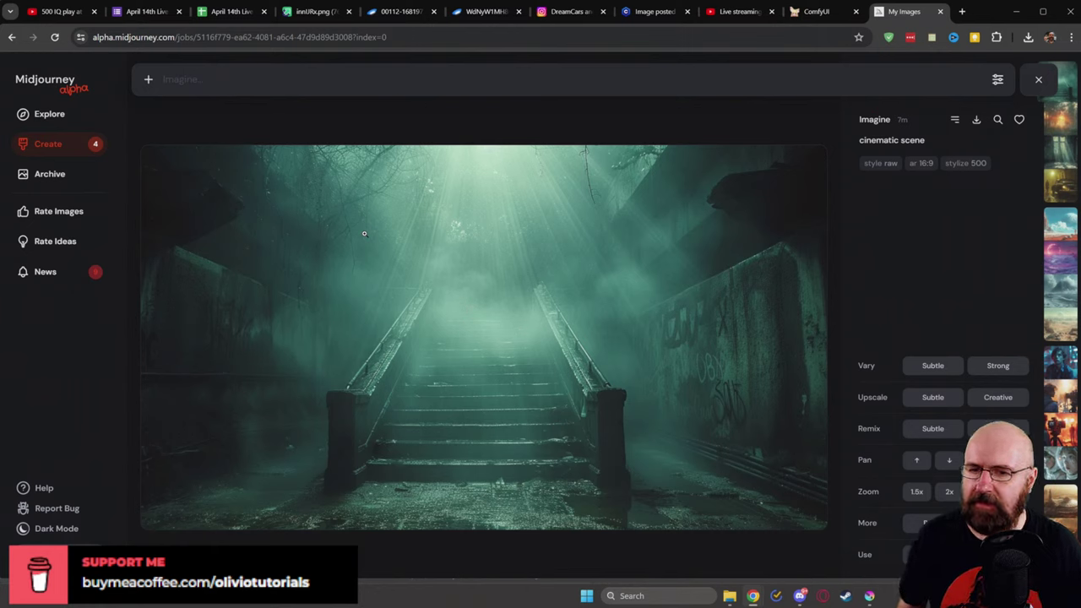
pyautogui.click(870, 596)
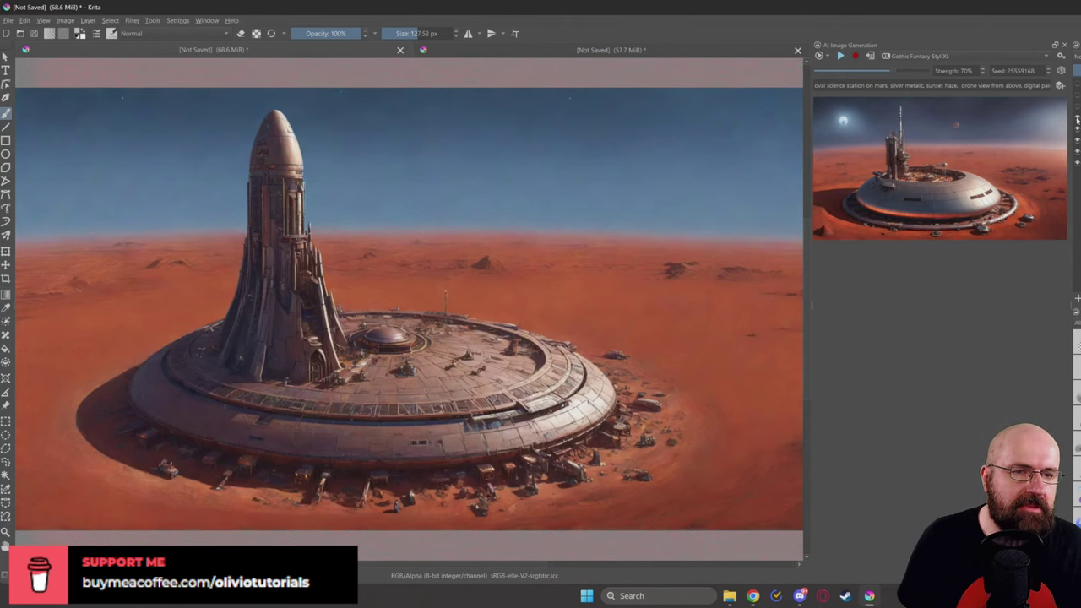
# Step: Hide the top render, sketch and blue background layers, leaving the domed station render visible
pyautogui.click(1077, 120)
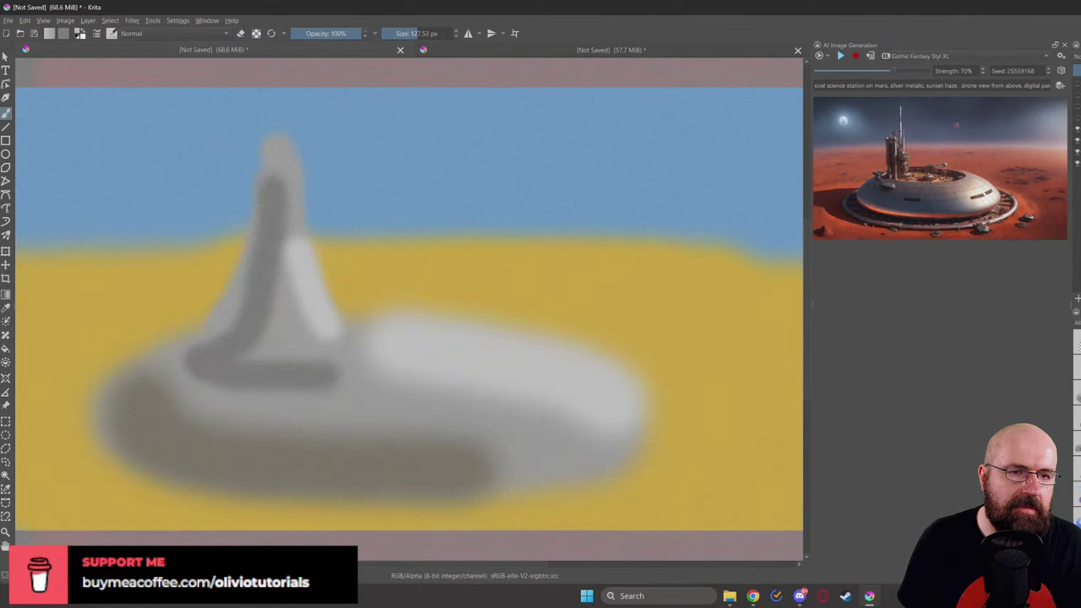
pyautogui.click(1076, 134)
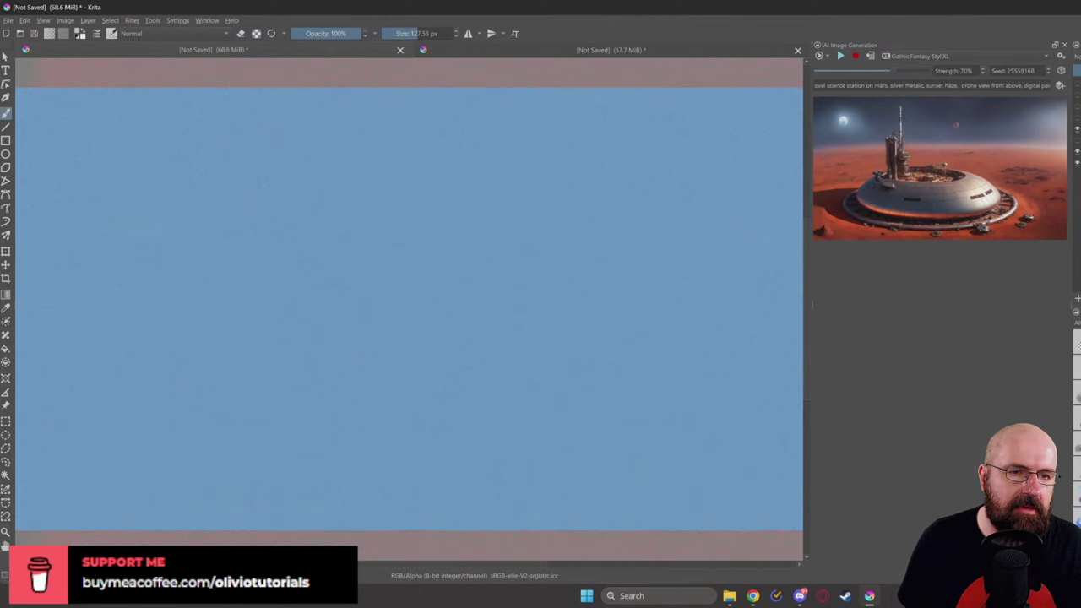
pyautogui.click(1076, 156)
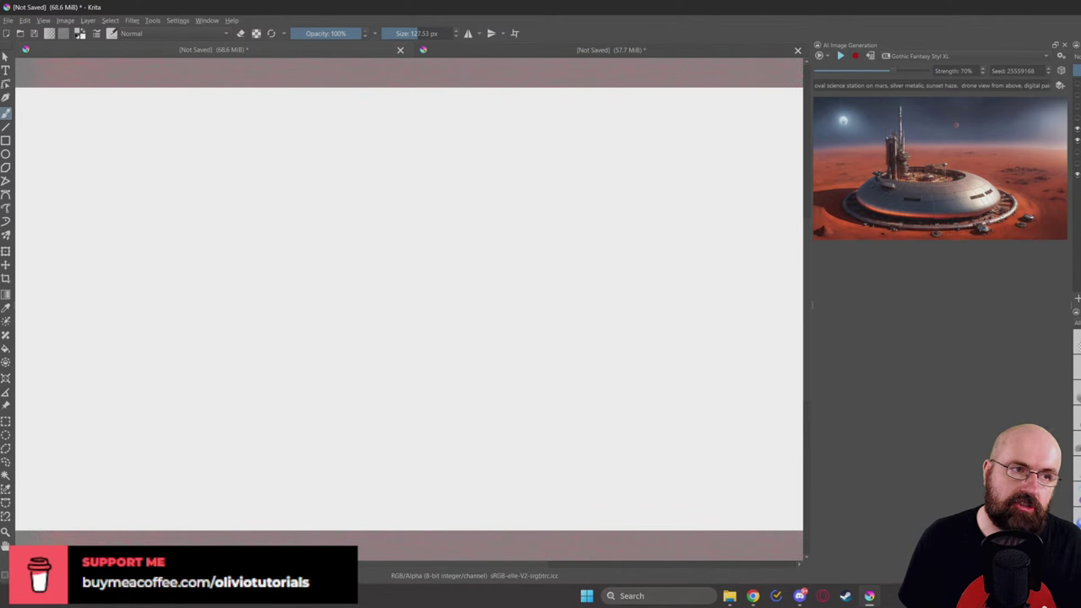
pyautogui.click(1076, 88)
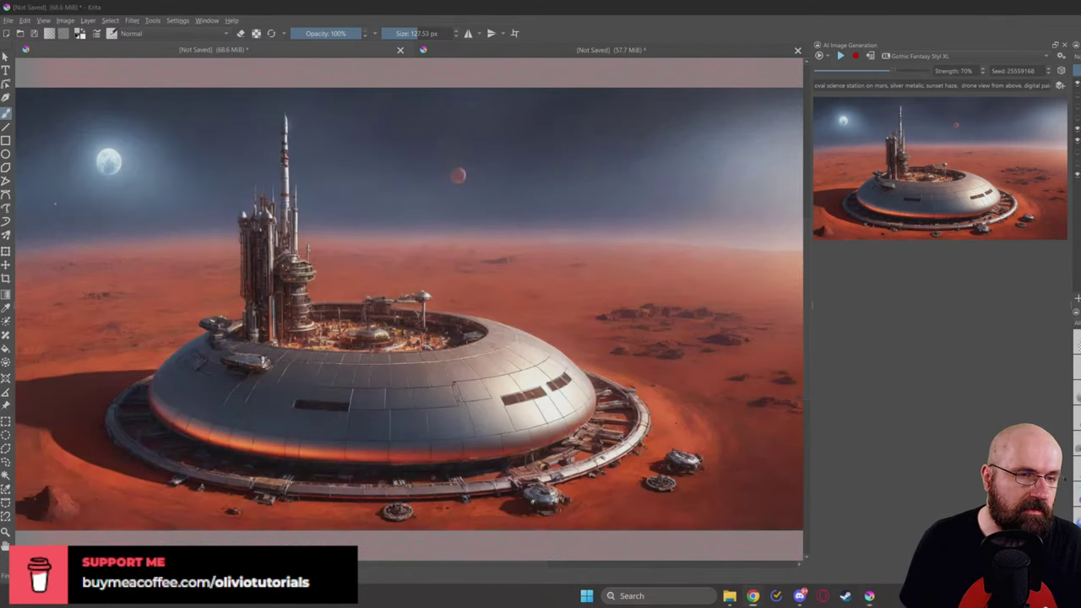
pyautogui.click(1076, 88)
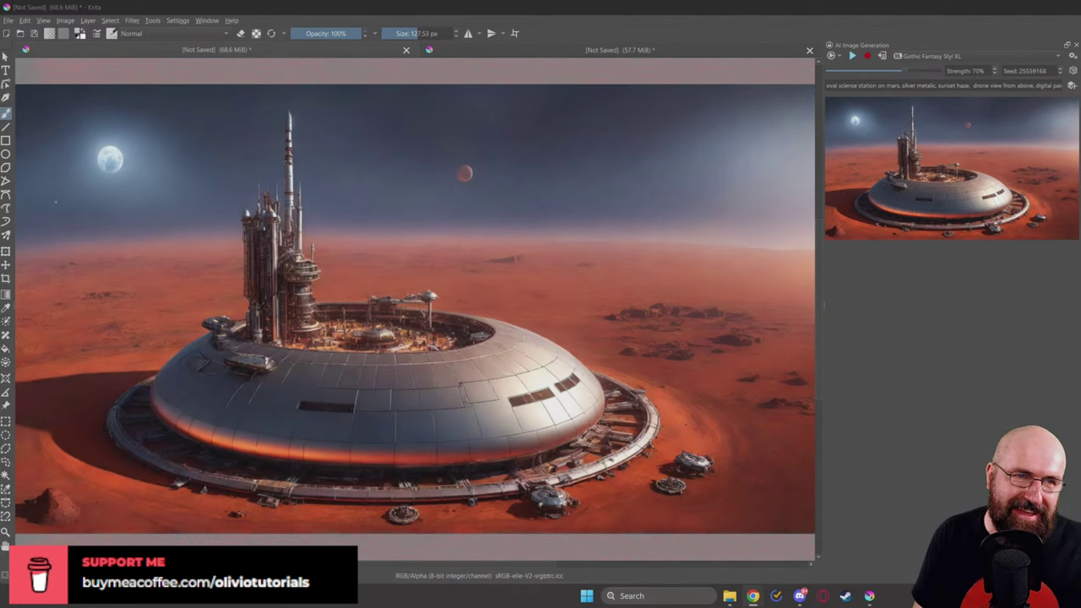
# Step: Undo to a blank canvas and replace the live prompt with 'abandoned hotel lobby'
pyautogui.hotkey('ctrl', 'z')
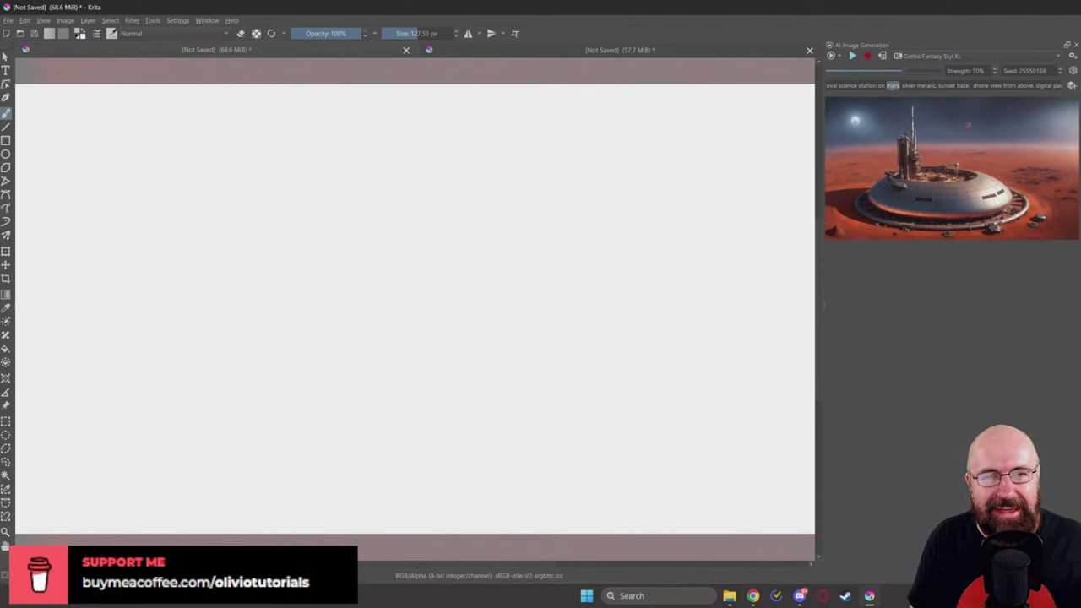
pyautogui.tripleClick(894, 86)
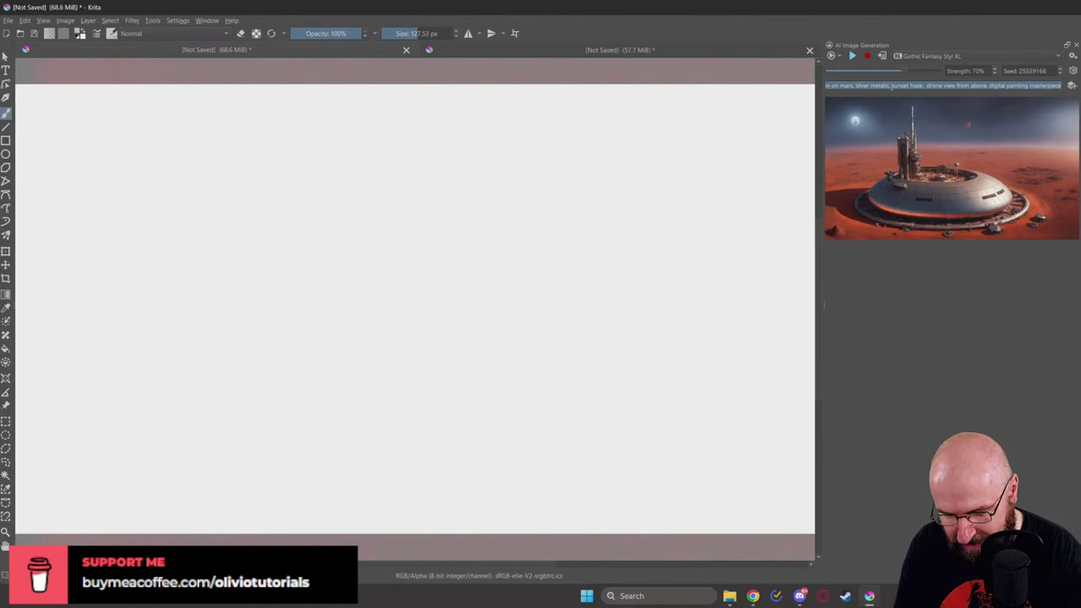
pyautogui.write('a')
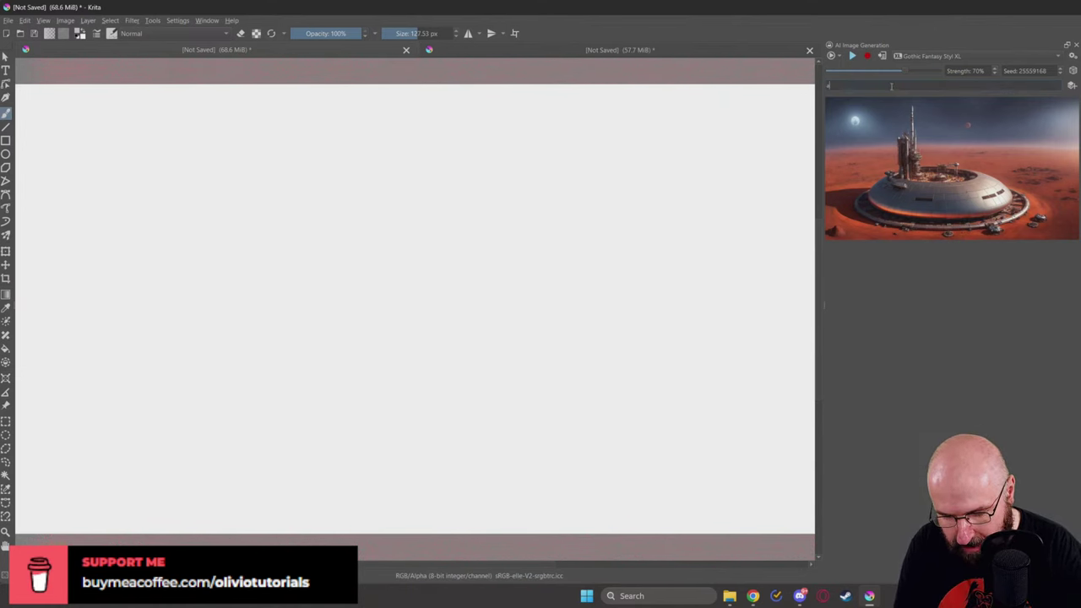
pyautogui.write('bandoned hotel')
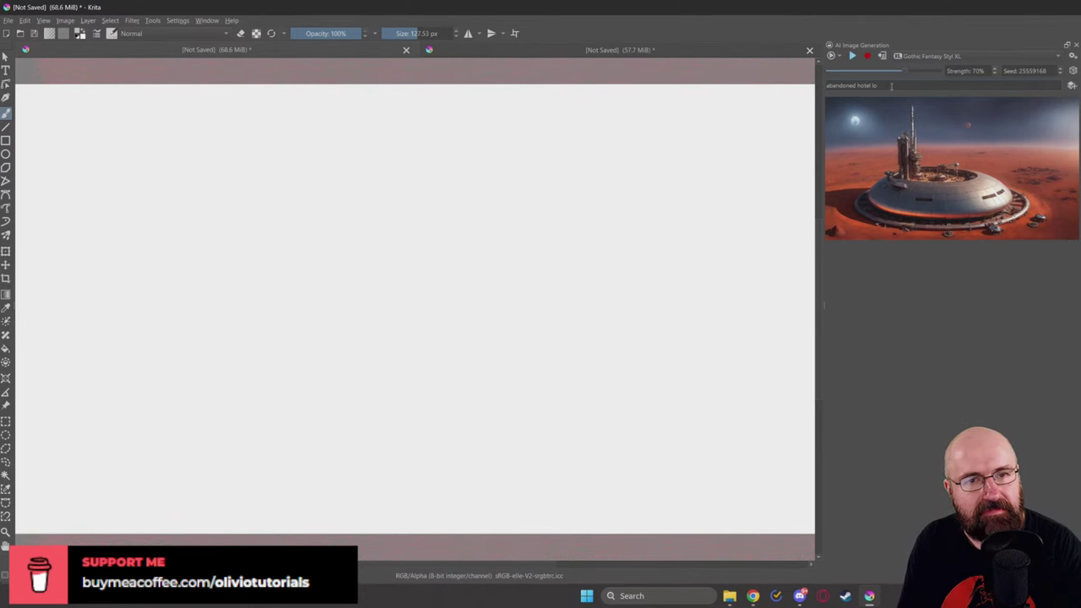
pyautogui.write(' lobby')
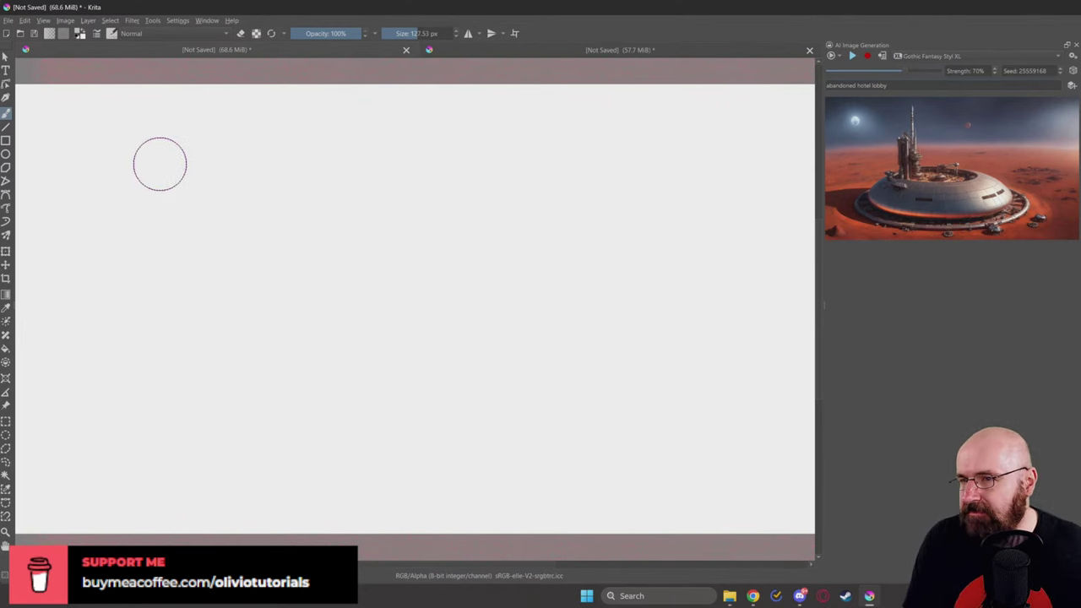
# Step: Pick teal, enlarge the brush to about 276 px, and flood-fill the blank canvas teal
pyautogui.rightClick(158, 166)
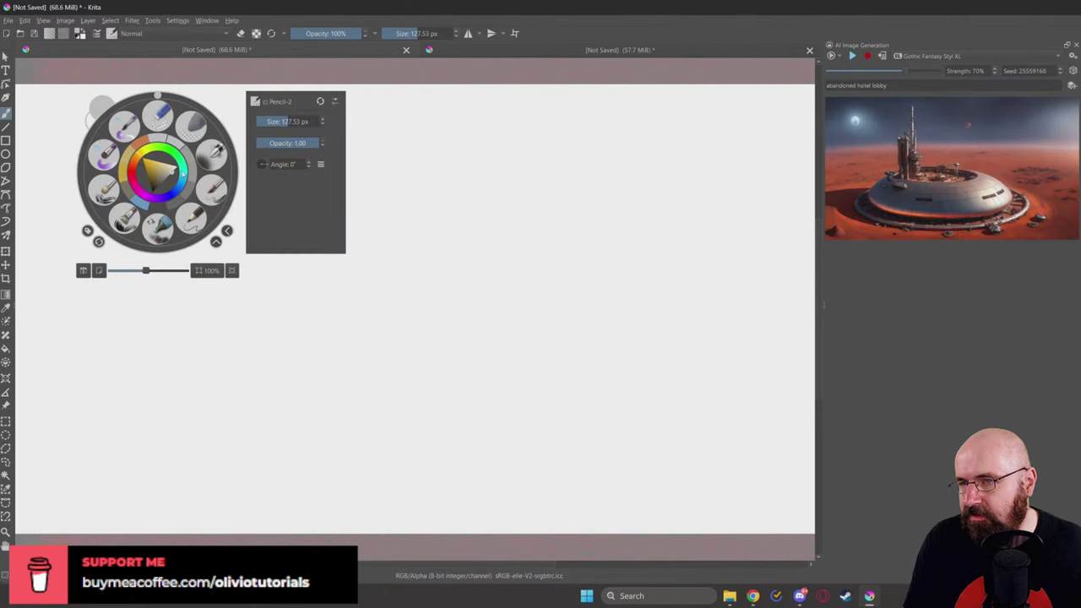
pyautogui.moveTo(184, 179); pyautogui.dragTo(166, 169)
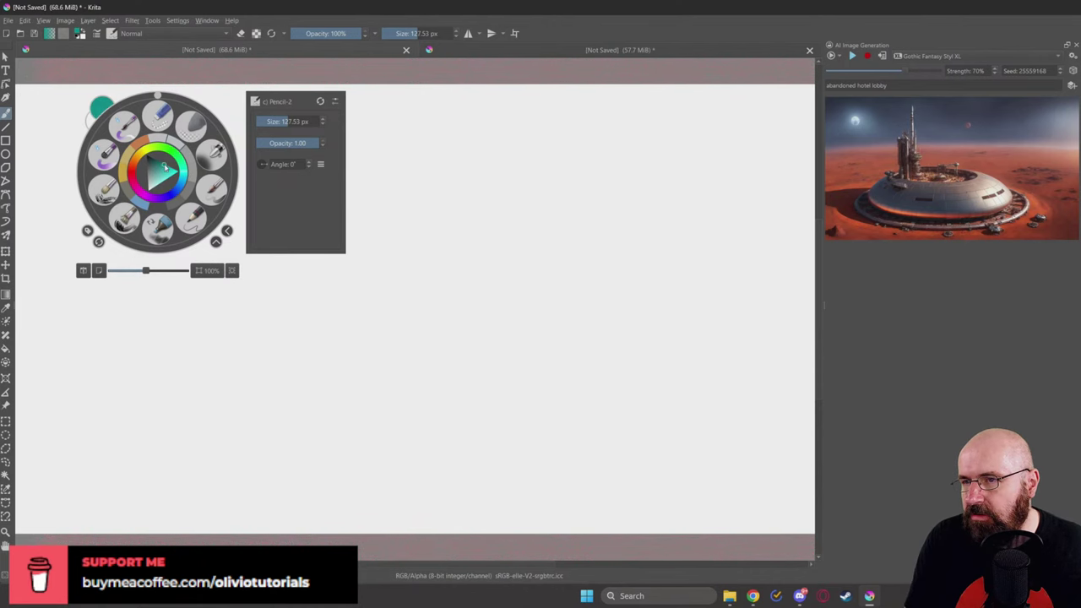
pyautogui.moveTo(285, 121); pyautogui.dragTo(297, 120)
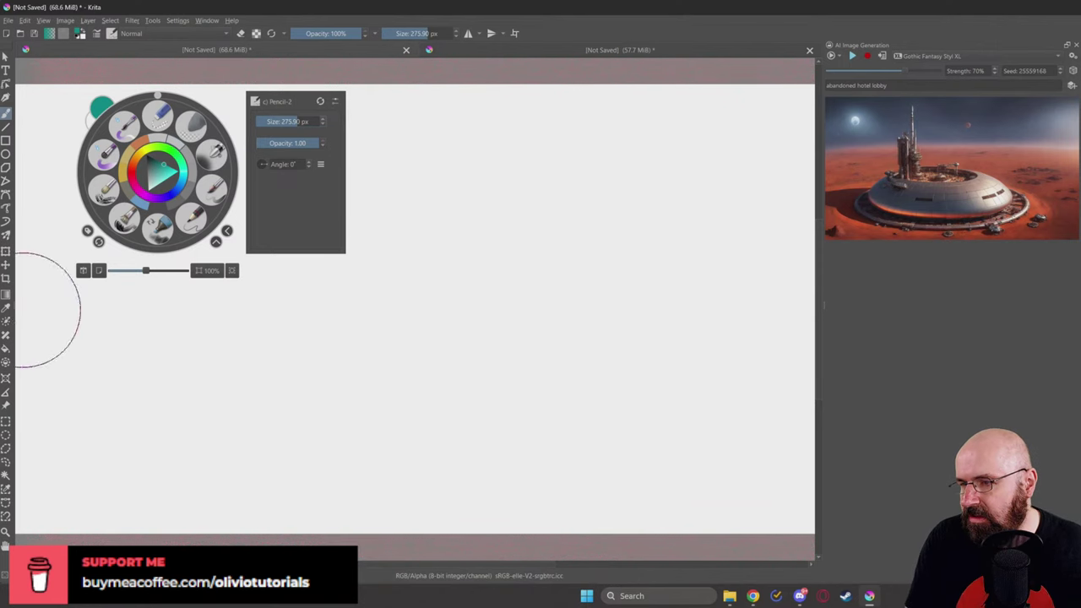
pyautogui.click(5, 348)
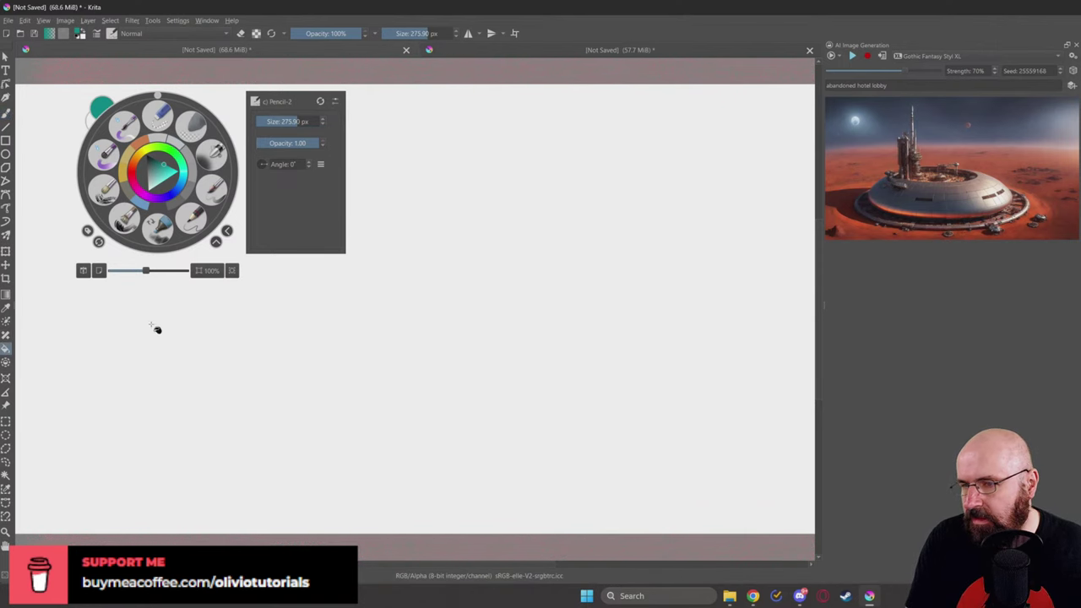
pyautogui.click(155, 327)
pyautogui.click(179, 331)
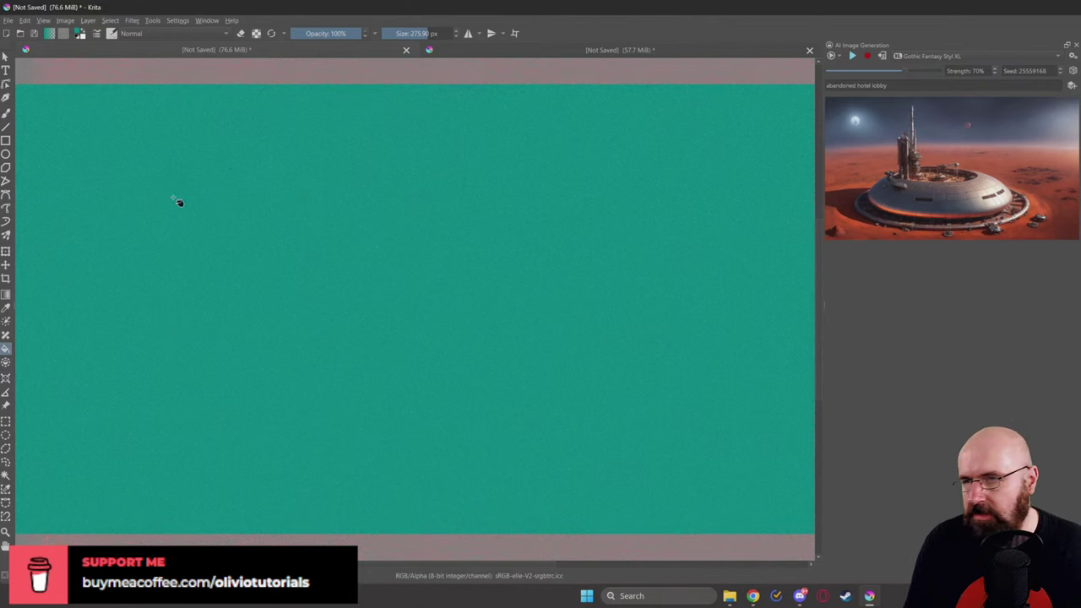
# Step: With the brush tool, pick a dark teal colour and set the brush size to about 108 px
pyautogui.press('b')
pyautogui.rightClick(334, 217)
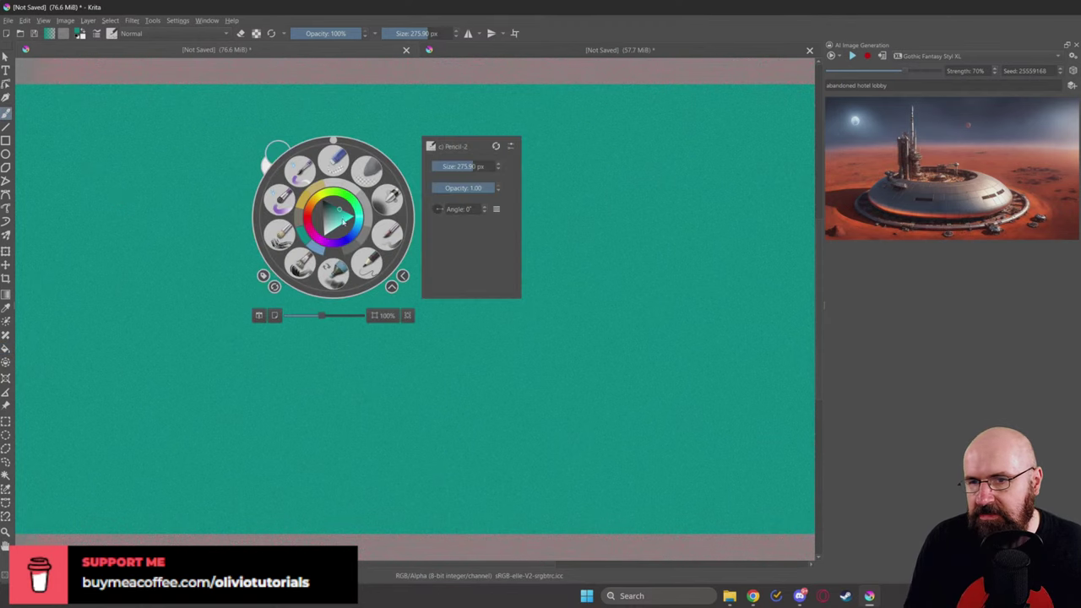
pyautogui.click(332, 210)
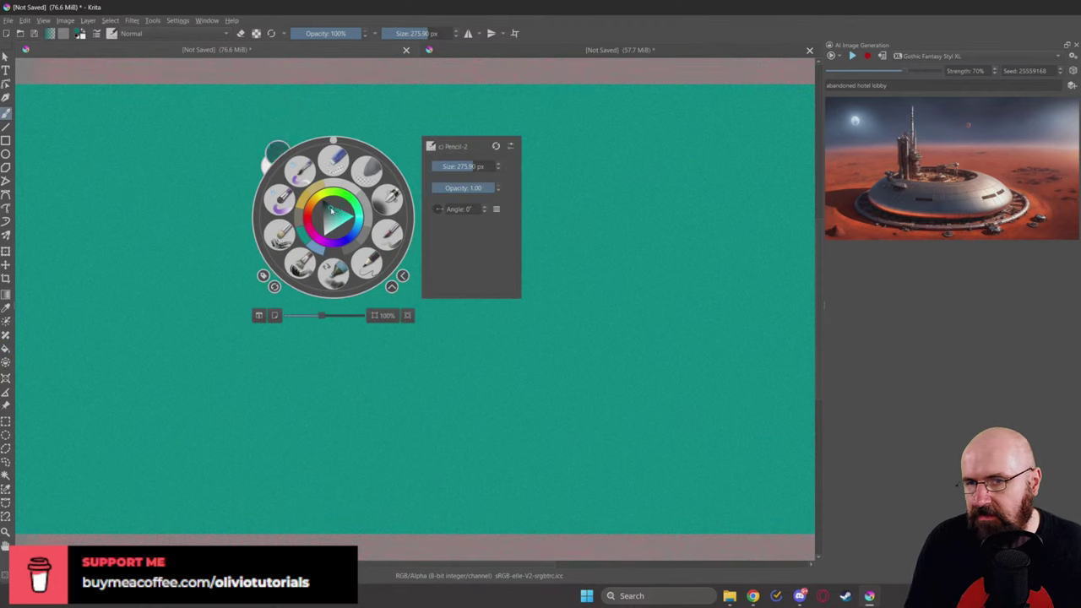
pyautogui.click(362, 222)
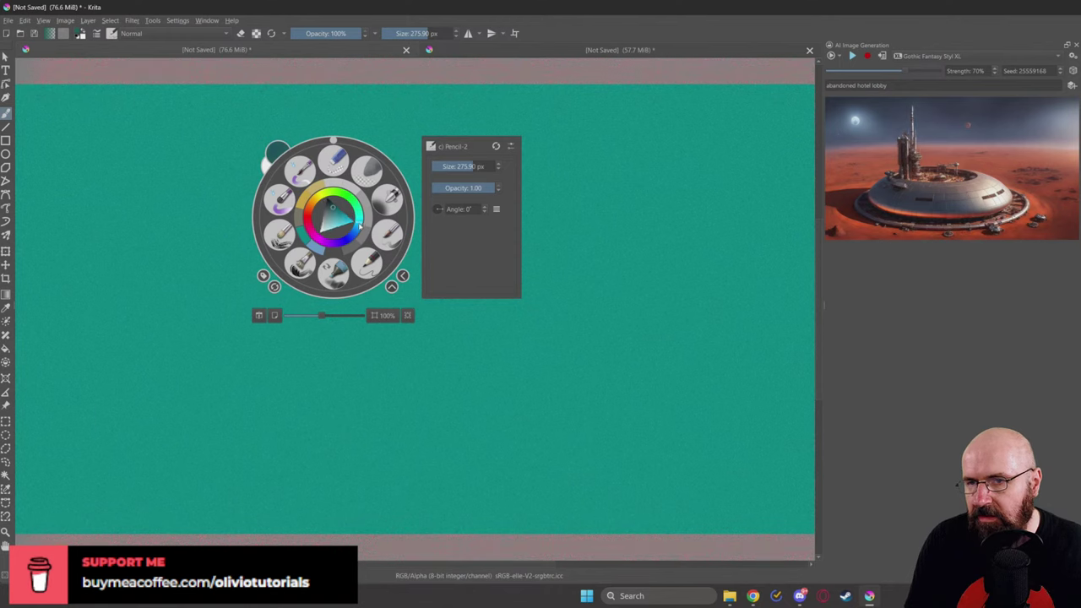
pyautogui.moveTo(433, 167); pyautogui.dragTo(463, 166)
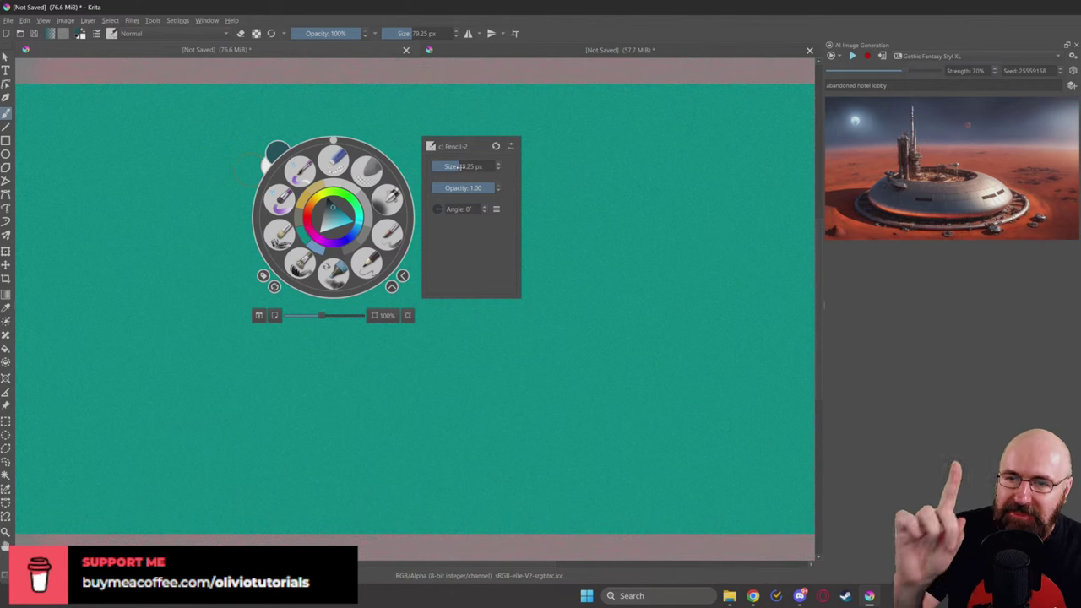
pyautogui.moveTo(460, 167); pyautogui.dragTo(461, 167)
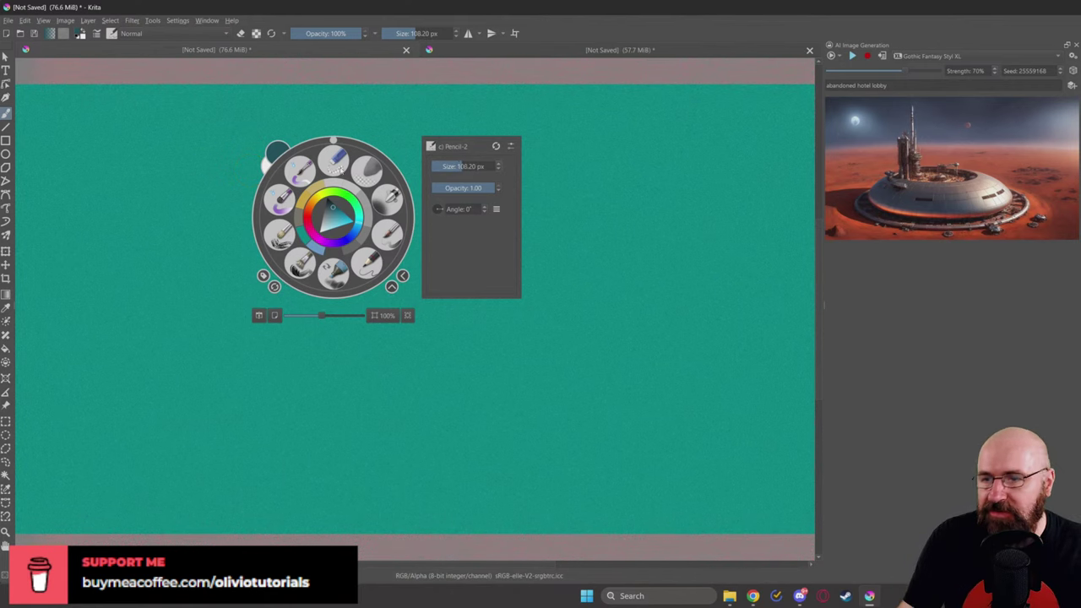
pyautogui.click(193, 224)
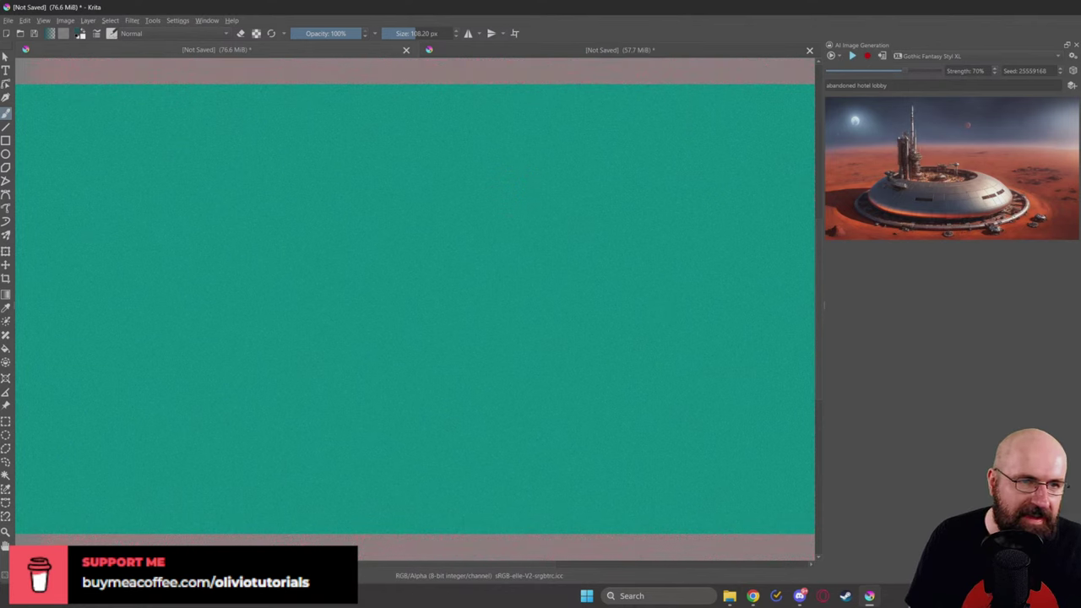
# Step: Switch the colour to black and set the brush to 6.64 px, undoing a test loop
pyautogui.rightClick(469, 225)
pyautogui.click(465, 214)
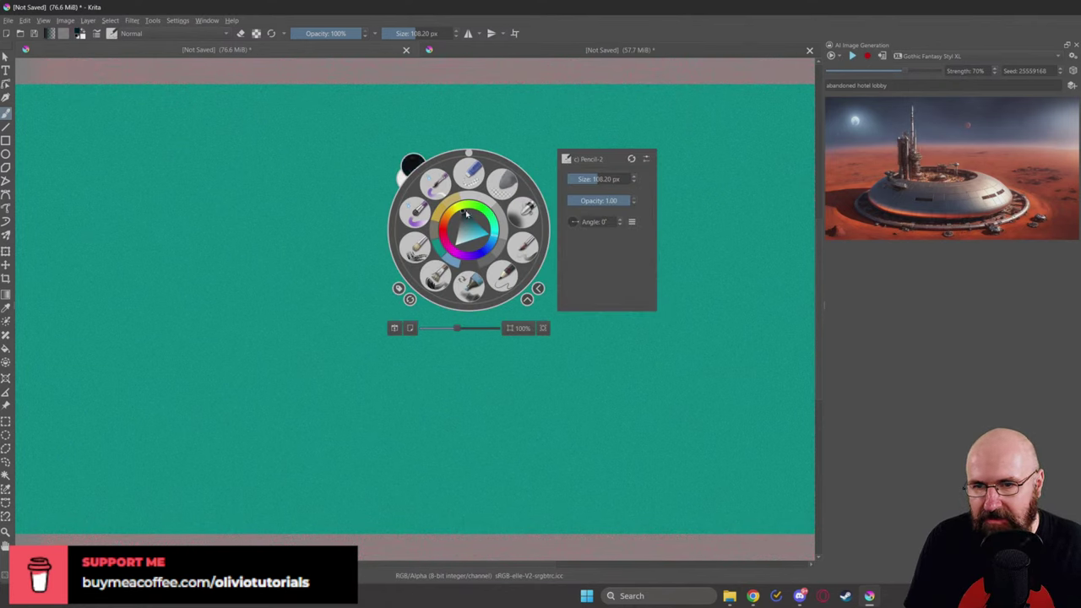
pyautogui.moveTo(593, 179); pyautogui.dragTo(571, 179)
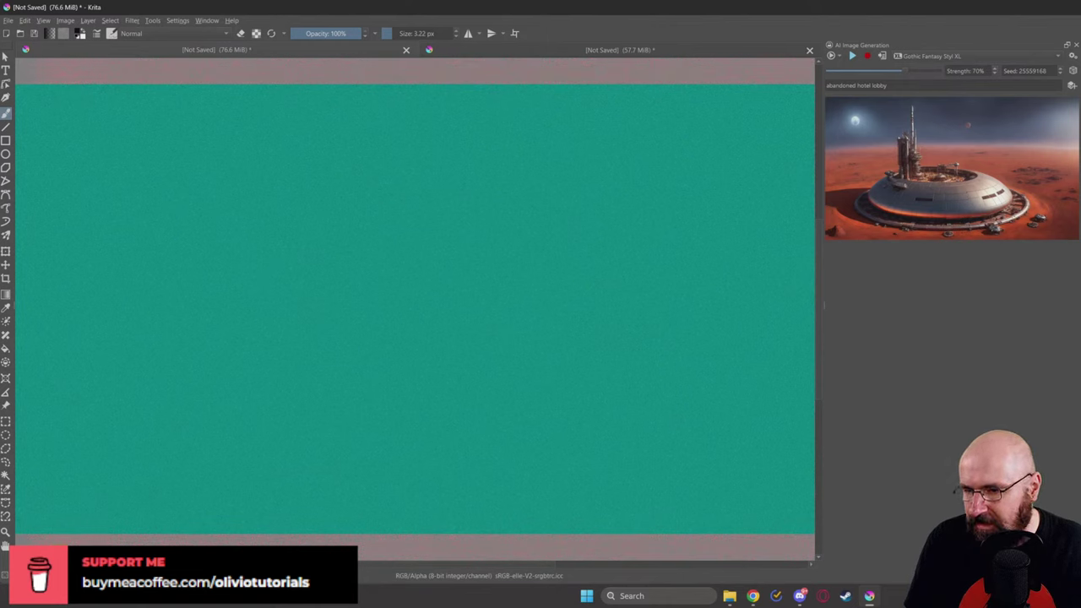
pyautogui.moveTo(461, 427)
pyautogui.mouseDown()
pyautogui.moveTo(399, 429)
pyautogui.moveTo(409, 380)
pyautogui.mouseUp()
pyautogui.hotkey('ctrl', 'z')
pyautogui.rightClick(399, 320)
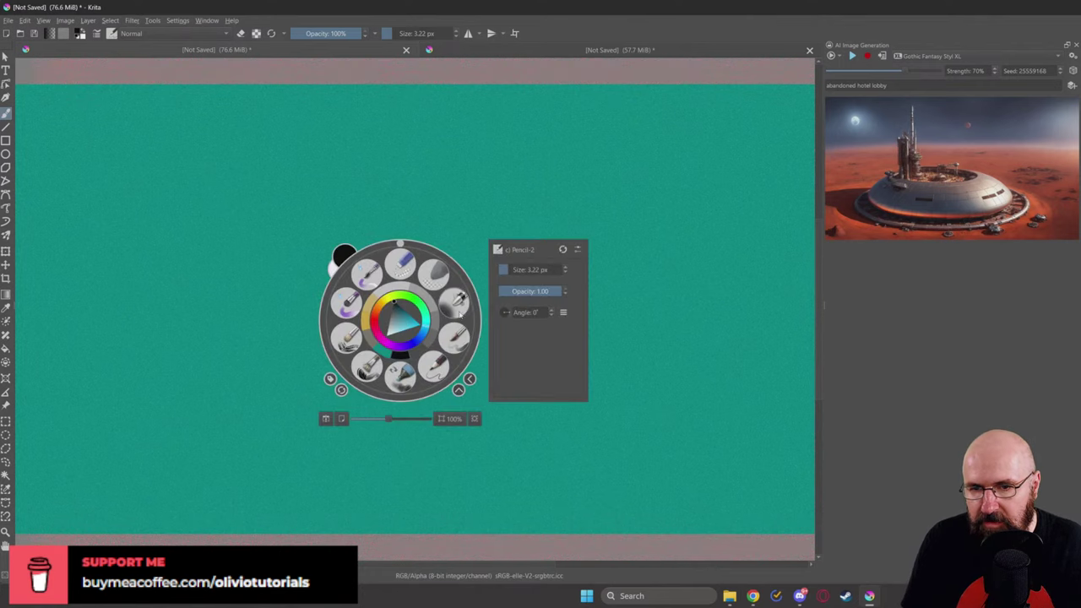
pyautogui.moveTo(505, 270); pyautogui.dragTo(513, 271)
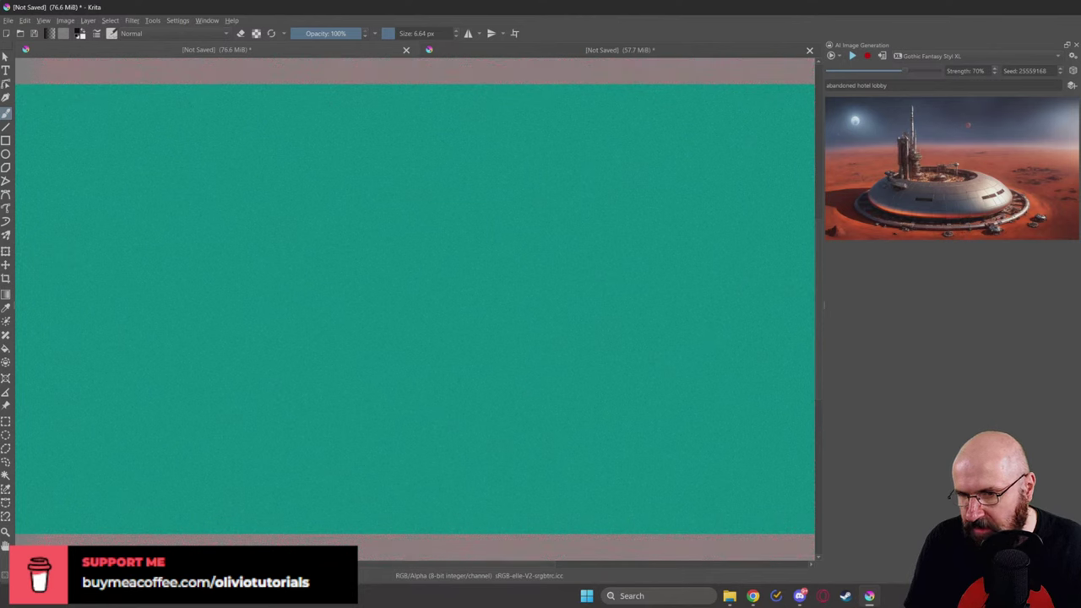
# Step: Draw the floor, back wall and ceiling perspective lines of the room
pyautogui.moveTo(285, 366); pyautogui.dragTo(17, 515)
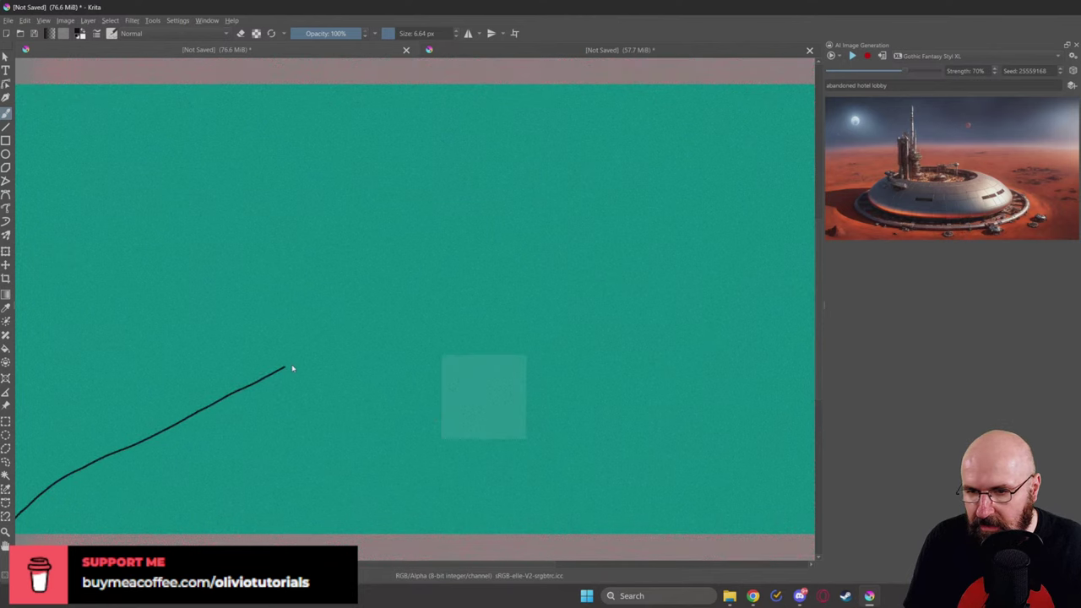
pyautogui.moveTo(287, 367)
pyautogui.mouseDown()
pyautogui.moveTo(597, 371)
pyautogui.moveTo(757, 466)
pyautogui.moveTo(812, 514)
pyautogui.mouseUp()
pyautogui.moveTo(594, 363)
pyautogui.mouseDown()
pyautogui.moveTo(597, 197)
pyautogui.moveTo(813, 85)
pyautogui.mouseUp()
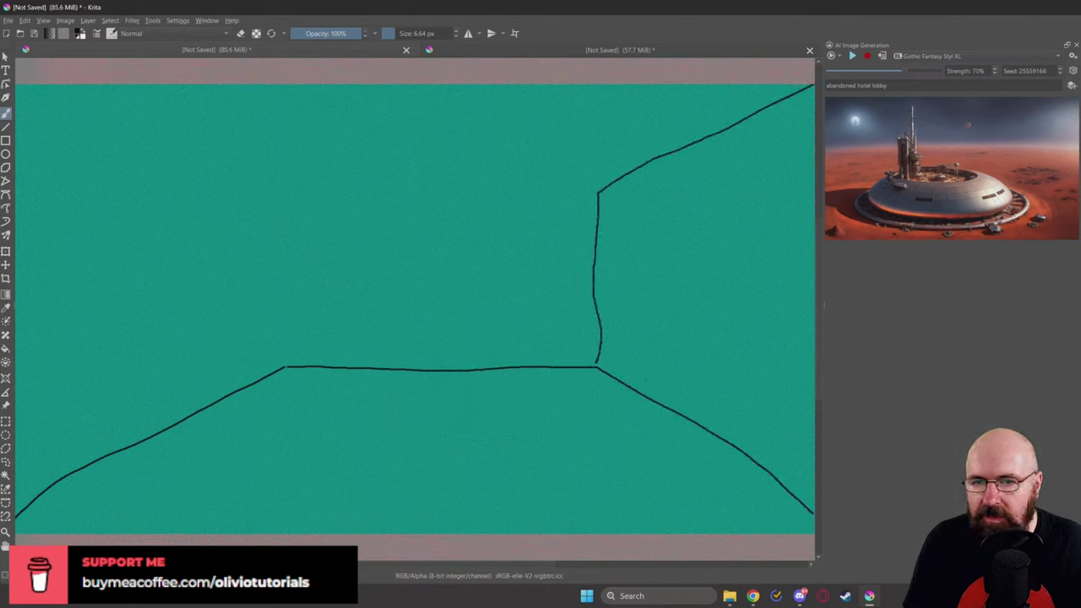
pyautogui.moveTo(595, 190)
pyautogui.mouseDown()
pyautogui.moveTo(285, 198)
pyautogui.moveTo(284, 365)
pyautogui.mouseUp()
pyautogui.moveTo(282, 199)
pyautogui.mouseDown()
pyautogui.moveTo(188, 140)
pyautogui.moveTo(40, 84)
pyautogui.mouseUp()
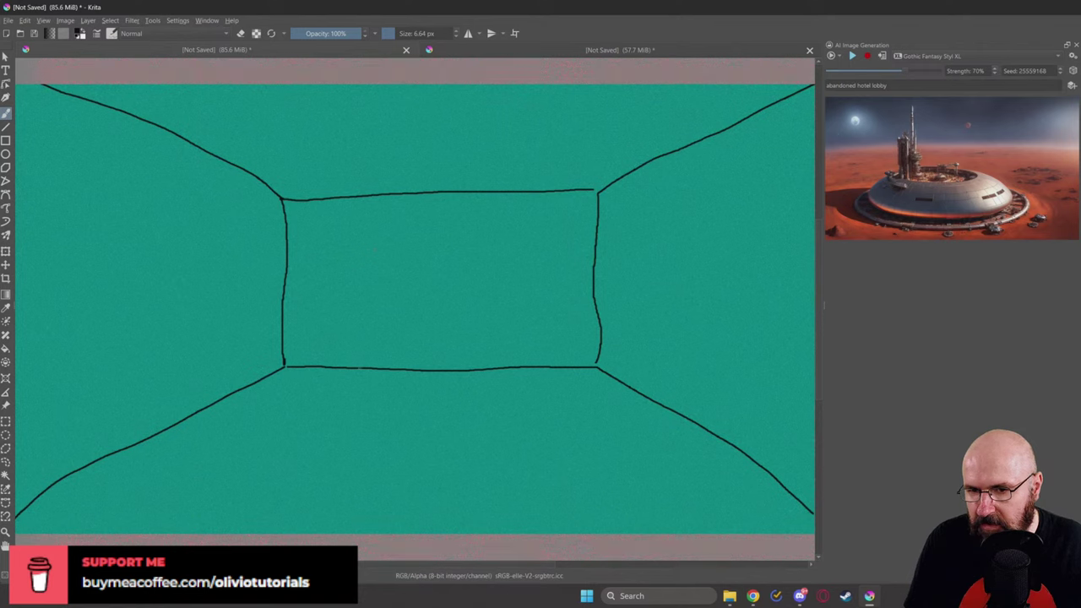
# Step: Sketch the box standing in the middle of the floor with its edges and top
pyautogui.moveTo(360, 369)
pyautogui.mouseDown()
pyautogui.moveTo(326, 438)
pyautogui.moveTo(544, 447)
pyautogui.moveTo(548, 435)
pyautogui.moveTo(508, 374)
pyautogui.mouseUp()
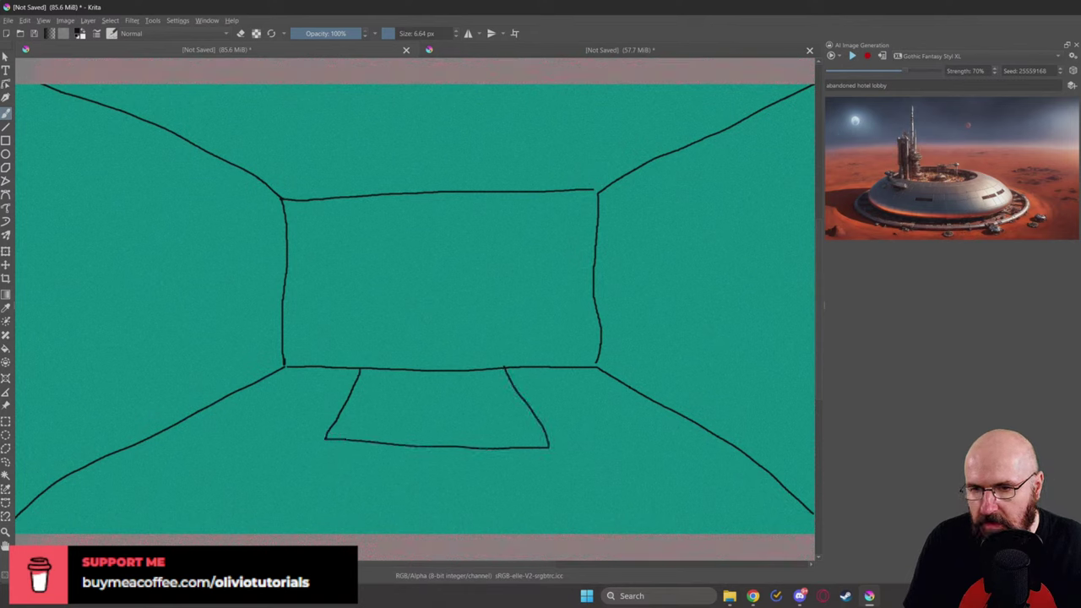
pyautogui.moveTo(358, 366)
pyautogui.mouseDown()
pyautogui.moveTo(359, 284)
pyautogui.moveTo(502, 265)
pyautogui.moveTo(505, 368)
pyautogui.mouseUp()
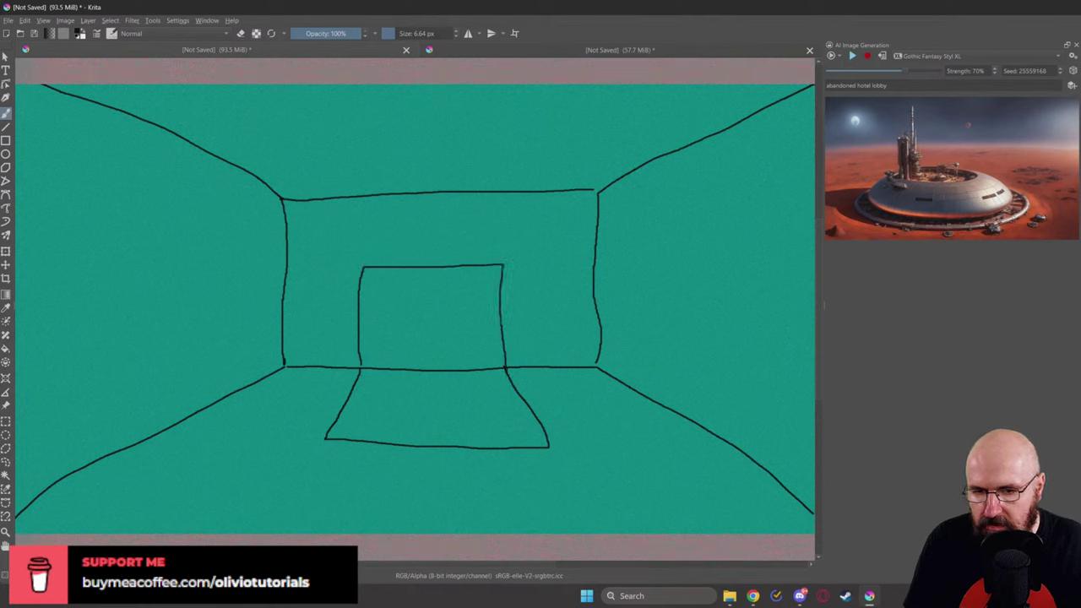
pyautogui.moveTo(549, 445); pyautogui.dragTo(554, 391)
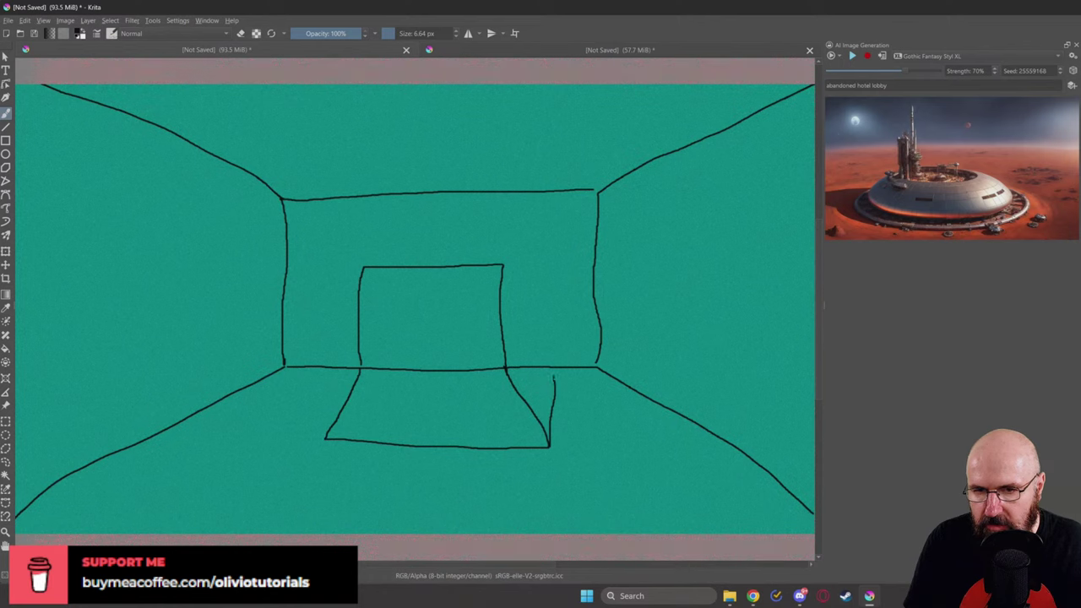
pyautogui.moveTo(503, 265)
pyautogui.mouseDown()
pyautogui.moveTo(507, 223)
pyautogui.moveTo(521, 235)
pyautogui.moveTo(550, 376)
pyautogui.moveTo(340, 369)
pyautogui.moveTo(323, 427)
pyautogui.moveTo(316, 365)
pyautogui.mouseUp()
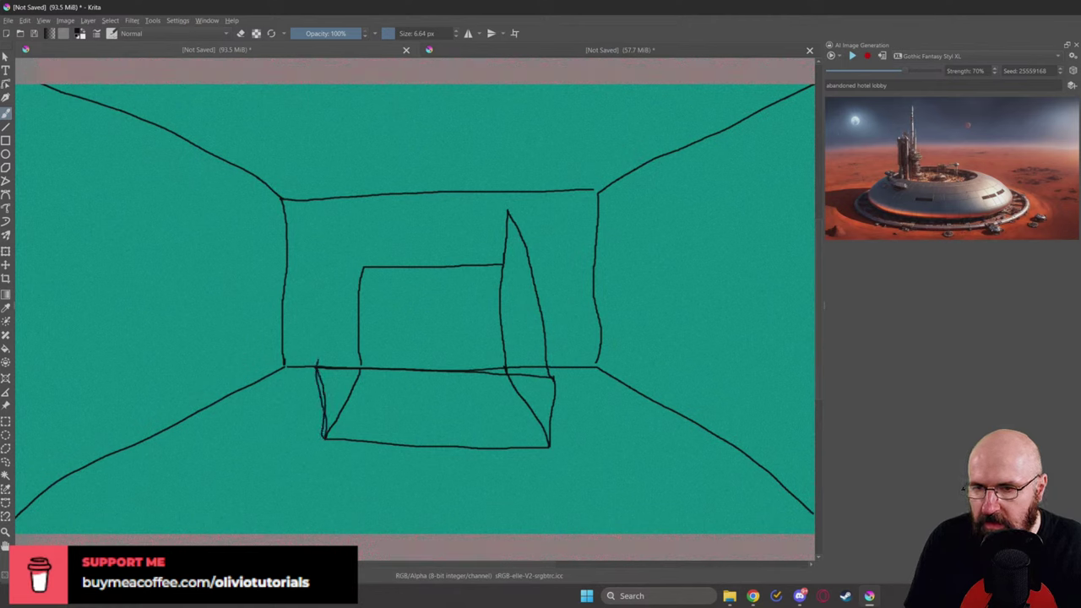
pyautogui.moveTo(509, 212)
pyautogui.mouseDown()
pyautogui.moveTo(364, 210)
pyautogui.moveTo(363, 268)
pyautogui.mouseUp()
pyautogui.moveTo(360, 216); pyautogui.dragTo(312, 365)
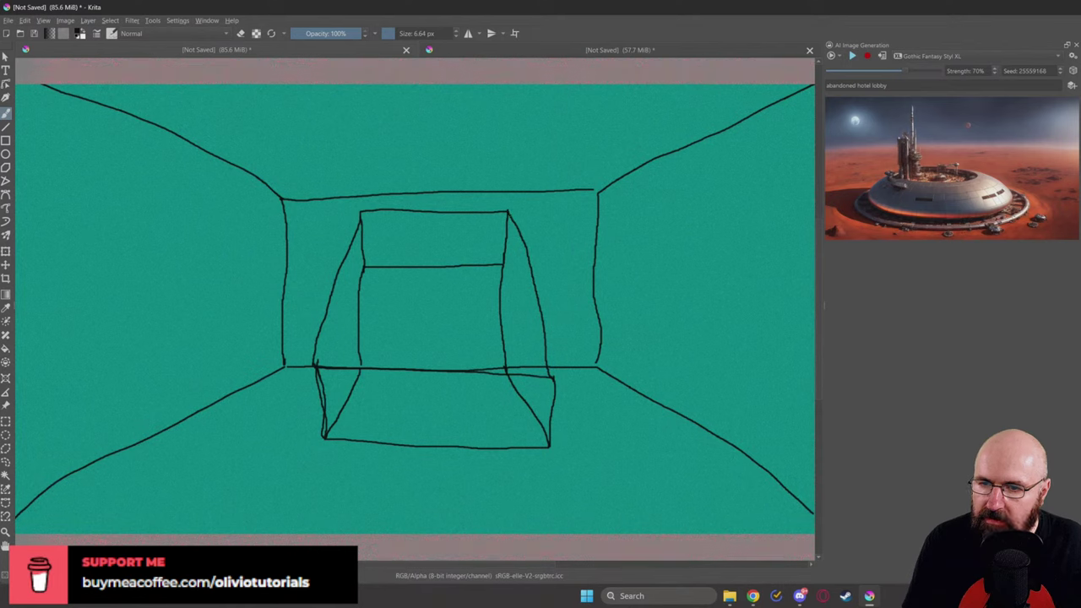
# Step: Add horizontal wall lines beside the box and lines running from the box to the canvas edges
pyautogui.moveTo(508, 269); pyautogui.dragTo(595, 262)
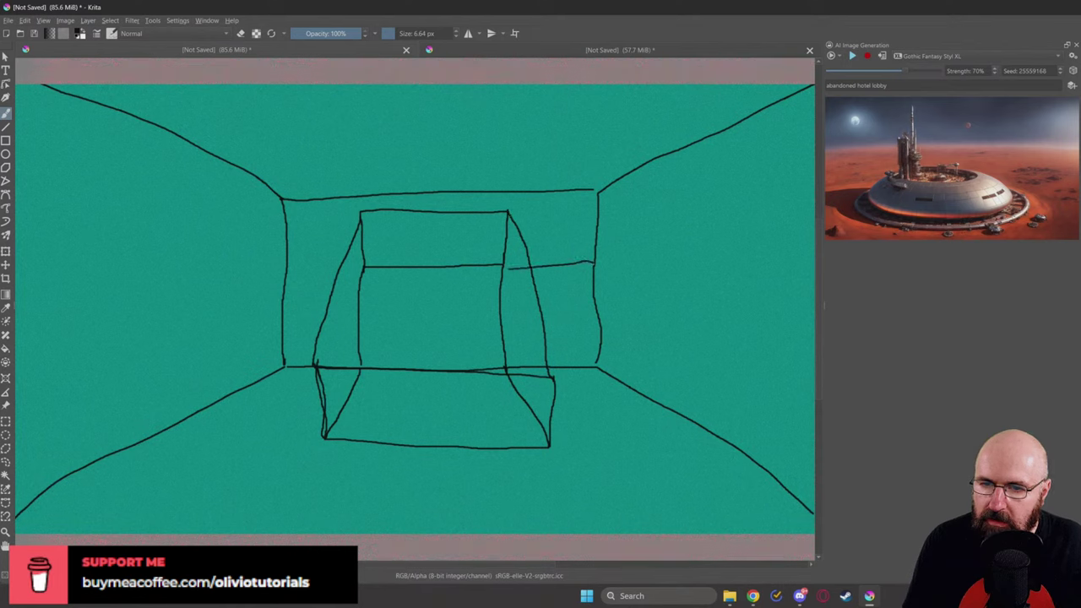
pyautogui.moveTo(508, 213); pyautogui.dragTo(580, 213)
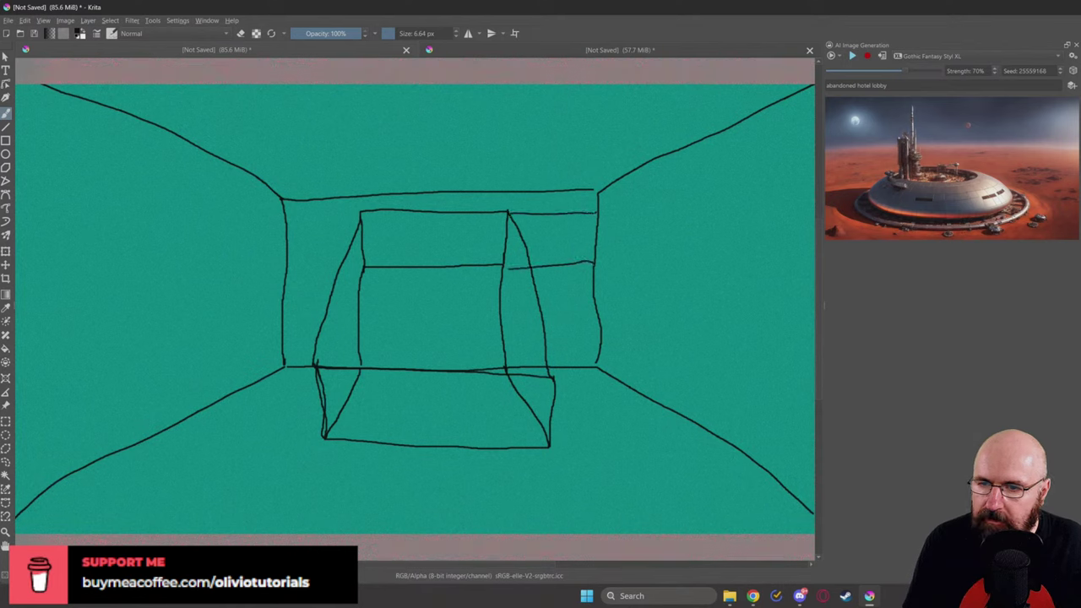
pyautogui.moveTo(363, 268); pyautogui.dragTo(292, 269)
pyautogui.moveTo(362, 214)
pyautogui.mouseDown()
pyautogui.moveTo(308, 217)
pyautogui.moveTo(252, 91)
pyautogui.mouseUp()
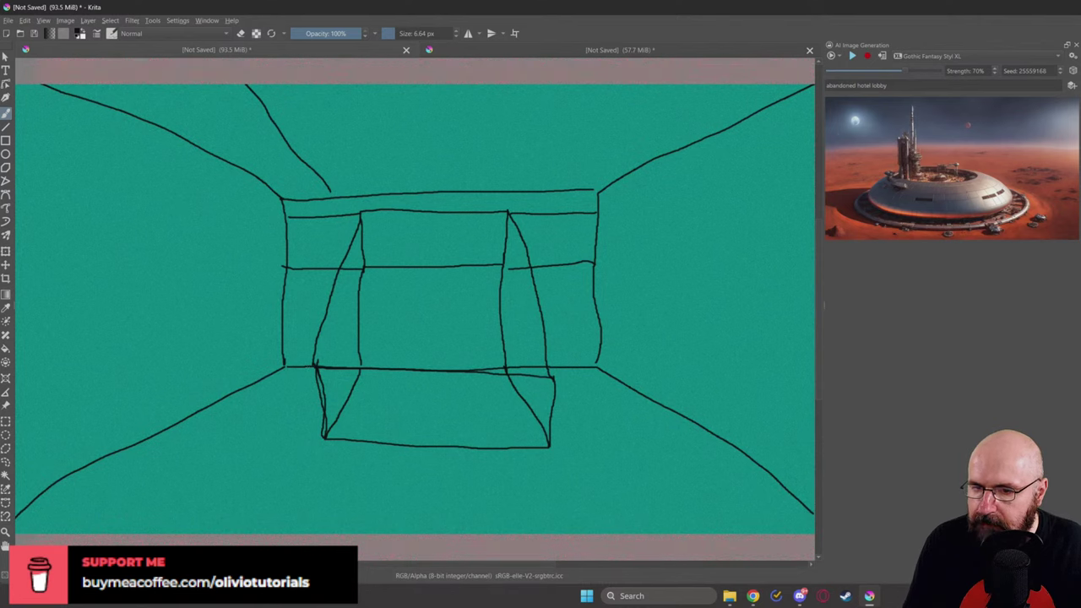
pyautogui.moveTo(326, 378); pyautogui.dragTo(202, 534)
pyautogui.moveTo(554, 404); pyautogui.dragTo(642, 533)
pyautogui.moveTo(538, 191); pyautogui.dragTo(576, 85)
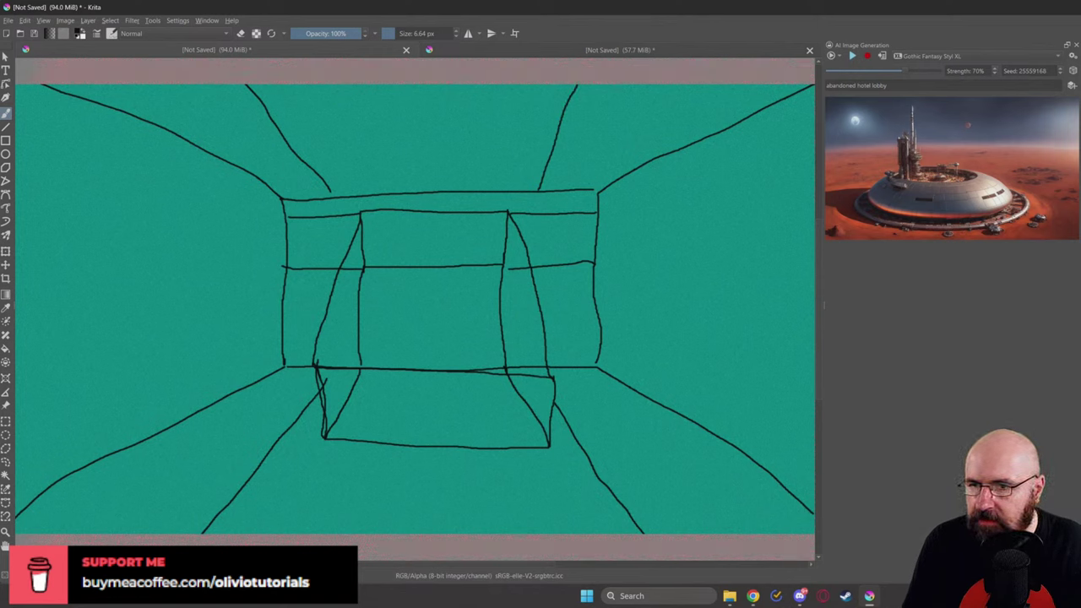
# Step: Draw ellipses on the ceiling and floor, including the bottom-right pillar base
pyautogui.moveTo(322, 163); pyautogui.dragTo(290, 161)
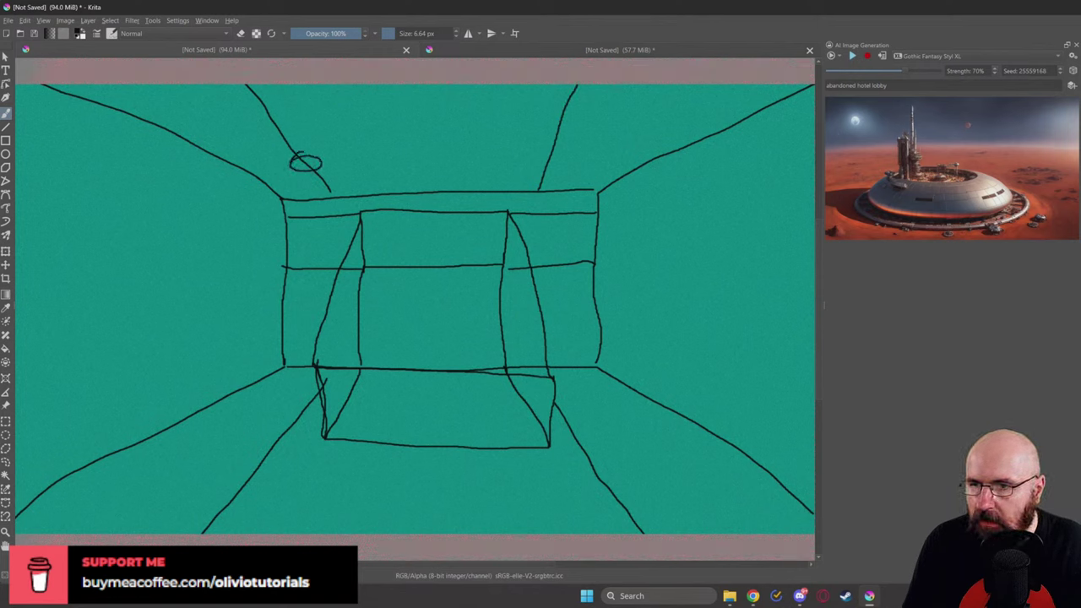
pyautogui.moveTo(257, 90)
pyautogui.mouseDown()
pyautogui.moveTo(223, 105)
pyautogui.moveTo(268, 115)
pyautogui.moveTo(284, 103)
pyautogui.moveTo(253, 90)
pyautogui.mouseUp()
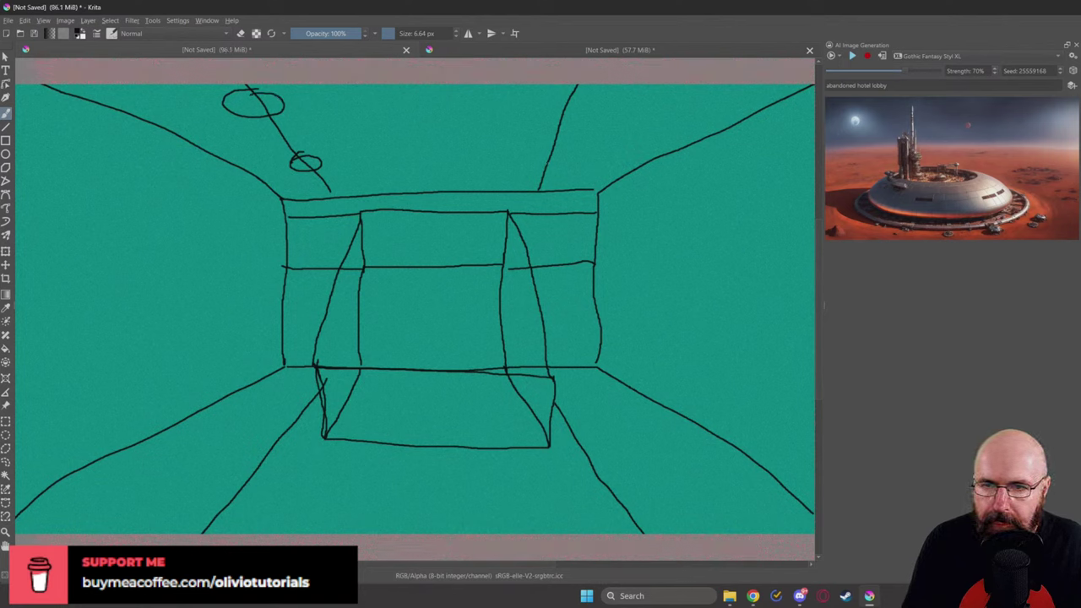
pyautogui.moveTo(551, 158); pyautogui.dragTo(547, 167)
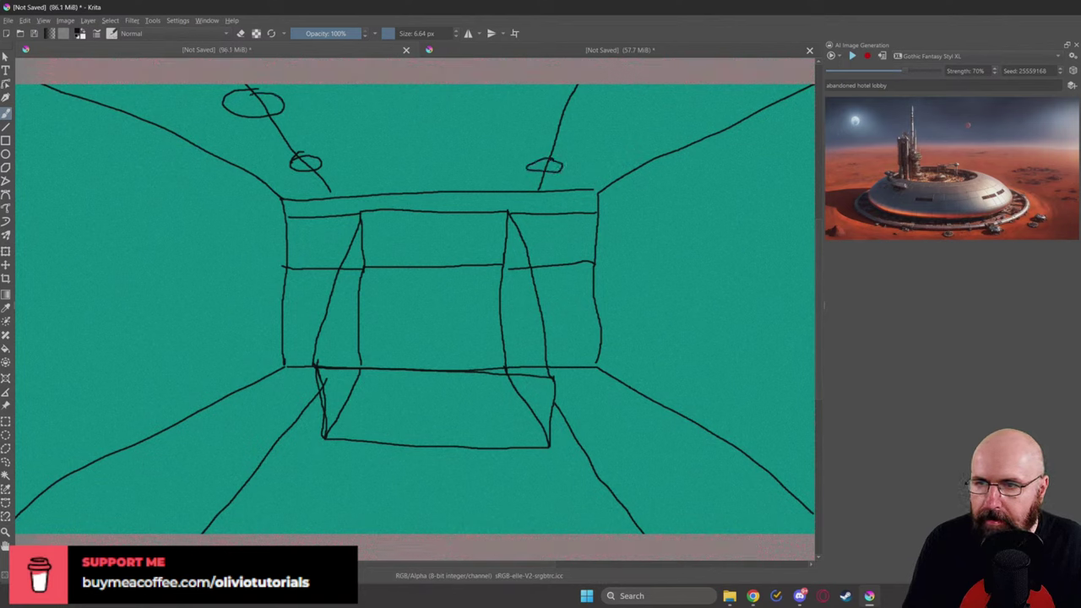
pyautogui.moveTo(575, 92)
pyautogui.mouseDown()
pyautogui.moveTo(538, 97)
pyautogui.moveTo(595, 109)
pyautogui.moveTo(575, 93)
pyautogui.mouseUp()
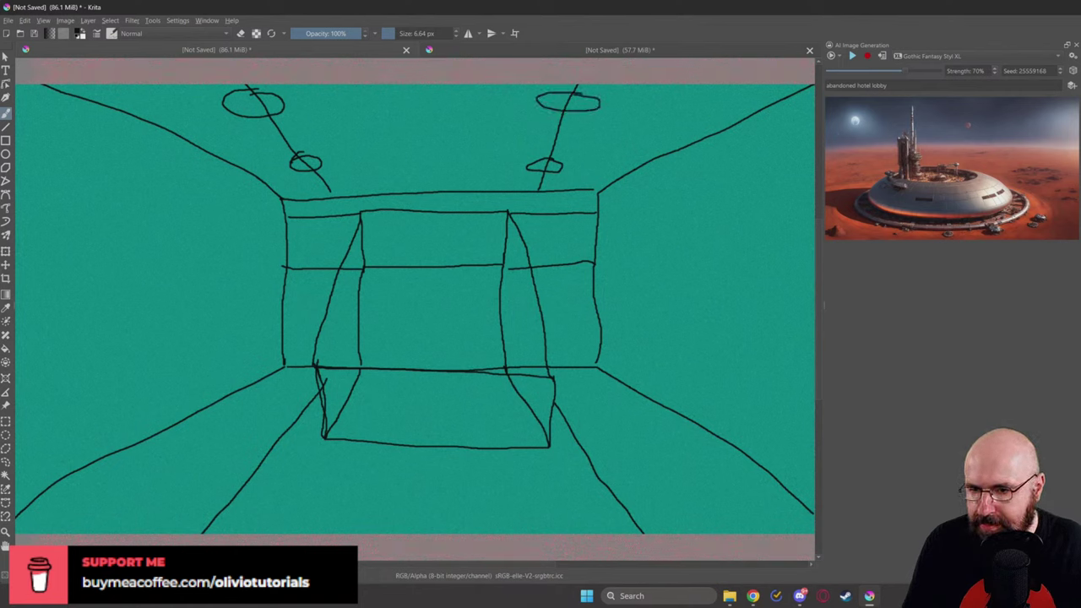
pyautogui.moveTo(284, 415); pyautogui.dragTo(315, 408)
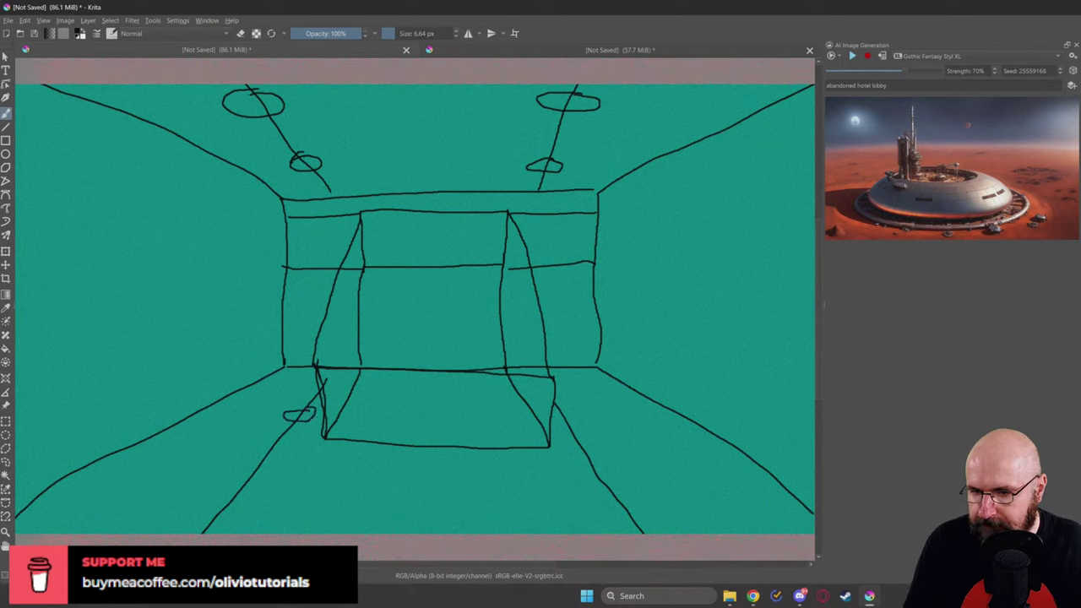
pyautogui.moveTo(259, 479)
pyautogui.mouseDown()
pyautogui.moveTo(225, 475)
pyautogui.moveTo(207, 503)
pyautogui.moveTo(251, 510)
pyautogui.moveTo(272, 495)
pyautogui.moveTo(255, 472)
pyautogui.mouseUp()
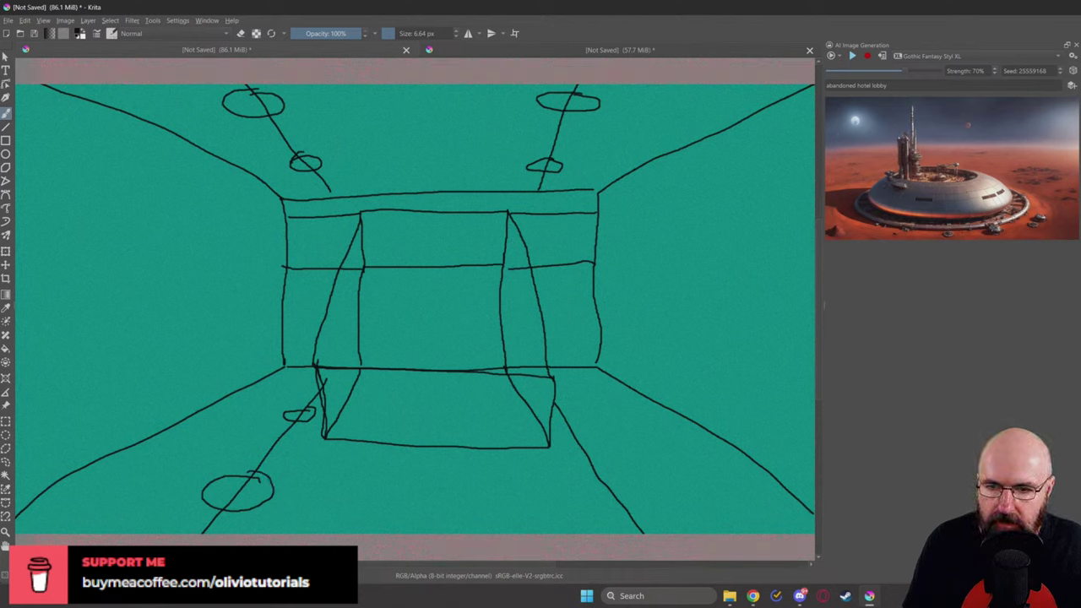
pyautogui.moveTo(547, 393)
pyautogui.mouseDown()
pyautogui.moveTo(555, 402)
pyautogui.moveTo(538, 390)
pyautogui.mouseUp()
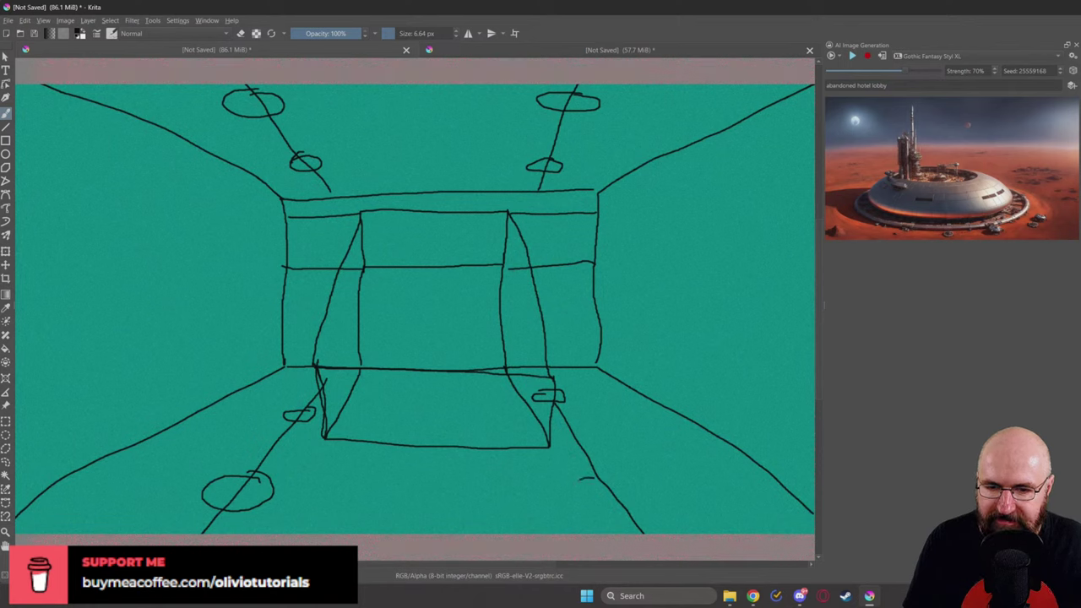
pyautogui.moveTo(582, 480)
pyautogui.mouseDown()
pyautogui.moveTo(617, 504)
pyautogui.moveTo(620, 482)
pyautogui.moveTo(593, 477)
pyautogui.moveTo(623, 504)
pyautogui.mouseUp()
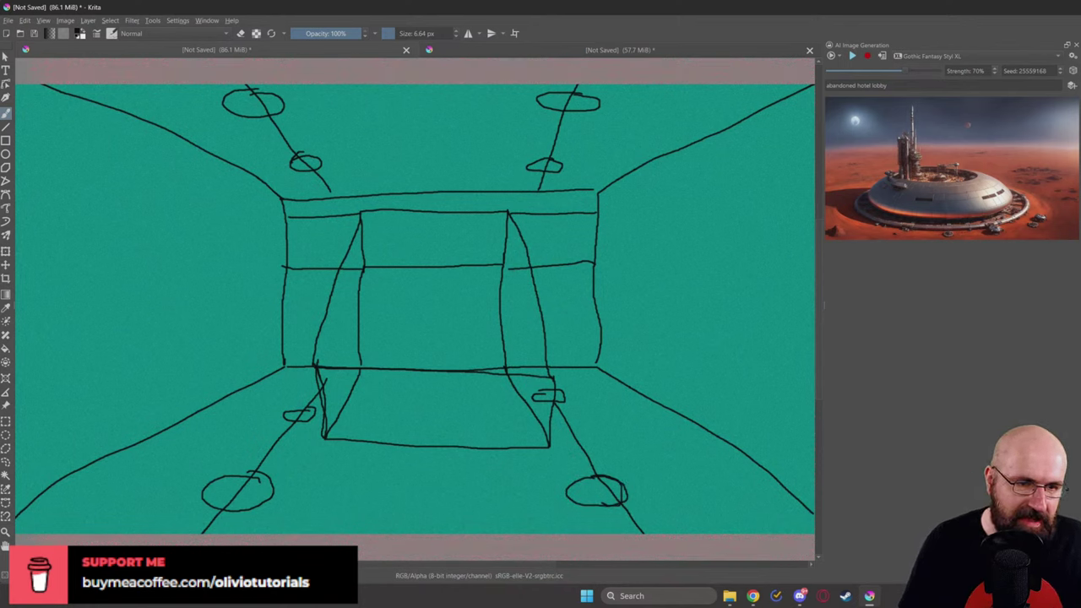
# Step: Enlarge the brush and pick a teal paint colour
pyautogui.rightClick(450, 269)
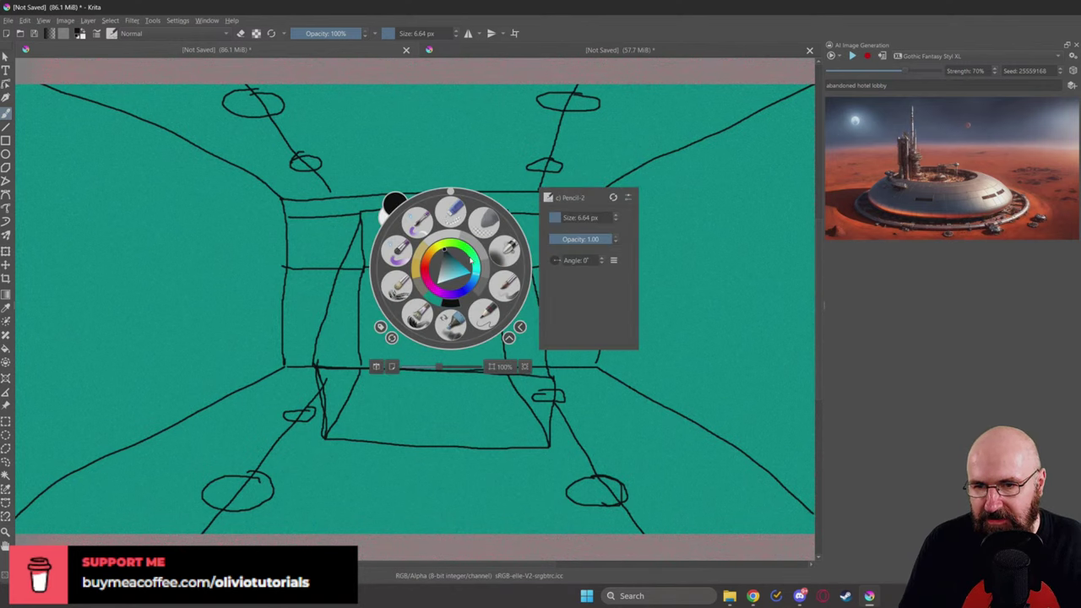
pyautogui.rightClick(494, 304)
pyautogui.rightClick(472, 271)
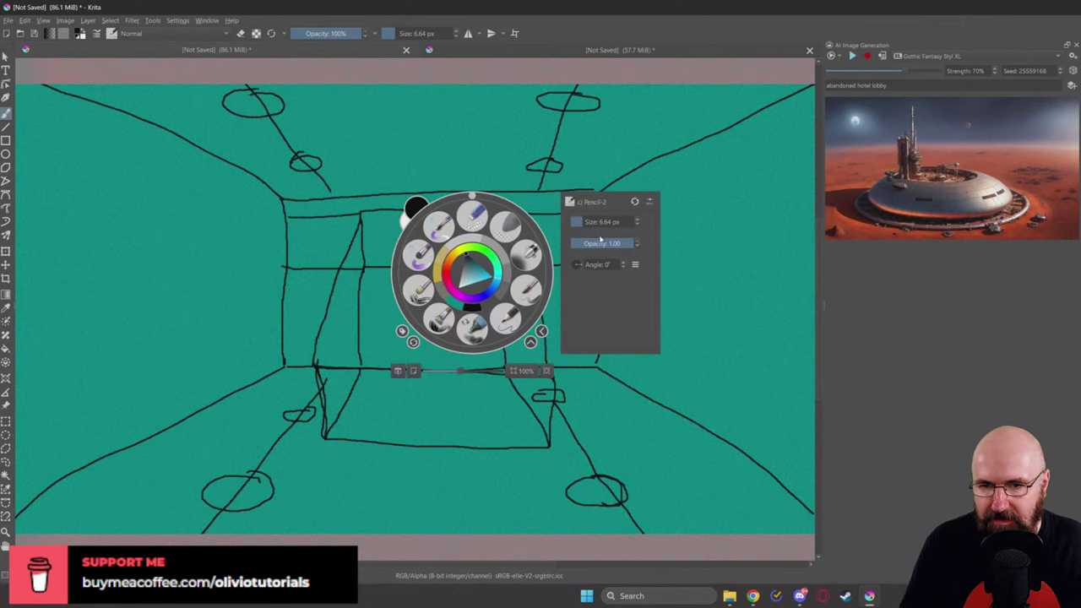
pyautogui.moveTo(600, 221); pyautogui.dragTo(608, 221)
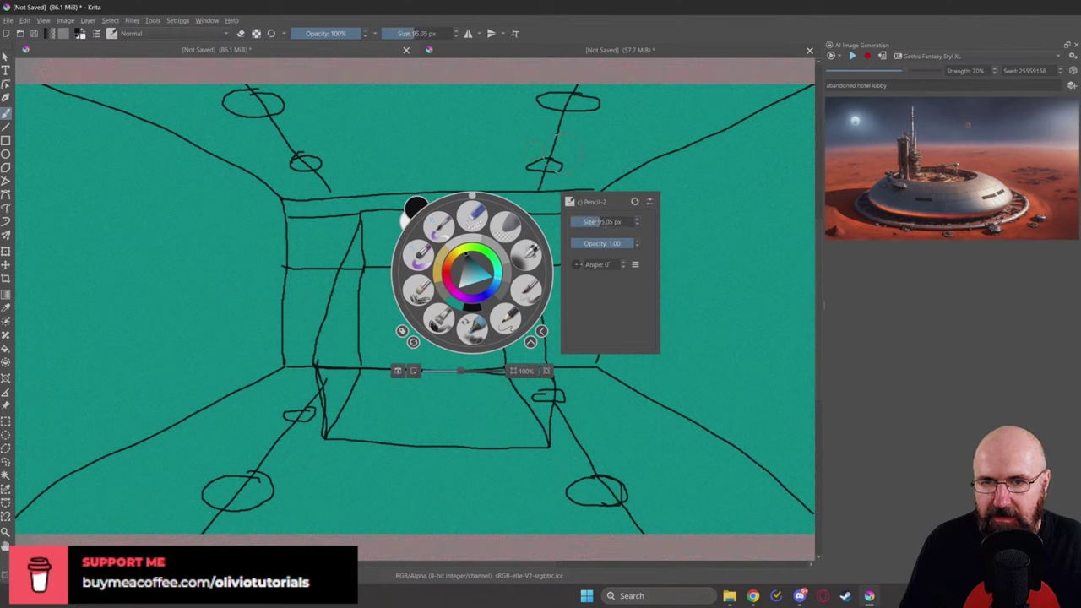
pyautogui.doubleClick(597, 221)
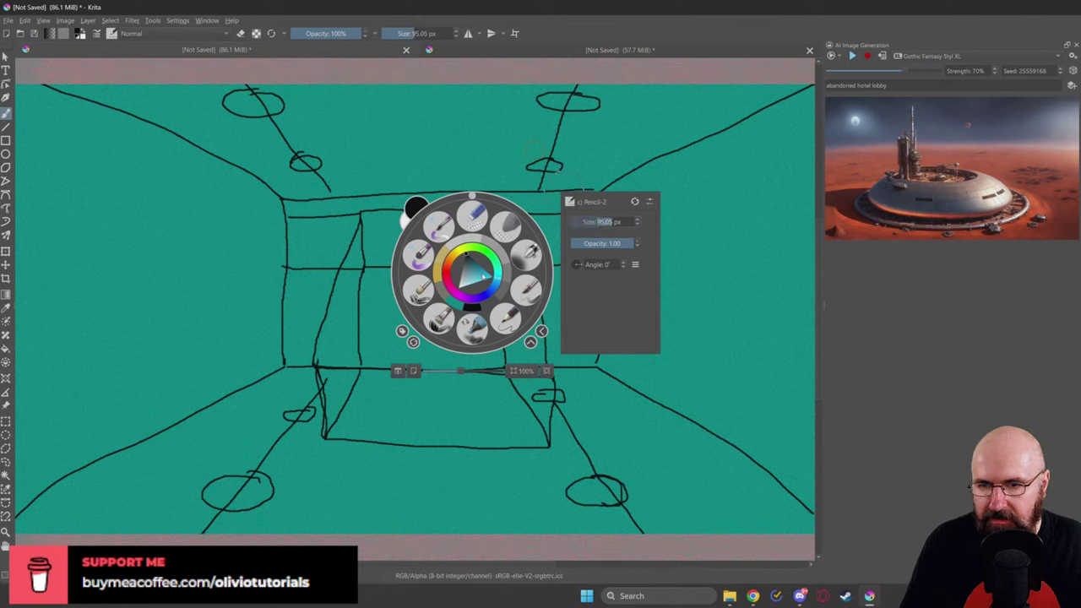
pyautogui.moveTo(497, 275); pyautogui.dragTo(482, 294)
pyautogui.rightClick(458, 310)
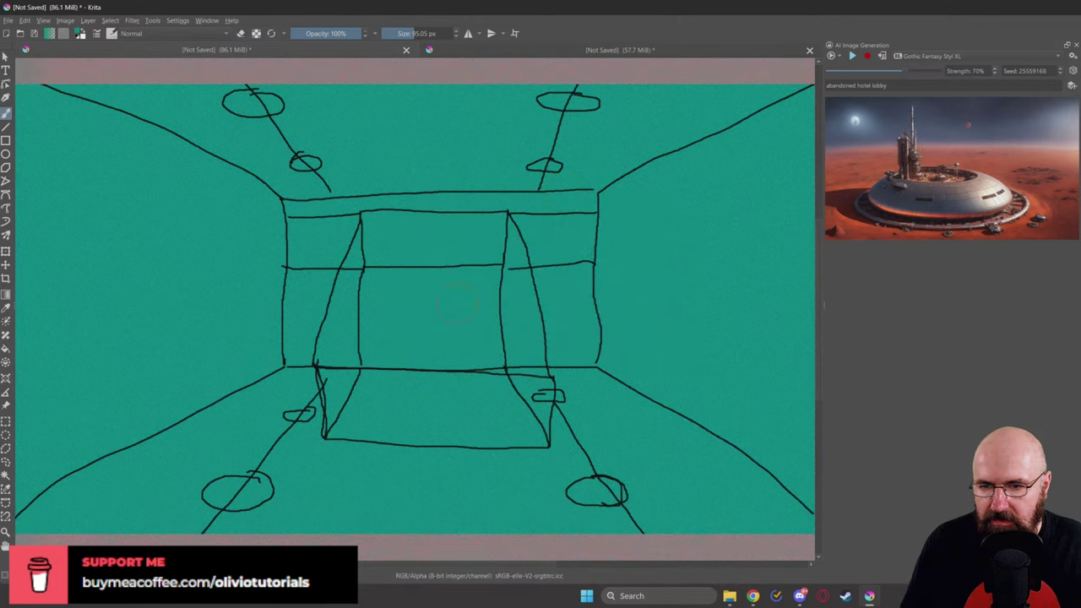
pyautogui.rightClick(487, 262)
pyautogui.click(490, 256)
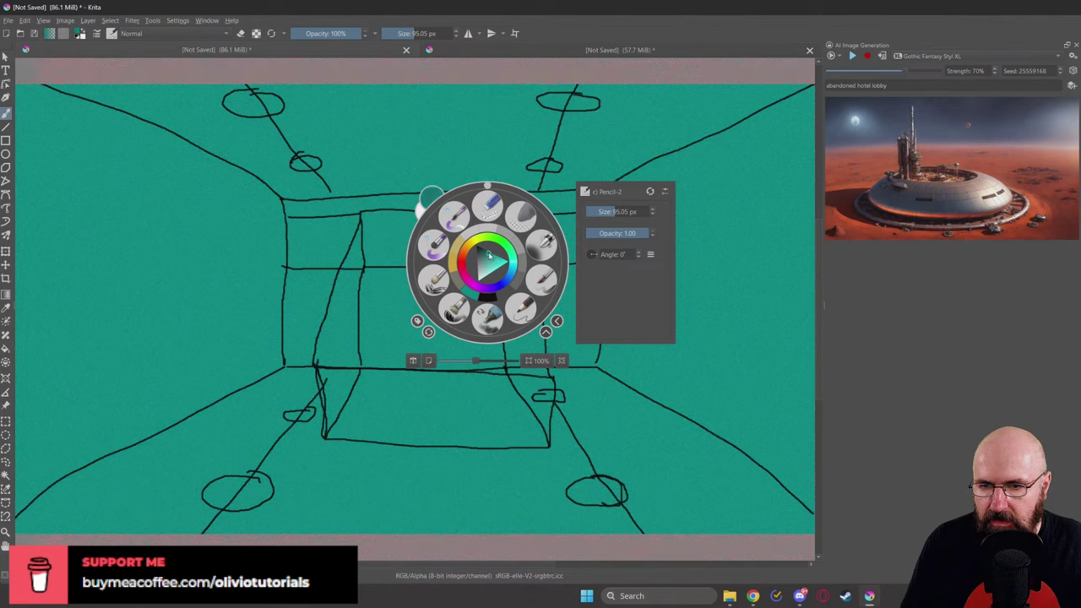
pyautogui.click(247, 224)
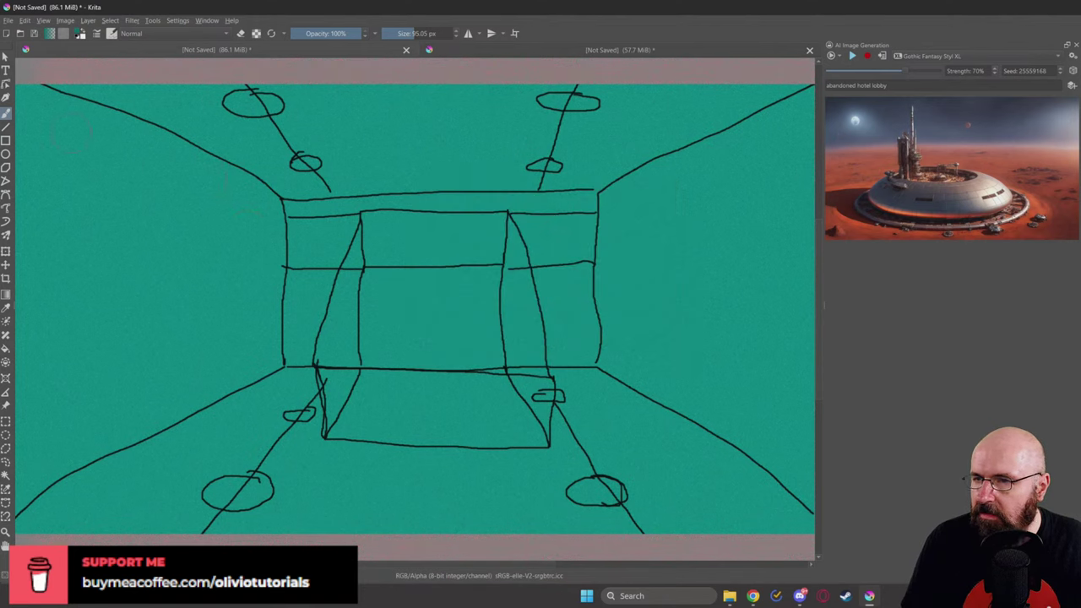
# Step: Enlarge the brush to about 302 px and shade the left wall with soft strokes
pyautogui.rightClick(118, 187)
pyautogui.moveTo(287, 199); pyautogui.dragTo(319, 199)
pyautogui.click(59, 156)
pyautogui.moveTo(59, 156)
pyautogui.mouseDown()
pyautogui.moveTo(43, 472)
pyautogui.moveTo(232, 362)
pyautogui.moveTo(249, 253)
pyautogui.moveTo(72, 148)
pyautogui.moveTo(91, 224)
pyautogui.moveTo(258, 278)
pyautogui.moveTo(68, 363)
pyautogui.moveTo(147, 357)
pyautogui.moveTo(279, 275)
pyautogui.moveTo(306, 298)
pyautogui.mouseUp()
# Step: Repaint the left-wall shading, shade the right wall, then reduce the brush to about 133 px
pyautogui.hotkey('ctrl', 'z')
pyautogui.moveTo(127, 228)
pyautogui.mouseDown()
pyautogui.moveTo(33, 118)
pyautogui.moveTo(59, 393)
pyautogui.moveTo(47, 456)
pyautogui.moveTo(100, 423)
pyautogui.moveTo(232, 392)
pyautogui.moveTo(258, 346)
pyautogui.moveTo(253, 241)
pyautogui.moveTo(224, 206)
pyautogui.moveTo(89, 152)
pyautogui.moveTo(184, 172)
pyautogui.moveTo(103, 173)
pyautogui.moveTo(168, 229)
pyautogui.mouseUp()
pyautogui.hotkey('ctrl', 'z')
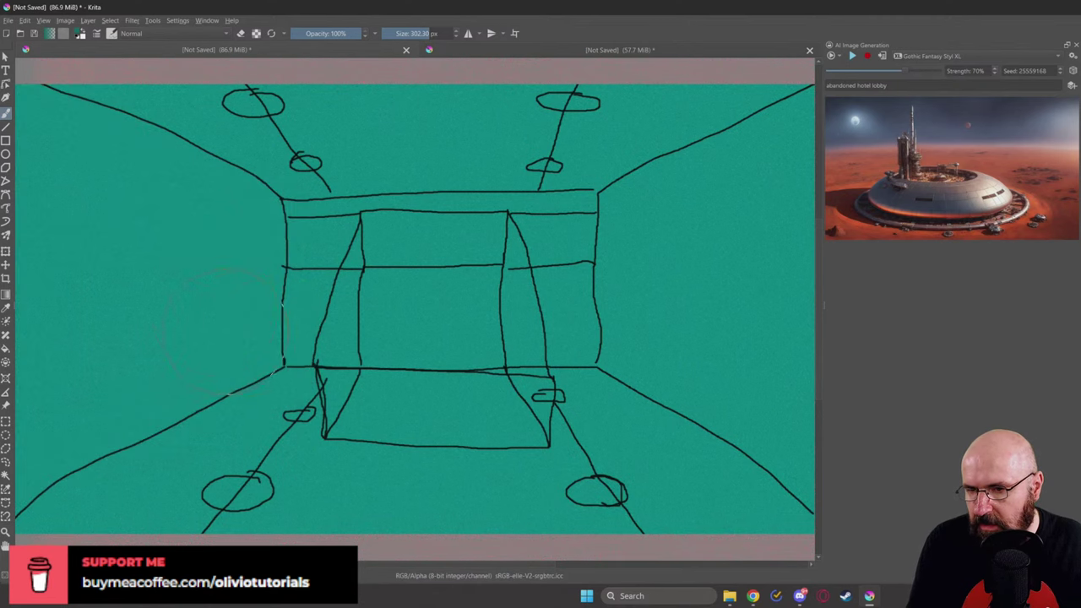
pyautogui.moveTo(253, 316)
pyautogui.mouseDown()
pyautogui.moveTo(211, 367)
pyautogui.moveTo(130, 398)
pyautogui.moveTo(29, 473)
pyautogui.moveTo(30, 299)
pyautogui.moveTo(47, 180)
pyautogui.moveTo(34, 114)
pyautogui.moveTo(243, 218)
pyautogui.moveTo(248, 252)
pyautogui.moveTo(99, 182)
pyautogui.moveTo(106, 297)
pyautogui.moveTo(182, 306)
pyautogui.moveTo(118, 371)
pyautogui.mouseUp()
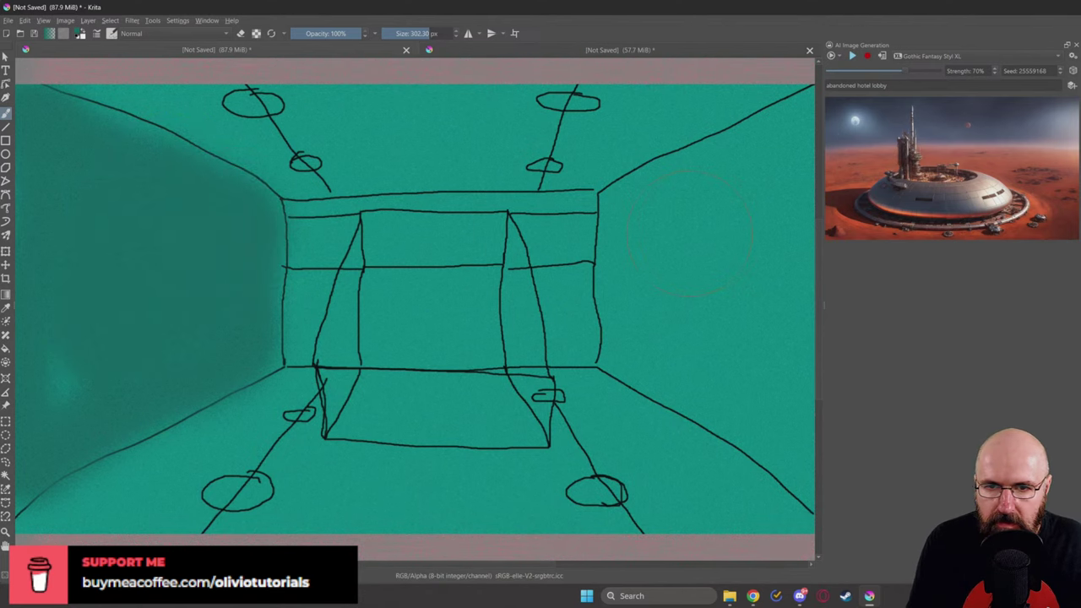
pyautogui.moveTo(667, 222)
pyautogui.mouseDown()
pyautogui.moveTo(641, 211)
pyautogui.moveTo(624, 224)
pyautogui.moveTo(628, 355)
pyautogui.moveTo(705, 388)
pyautogui.moveTo(810, 464)
pyautogui.moveTo(797, 401)
pyautogui.moveTo(797, 173)
pyautogui.moveTo(810, 135)
pyautogui.moveTo(665, 215)
pyautogui.moveTo(760, 155)
pyautogui.moveTo(677, 199)
pyautogui.moveTo(709, 236)
pyautogui.moveTo(699, 249)
pyautogui.moveTo(749, 220)
pyautogui.moveTo(760, 327)
pyautogui.moveTo(637, 265)
pyautogui.mouseUp()
pyautogui.rightClick(408, 203)
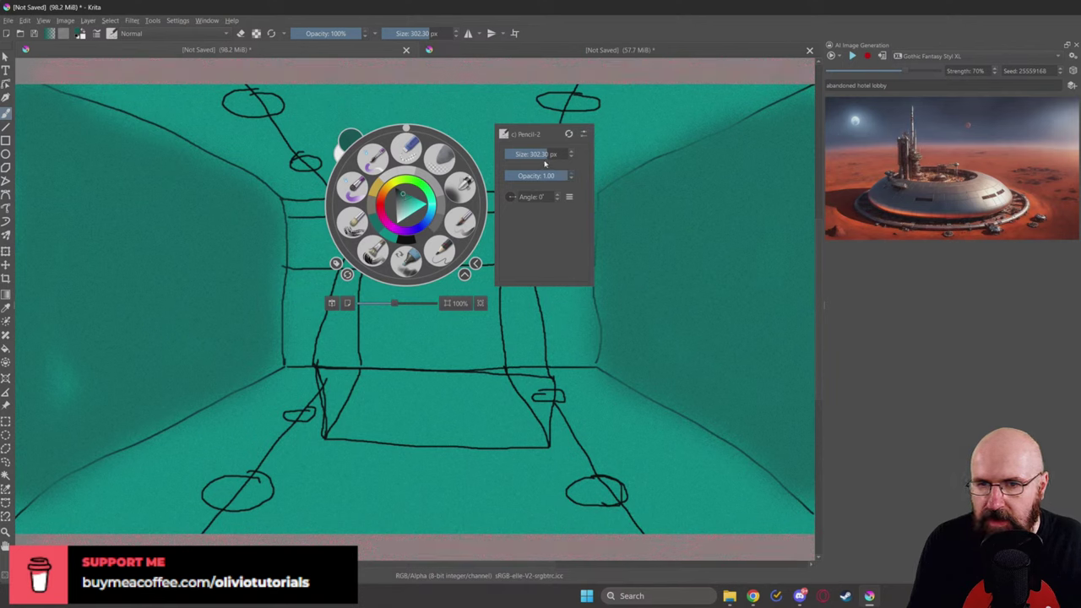
pyautogui.moveTo(539, 157); pyautogui.dragTo(465, 152)
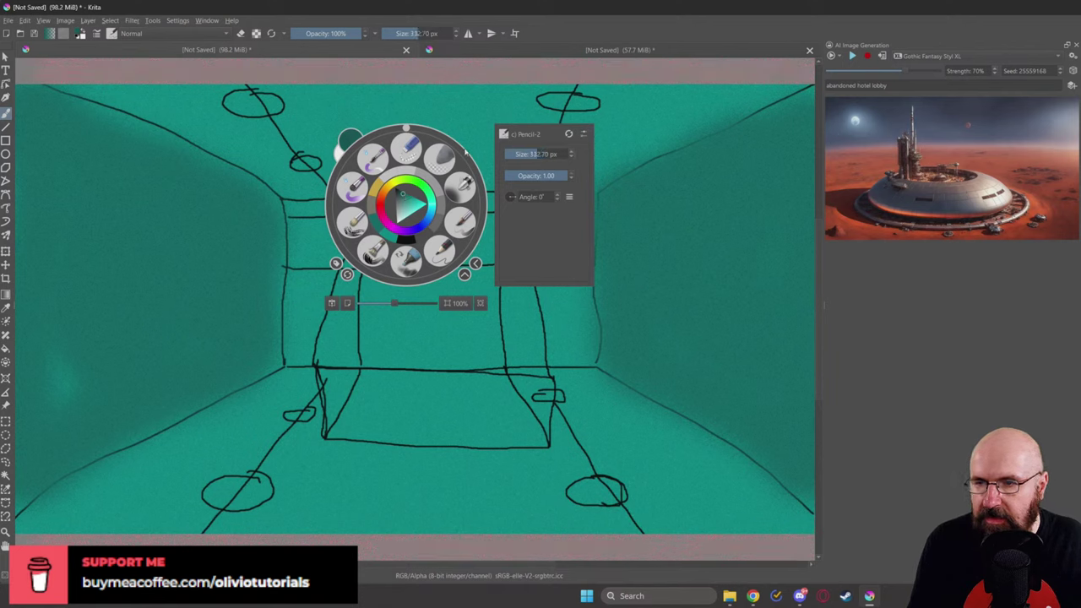
# Step: Paint the two front pillars, then thinner back pillars with a 53.09 px brush
pyautogui.click(254, 108)
pyautogui.moveTo(253, 97)
pyautogui.mouseDown()
pyautogui.moveTo(239, 493)
pyautogui.moveTo(252, 98)
pyautogui.mouseUp()
pyautogui.moveTo(576, 86)
pyautogui.mouseDown()
pyautogui.moveTo(583, 350)
pyautogui.moveTo(568, 499)
pyautogui.moveTo(584, 481)
pyautogui.moveTo(581, 489)
pyautogui.moveTo(575, 130)
pyautogui.moveTo(577, 371)
pyautogui.mouseUp()
pyautogui.rightClick(601, 243)
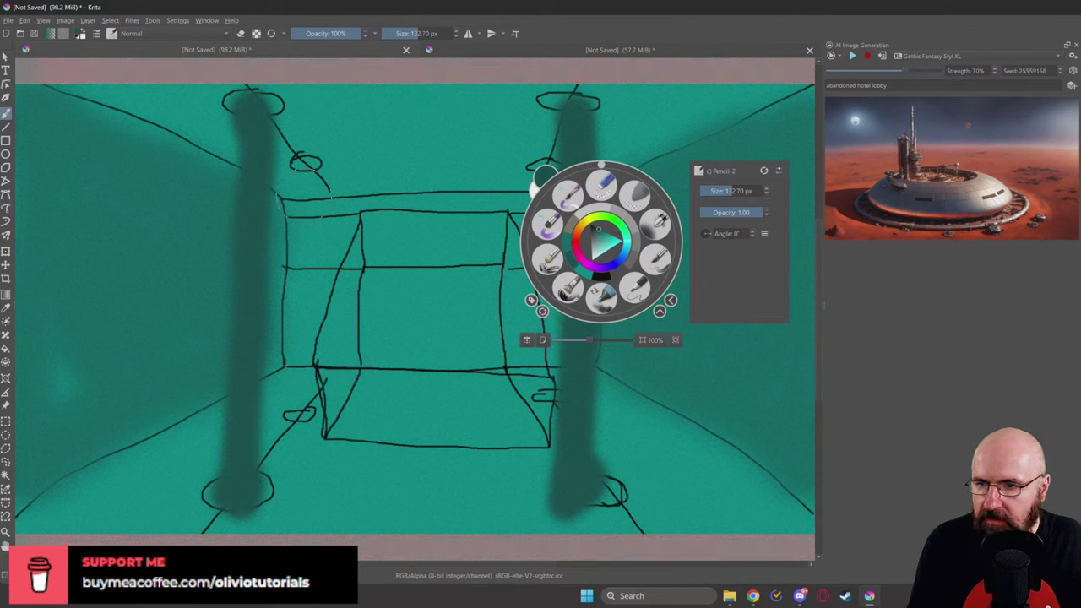
pyautogui.press('[')
pyautogui.press('[')
pyautogui.press('[')
pyautogui.press('[')
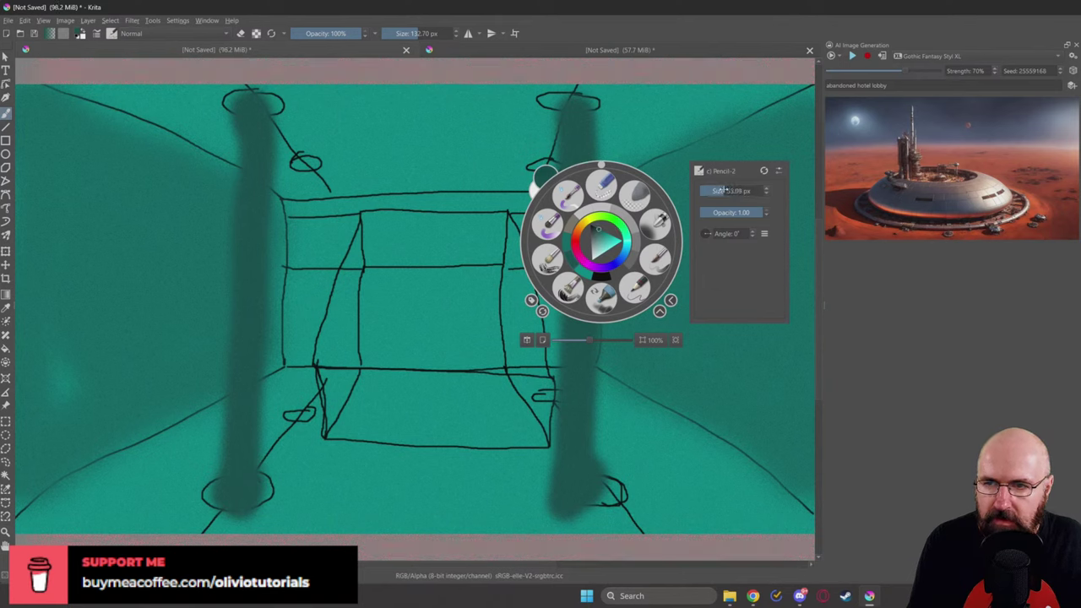
pyautogui.press('Escape')
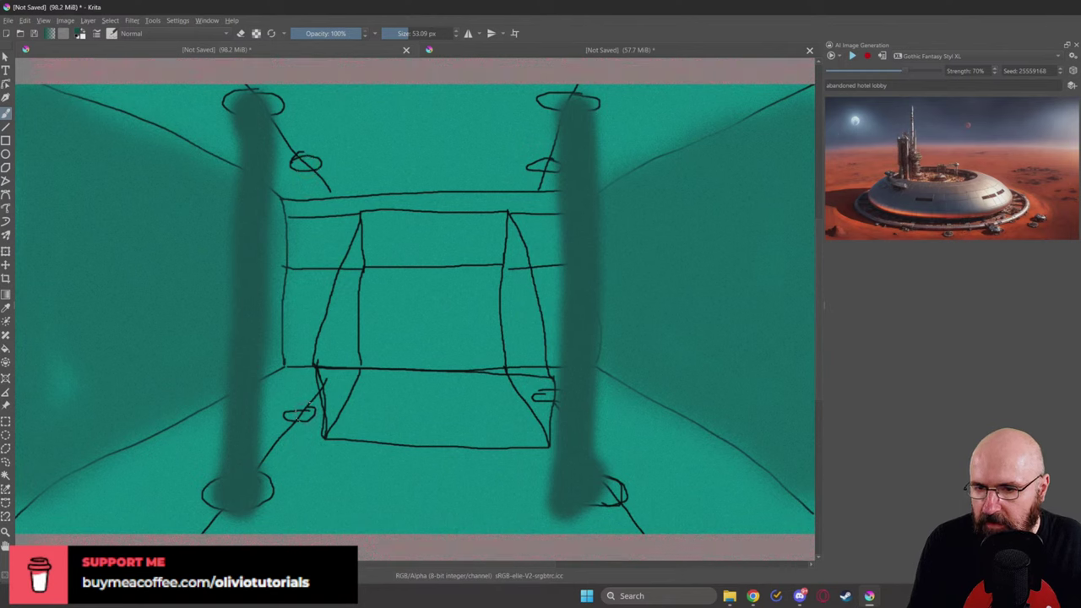
pyautogui.moveTo(305, 407)
pyautogui.mouseDown()
pyautogui.moveTo(315, 173)
pyautogui.moveTo(302, 405)
pyautogui.moveTo(315, 185)
pyautogui.mouseUp()
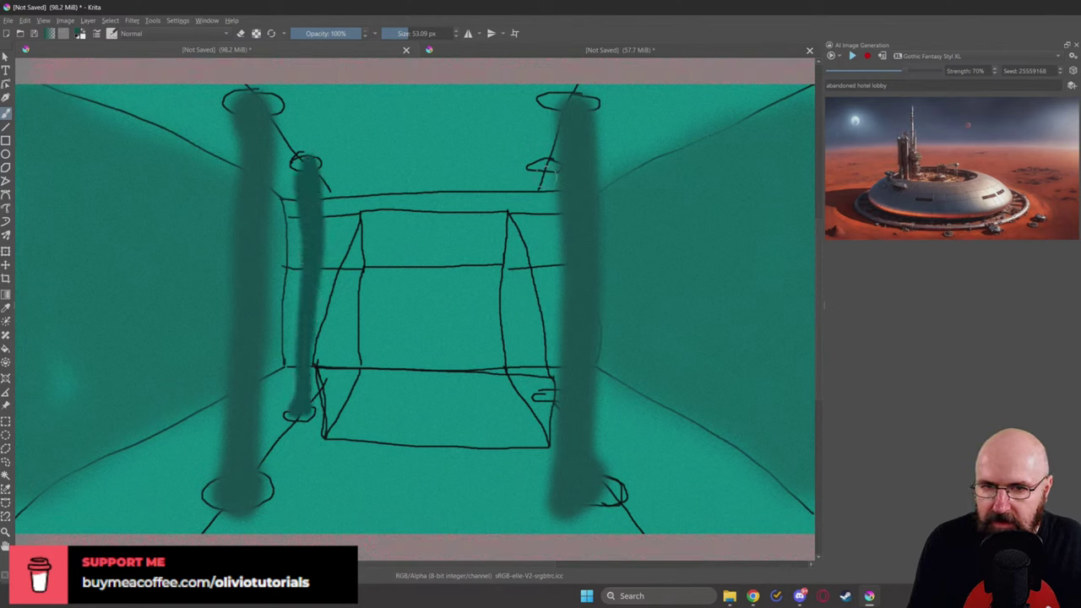
pyautogui.moveTo(548, 173)
pyautogui.mouseDown()
pyautogui.moveTo(553, 392)
pyautogui.moveTo(556, 243)
pyautogui.moveTo(543, 174)
pyautogui.moveTo(547, 389)
pyautogui.mouseUp()
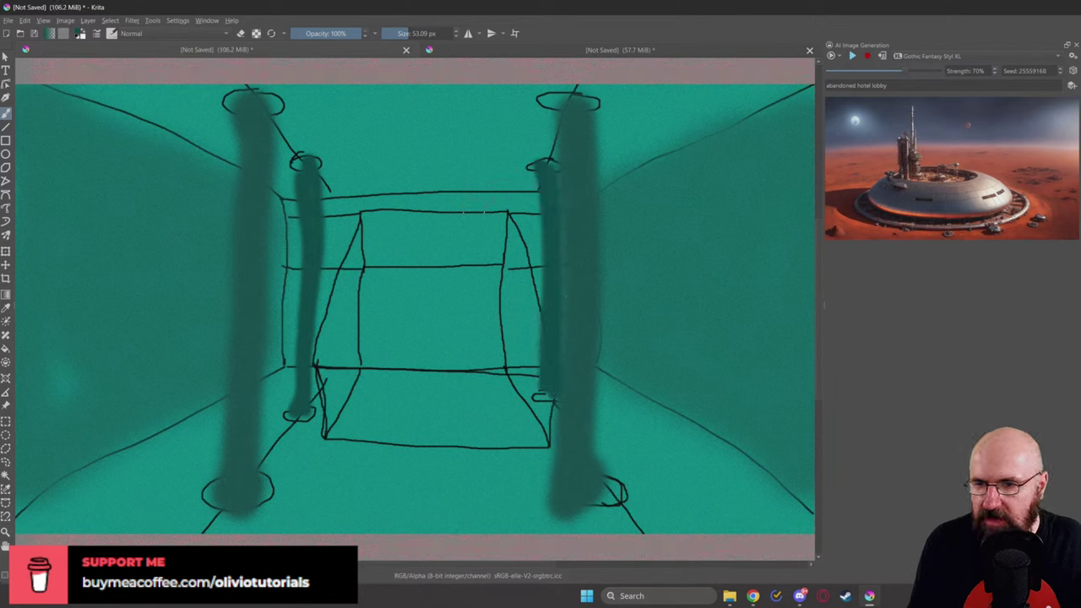
# Step: Pick a lighter teal and paint a stroke across the central box
pyautogui.rightClick(482, 257)
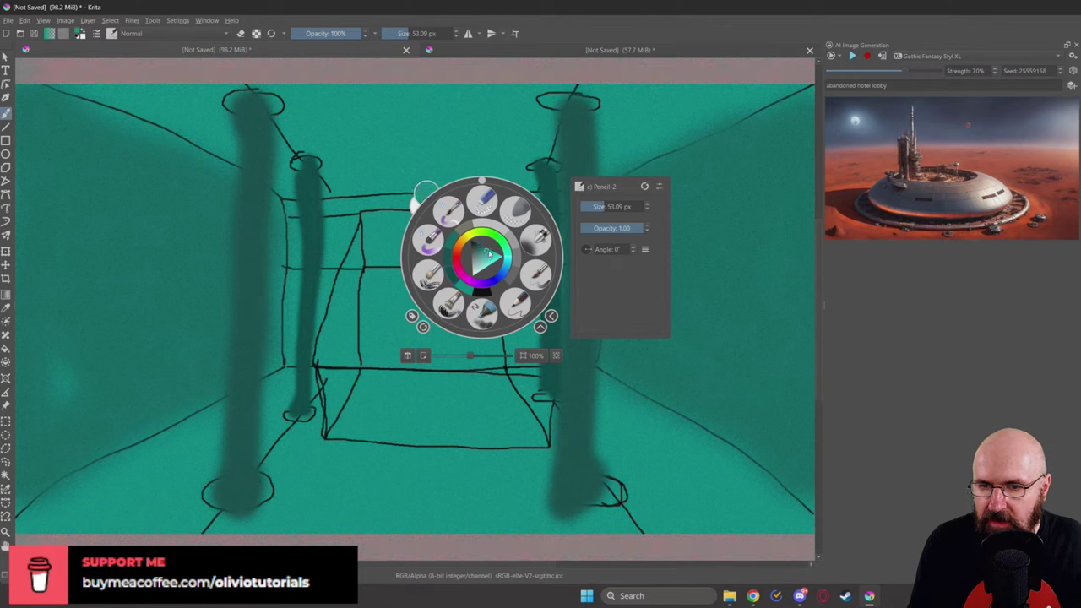
pyautogui.click(494, 255)
pyautogui.rightClick(494, 255)
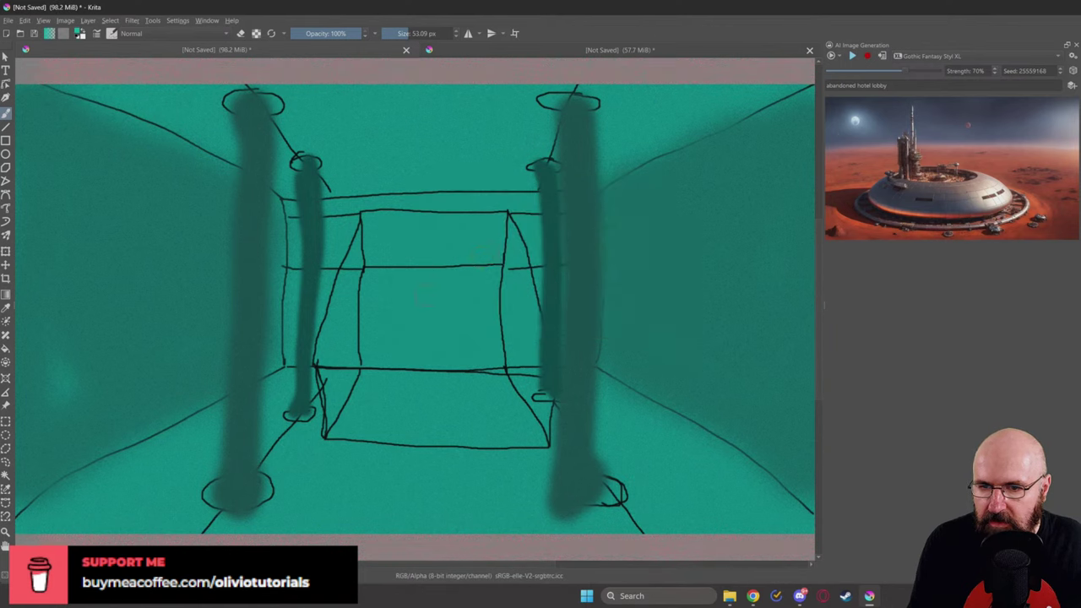
pyautogui.moveTo(425, 286)
pyautogui.mouseDown()
pyautogui.moveTo(470, 285)
pyautogui.moveTo(373, 275)
pyautogui.moveTo(482, 274)
pyautogui.moveTo(362, 272)
pyautogui.mouseUp()
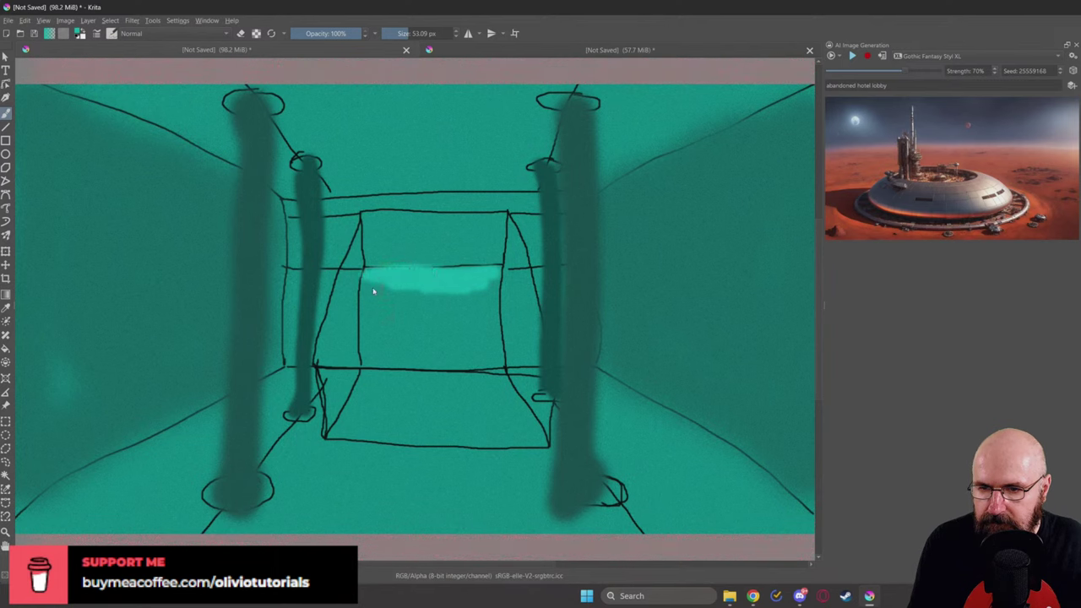
# Step: Enlarge the brush to about 104 px and fill the staircase box with light teal
pyautogui.rightClick(373, 291)
pyautogui.click(498, 236)
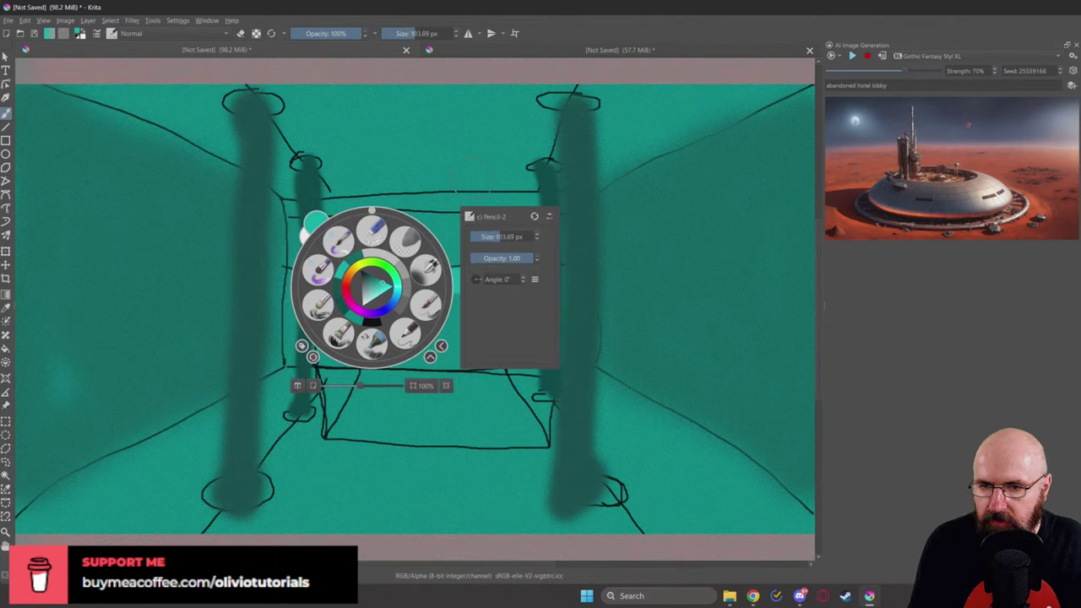
pyautogui.rightClick(377, 334)
pyautogui.moveTo(376, 279)
pyautogui.mouseDown()
pyautogui.moveTo(338, 430)
pyautogui.moveTo(532, 435)
pyautogui.moveTo(503, 279)
pyautogui.moveTo(389, 283)
pyautogui.moveTo(355, 414)
pyautogui.moveTo(510, 411)
pyautogui.moveTo(439, 300)
pyautogui.moveTo(380, 376)
pyautogui.moveTo(392, 410)
pyautogui.moveTo(399, 346)
pyautogui.moveTo(434, 398)
pyautogui.moveTo(488, 363)
pyautogui.mouseUp()
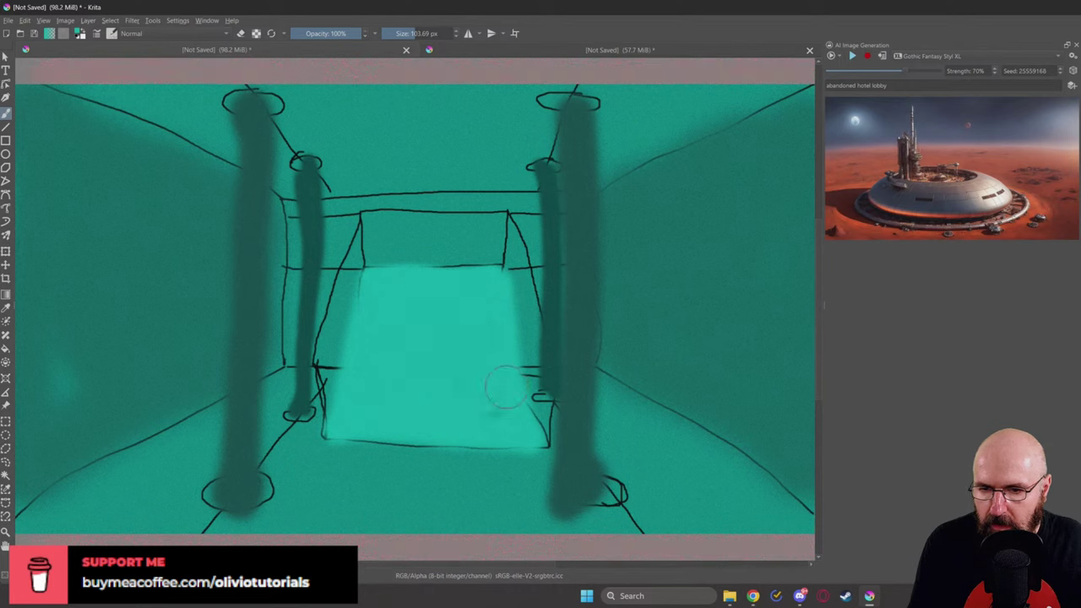
# Step: Switch to a different brush preset and shade both edges of the staircase
pyautogui.rightClick(416, 294)
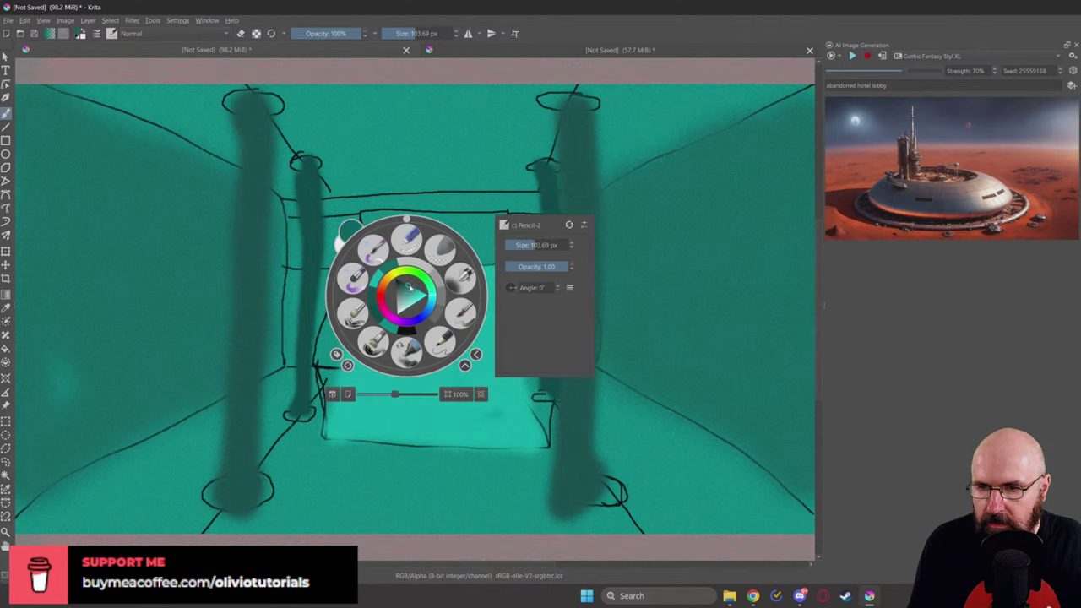
pyautogui.click(406, 242)
pyautogui.moveTo(370, 247)
pyautogui.mouseDown()
pyautogui.moveTo(315, 397)
pyautogui.moveTo(331, 346)
pyautogui.mouseUp()
pyautogui.moveTo(506, 227)
pyautogui.mouseDown()
pyautogui.moveTo(549, 393)
pyautogui.moveTo(536, 304)
pyautogui.moveTo(507, 236)
pyautogui.mouseUp()
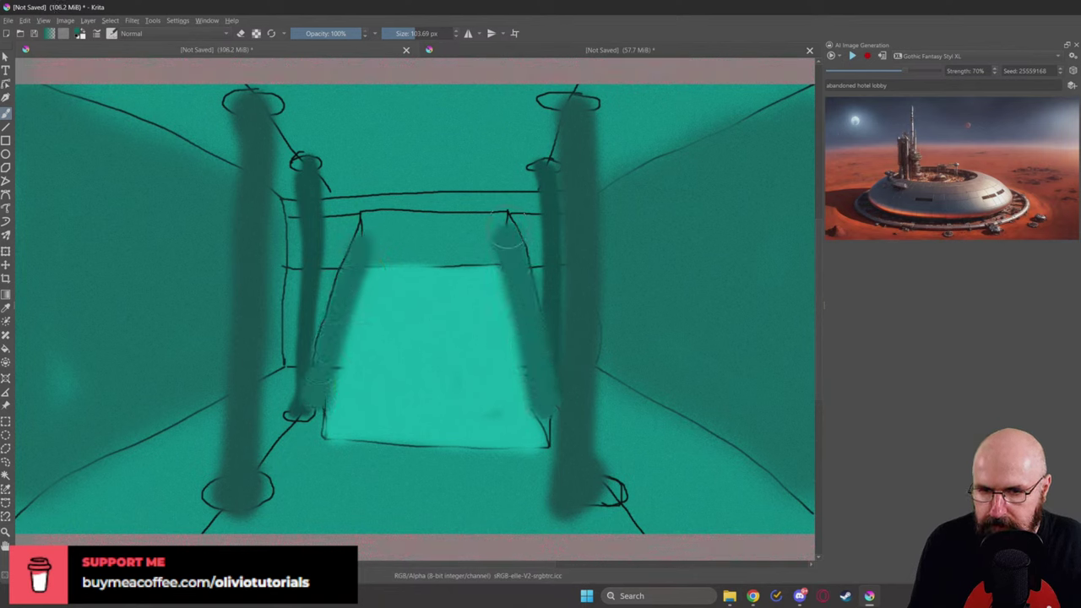
# Step: Adjust the paint shade and shrink the brush to about 31 px
pyautogui.rightClick(436, 287)
pyautogui.click(412, 321)
pyautogui.rightClick(412, 323)
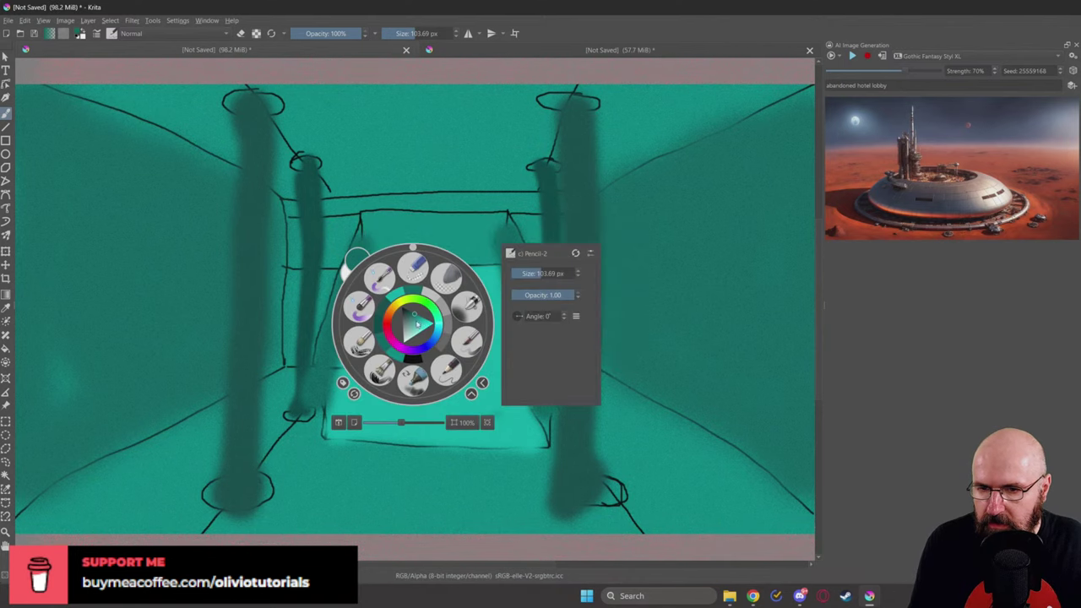
pyautogui.moveTo(416, 331); pyautogui.dragTo(427, 320)
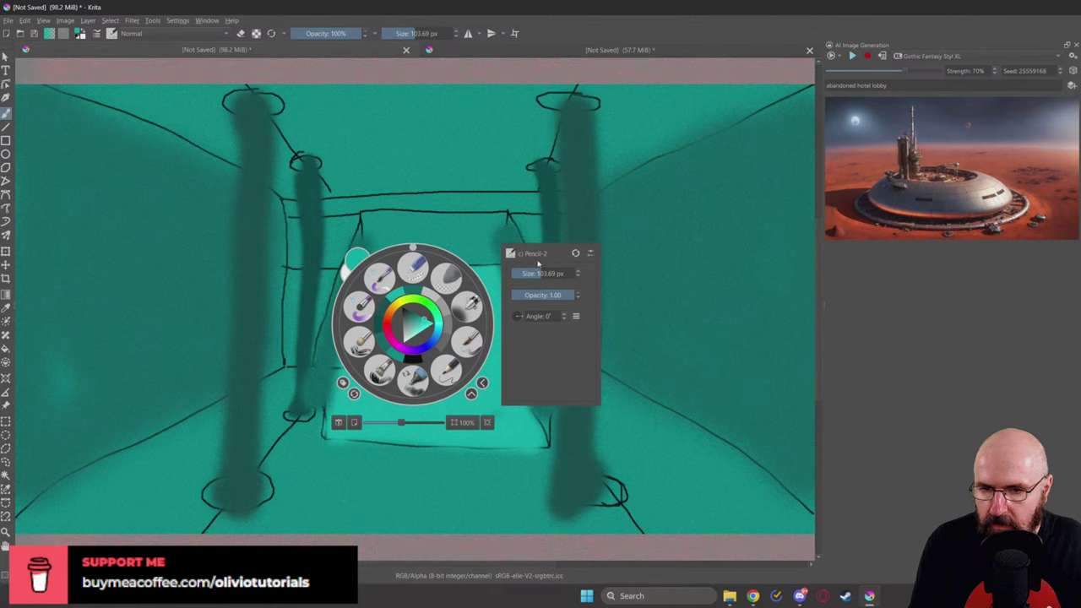
pyautogui.moveTo(538, 273); pyautogui.dragTo(531, 273)
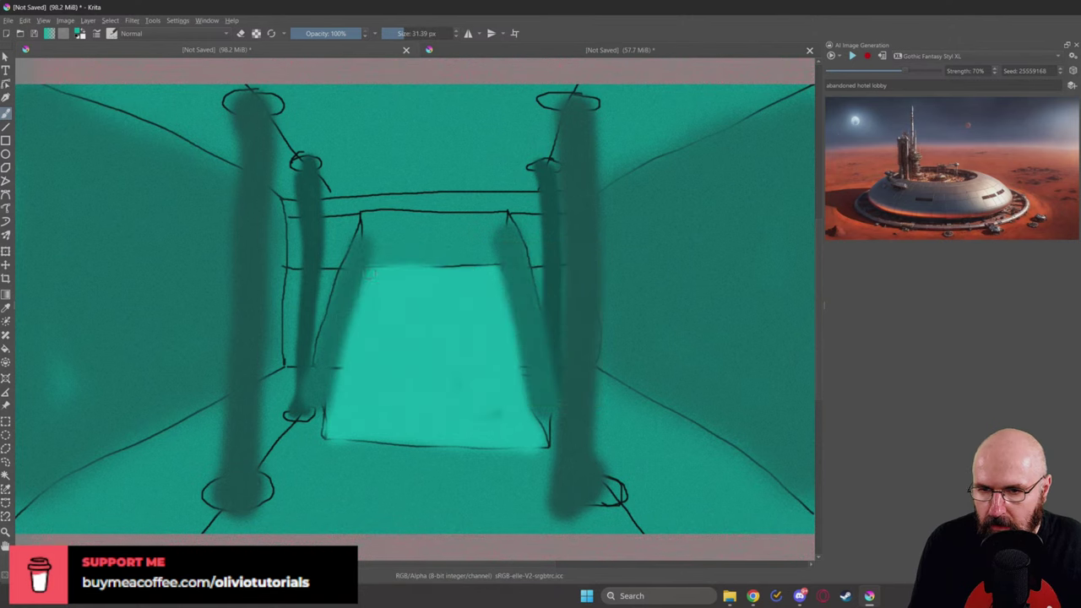
pyautogui.rightClick(418, 254)
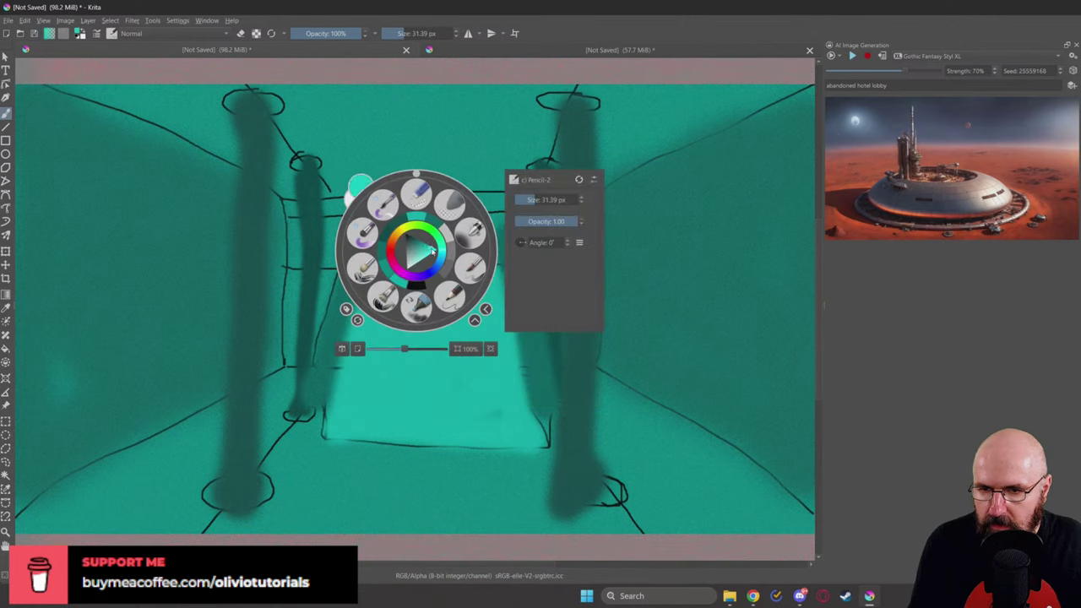
pyautogui.rightClick(398, 270)
pyautogui.rightClick(398, 270)
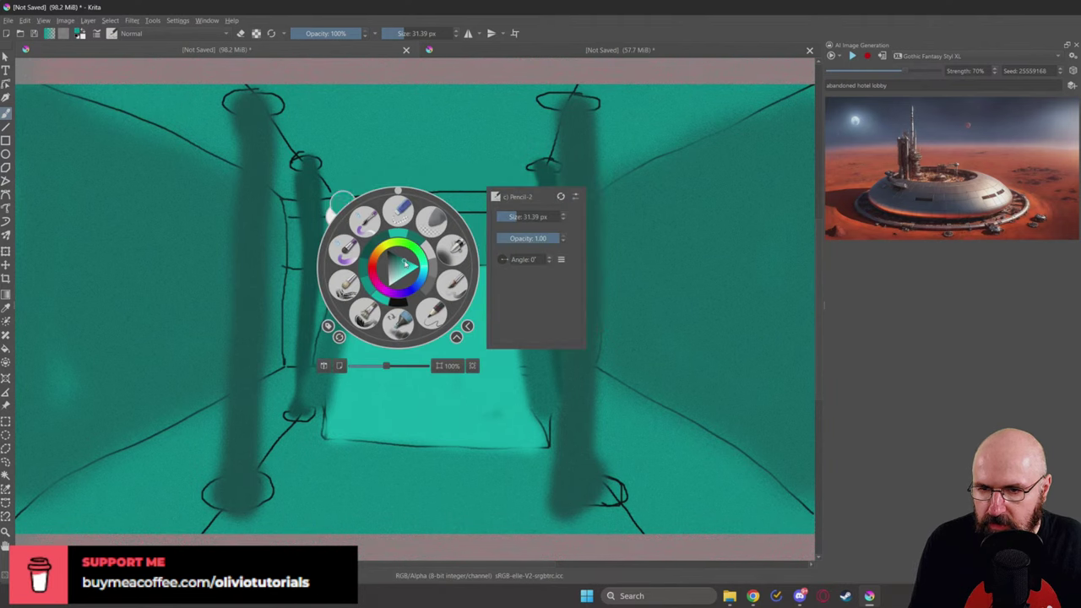
pyautogui.rightClick(398, 270)
# Step: Paint a light top-step edge and seven dark step lines across the staircase
pyautogui.moveTo(366, 272); pyautogui.dragTo(510, 271)
pyautogui.moveTo(372, 292); pyautogui.dragTo(495, 291)
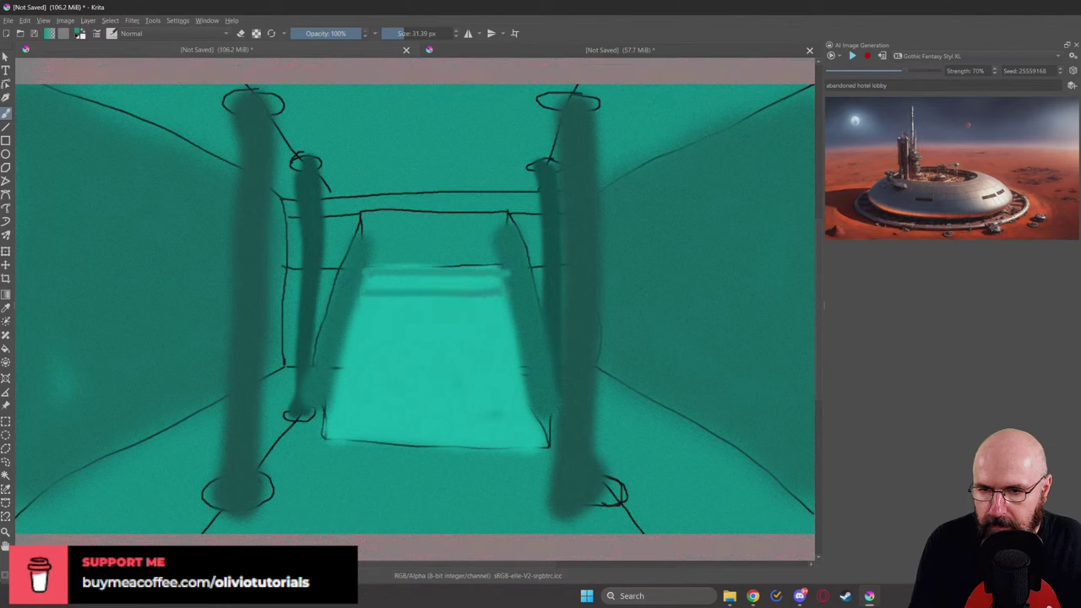
pyautogui.moveTo(362, 318); pyautogui.dragTo(510, 318)
pyautogui.moveTo(351, 343); pyautogui.dragTo(507, 346)
pyautogui.moveTo(346, 367); pyautogui.dragTo(516, 366)
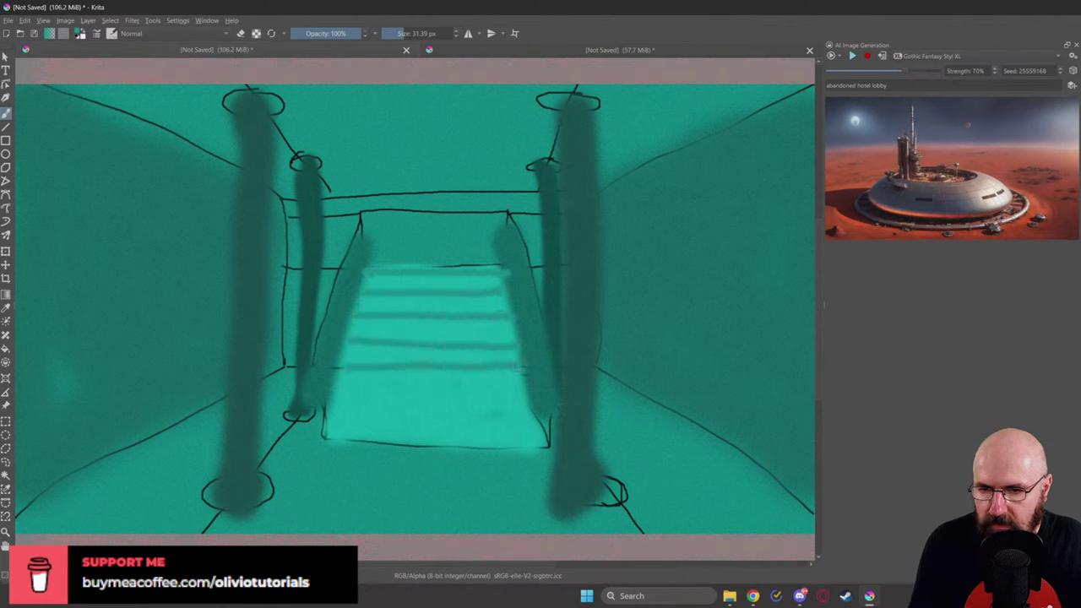
pyautogui.moveTo(341, 391); pyautogui.dragTo(519, 397)
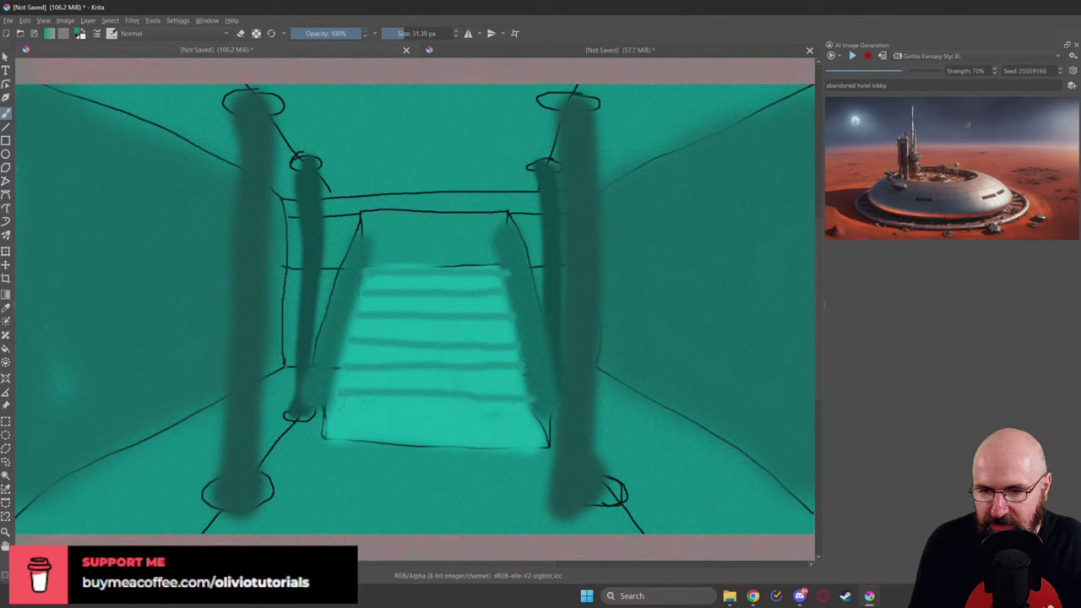
pyautogui.moveTo(337, 404); pyautogui.dragTo(529, 436)
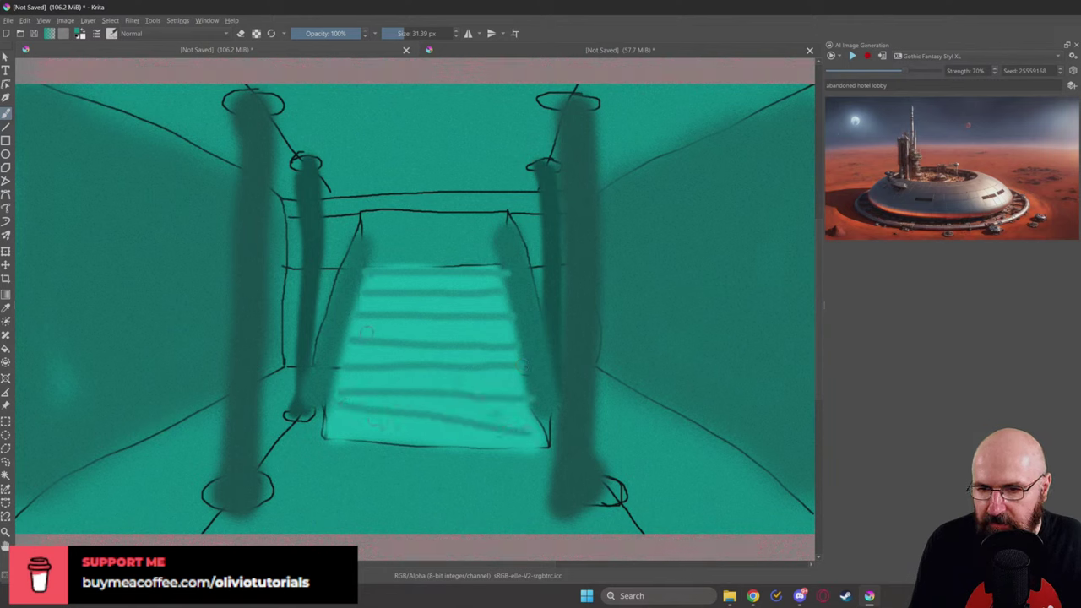
pyautogui.moveTo(365, 331); pyautogui.dragTo(439, 330)
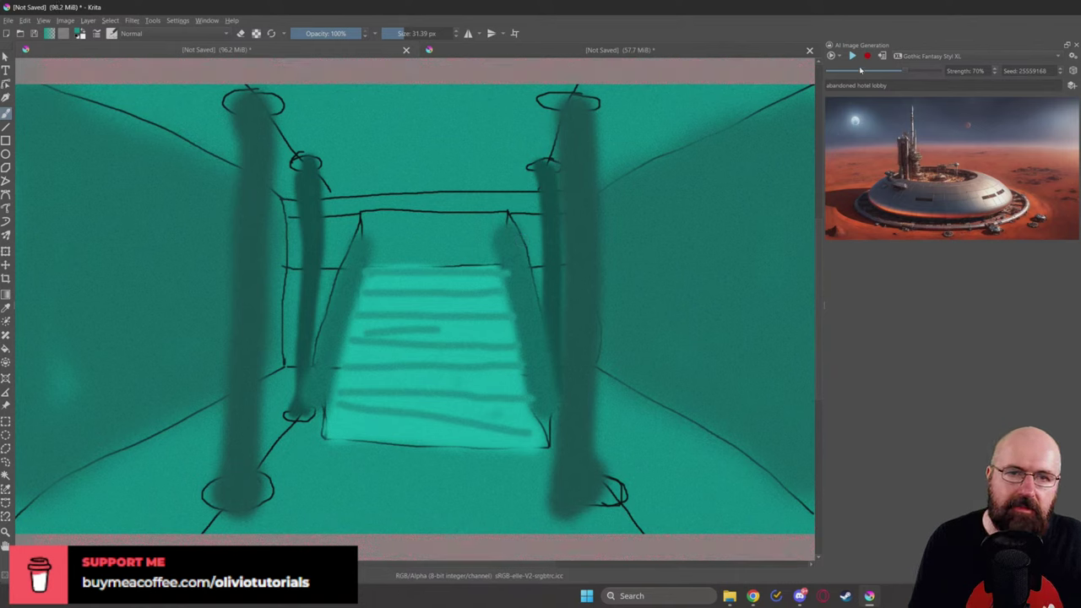
# Step: Start live AI generation, lower strength from 70% to 60%, and append ', teal light' to the prompt
pyautogui.click(852, 55)
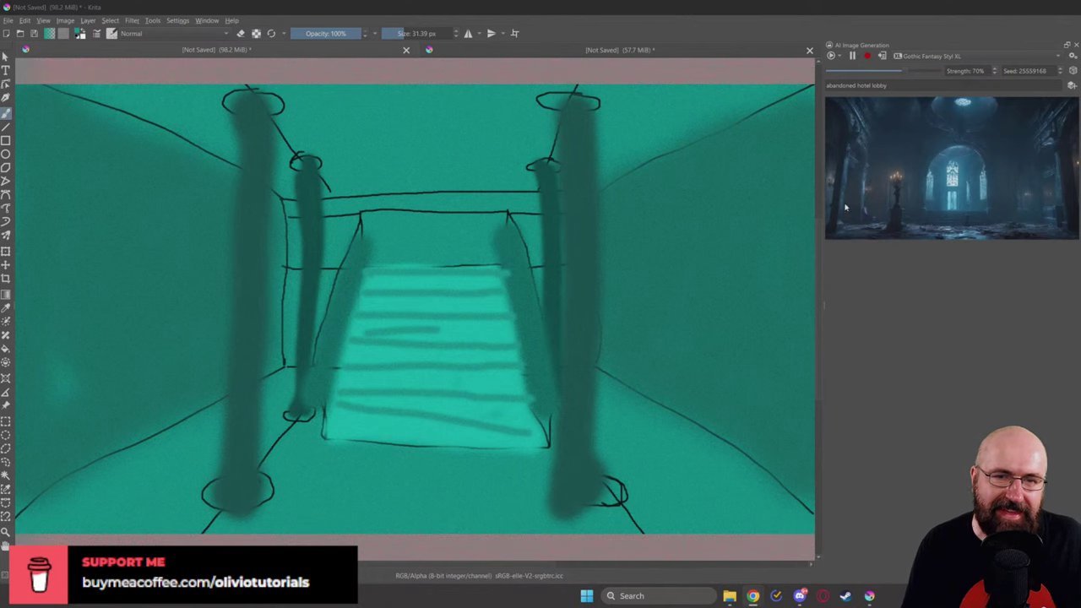
pyautogui.moveTo(823, 276); pyautogui.dragTo(488, 279)
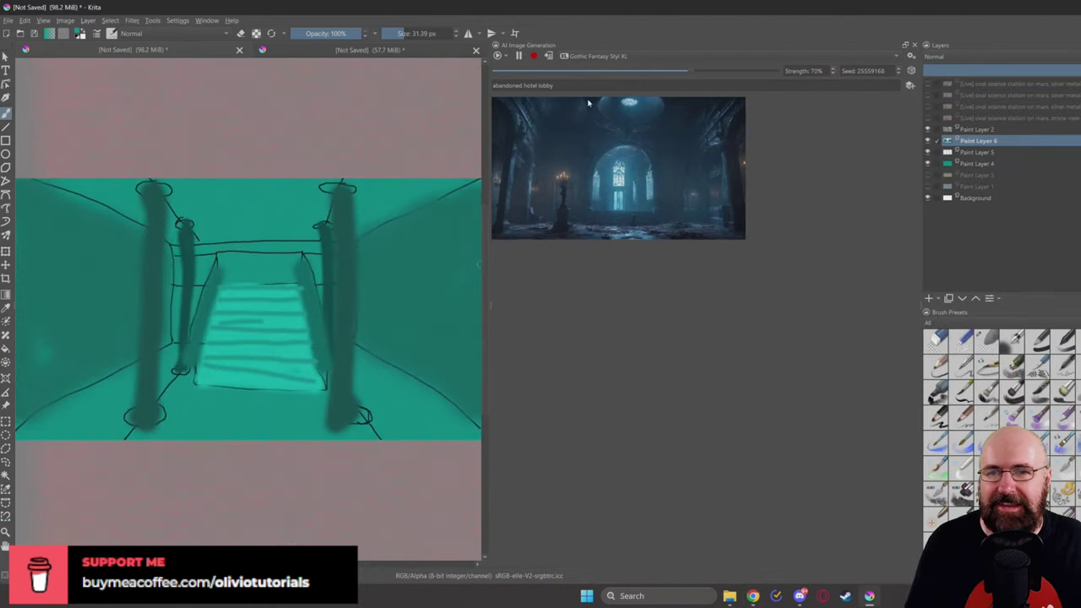
pyautogui.moveTo(689, 72); pyautogui.dragTo(663, 75)
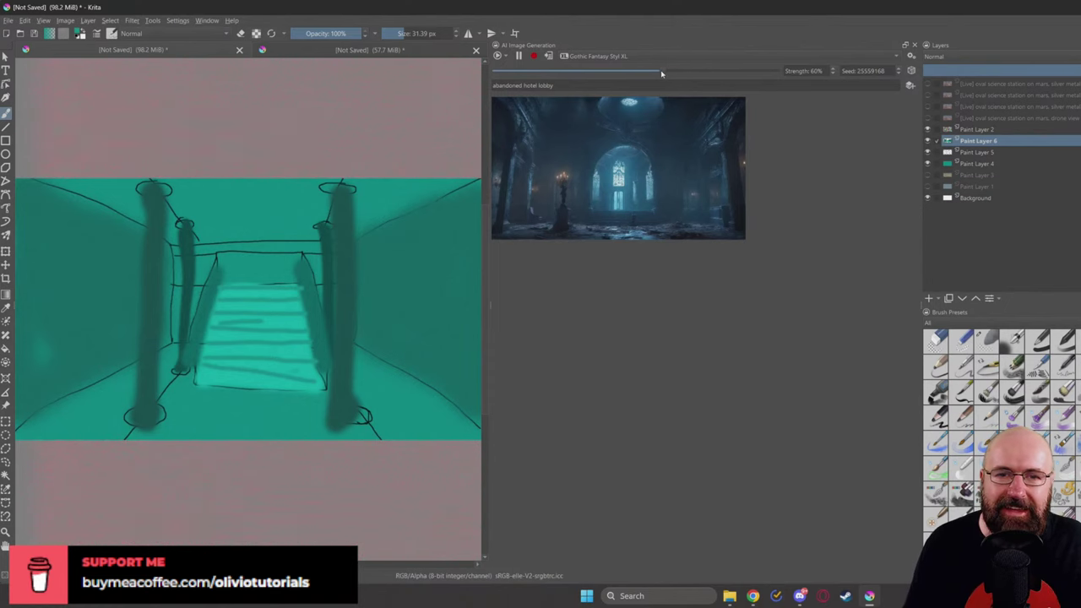
pyautogui.click(607, 85)
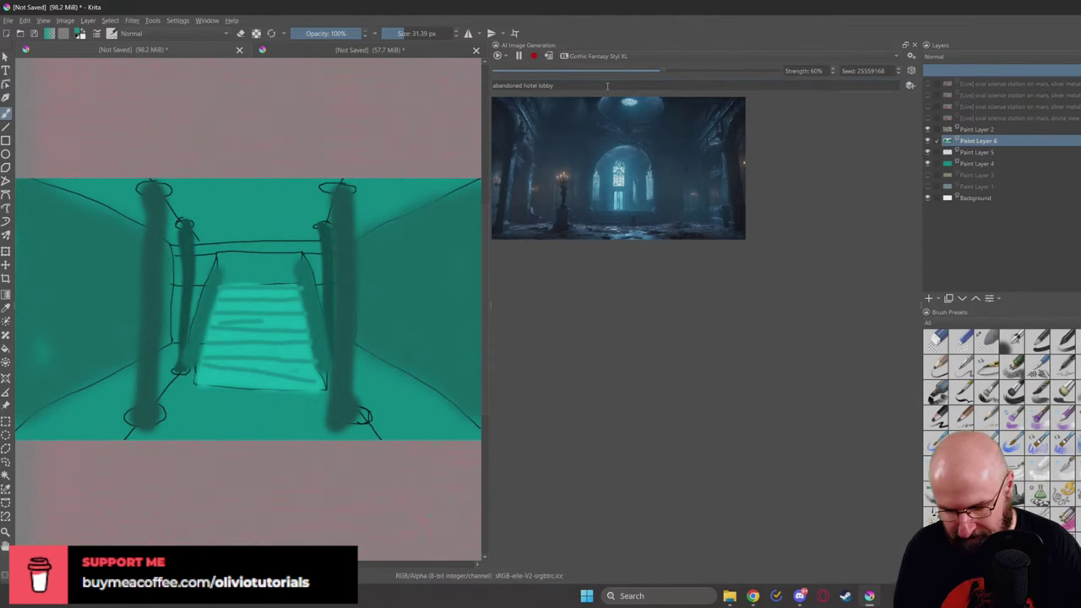
pyautogui.write(', teal')
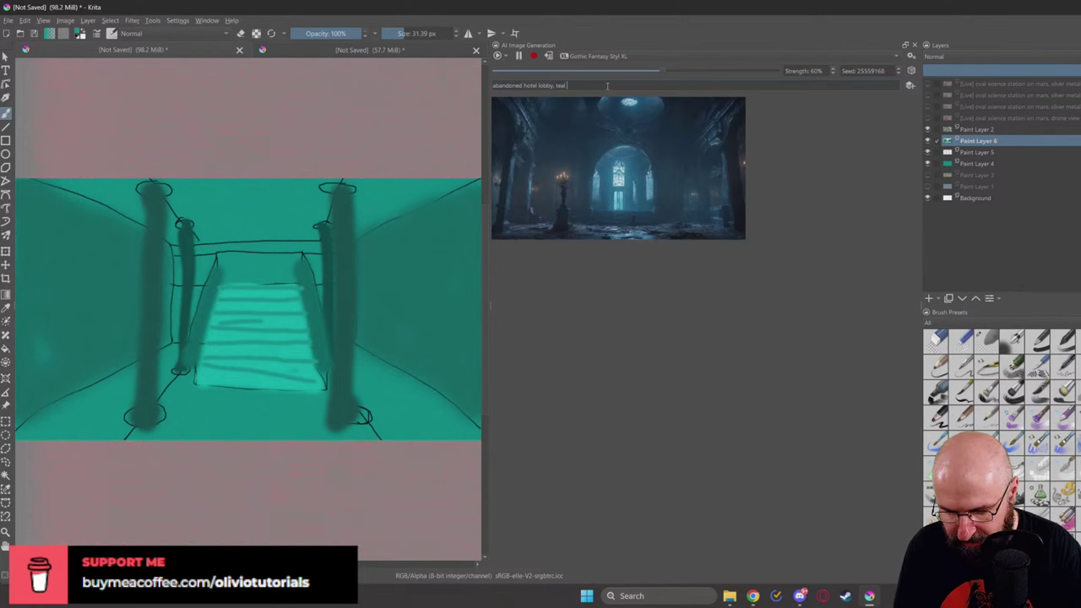
pyautogui.write(' light')
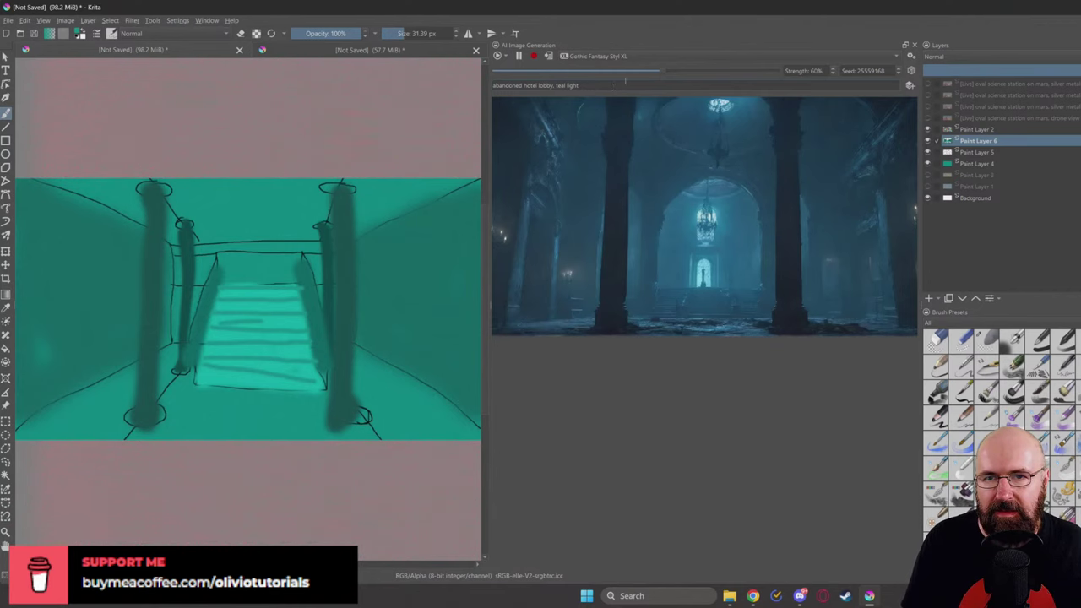
# Step: Try the Digital Artwork XL style, then settle on Digital painting (XL)
pyautogui.click(618, 57)
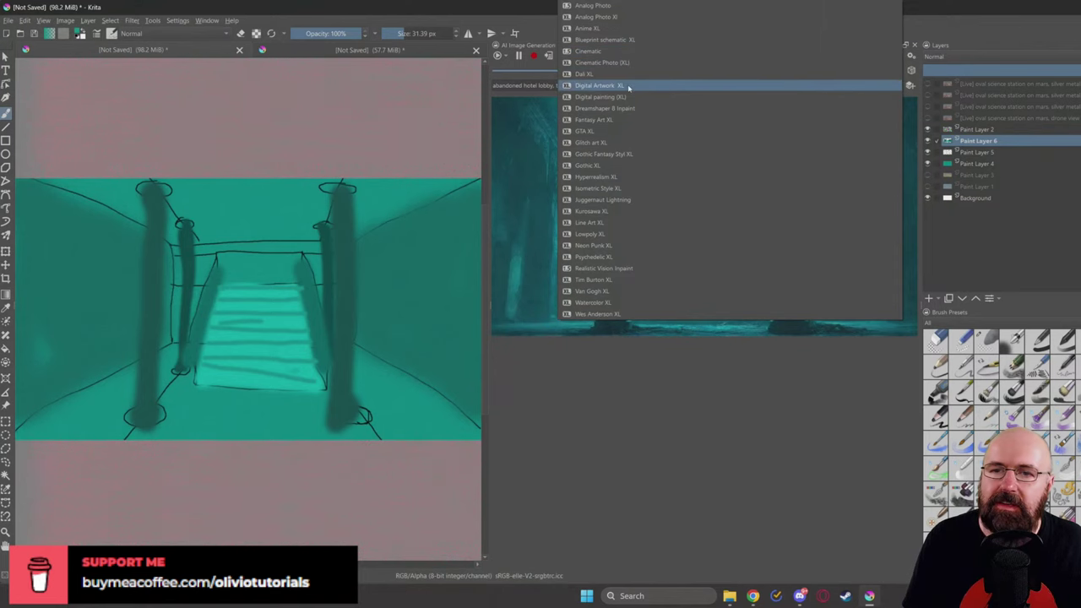
pyautogui.click(629, 86)
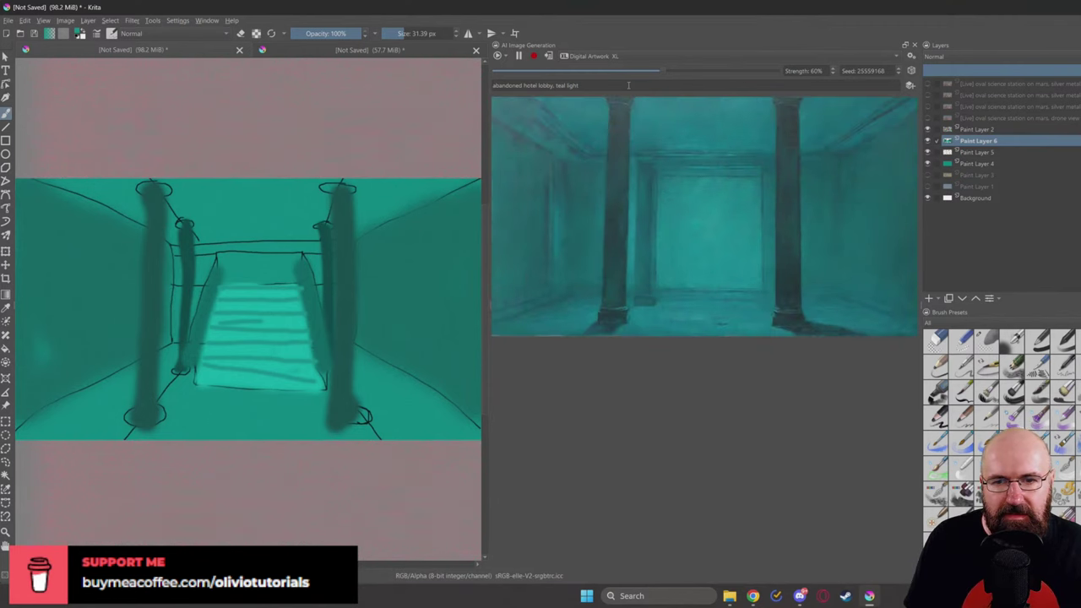
pyautogui.click(631, 56)
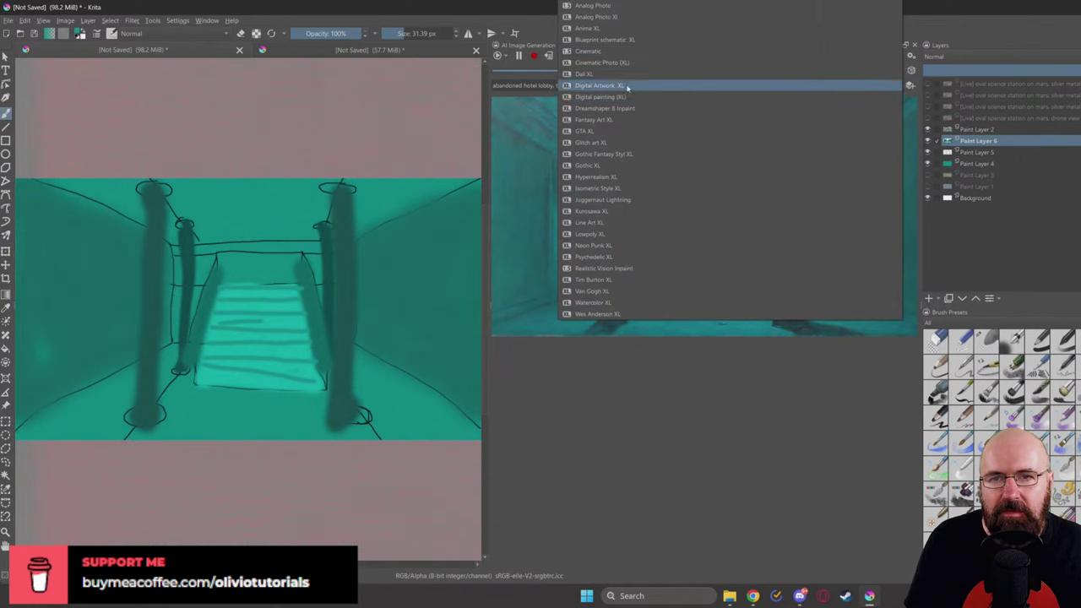
pyautogui.click(627, 85)
pyautogui.click(608, 56)
pyautogui.click(621, 96)
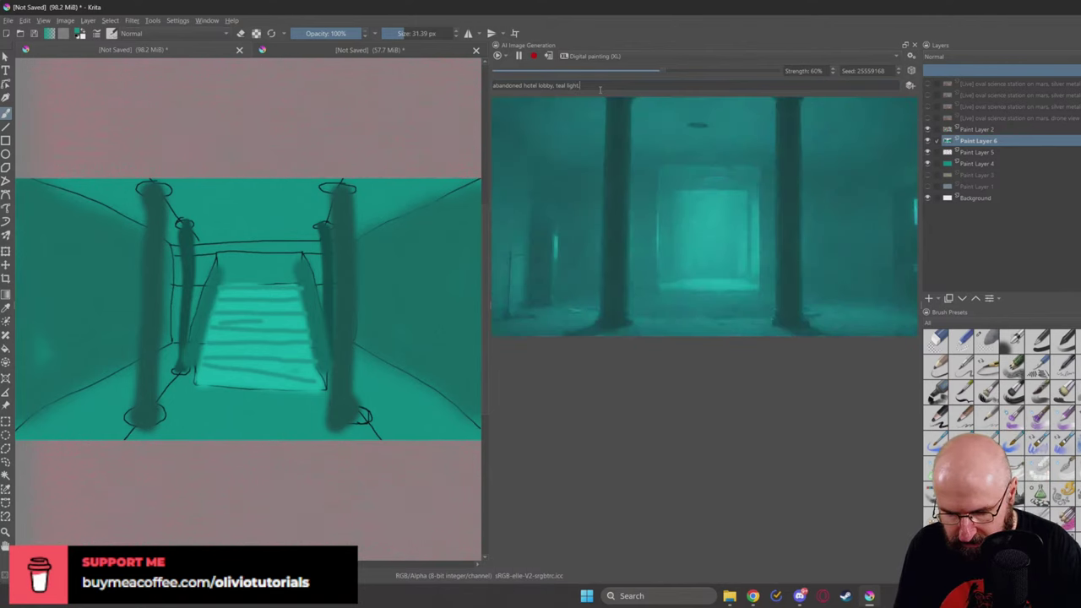
# Step: Append ', cinematic light, concept art, masterpiece, movie scene' to the prompt and raise strength to 65%
pyautogui.click(599, 88)
pyautogui.write(', cinematic light, c')
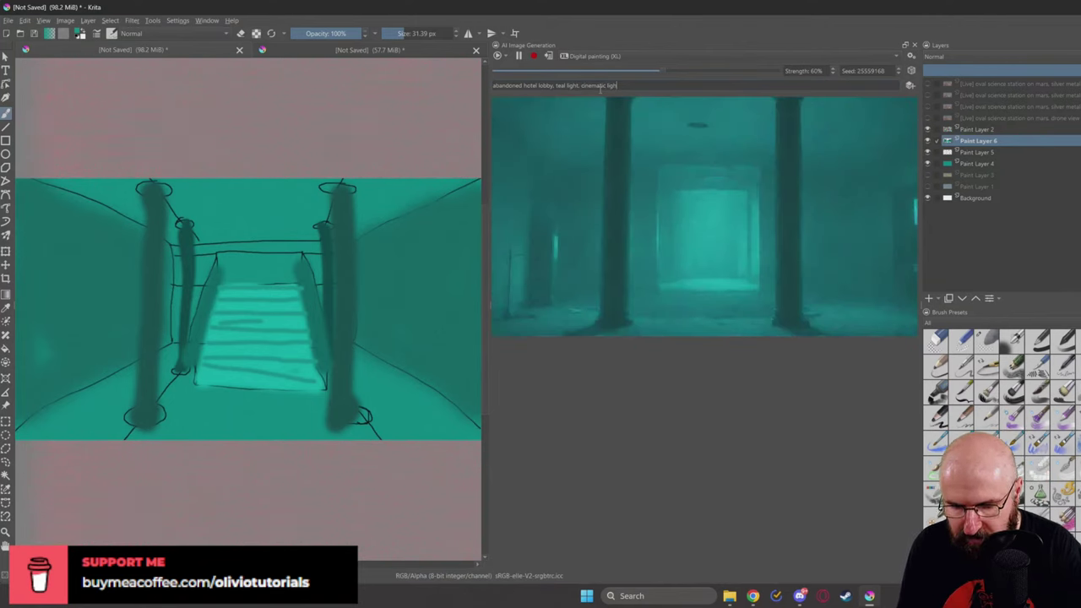
pyautogui.write('oncept art')
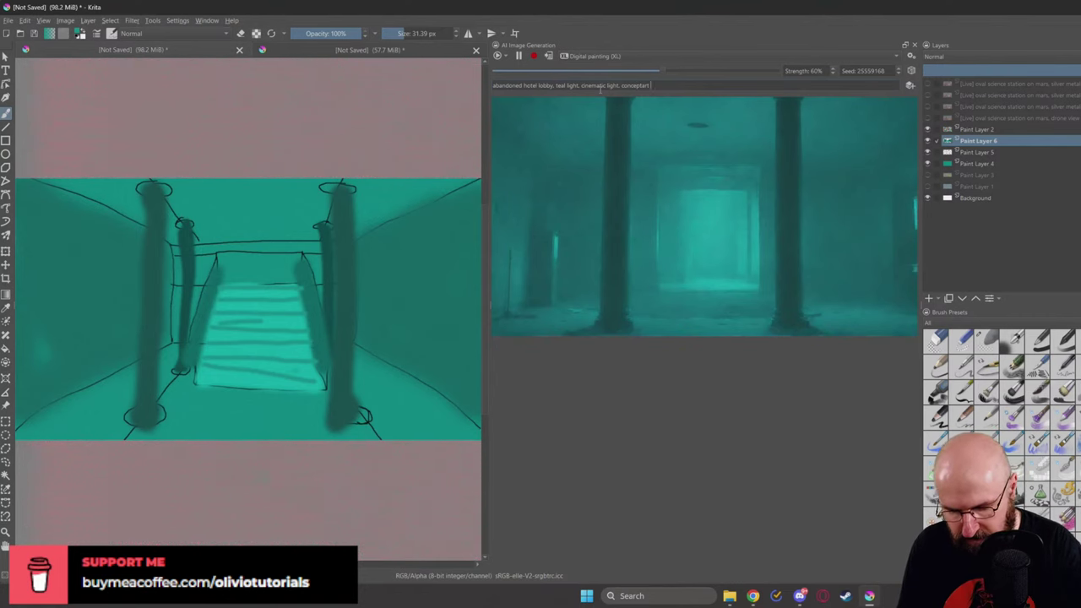
pyautogui.write(', masterpiece')
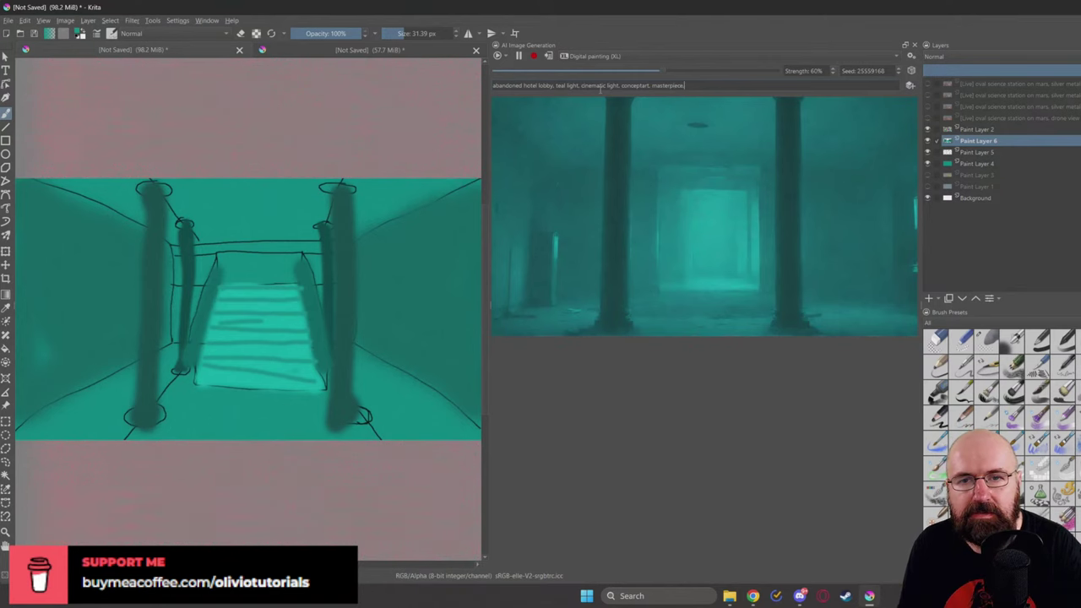
pyautogui.write(', mov')
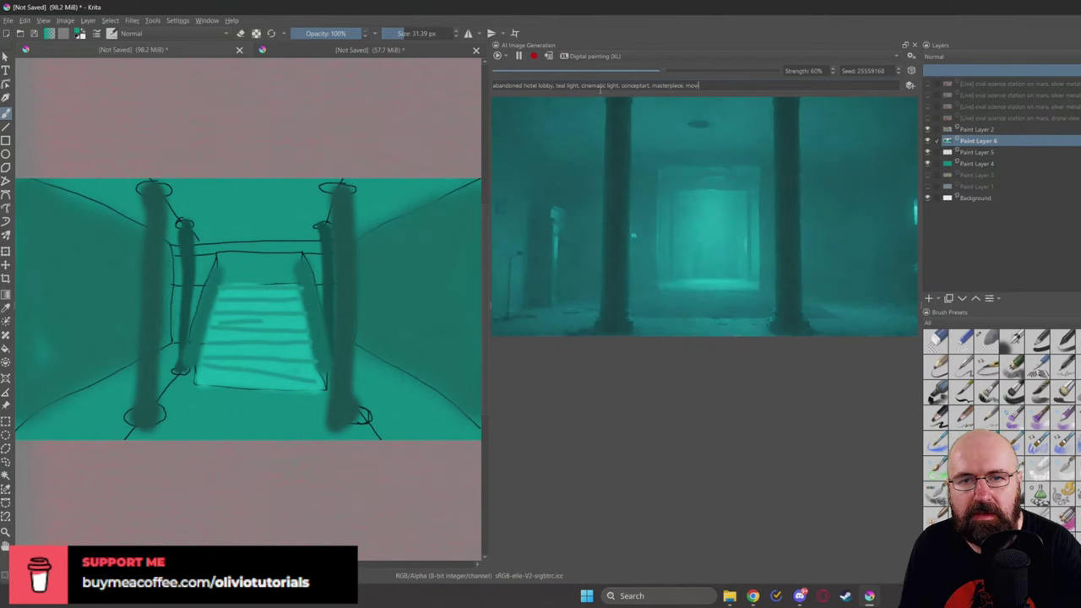
pyautogui.write('ie scene')
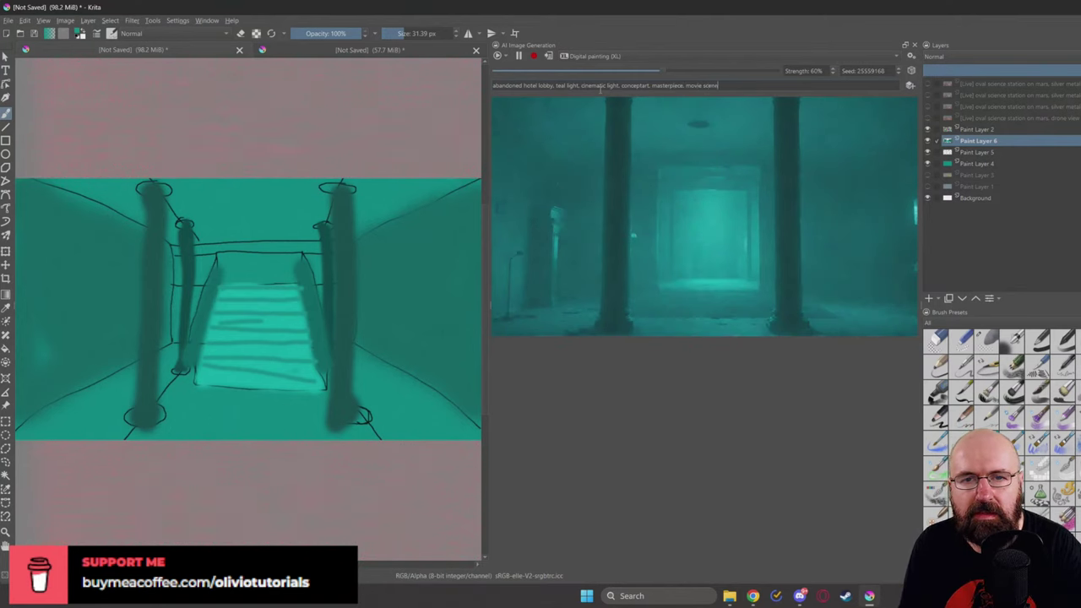
pyautogui.click(834, 68)
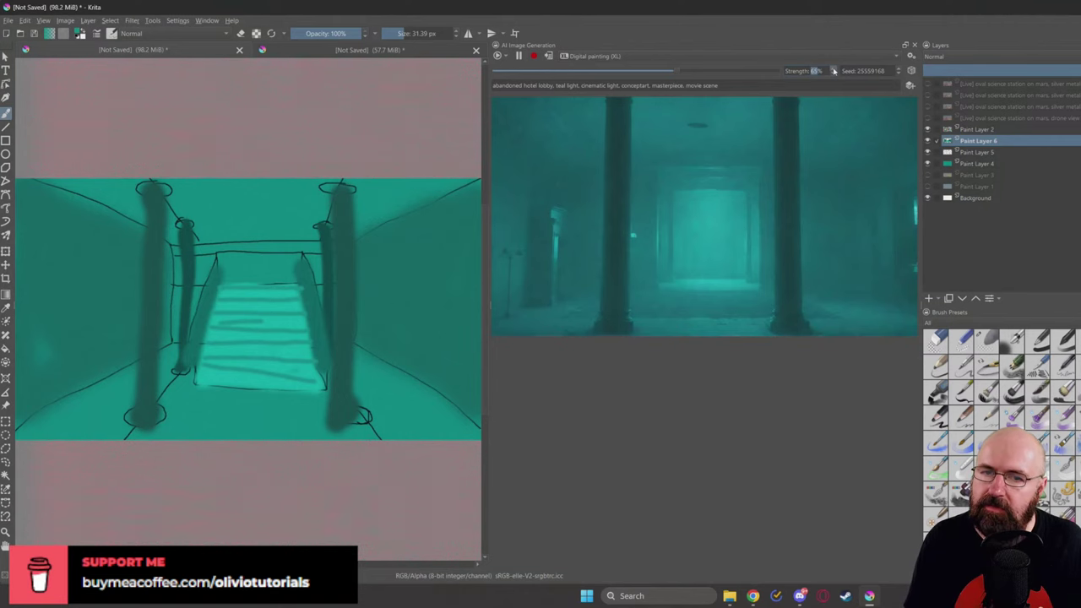
# Step: Insert 'with columns and a broken staircase in the back' after 'lobby' in the prompt
pyautogui.click(552, 86)
pyautogui.press('BackSpace')
pyautogui.write('w')
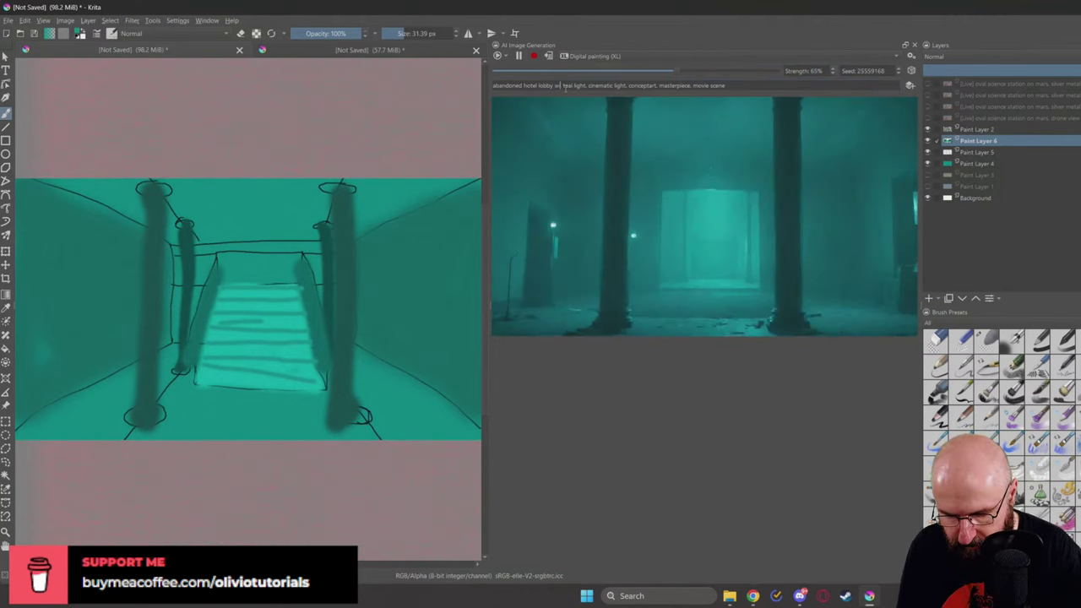
pyautogui.write('ith columns')
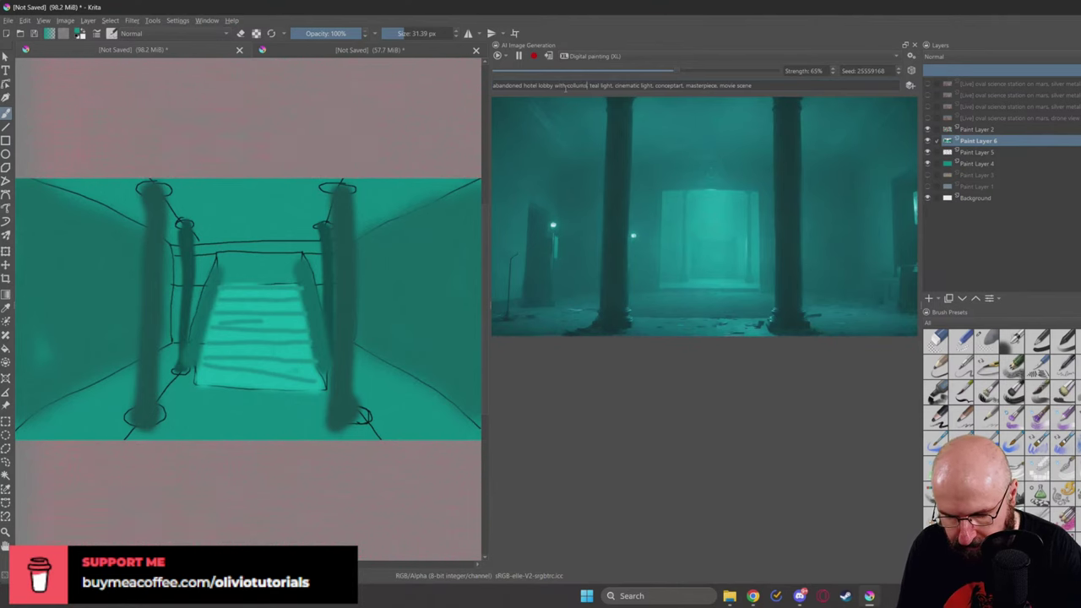
pyautogui.write(' and a')
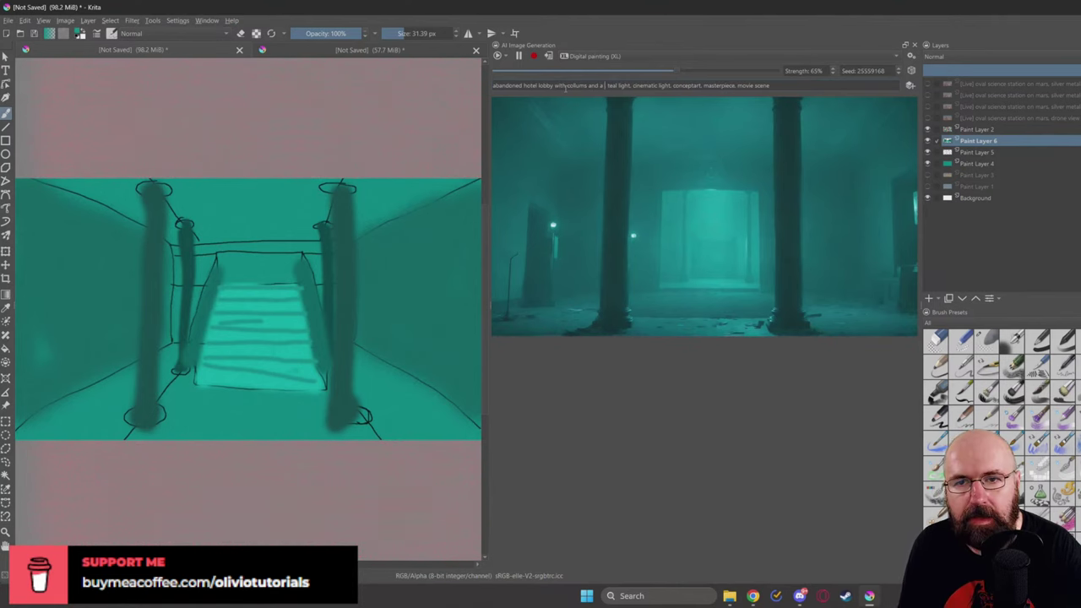
pyautogui.write(' brok')
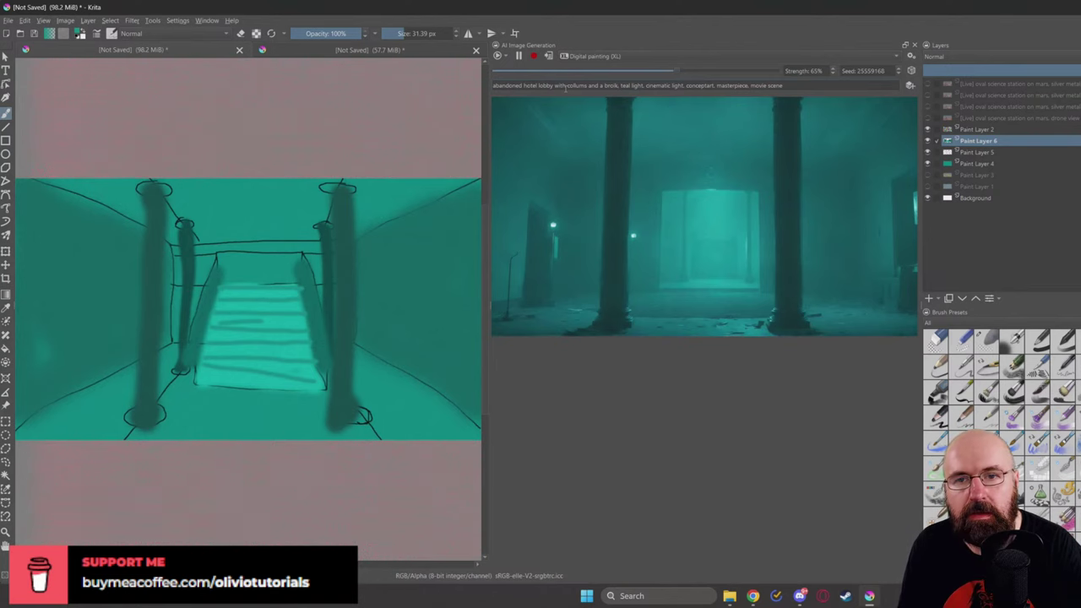
pyautogui.write('en sta')
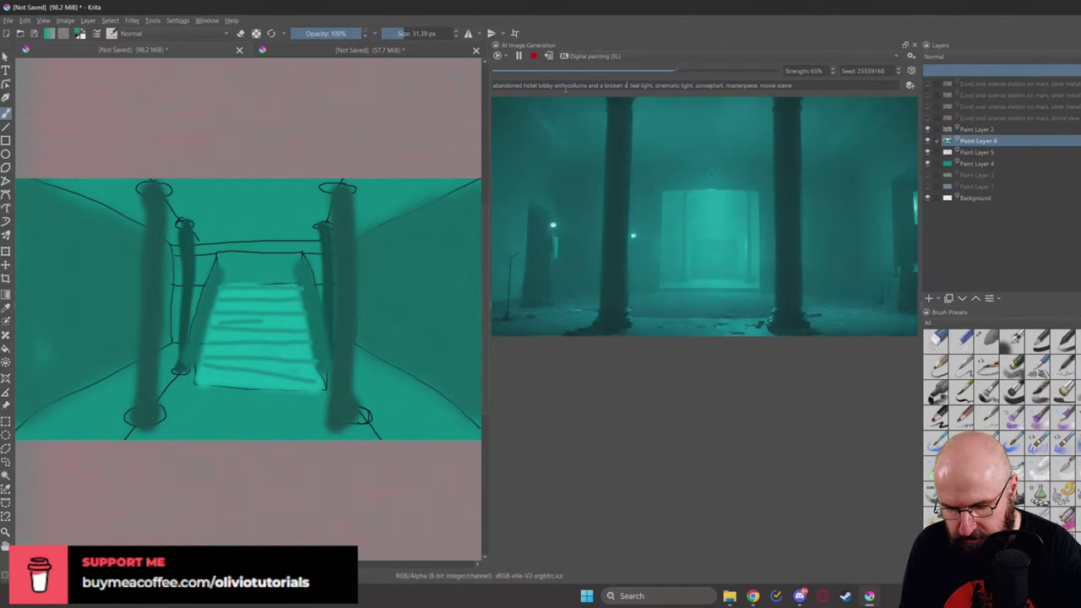
pyautogui.write('ir')
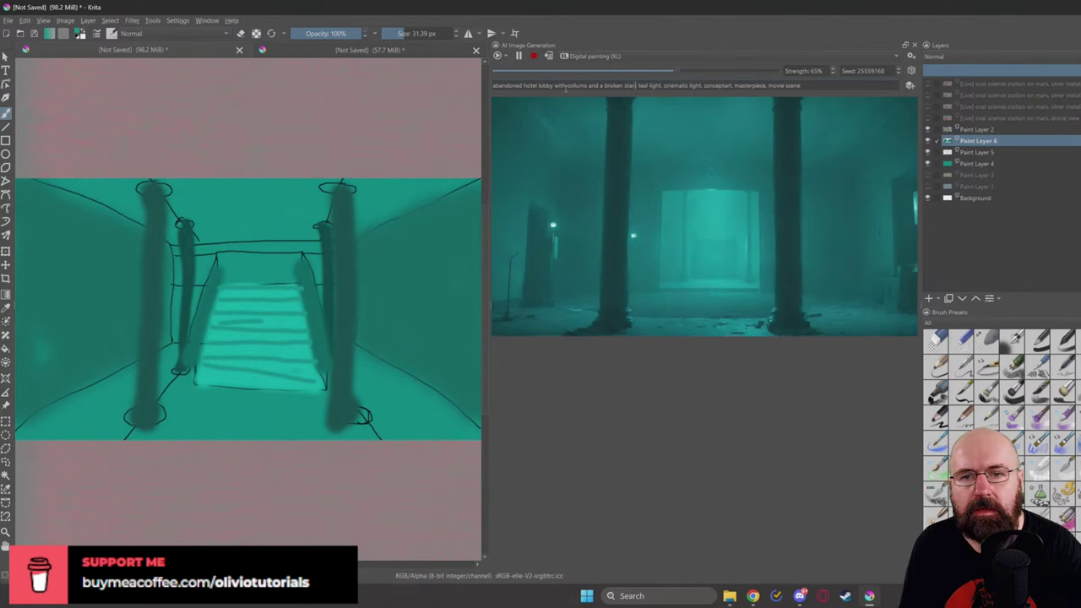
pyautogui.write('ca')
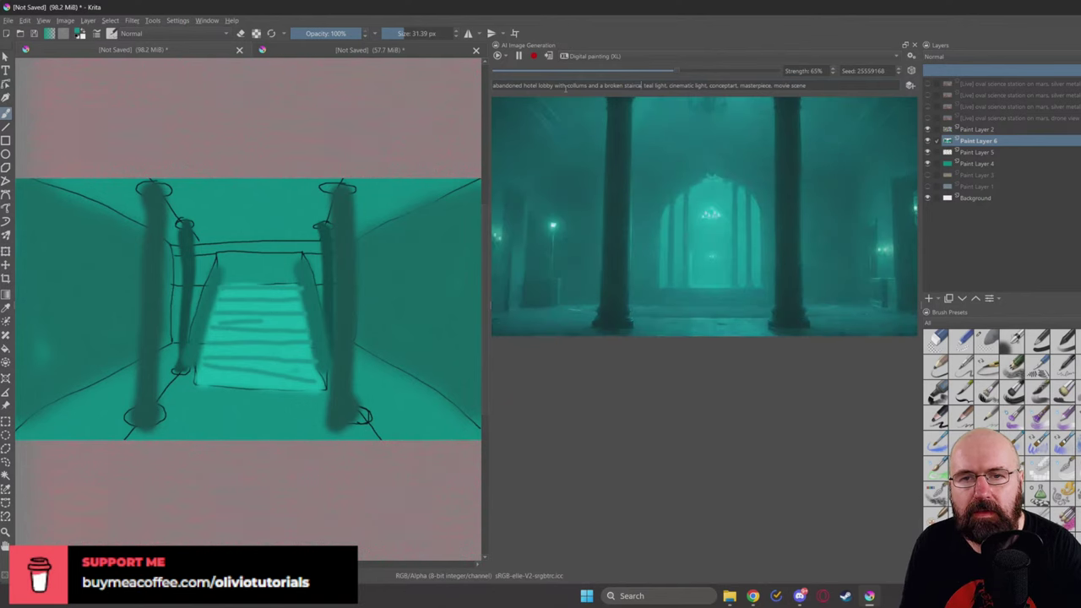
pyautogui.write('se in the back')
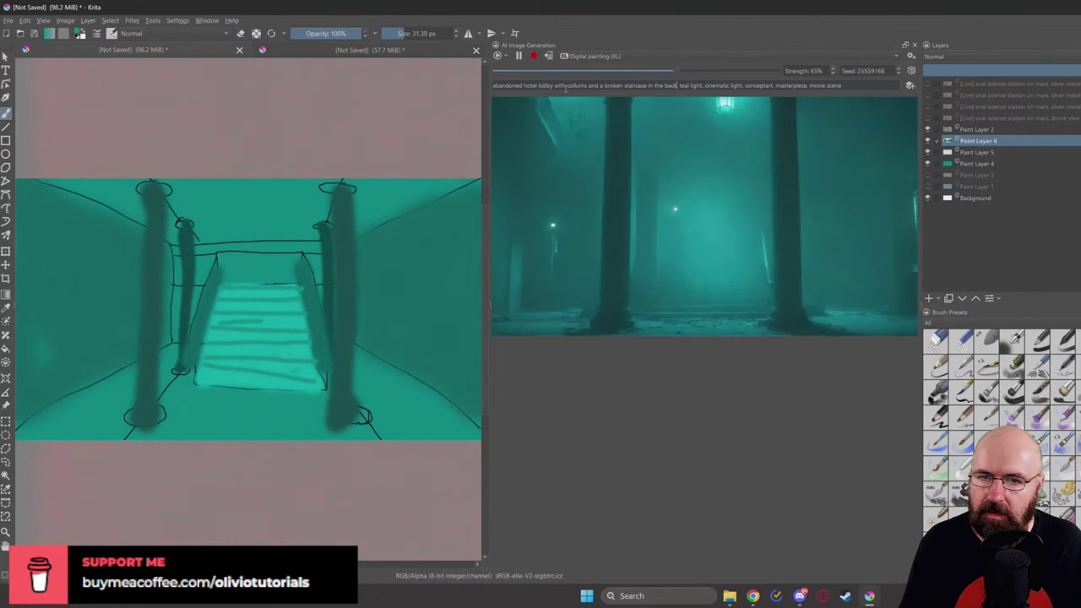
pyautogui.click(648, 59)
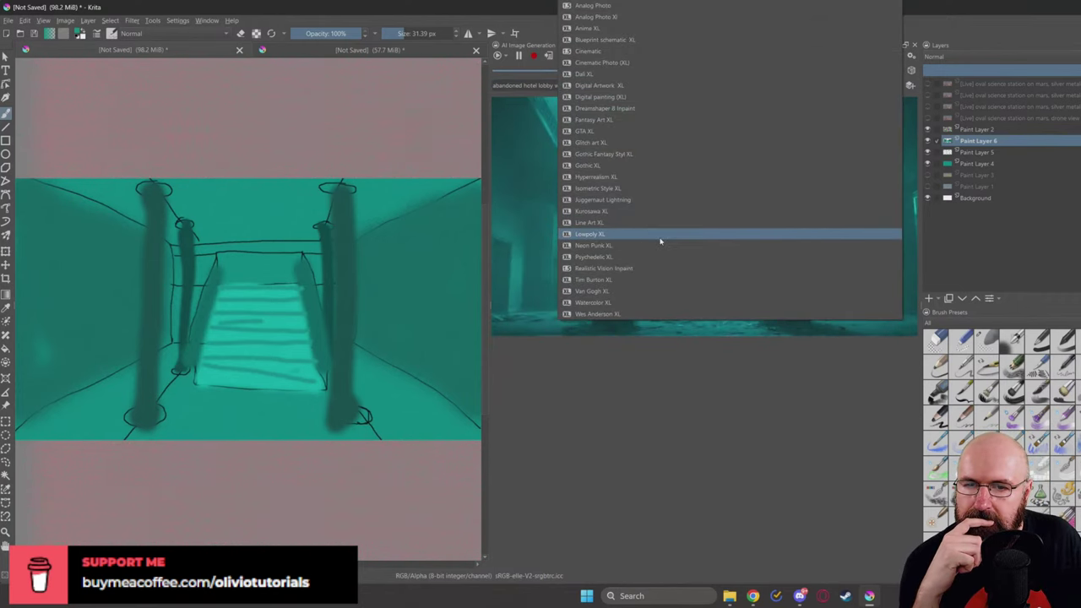
# Step: Change the live generation style to Cinematic Photo (XL)
pyautogui.click(628, 313)
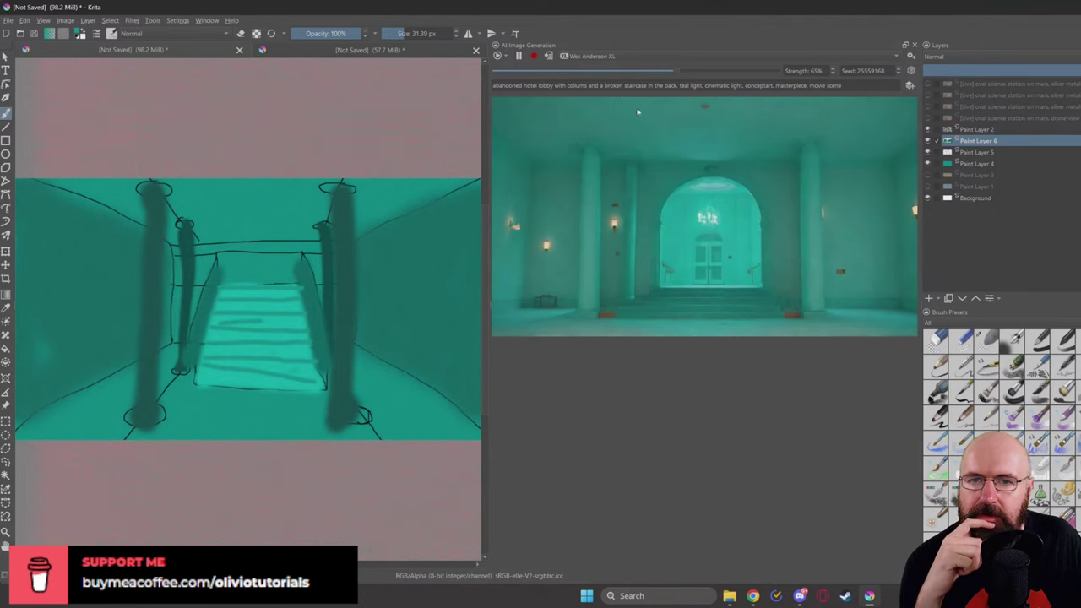
pyautogui.click(613, 57)
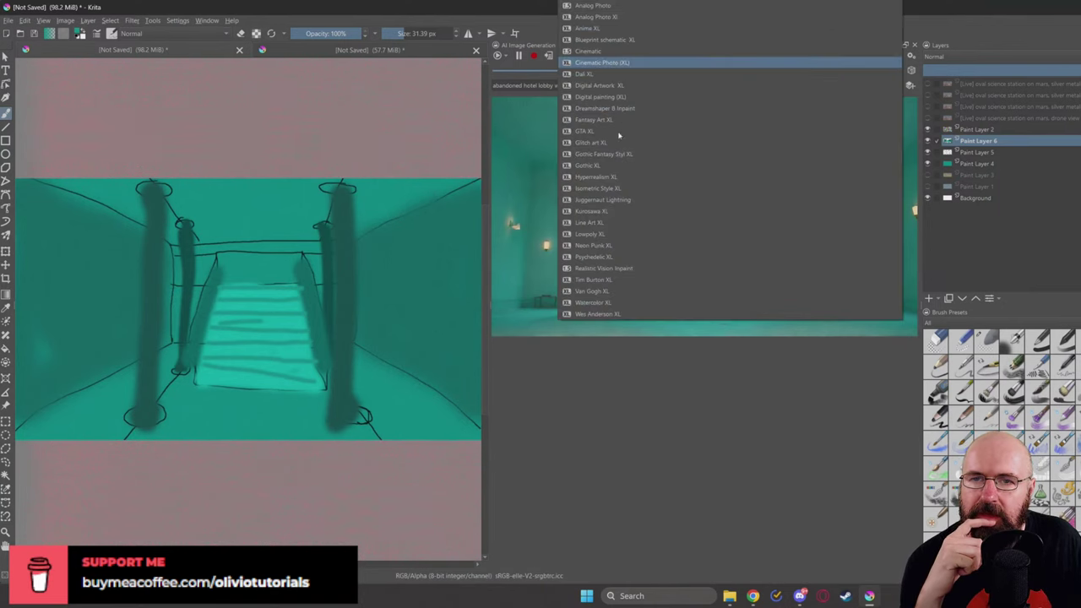
pyautogui.click(608, 64)
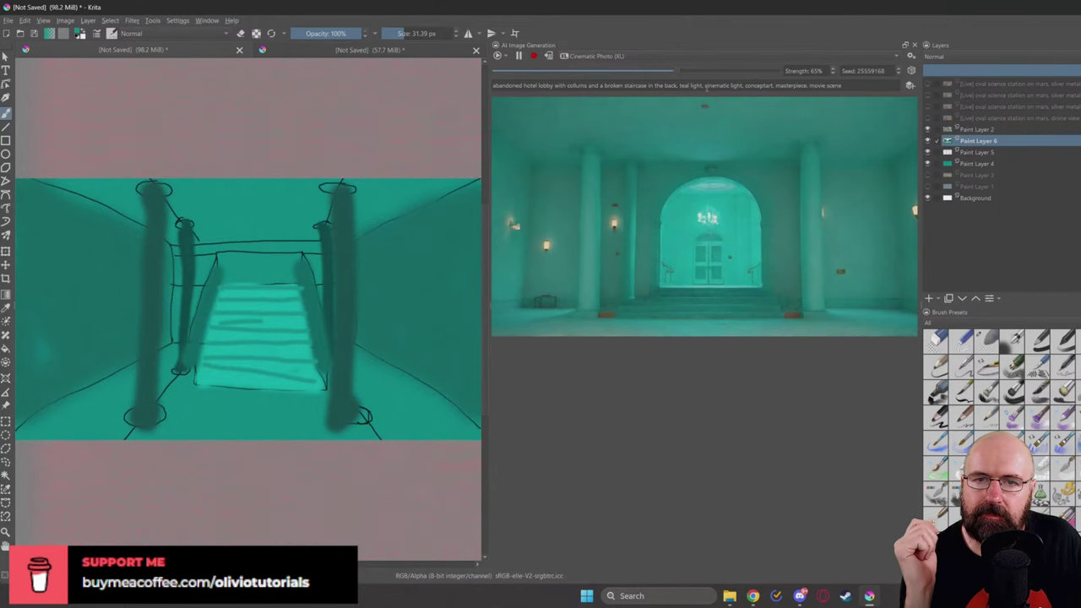
# Step: Replace the concept-art tags with 'raw photo, movie scene' and 'staircase' with 'stairs in'
pyautogui.moveTo(745, 85); pyautogui.dragTo(845, 86)
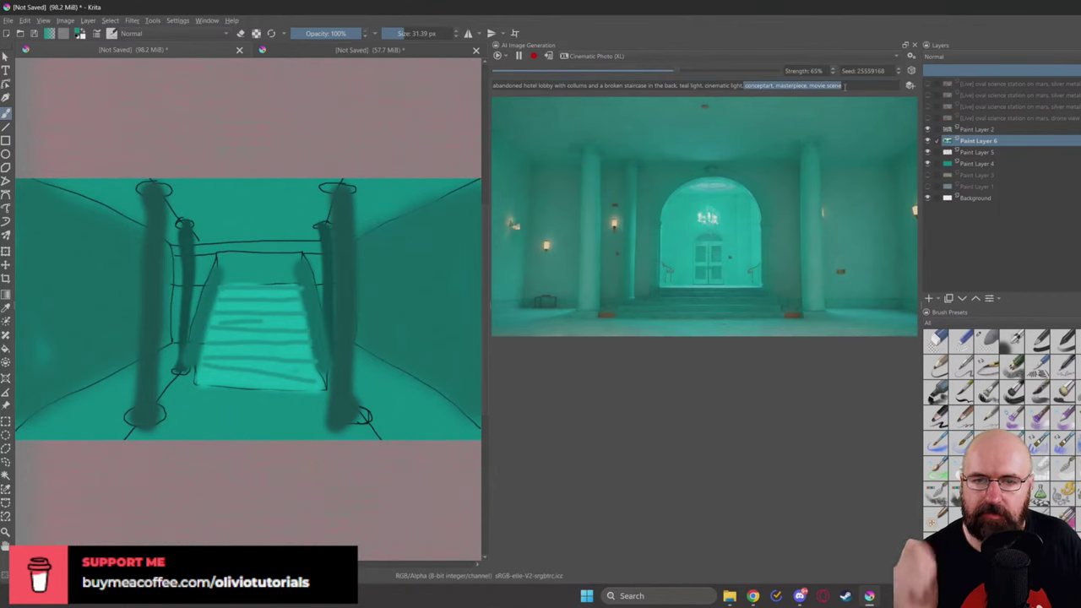
pyautogui.press('BackSpace')
pyautogui.write('ree')
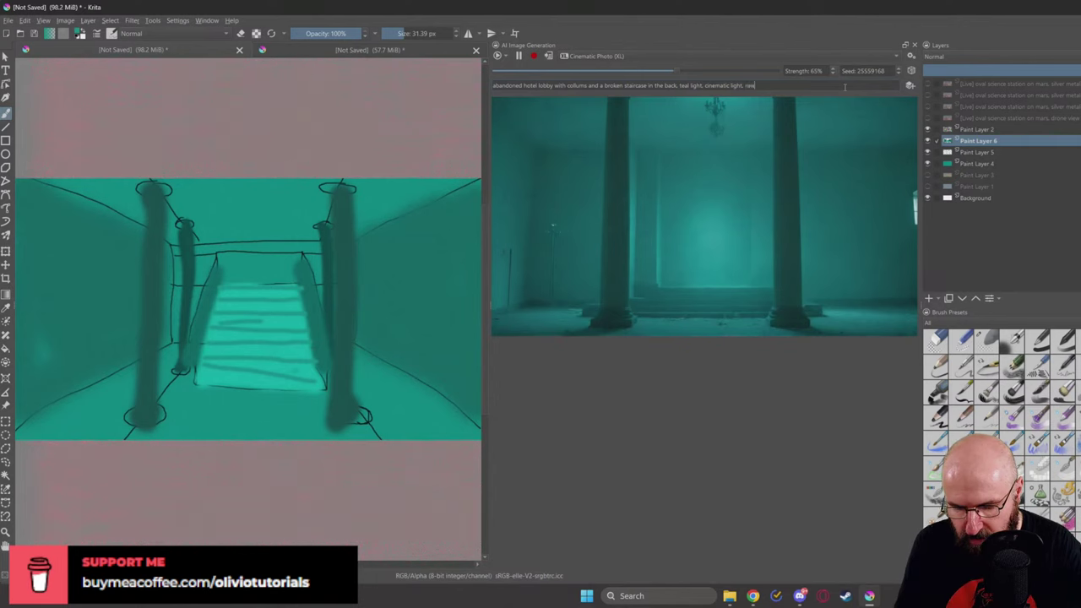
pyautogui.write(' photo,')
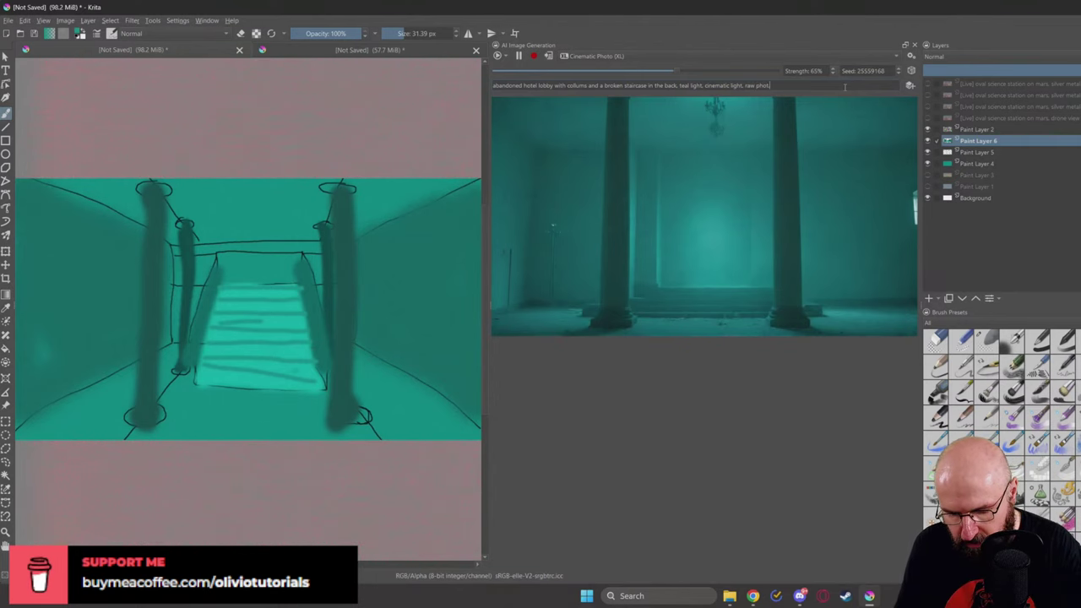
pyautogui.write(' movie scene')
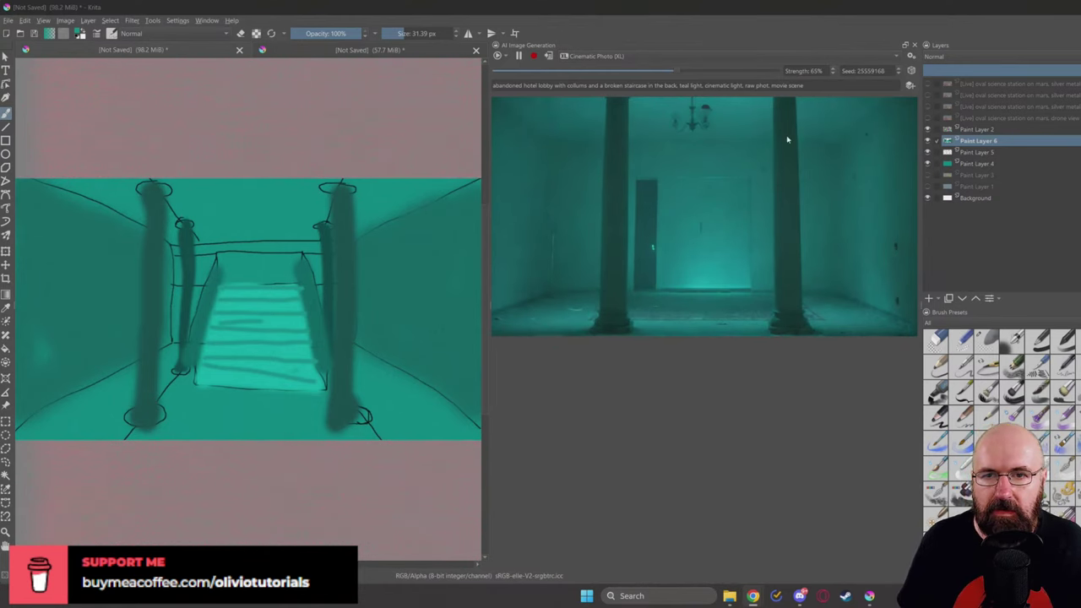
pyautogui.doubleClick(633, 86)
pyautogui.write('stai')
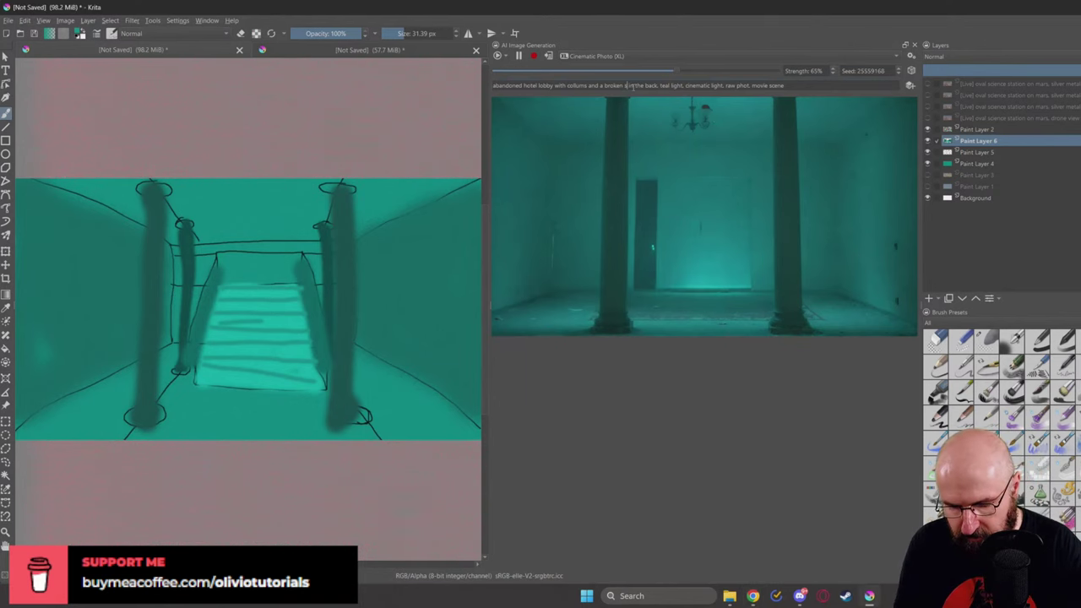
pyautogui.write('rs in')
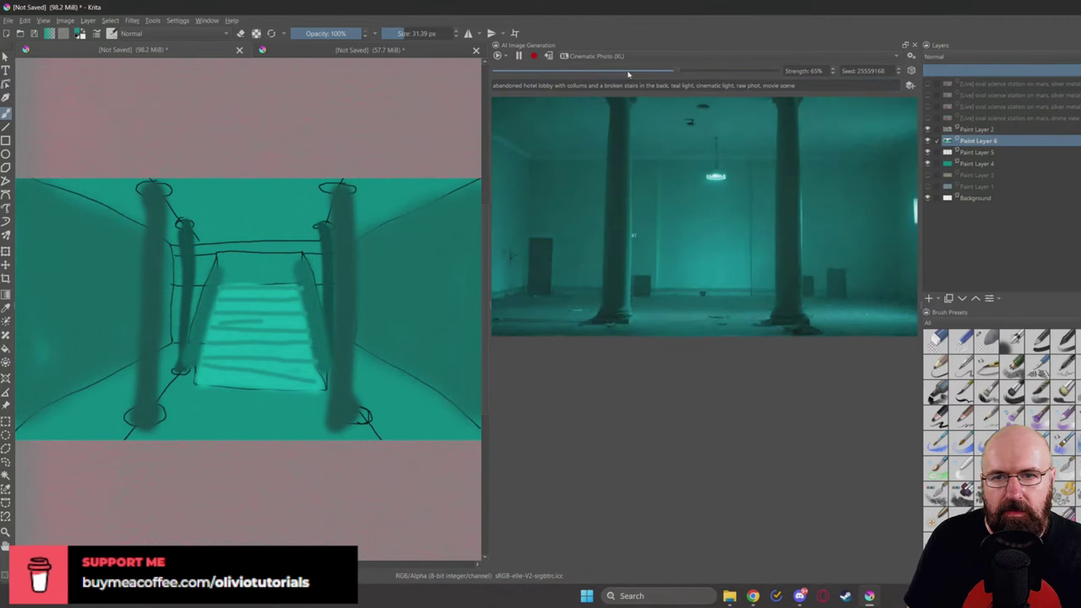
# Step: Try generation strengths of 45%, 35% and 25%, then step to the next seed
pyautogui.moveTo(634, 72); pyautogui.dragTo(618, 73)
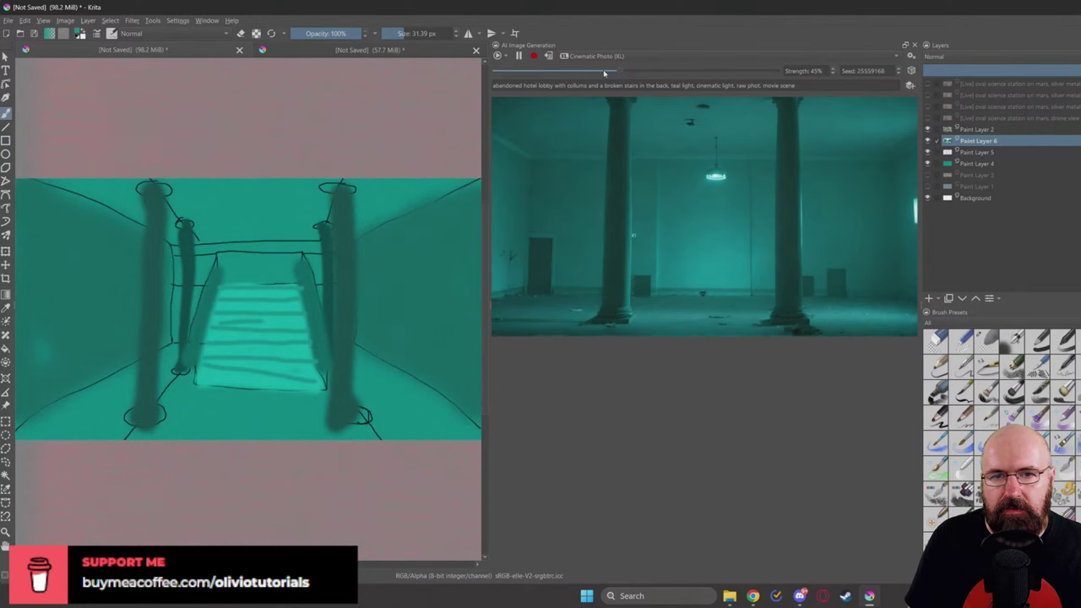
pyautogui.moveTo(604, 72); pyautogui.dragTo(598, 75)
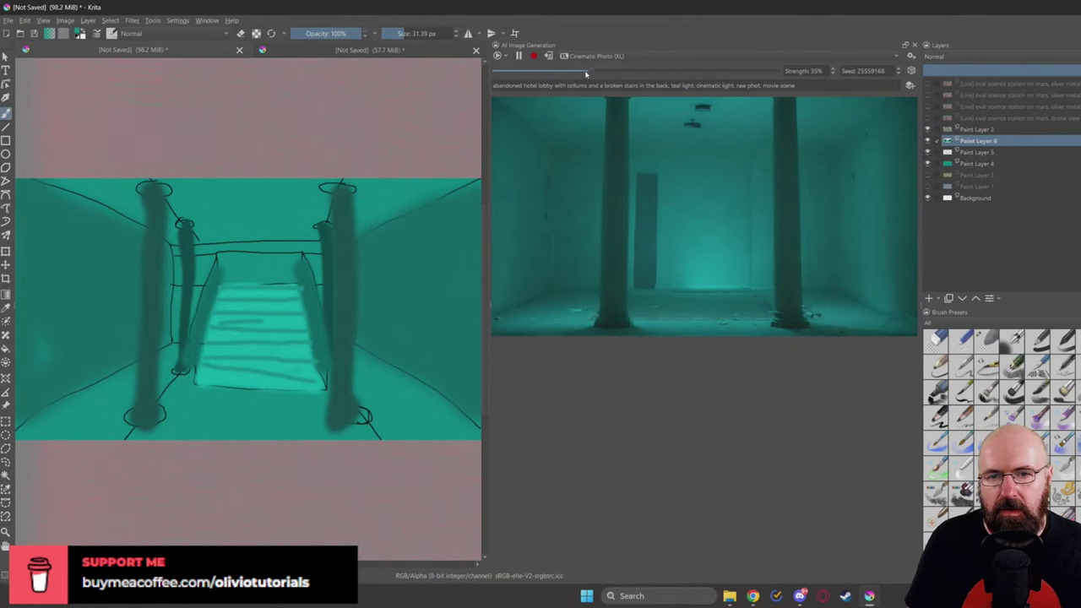
pyautogui.moveTo(585, 74); pyautogui.dragTo(583, 74)
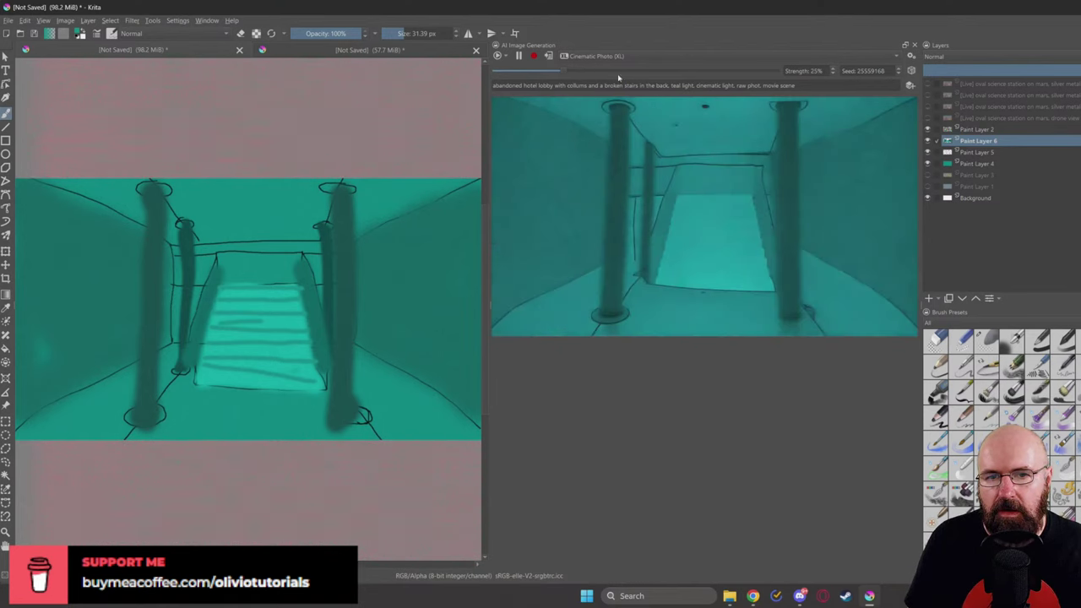
pyautogui.click(898, 72)
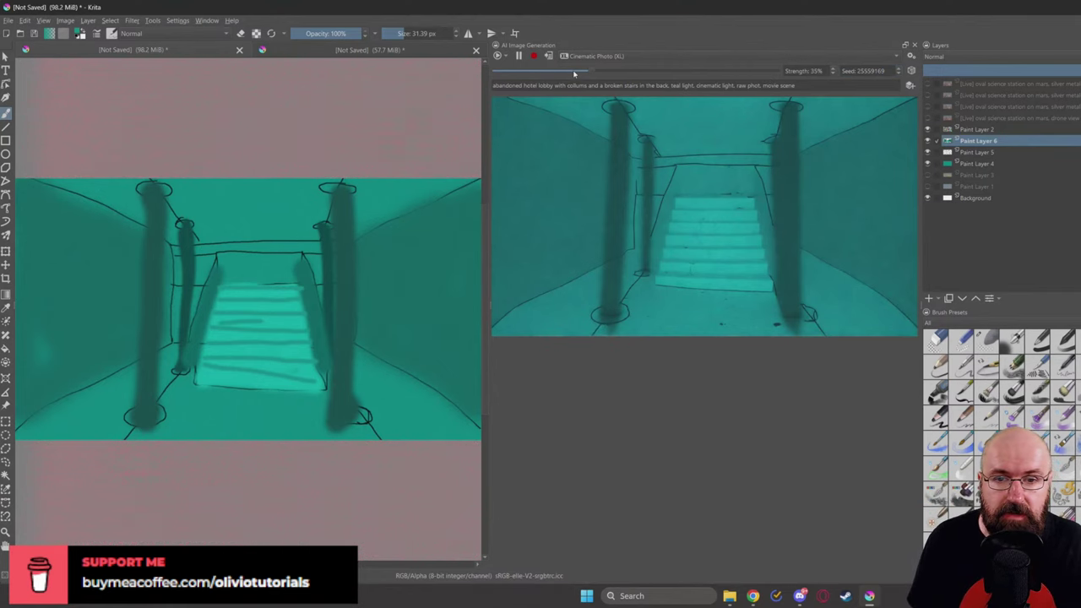
# Step: Settle on 35% strength and seed 25559171, and apply the render as a new layer
pyautogui.moveTo(594, 76); pyautogui.dragTo(605, 76)
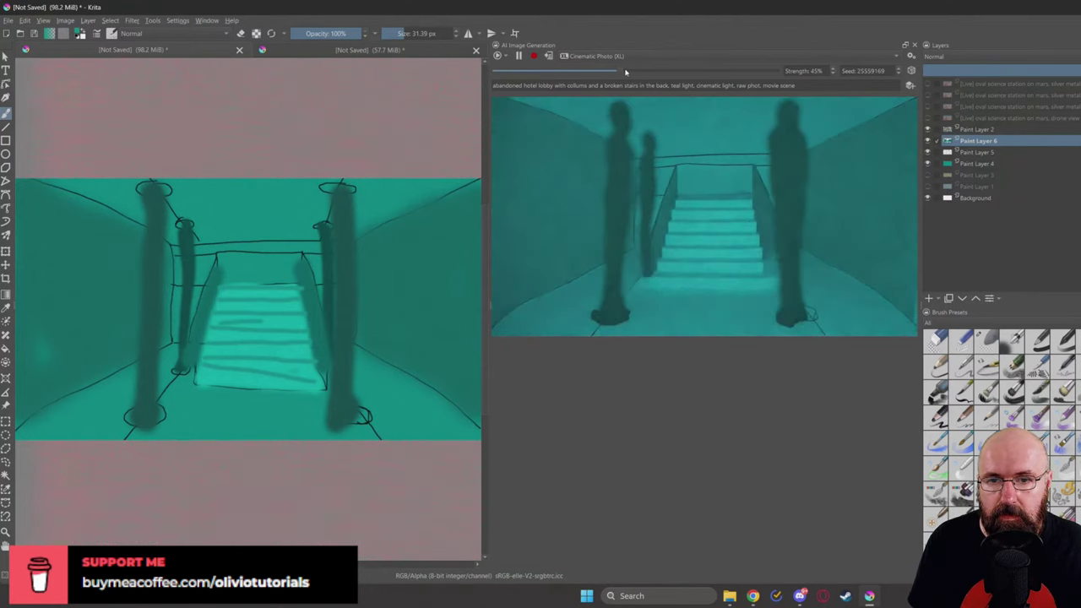
pyautogui.moveTo(613, 73); pyautogui.dragTo(601, 74)
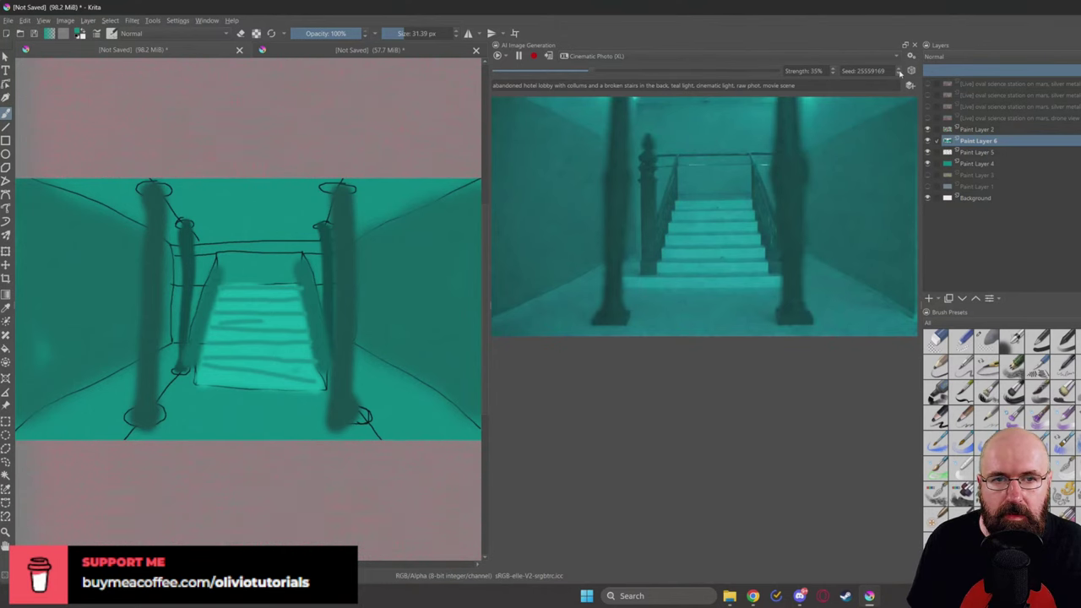
pyautogui.click(899, 69)
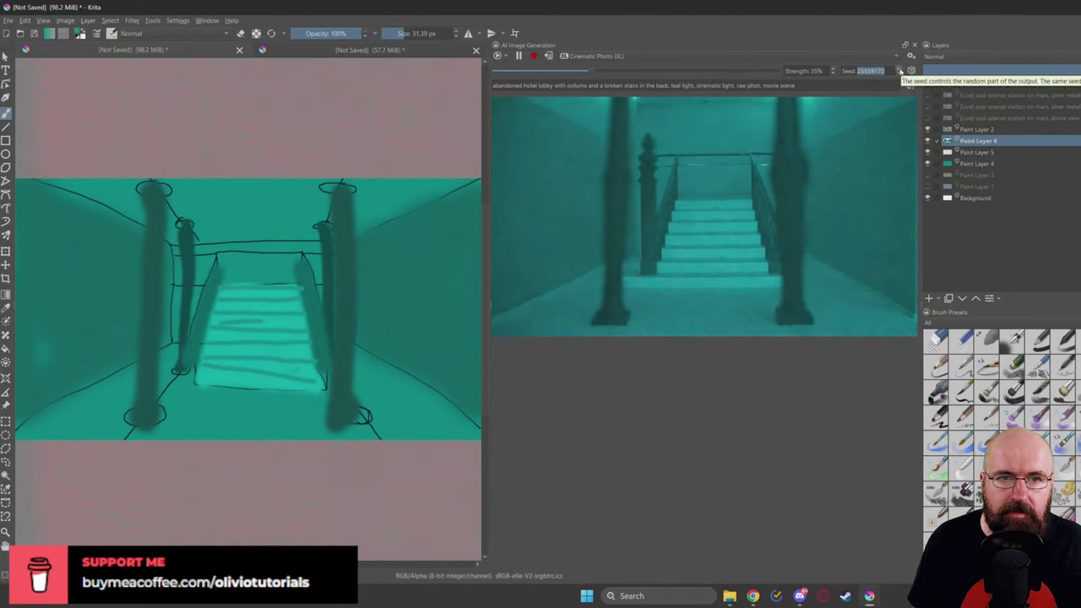
pyautogui.click(898, 69)
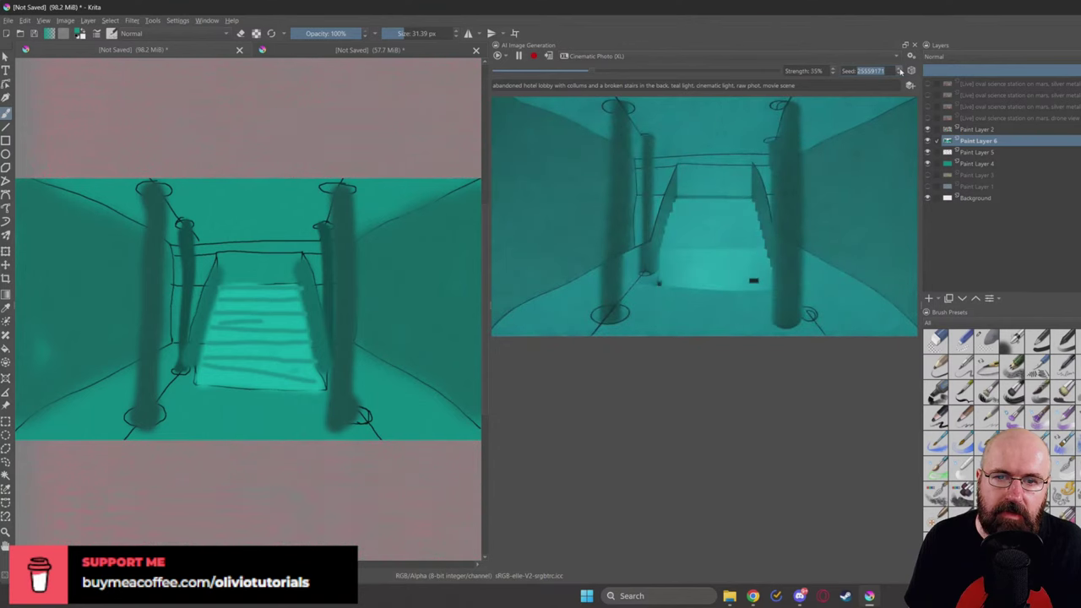
pyautogui.click(549, 56)
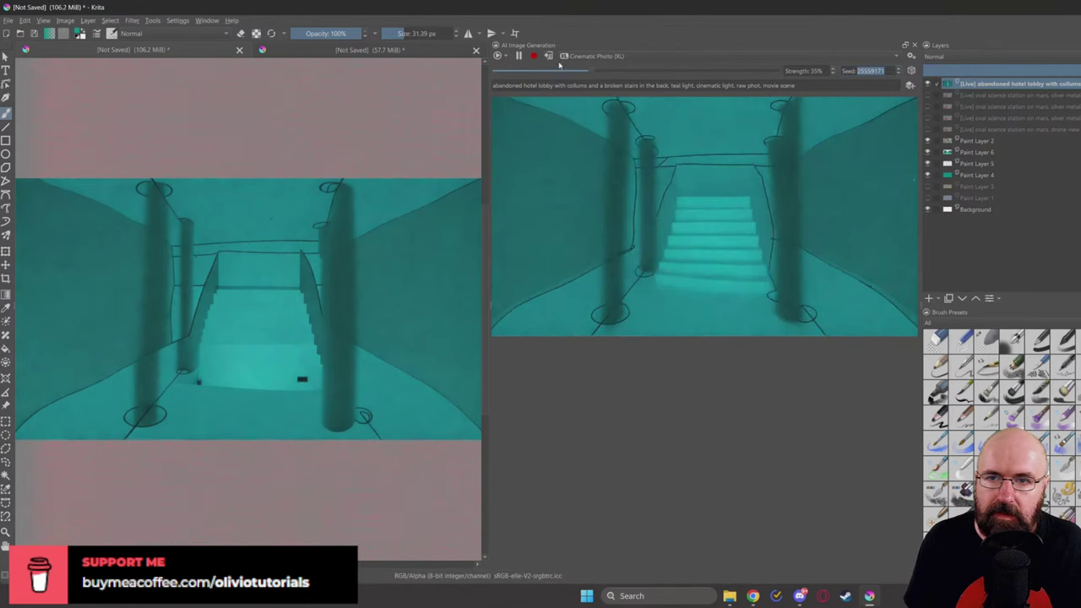
# Step: Apply another stair render as a layer, then push the strength from 45% up to 100%
pyautogui.click(549, 56)
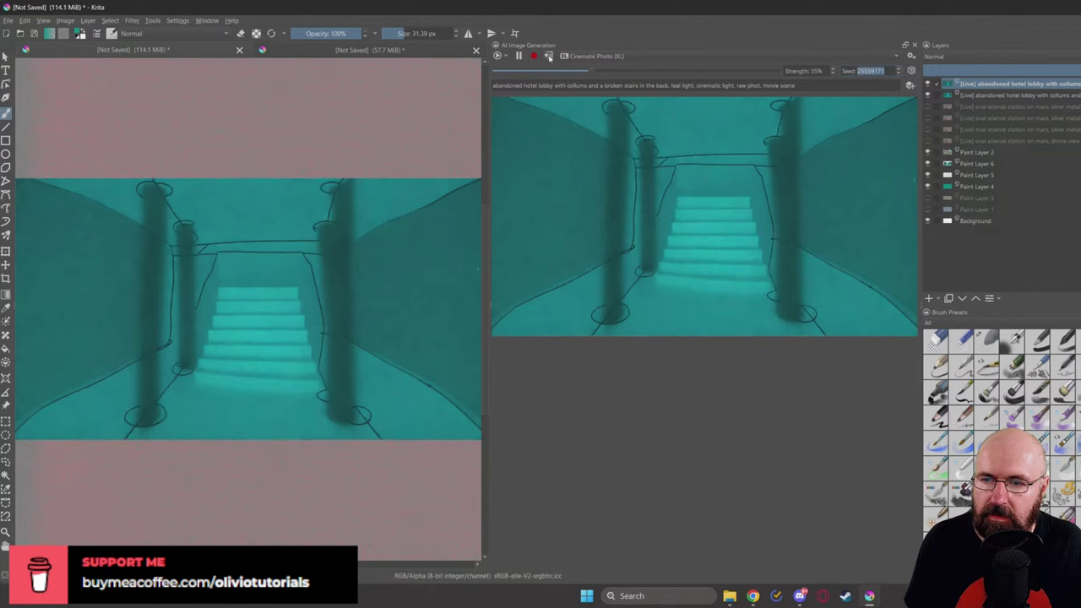
pyautogui.moveTo(571, 71); pyautogui.dragTo(614, 73)
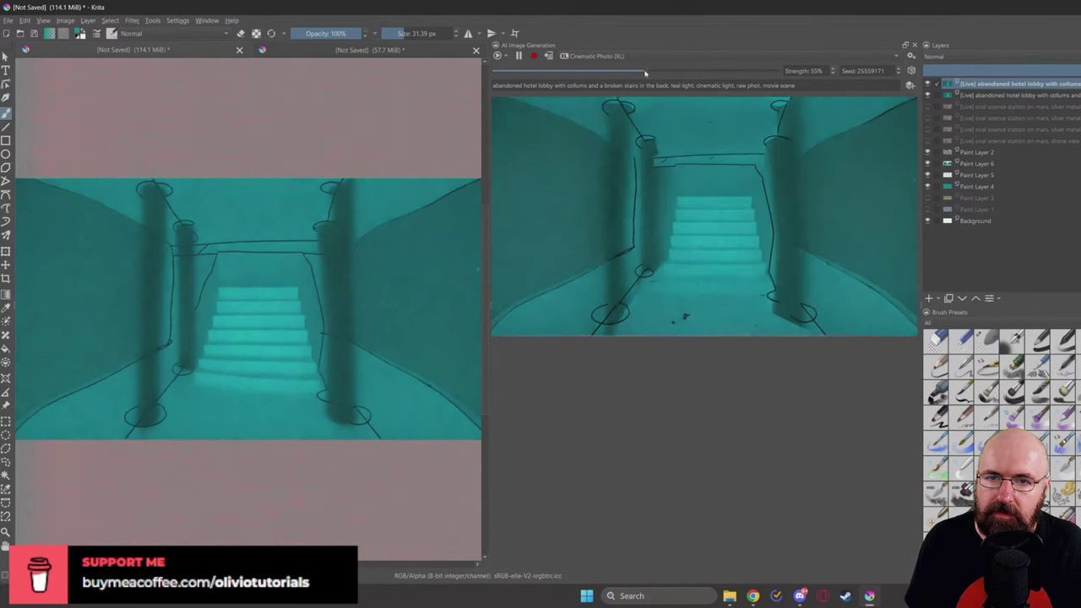
pyautogui.moveTo(660, 74); pyautogui.dragTo(791, 82)
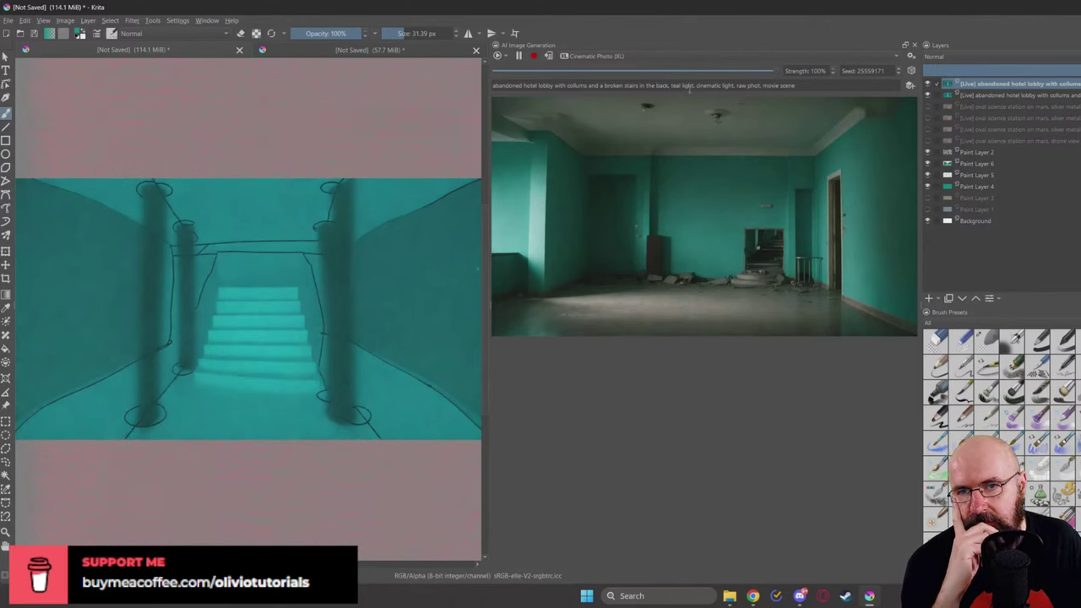
# Step: Delete 'with collums and a broken stairs in the back,' and change 'teal light' to 'teal'
pyautogui.doubleClick(508, 85)
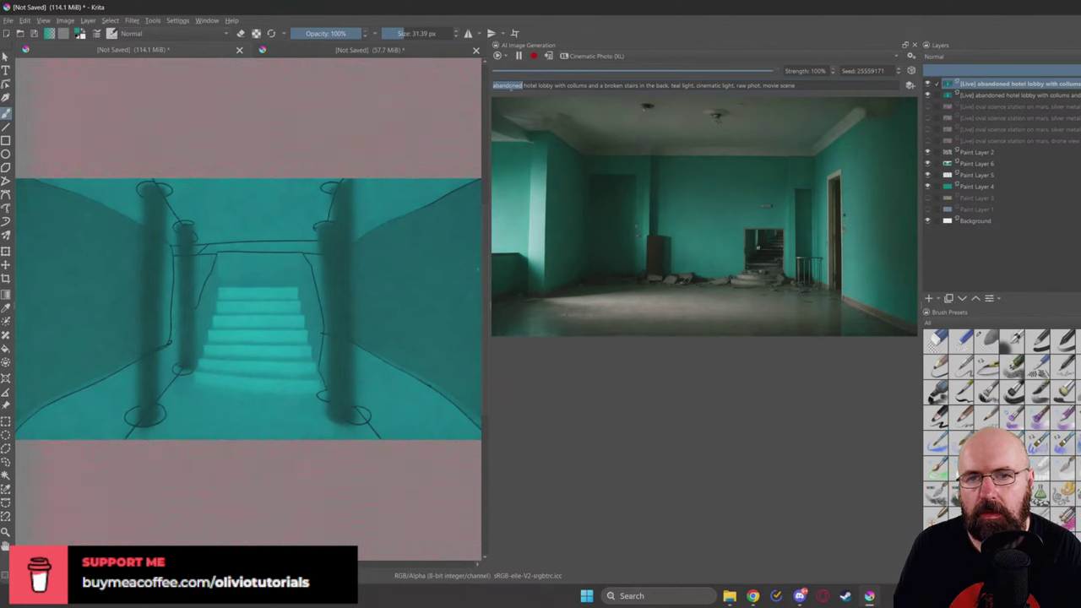
pyautogui.click(680, 86)
pyautogui.moveTo(671, 86); pyautogui.dragTo(558, 86)
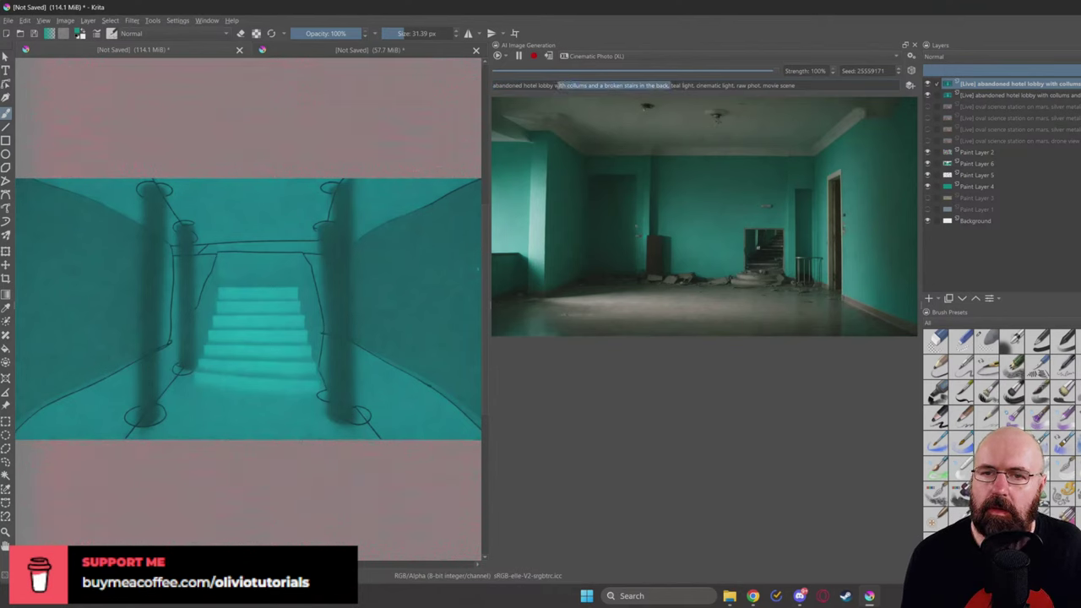
pyautogui.press('BackSpace')
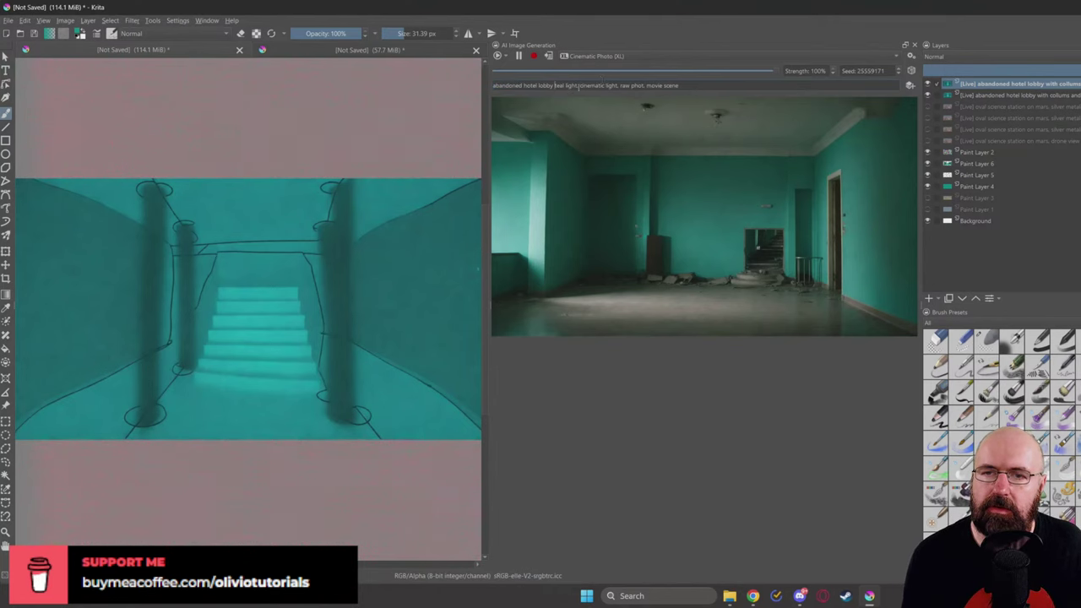
pyautogui.write(',')
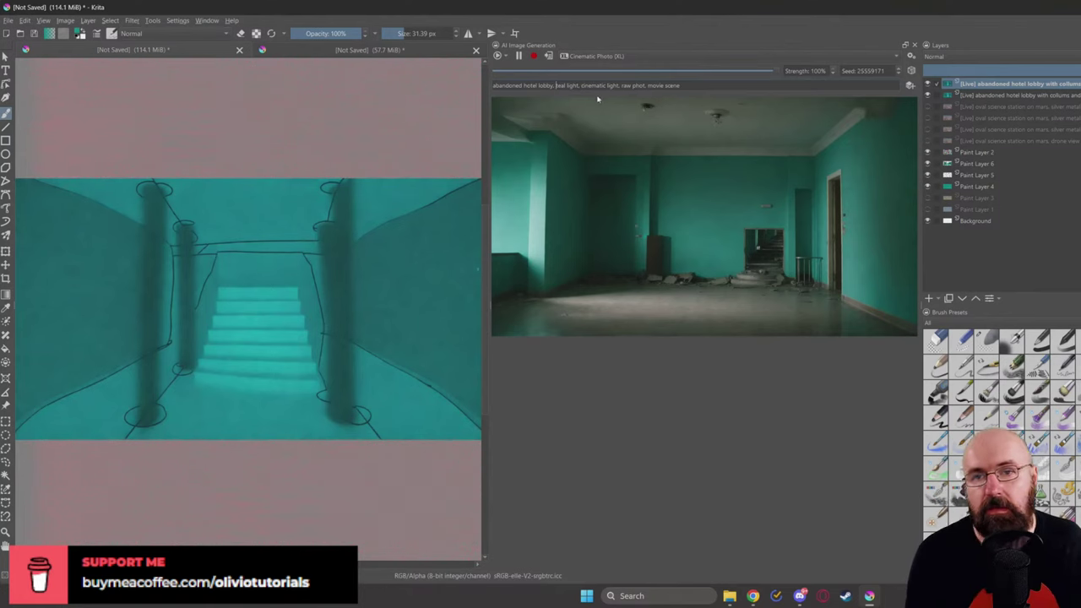
pyautogui.moveTo(581, 86); pyautogui.dragTo(558, 87)
pyautogui.write('teal')
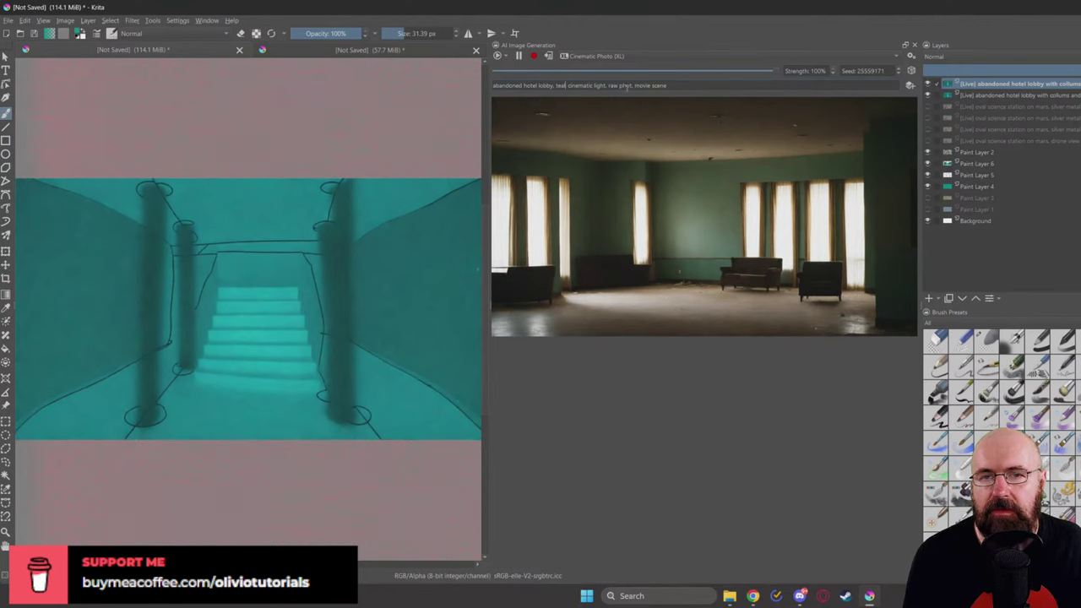
pyautogui.write('o')
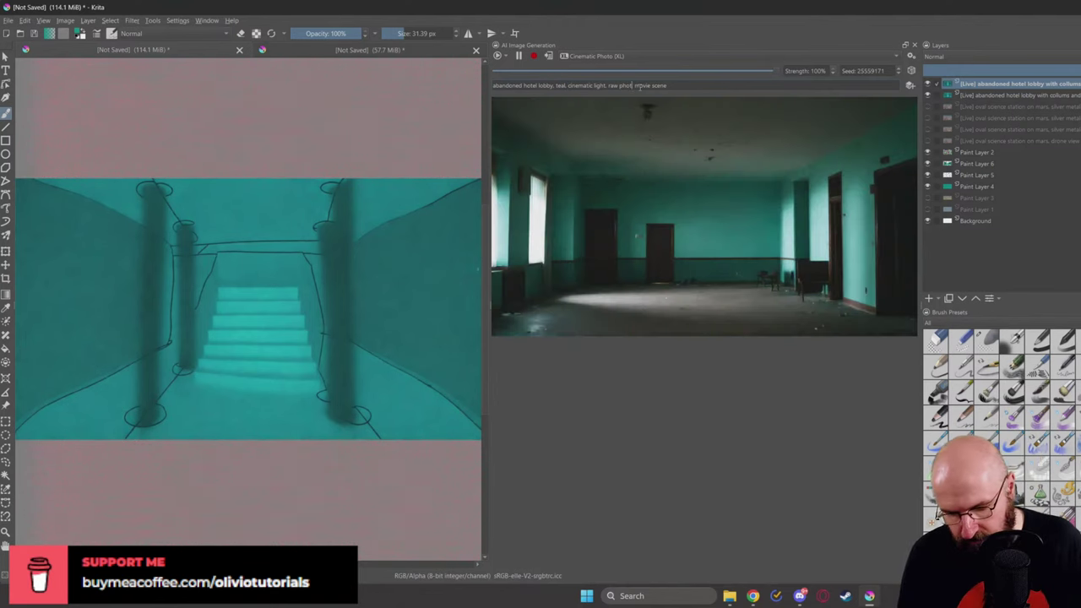
pyautogui.write(',')
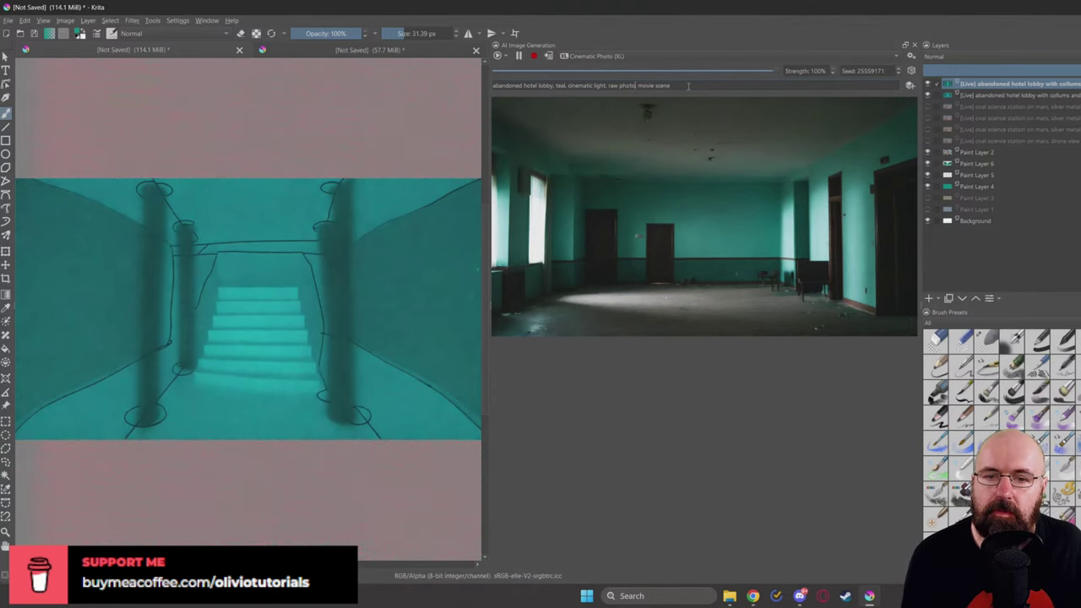
pyautogui.doubleClick(597, 85)
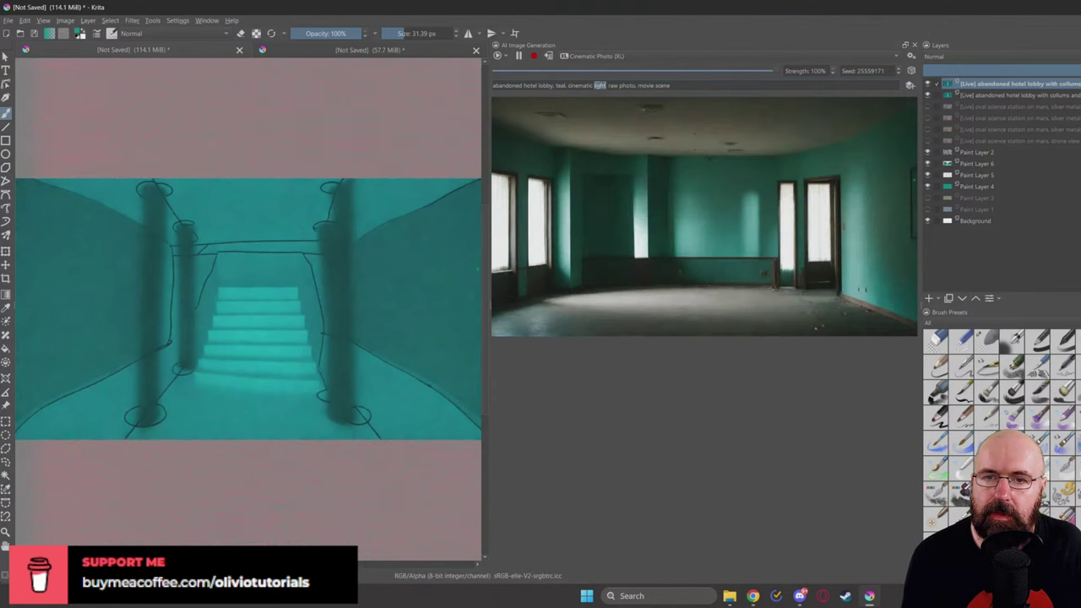
# Step: Choose the Gothic Fantasy Styl XL style and widen the AI generation docker
pyautogui.click(620, 56)
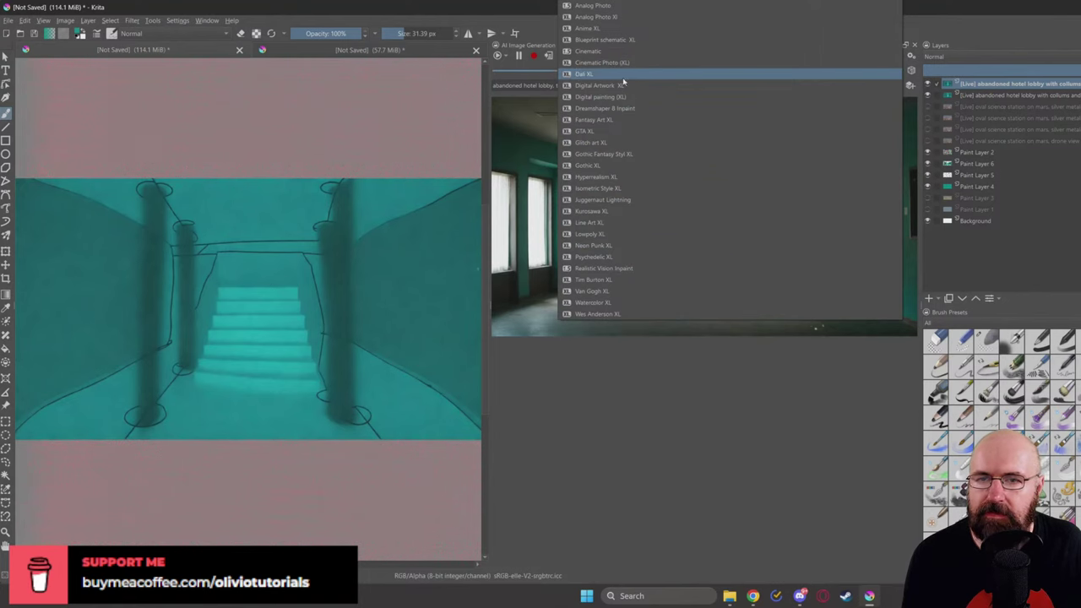
pyautogui.click(622, 153)
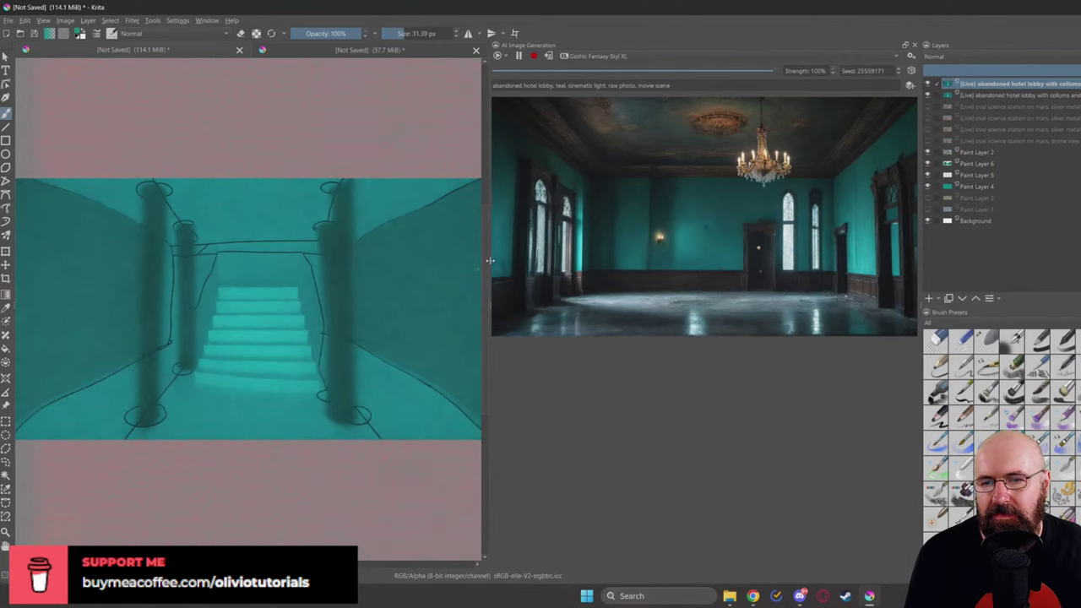
pyautogui.moveTo(490, 261)
pyautogui.mouseDown()
pyautogui.moveTo(241, 256)
pyautogui.moveTo(487, 258)
pyautogui.mouseUp()
pyautogui.scroll(-1, 596, 72)
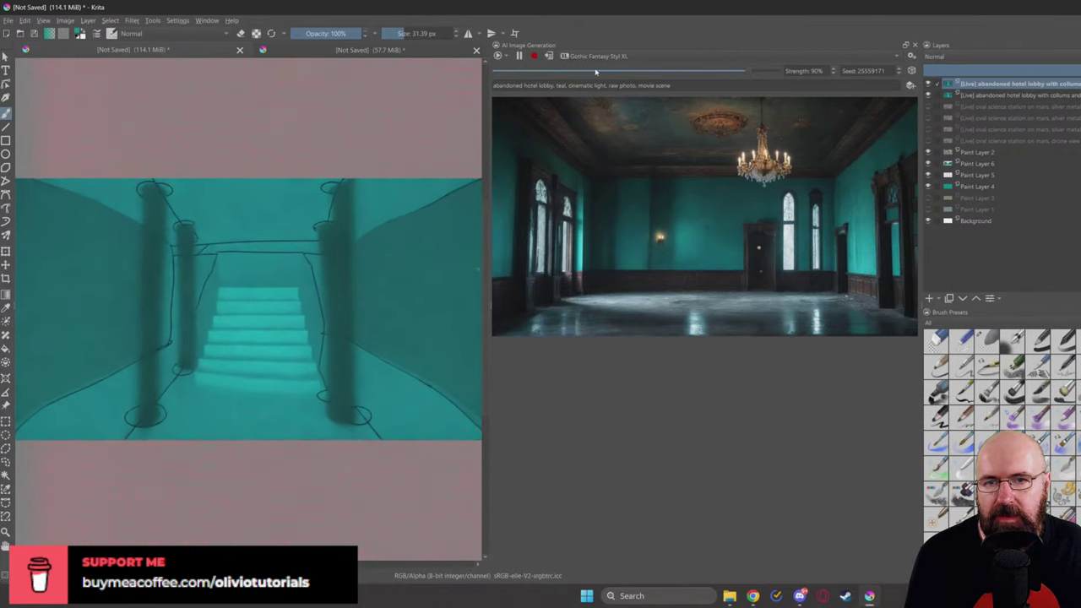
# Step: Adjust the generation strength through 35% and 45%, settling at 55%
pyautogui.moveTo(707, 74); pyautogui.dragTo(594, 75)
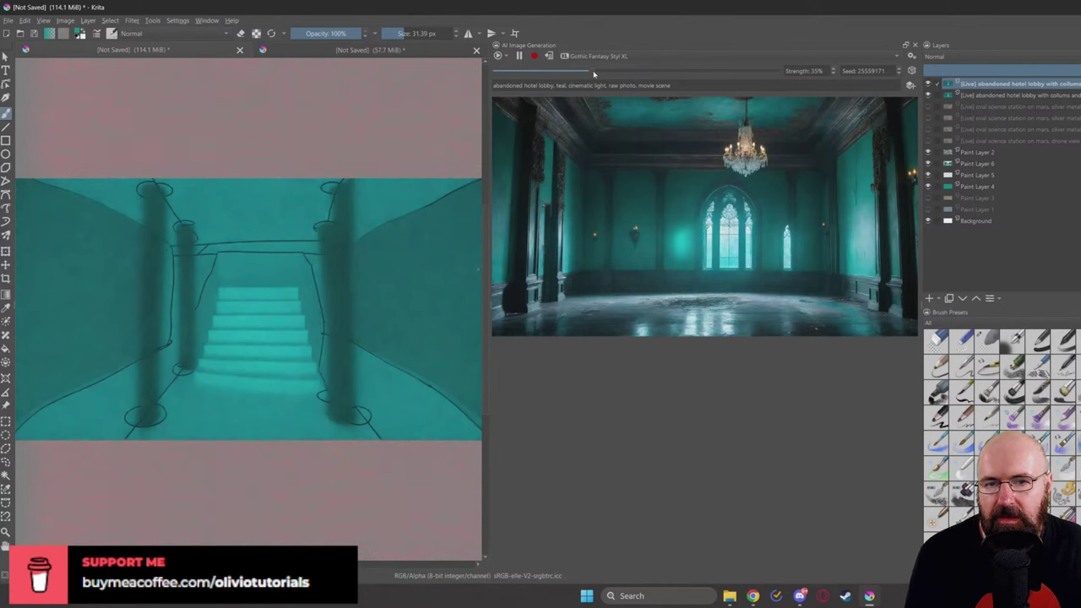
pyautogui.moveTo(594, 74); pyautogui.dragTo(621, 74)
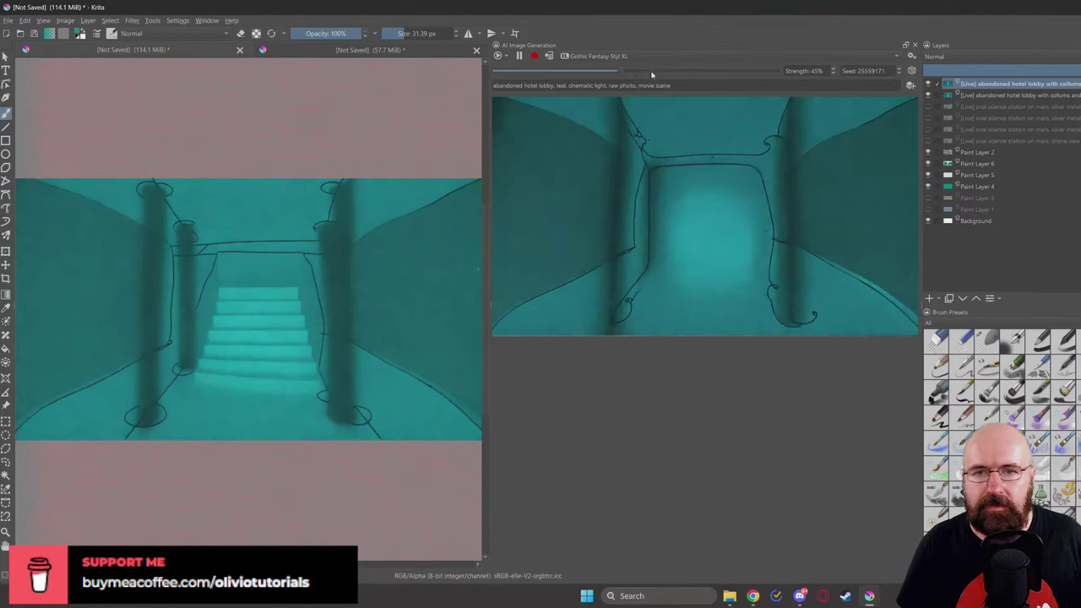
pyautogui.click(651, 73)
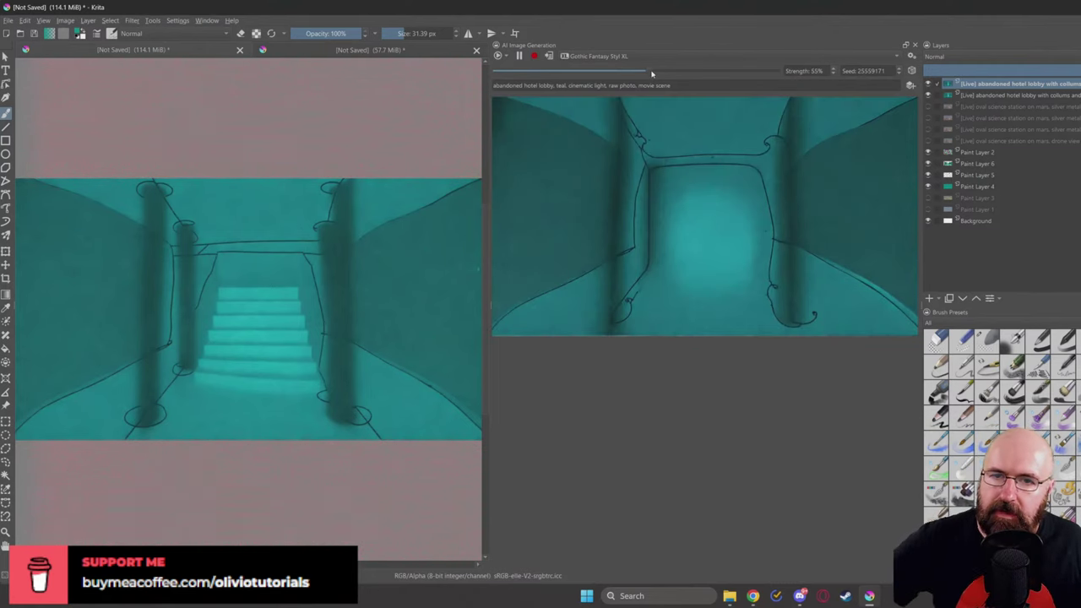
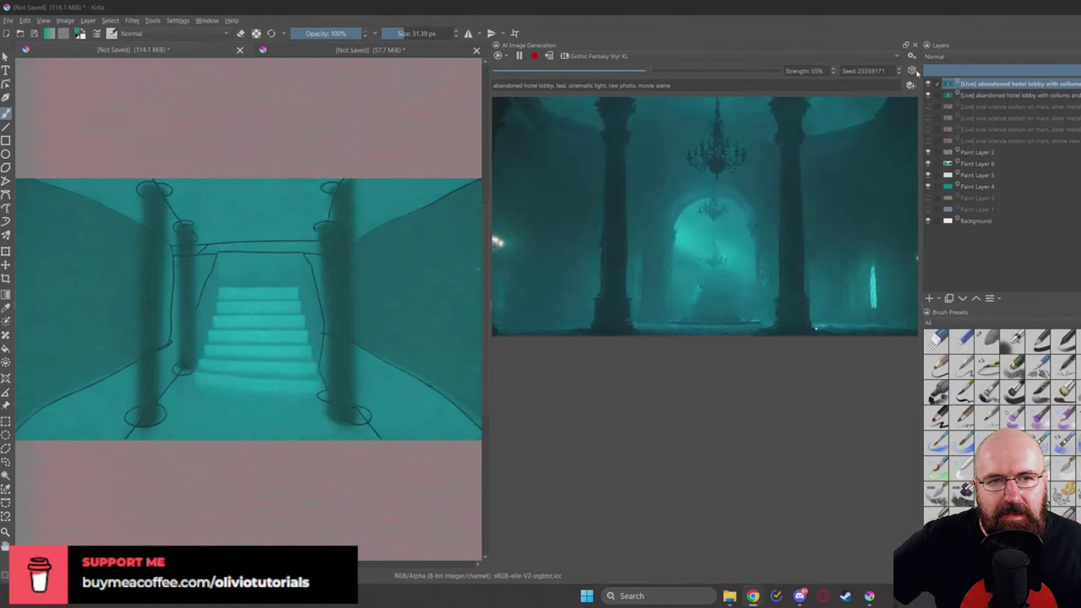
# Step: Add a Depth control layer sourced from the live lobby layer and generate its depth map
pyautogui.click(912, 83)
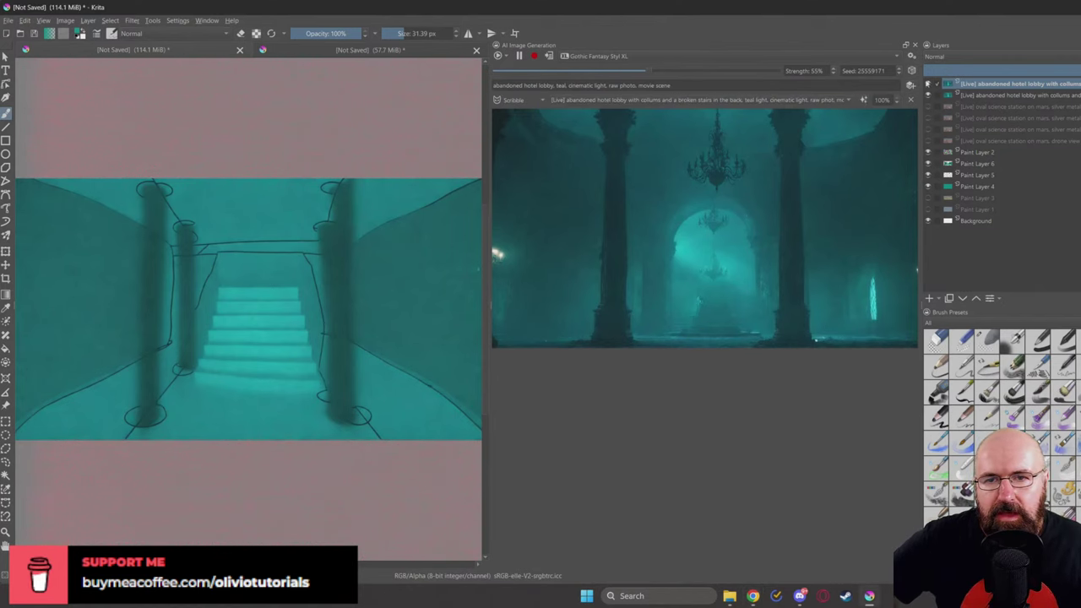
pyautogui.click(597, 101)
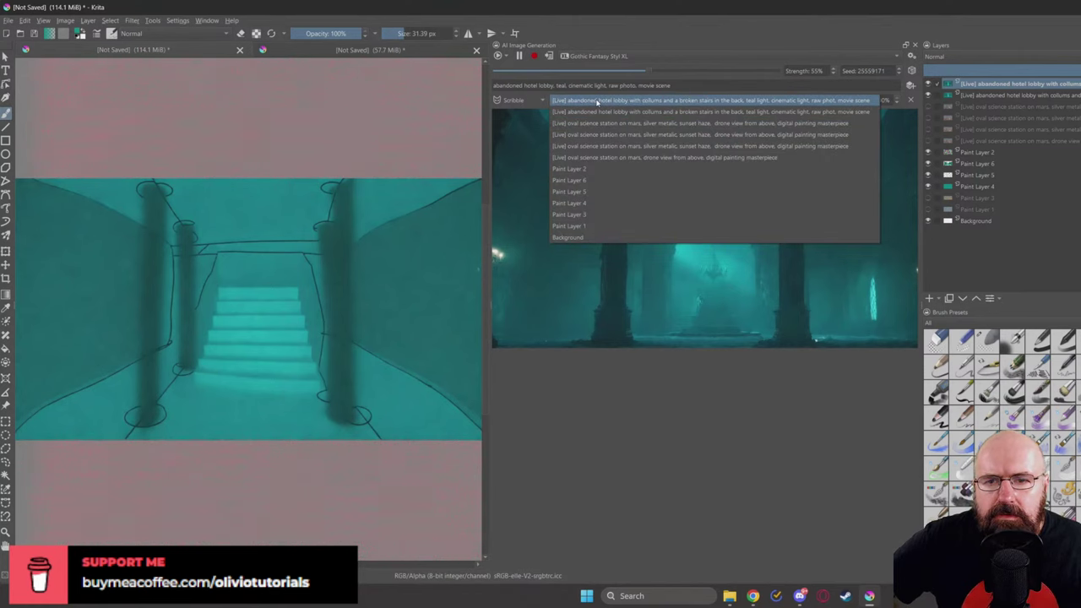
pyautogui.click(588, 101)
pyautogui.click(532, 100)
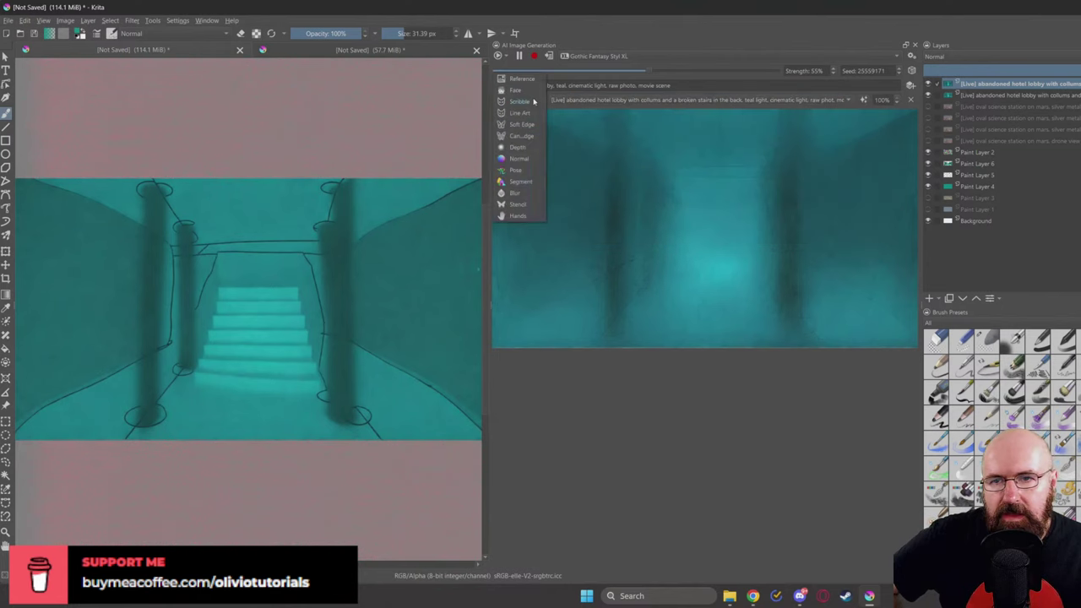
pyautogui.click(518, 147)
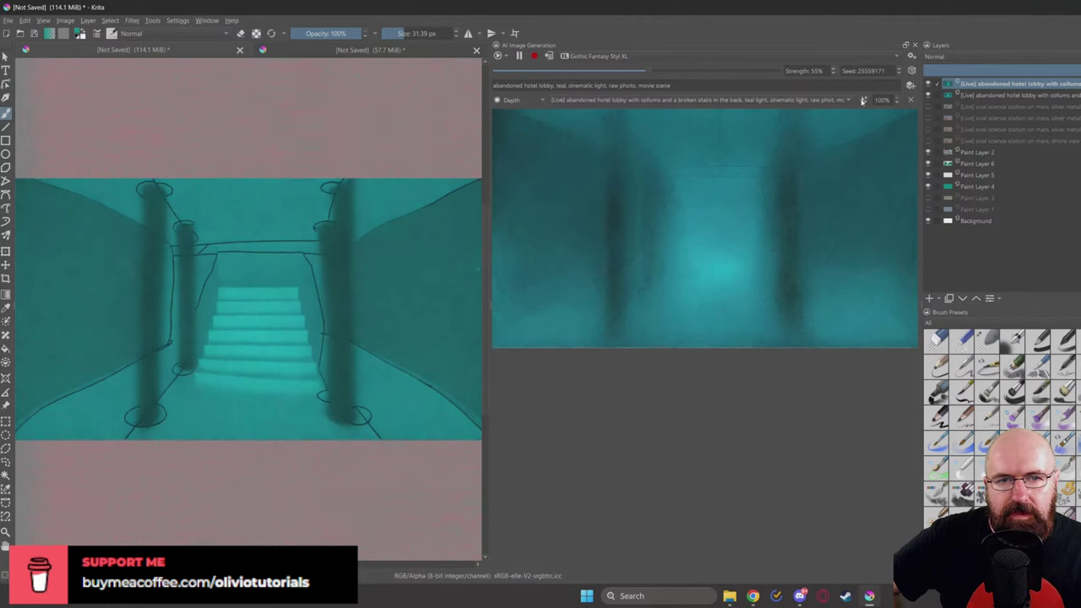
pyautogui.click(863, 100)
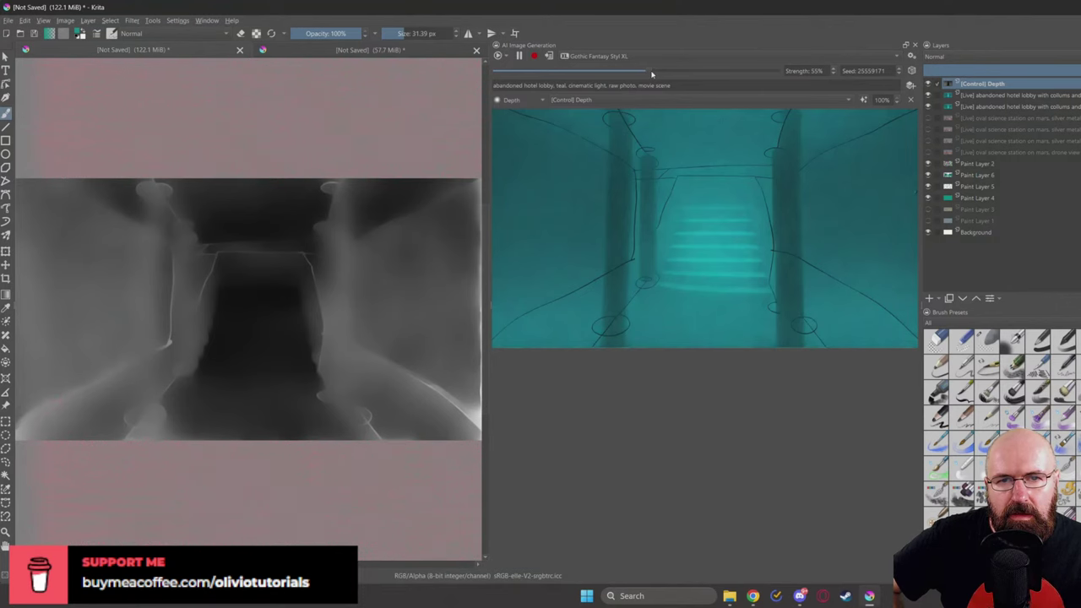
# Step: Raise the live generation Strength from 55% to about 95%
pyautogui.moveTo(651, 74); pyautogui.dragTo(730, 74)
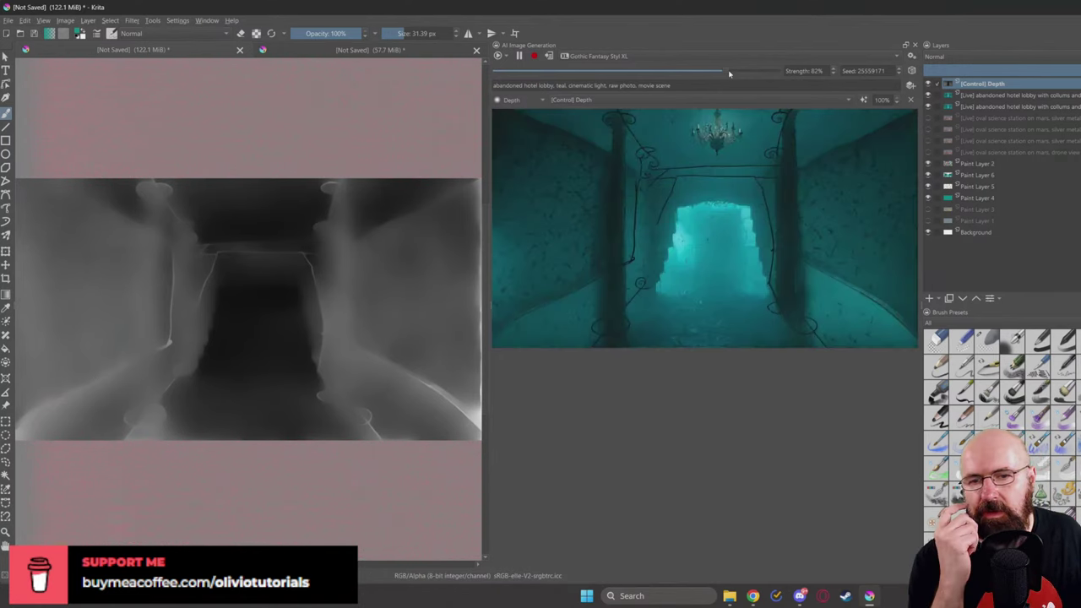
pyautogui.moveTo(730, 73); pyautogui.dragTo(760, 75)
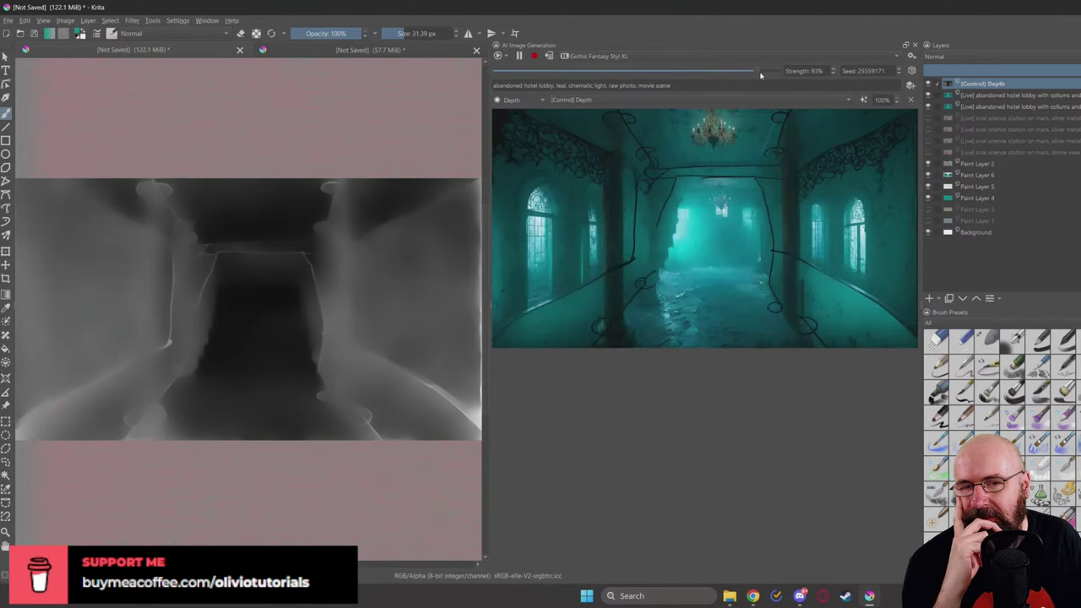
pyautogui.moveTo(759, 76); pyautogui.dragTo(761, 73)
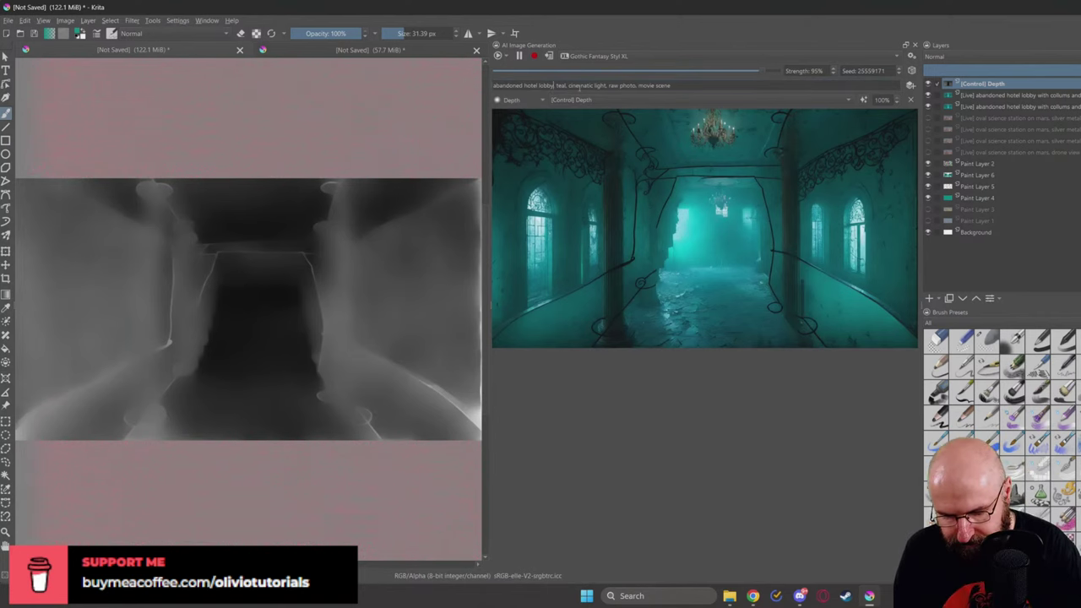
# Step: Append ', stairs in the back' to the prompt, advance the seed by one, and set Strength to 100%
pyautogui.write(', stairs in the')
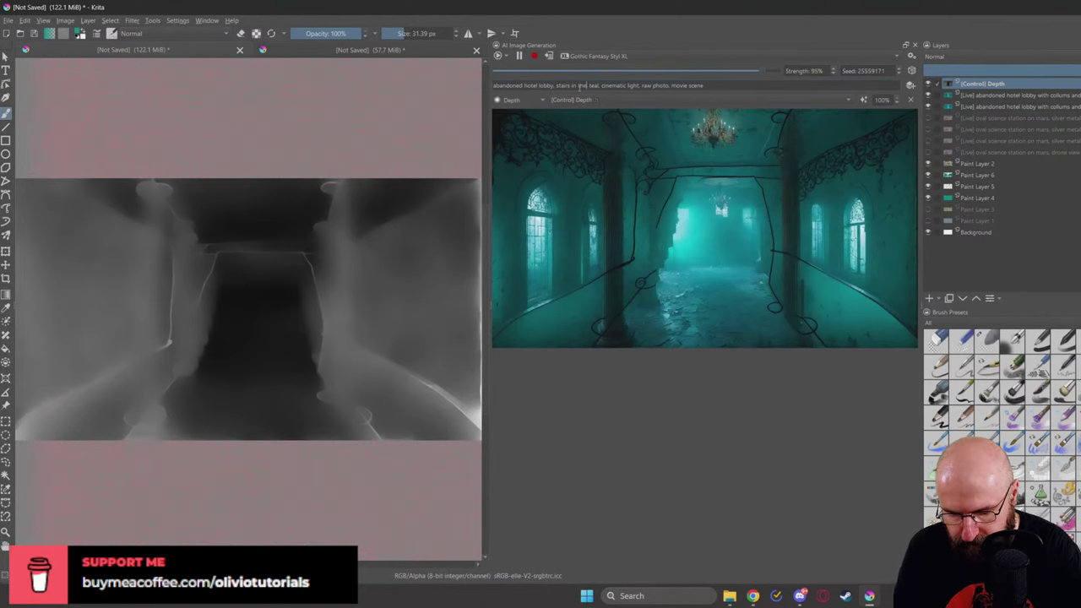
pyautogui.write(' back')
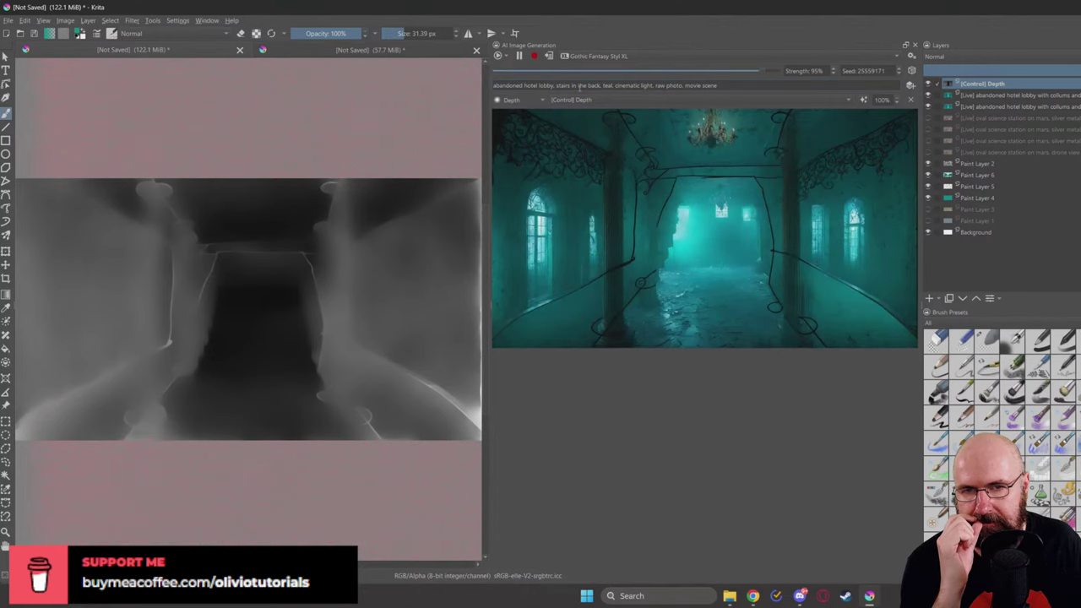
pyautogui.click(900, 71)
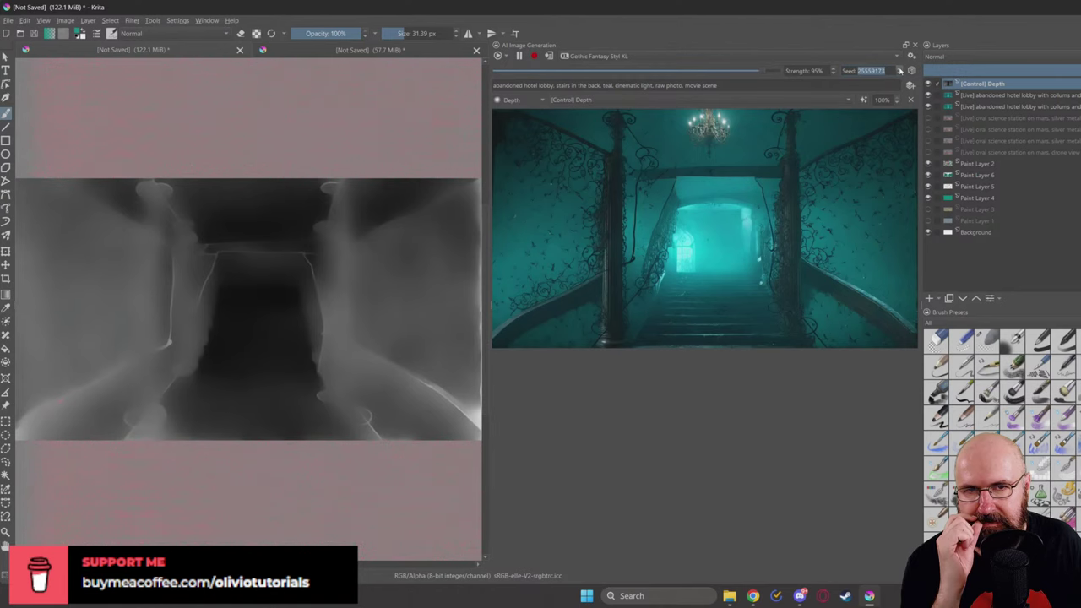
pyautogui.moveTo(756, 73); pyautogui.dragTo(791, 71)
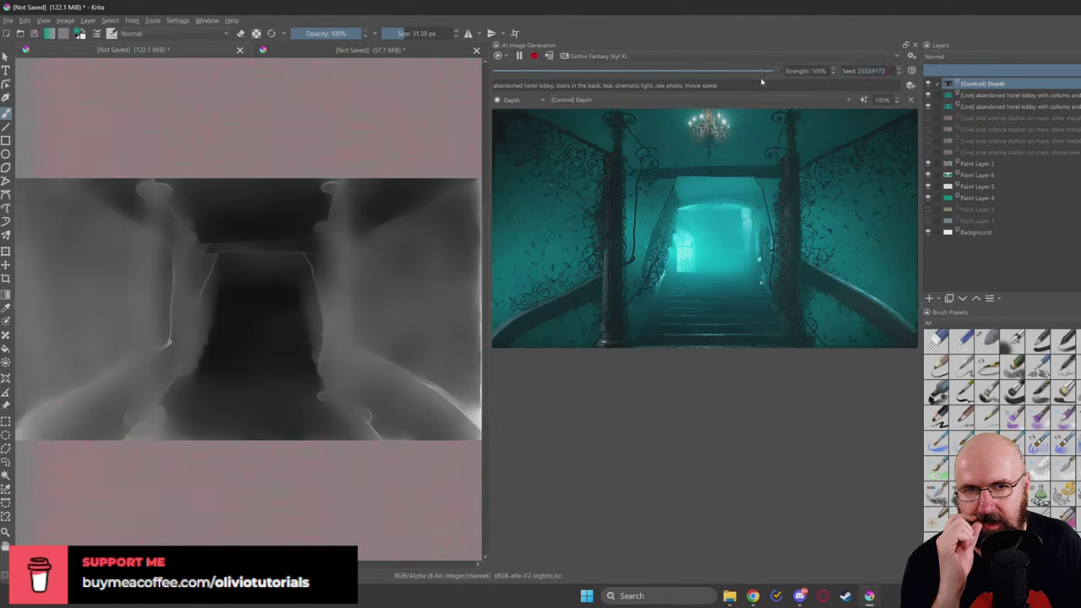
# Step: Set Depth control strength to 80%, keep the staircase preview as a hidden layer, and try two new seeds
pyautogui.click(897, 103)
pyautogui.click(898, 103)
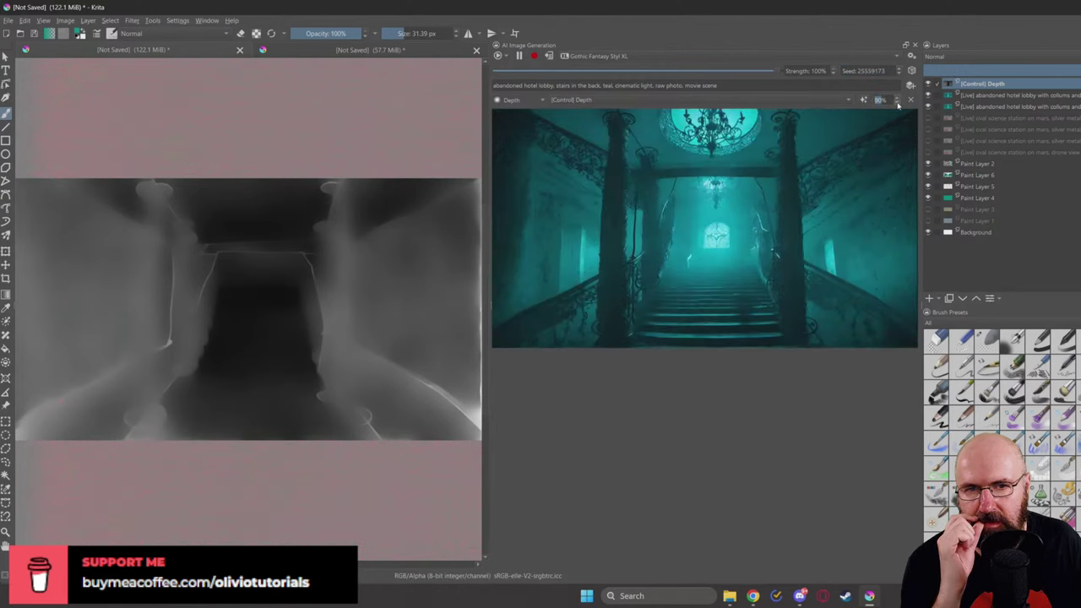
pyautogui.click(548, 56)
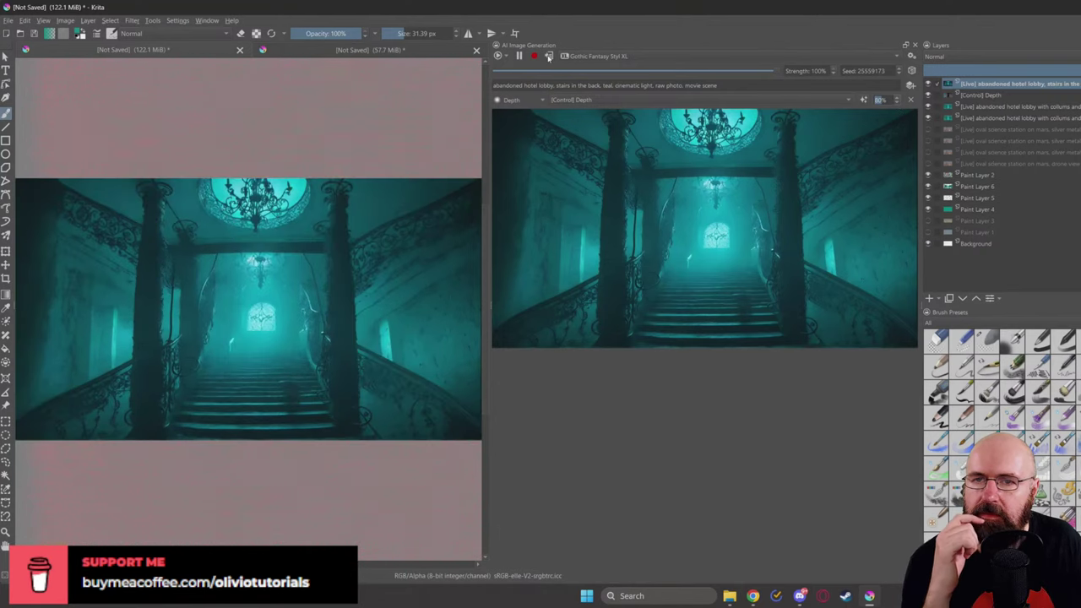
pyautogui.click(928, 84)
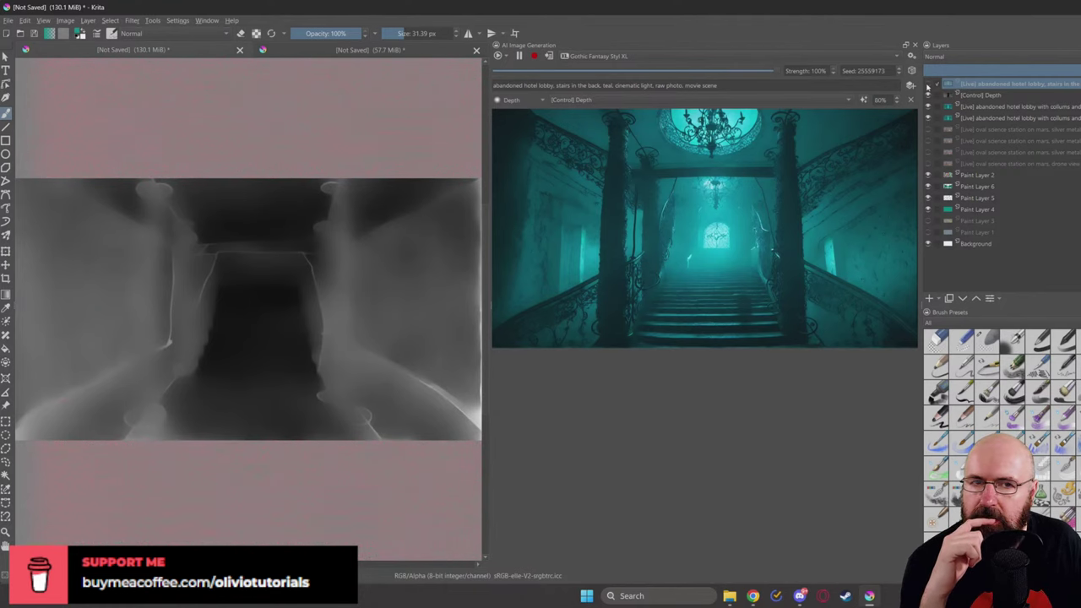
pyautogui.click(900, 70)
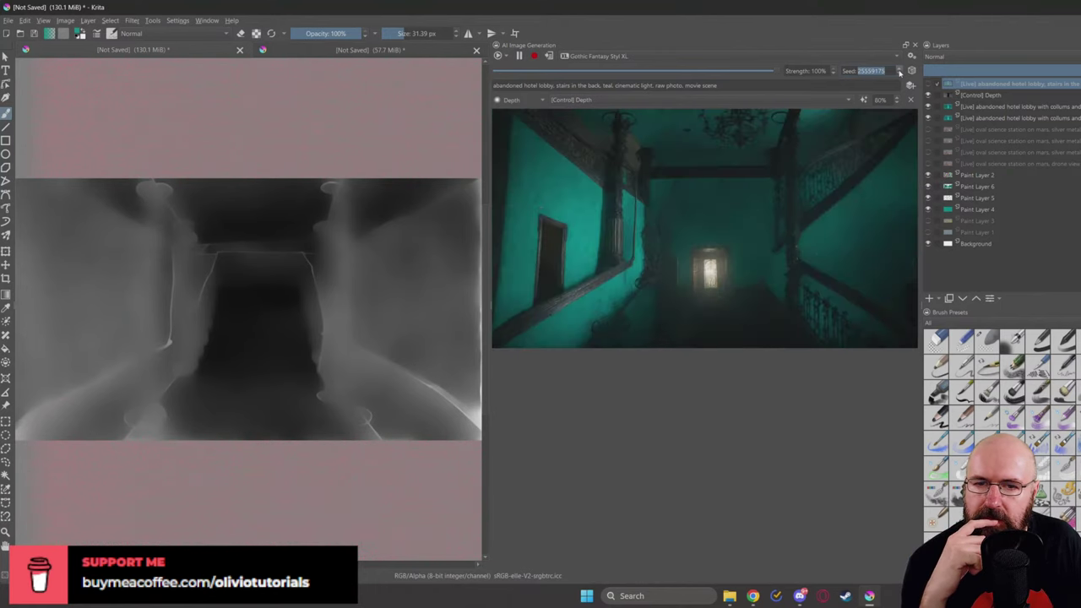
pyautogui.click(900, 70)
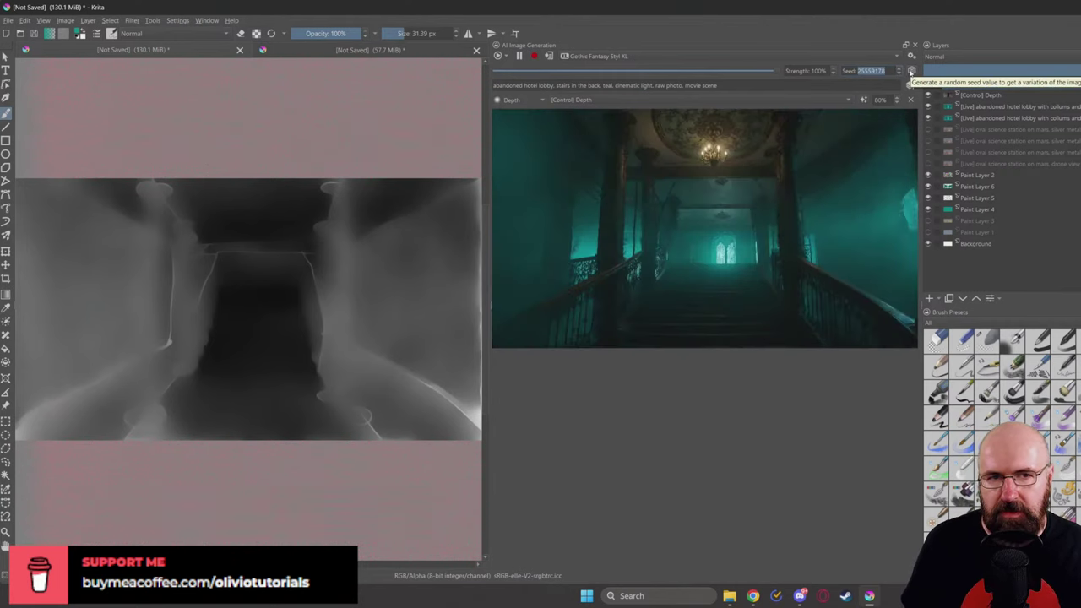
# Step: Advance the seed, apply the new staircase result as a layer, and hide that layer
pyautogui.click(899, 68)
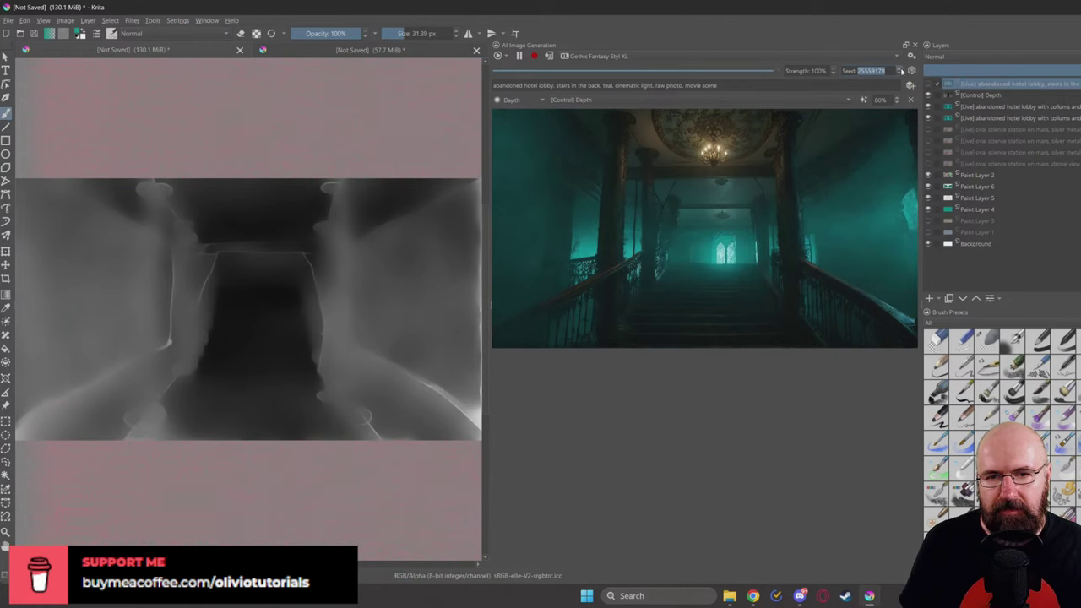
pyautogui.click(549, 55)
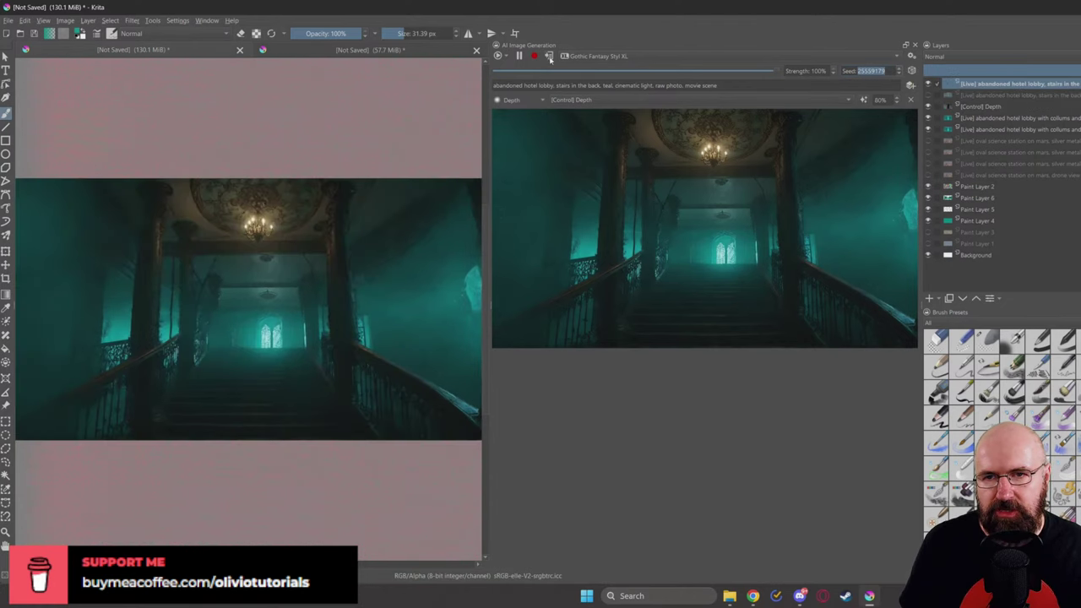
pyautogui.click(927, 83)
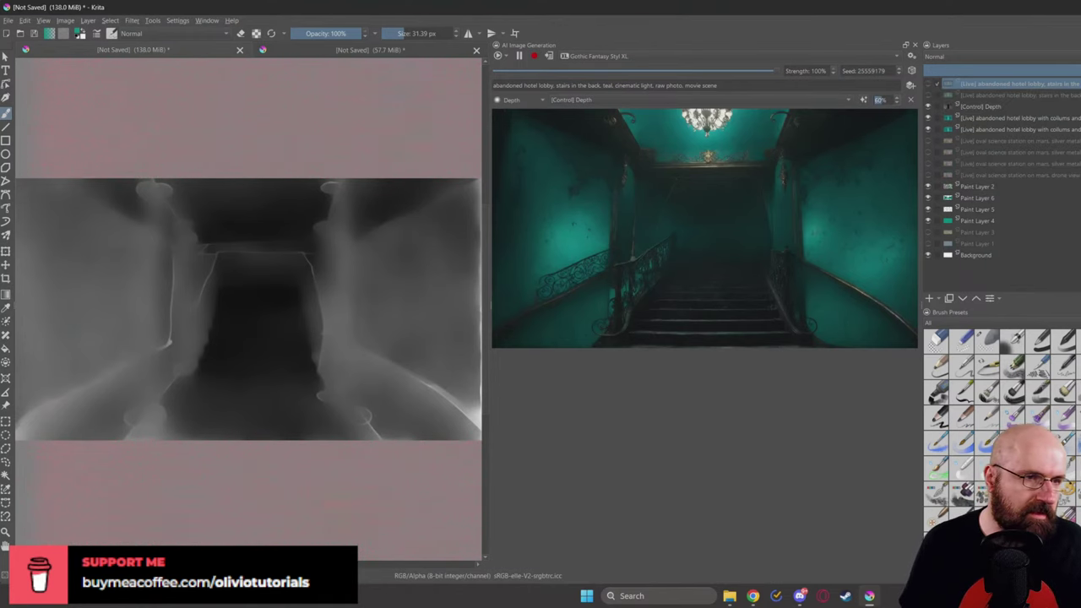
pyautogui.click(752, 596)
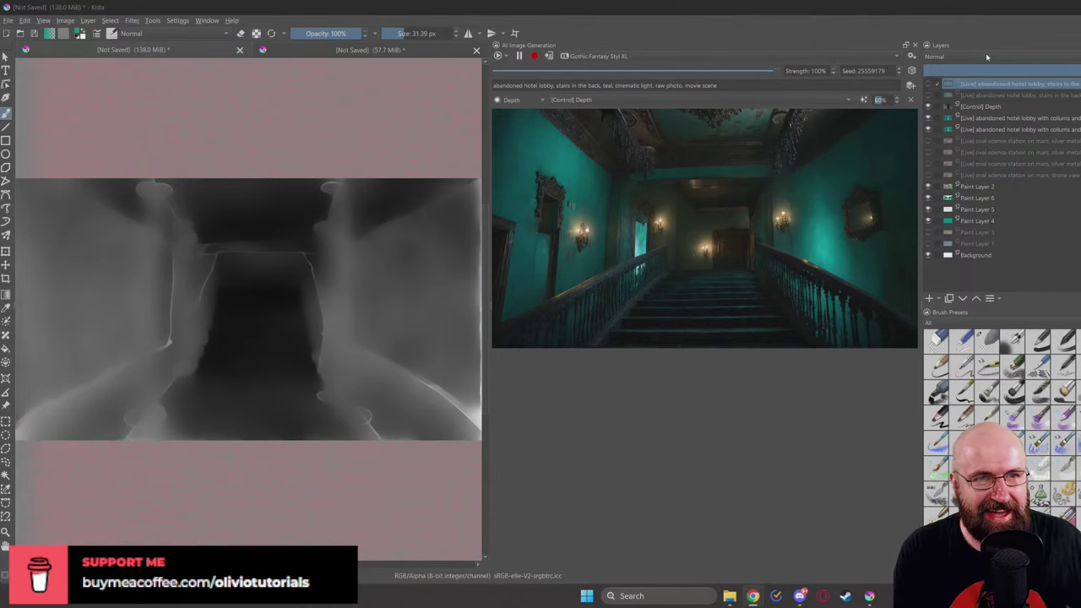
# Step: Pause live generation, delete the stairs, lobby and depth map layers, and add an empty paint layer
pyautogui.click(519, 56)
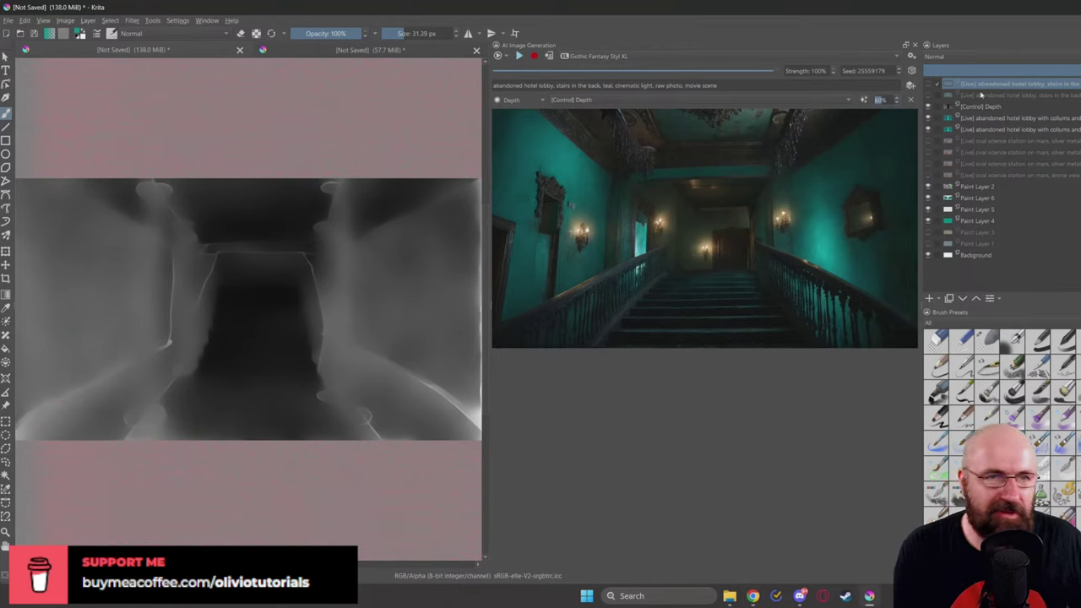
pyautogui.press('Delete')
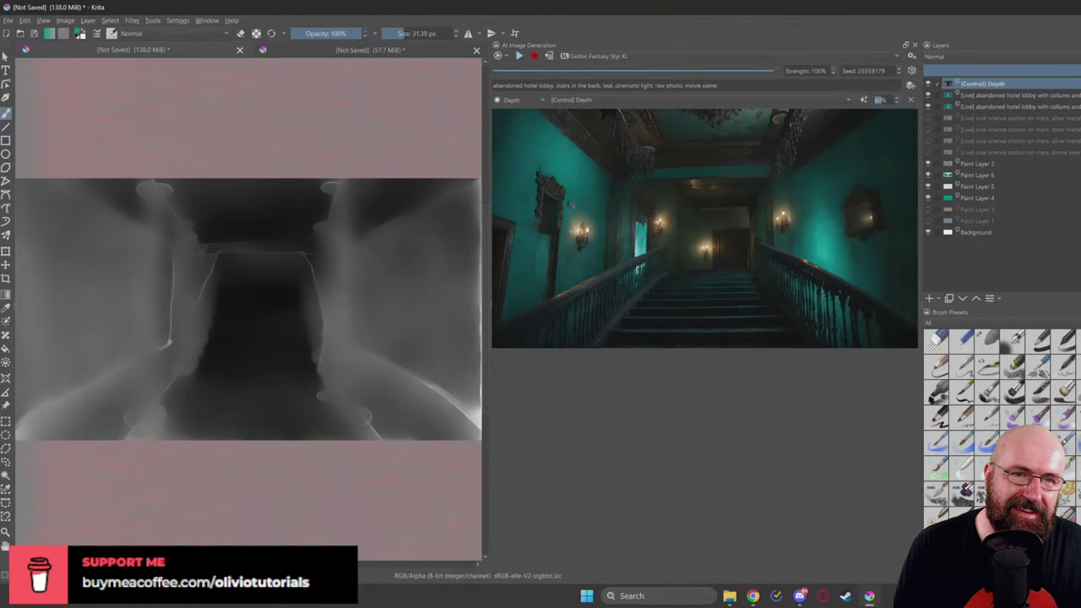
pyautogui.click(948, 96)
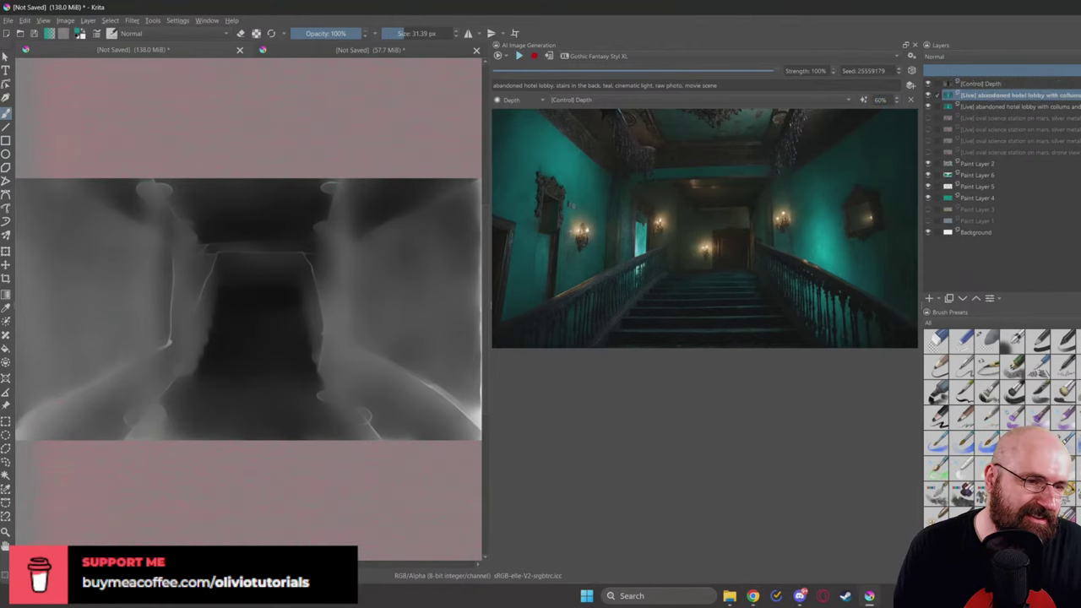
pyautogui.press('Delete')
pyautogui.press('Delete')
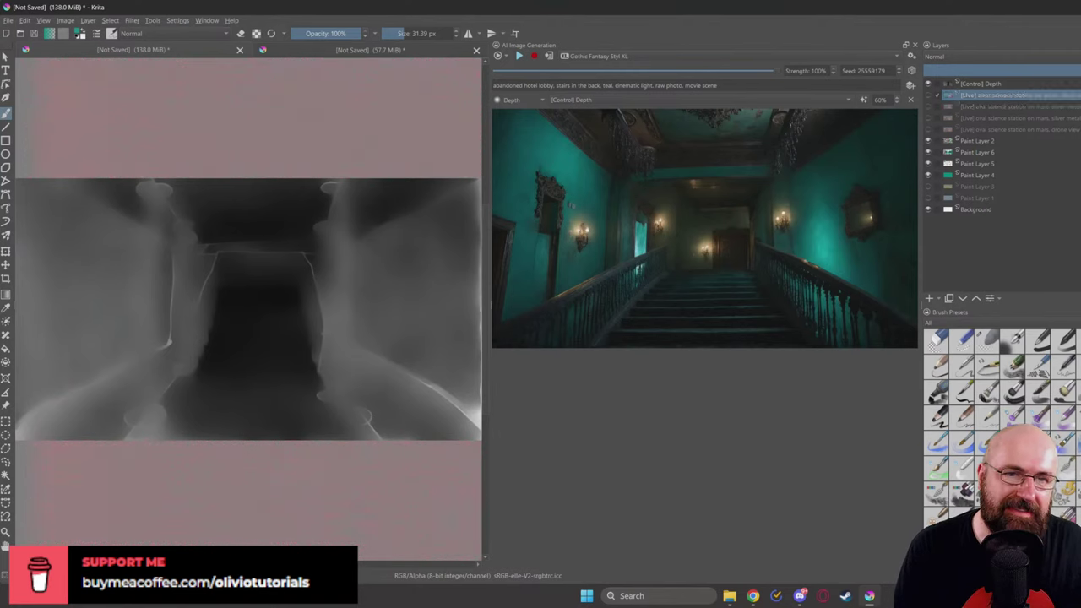
pyautogui.click(930, 298)
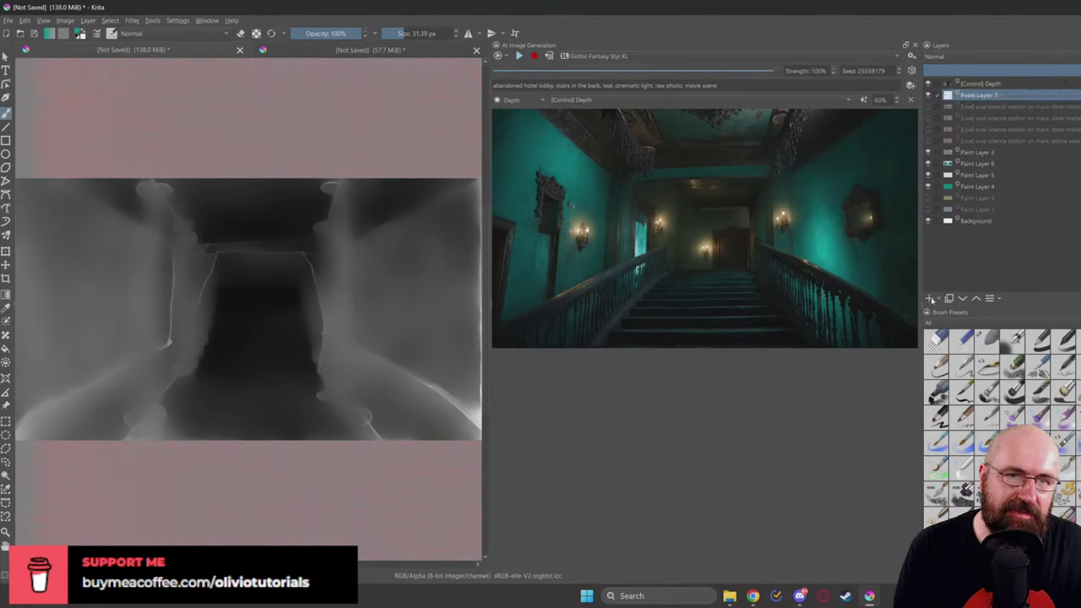
pyautogui.click(947, 85)
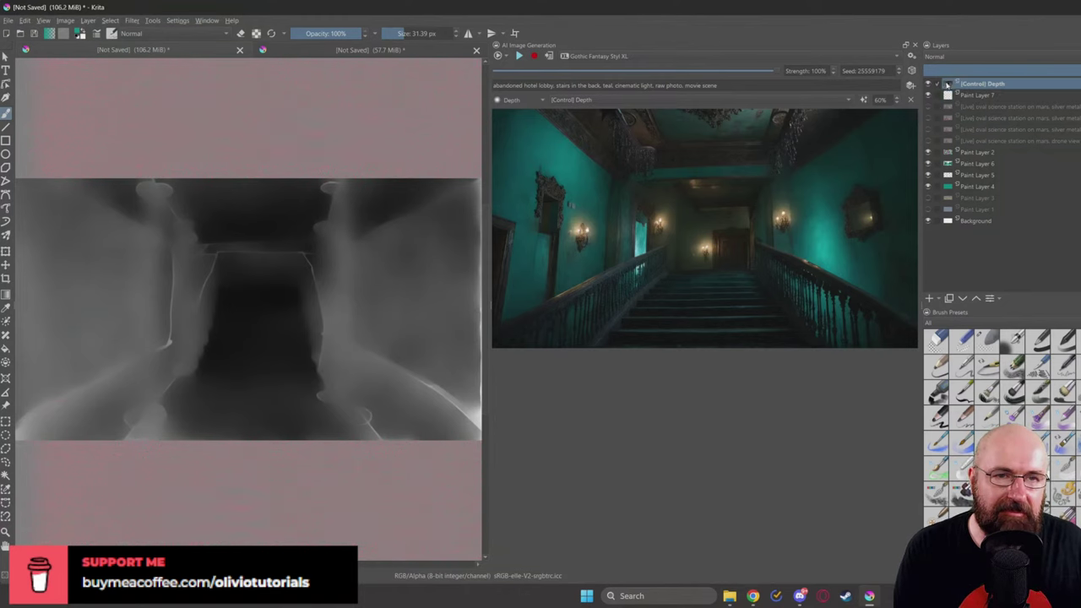
pyautogui.press('Delete')
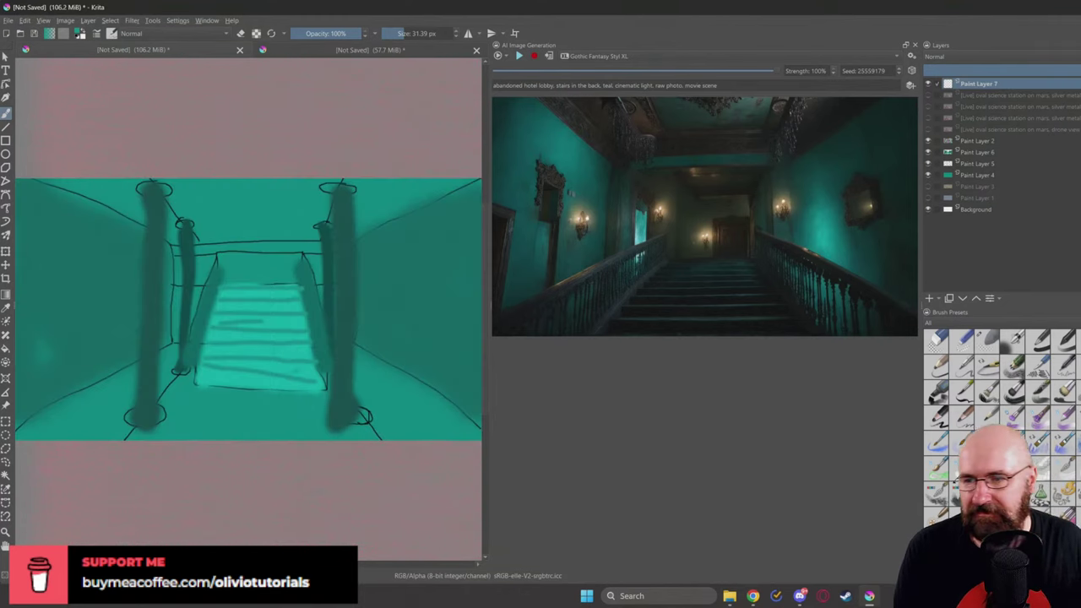
# Step: Hide Paint Layers 2, 6, 5 and 4, then switch to the other open document
pyautogui.click(928, 140)
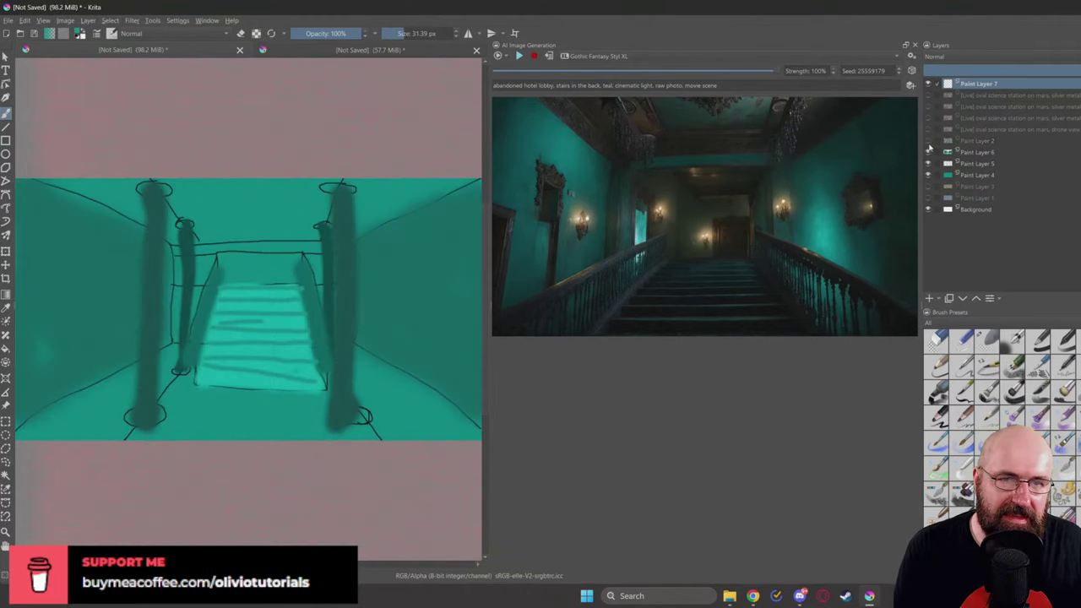
pyautogui.click(928, 152)
pyautogui.click(928, 163)
pyautogui.click(928, 174)
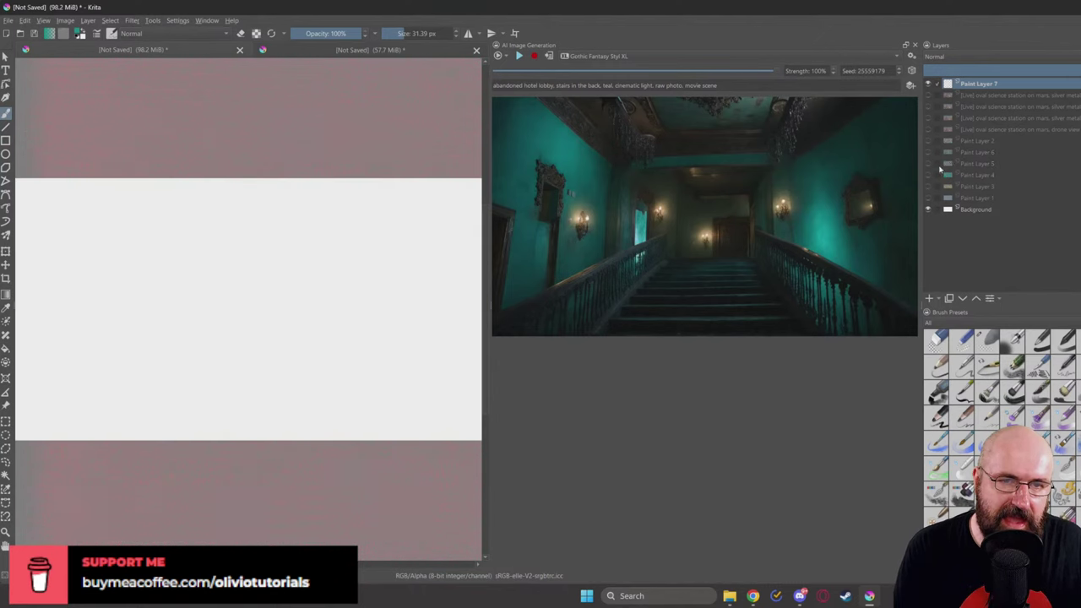
pyautogui.click(951, 154)
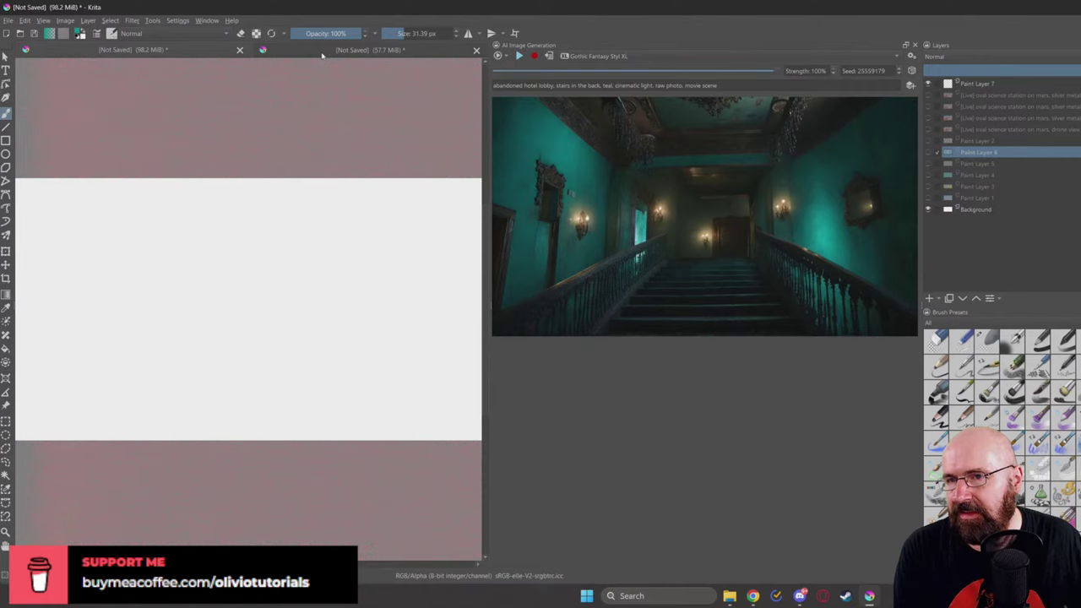
pyautogui.click(279, 52)
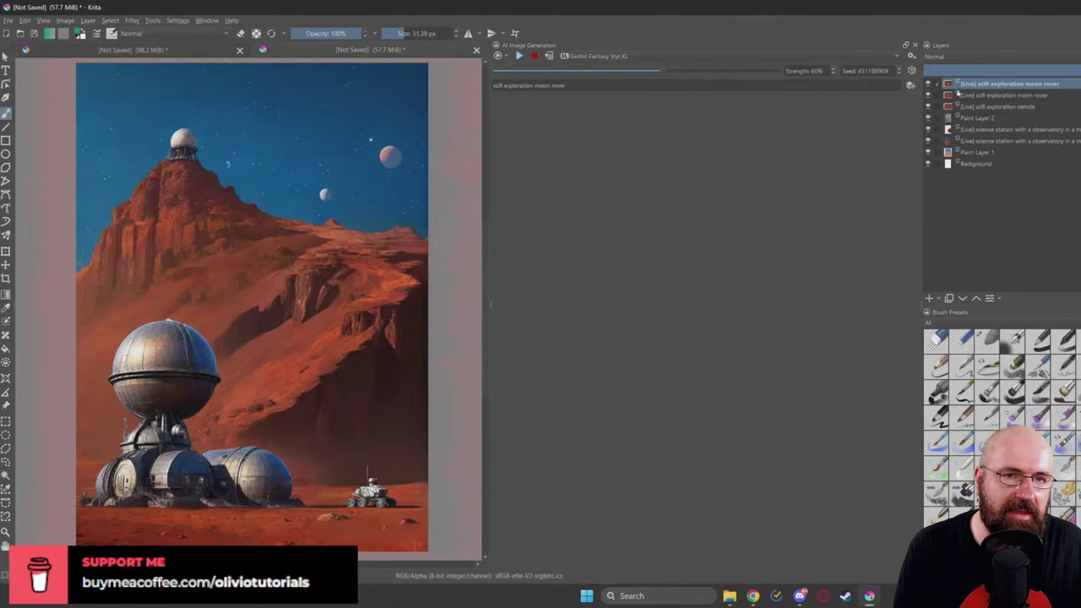
# Step: Place a copy of Paint Layer 2 at the top of the stack and hide the earlier scene layers
pyautogui.click(971, 118)
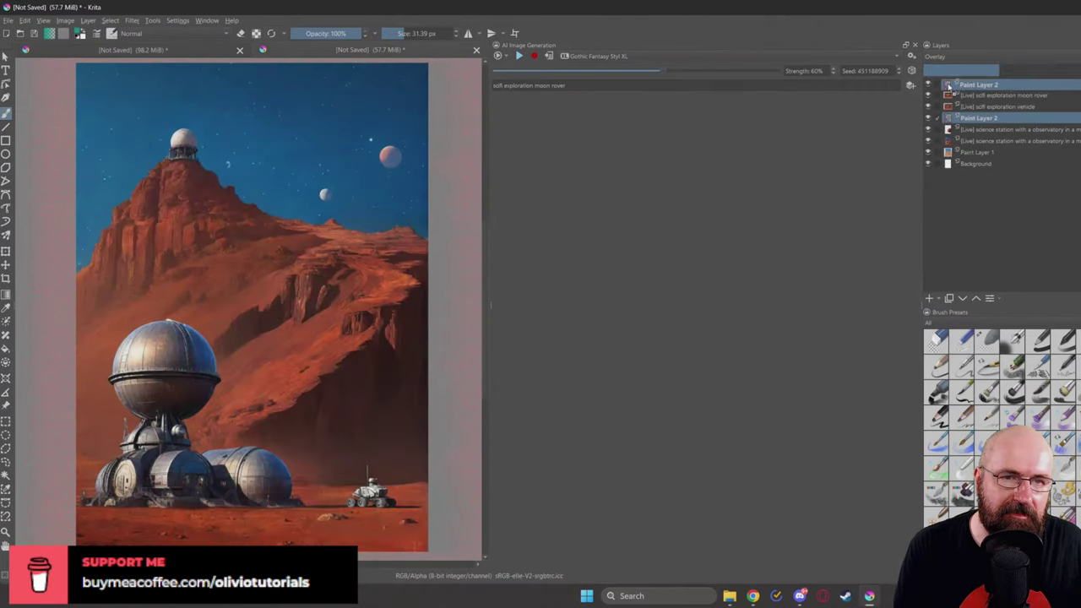
pyautogui.moveTo(975, 120)
pyautogui.mouseDown()
pyautogui.moveTo(960, 84)
pyautogui.moveTo(929, 101)
pyautogui.moveTo(929, 130)
pyautogui.mouseUp()
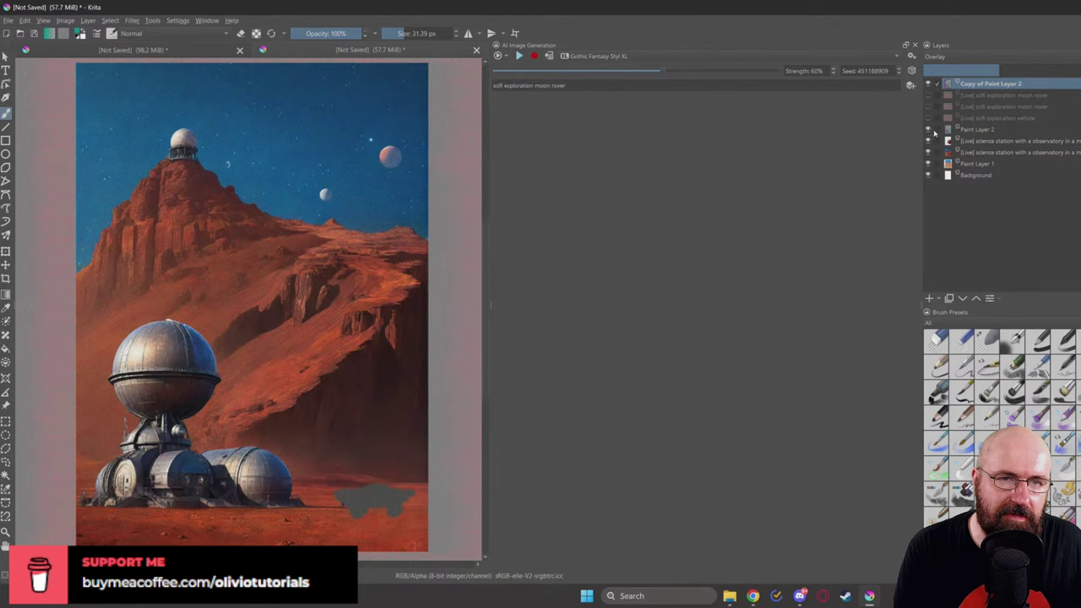
pyautogui.moveTo(929, 145); pyautogui.dragTo(927, 165)
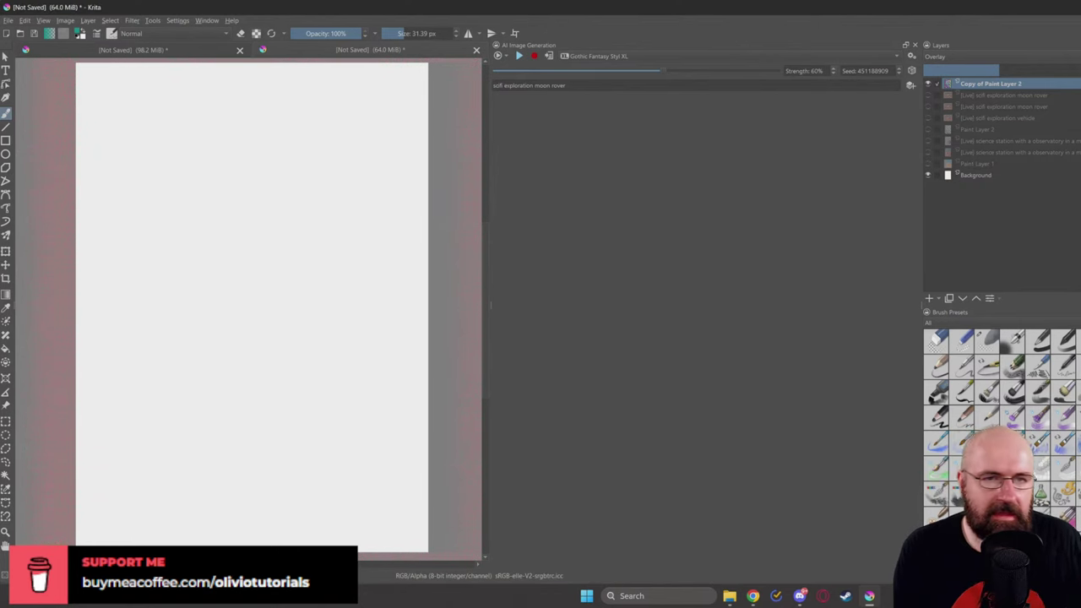
# Step: Add Paint Layer 3 above the Background and fill the whole canvas with dark navy blue
pyautogui.click(966, 175)
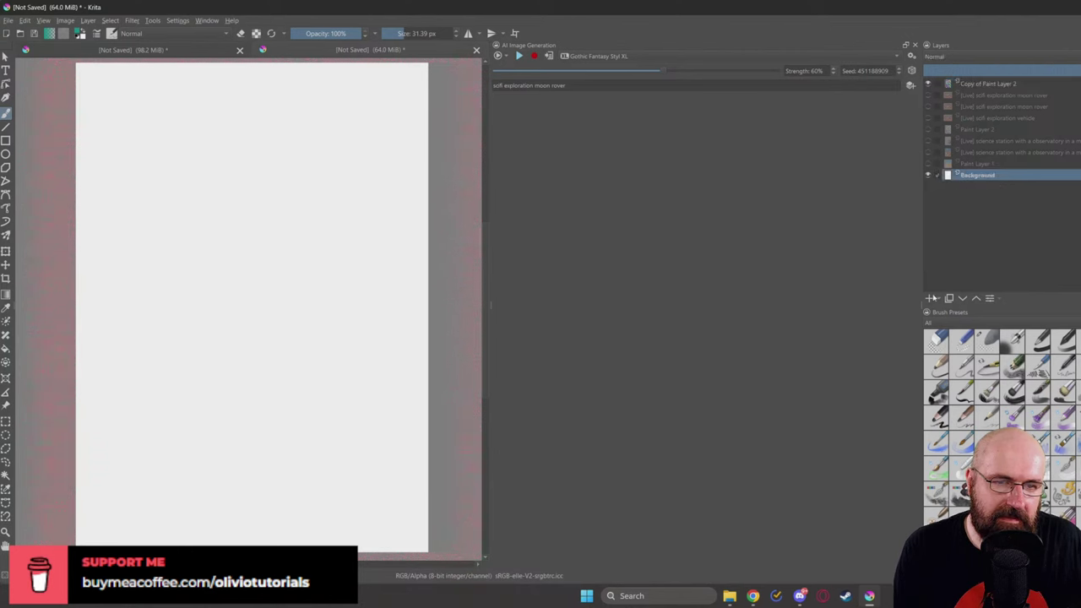
pyautogui.click(931, 298)
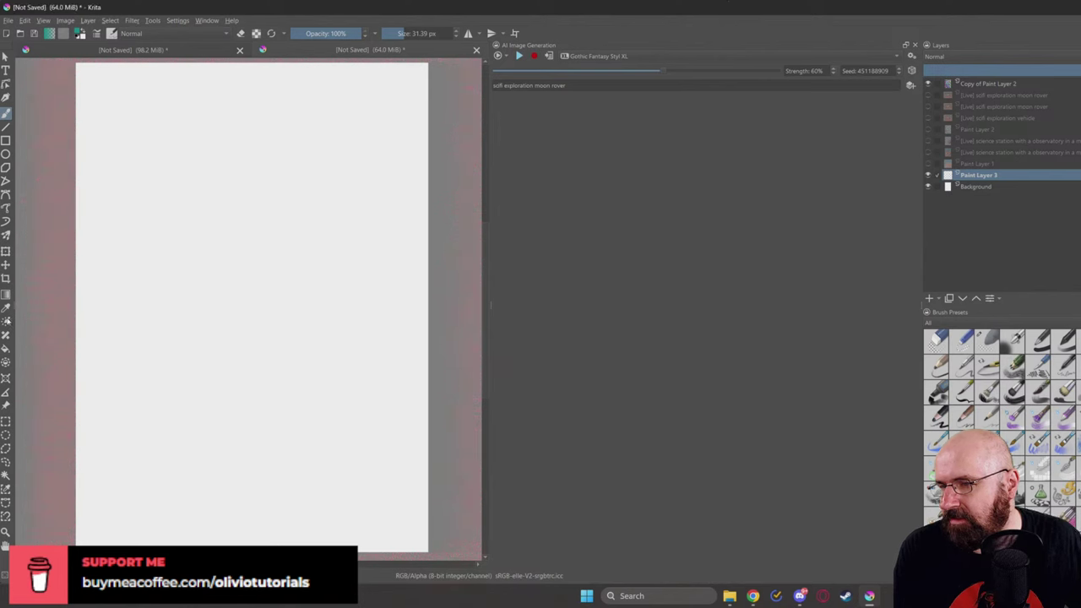
pyautogui.click(6, 346)
pyautogui.rightClick(212, 186)
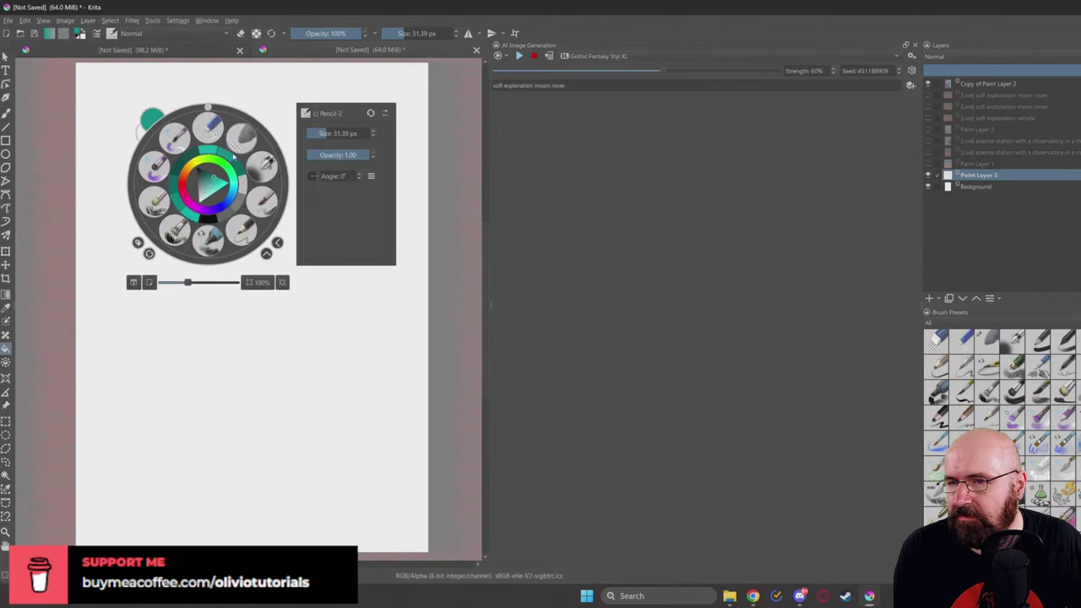
pyautogui.click(213, 175)
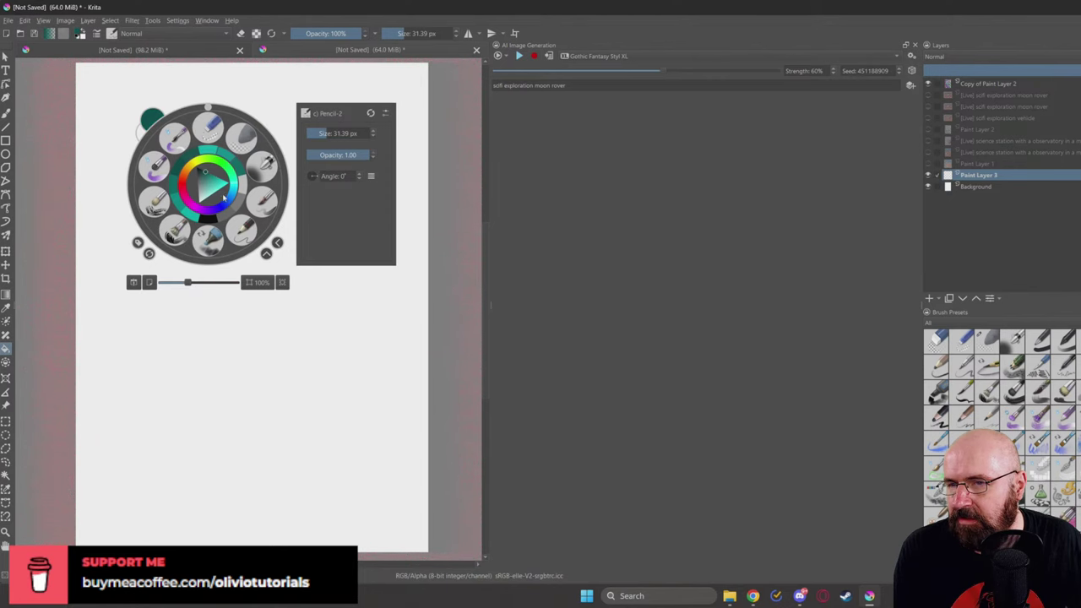
pyautogui.click(228, 201)
pyautogui.click(131, 100)
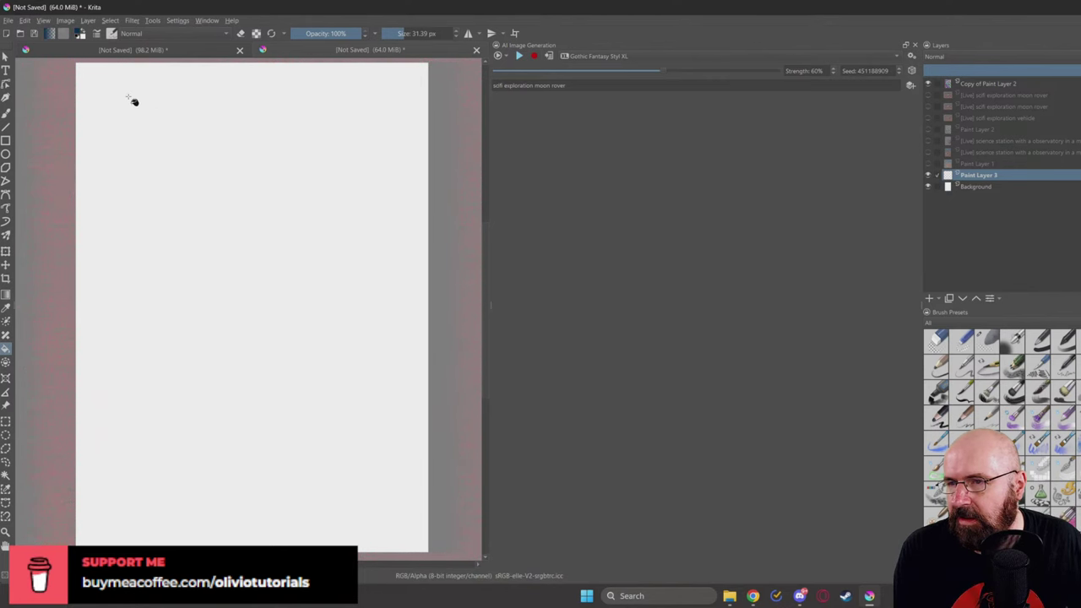
pyautogui.click(131, 99)
# Step: Pick a light grey colour and set the brush size to 122.50 px
pyautogui.rightClick(195, 149)
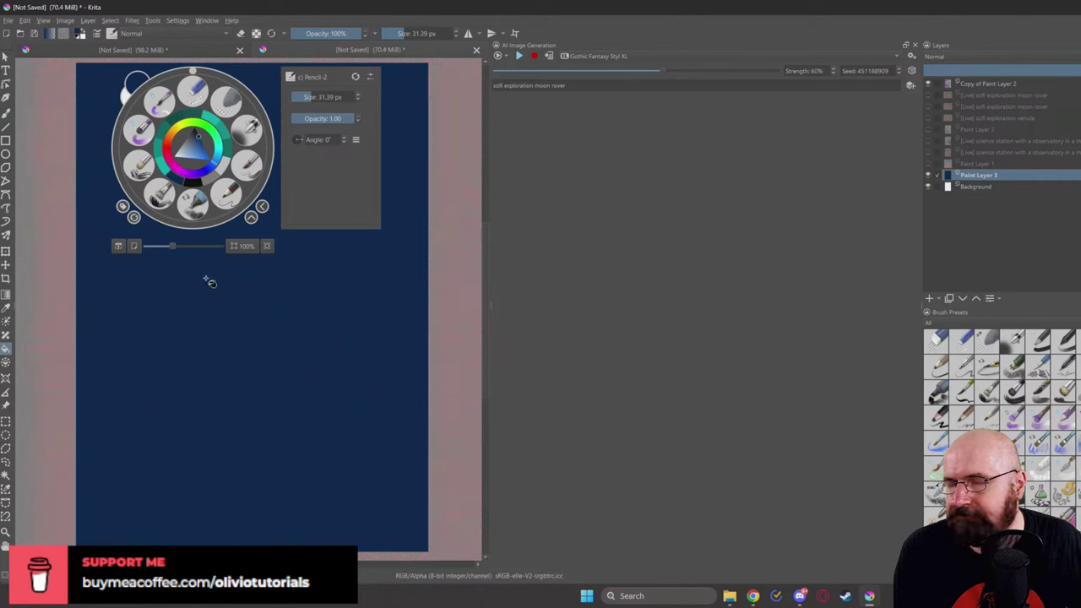
pyautogui.click(182, 133)
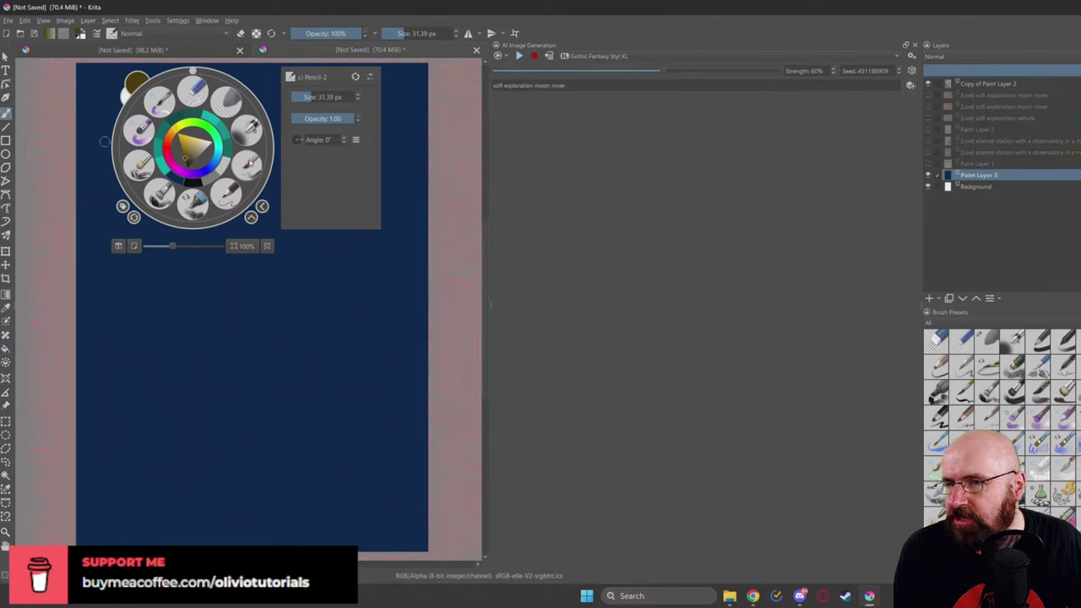
pyautogui.click(187, 152)
pyautogui.moveTo(187, 154); pyautogui.dragTo(205, 159)
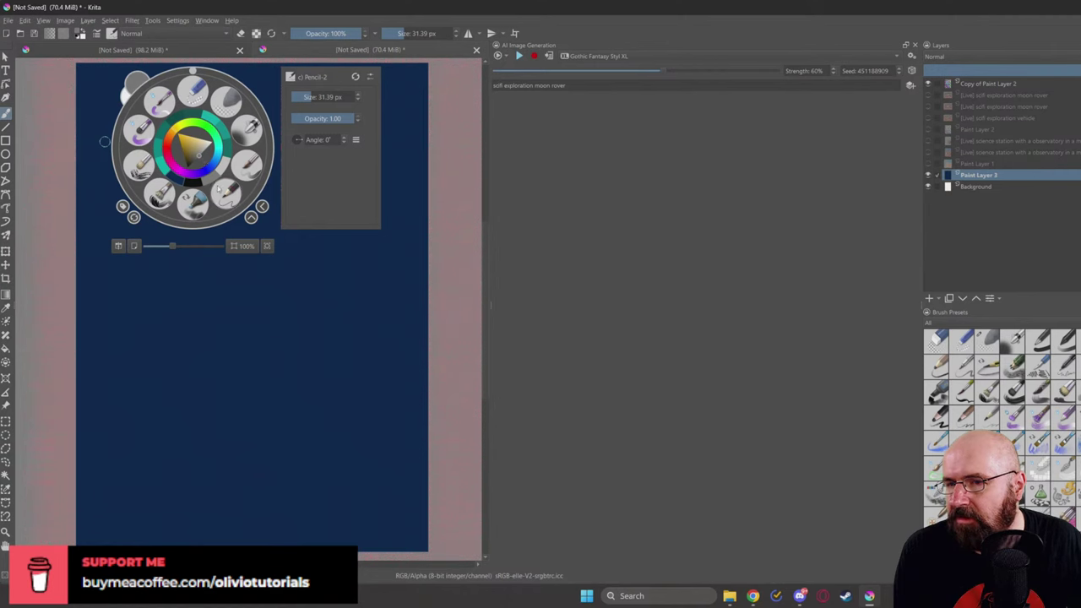
pyautogui.click(277, 115)
pyautogui.rightClick(277, 115)
pyautogui.moveTo(390, 97); pyautogui.dragTo(410, 97)
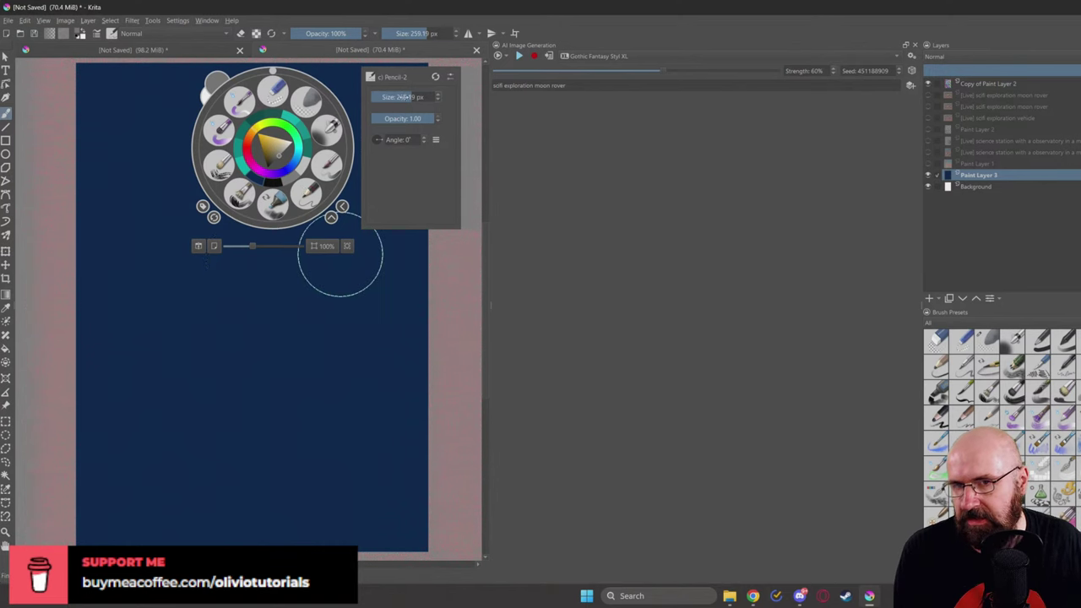
pyautogui.click(173, 313)
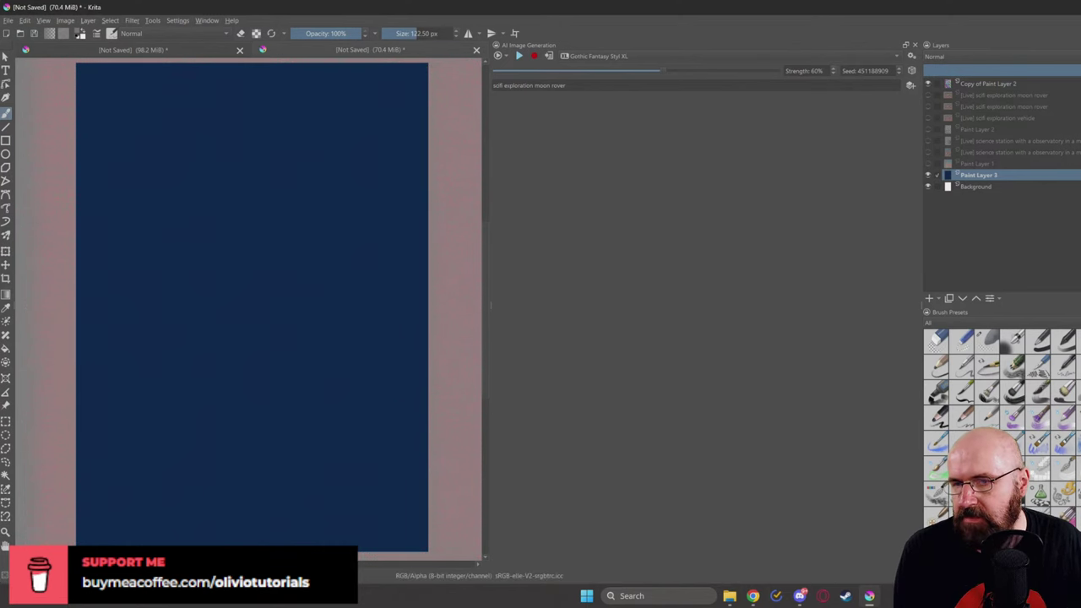
# Step: Paint the grey dress shape of the figure with a brush enlarged to about 243 px
pyautogui.rightClick(252, 264)
pyautogui.moveTo(371, 214); pyautogui.dragTo(390, 214)
pyautogui.click(137, 285)
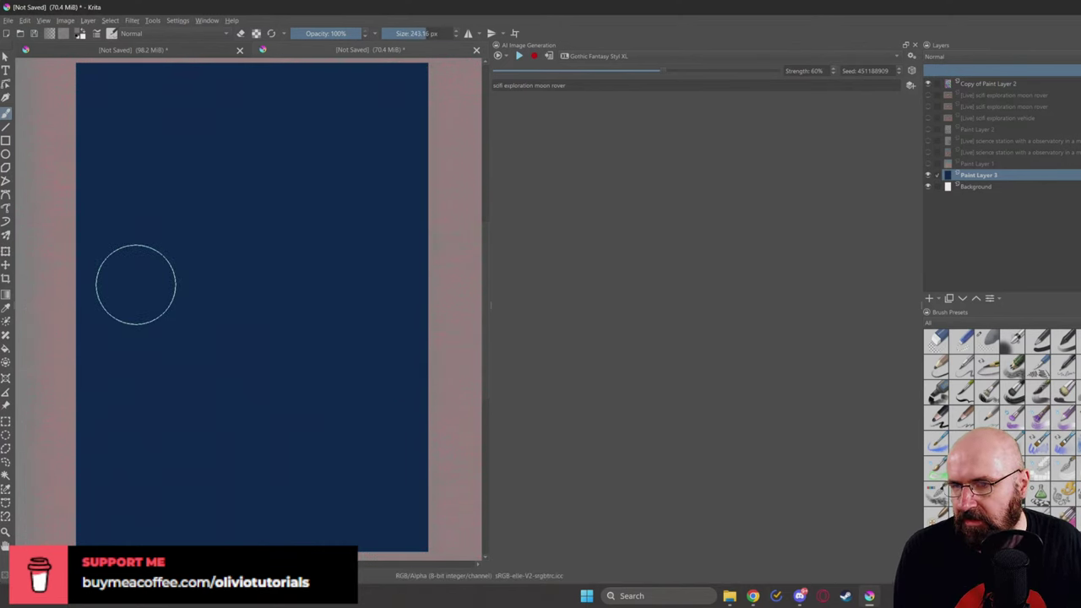
pyautogui.moveTo(254, 269)
pyautogui.mouseDown()
pyautogui.moveTo(192, 419)
pyautogui.moveTo(119, 537)
pyautogui.moveTo(79, 553)
pyautogui.moveTo(245, 371)
pyautogui.moveTo(269, 309)
pyautogui.moveTo(326, 480)
pyautogui.moveTo(295, 416)
pyautogui.moveTo(367, 530)
pyautogui.moveTo(257, 487)
pyautogui.moveTo(137, 567)
pyautogui.moveTo(291, 456)
pyautogui.moveTo(258, 483)
pyautogui.moveTo(314, 525)
pyautogui.moveTo(227, 540)
pyautogui.moveTo(219, 467)
pyautogui.moveTo(245, 237)
pyautogui.moveTo(272, 288)
pyautogui.moveTo(264, 214)
pyautogui.moveTo(208, 211)
pyautogui.moveTo(328, 200)
pyautogui.moveTo(270, 221)
pyautogui.moveTo(206, 209)
pyautogui.moveTo(225, 248)
pyautogui.moveTo(282, 239)
pyautogui.moveTo(277, 257)
pyautogui.moveTo(277, 205)
pyautogui.mouseUp()
# Step: Paint a yellow head and a yellow hand spot mid-figure with a 113 px brush
pyautogui.rightClick(279, 203)
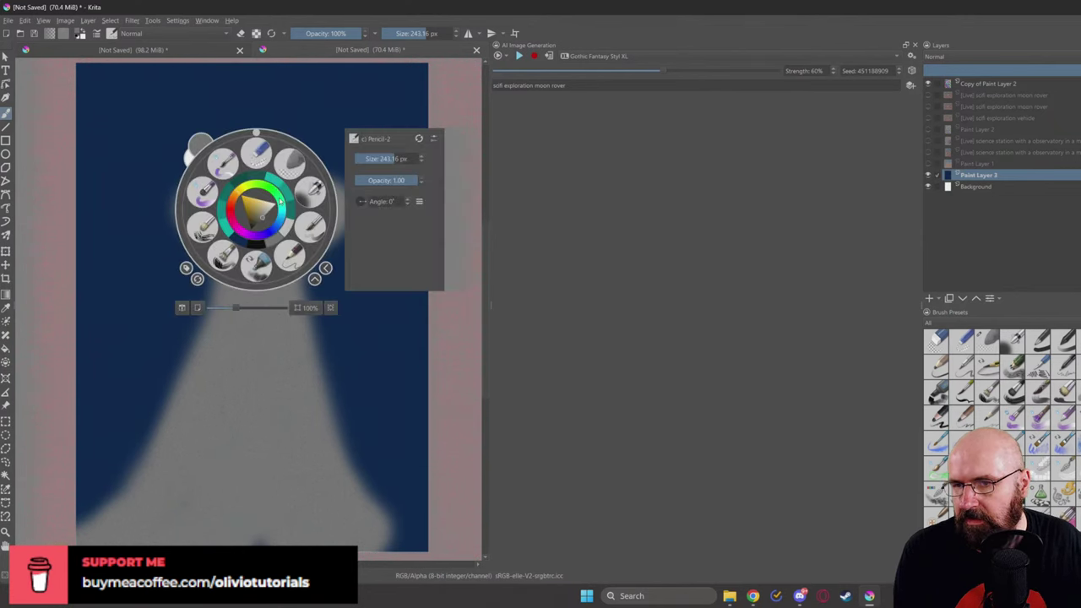
pyautogui.click(260, 205)
pyautogui.click(144, 116)
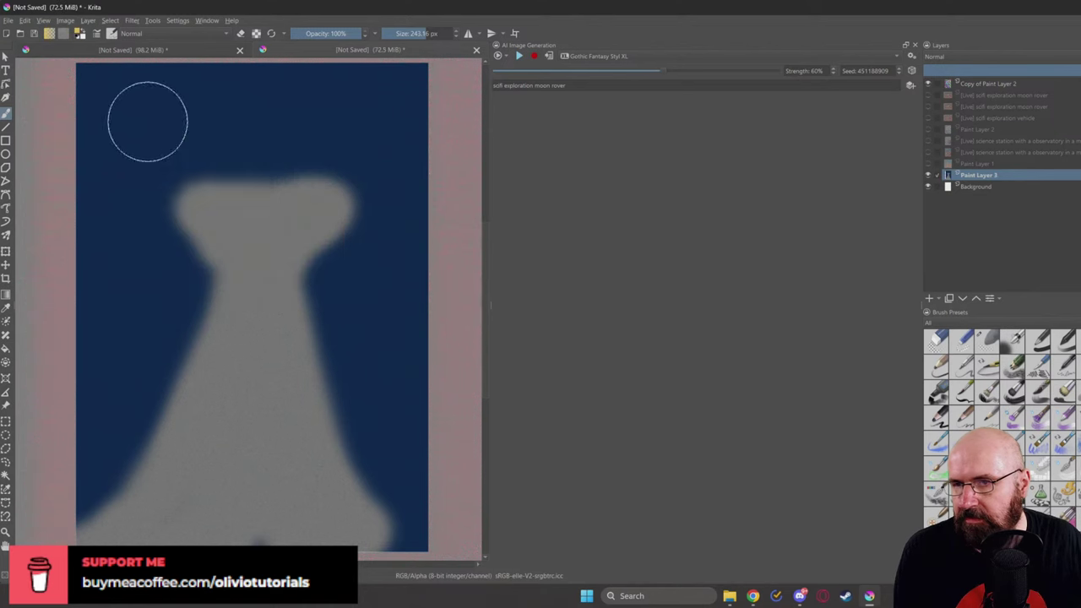
pyautogui.rightClick(258, 146)
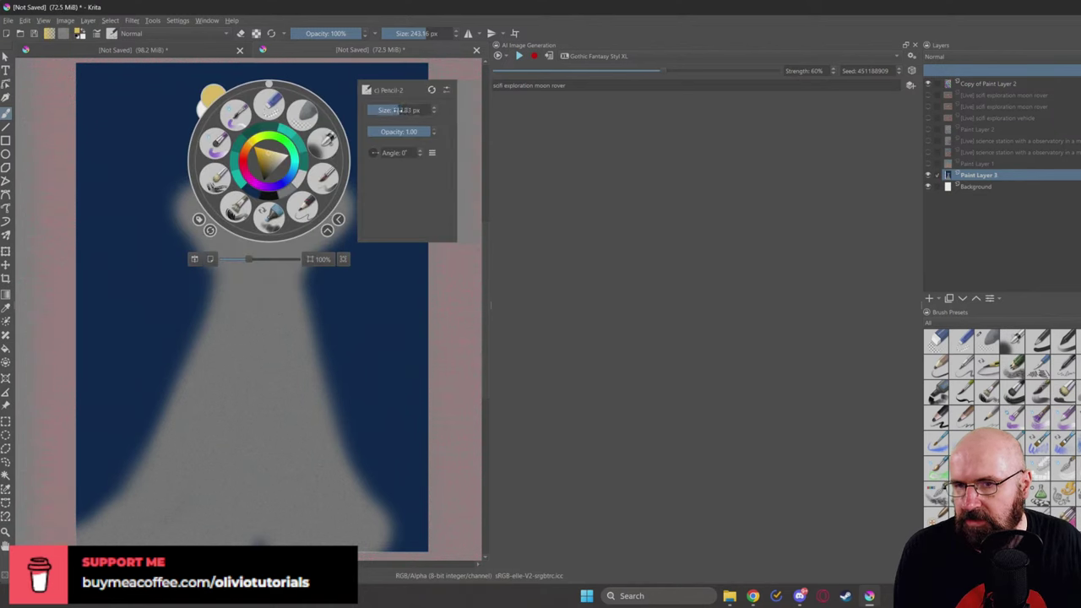
pyautogui.click(311, 306)
pyautogui.moveTo(265, 135)
pyautogui.mouseDown()
pyautogui.moveTo(242, 140)
pyautogui.moveTo(268, 145)
pyautogui.moveTo(262, 175)
pyautogui.moveTo(279, 108)
pyautogui.moveTo(246, 121)
pyautogui.mouseUp()
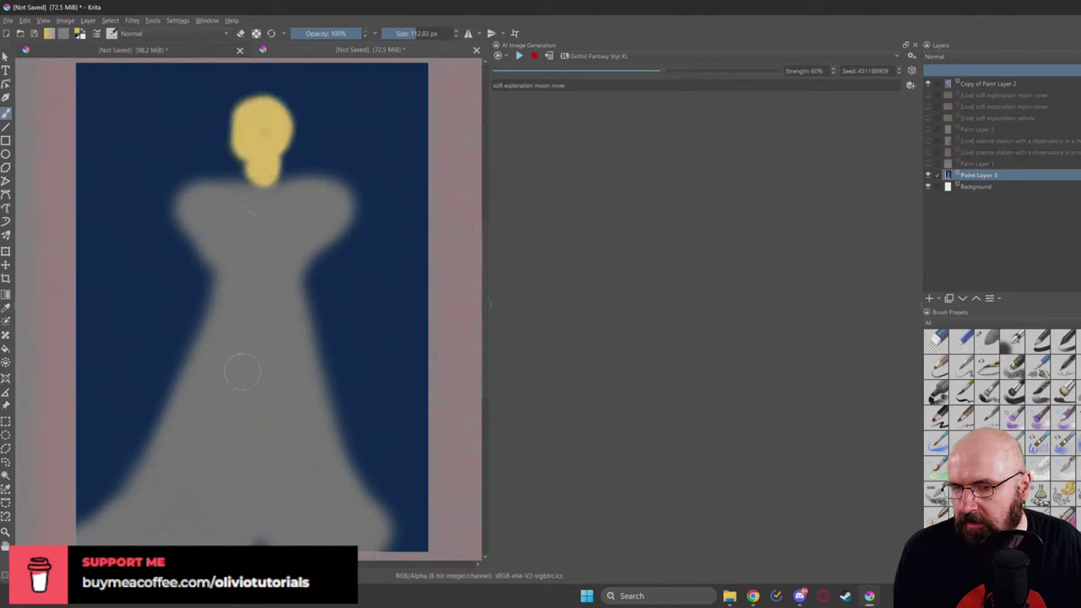
pyautogui.click(244, 365)
# Step: Paint dark grey crossed arms reaching down to the yellow spot with a 133 px brush
pyautogui.rightClick(269, 279)
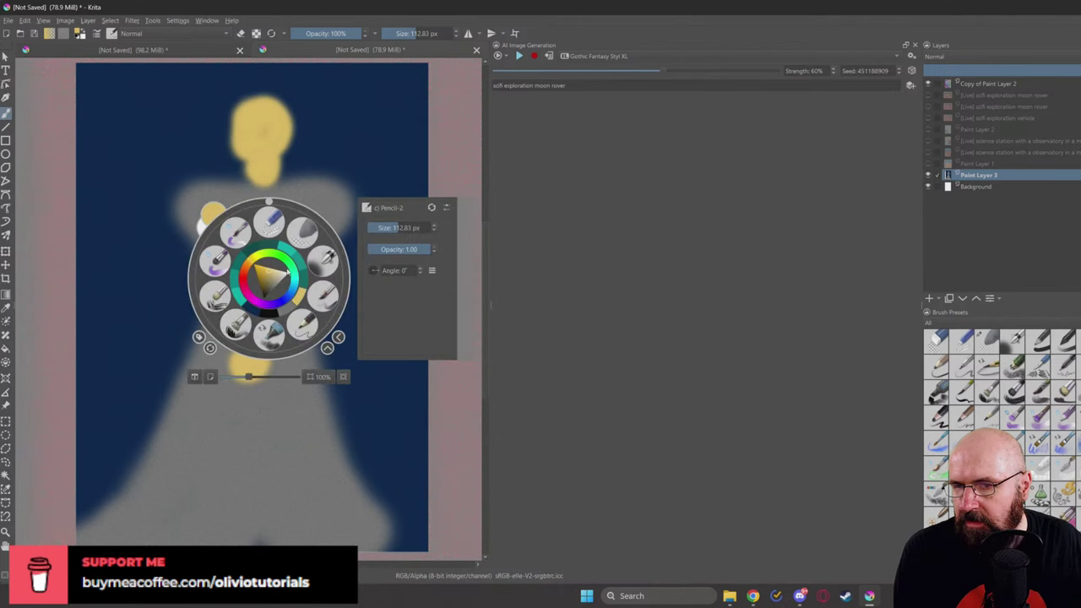
pyautogui.click(275, 290)
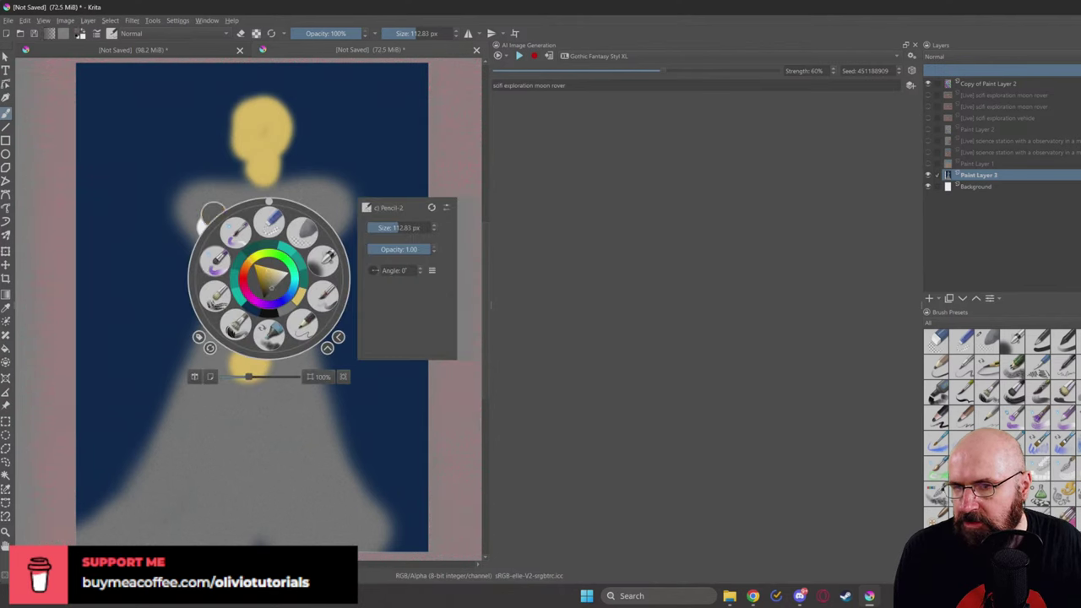
pyautogui.click(171, 225)
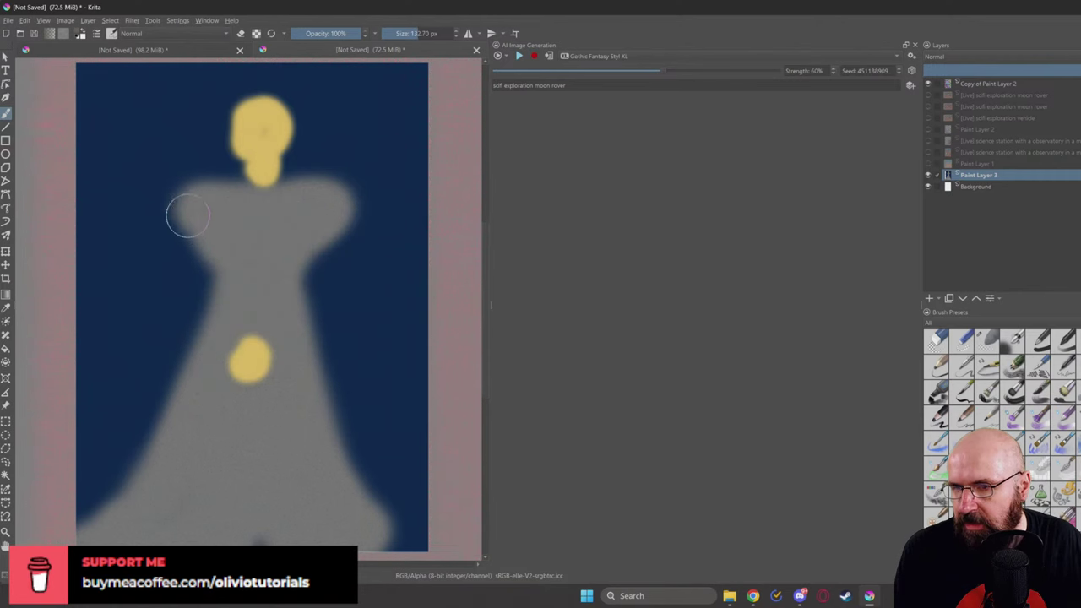
pyautogui.moveTo(186, 217); pyautogui.dragTo(245, 337)
pyautogui.moveTo(181, 211)
pyautogui.mouseDown()
pyautogui.moveTo(250, 338)
pyautogui.moveTo(333, 229)
pyautogui.moveTo(258, 309)
pyautogui.moveTo(351, 211)
pyautogui.mouseUp()
# Step: Replace the prompt with a beautiful woman in a dark Victorian dress at night
pyautogui.tripleClick(529, 85)
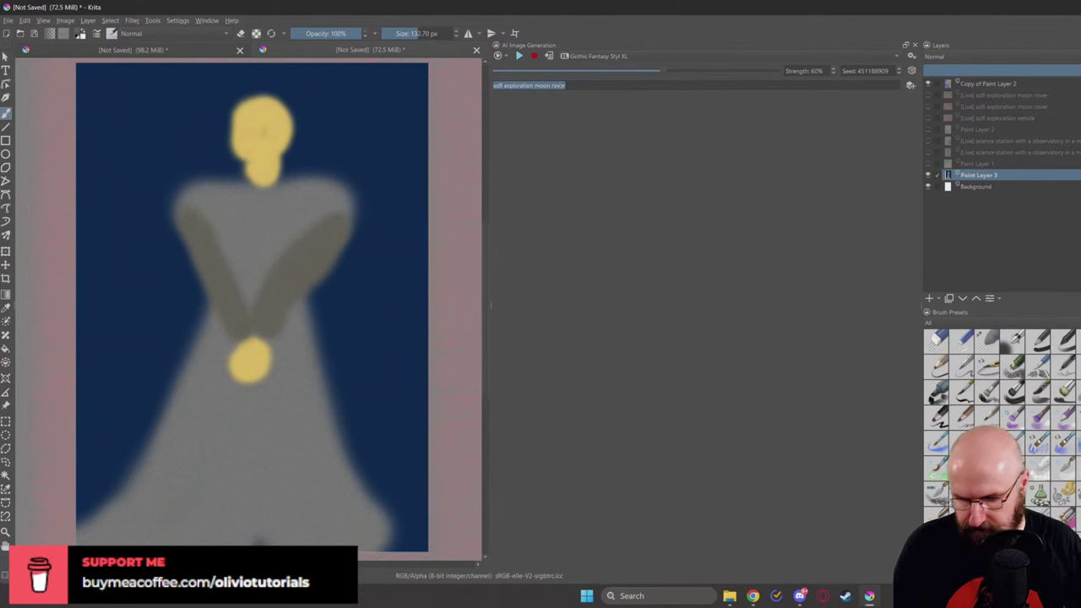
pyautogui.write('beau')
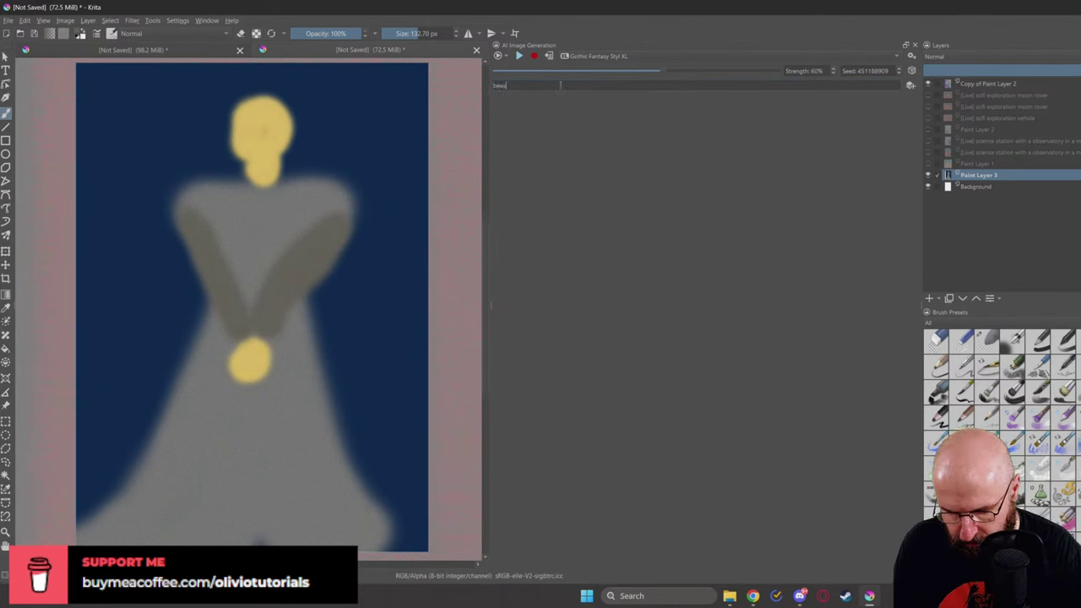
pyautogui.write('tiful woman in a victo')
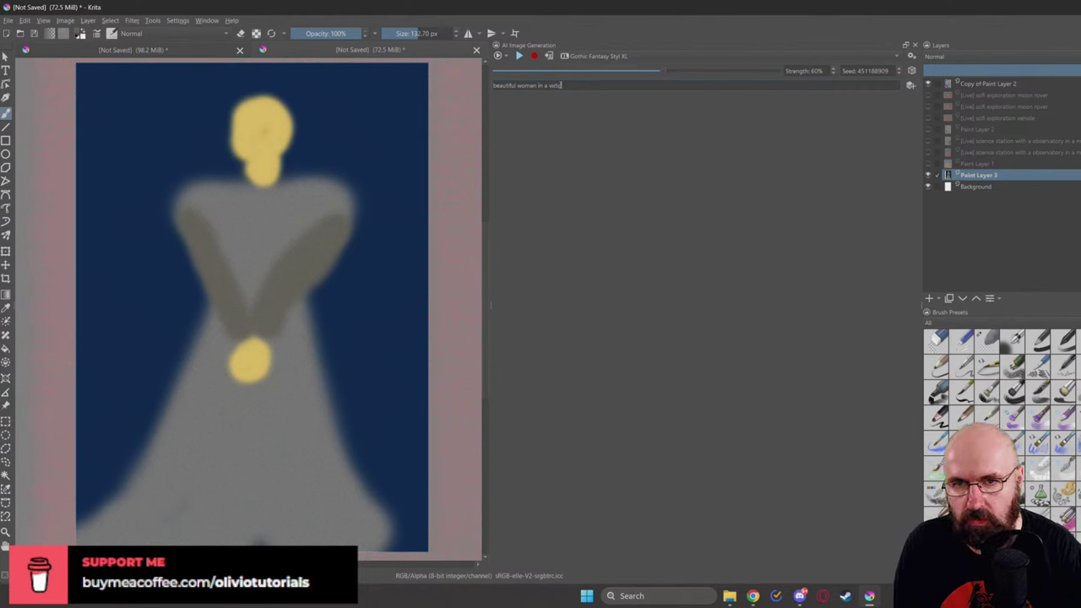
pyautogui.write('ress at night')
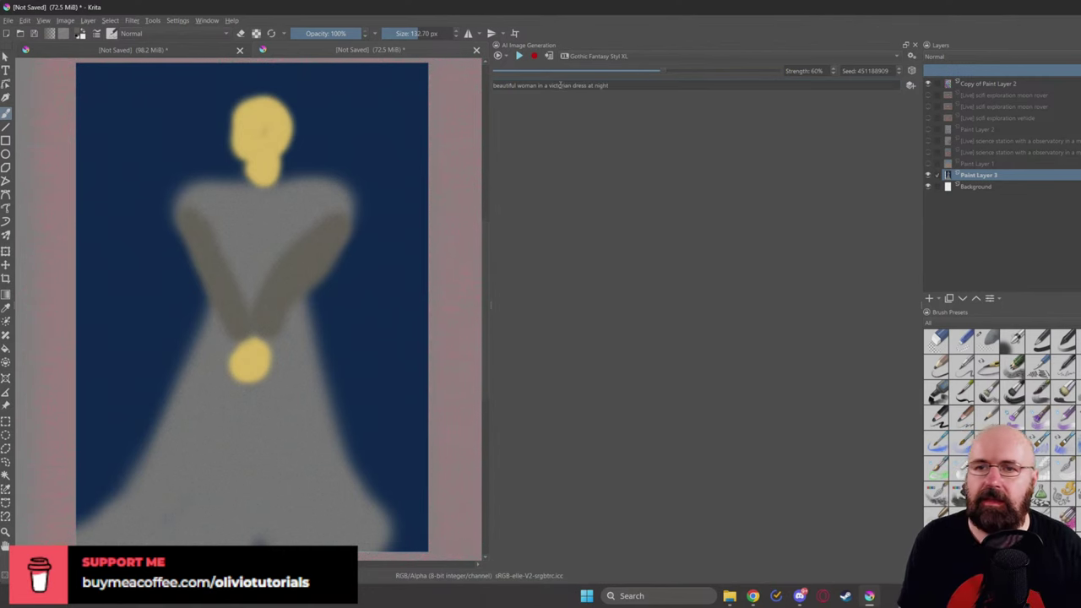
# Step: Run live generation on Copy of Paint Layer 2 at 70% strength, appending ', digital painting, masterpiece'
pyautogui.click(518, 56)
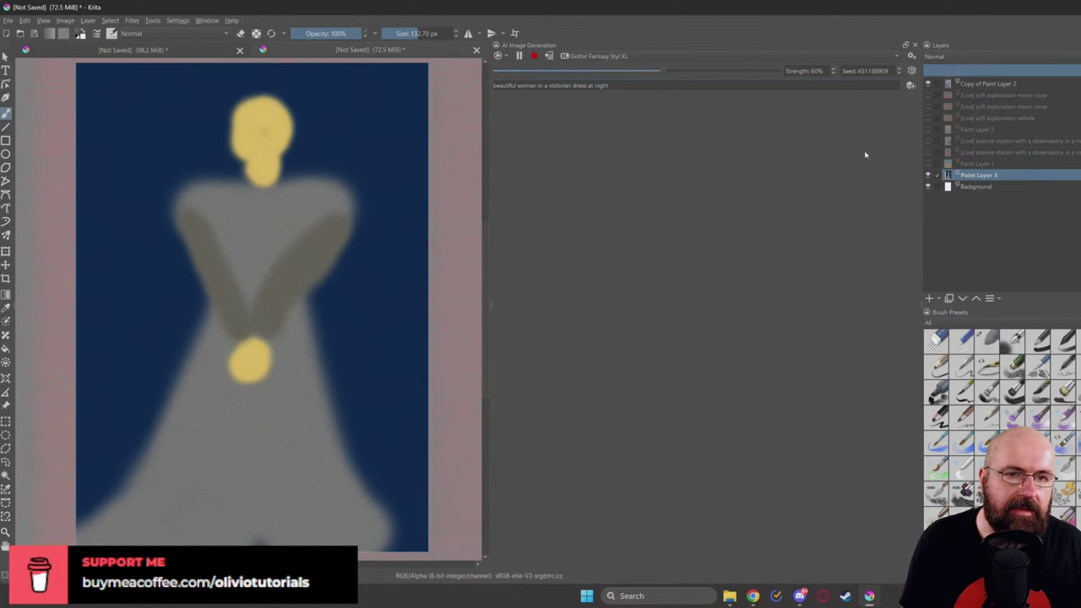
pyautogui.click(947, 84)
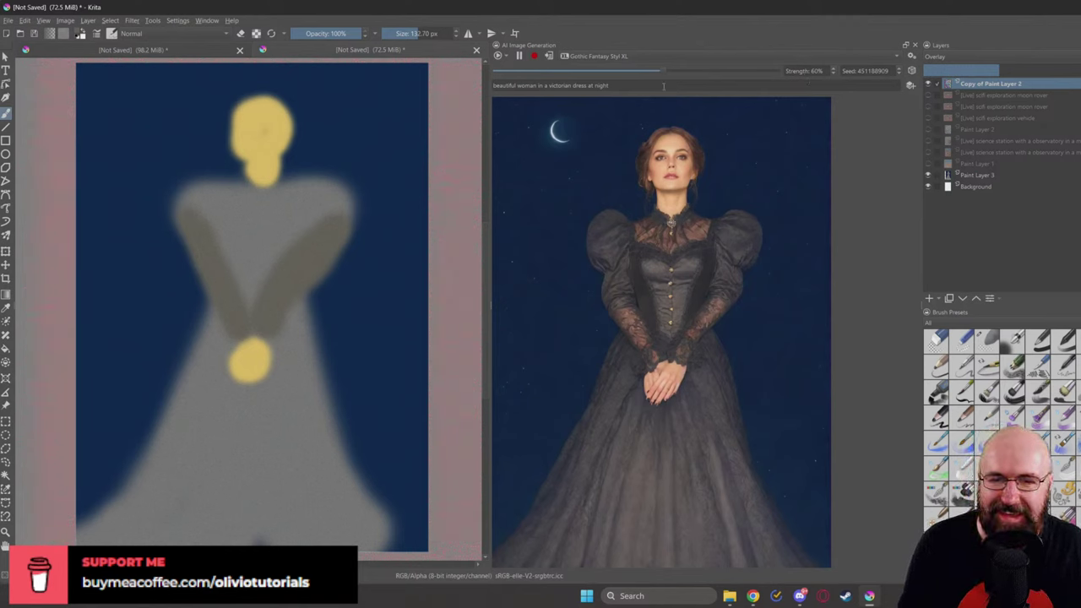
pyautogui.moveTo(675, 72); pyautogui.dragTo(687, 73)
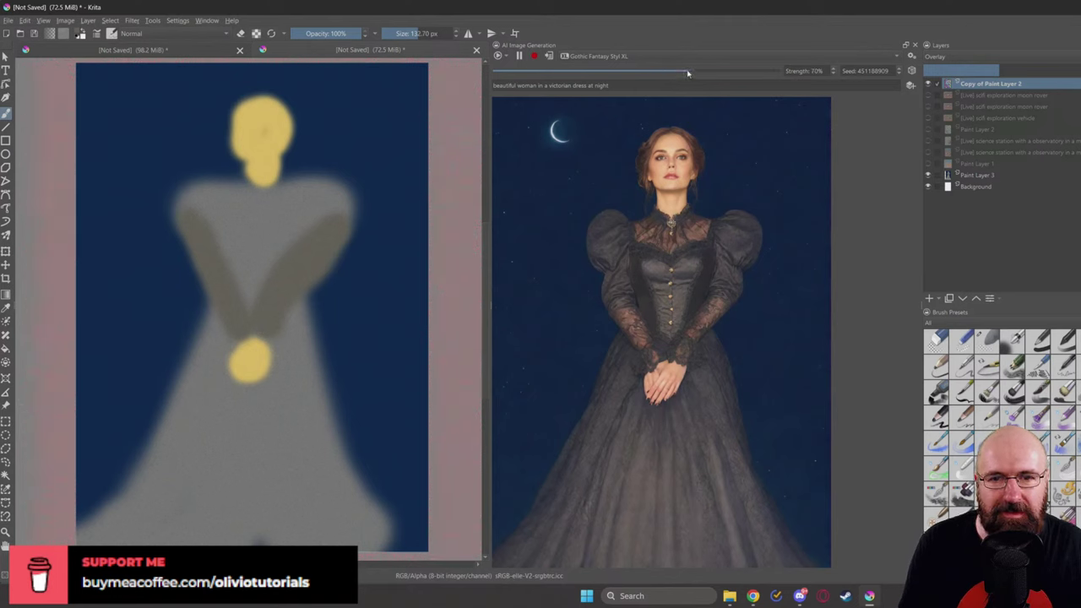
pyautogui.click(650, 85)
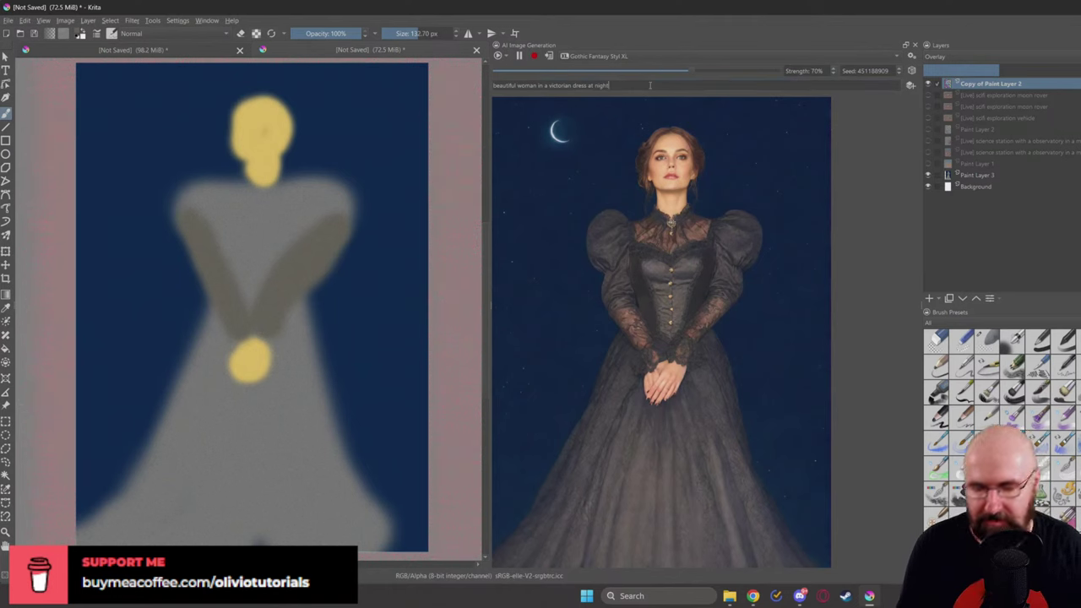
pyautogui.write(', digital')
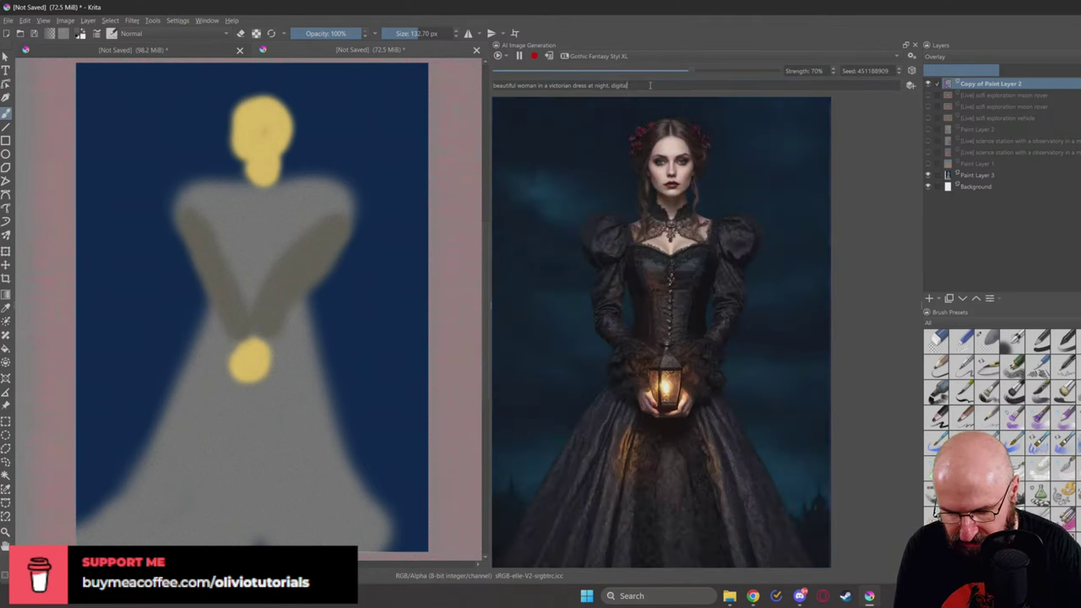
pyautogui.write(' painting, masterpiece')
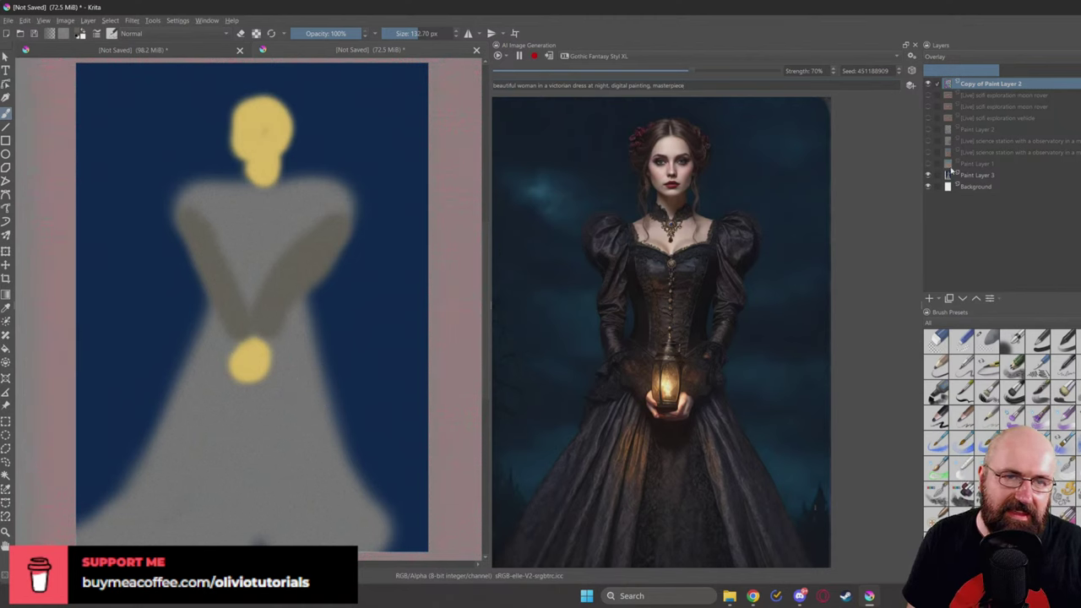
# Step: On Paint Layer 3, paint light grey strokes over the lower dress
pyautogui.click(951, 174)
pyautogui.rightClick(323, 361)
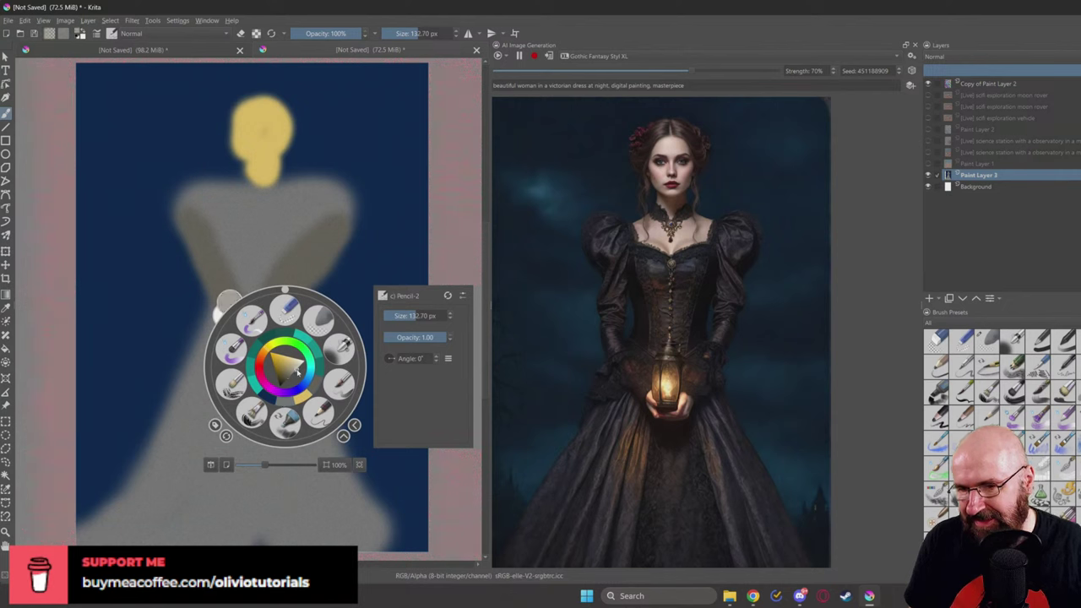
pyautogui.click(374, 265)
pyautogui.moveTo(308, 427)
pyautogui.mouseDown()
pyautogui.moveTo(306, 442)
pyautogui.moveTo(354, 507)
pyautogui.mouseUp()
pyautogui.moveTo(304, 406)
pyautogui.mouseDown()
pyautogui.moveTo(357, 513)
pyautogui.moveTo(389, 532)
pyautogui.mouseUp()
# Step: Add beige and light strokes with other brushes, widening the grey skirt toward the bottom right
pyautogui.rightClick(363, 519)
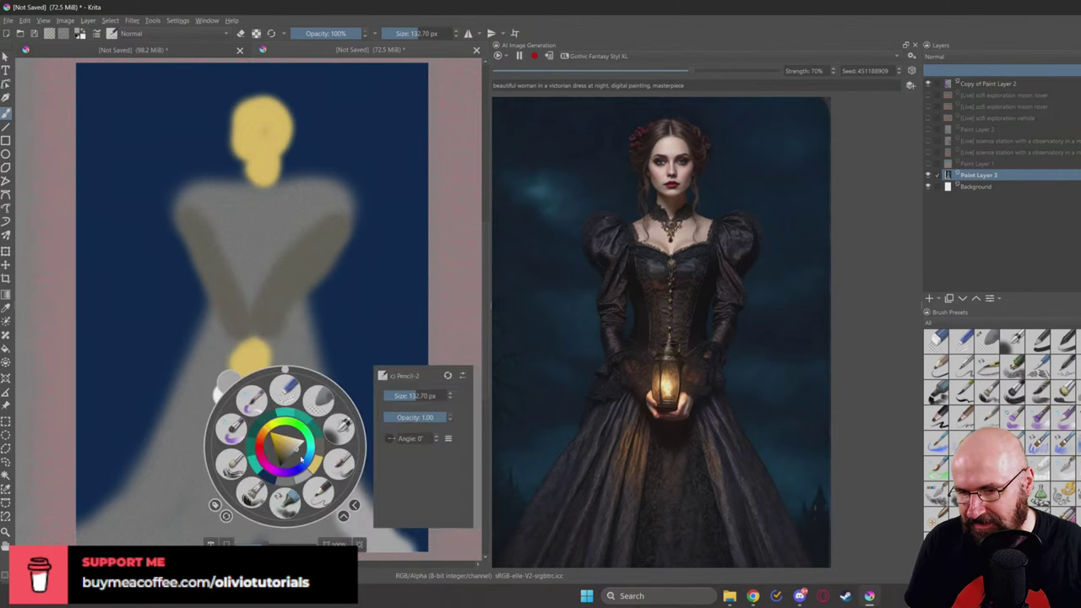
pyautogui.click(318, 399)
pyautogui.moveTo(326, 397)
pyautogui.mouseDown()
pyautogui.moveTo(317, 435)
pyautogui.moveTo(292, 416)
pyautogui.mouseUp()
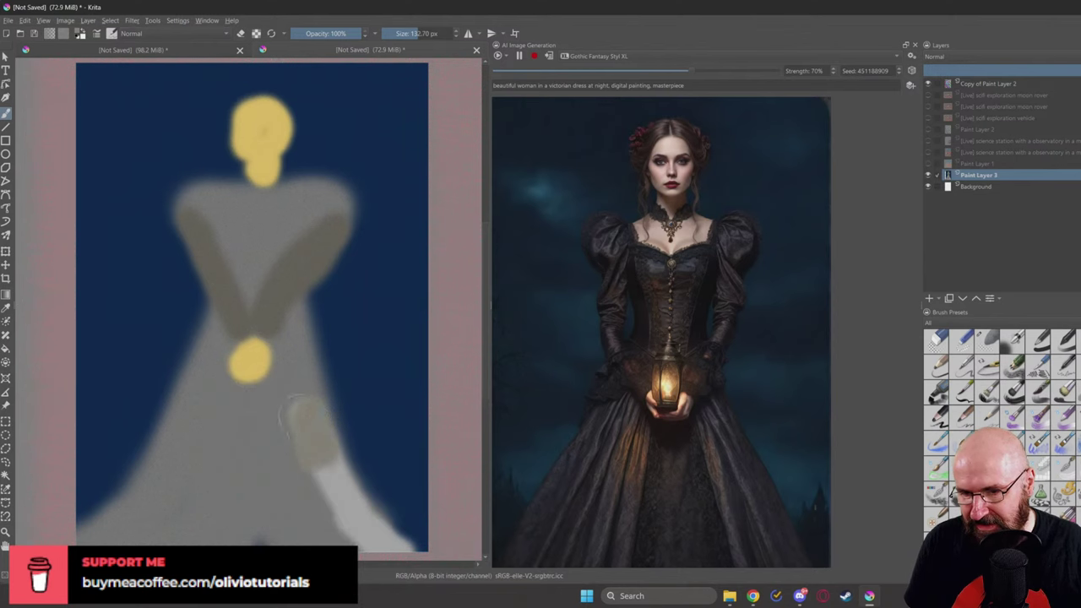
pyautogui.rightClick(285, 432)
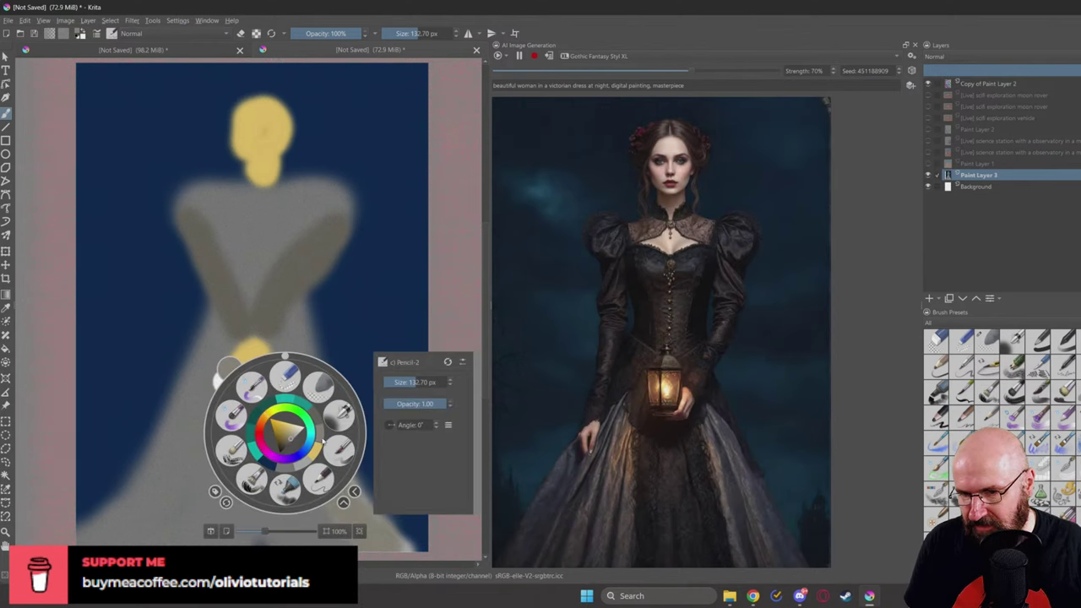
pyautogui.click(323, 443)
pyautogui.moveTo(291, 376)
pyautogui.mouseDown()
pyautogui.moveTo(304, 422)
pyautogui.moveTo(333, 456)
pyautogui.mouseUp()
pyautogui.rightClick(309, 467)
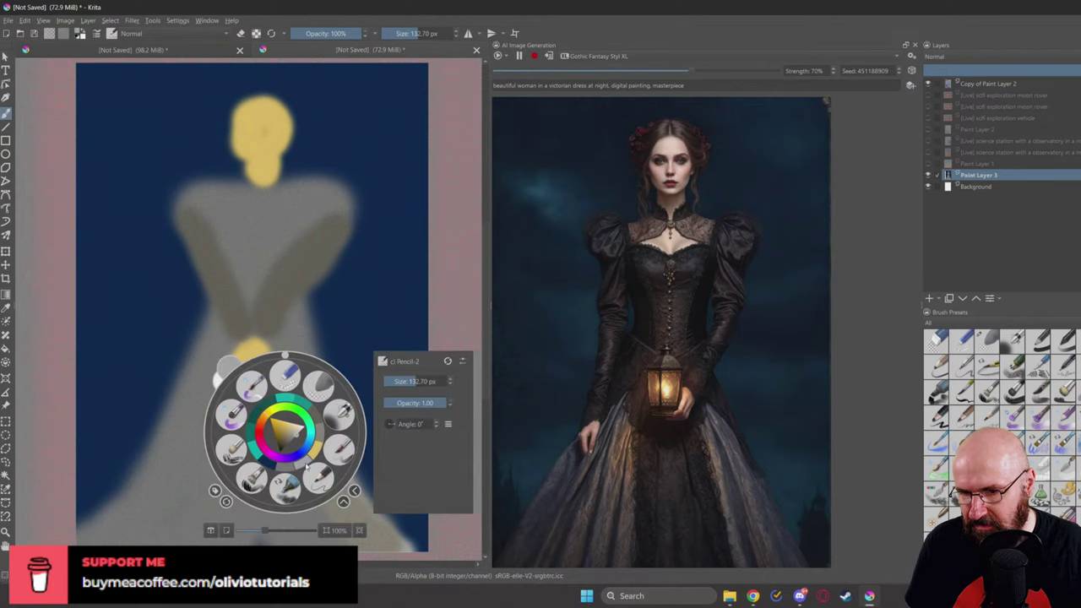
pyautogui.click(309, 470)
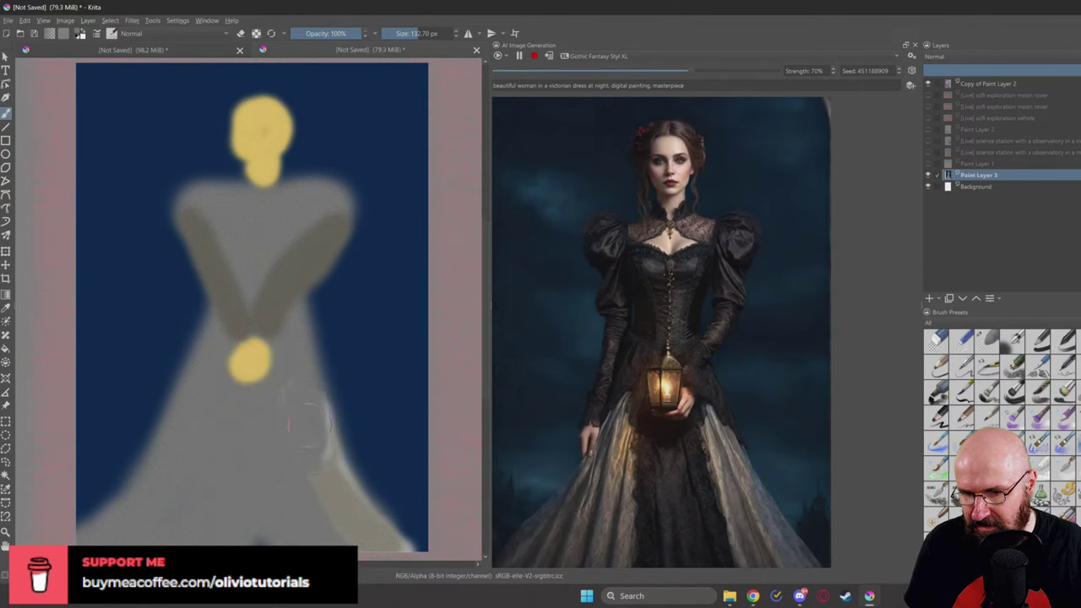
pyautogui.moveTo(305, 420); pyautogui.dragTo(397, 532)
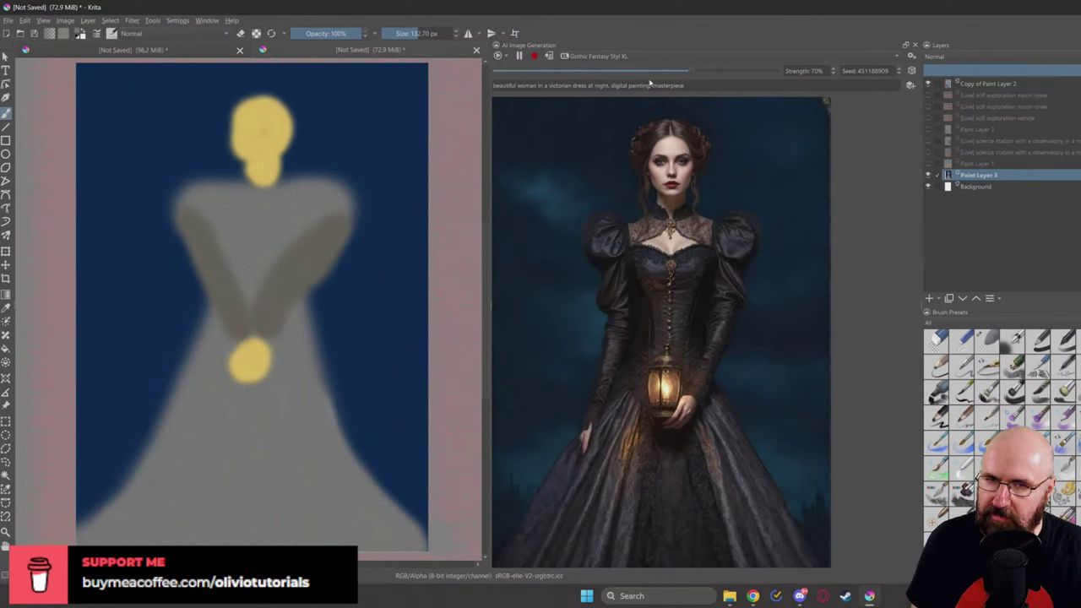
# Step: Insert 'holding a lamp with both hands,' before 'masterpiece' in the AI prompt
pyautogui.click(652, 85)
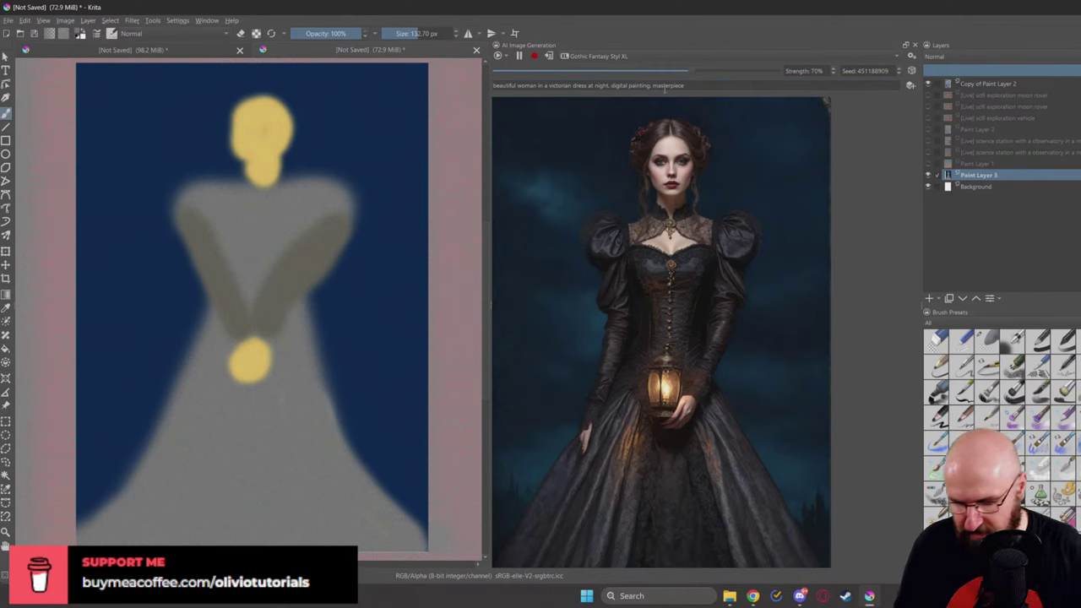
pyautogui.write('holding a l')
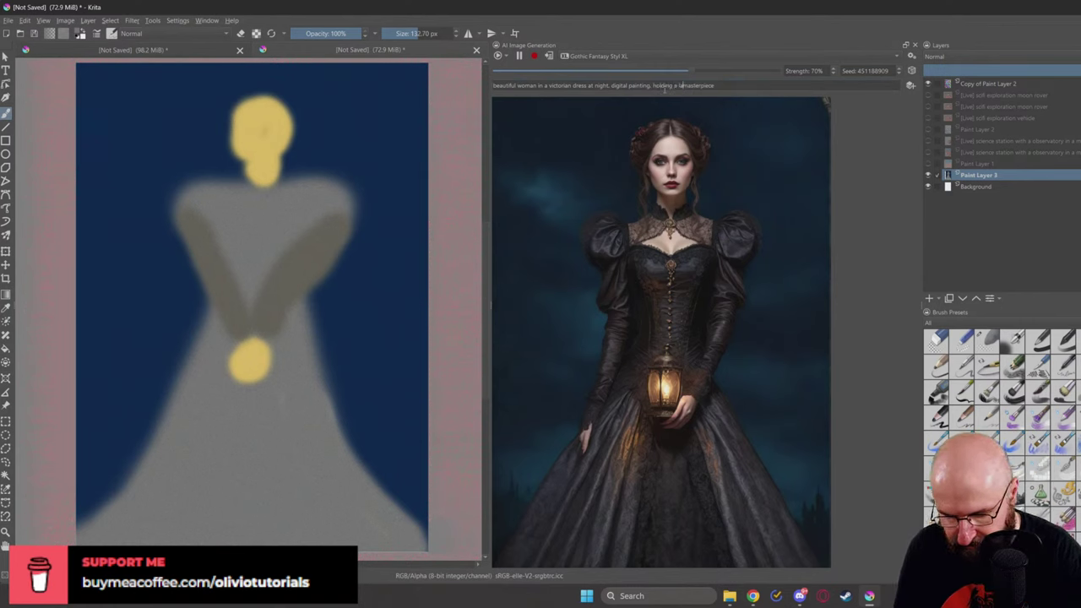
pyautogui.write('amp with')
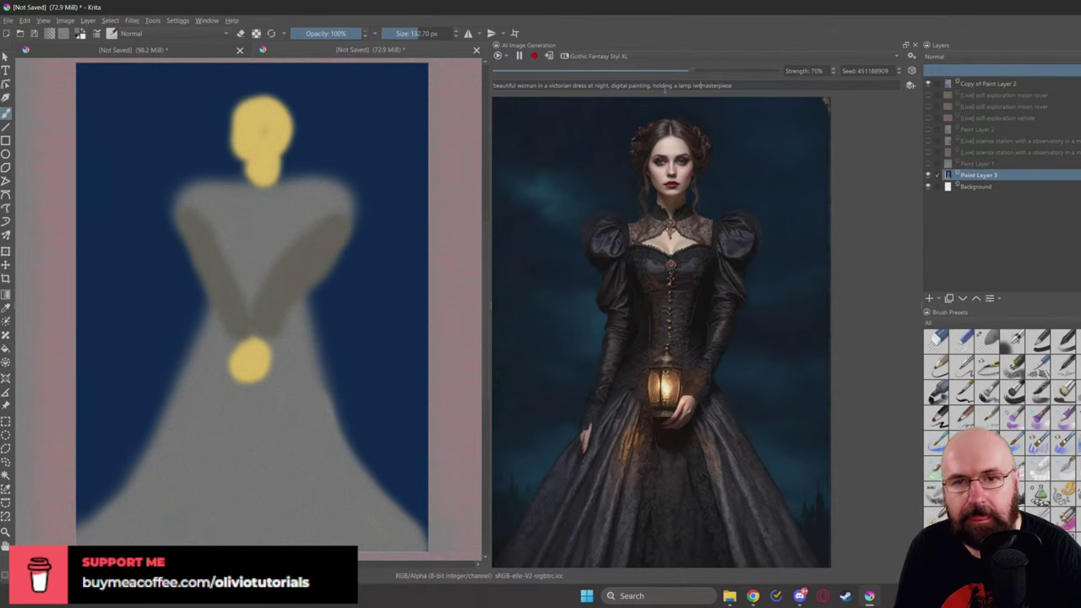
pyautogui.press('BackSpace')
pyautogui.press('BackSpace')
pyautogui.press('BackSpace')
pyautogui.press('BackSpace')
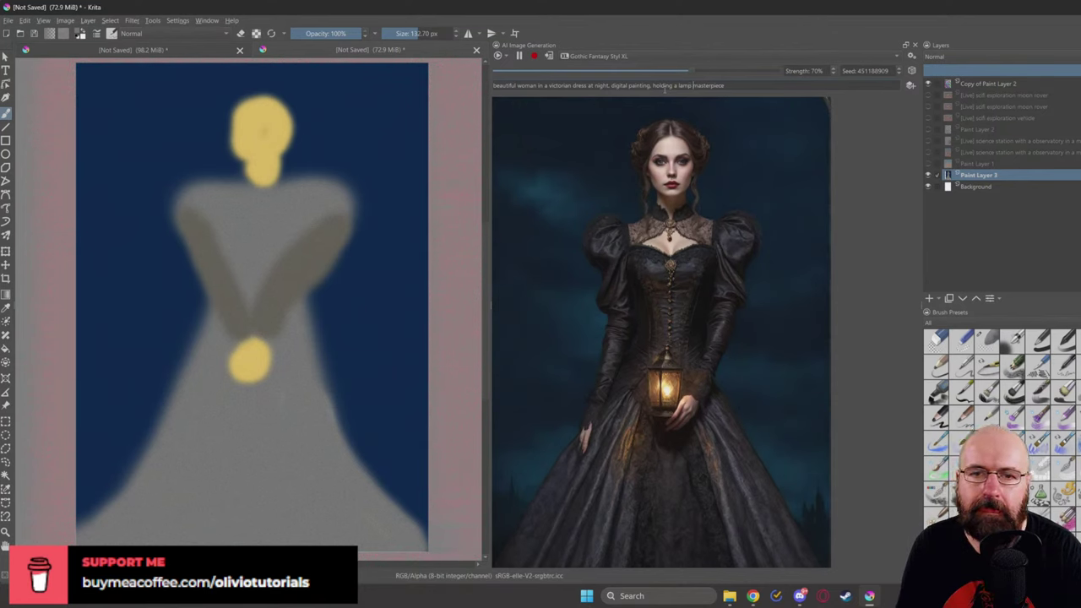
pyautogui.write('with both han')
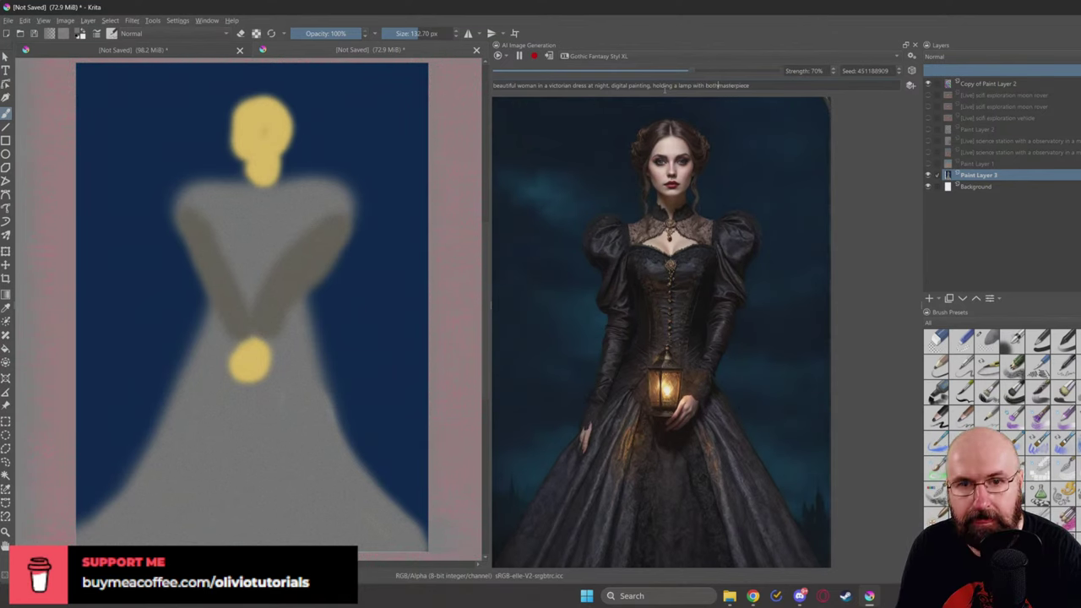
pyautogui.write('ds,')
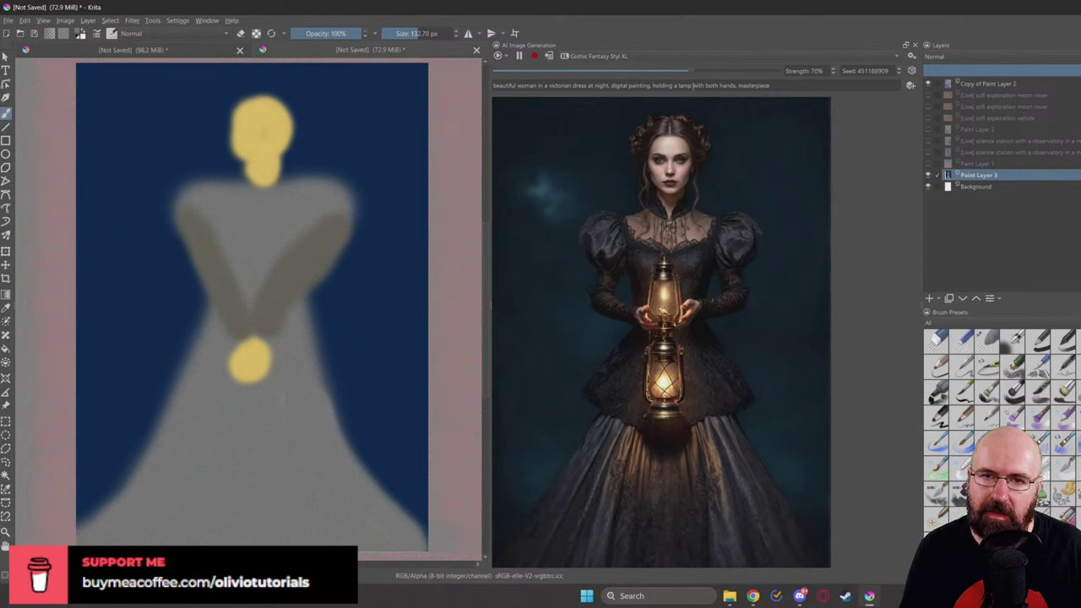
# Step: Extend the yellow lamp shape down the sketched dress
pyautogui.rightClick(251, 364)
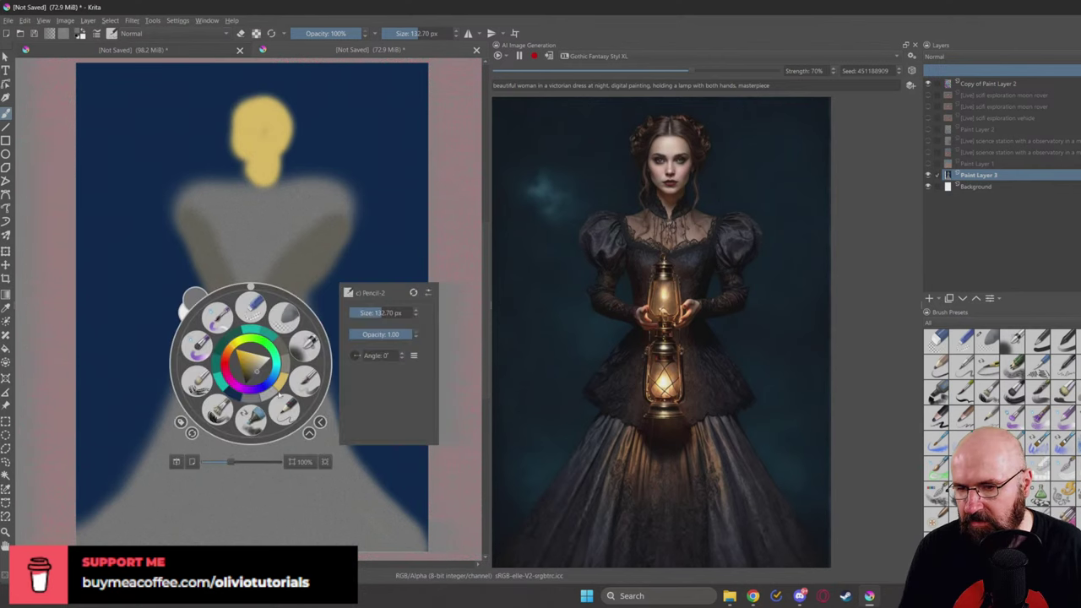
pyautogui.rightClick(277, 388)
pyautogui.moveTo(250, 365)
pyautogui.mouseDown()
pyautogui.moveTo(252, 427)
pyautogui.moveTo(259, 366)
pyautogui.moveTo(249, 374)
pyautogui.moveTo(261, 414)
pyautogui.mouseUp()
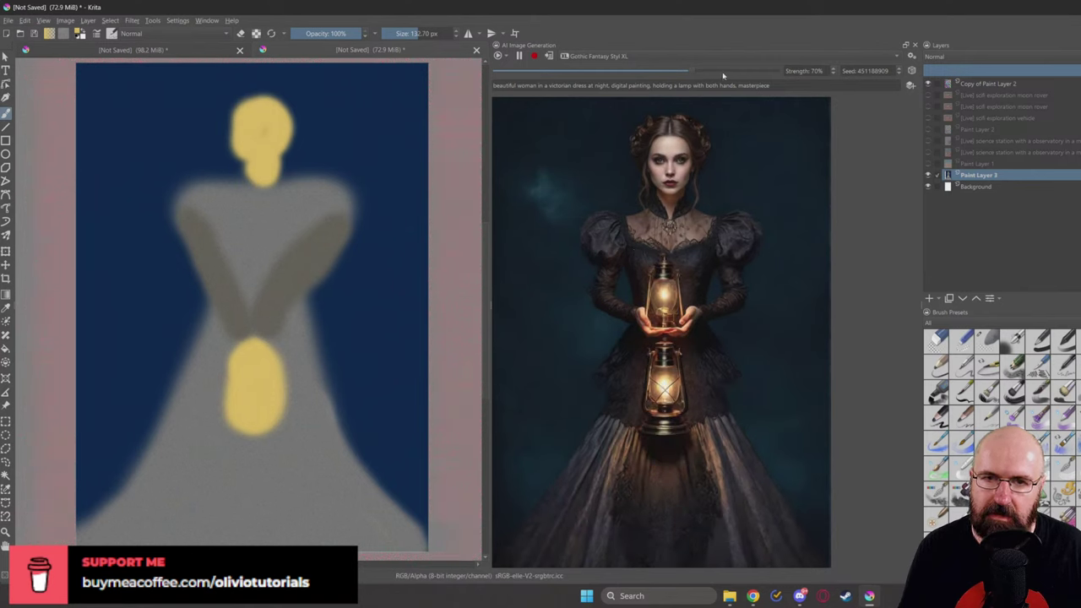
# Step: Settle generation strength back at 70% and delete 'with both hands' from the prompt
pyautogui.moveTo(673, 74); pyautogui.dragTo(670, 75)
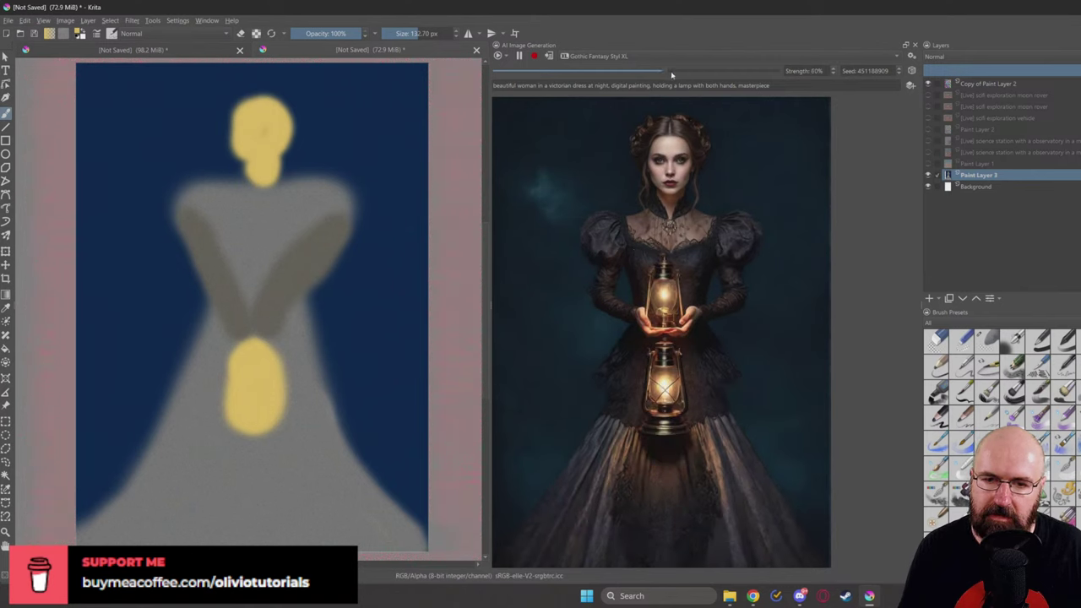
pyautogui.click(833, 69)
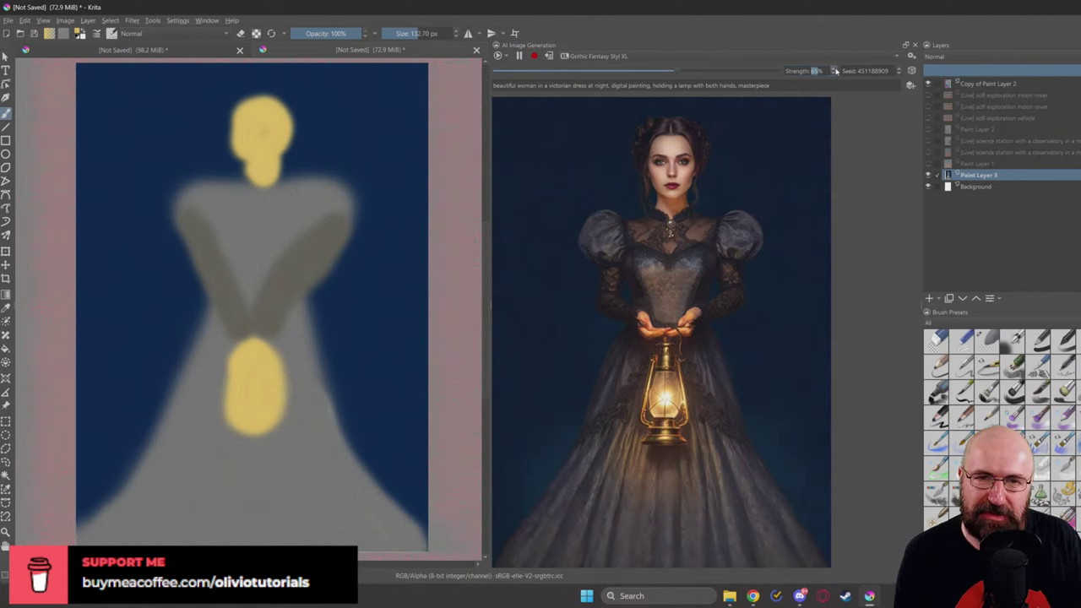
pyautogui.click(832, 69)
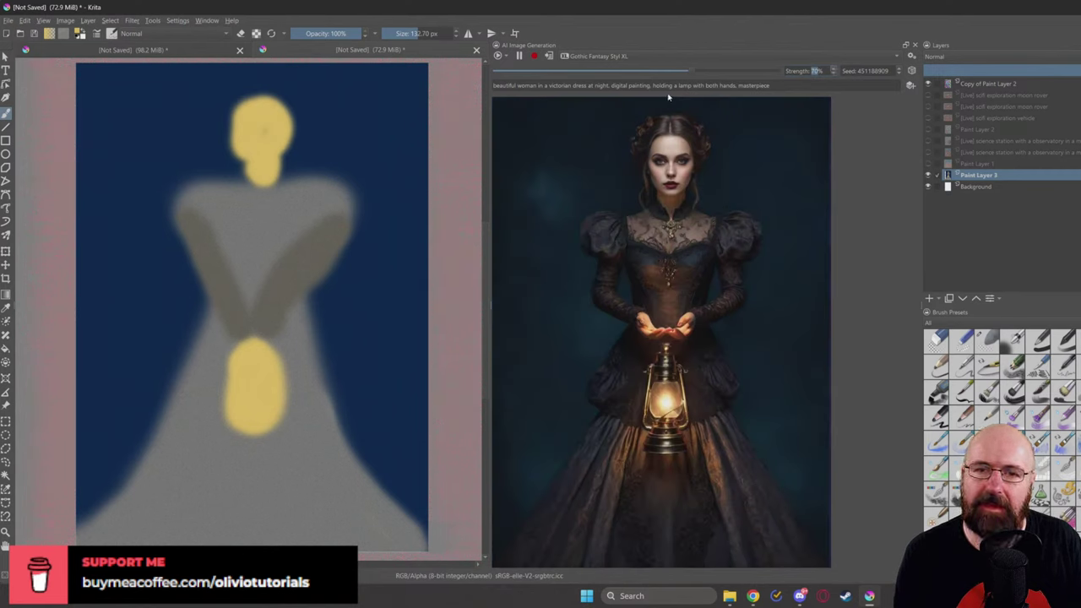
pyautogui.click(736, 86)
pyautogui.press('BackSpace')
pyautogui.press('BackSpace')
pyautogui.press('BackSpace')
pyautogui.press('BackSpace')
pyautogui.press('BackSpace')
pyautogui.press('BackSpace')
pyautogui.press('BackSpace')
pyautogui.press('BackSpace')
pyautogui.press('BackSpace')
pyautogui.press('BackSpace')
pyautogui.press('BackSpace')
pyautogui.press('BackSpace')
pyautogui.press('BackSpace')
pyautogui.press('BackSpace')
pyautogui.press('BackSpace')
pyautogui.press('BackSpace')
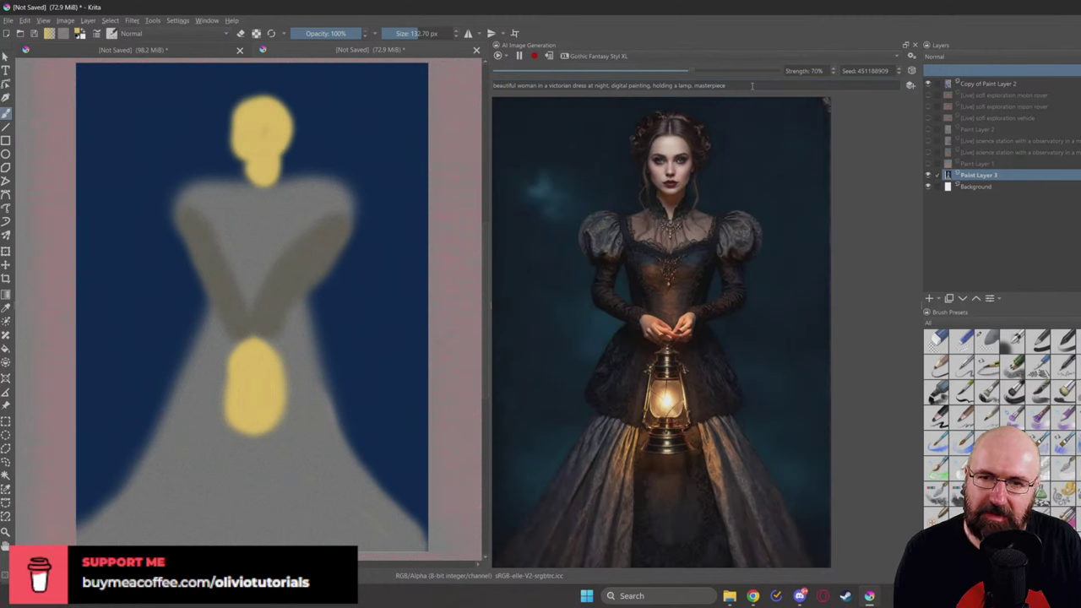
# Step: Copy the lantern-holding result to the canvas as a layer and box-select the woman's hands
pyautogui.click(548, 56)
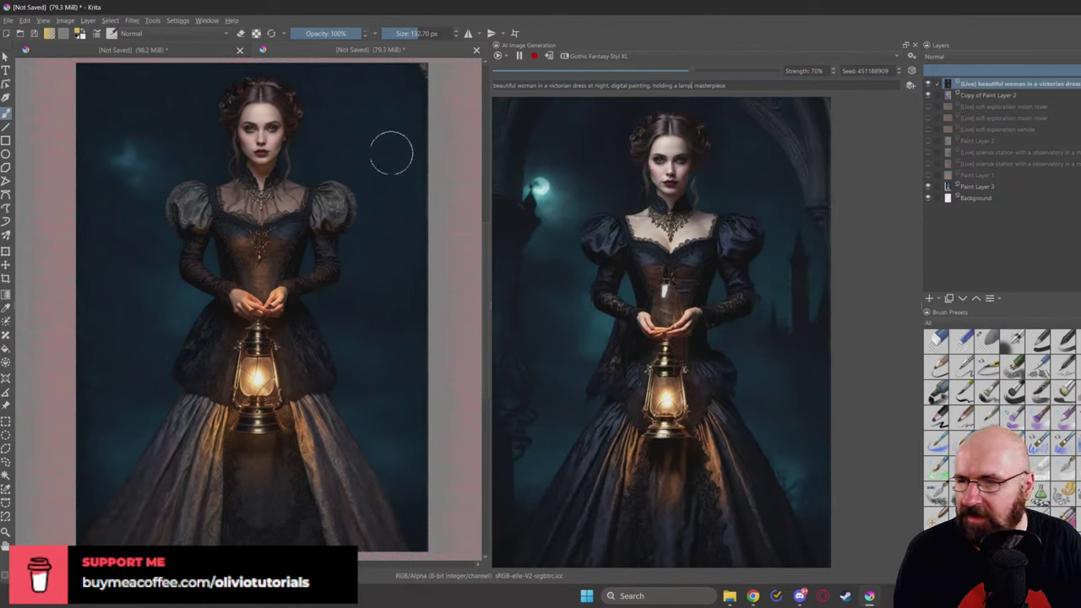
pyautogui.hotkey('ctrl', 'r')
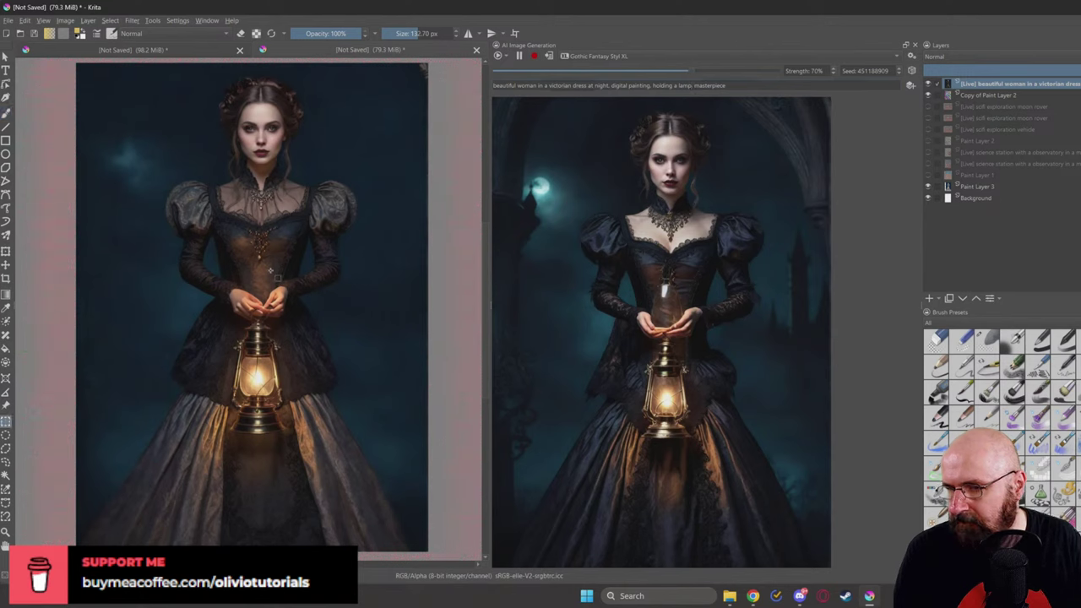
pyautogui.moveTo(217, 274); pyautogui.dragTo(307, 343)
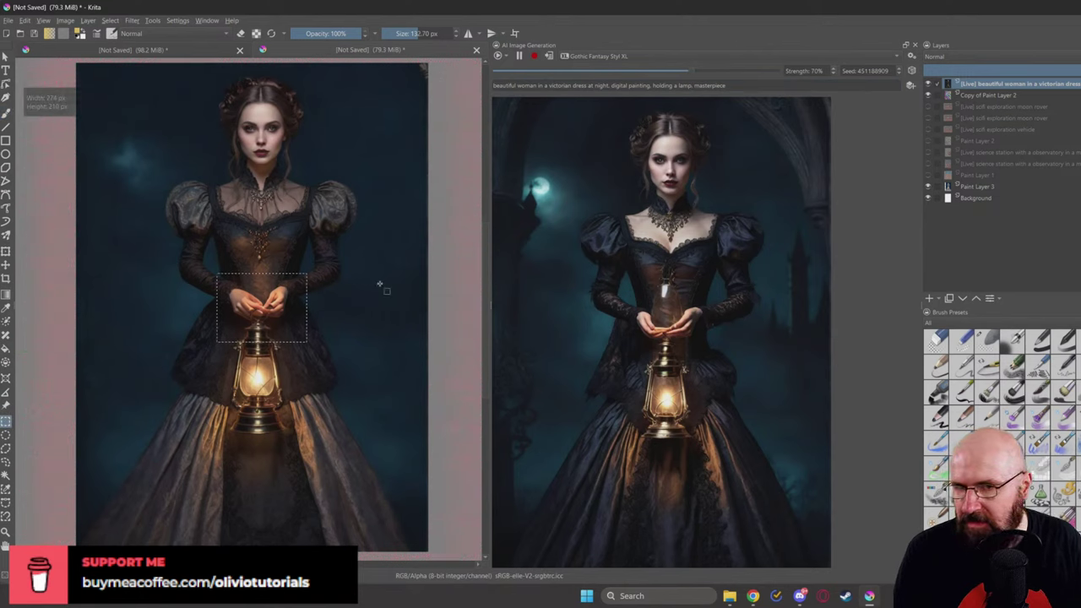
# Step: Replace the prompt with 'hands holding a lamp' and lower strength to 60%
pyautogui.tripleClick(558, 85)
pyautogui.write('hand')
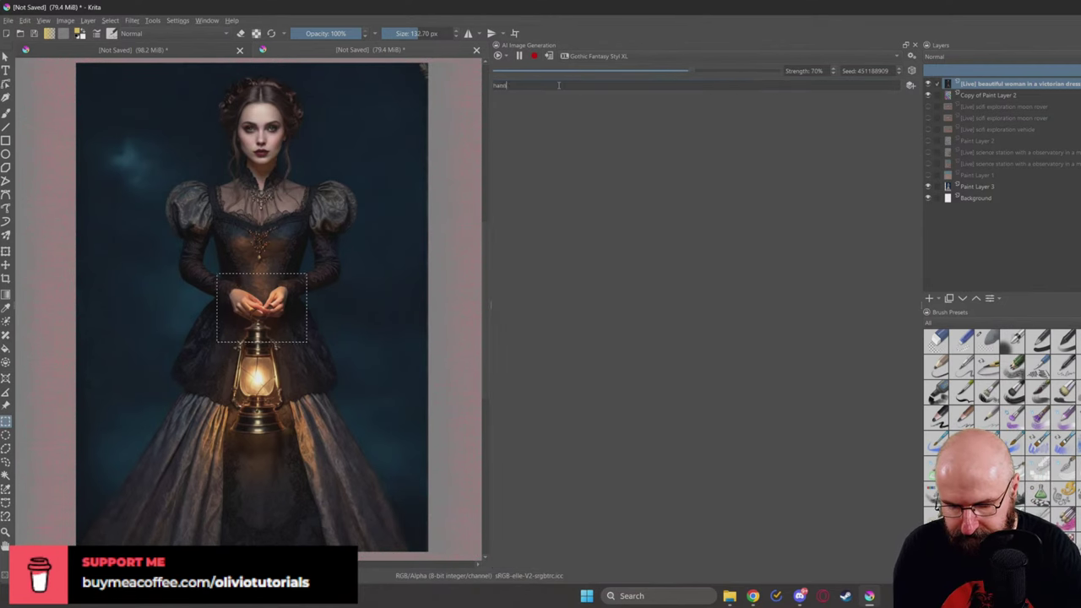
pyautogui.write('s holding a ')
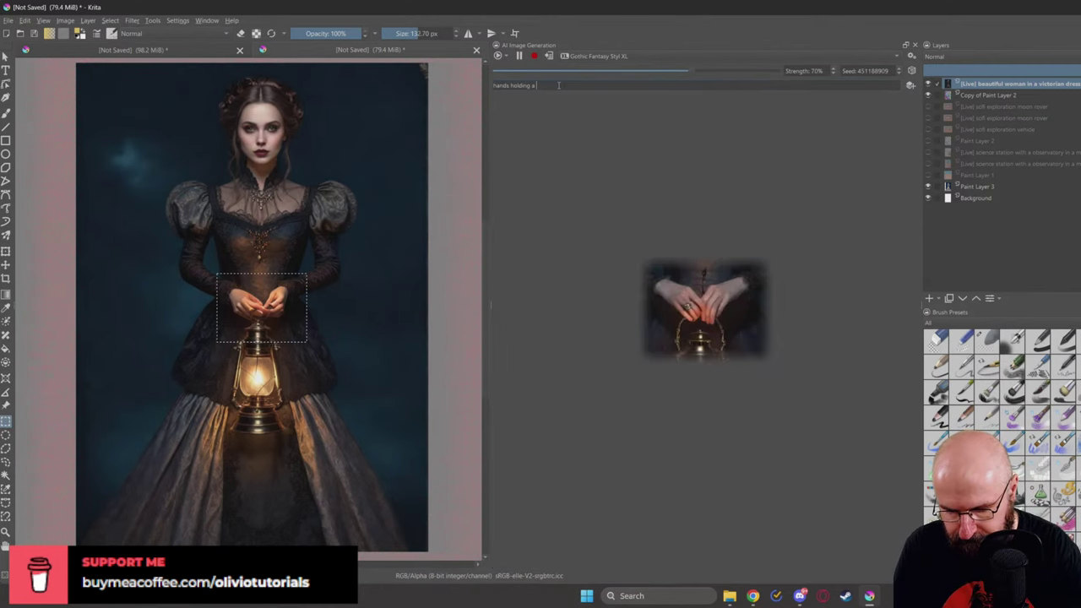
pyautogui.write('lam')
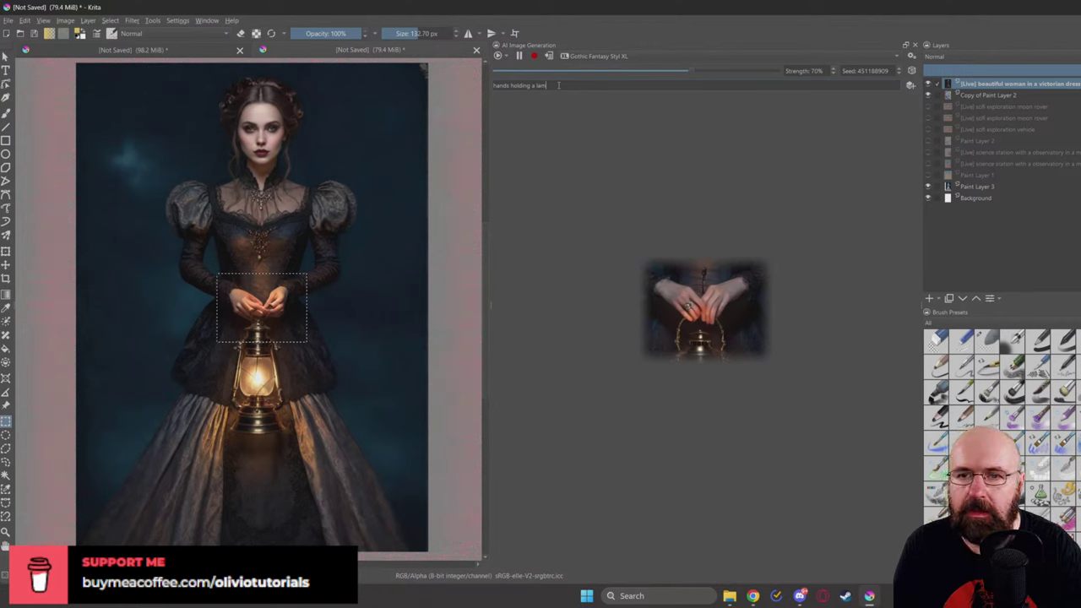
pyautogui.write('p')
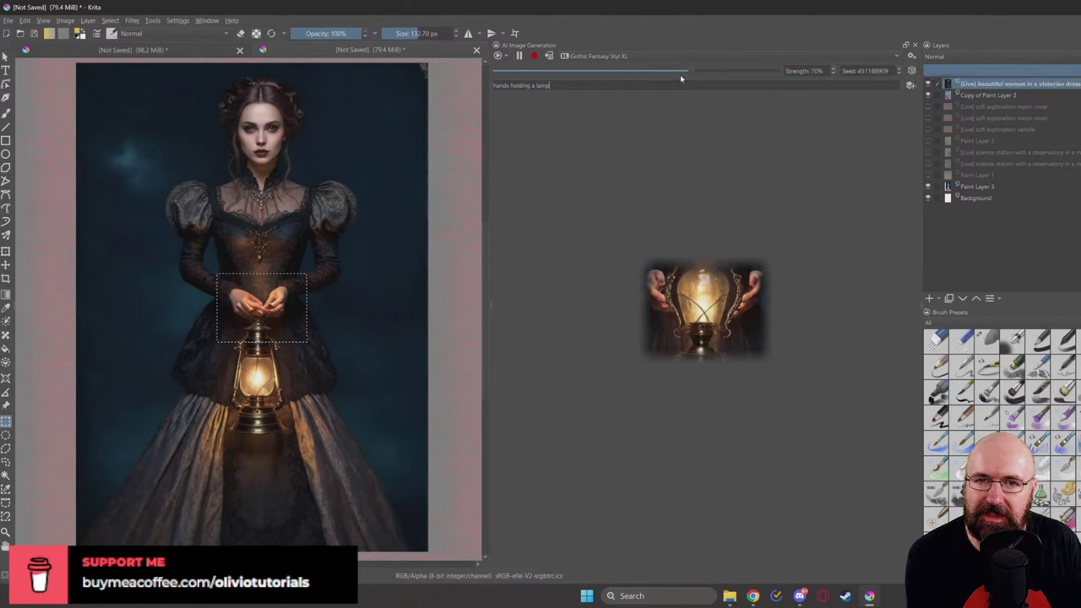
pyautogui.moveTo(676, 74); pyautogui.dragTo(671, 74)
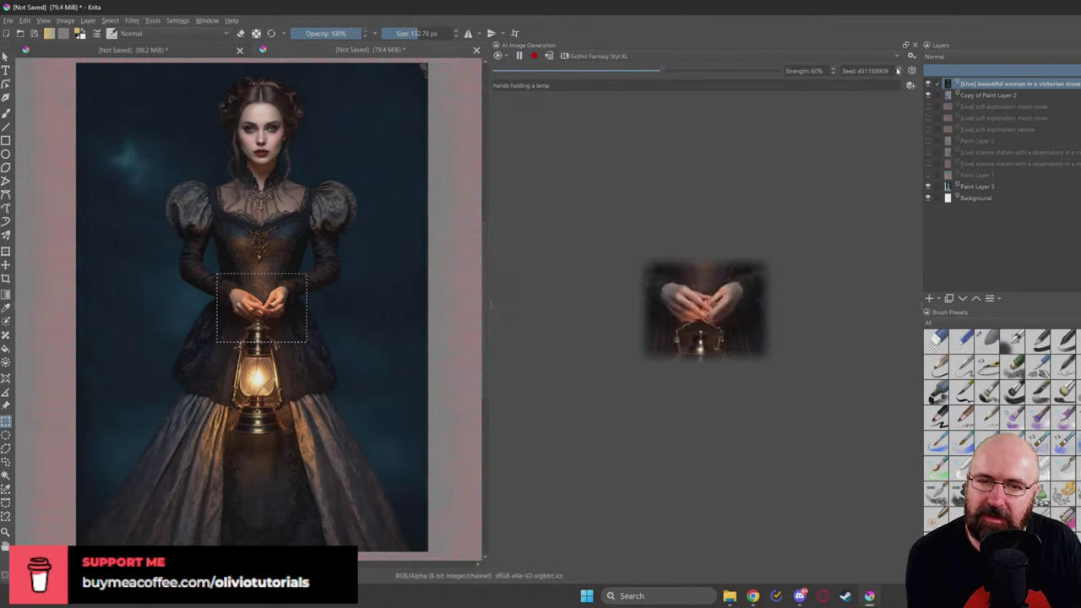
# Step: Step through several seeds for new hand variations, raising strength to 62%
pyautogui.click(898, 71)
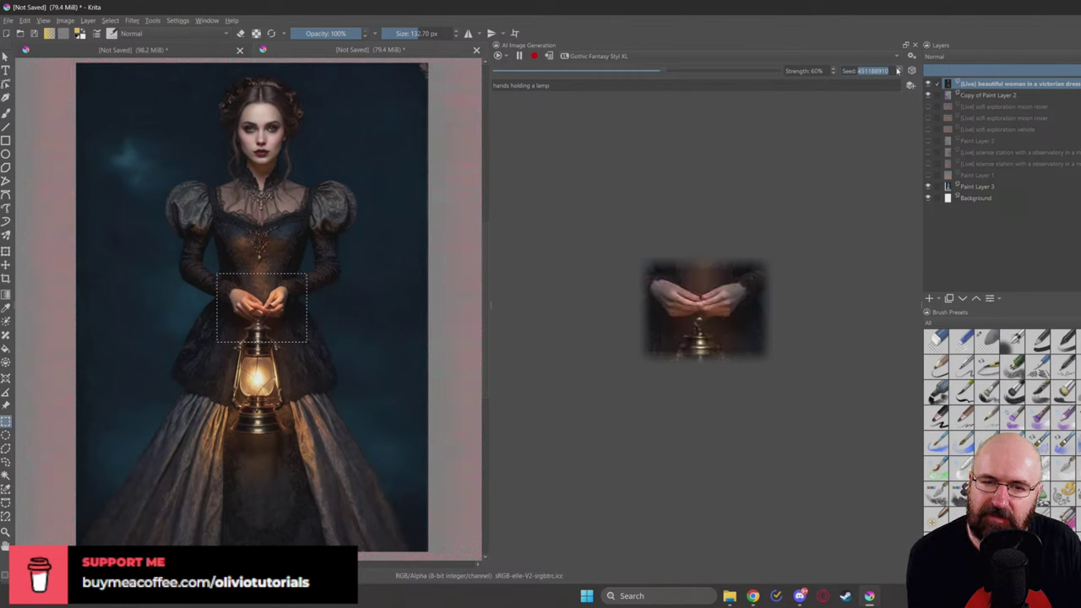
pyautogui.click(897, 71)
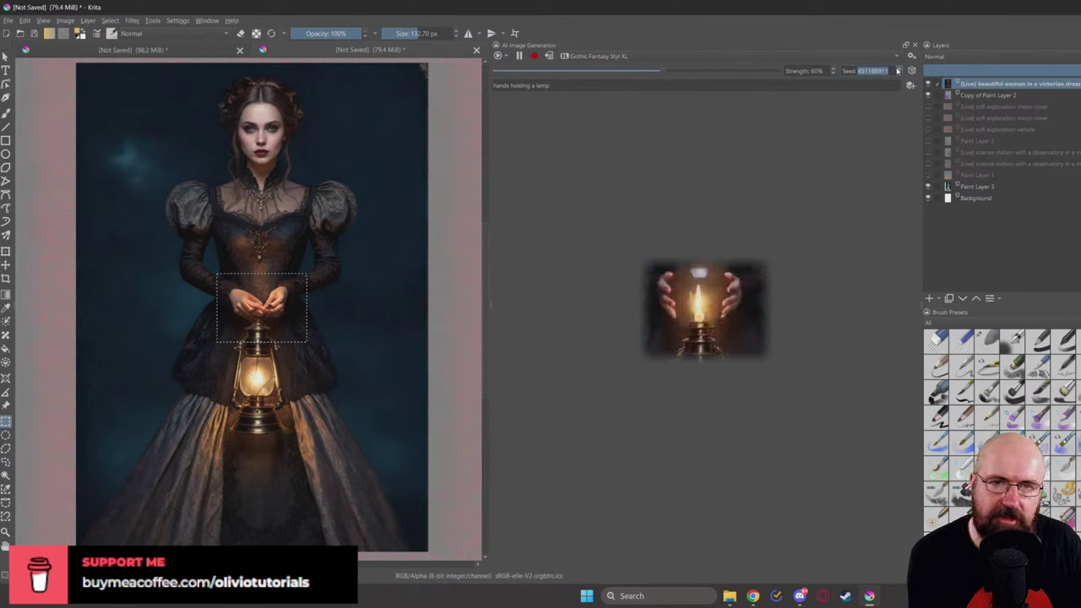
pyautogui.click(897, 71)
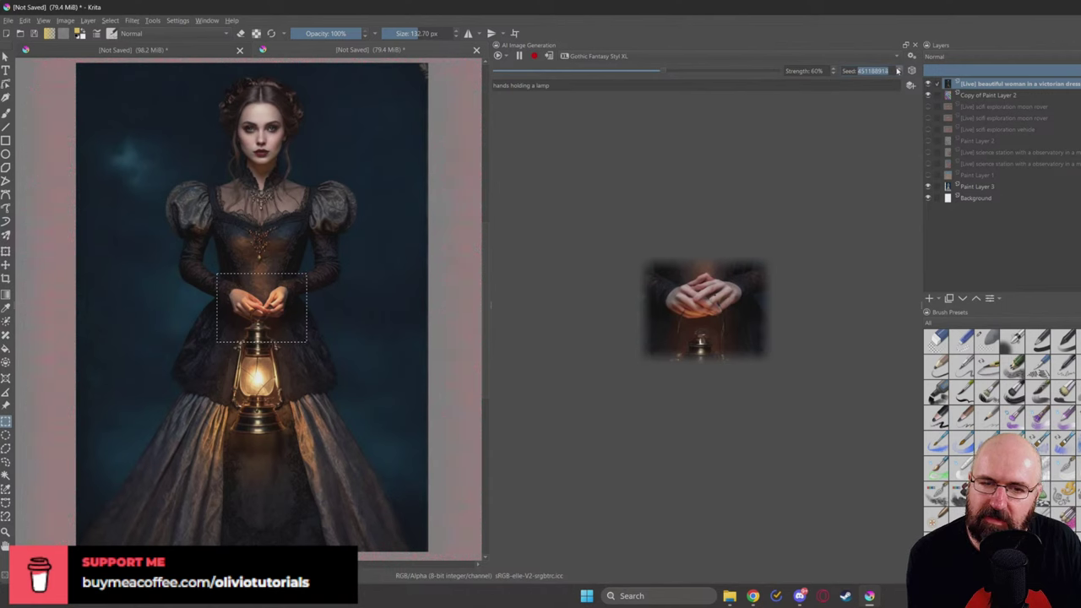
pyautogui.click(898, 71)
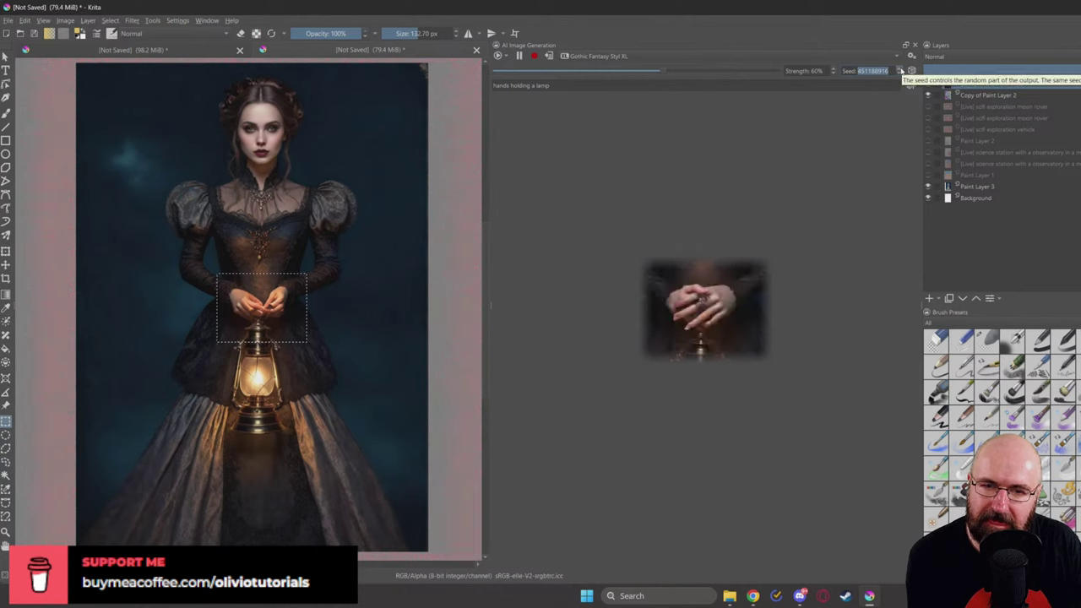
pyautogui.click(900, 71)
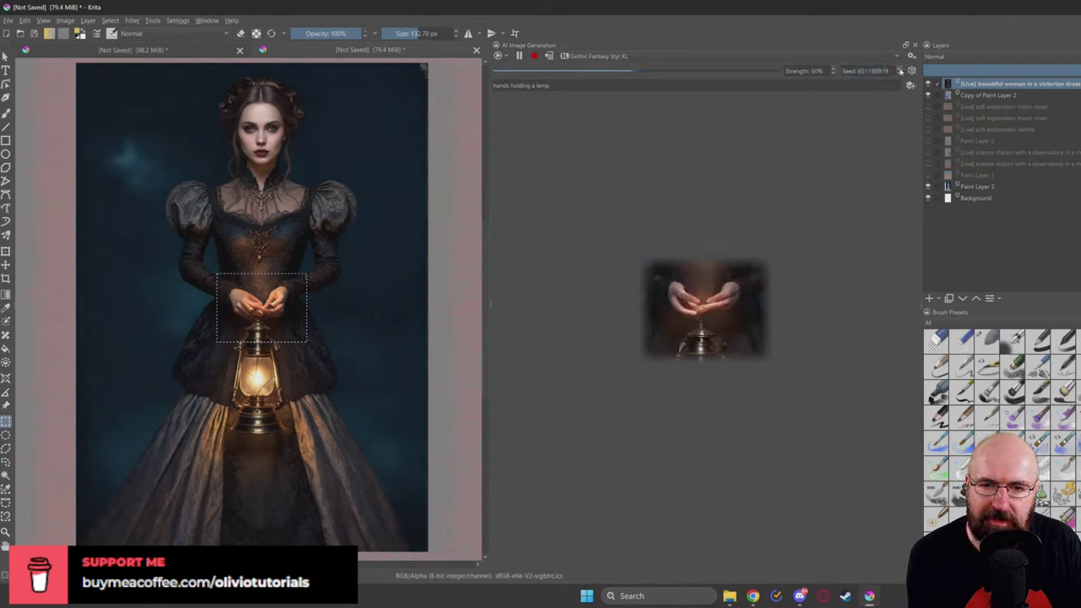
pyautogui.click(900, 71)
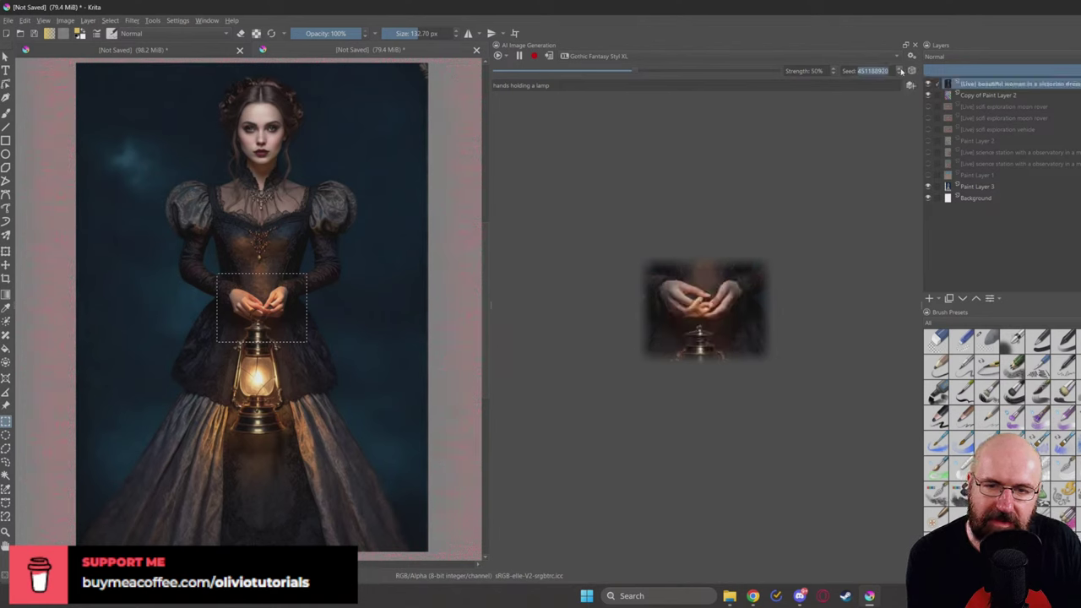
pyautogui.click(900, 71)
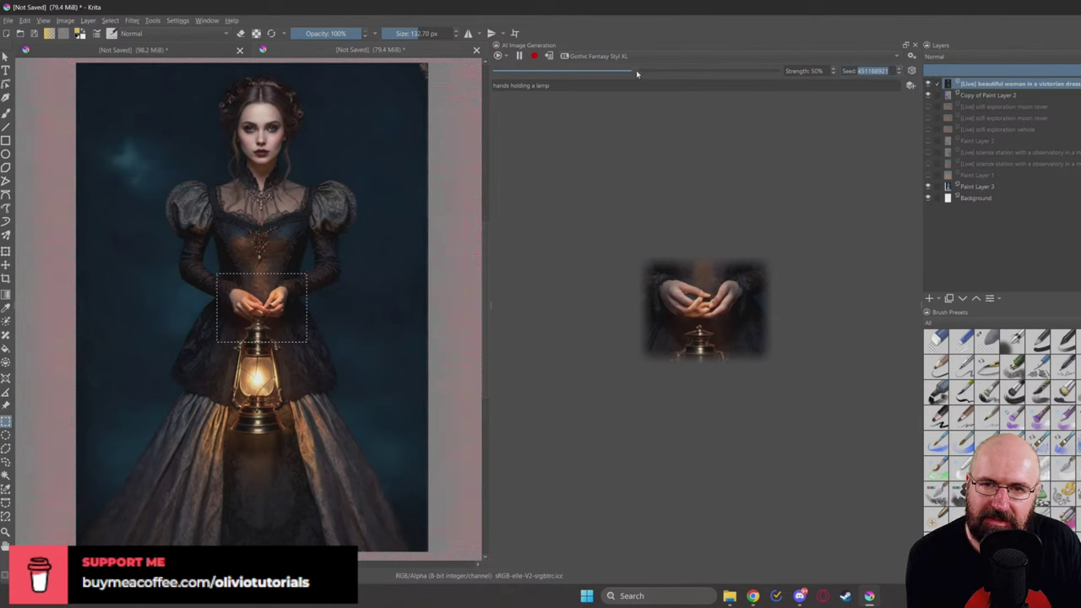
pyautogui.moveTo(637, 74); pyautogui.dragTo(672, 73)
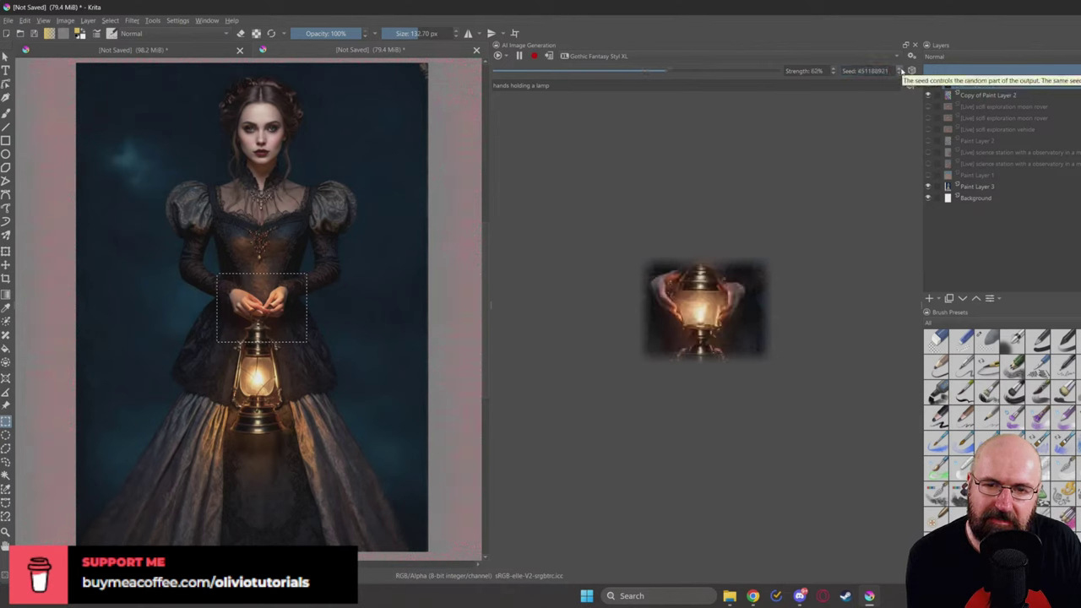
pyautogui.click(900, 71)
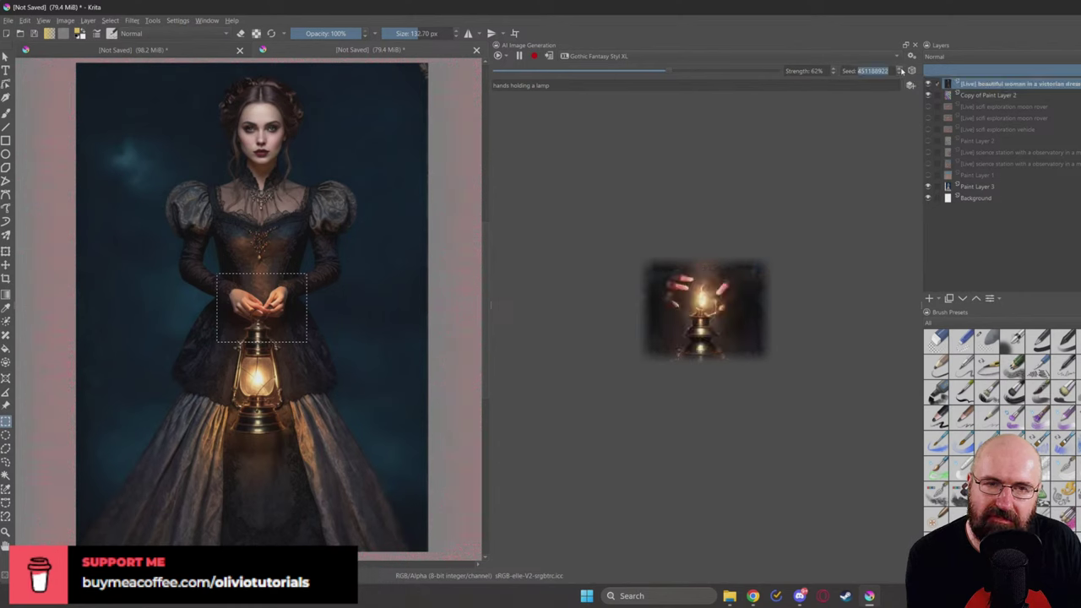
# Step: Append 'handle' to the prompt and step through four more seeds
pyautogui.click(551, 85)
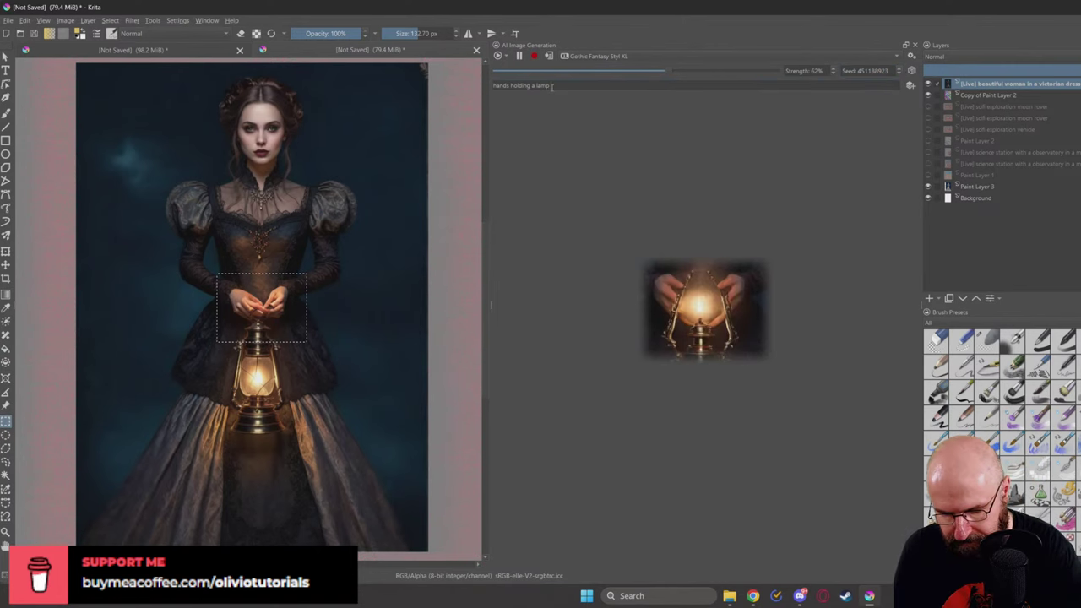
pyautogui.write('handle')
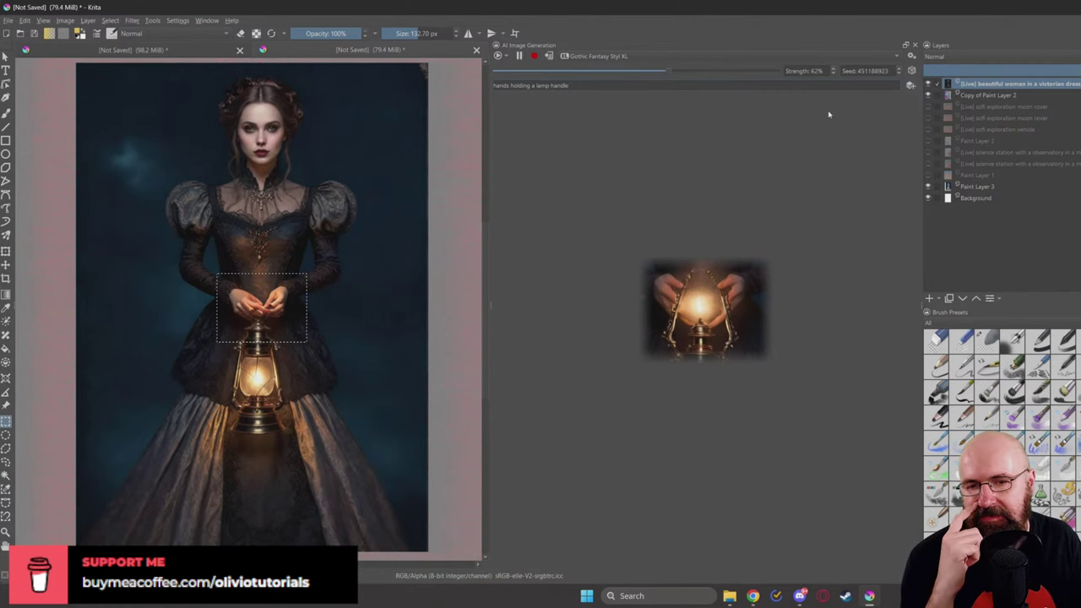
pyautogui.click(900, 67)
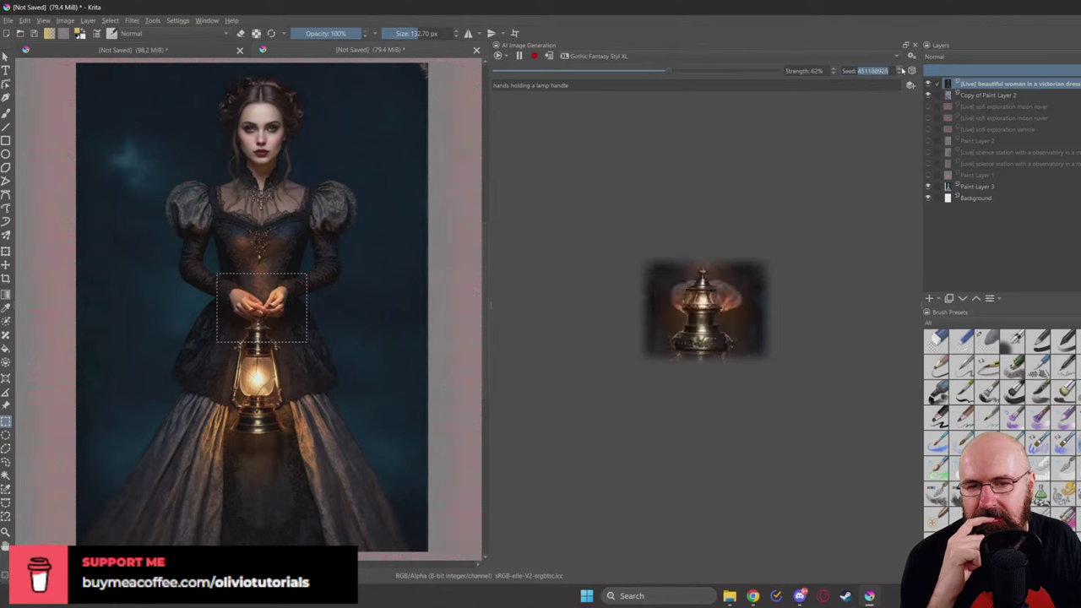
pyautogui.click(901, 70)
pyautogui.click(900, 69)
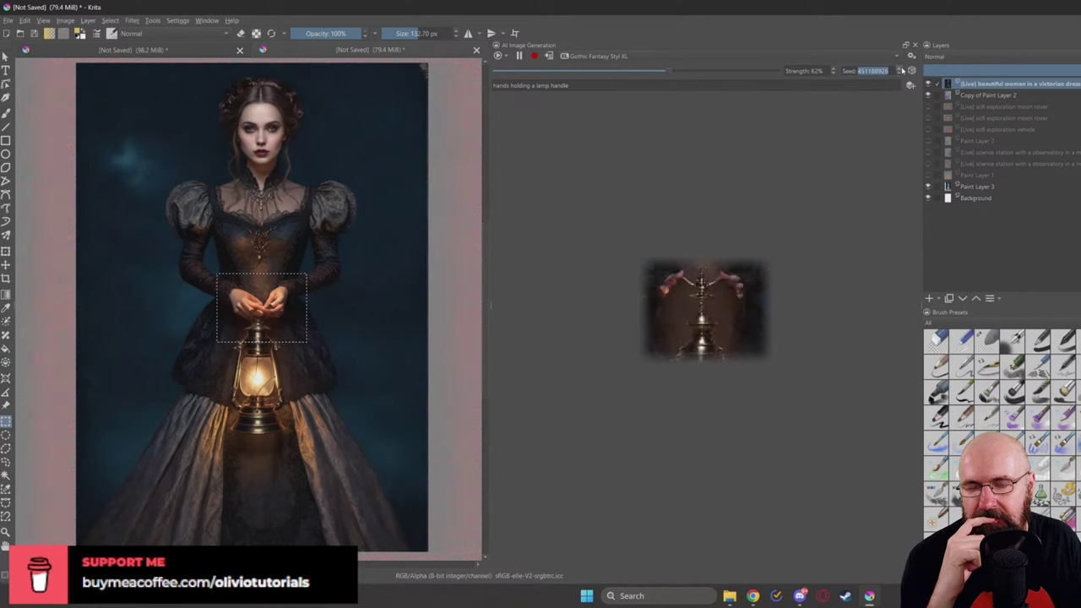
pyautogui.click(900, 68)
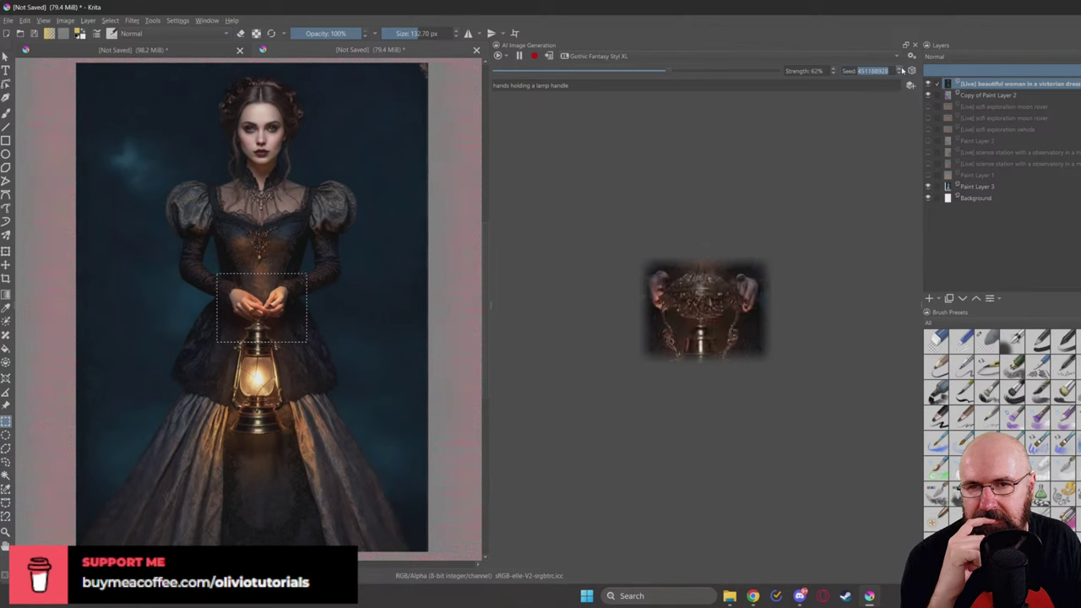
# Step: Delete 'handle' and the trailing space, leaving the prompt 'hands holding a lamp'
pyautogui.doubleClick(557, 85)
pyautogui.press('BackSpace')
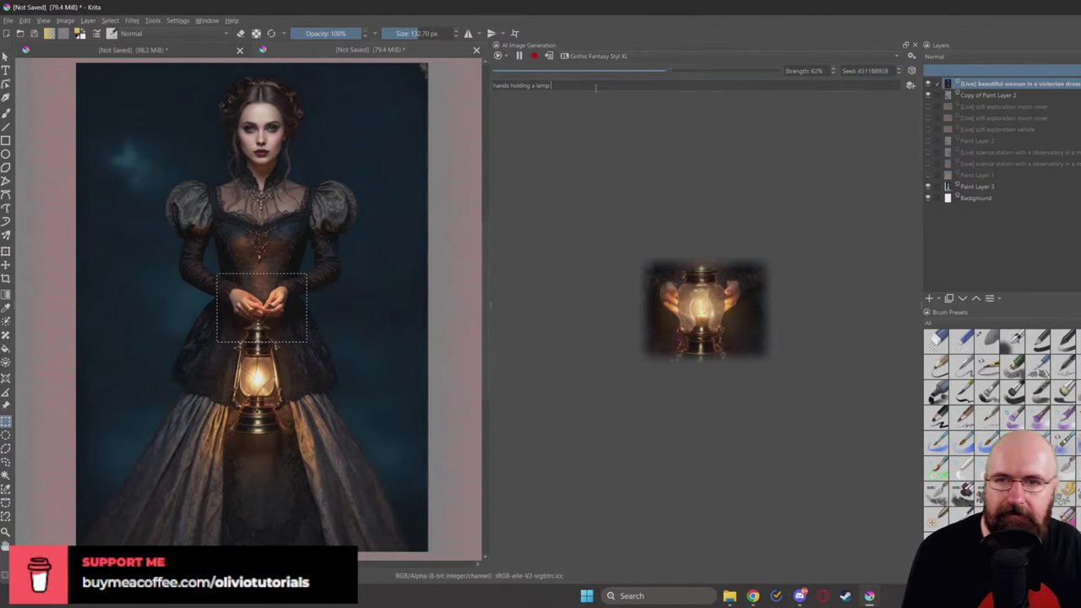
pyautogui.press('BackSpace')
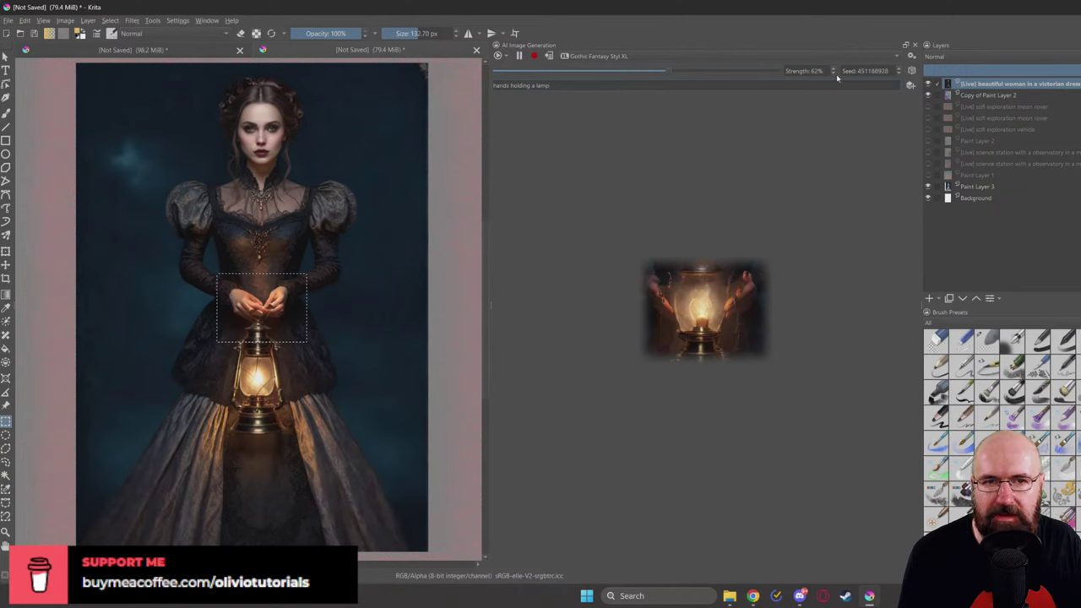
# Step: Lower strength to 50%, undo the added result layer, and move to a new seed
pyautogui.scroll(-5, 835, 71)
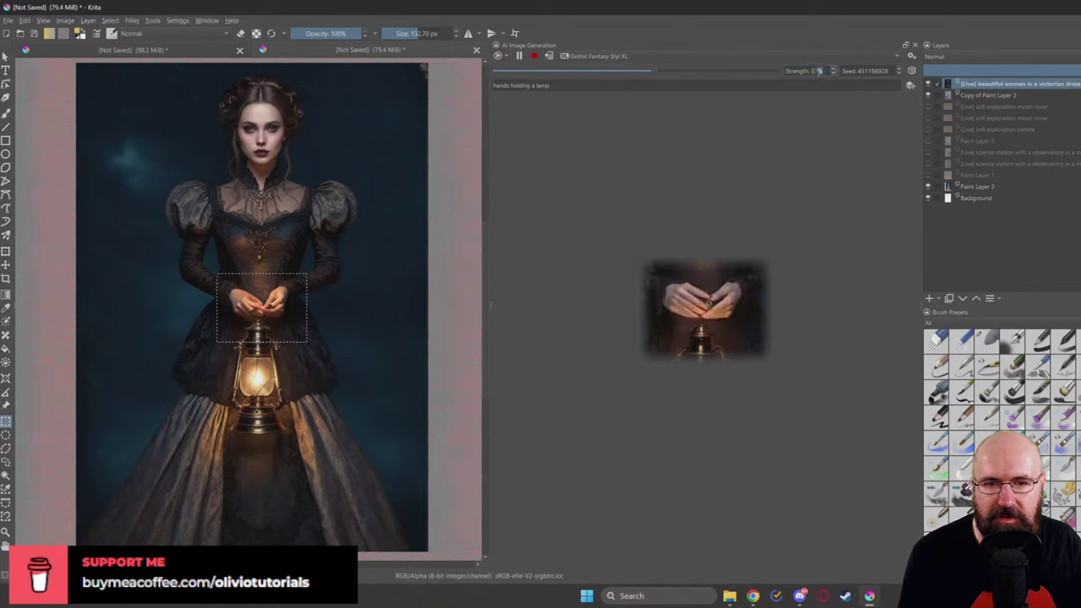
pyautogui.scroll(-7, 817, 71)
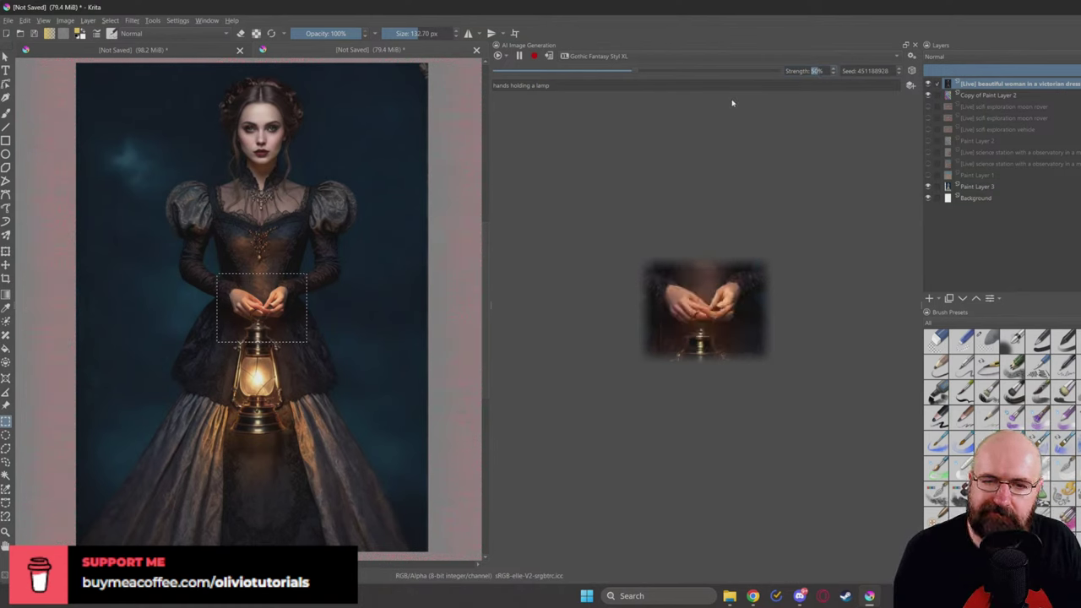
pyautogui.click(550, 56)
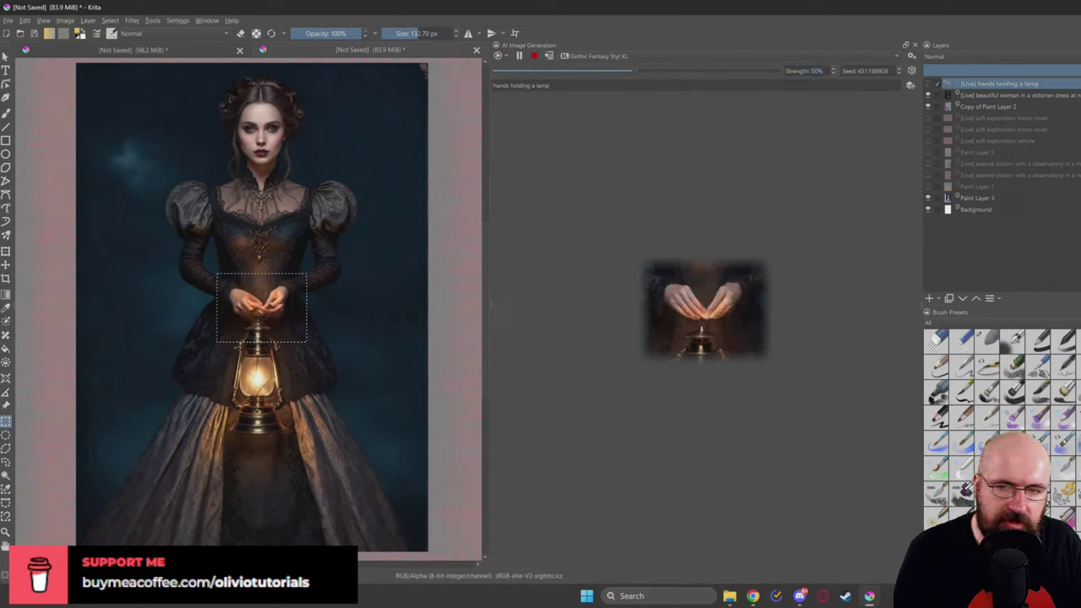
pyautogui.hotkey('ctrl', 'e')
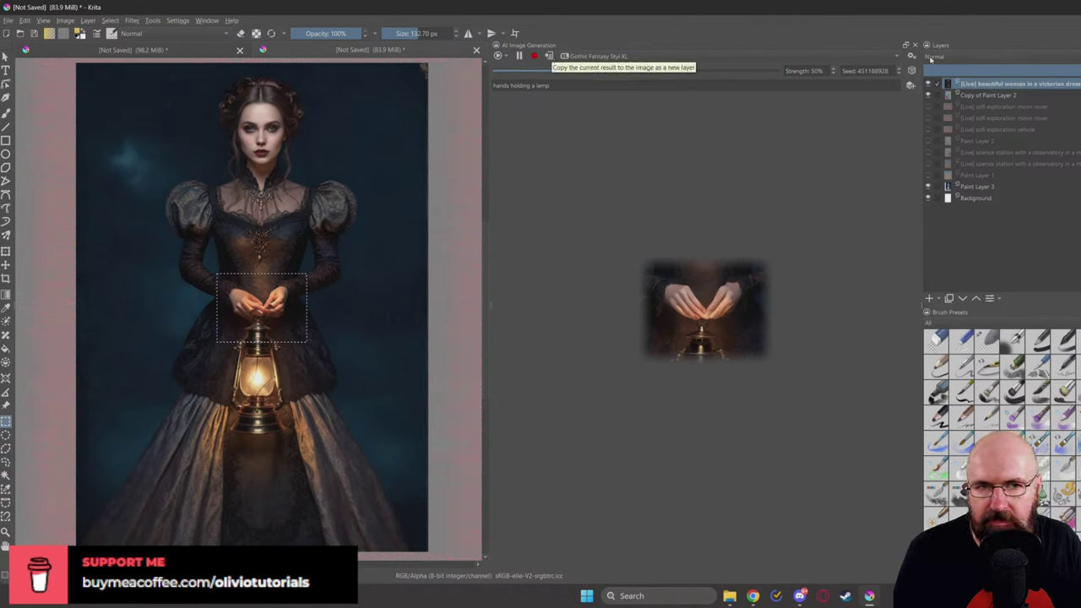
pyautogui.click(900, 71)
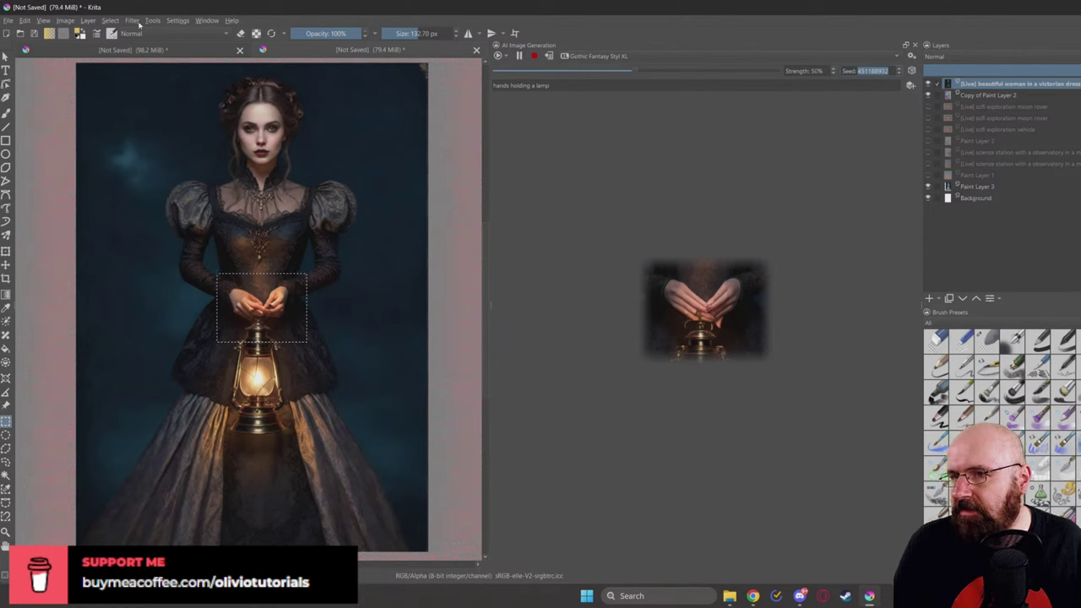
# Step: Deselect, hide the rendered woman layer, activate Paint Layer 1, and pause live generation
pyautogui.click(131, 20)
pyautogui.moveTo(110, 21)
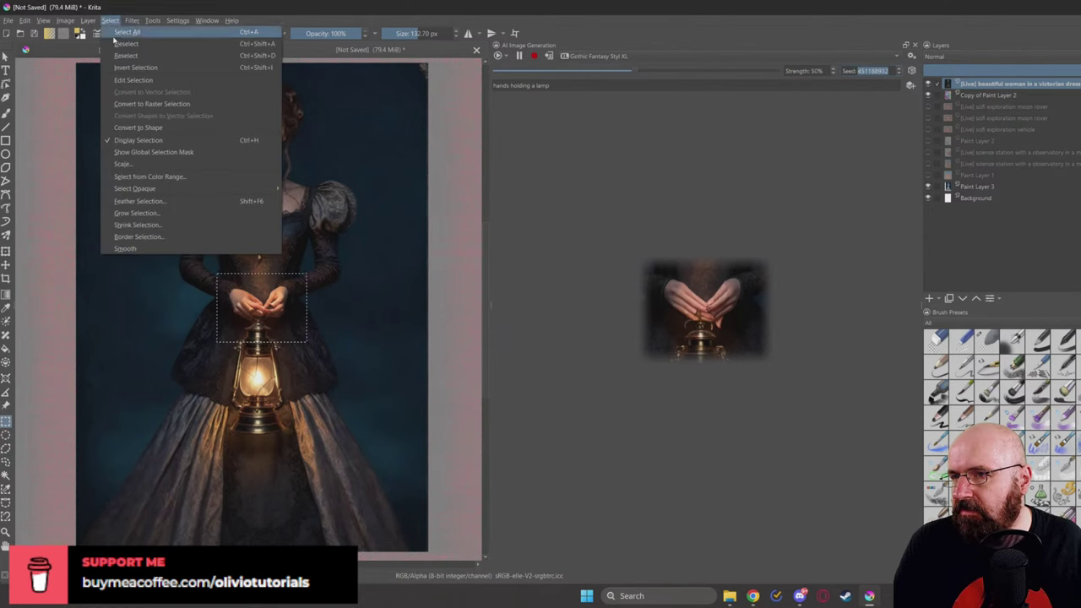
pyautogui.click(135, 43)
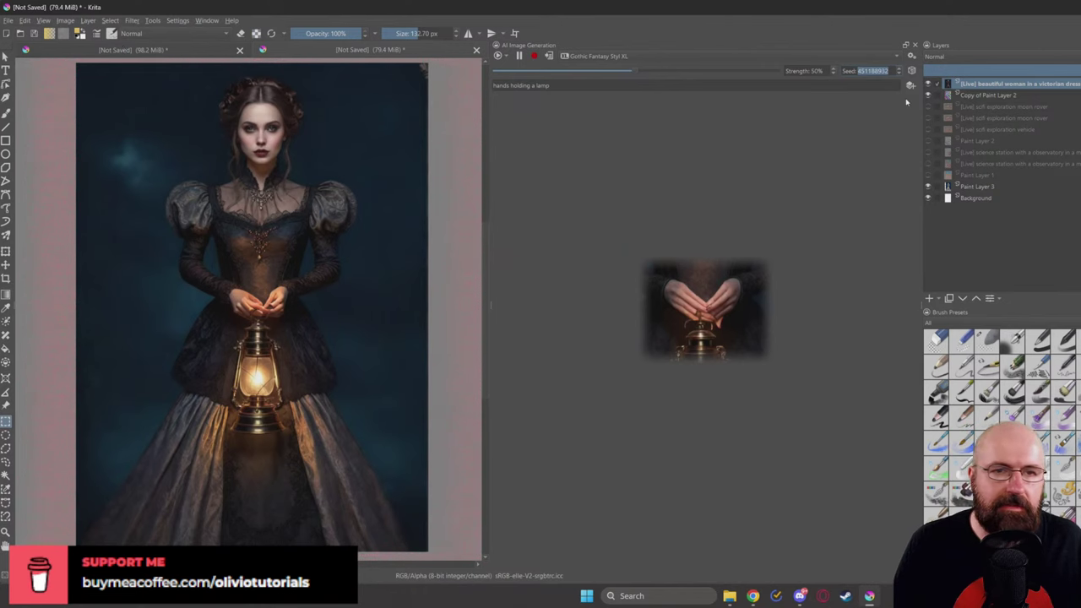
pyautogui.click(928, 83)
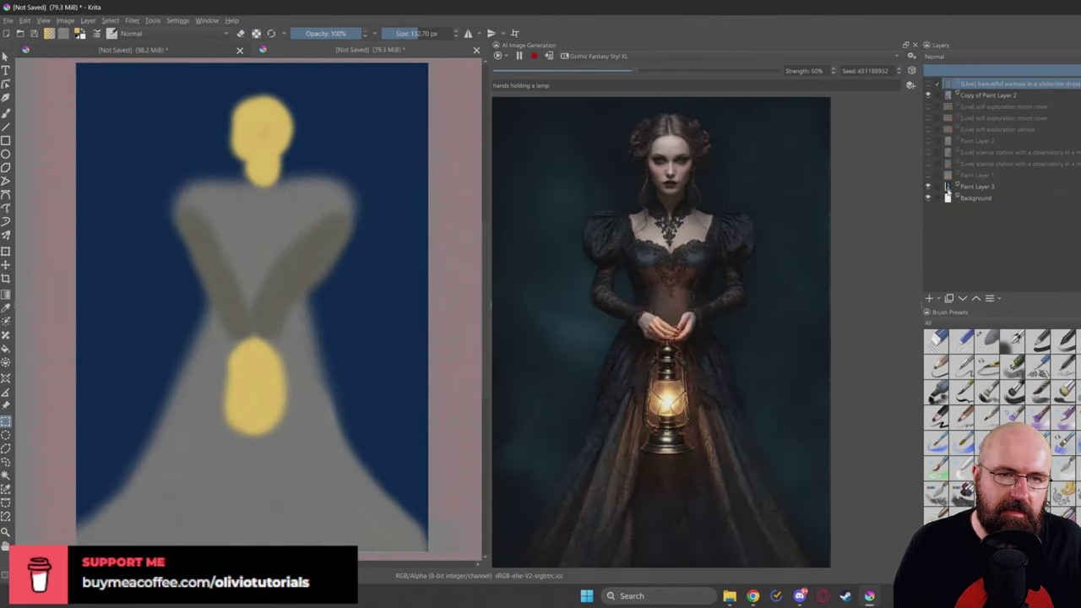
pyautogui.click(971, 174)
pyautogui.click(519, 56)
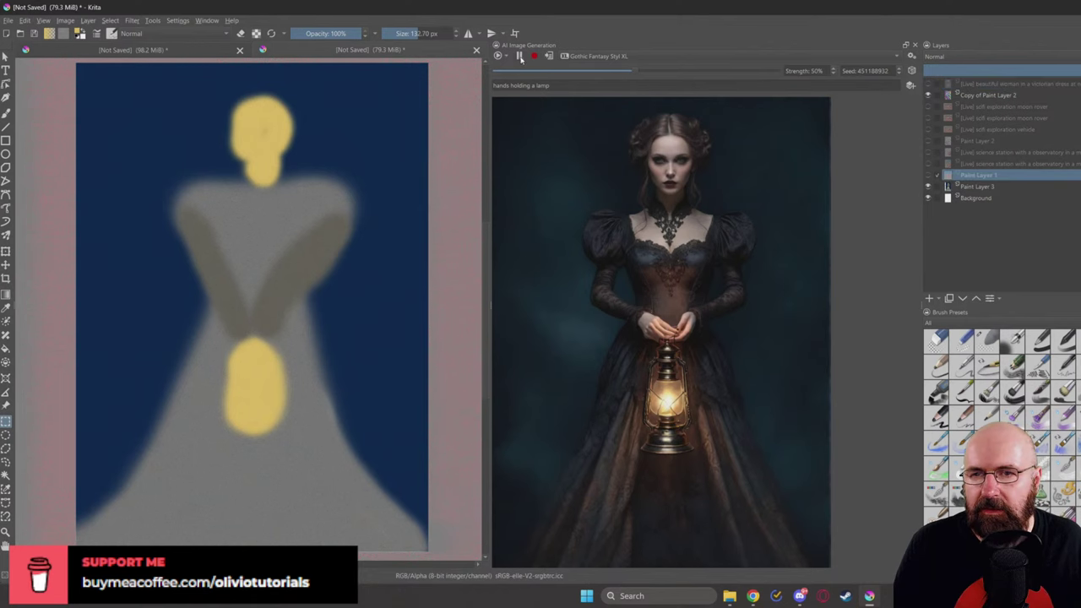
# Step: Replace the prompt with 'gothic style warrior holdiong a sma sword'
pyautogui.tripleClick(531, 86)
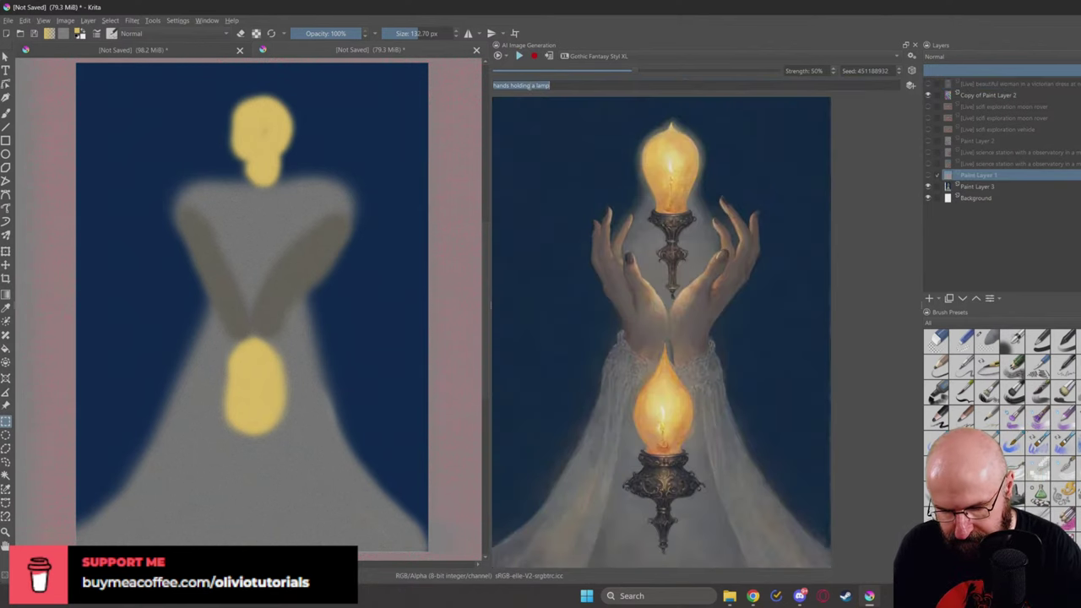
pyautogui.write('gothic style')
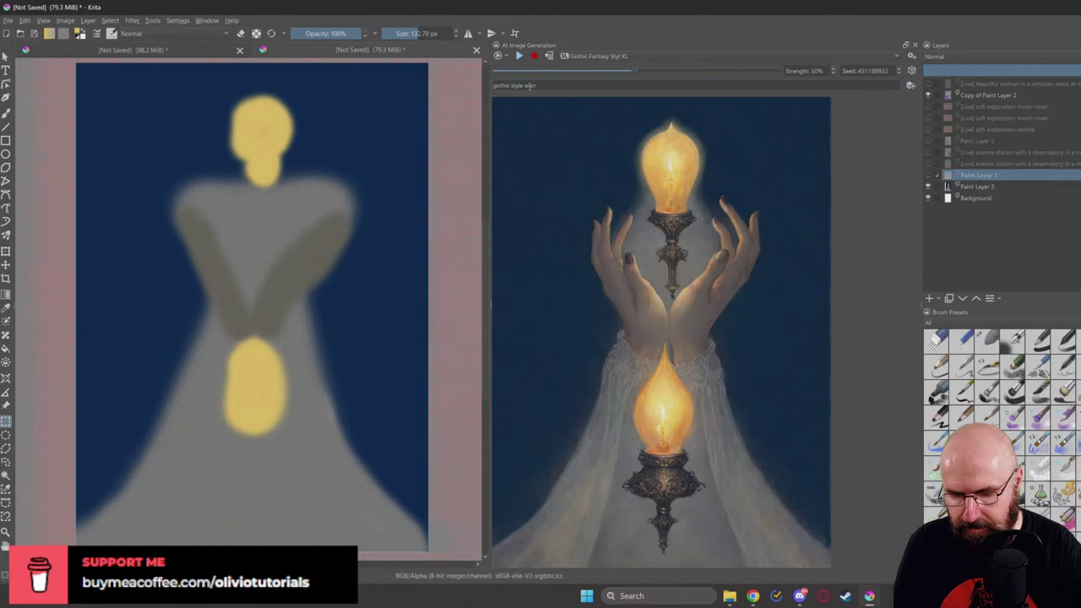
pyautogui.write('warrior h')
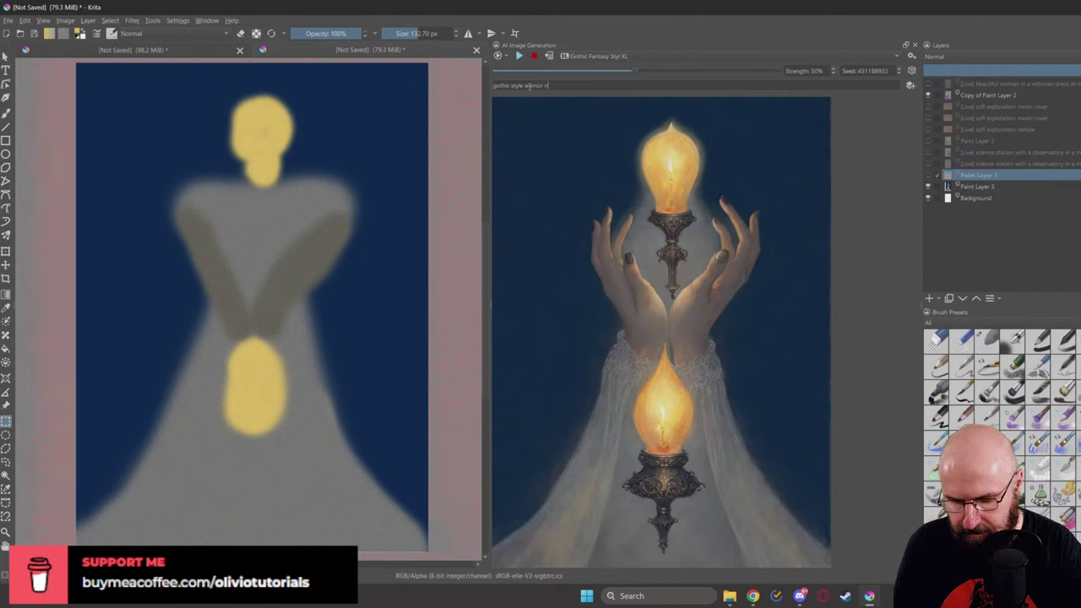
pyautogui.write('oldiong a ')
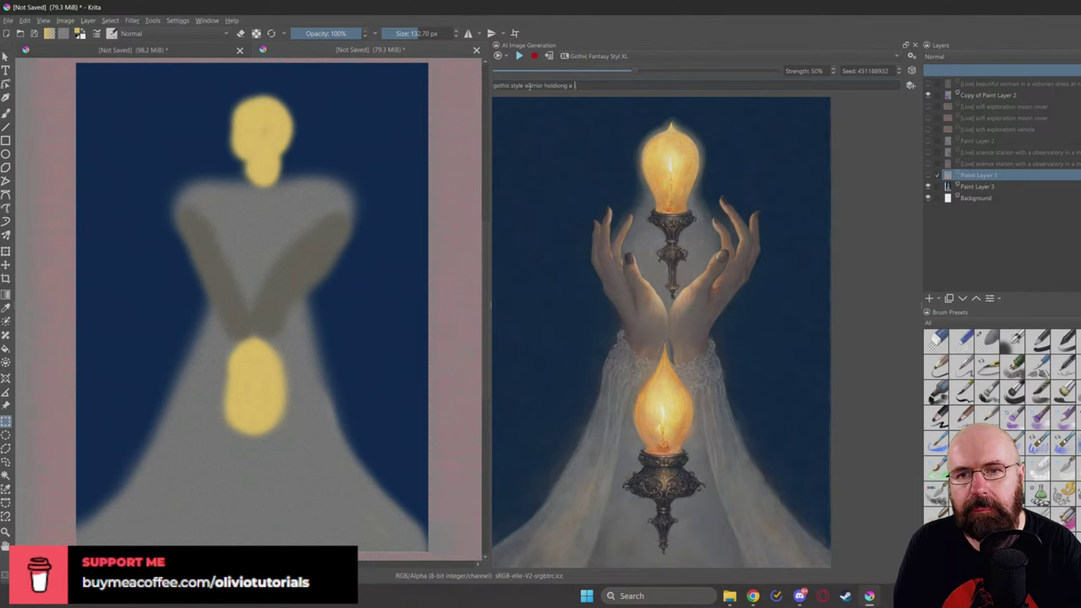
pyautogui.write('sma')
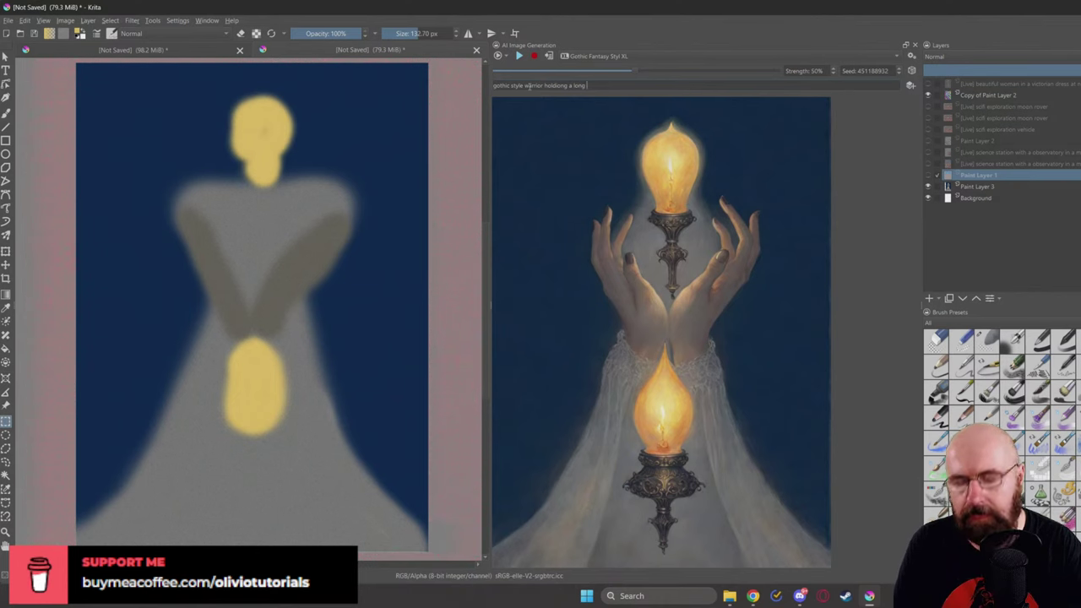
pyautogui.write(' sword')
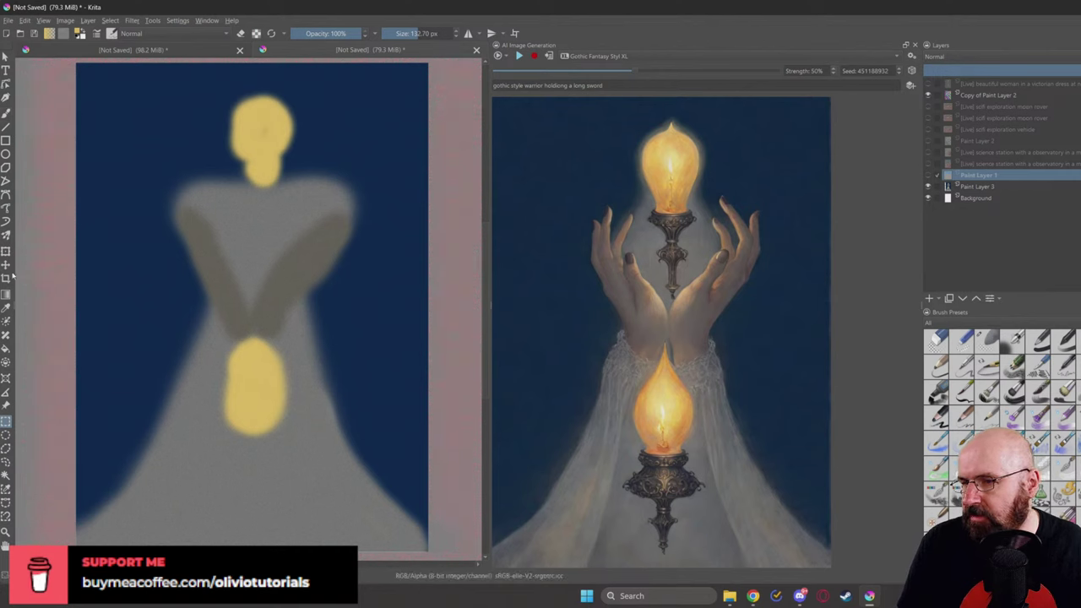
# Step: Choose the Fill tool and navy colour, attempt a fill, and check Paint Layer 1
pyautogui.click(5, 348)
pyautogui.rightClick(111, 244)
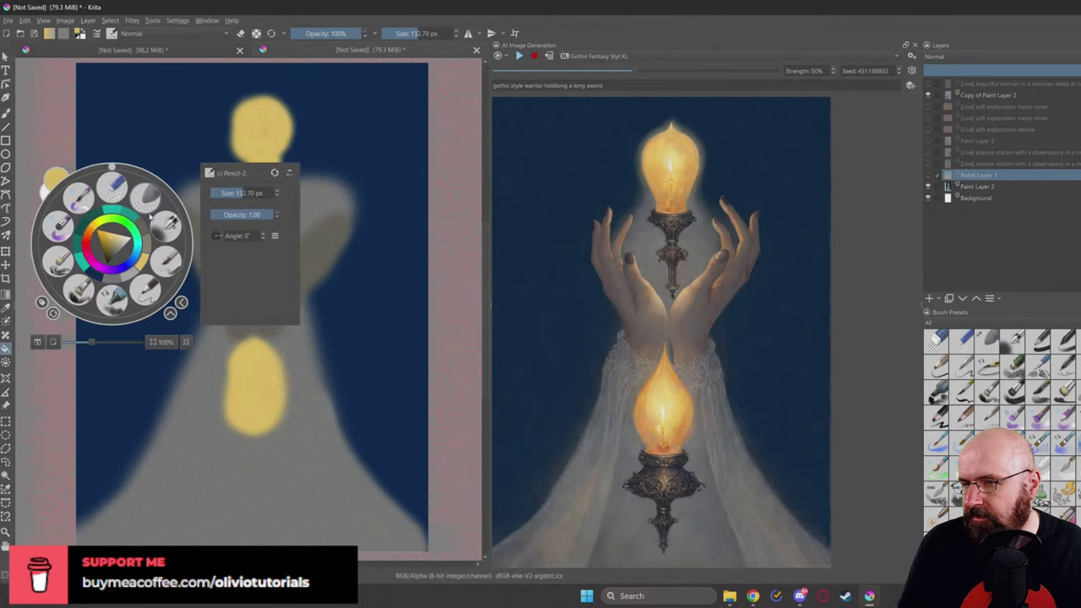
pyautogui.click(163, 118)
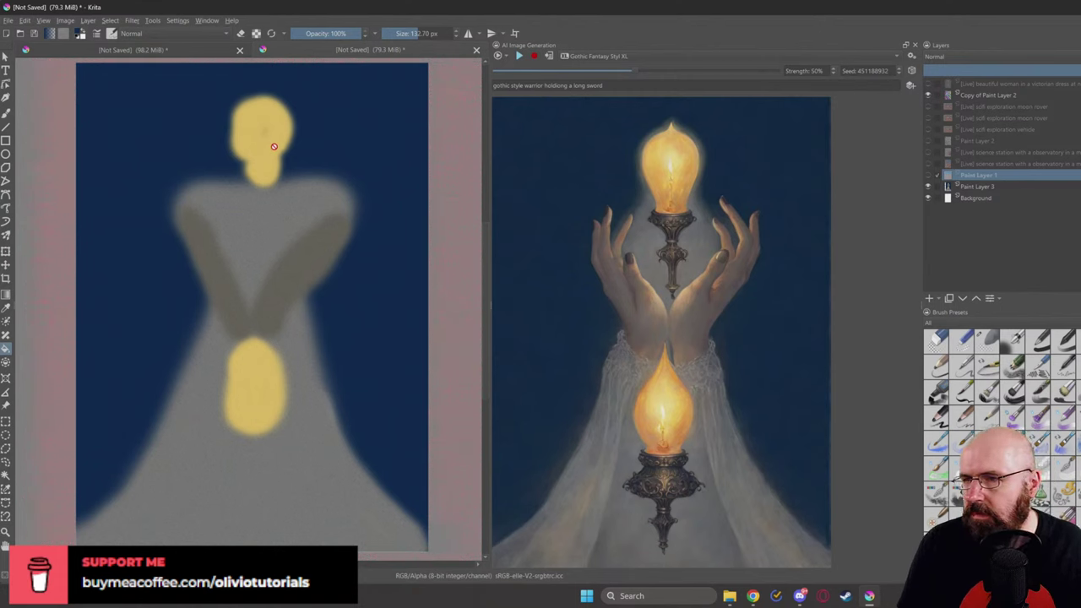
pyautogui.click(928, 176)
pyautogui.click(929, 176)
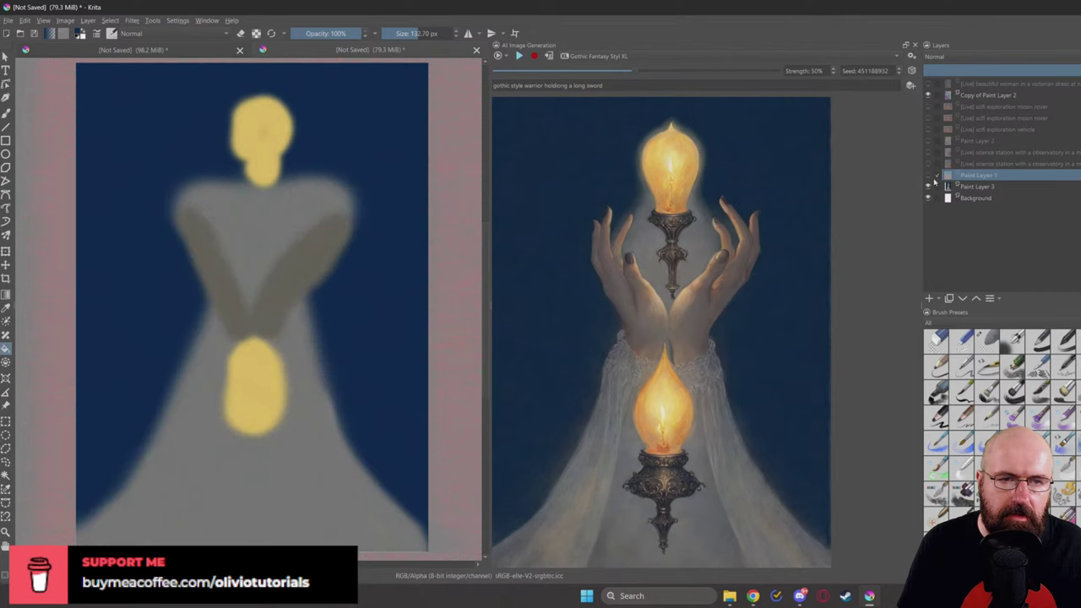
# Step: Clear Paint Layer 3, fill the whole canvas with dark navy, and deselect
pyautogui.click(975, 185)
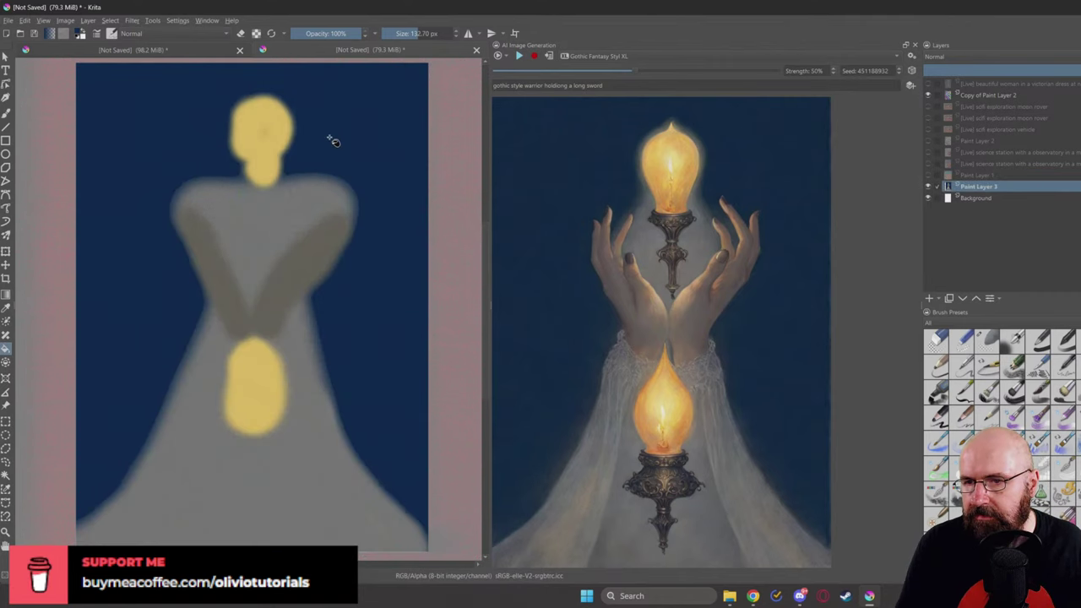
pyautogui.hotkey('ctrl', 'a')
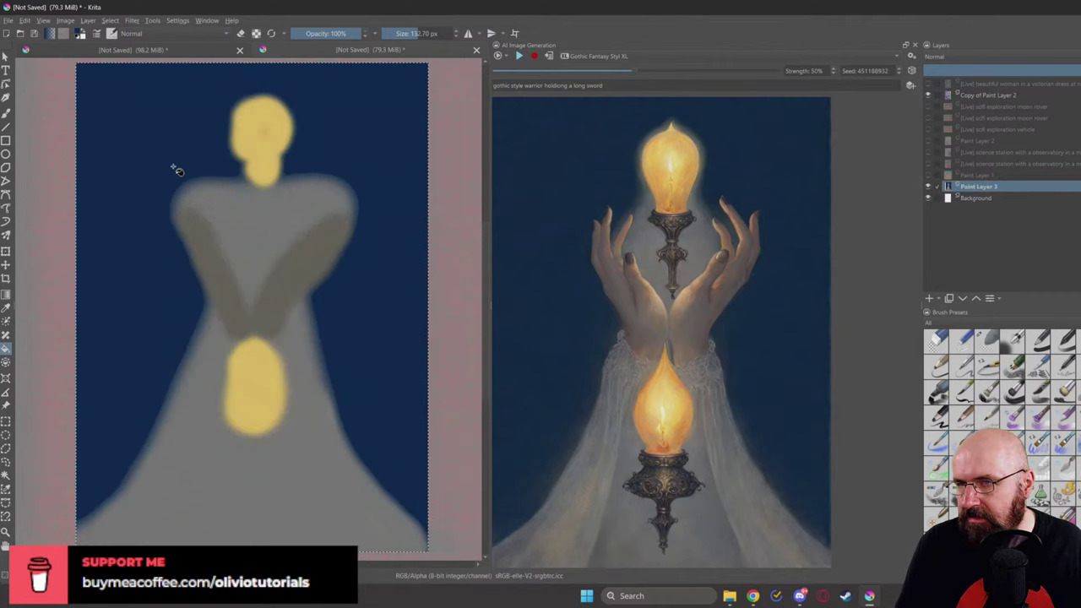
pyautogui.press('Delete')
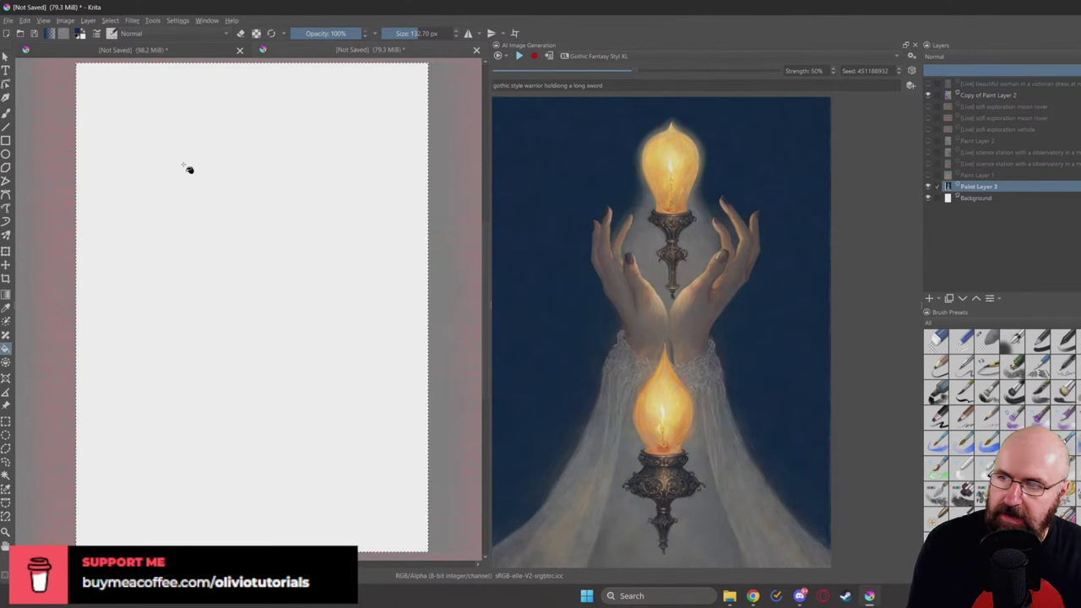
pyautogui.click(196, 168)
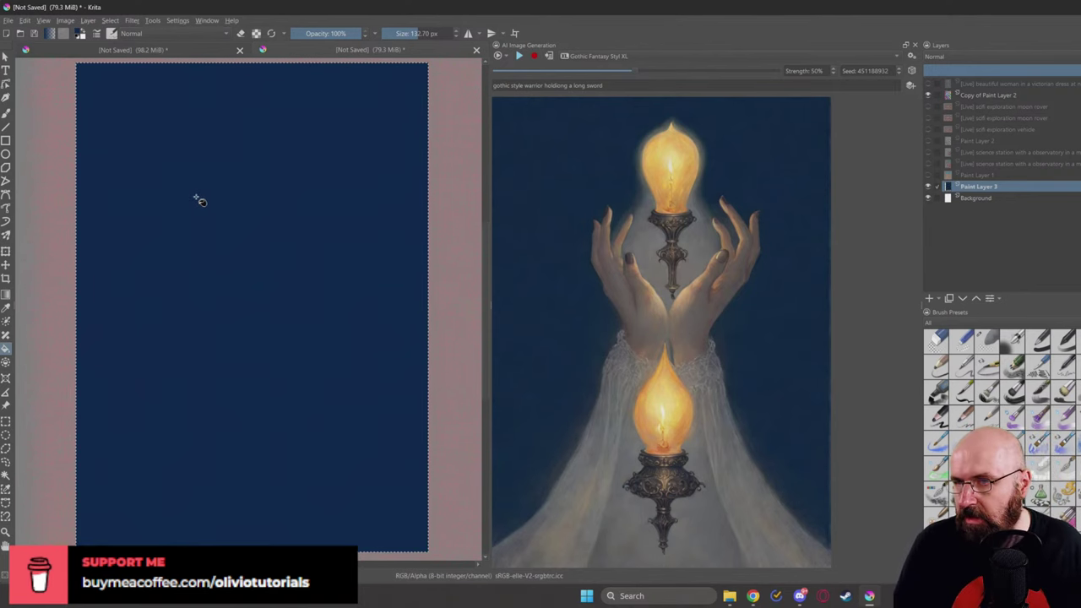
pyautogui.click(110, 20)
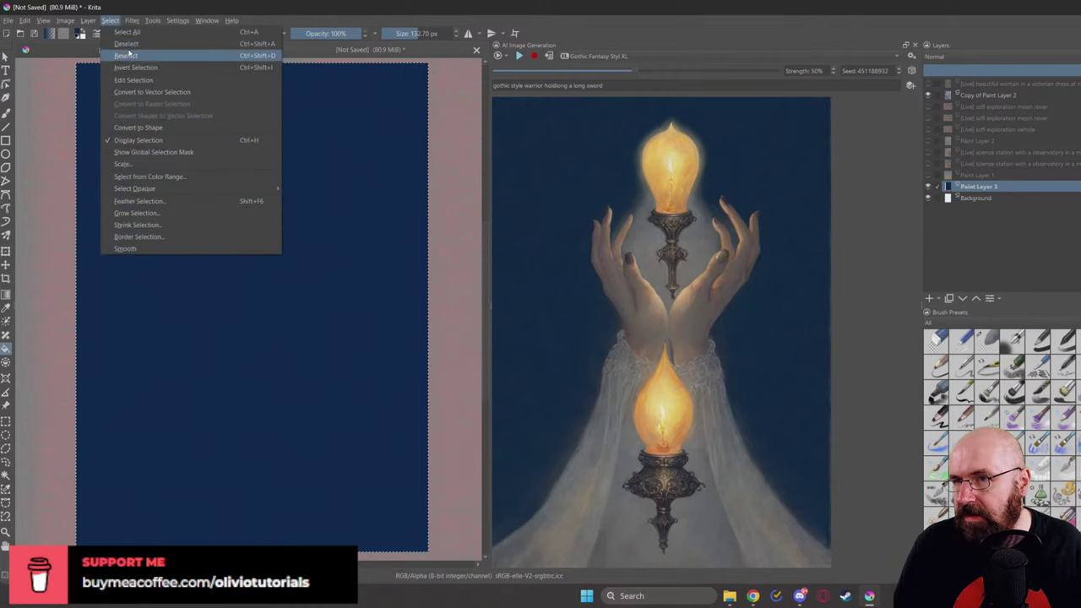
pyautogui.click(129, 50)
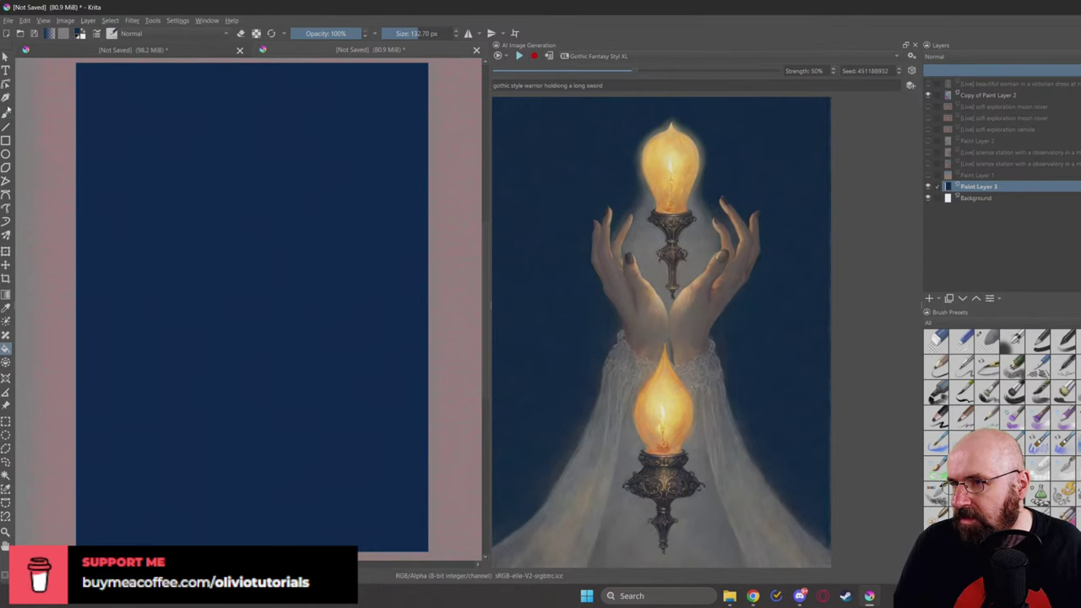
# Step: Paint a light figure outline for the upper body and sides on the navy canvas
pyautogui.click(6, 112)
pyautogui.rightClick(274, 183)
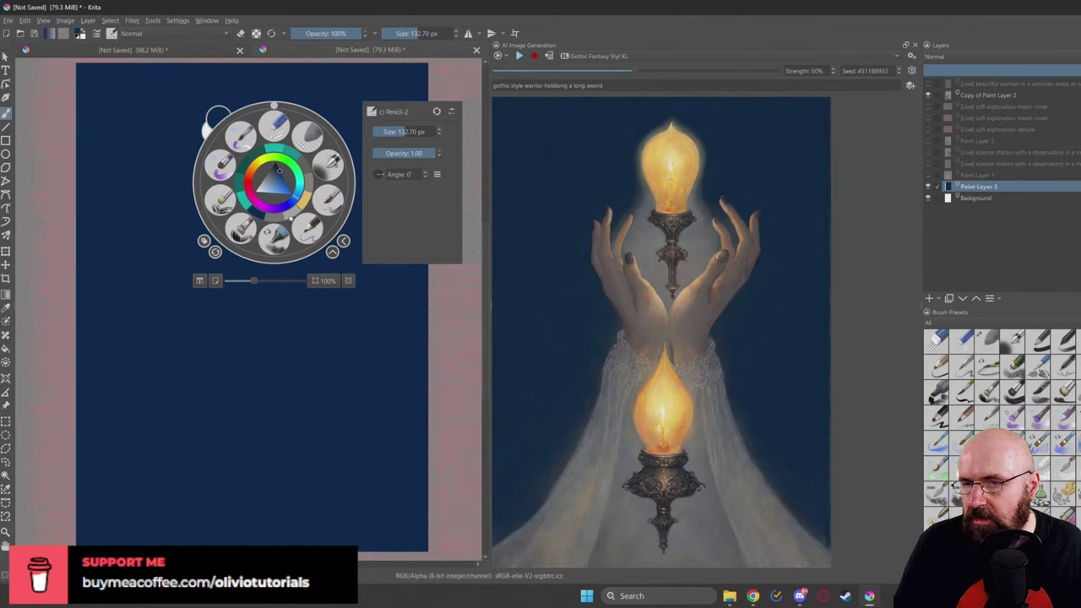
pyautogui.rightClick(290, 217)
pyautogui.rightClick(282, 188)
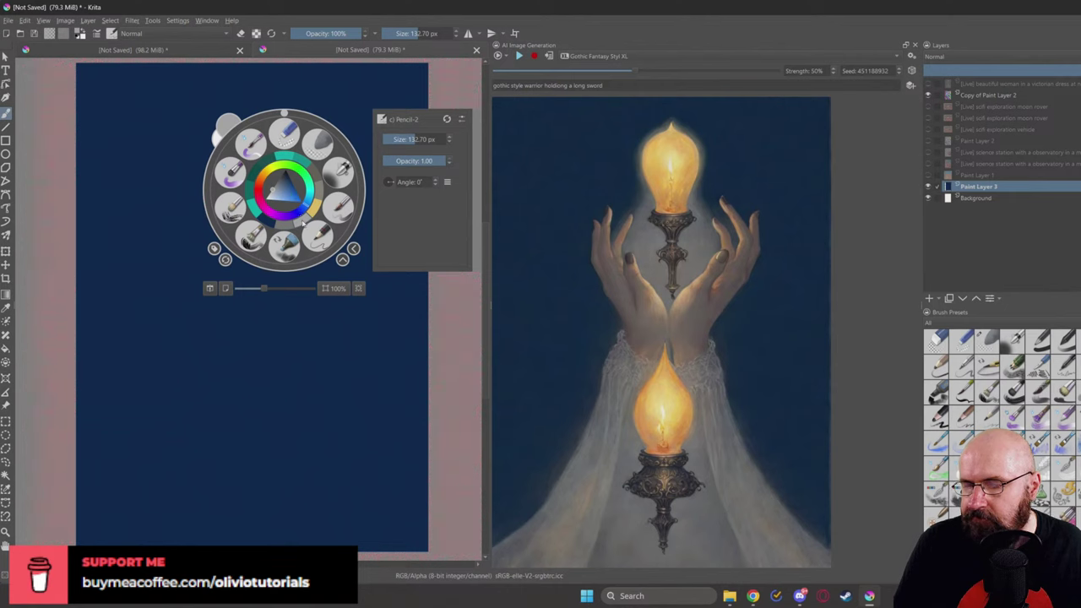
pyautogui.moveTo(270, 192)
pyautogui.mouseDown()
pyautogui.moveTo(265, 183)
pyautogui.moveTo(285, 193)
pyautogui.mouseUp()
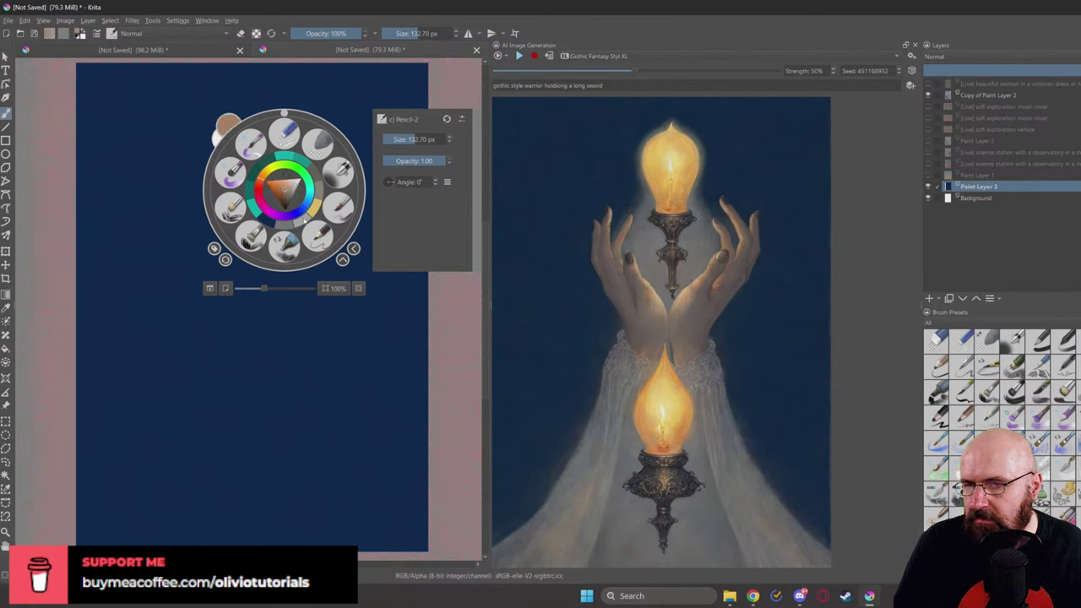
pyautogui.rightClick(287, 226)
pyautogui.click(304, 222)
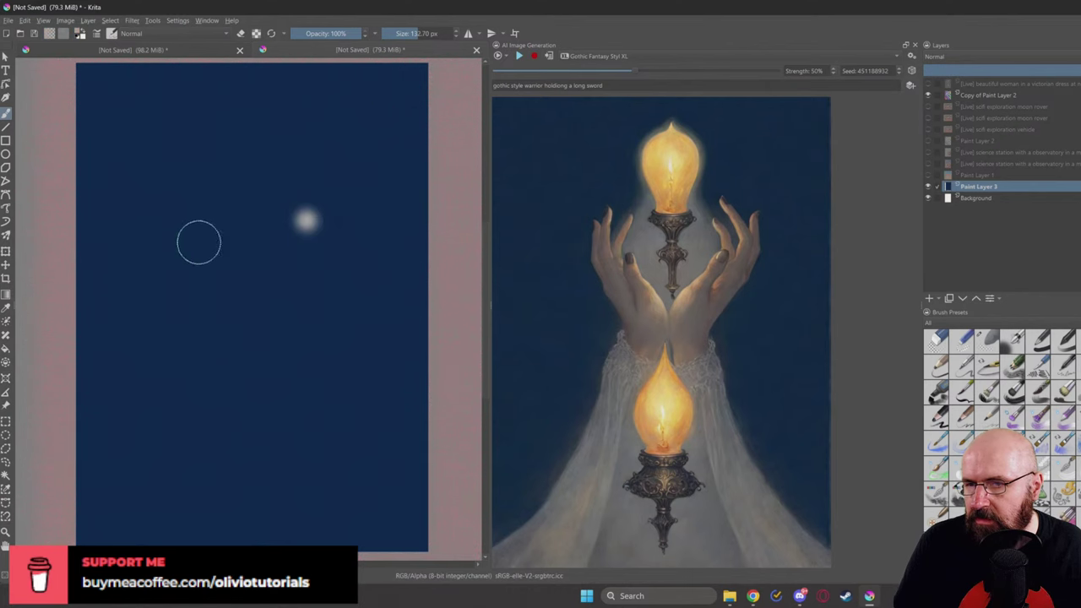
pyautogui.moveTo(157, 225)
pyautogui.mouseDown()
pyautogui.moveTo(312, 182)
pyautogui.moveTo(180, 201)
pyautogui.moveTo(344, 203)
pyautogui.moveTo(358, 232)
pyautogui.moveTo(253, 209)
pyautogui.moveTo(169, 228)
pyautogui.moveTo(179, 242)
pyautogui.moveTo(168, 251)
pyautogui.moveTo(355, 233)
pyautogui.moveTo(267, 226)
pyautogui.moveTo(293, 242)
pyautogui.moveTo(211, 263)
pyautogui.moveTo(197, 242)
pyautogui.moveTo(185, 248)
pyautogui.moveTo(349, 343)
pyautogui.moveTo(267, 417)
pyautogui.moveTo(162, 298)
pyautogui.moveTo(162, 345)
pyautogui.moveTo(251, 410)
pyautogui.moveTo(250, 426)
pyautogui.moveTo(254, 412)
pyautogui.moveTo(245, 540)
pyautogui.mouseUp()
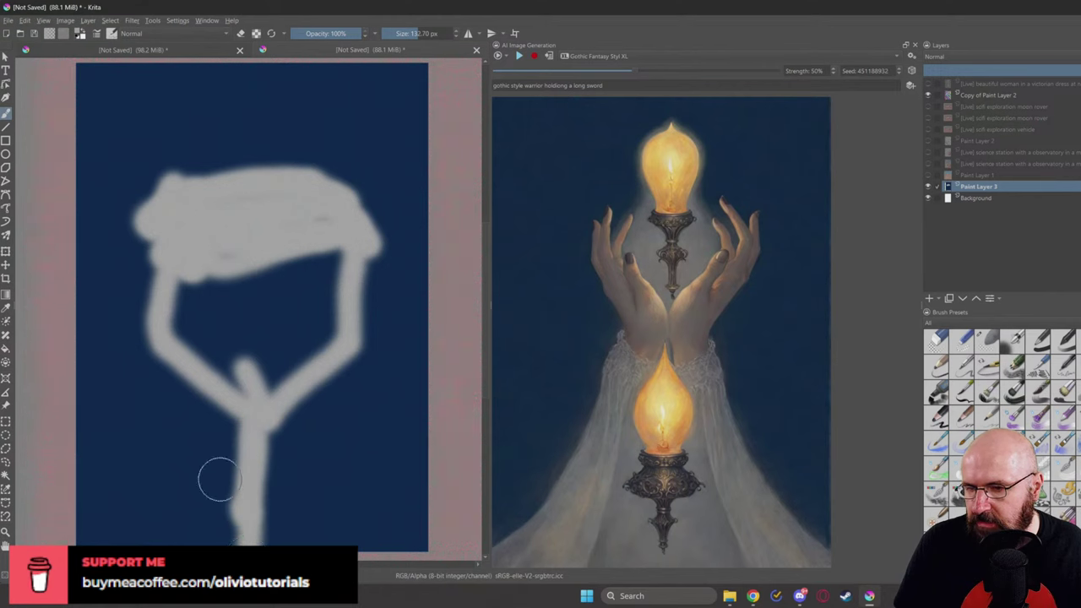
pyautogui.moveTo(254, 409)
pyautogui.mouseDown()
pyautogui.moveTo(181, 447)
pyautogui.moveTo(181, 542)
pyautogui.moveTo(335, 435)
pyautogui.moveTo(345, 436)
pyautogui.moveTo(347, 544)
pyautogui.mouseUp()
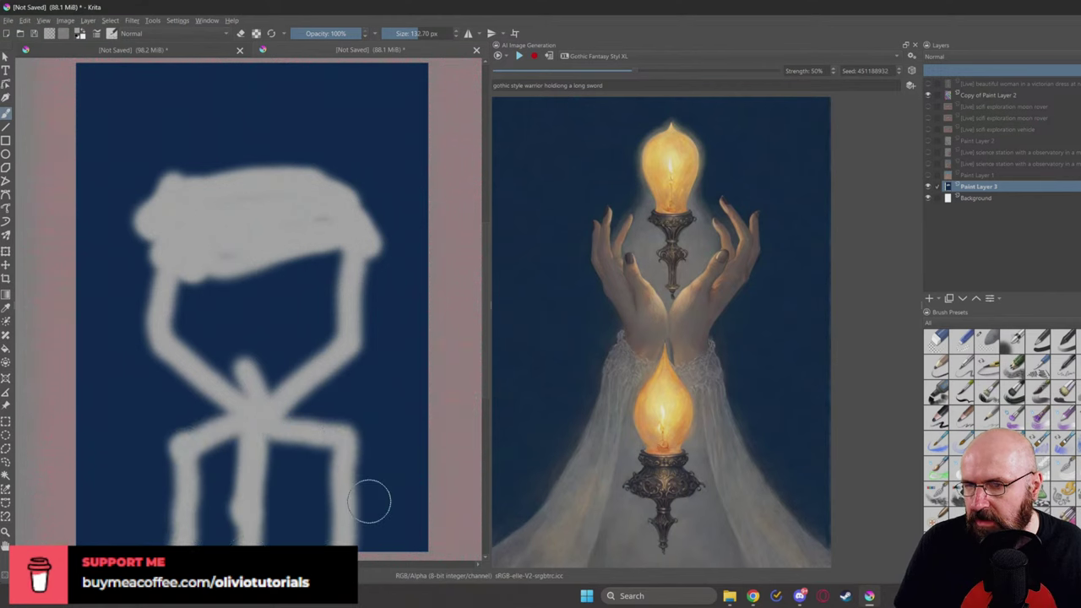
pyautogui.moveTo(156, 221)
pyautogui.mouseDown()
pyautogui.moveTo(152, 333)
pyautogui.moveTo(154, 304)
pyautogui.moveTo(178, 308)
pyautogui.moveTo(183, 269)
pyautogui.moveTo(200, 359)
pyautogui.moveTo(287, 376)
pyautogui.moveTo(250, 387)
pyautogui.moveTo(340, 278)
pyautogui.moveTo(324, 340)
pyautogui.moveTo(246, 293)
pyautogui.moveTo(228, 267)
pyautogui.moveTo(204, 347)
pyautogui.moveTo(238, 373)
pyautogui.moveTo(249, 345)
pyautogui.moveTo(318, 308)
pyautogui.moveTo(234, 270)
pyautogui.mouseUp()
pyautogui.moveTo(342, 233)
pyautogui.mouseDown()
pyautogui.moveTo(357, 222)
pyautogui.moveTo(375, 295)
pyautogui.moveTo(354, 310)
pyautogui.mouseUp()
# Step: Add dark grey arms forming a V and darker grey legs below the torso
pyautogui.rightClick(354, 310)
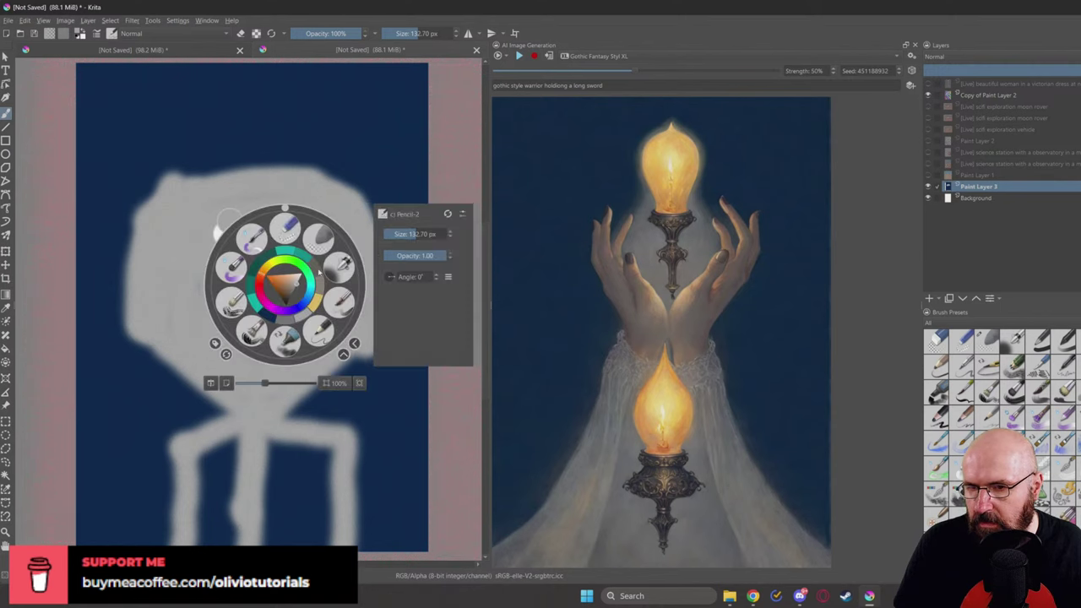
pyautogui.click(305, 310)
pyautogui.moveTo(345, 258)
pyautogui.mouseDown()
pyautogui.moveTo(339, 307)
pyautogui.moveTo(346, 249)
pyautogui.moveTo(365, 238)
pyautogui.moveTo(362, 310)
pyautogui.moveTo(355, 282)
pyautogui.moveTo(379, 308)
pyautogui.moveTo(324, 335)
pyautogui.moveTo(258, 413)
pyautogui.mouseUp()
pyautogui.moveTo(392, 323)
pyautogui.mouseDown()
pyautogui.moveTo(284, 405)
pyautogui.moveTo(264, 402)
pyautogui.moveTo(203, 349)
pyautogui.moveTo(227, 374)
pyautogui.moveTo(186, 383)
pyautogui.moveTo(201, 385)
pyautogui.moveTo(158, 332)
pyautogui.moveTo(148, 337)
pyautogui.moveTo(157, 225)
pyautogui.moveTo(175, 268)
pyautogui.moveTo(135, 305)
pyautogui.moveTo(152, 324)
pyautogui.mouseUp()
pyautogui.rightClick(219, 426)
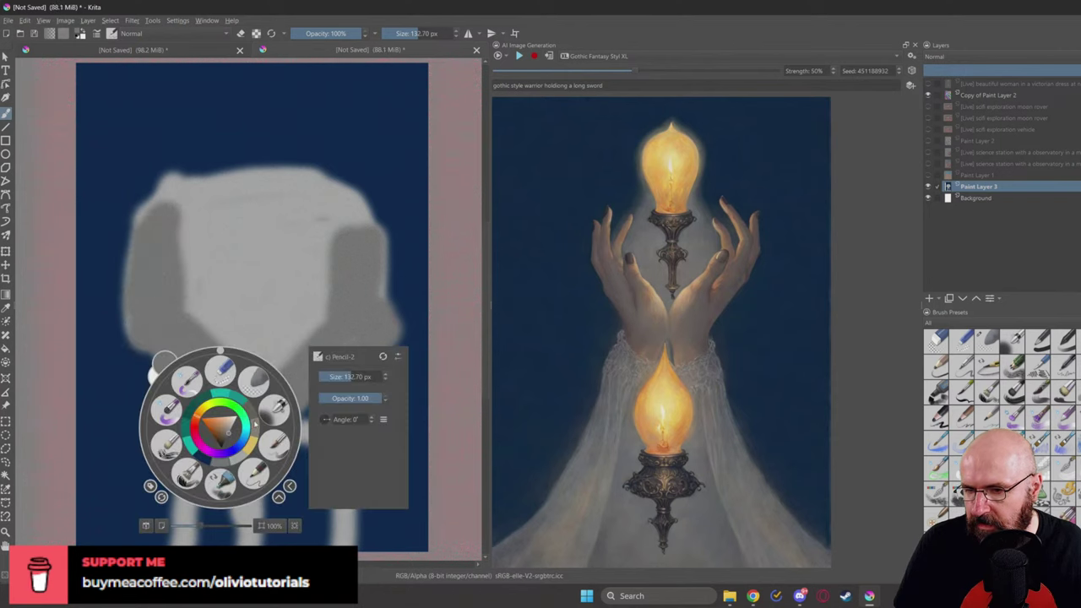
pyautogui.click(223, 440)
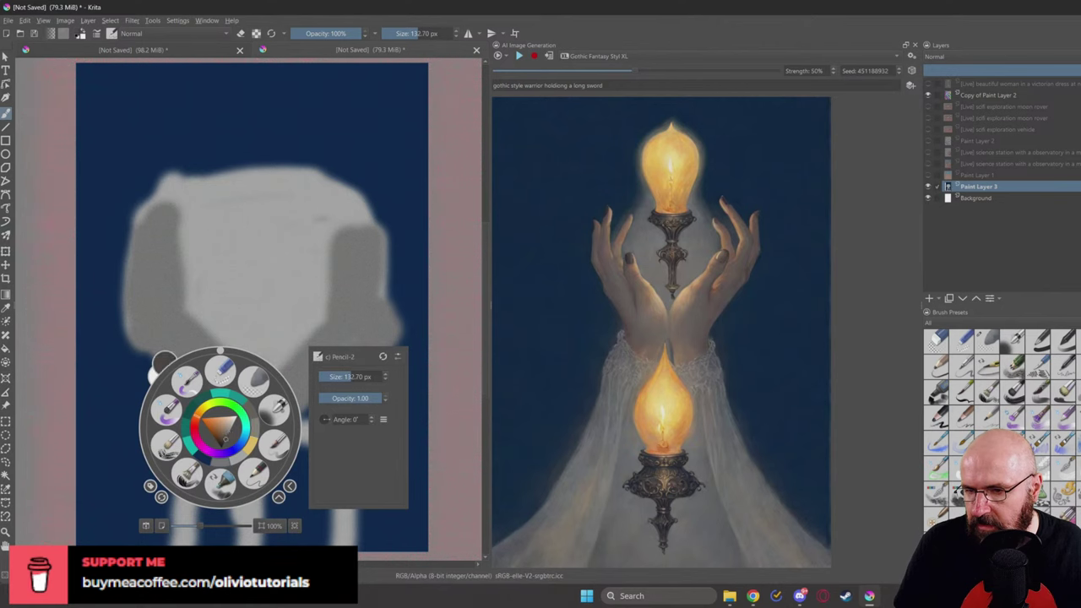
pyautogui.click(198, 459)
pyautogui.moveTo(203, 449)
pyautogui.mouseDown()
pyautogui.moveTo(173, 534)
pyautogui.moveTo(184, 431)
pyautogui.moveTo(266, 423)
pyautogui.moveTo(198, 424)
pyautogui.moveTo(174, 523)
pyautogui.moveTo(176, 460)
pyautogui.moveTo(178, 541)
pyautogui.moveTo(217, 510)
pyautogui.moveTo(211, 491)
pyautogui.moveTo(227, 498)
pyautogui.moveTo(239, 447)
pyautogui.moveTo(300, 439)
pyautogui.moveTo(300, 428)
pyautogui.moveTo(342, 431)
pyautogui.moveTo(338, 541)
pyautogui.moveTo(308, 416)
pyautogui.moveTo(339, 437)
pyautogui.moveTo(316, 496)
pyautogui.moveTo(286, 456)
pyautogui.moveTo(228, 534)
pyautogui.moveTo(210, 534)
pyautogui.moveTo(331, 531)
pyautogui.moveTo(267, 503)
pyautogui.mouseUp()
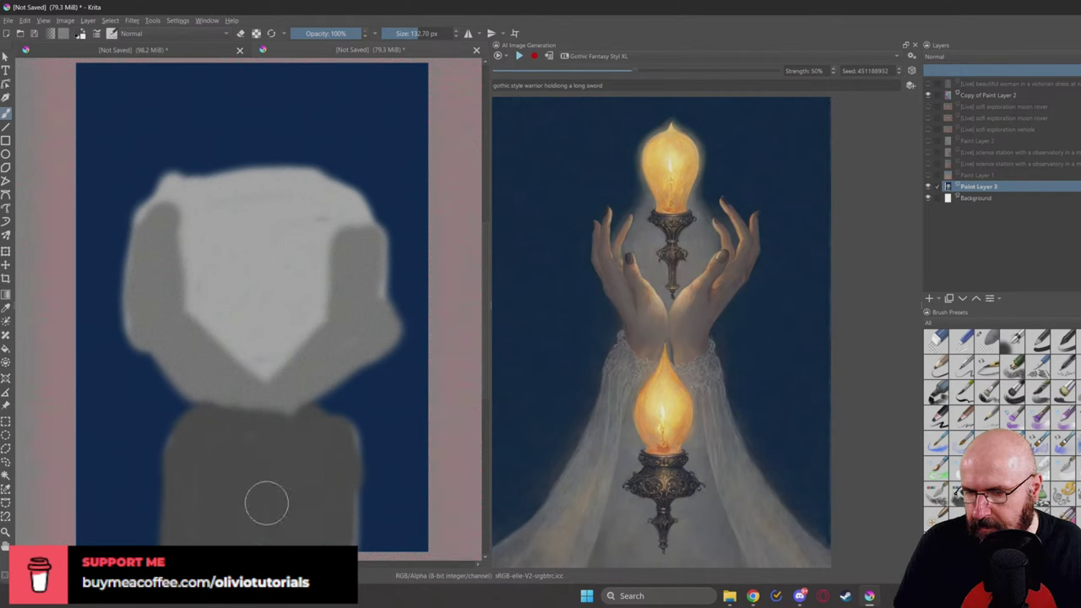
# Step: Paint a round grey head and light grey shoulder pads on both shoulders
pyautogui.moveTo(265, 94)
pyautogui.mouseDown()
pyautogui.moveTo(249, 137)
pyautogui.moveTo(249, 88)
pyautogui.moveTo(278, 142)
pyautogui.moveTo(236, 104)
pyautogui.moveTo(283, 127)
pyautogui.moveTo(240, 140)
pyautogui.moveTo(254, 98)
pyautogui.moveTo(205, 166)
pyautogui.mouseUp()
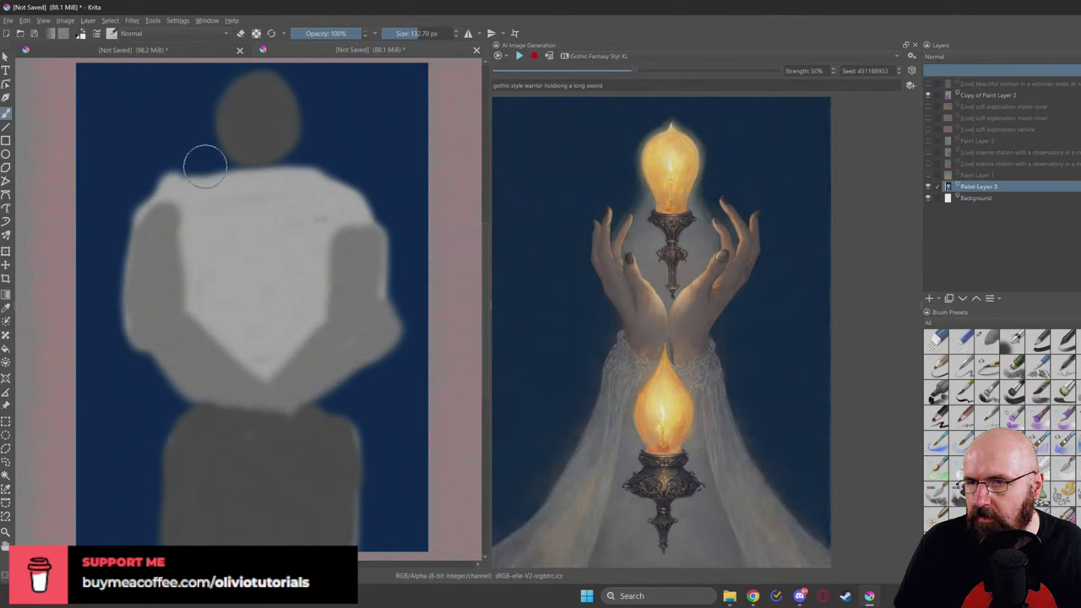
pyautogui.rightClick(205, 166)
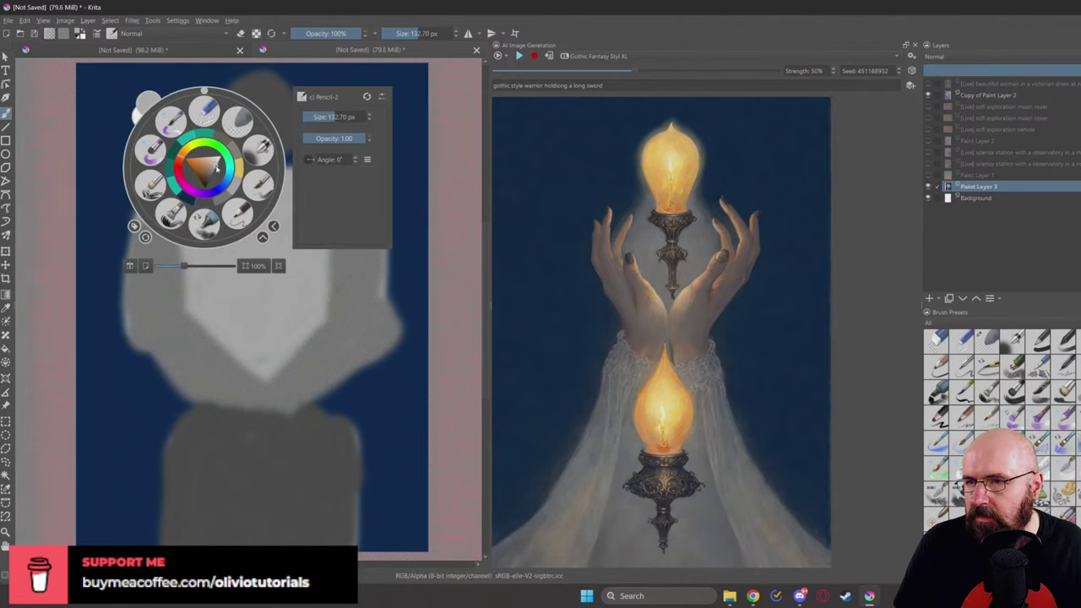
pyautogui.click(106, 102)
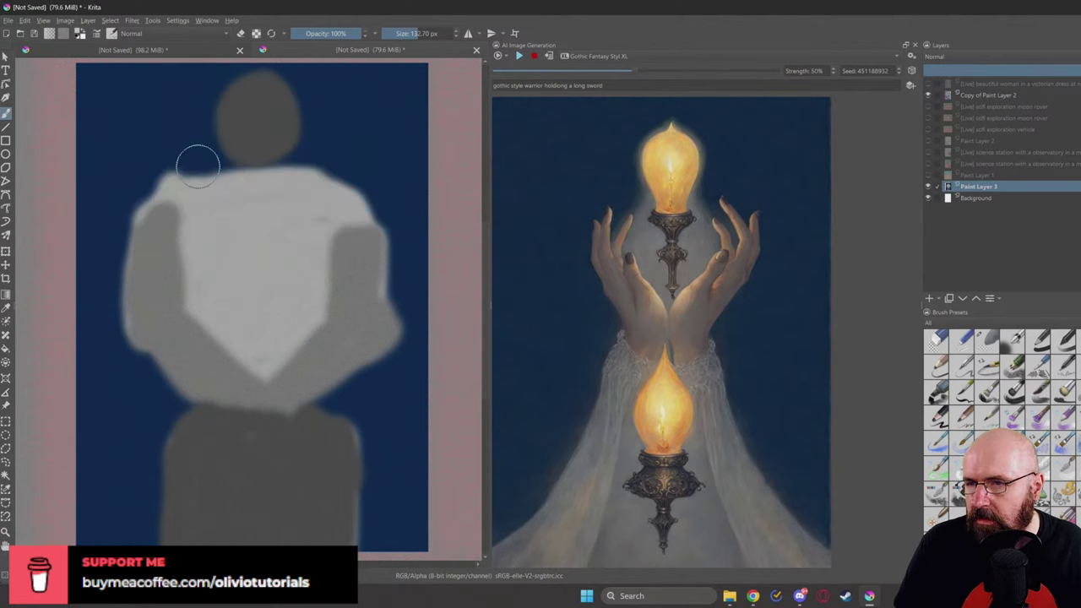
pyautogui.moveTo(197, 164)
pyautogui.mouseDown()
pyautogui.moveTo(144, 188)
pyautogui.moveTo(195, 170)
pyautogui.moveTo(153, 197)
pyautogui.moveTo(203, 180)
pyautogui.moveTo(199, 171)
pyautogui.moveTo(151, 185)
pyautogui.moveTo(203, 171)
pyautogui.mouseUp()
pyautogui.rightClick(225, 167)
pyautogui.click(209, 151)
pyautogui.click(90, 174)
pyautogui.moveTo(315, 177); pyautogui.dragTo(373, 187)
# Step: Paint a dark vertical sword down the figure's front with a round pommel
pyautogui.rightClick(267, 295)
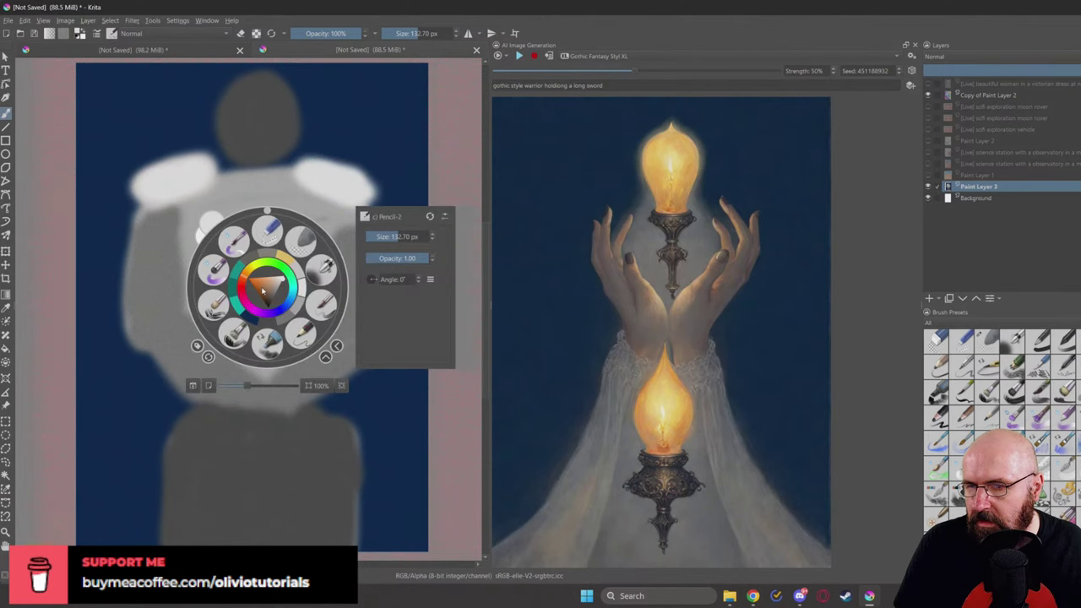
pyautogui.click(272, 302)
pyautogui.click(160, 252)
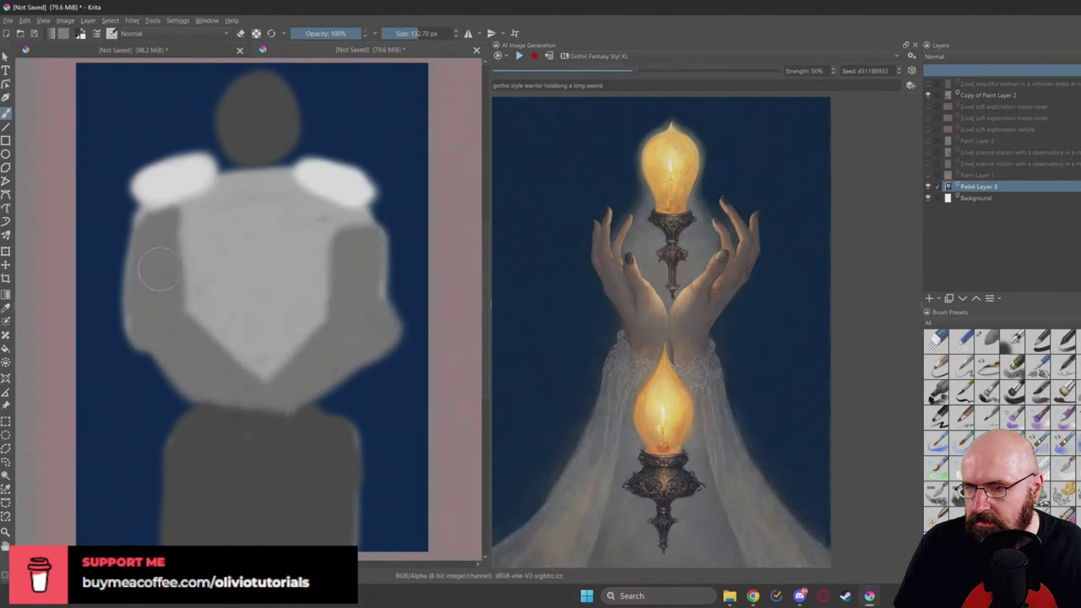
pyautogui.moveTo(264, 371); pyautogui.dragTo(249, 532)
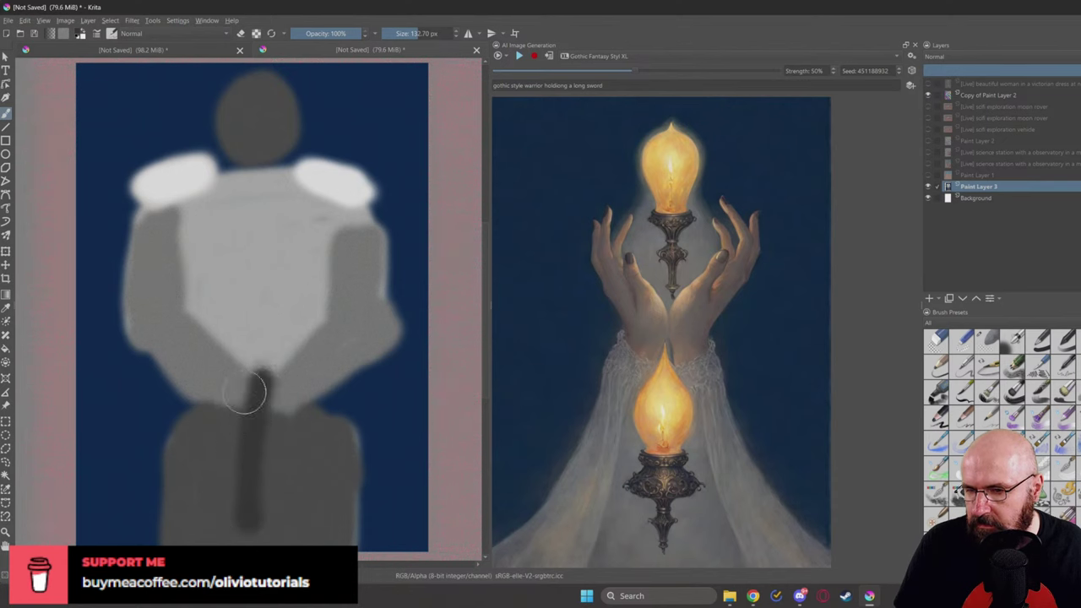
pyautogui.rightClick(245, 390)
pyautogui.moveTo(247, 407); pyautogui.dragTo(249, 411)
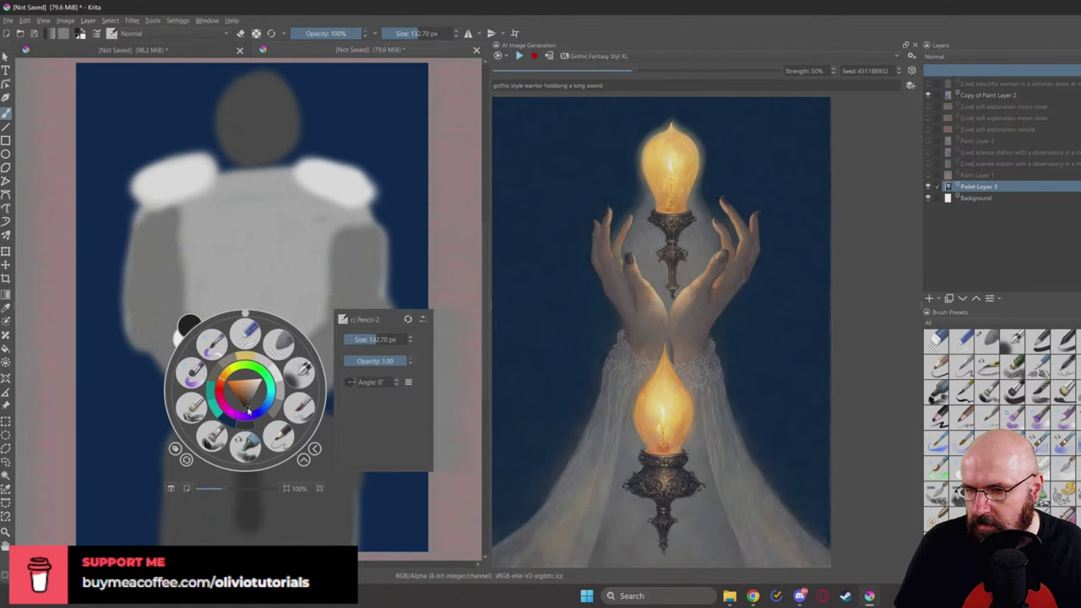
pyautogui.click(246, 458)
pyautogui.moveTo(246, 459)
pyautogui.mouseDown()
pyautogui.moveTo(250, 422)
pyautogui.moveTo(247, 538)
pyautogui.moveTo(265, 391)
pyautogui.moveTo(250, 532)
pyautogui.moveTo(259, 307)
pyautogui.mouseUp()
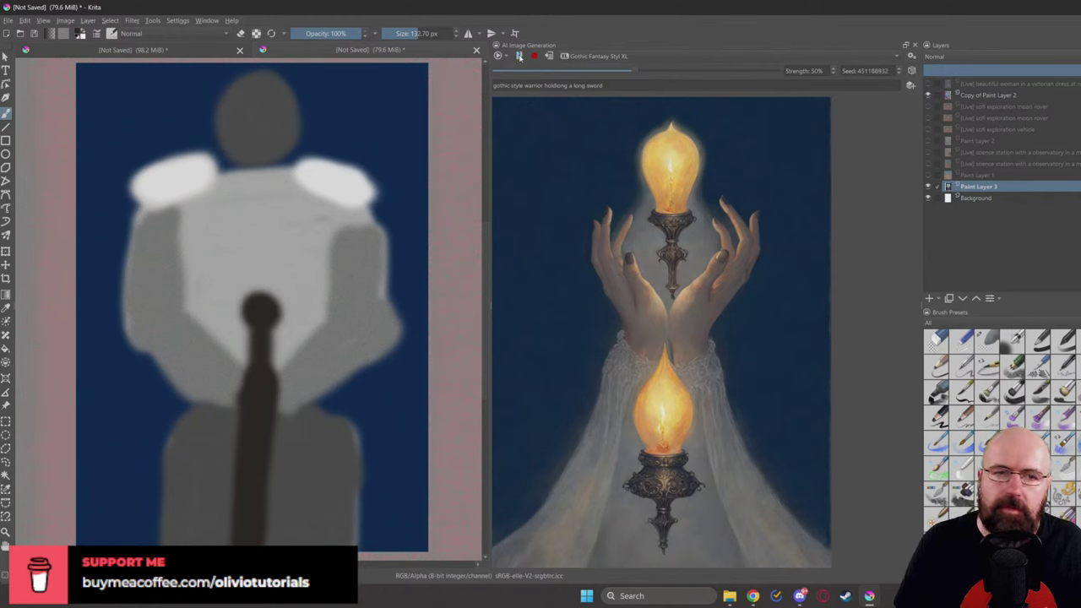
# Step: Raise generation strength to 70% and add 'in full silver armor,' to the prompt
pyautogui.click(678, 72)
pyautogui.click(678, 73)
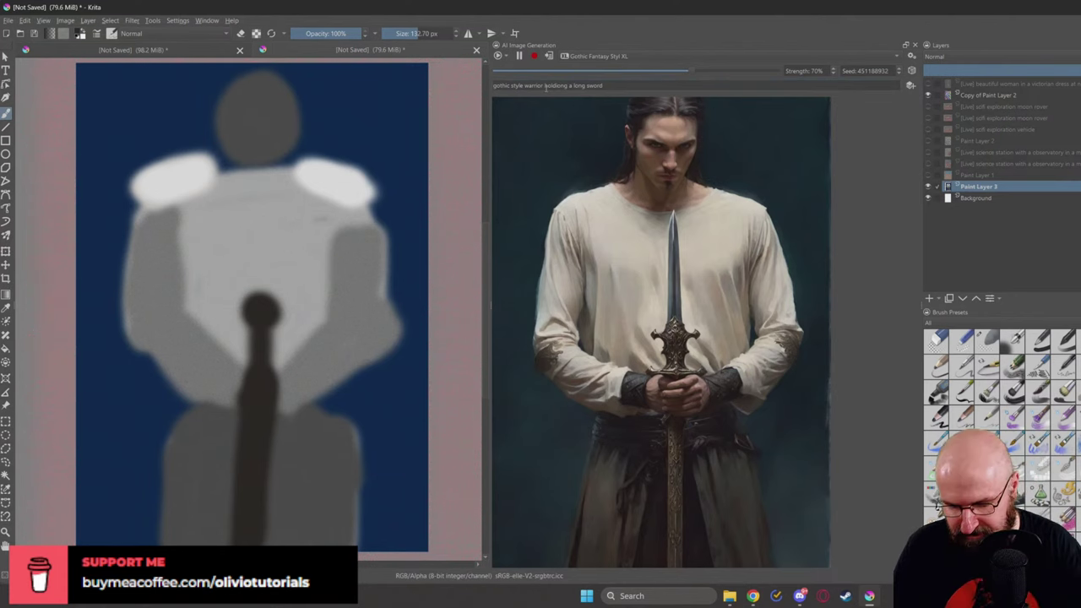
pyautogui.write('in full bo')
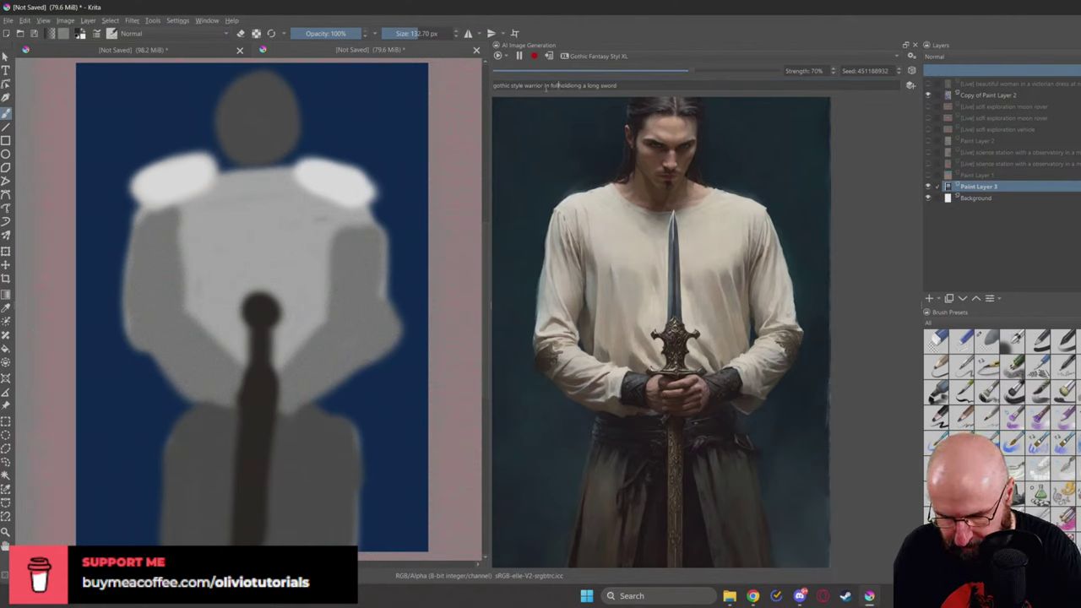
pyautogui.write('er armor')
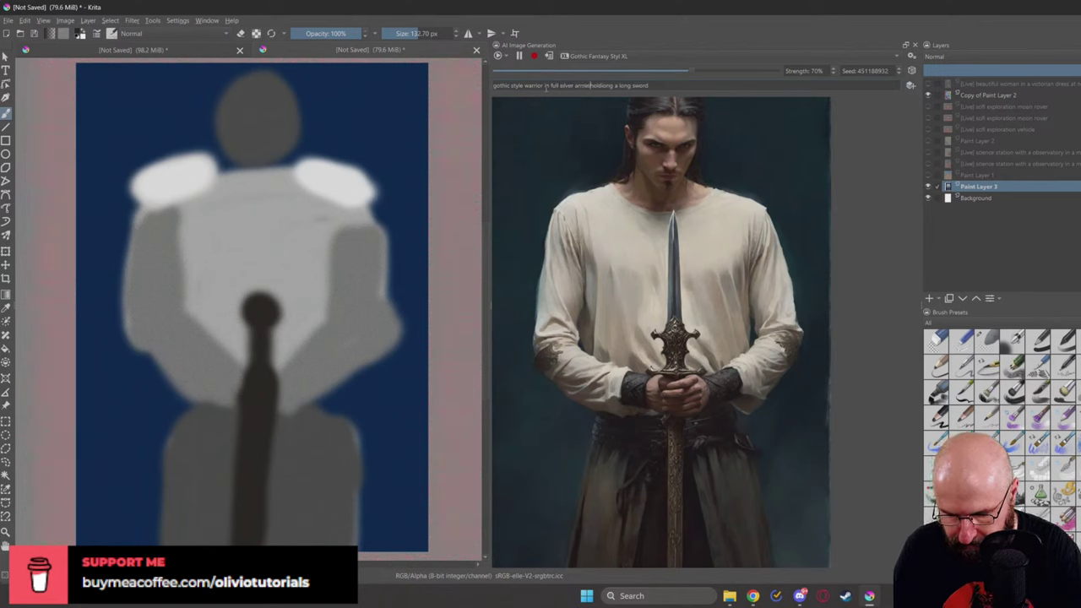
pyautogui.press('BackSpace')
pyautogui.press('BackSpace')
pyautogui.press('BackSpace')
pyautogui.press('BackSpace')
pyautogui.press('BackSpace')
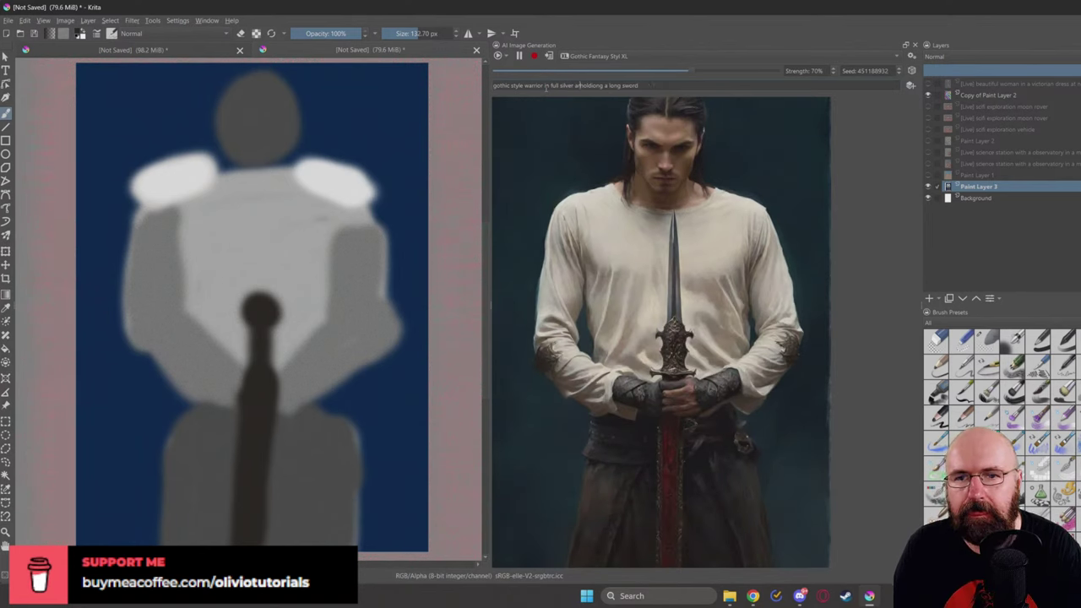
pyautogui.write('rmor')
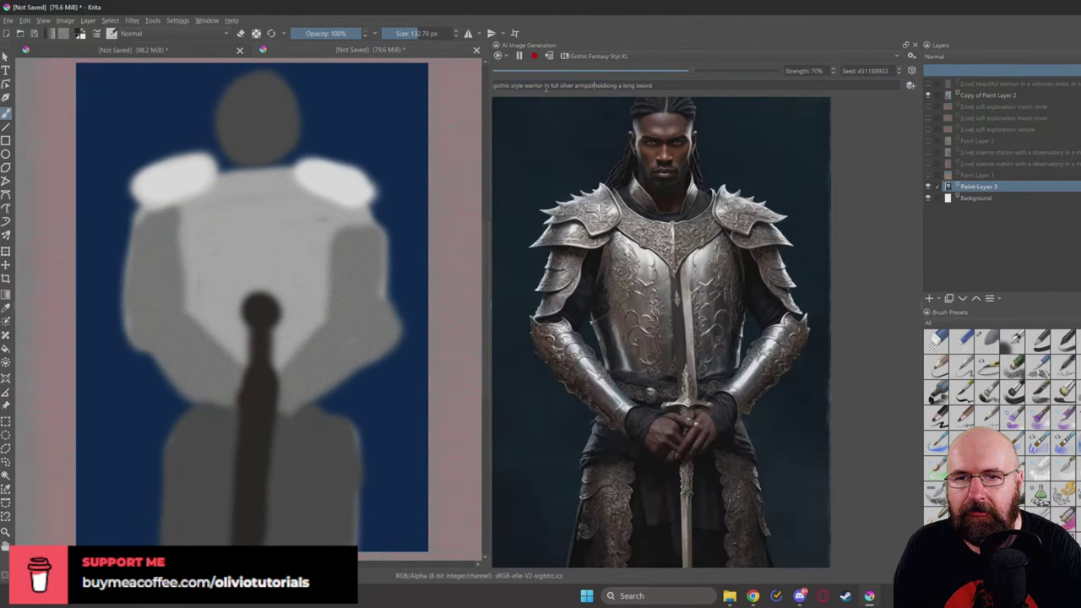
pyautogui.press('BackSpace')
pyautogui.write('or,')
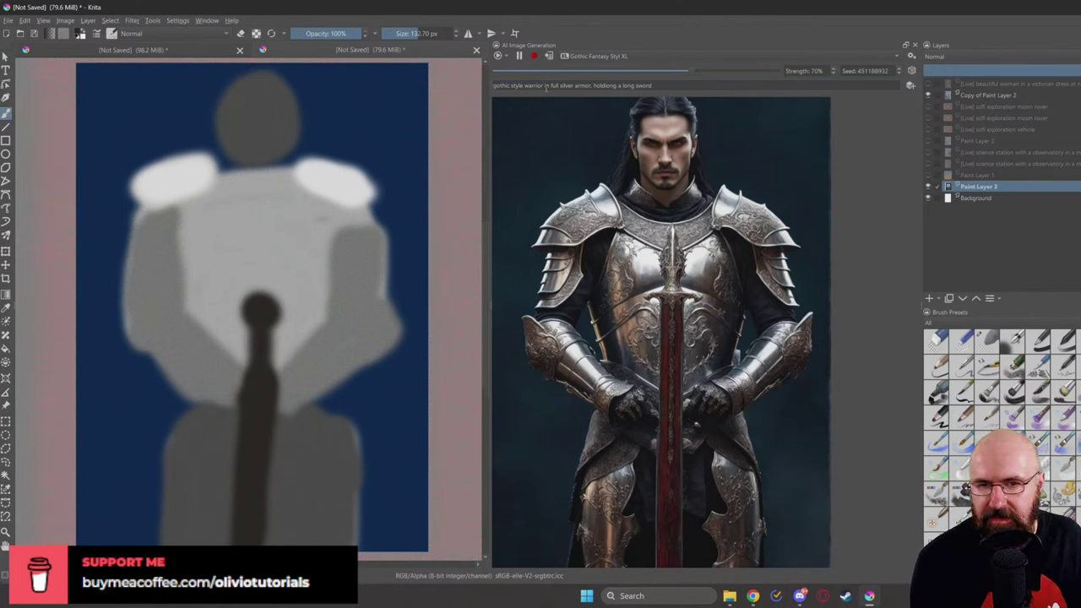
# Step: Step through two new seeds for variations of the silver-armored knight
pyautogui.click(901, 71)
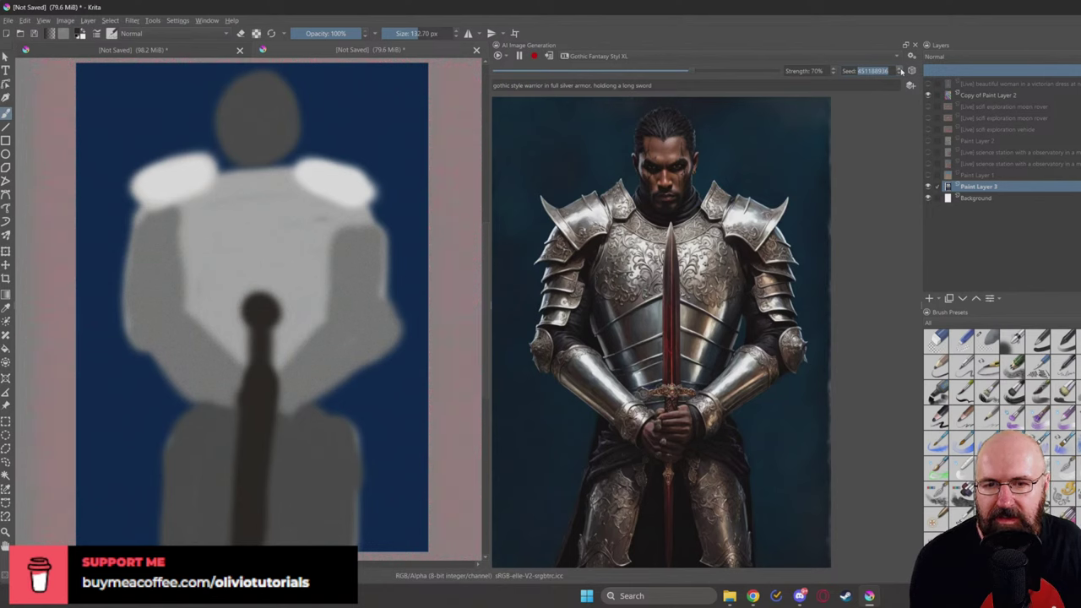
pyautogui.click(900, 70)
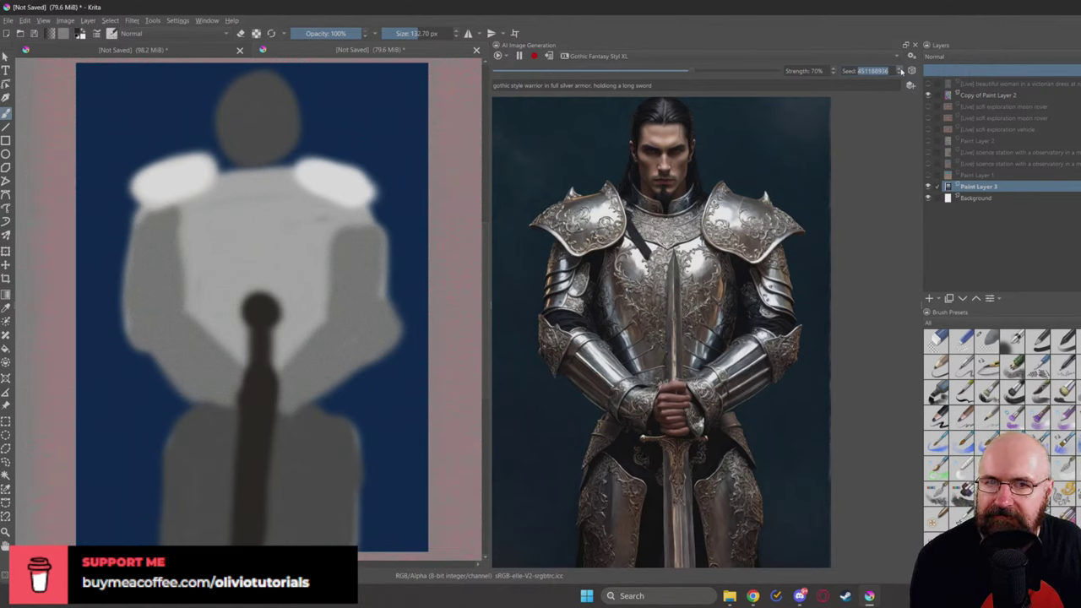
pyautogui.click(657, 84)
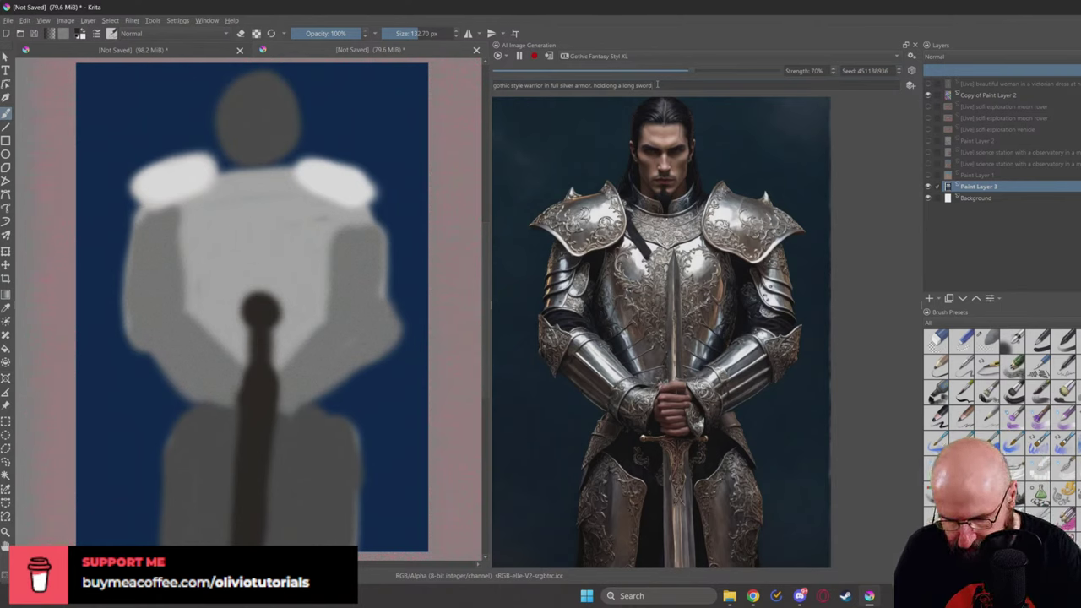
# Step: Append ', standing in a dark castle' to the prompt and try two new seeds
pyautogui.write(', standing i')
pyautogui.write('n')
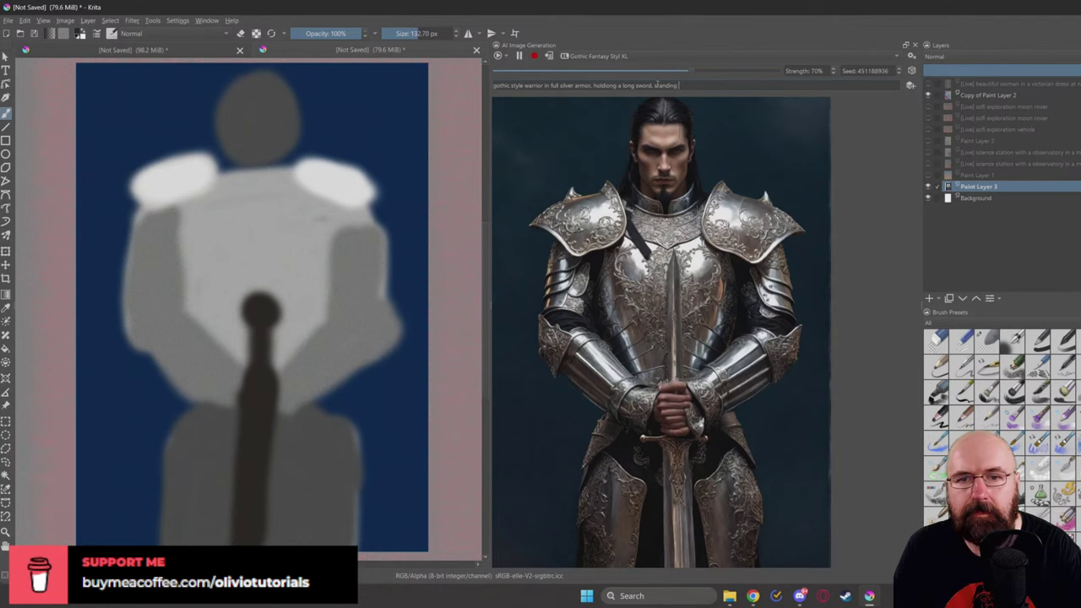
pyautogui.write(' a dar')
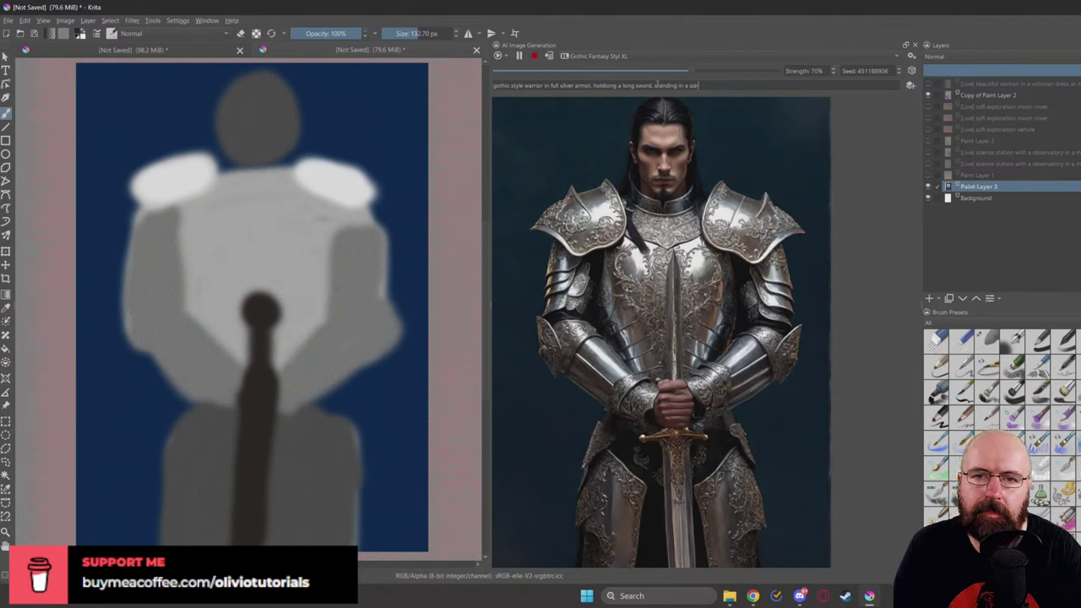
pyautogui.write('k castle')
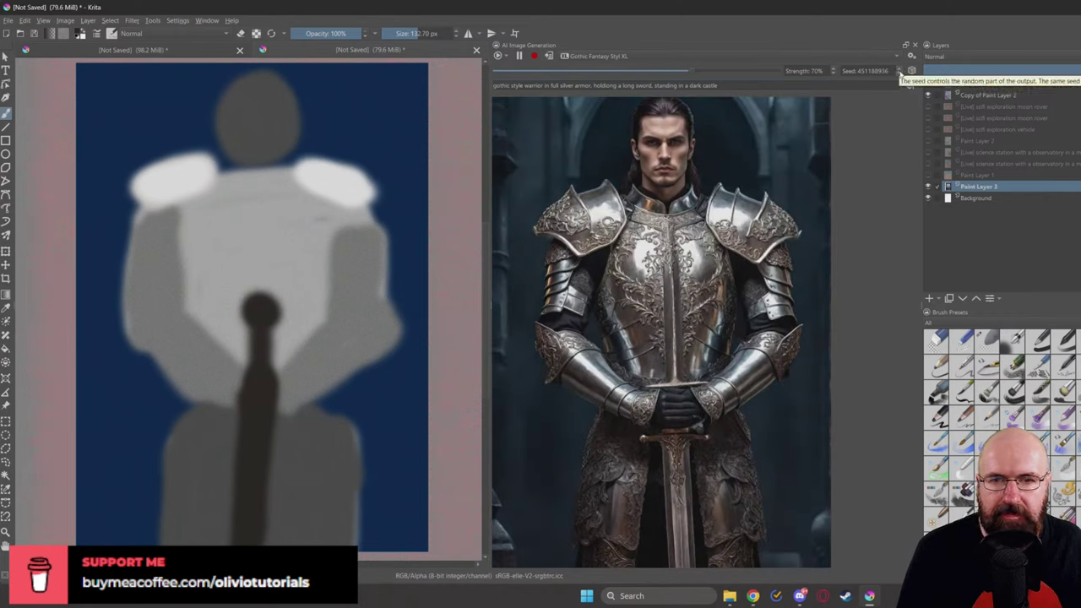
pyautogui.click(900, 69)
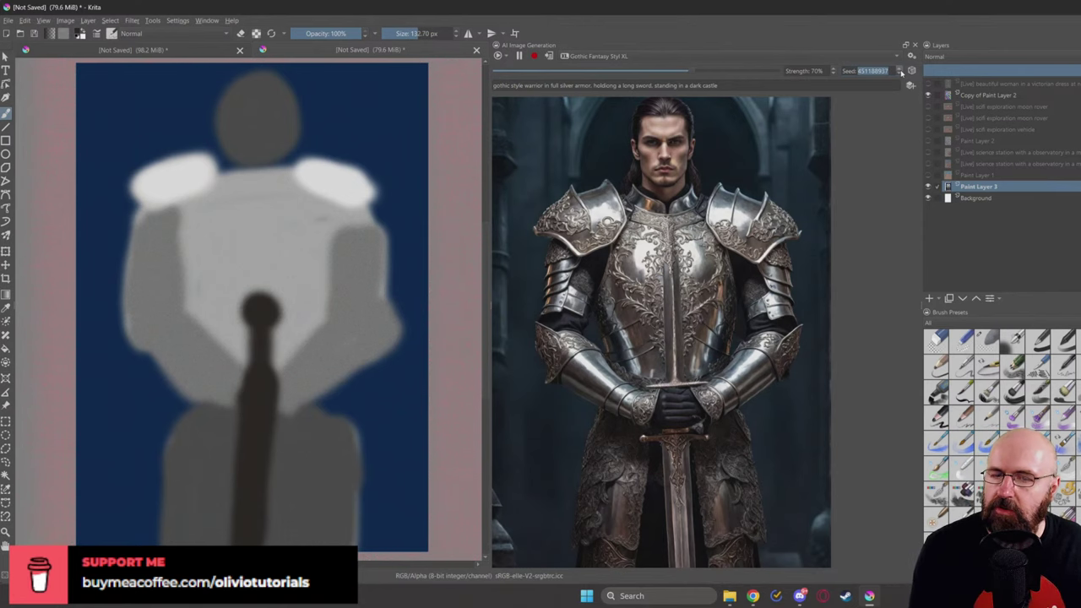
pyautogui.click(899, 69)
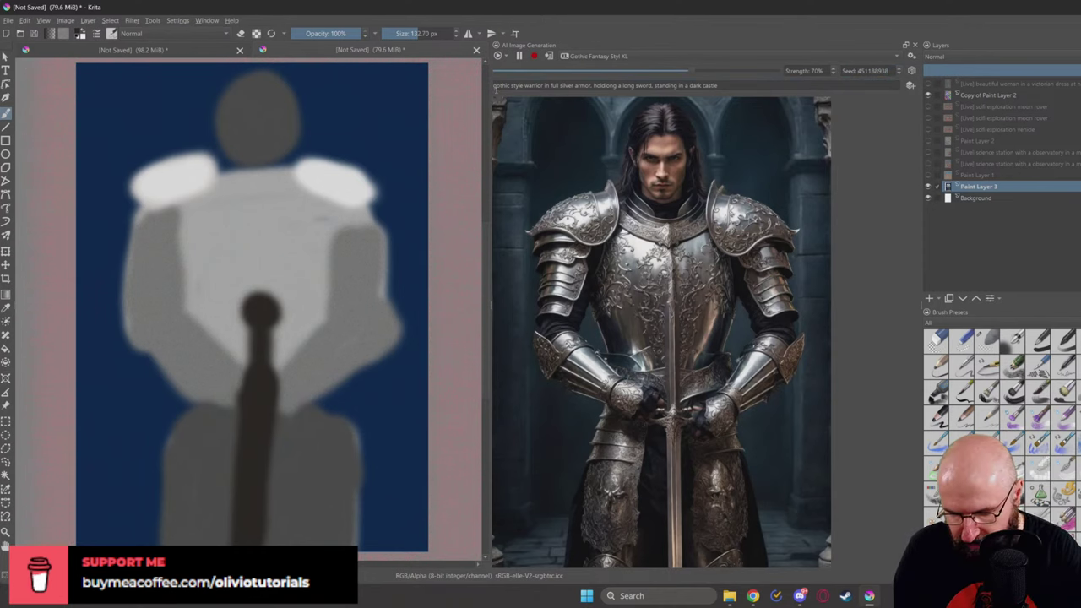
# Step: Start the prompt with 'D&D card design,'
pyautogui.write('G')
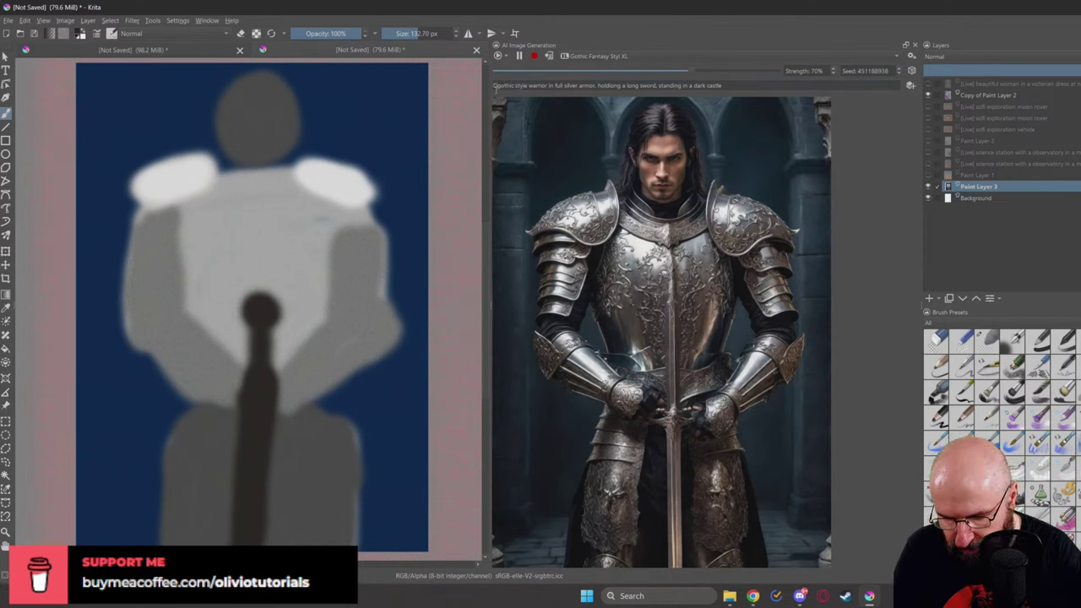
pyautogui.press('BackSpace')
pyautogui.write('D&D gcard design')
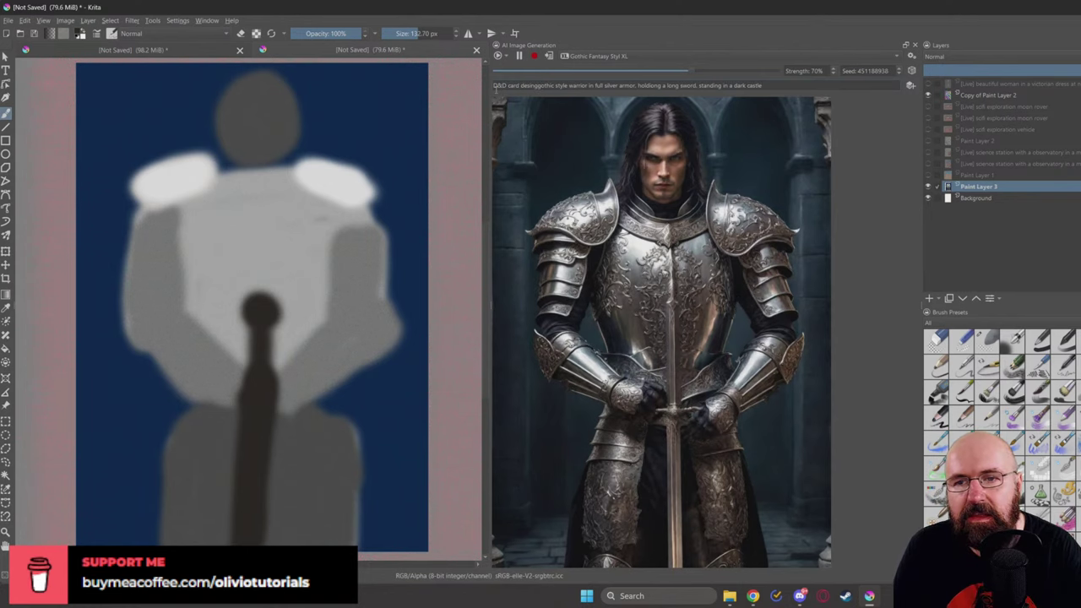
pyautogui.write(',')
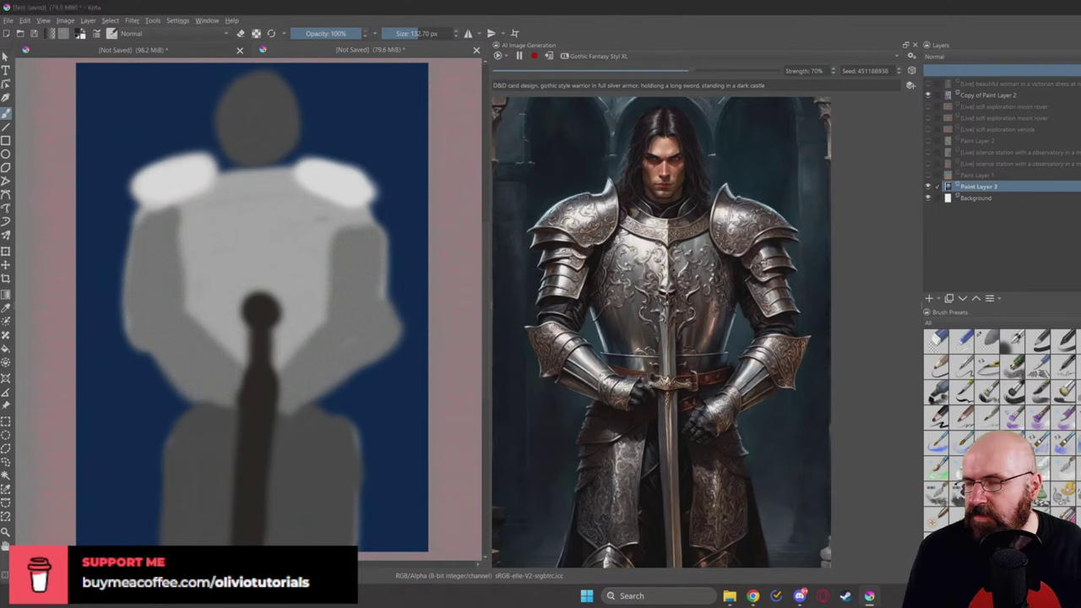
# Step: Scale the sketch layer down toward the bottom-left corner with the Transform tool
pyautogui.click(6, 251)
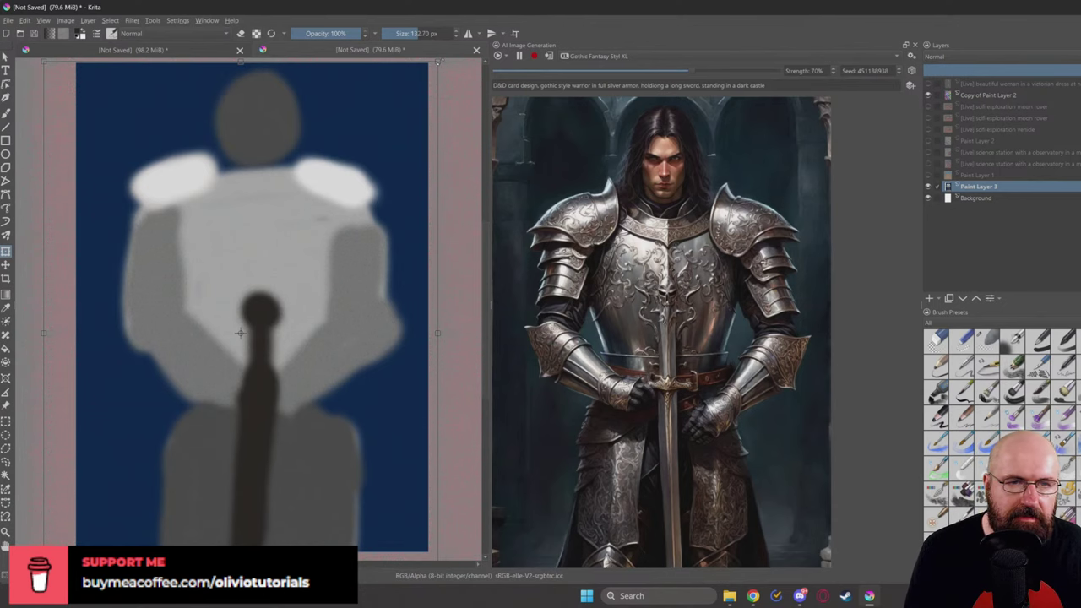
pyautogui.moveTo(437, 62); pyautogui.dragTo(405, 82)
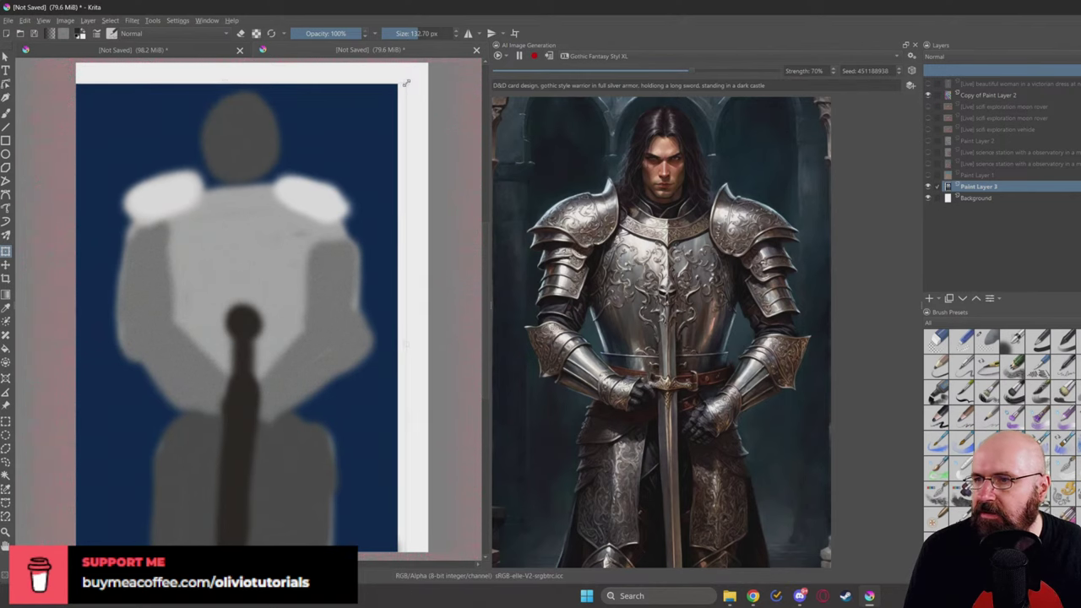
pyautogui.press('Return')
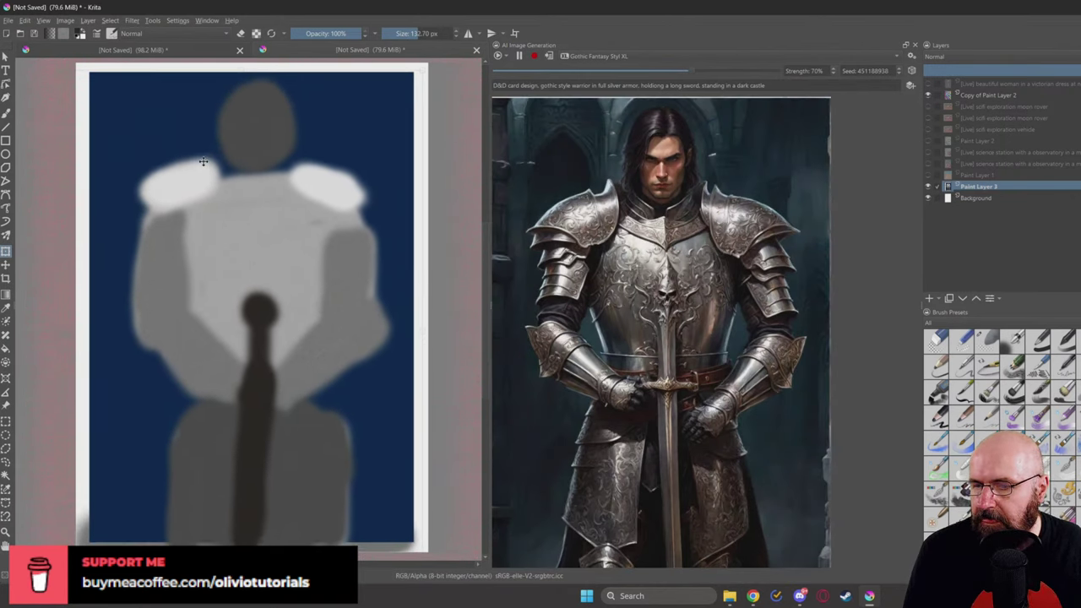
pyautogui.hotkey('ctrl', 't')
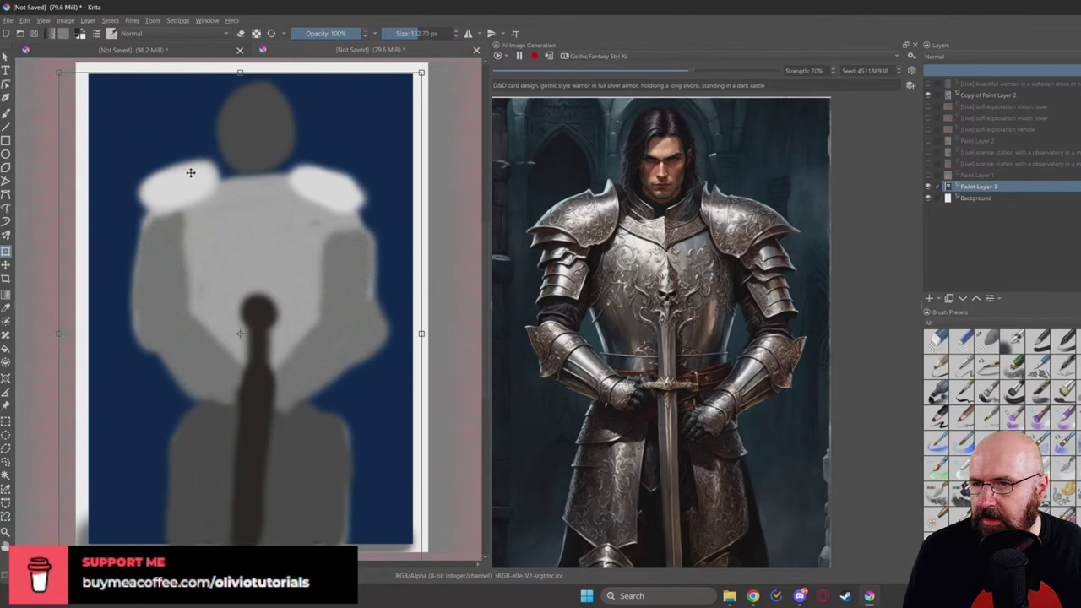
pyautogui.press('b')
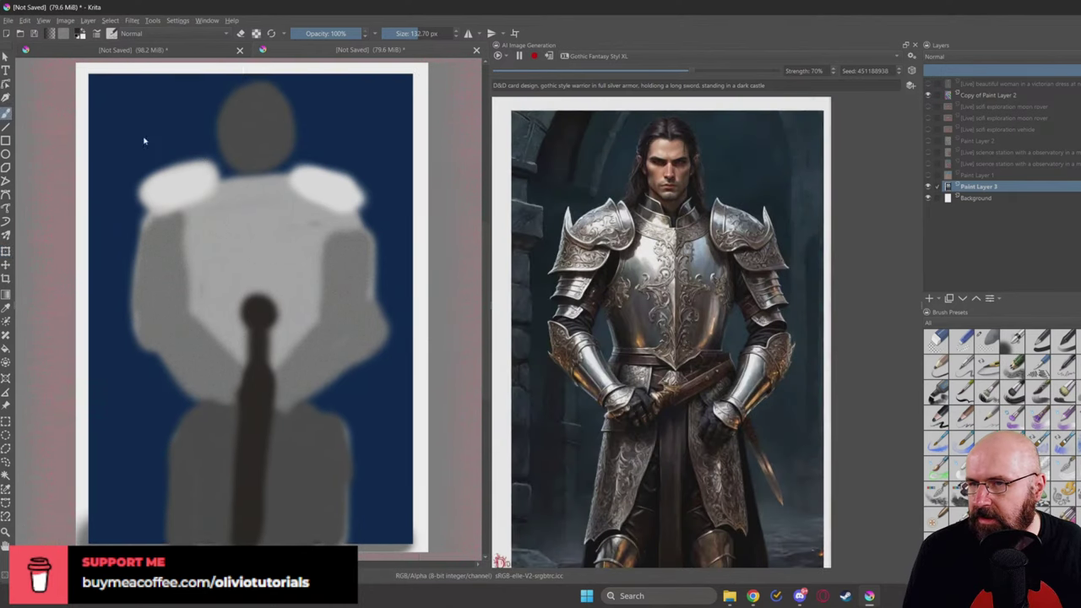
# Step: Pick yellow and brush a rough border along the sketch's edges
pyautogui.rightClick(145, 140)
pyautogui.click(131, 132)
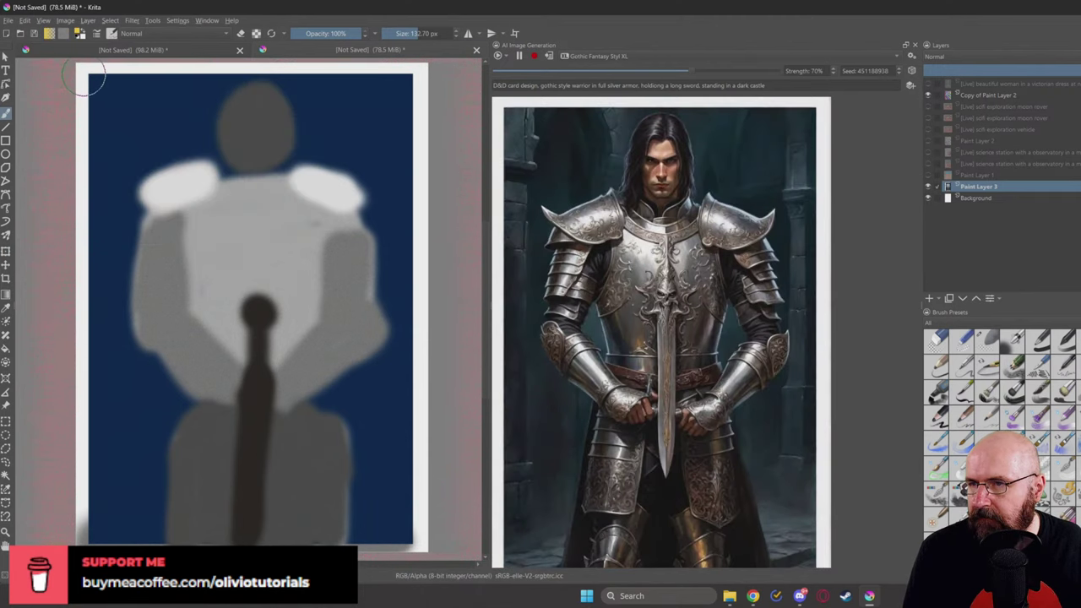
pyautogui.moveTo(89, 77)
pyautogui.mouseDown()
pyautogui.moveTo(68, 528)
pyautogui.moveTo(73, 450)
pyautogui.moveTo(84, 540)
pyautogui.moveTo(114, 541)
pyautogui.moveTo(80, 520)
pyautogui.moveTo(82, 484)
pyautogui.moveTo(99, 537)
pyautogui.moveTo(247, 547)
pyautogui.moveTo(110, 545)
pyautogui.moveTo(418, 541)
pyautogui.moveTo(367, 540)
pyautogui.moveTo(415, 505)
pyautogui.moveTo(421, 540)
pyautogui.moveTo(427, 460)
pyautogui.moveTo(422, 391)
pyautogui.moveTo(420, 504)
pyautogui.moveTo(410, 345)
pyautogui.moveTo(418, 311)
pyautogui.moveTo(416, 384)
pyautogui.moveTo(410, 69)
pyautogui.mouseUp()
pyautogui.moveTo(436, 179)
pyautogui.mouseDown()
pyautogui.moveTo(419, 69)
pyautogui.moveTo(419, 240)
pyautogui.moveTo(429, 173)
pyautogui.moveTo(419, 89)
pyautogui.moveTo(402, 73)
pyautogui.moveTo(78, 66)
pyautogui.moveTo(408, 81)
pyautogui.mouseUp()
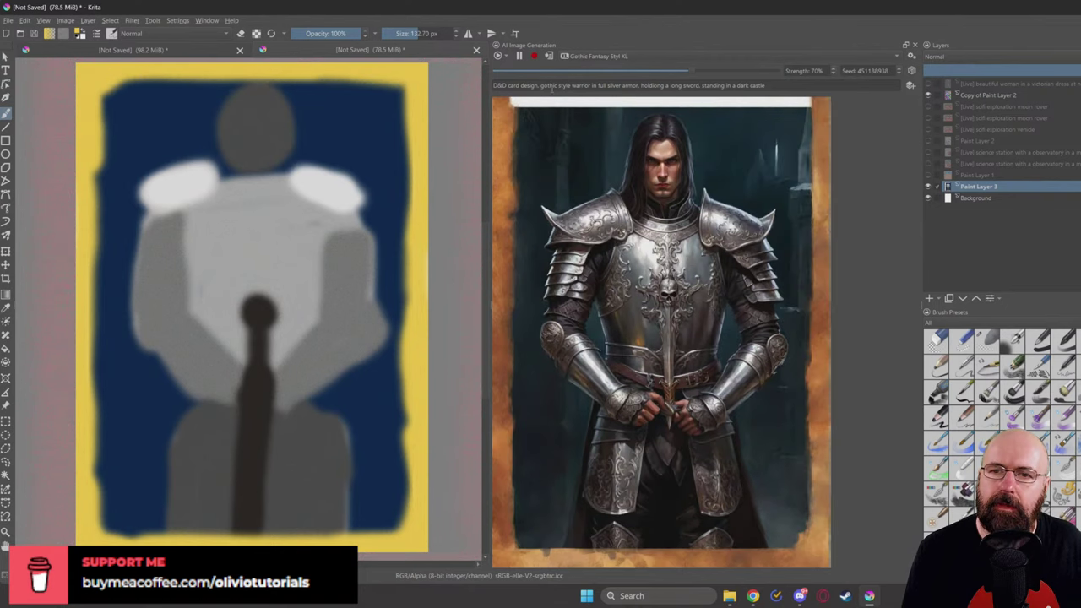
# Step: Insert 'playing' after 'D&D' and add 'golden intricate frame,' to the prompt
pyautogui.click(509, 86)
pyautogui.write('playing')
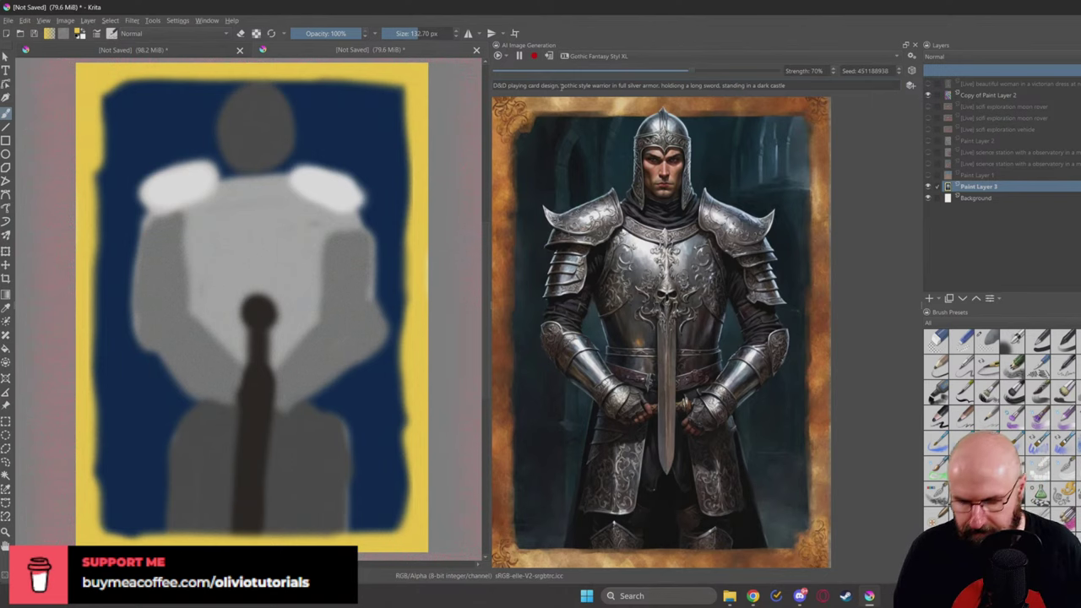
pyautogui.write('golden intr')
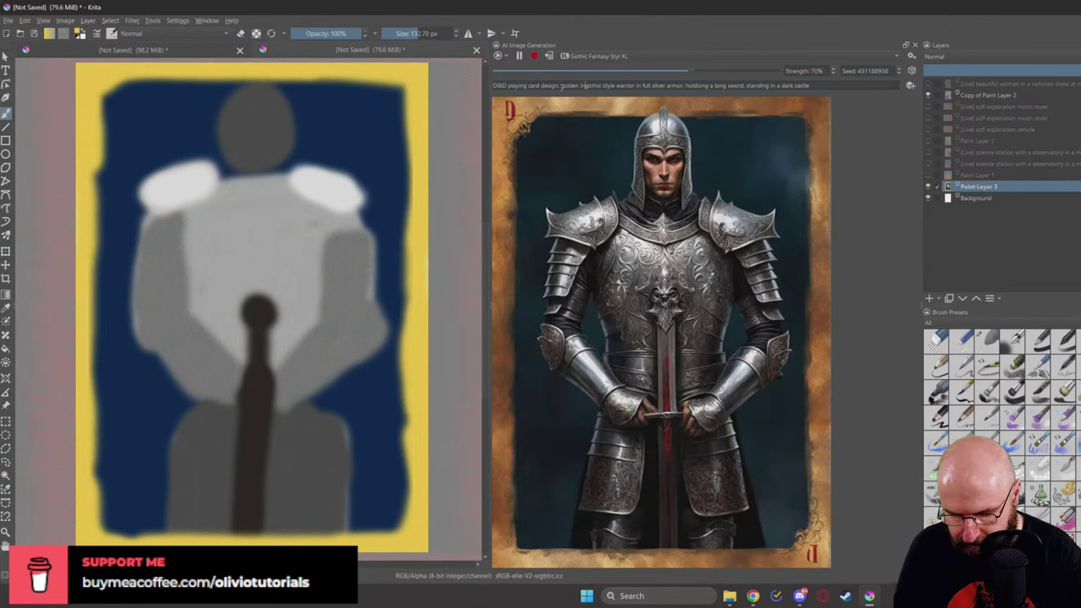
pyautogui.write('icate frame,')
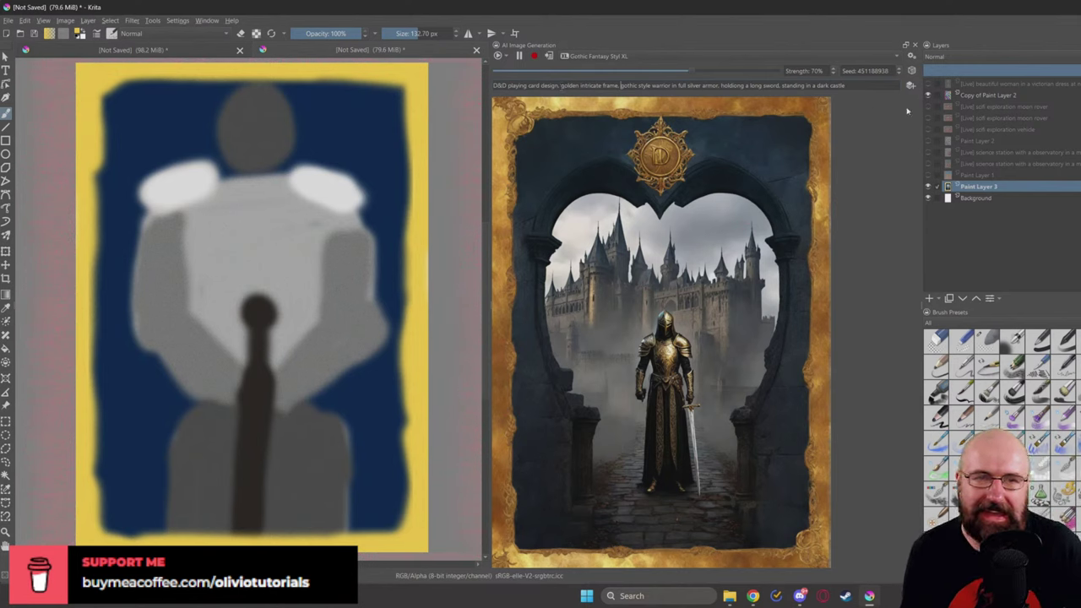
# Step: Remove 'golden intricate frame,' from the prompt and lower strength from 70% to 55%
pyautogui.click(899, 70)
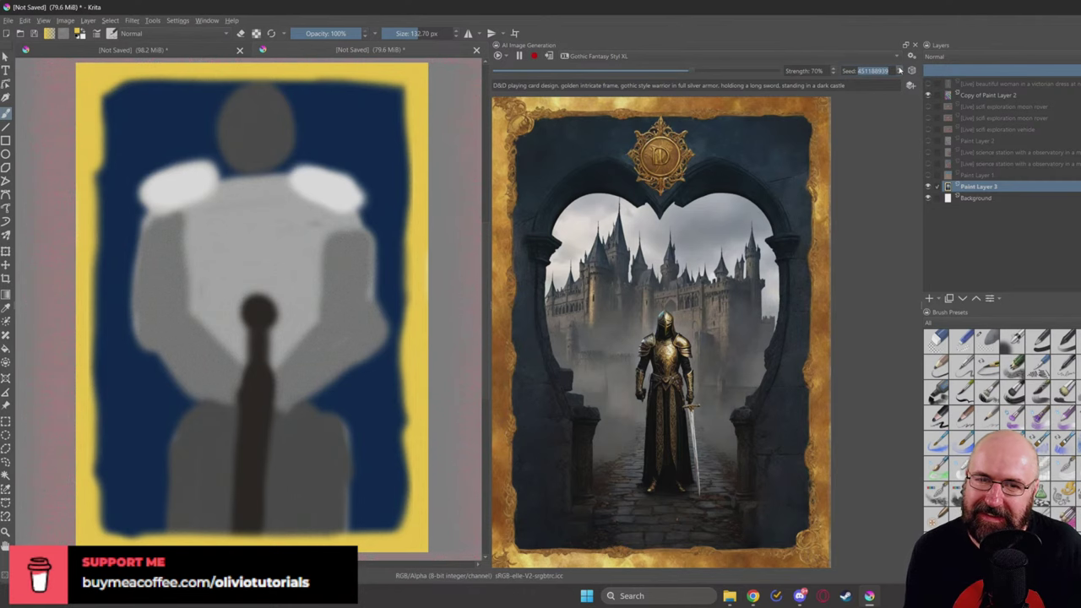
pyautogui.click(832, 75)
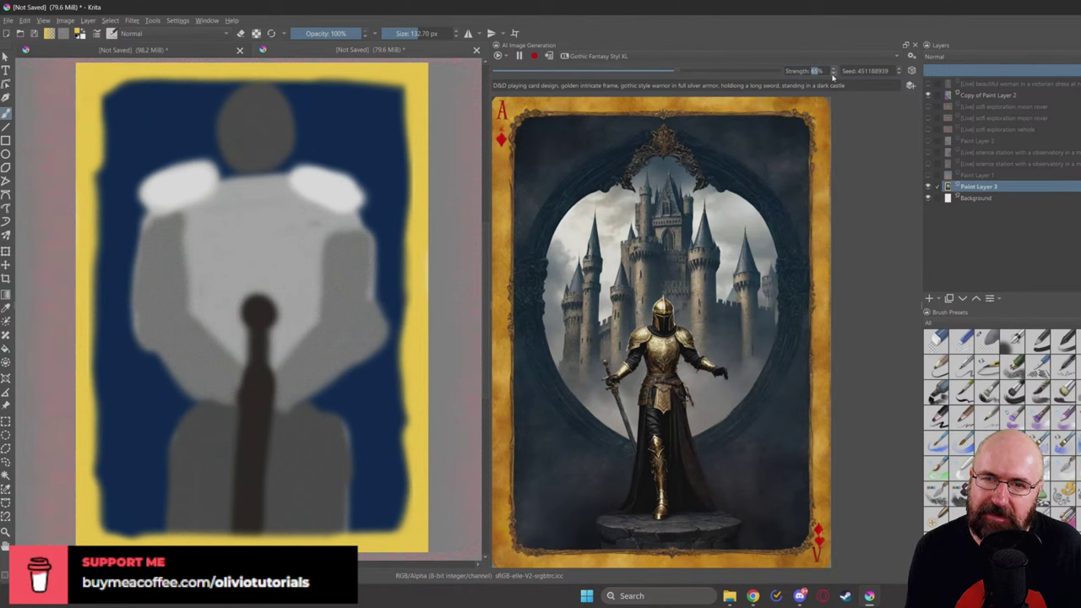
pyautogui.click(832, 75)
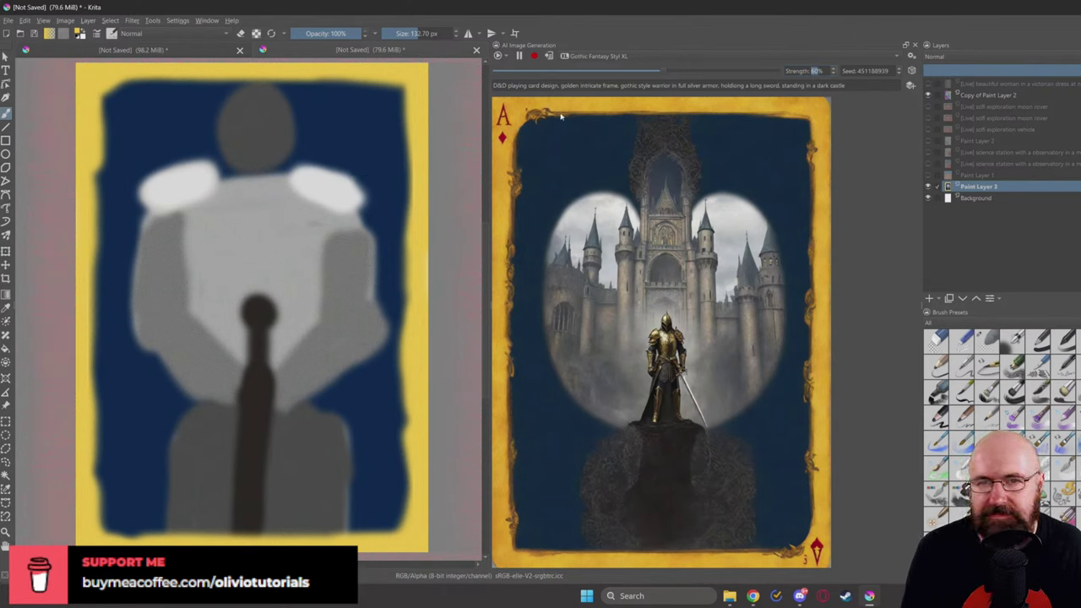
pyautogui.moveTo(620, 86); pyautogui.dragTo(561, 86)
pyautogui.press('BackSpace')
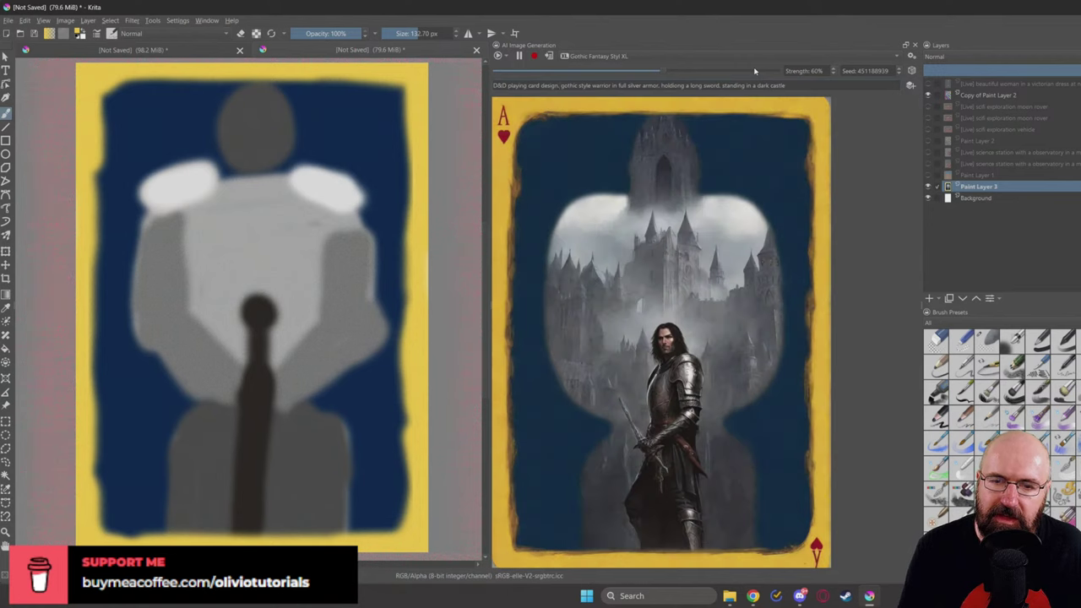
pyautogui.click(832, 75)
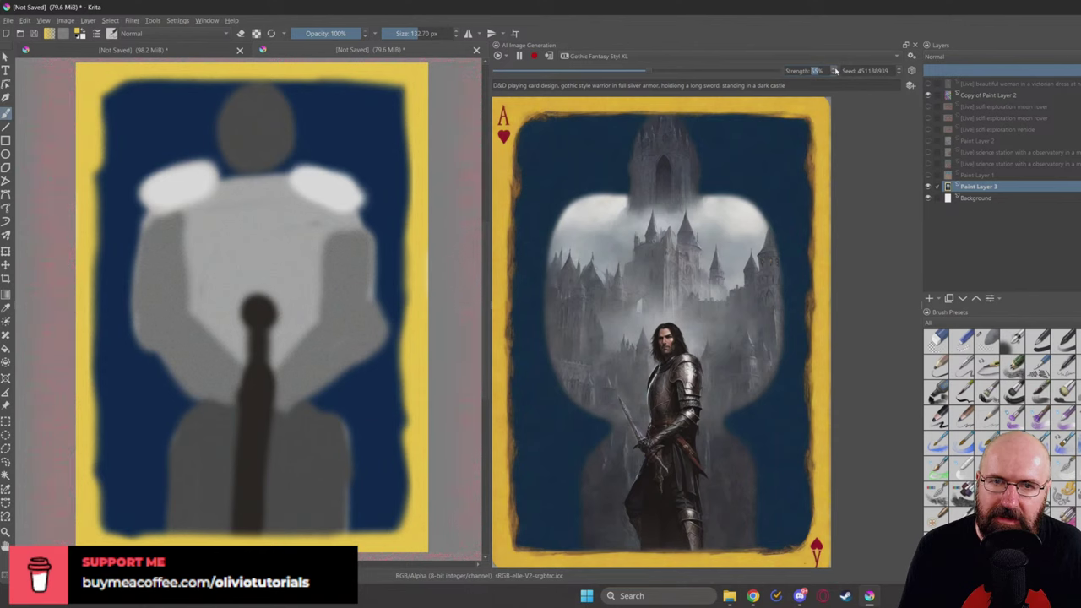
# Step: Return strength to 70%, try three new seeds, and apply the knight card as a layer
pyautogui.scroll(3, 834, 71)
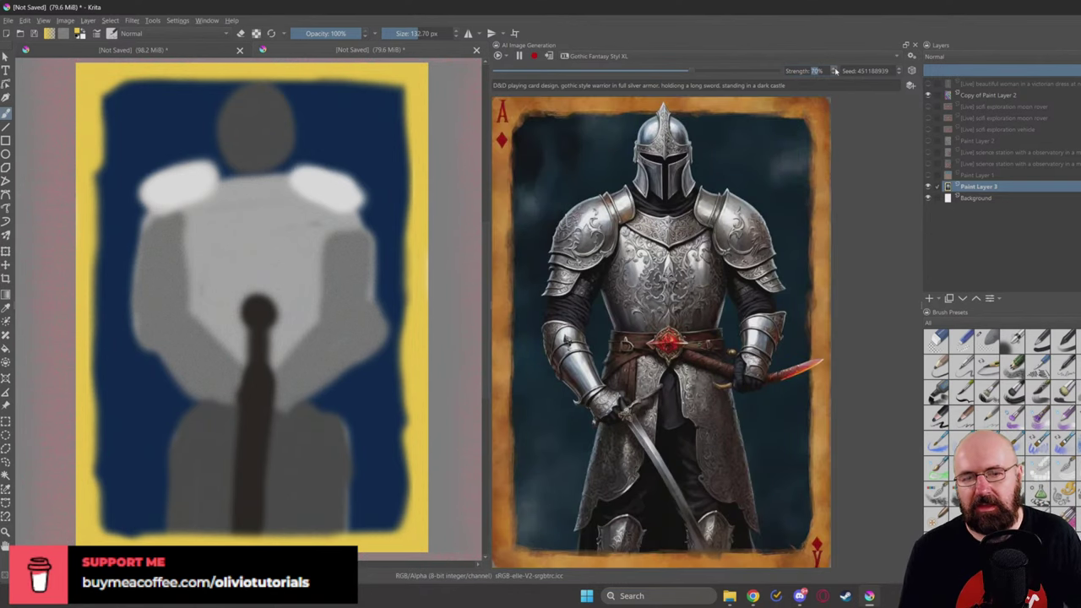
pyautogui.click(899, 69)
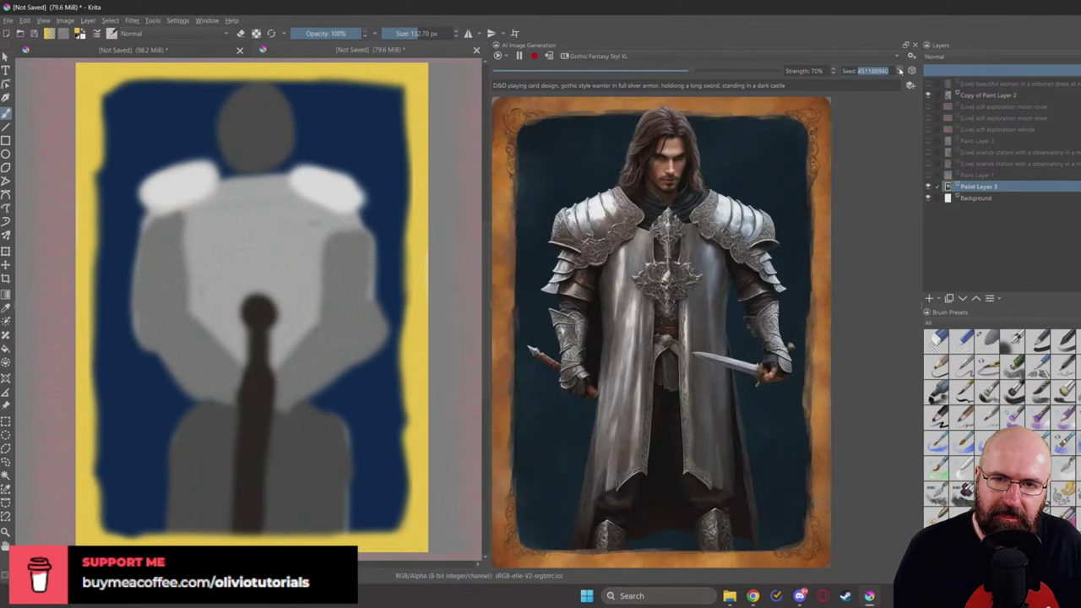
pyautogui.click(899, 69)
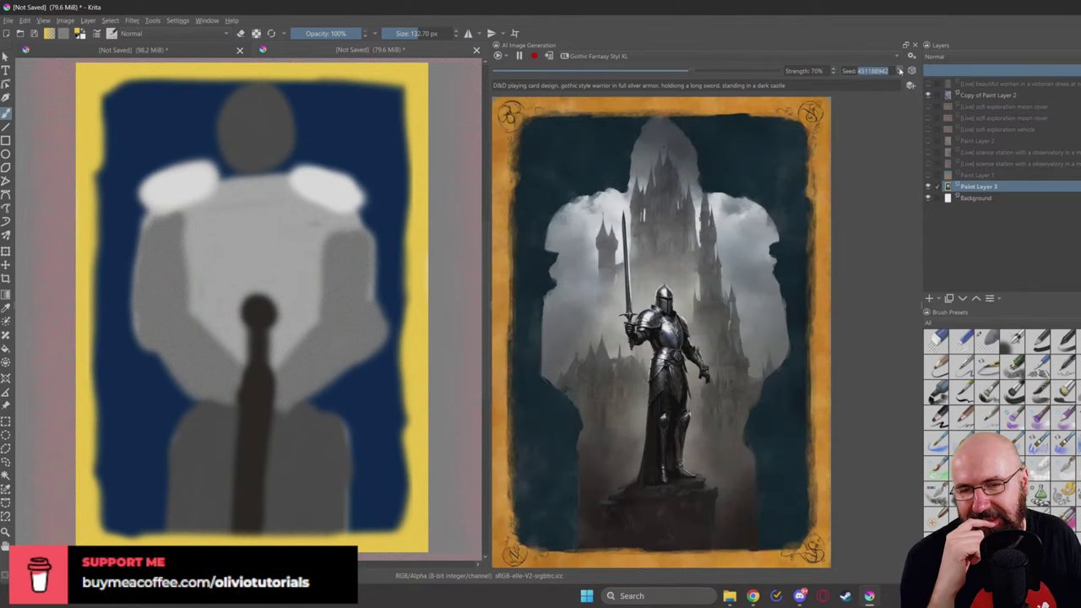
pyautogui.click(899, 71)
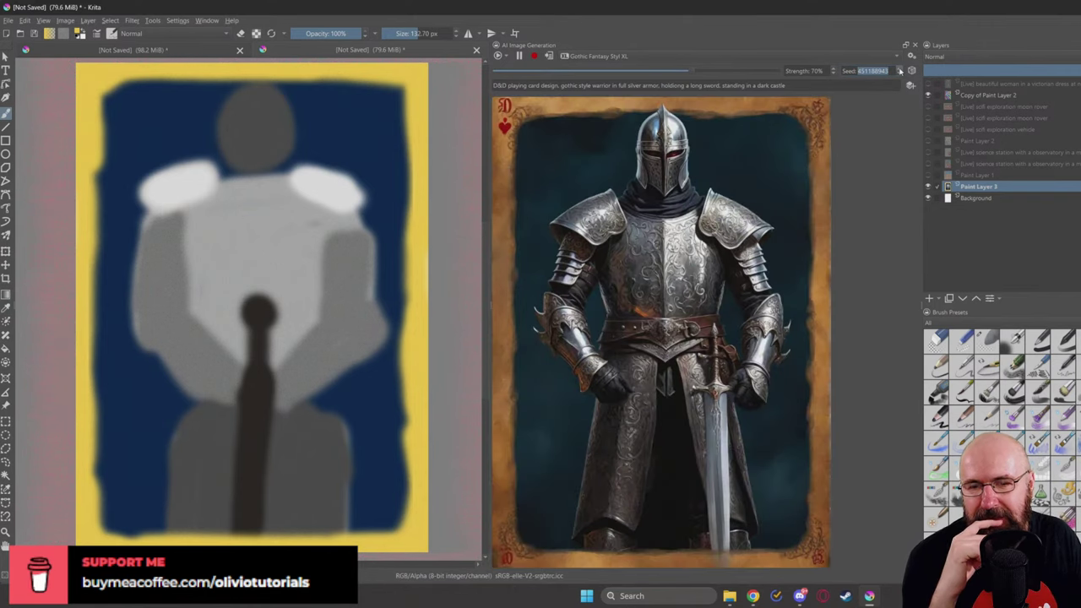
pyautogui.click(550, 55)
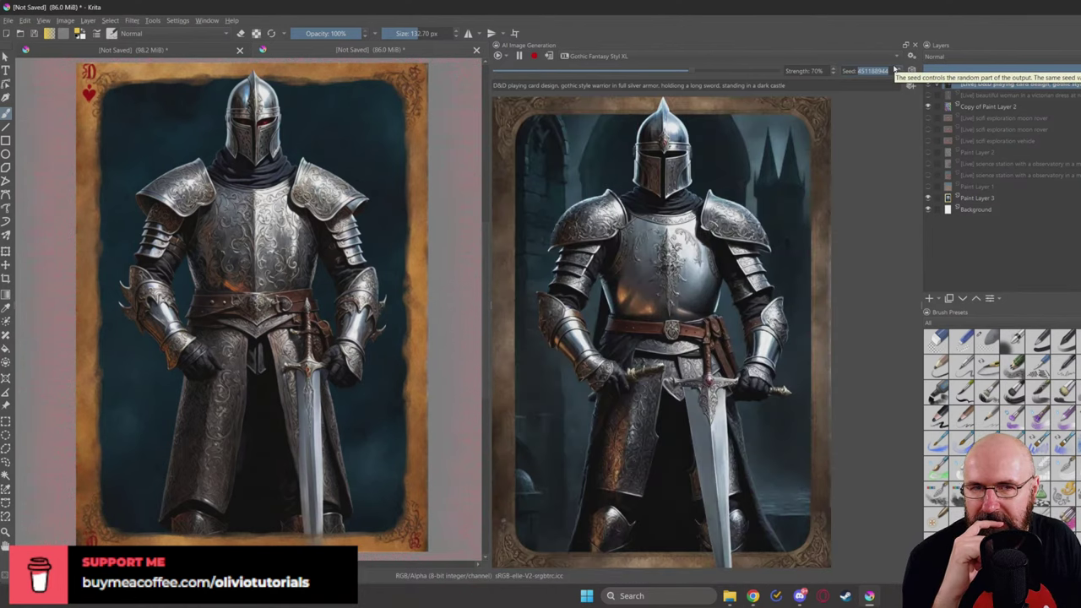
# Step: Apply the knight card, undo the extra layer, and hide the applied card layer
pyautogui.click(549, 56)
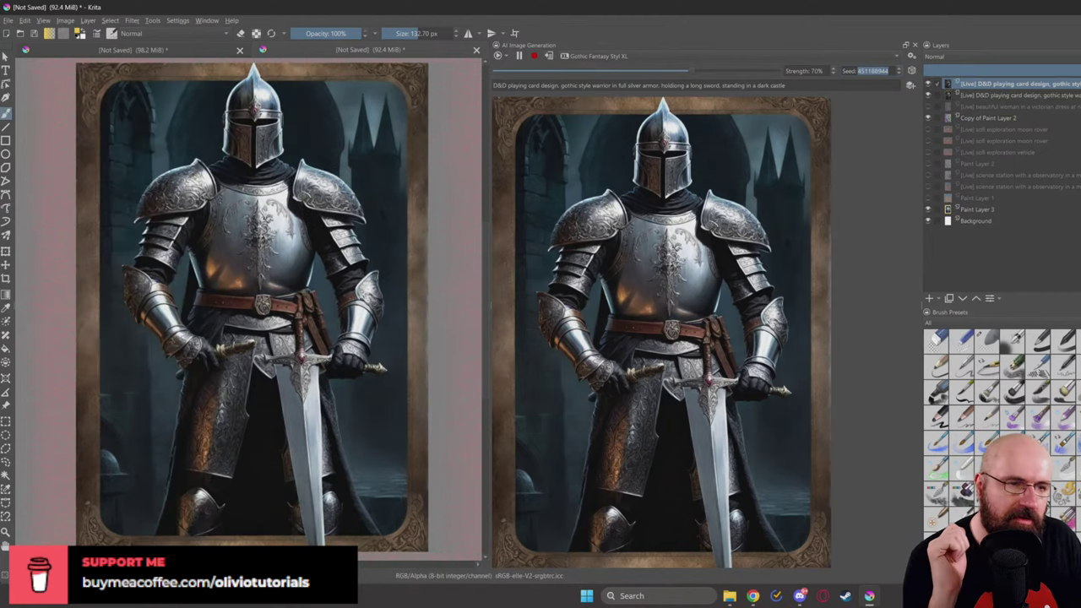
pyautogui.hotkey('ctrl', 'z')
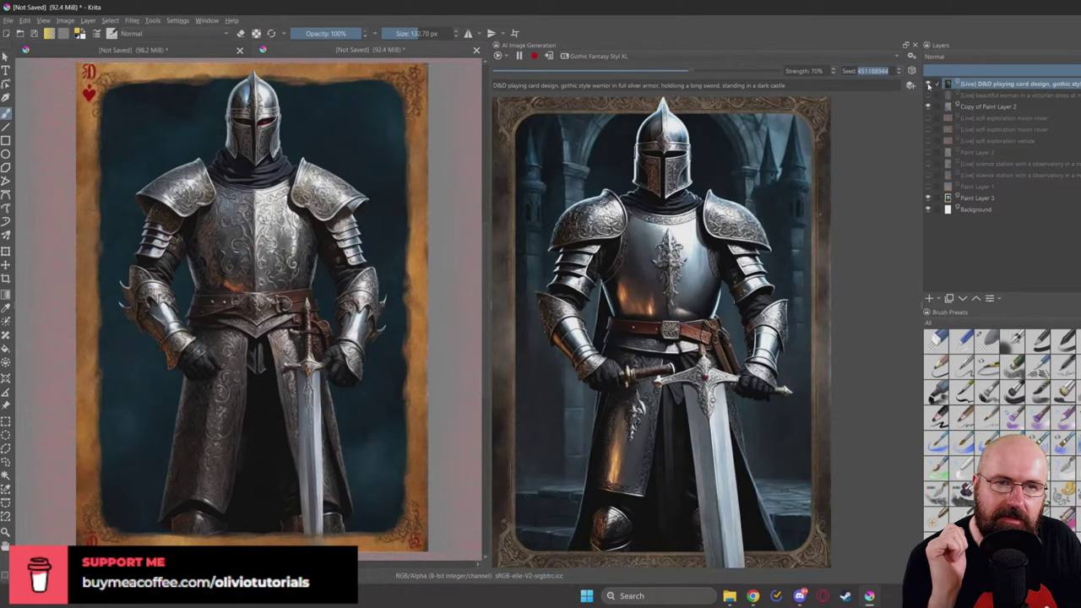
pyautogui.click(928, 85)
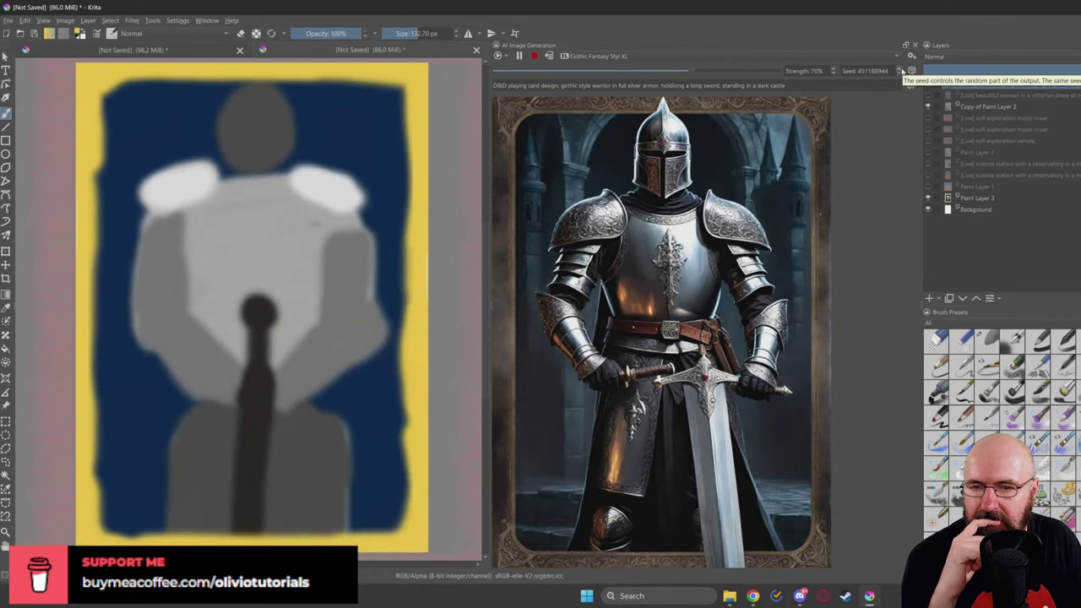
# Step: Make Paint Layer 3 active and step through new seeds for helmeted knight variations
pyautogui.click(900, 71)
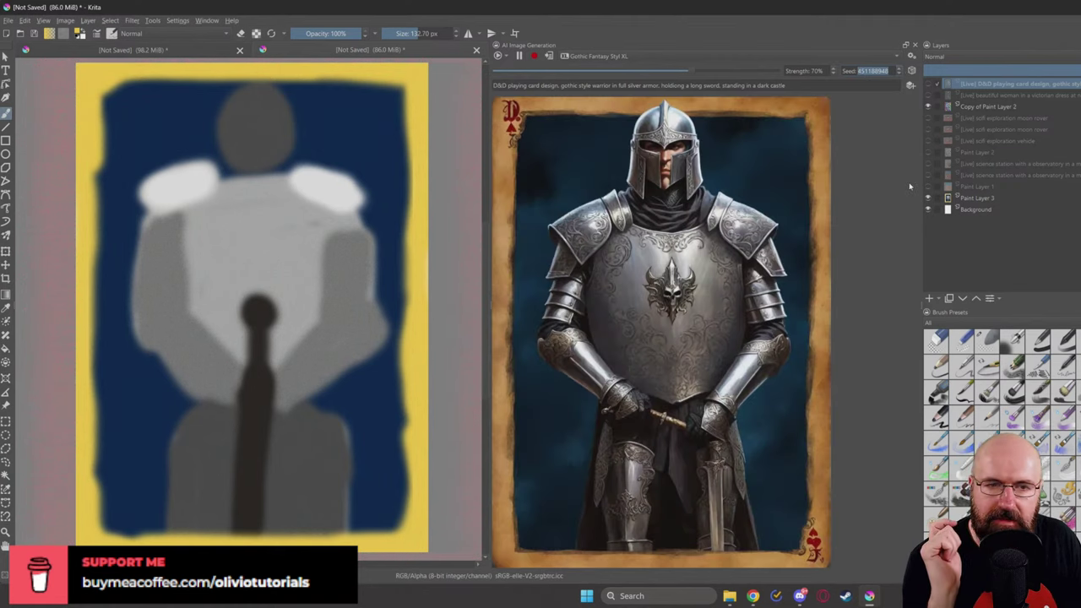
pyautogui.click(946, 201)
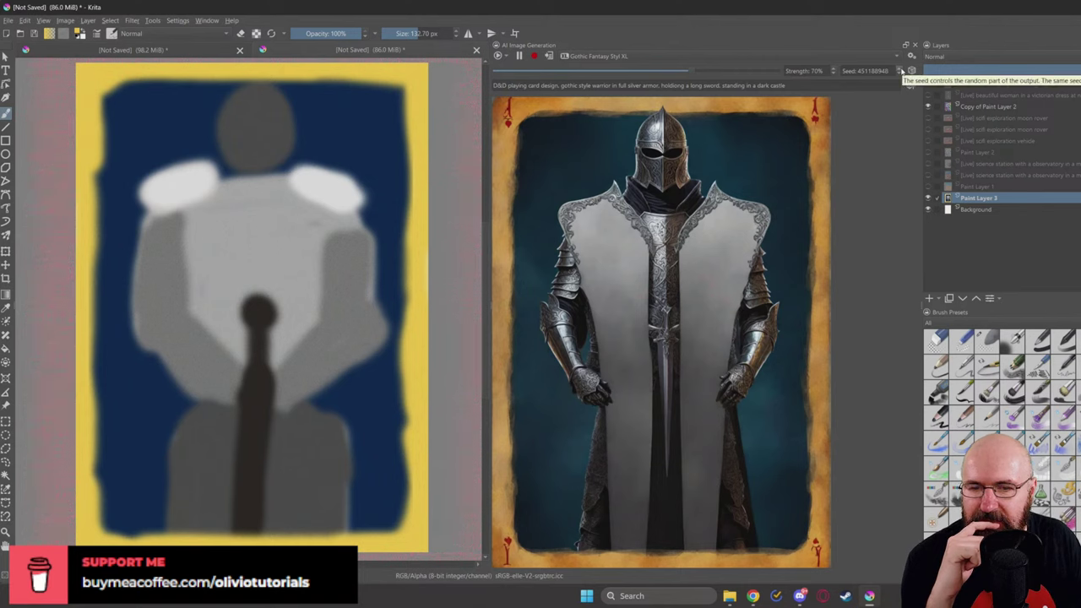
pyautogui.click(900, 69)
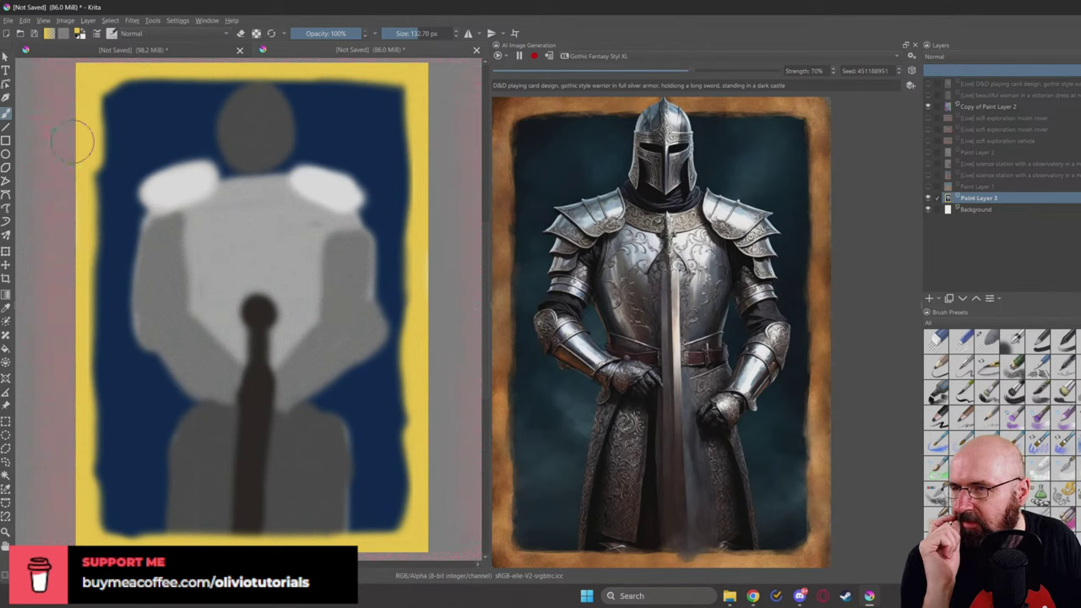
# Step: Paint blue over the yellow border, step the seed, and apply the helmeted knight as a new layer
pyautogui.rightClick(111, 148)
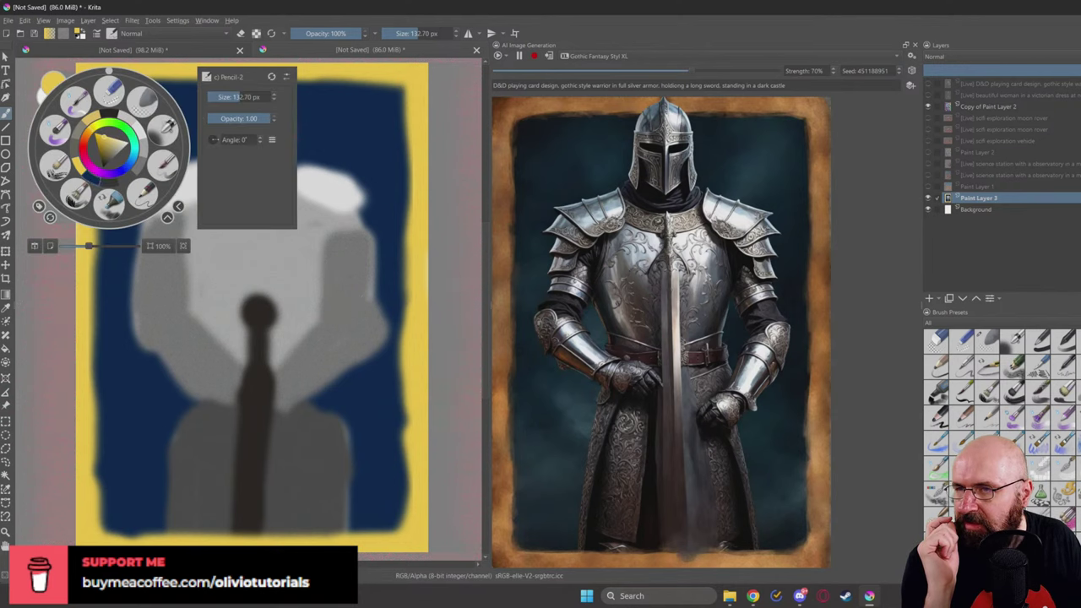
pyautogui.moveTo(97, 173)
pyautogui.mouseDown()
pyautogui.moveTo(81, 112)
pyautogui.moveTo(88, 148)
pyautogui.moveTo(88, 72)
pyautogui.moveTo(105, 72)
pyautogui.moveTo(80, 119)
pyautogui.moveTo(107, 142)
pyautogui.moveTo(87, 270)
pyautogui.moveTo(91, 186)
pyautogui.moveTo(77, 215)
pyautogui.moveTo(74, 384)
pyautogui.moveTo(84, 435)
pyautogui.moveTo(91, 417)
pyautogui.moveTo(94, 525)
pyautogui.moveTo(87, 494)
pyautogui.moveTo(101, 547)
pyautogui.moveTo(160, 545)
pyautogui.moveTo(120, 536)
pyautogui.moveTo(421, 537)
pyautogui.moveTo(392, 537)
pyautogui.moveTo(419, 458)
pyautogui.moveTo(415, 309)
pyautogui.moveTo(412, 423)
pyautogui.moveTo(411, 356)
pyautogui.moveTo(426, 328)
pyautogui.moveTo(413, 75)
pyautogui.moveTo(171, 71)
pyautogui.moveTo(208, 73)
pyautogui.mouseUp()
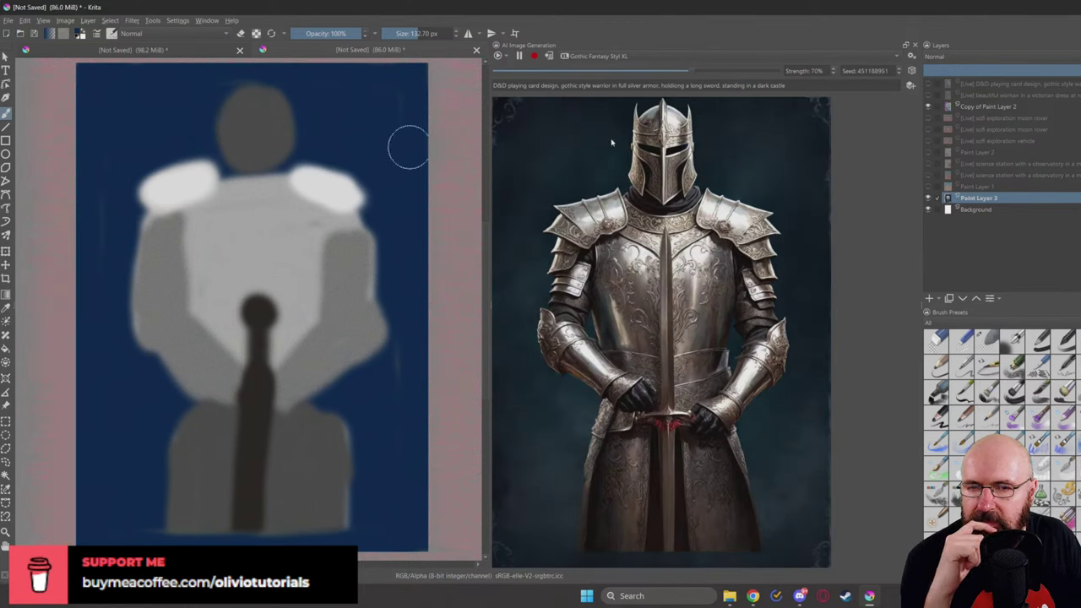
pyautogui.click(898, 71)
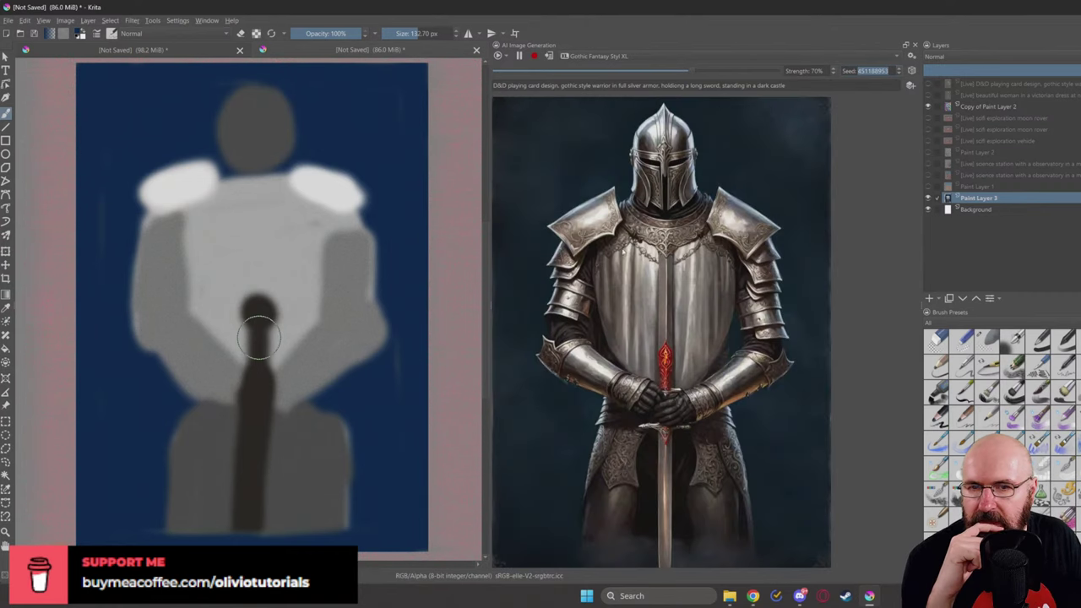
pyautogui.click(549, 55)
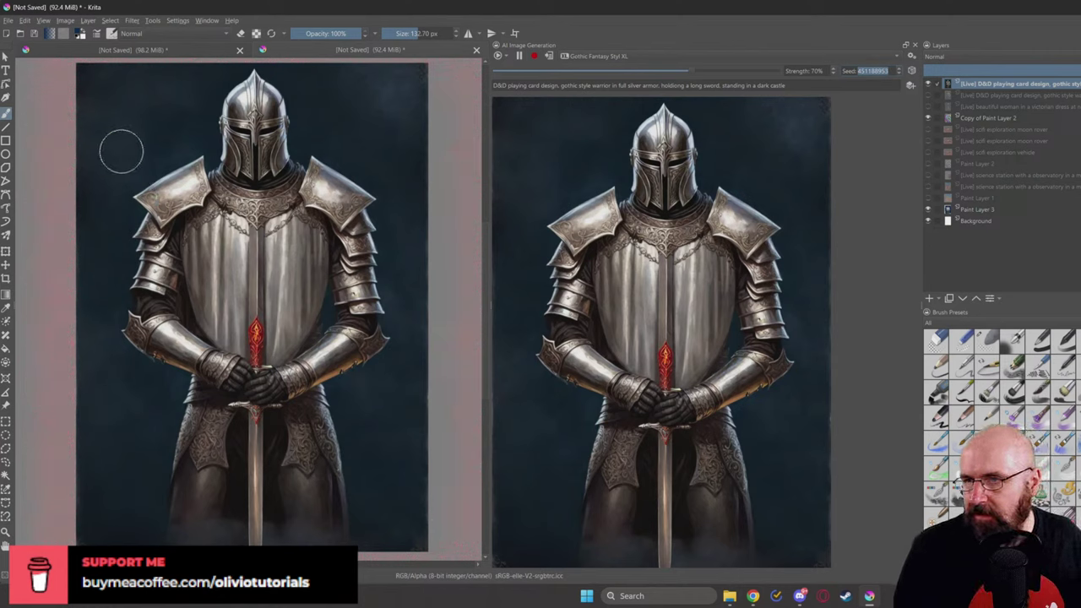
# Step: Switch to yellow, step the seed, and apply the red-crested knight variation as a new layer
pyautogui.rightClick(121, 151)
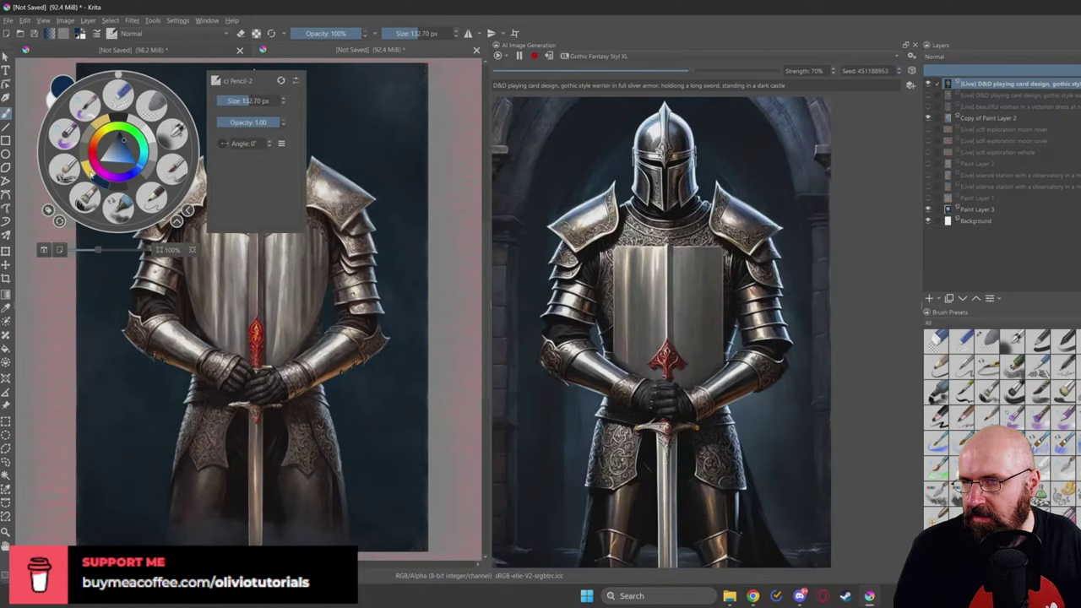
pyautogui.click(88, 166)
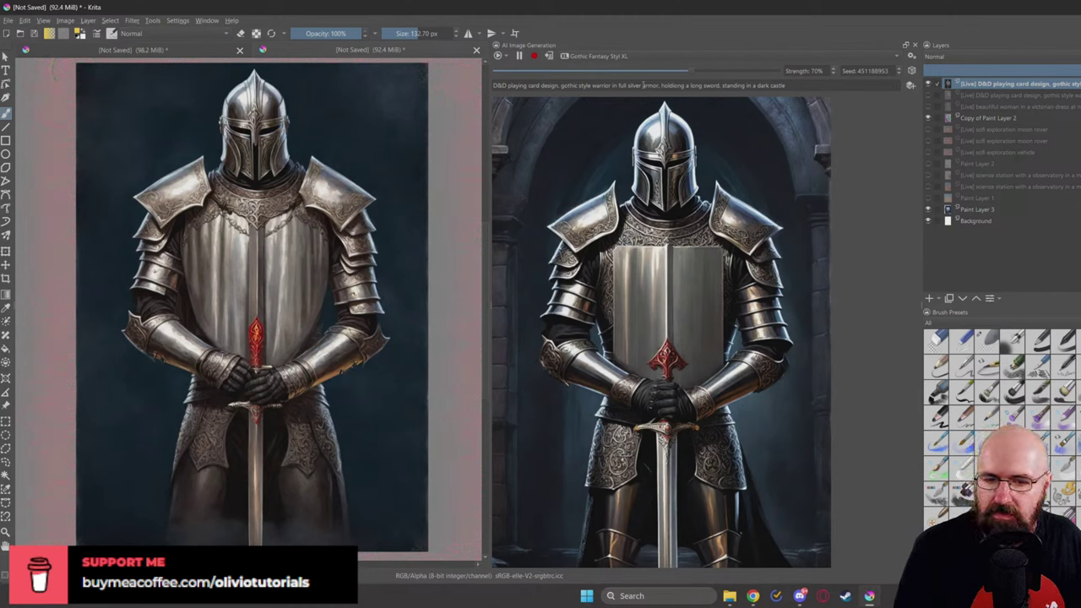
pyautogui.click(898, 69)
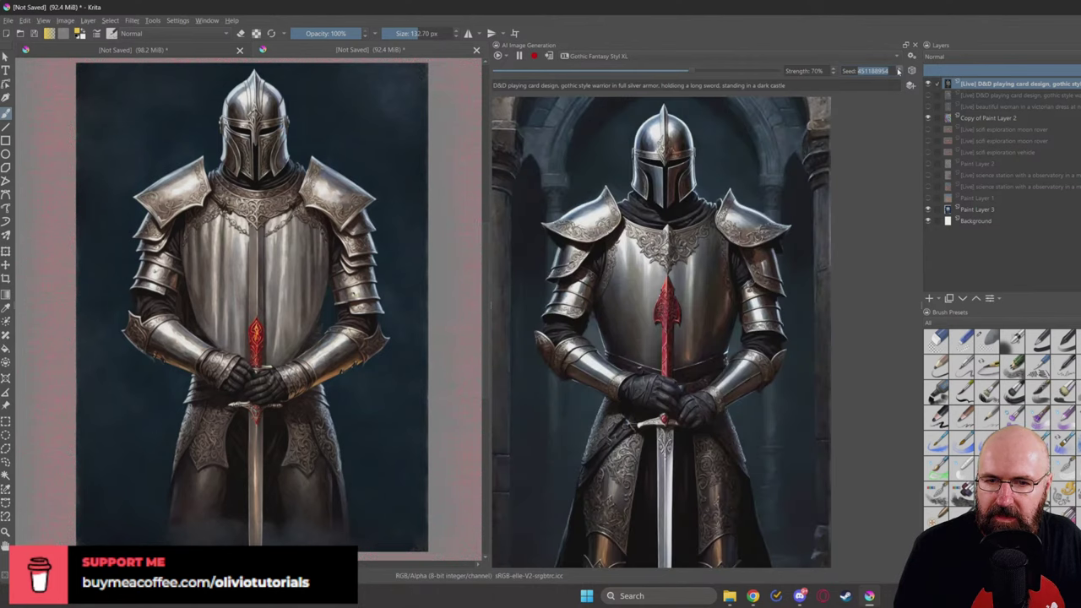
pyautogui.click(548, 55)
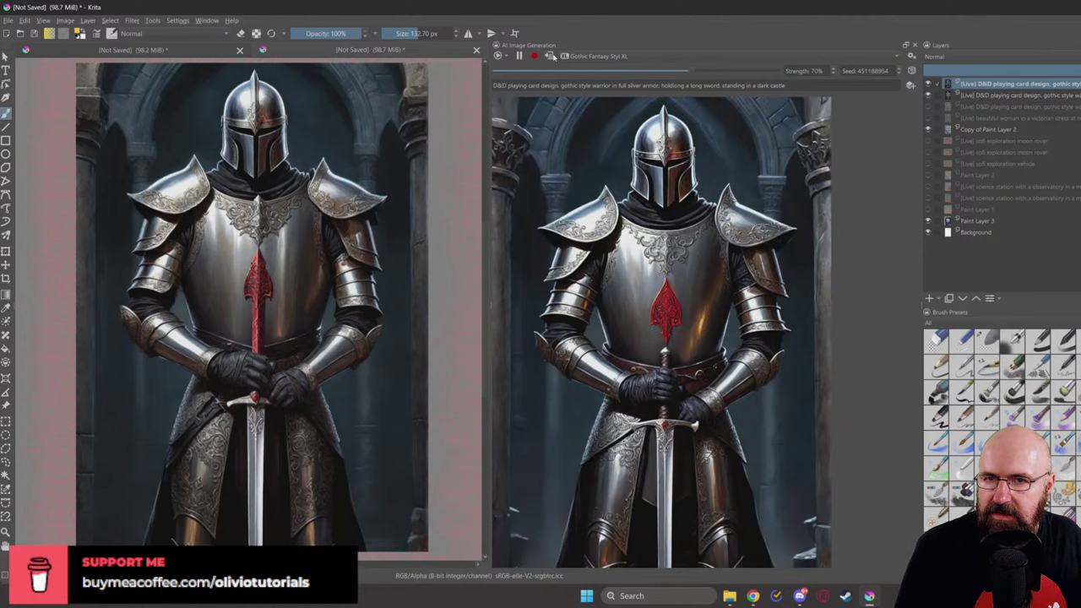
pyautogui.click(550, 56)
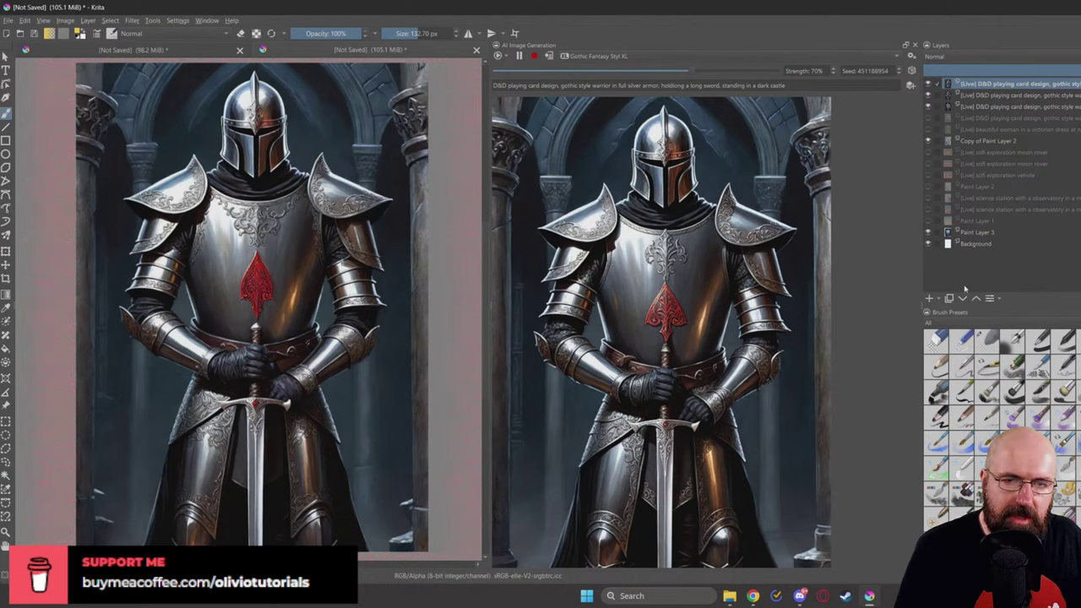
# Step: Add Paint Layer 4, brush a yellow border around the card, and draw a rectangle over the knight
pyautogui.click(931, 299)
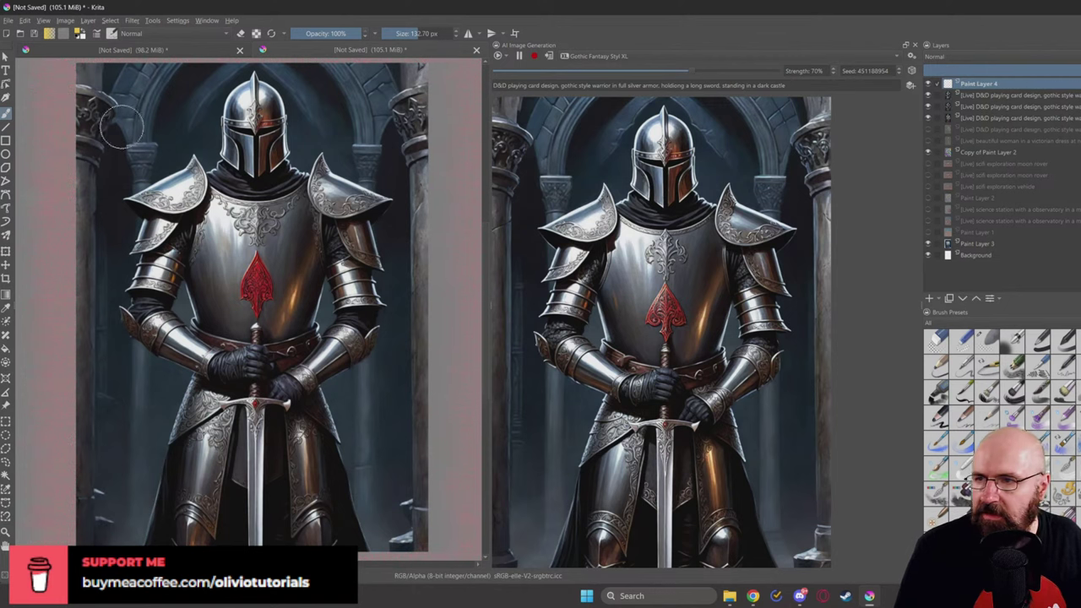
pyautogui.moveTo(88, 66)
pyautogui.mouseDown()
pyautogui.moveTo(88, 536)
pyautogui.moveTo(104, 507)
pyautogui.moveTo(96, 434)
pyautogui.moveTo(128, 533)
pyautogui.moveTo(190, 541)
pyautogui.moveTo(397, 515)
pyautogui.moveTo(403, 394)
pyautogui.moveTo(411, 518)
pyautogui.moveTo(405, 507)
pyautogui.moveTo(417, 532)
pyautogui.moveTo(414, 144)
pyautogui.moveTo(397, 72)
pyautogui.moveTo(418, 156)
pyautogui.moveTo(406, 77)
pyautogui.moveTo(135, 73)
pyautogui.moveTo(412, 80)
pyautogui.moveTo(423, 232)
pyautogui.moveTo(439, 139)
pyautogui.mouseUp()
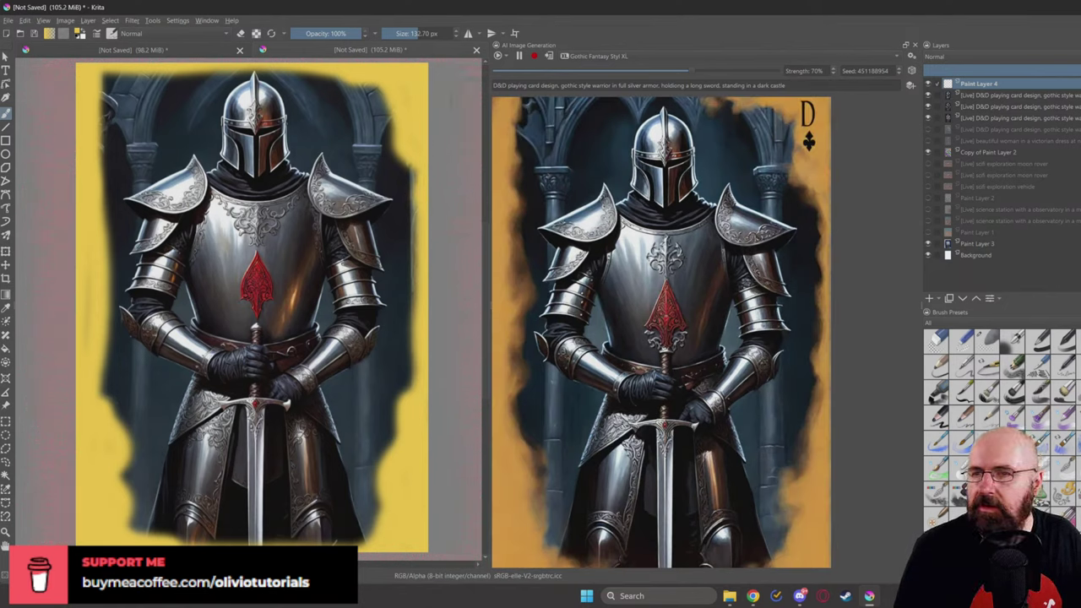
pyautogui.moveTo(112, 81); pyautogui.dragTo(150, 79)
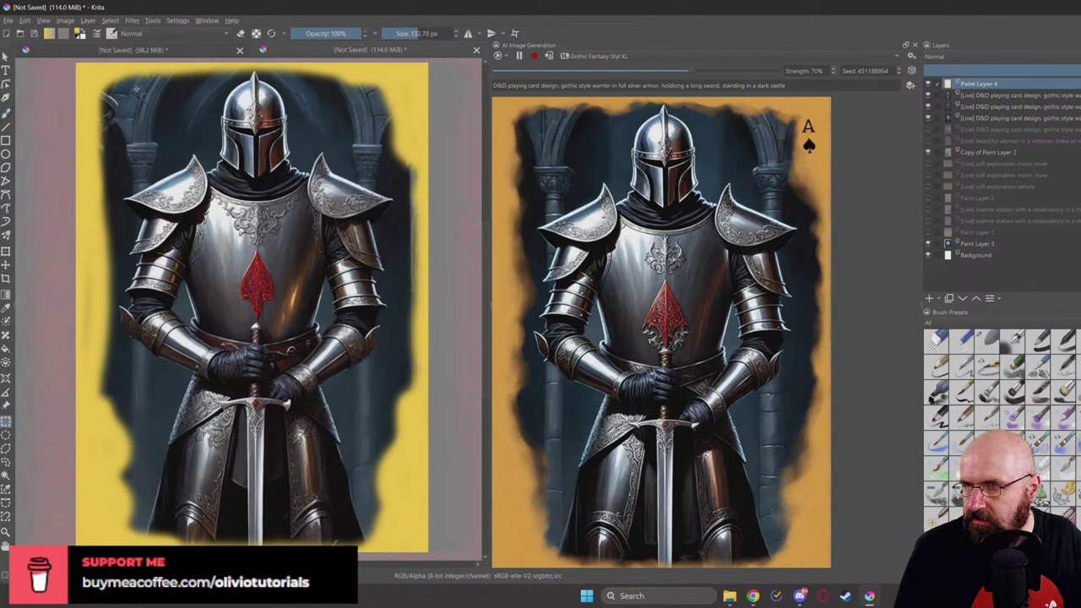
pyautogui.moveTo(133, 82); pyautogui.dragTo(157, 90)
pyautogui.click(351, 508)
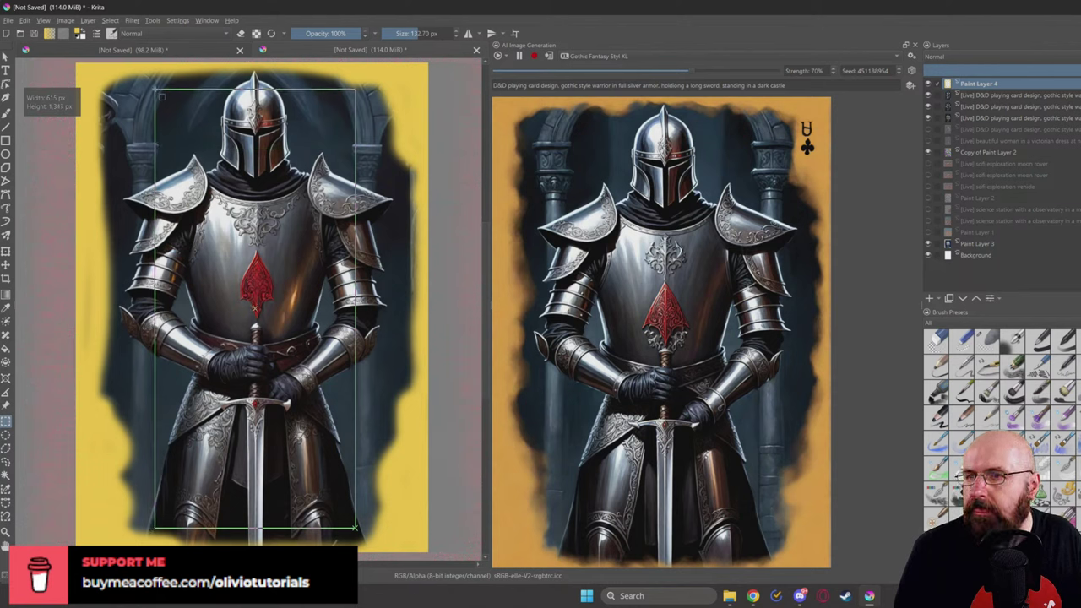
# Step: Invert the selection so only the card edges regenerate, and try a new seed
pyautogui.click(110, 21)
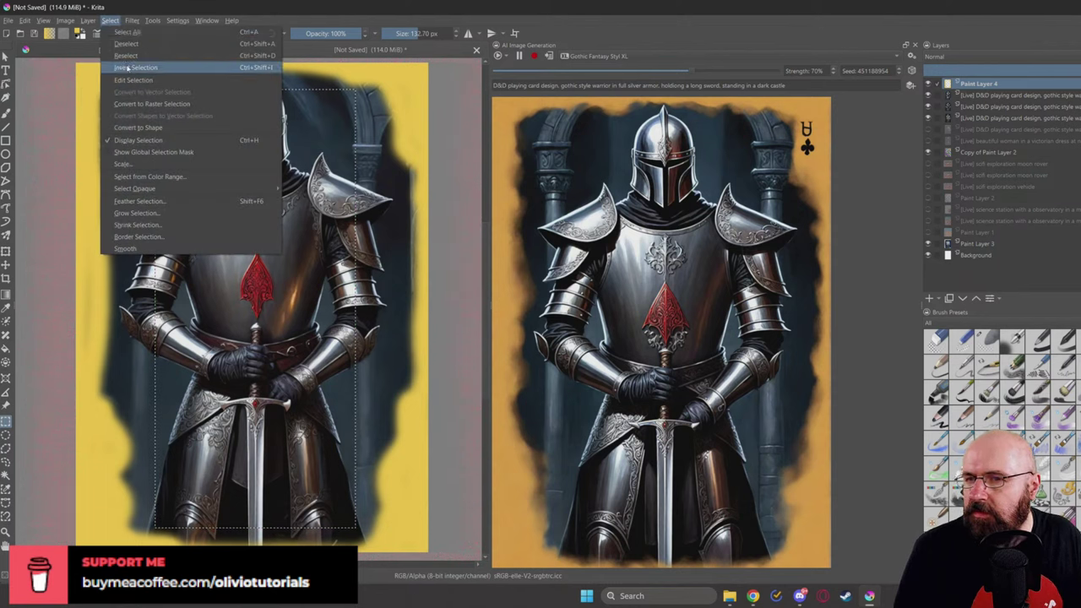
pyautogui.click(131, 67)
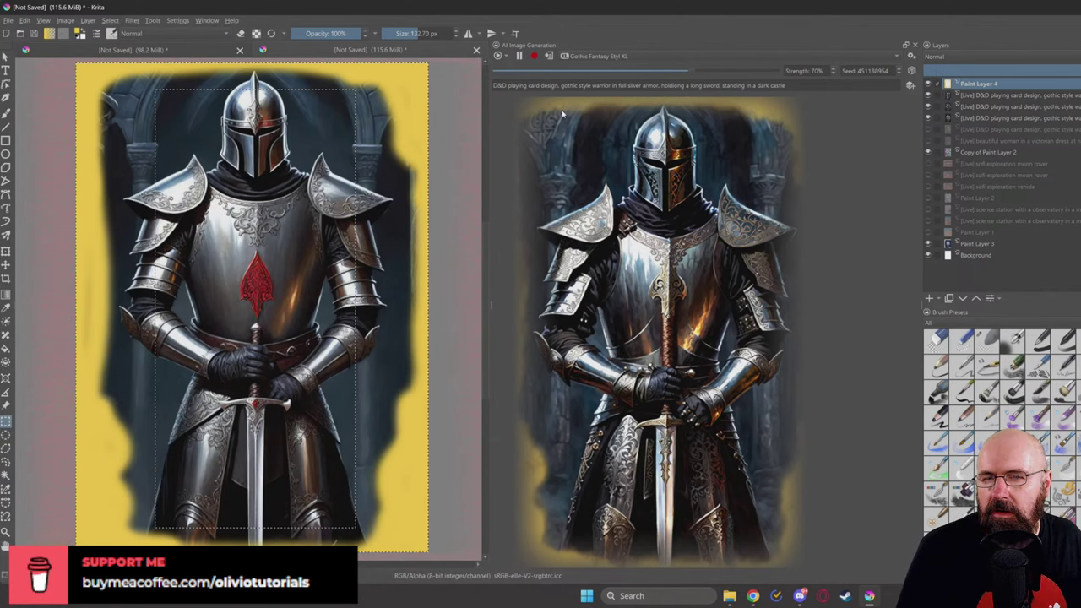
pyautogui.click(899, 74)
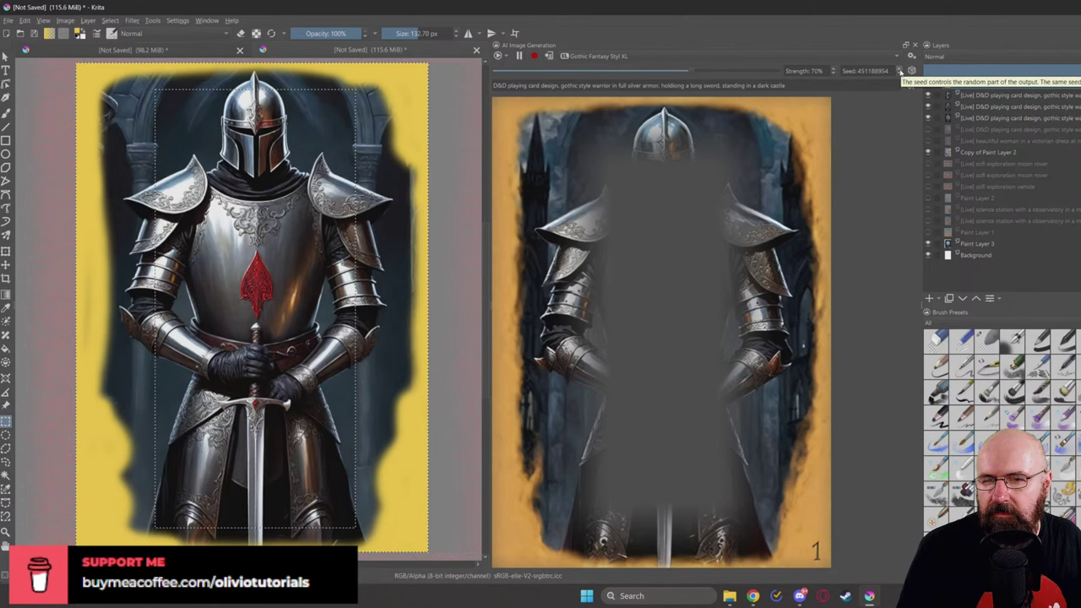
# Step: Try another seed and replace the prompt with 'D&D golden playing card border, intricate details'
pyautogui.click(899, 73)
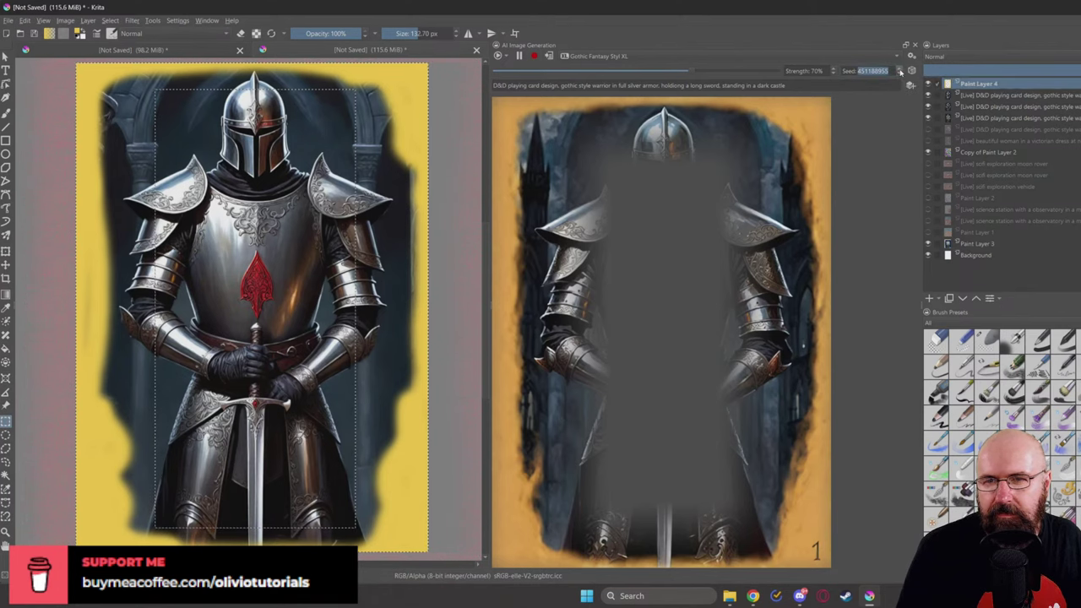
pyautogui.tripleClick(536, 88)
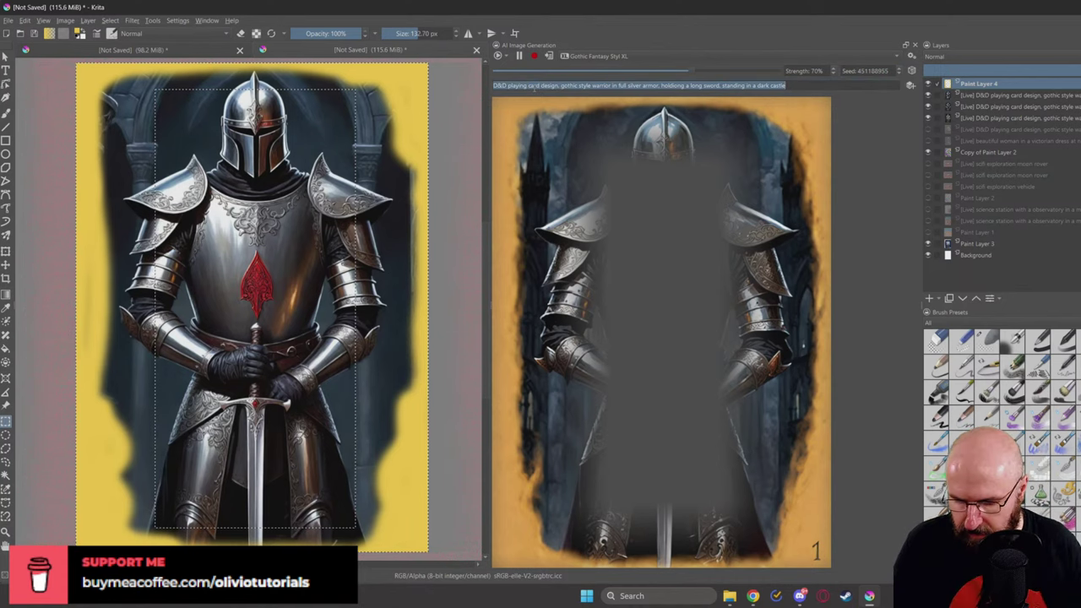
pyautogui.write('D&D')
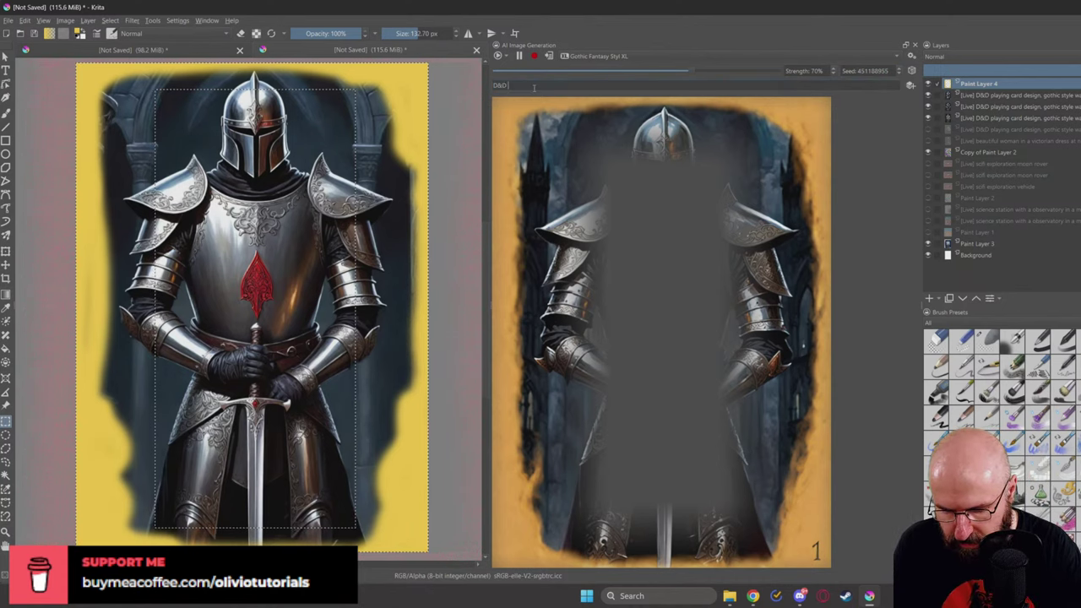
pyautogui.write(' golden')
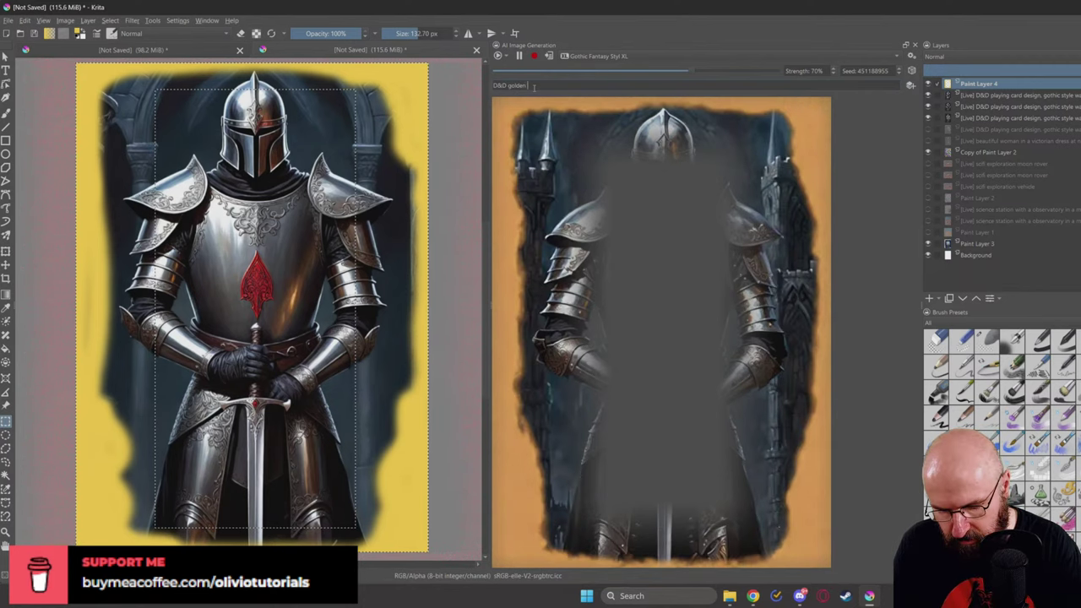
pyautogui.write(' playing card')
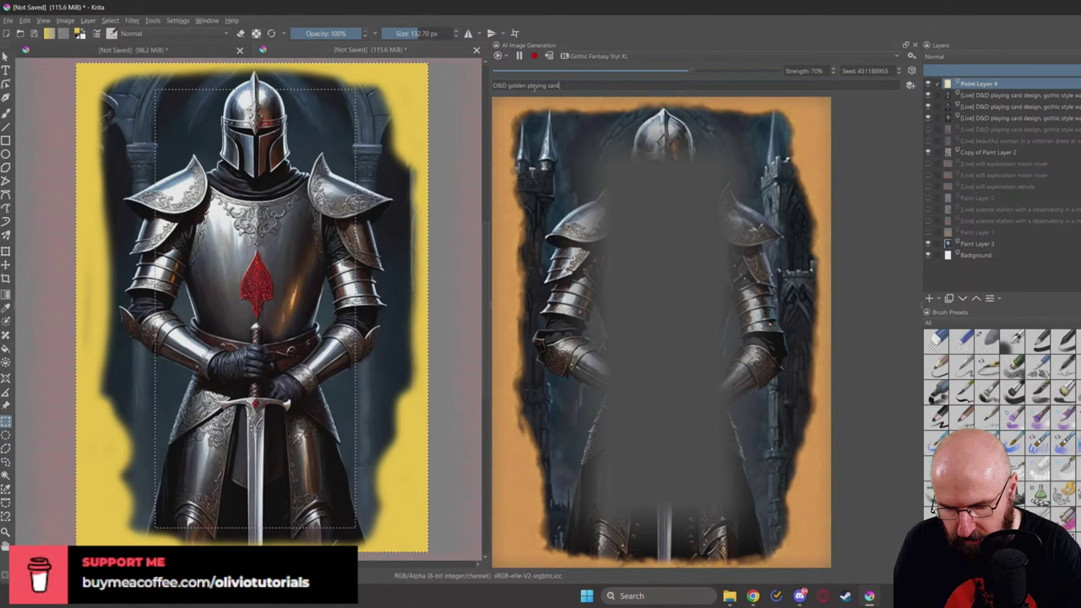
pyautogui.write(' border, intri')
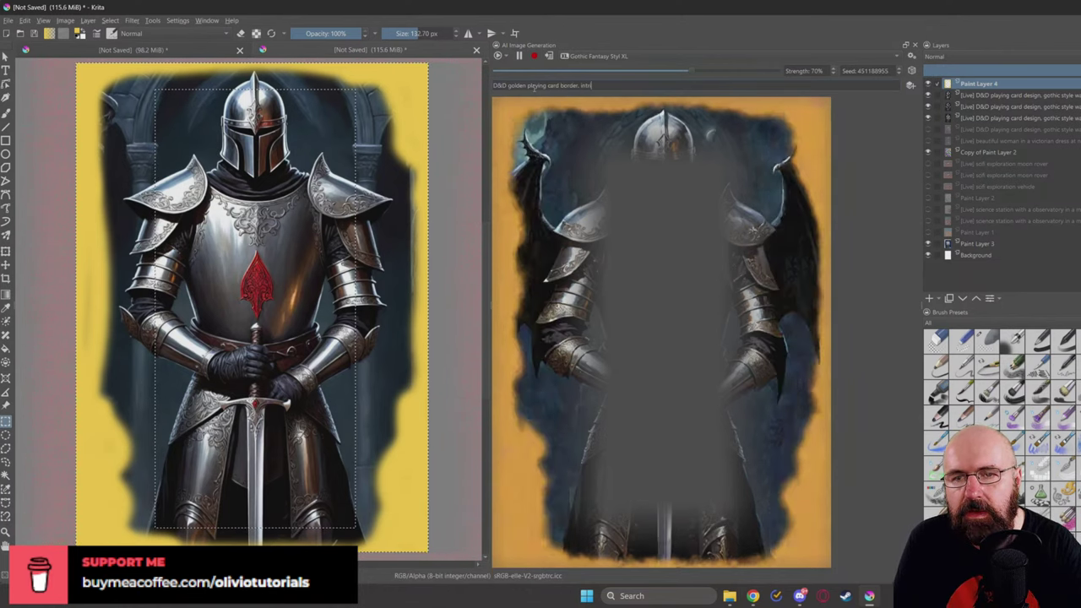
pyautogui.write('cate details')
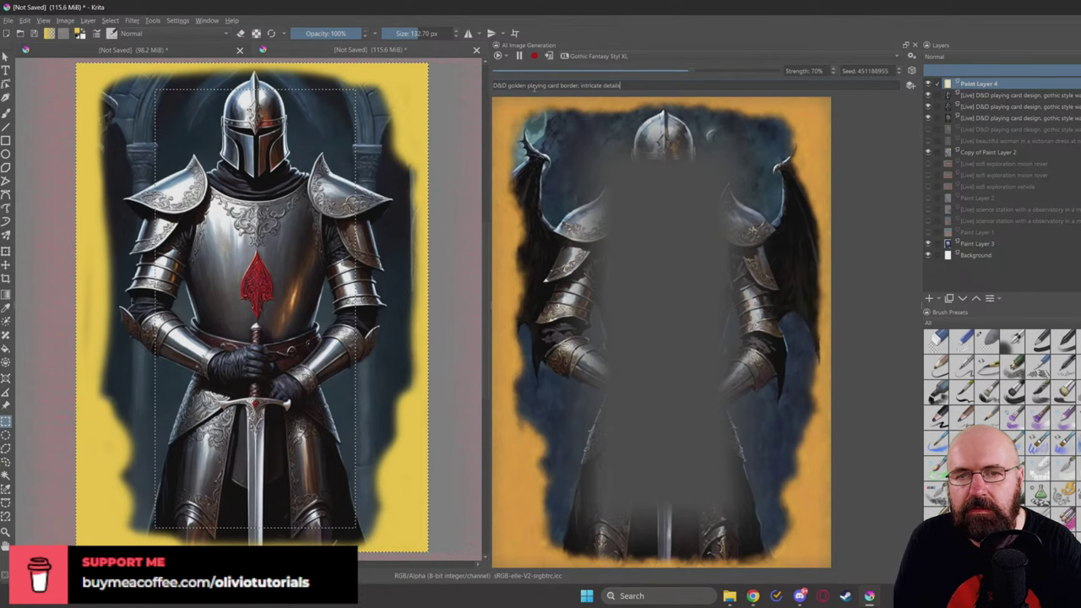
# Step: Raise generation strength to 100% and step the seed for a new gold border variation
pyautogui.click(708, 72)
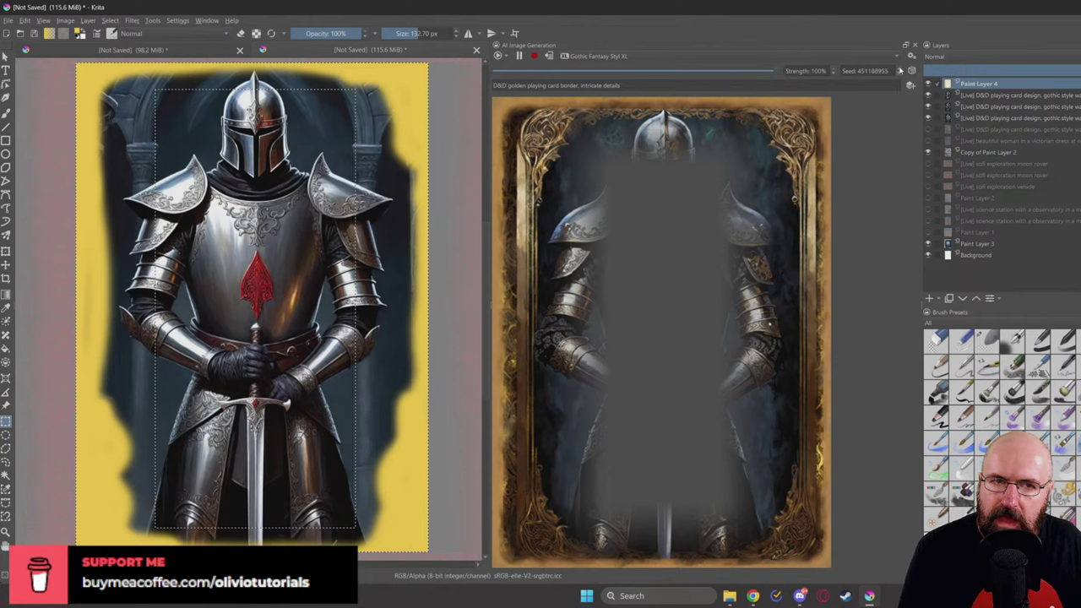
pyautogui.click(900, 70)
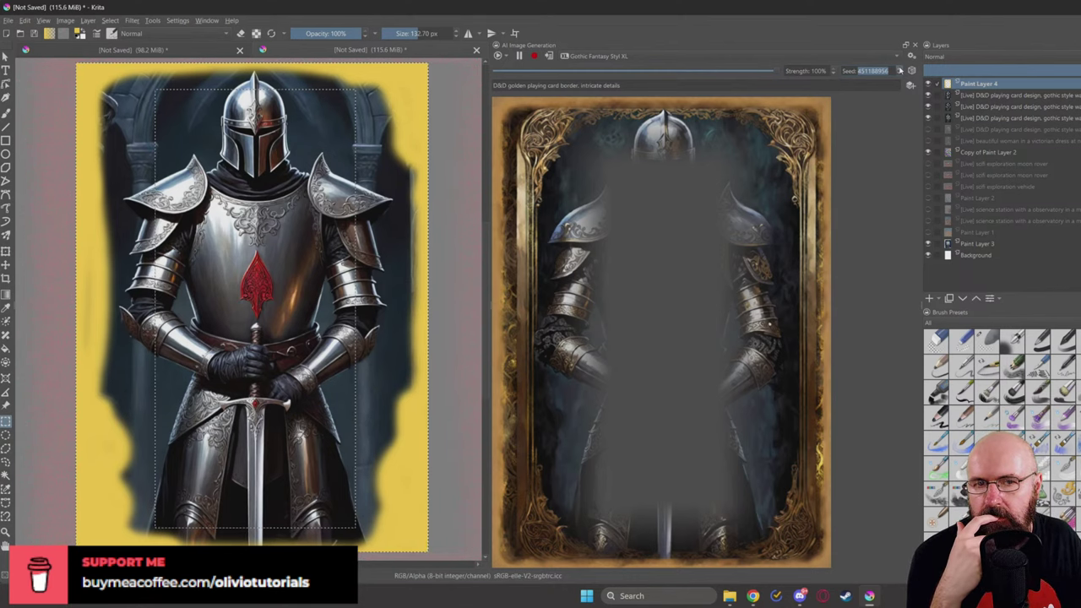
pyautogui.press('Up')
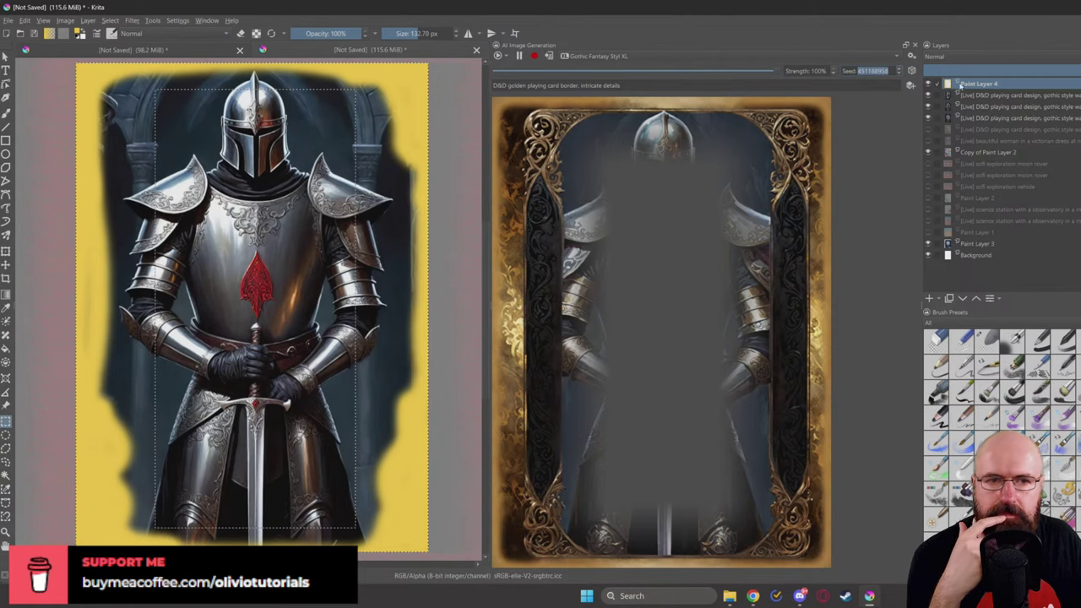
# Step: Hide Paint Layer 4 and select a thinner card-edge band by inverting a larger rectangle
pyautogui.click(928, 83)
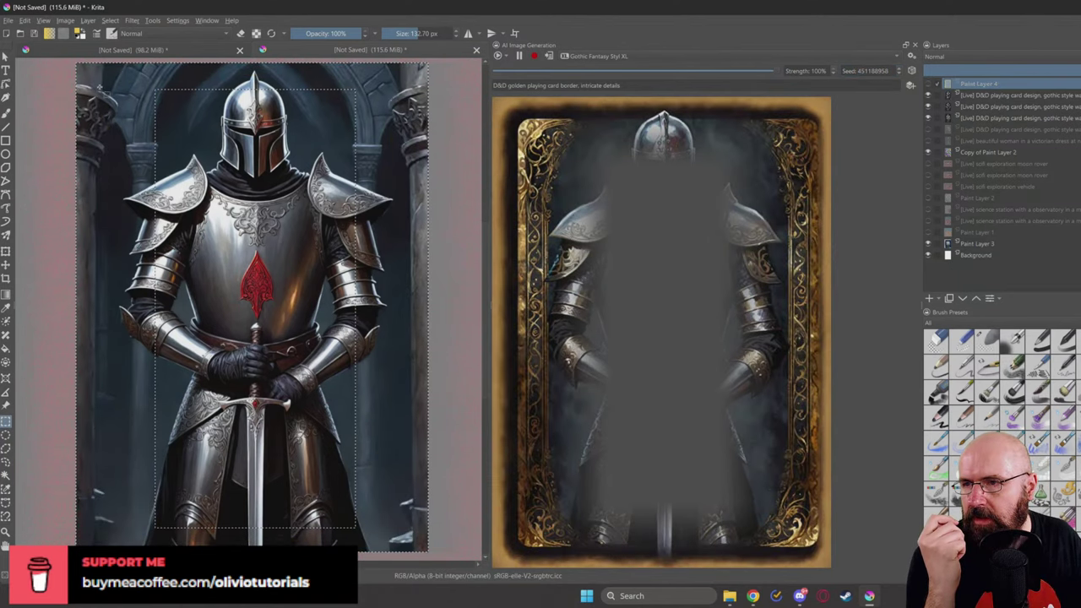
pyautogui.moveTo(286, 288); pyautogui.dragTo(399, 536)
pyautogui.click(110, 21)
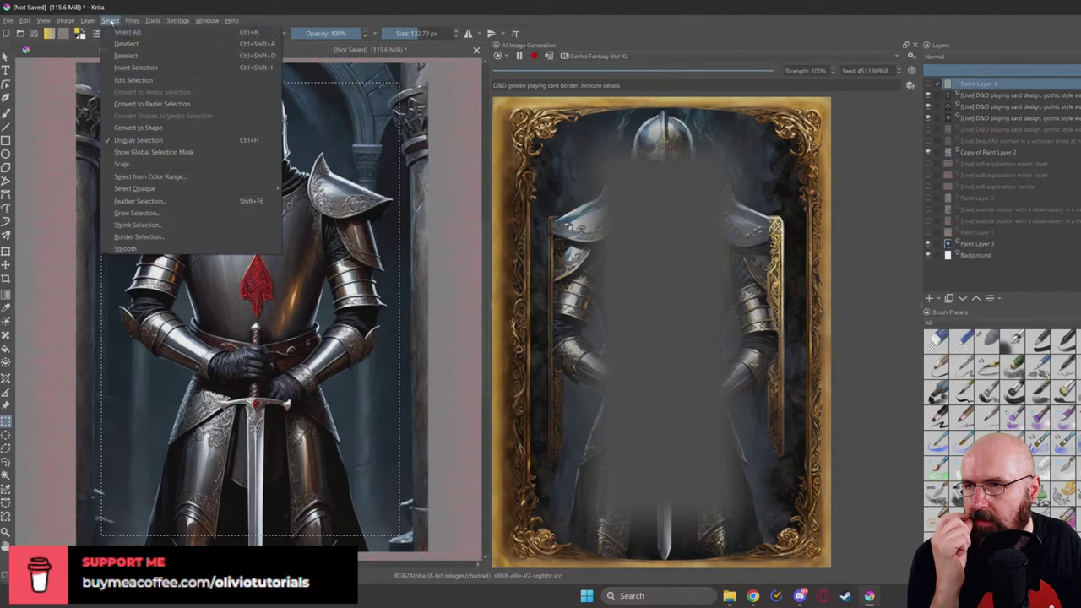
pyautogui.click(128, 67)
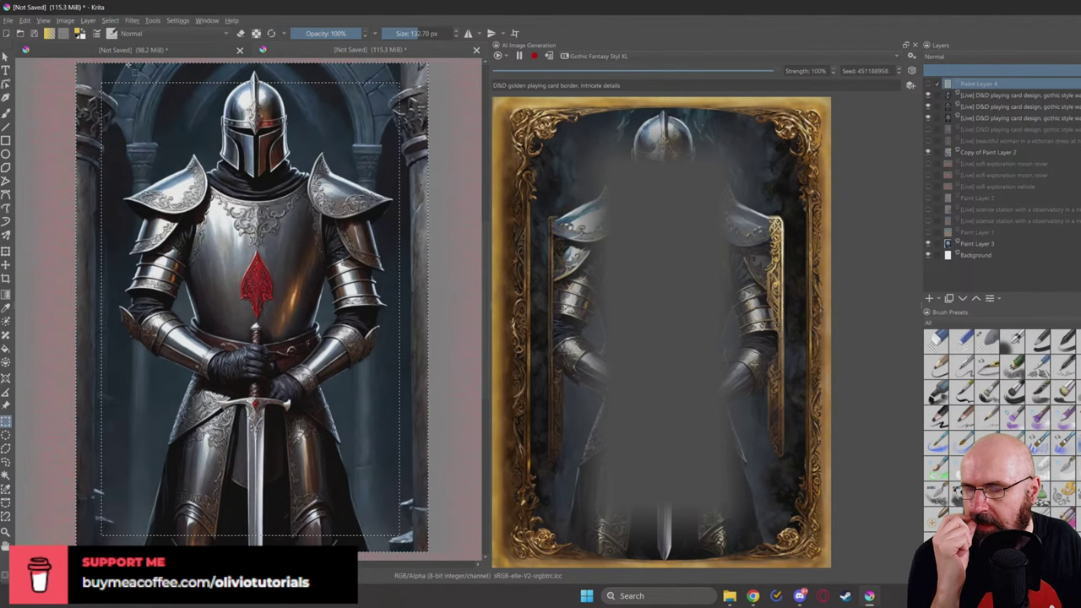
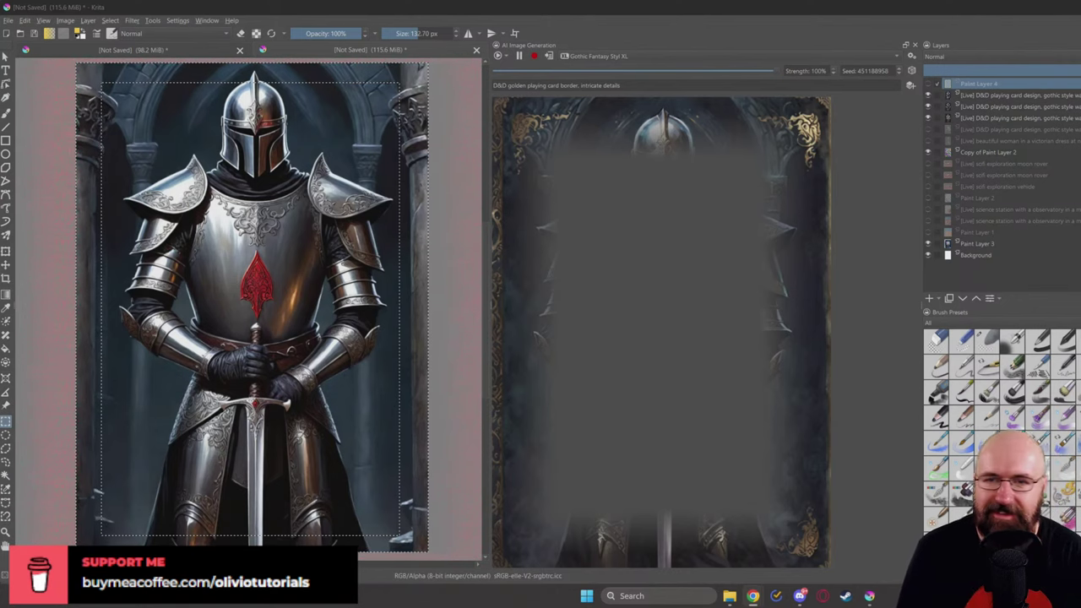
# Step: Step the seed to 451188961 and add the new golden card-border result as a layer
pyautogui.doubleClick(897, 71)
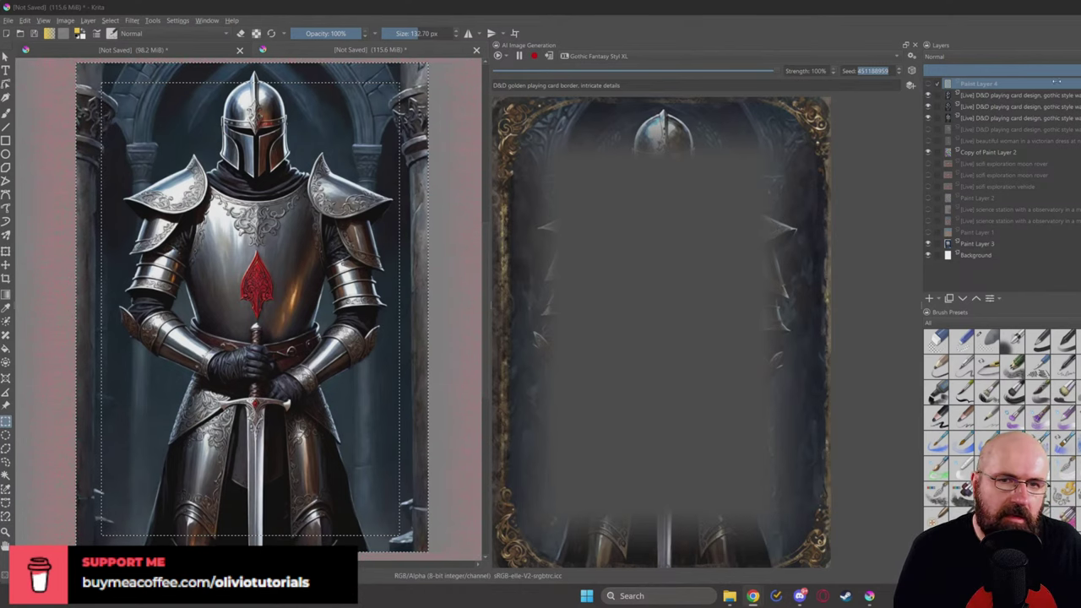
pyautogui.click(900, 68)
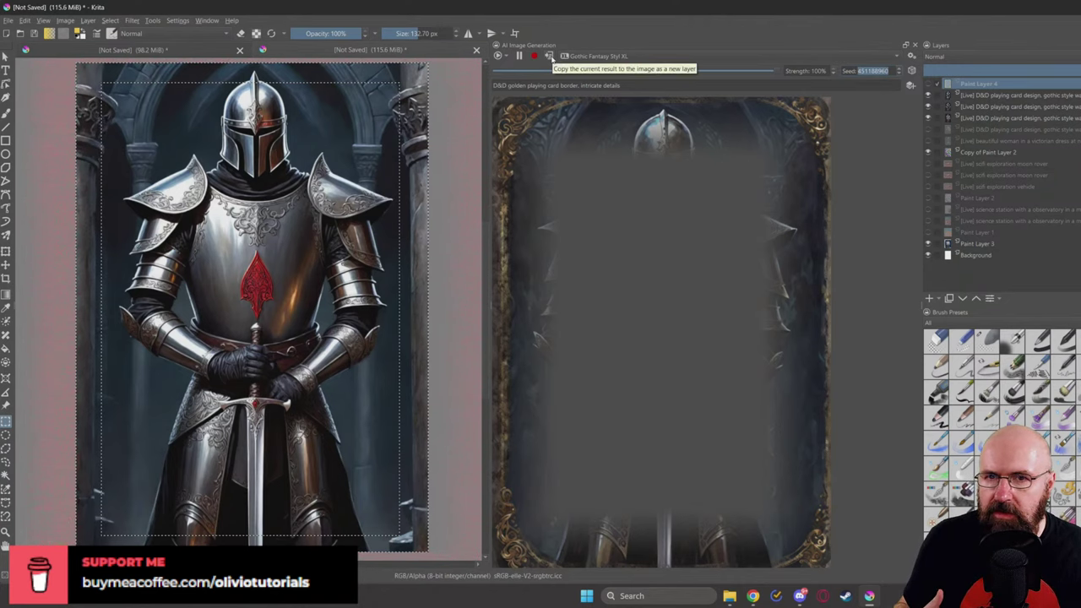
pyautogui.click(548, 56)
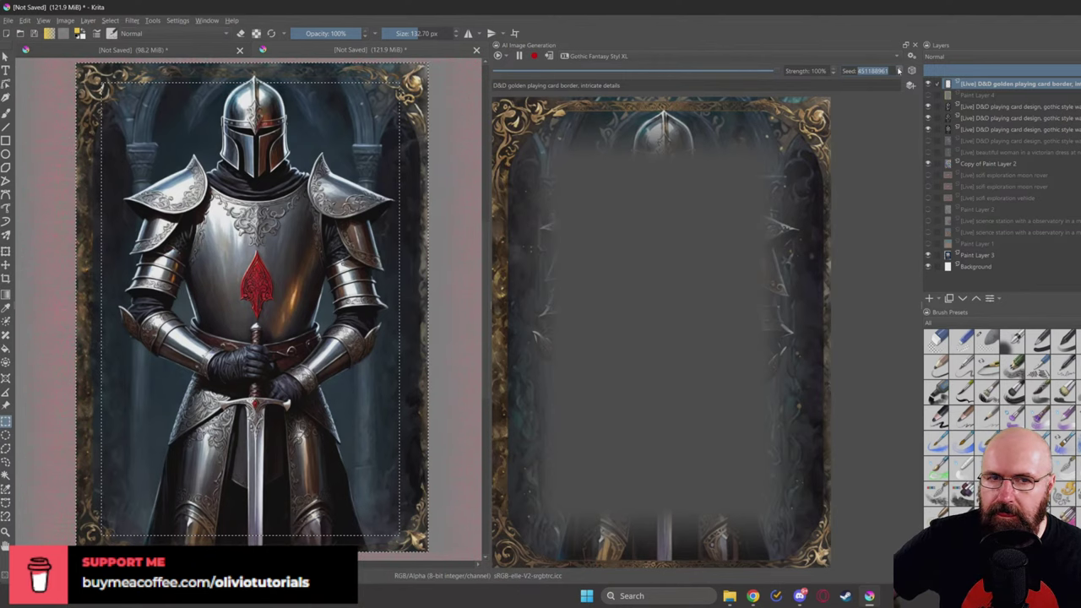
# Step: Lower strength to 70%, deselect, and add the seed 451188964 skull-faced knight as a layer
pyautogui.moveTo(716, 77); pyautogui.dragTo(690, 73)
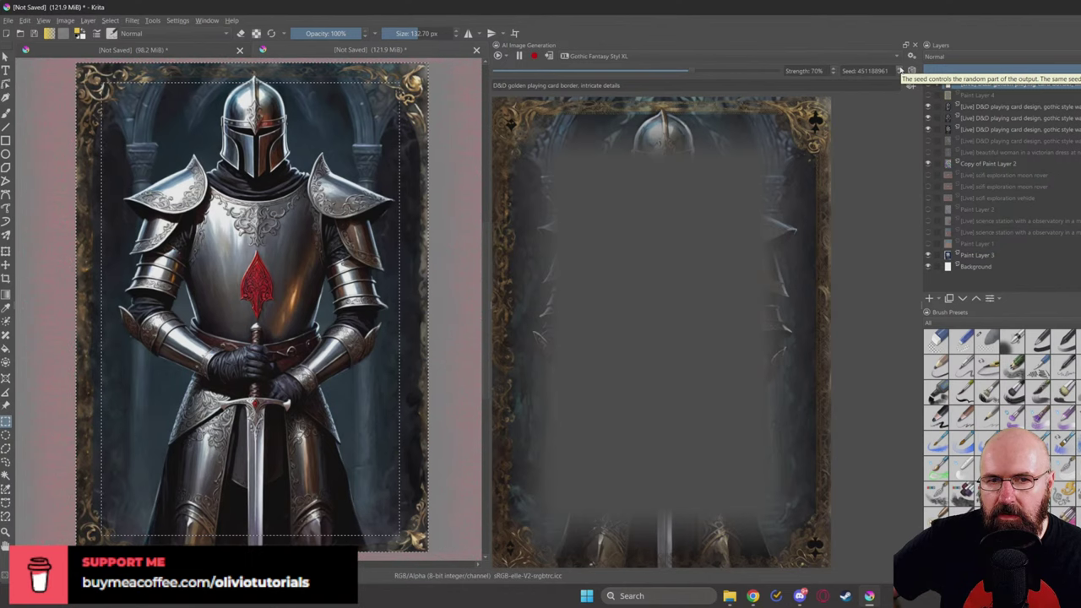
pyautogui.click(901, 71)
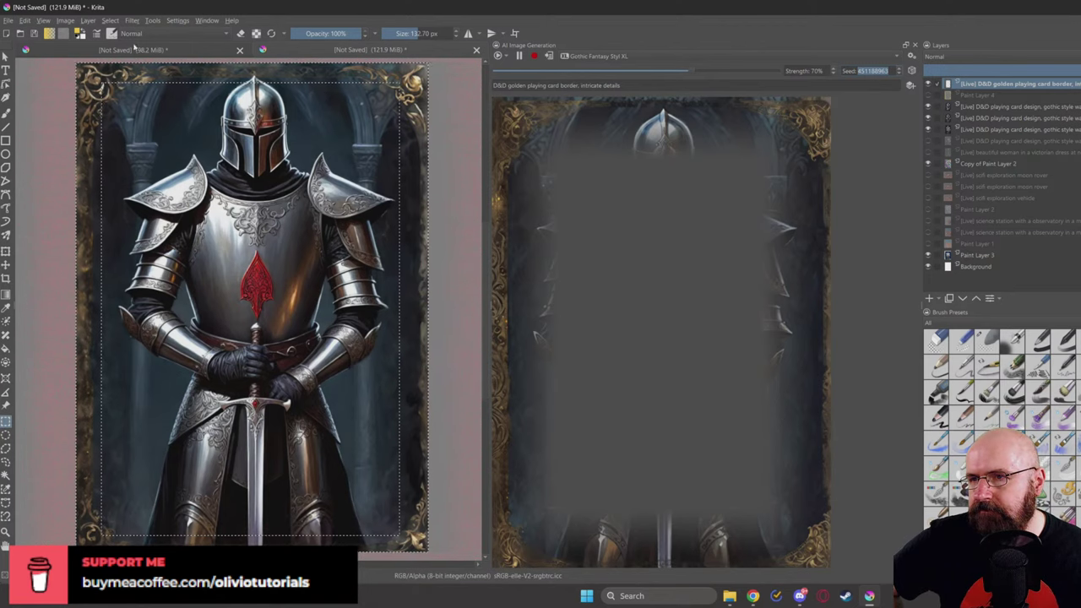
pyautogui.click(110, 19)
pyautogui.click(123, 48)
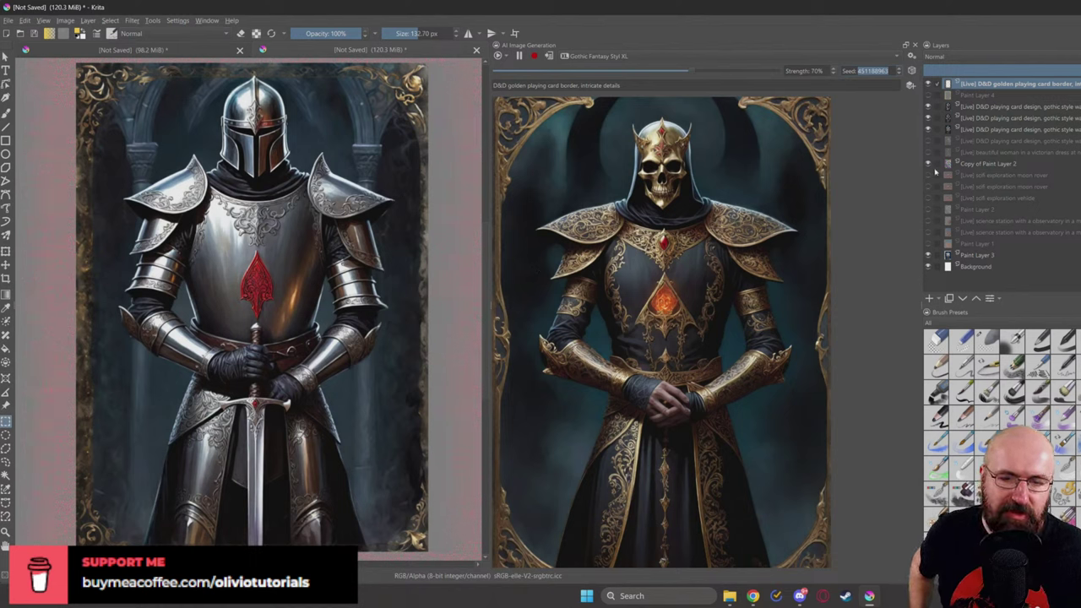
pyautogui.click(899, 73)
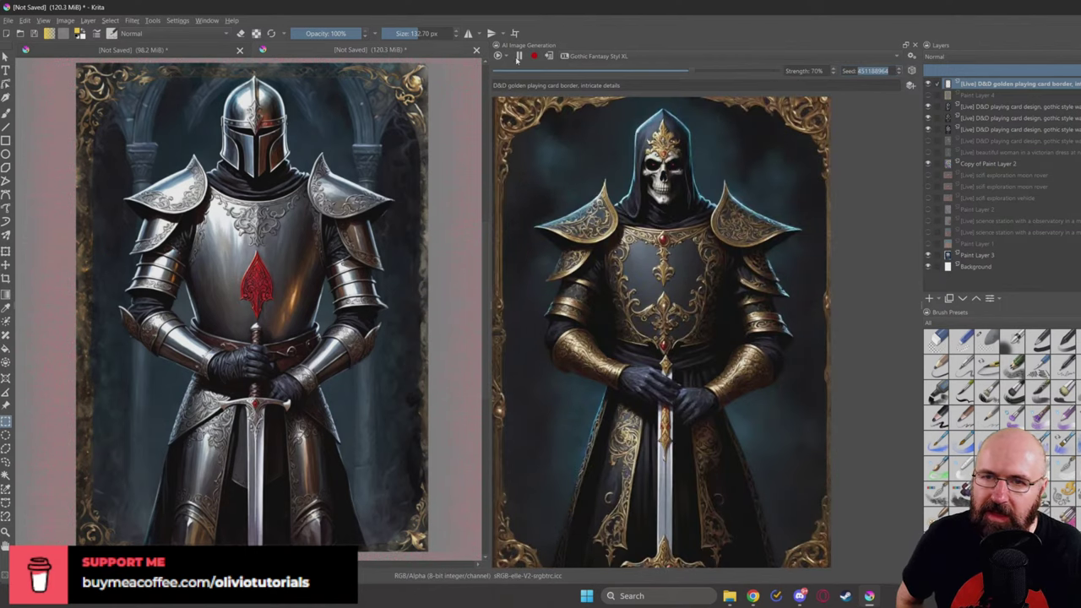
pyautogui.click(549, 56)
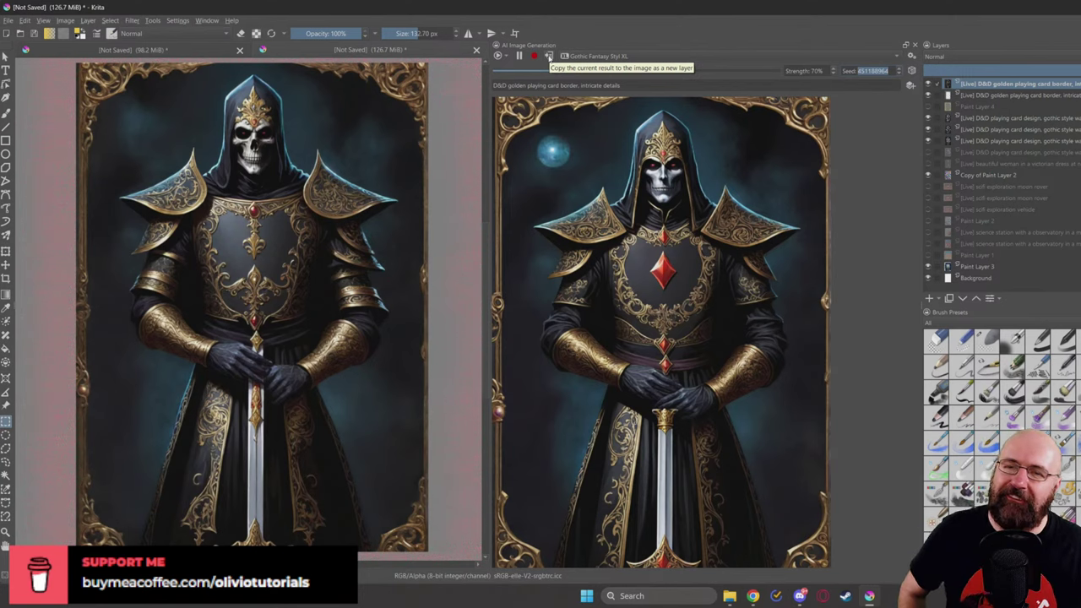
# Step: Copy the blue-orb, pale-faced knight result in twice as layers and zoom to inspect details
pyautogui.click(549, 56)
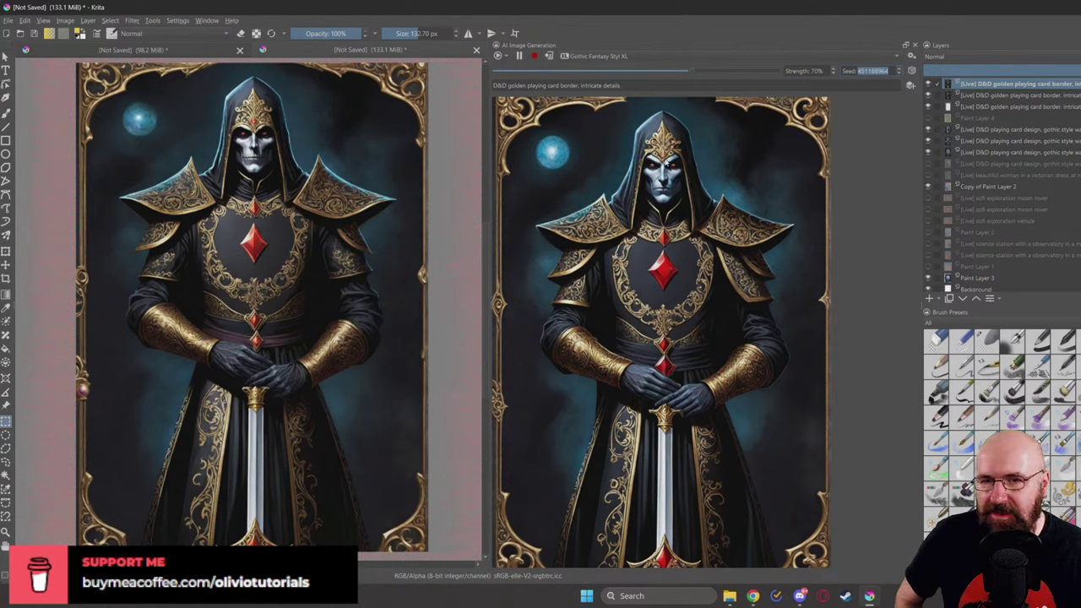
pyautogui.click(548, 56)
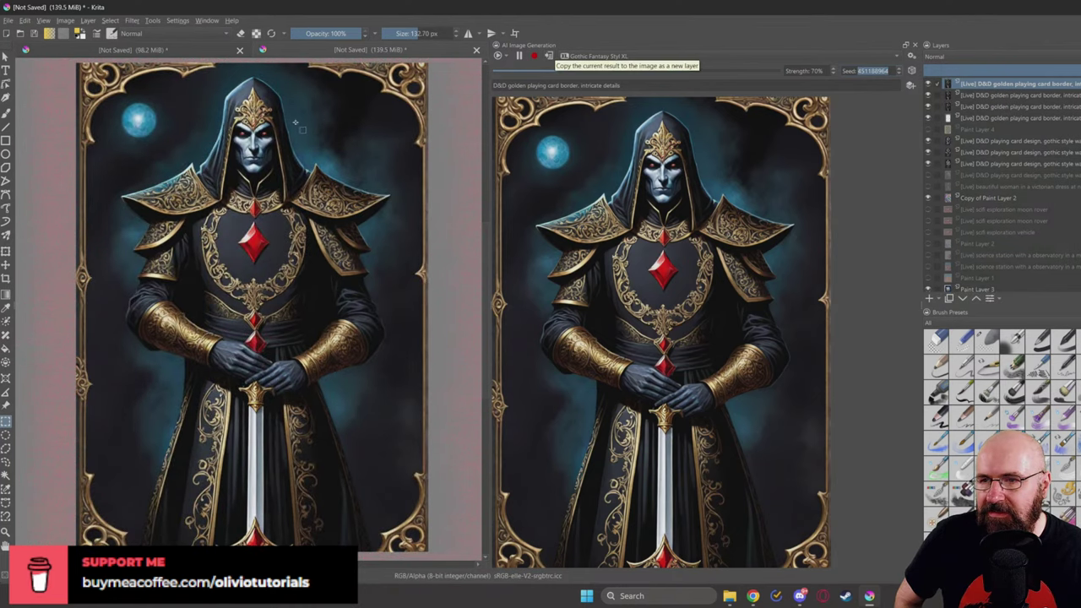
pyautogui.scroll(4, 263, 135)
pyautogui.scroll(-2, 264, 135)
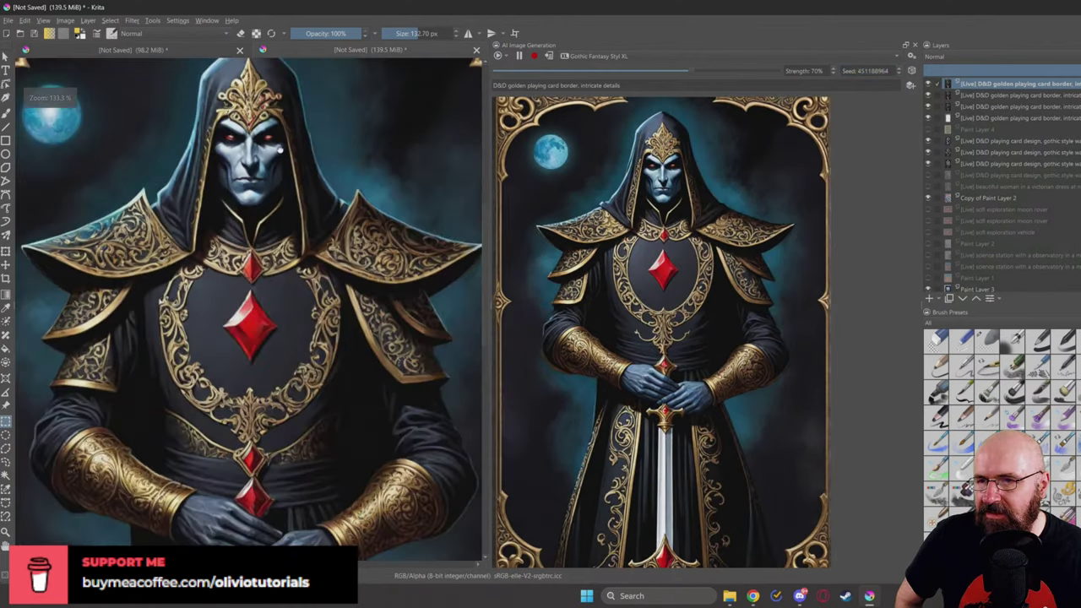
pyautogui.scroll(2, 277, 142)
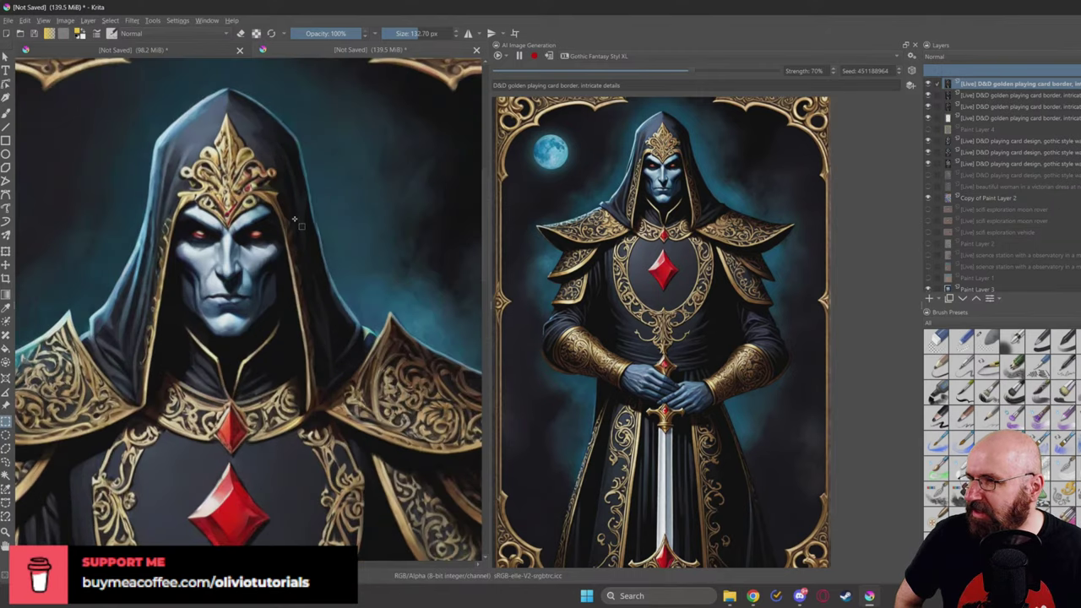
pyautogui.scroll(-3, 295, 221)
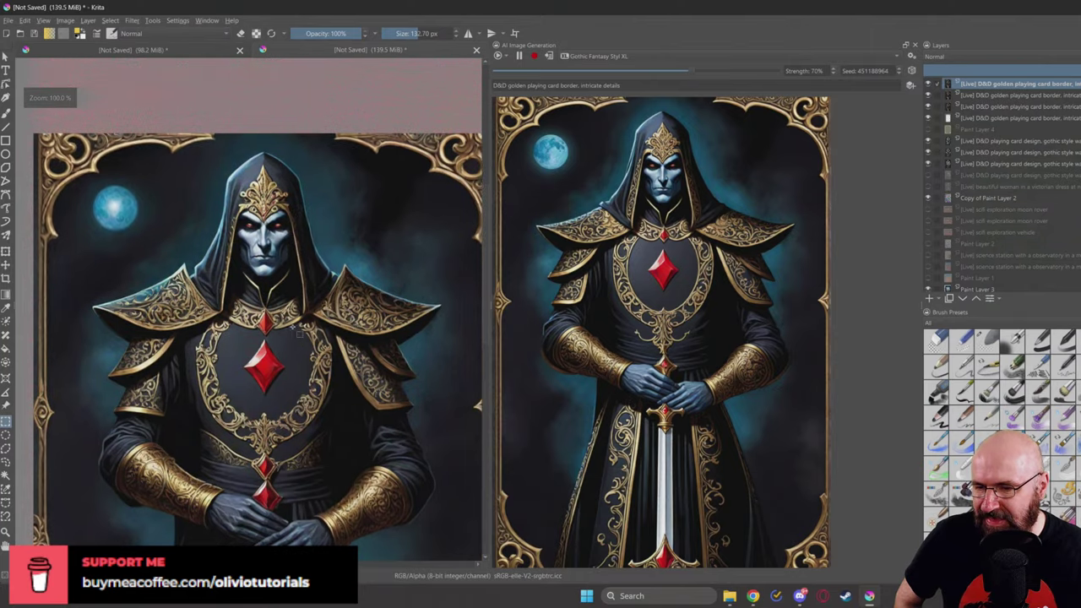
pyautogui.scroll(2, 287, 150)
pyautogui.scroll(3, 211, 240)
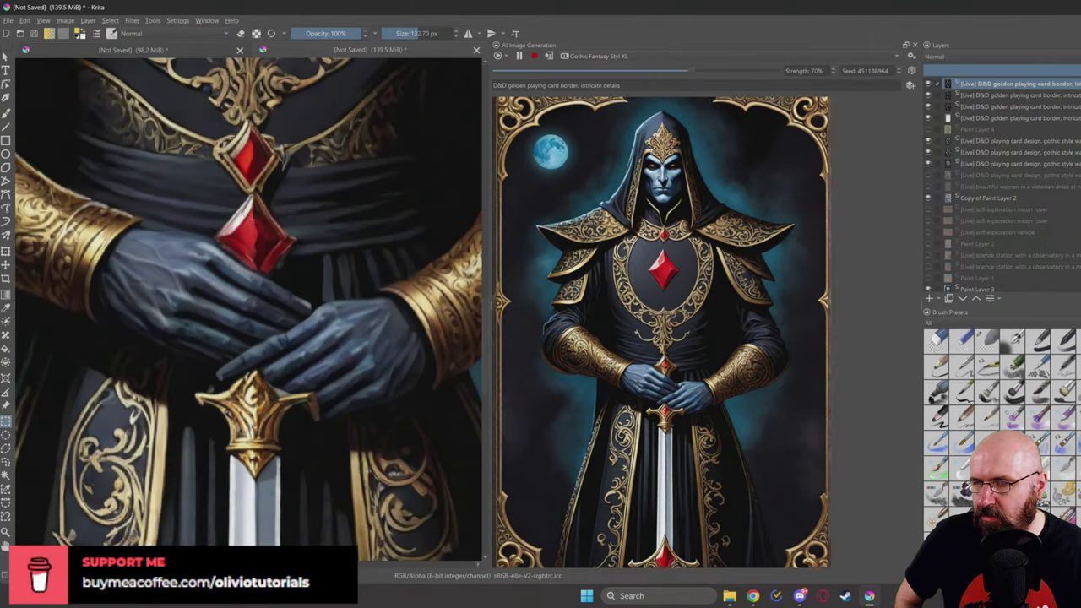
pyautogui.scroll(-3, 260, 313)
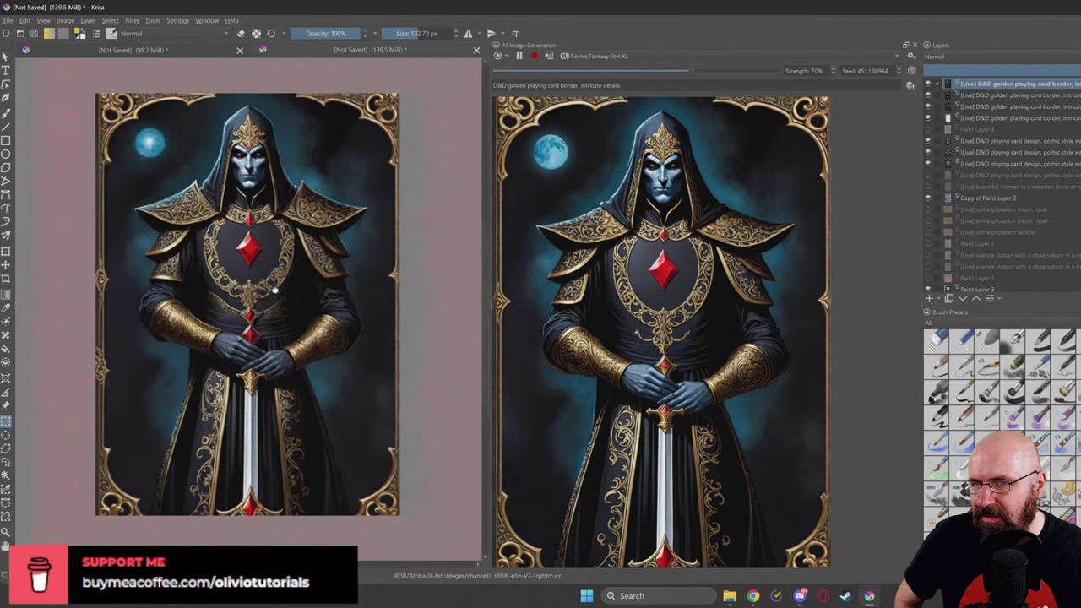
pyautogui.scroll(1, 289, 272)
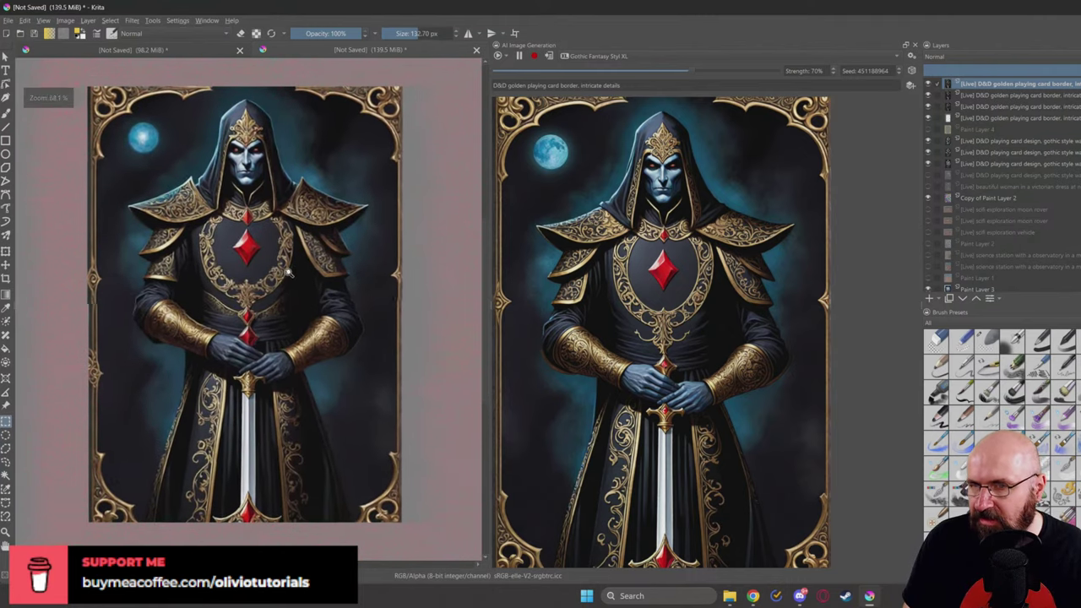
pyautogui.scroll(1, 295, 270)
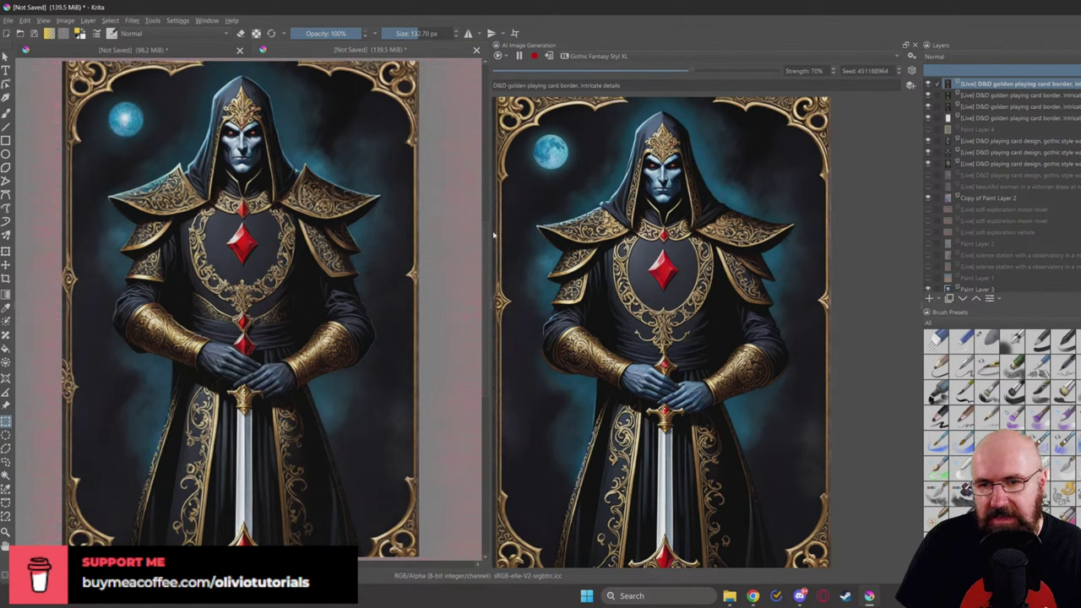
# Step: Widen the generation preview, set strength to 75%, and hide the top two [Live] border layers
pyautogui.moveTo(490, 229); pyautogui.dragTo(476, 232)
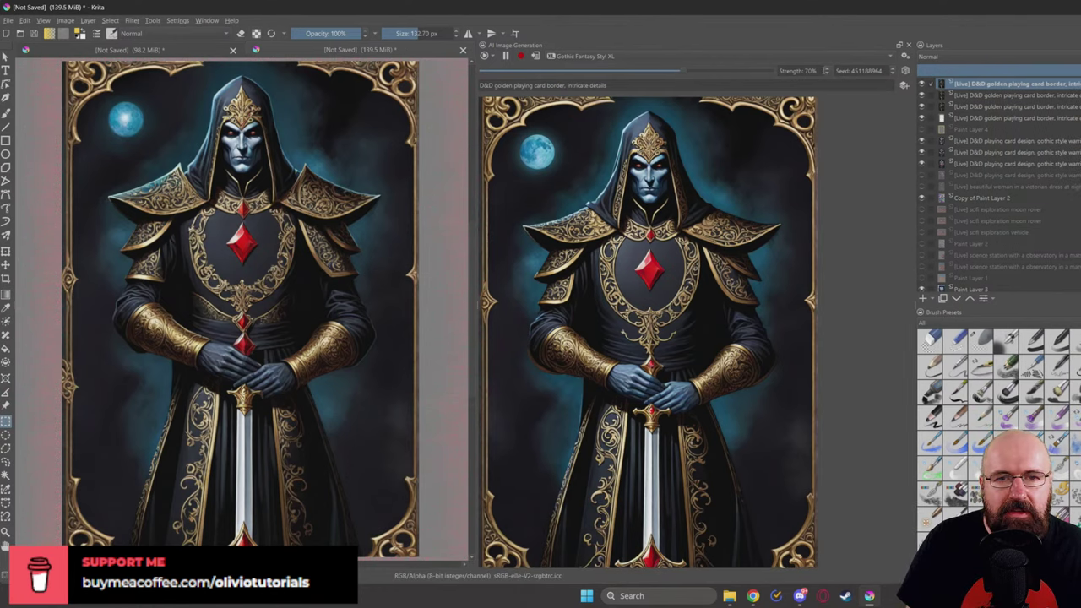
pyautogui.click(826, 70)
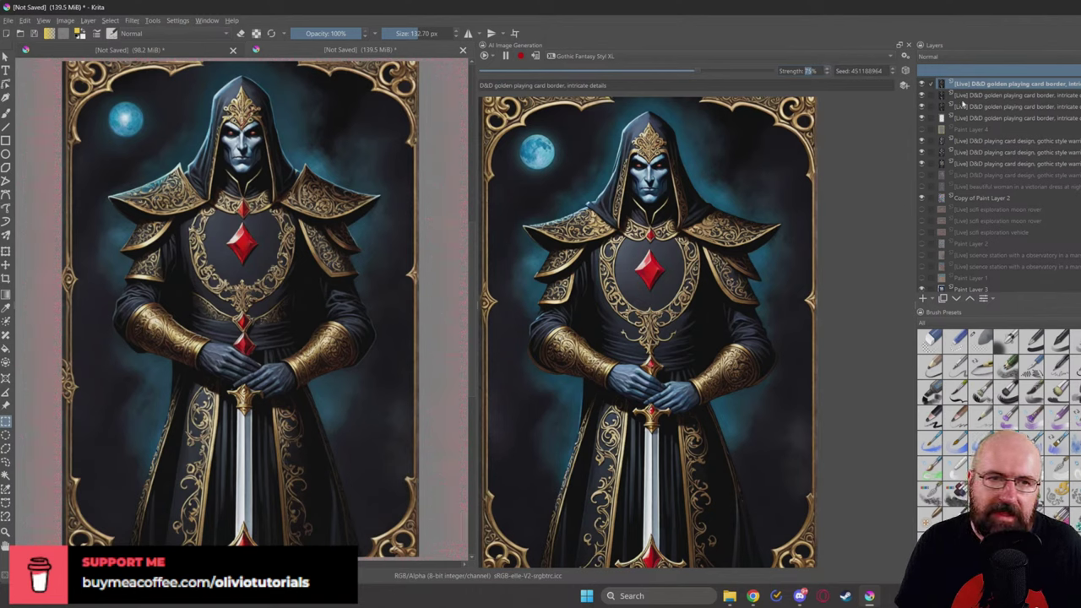
pyautogui.click(921, 83)
pyautogui.click(922, 96)
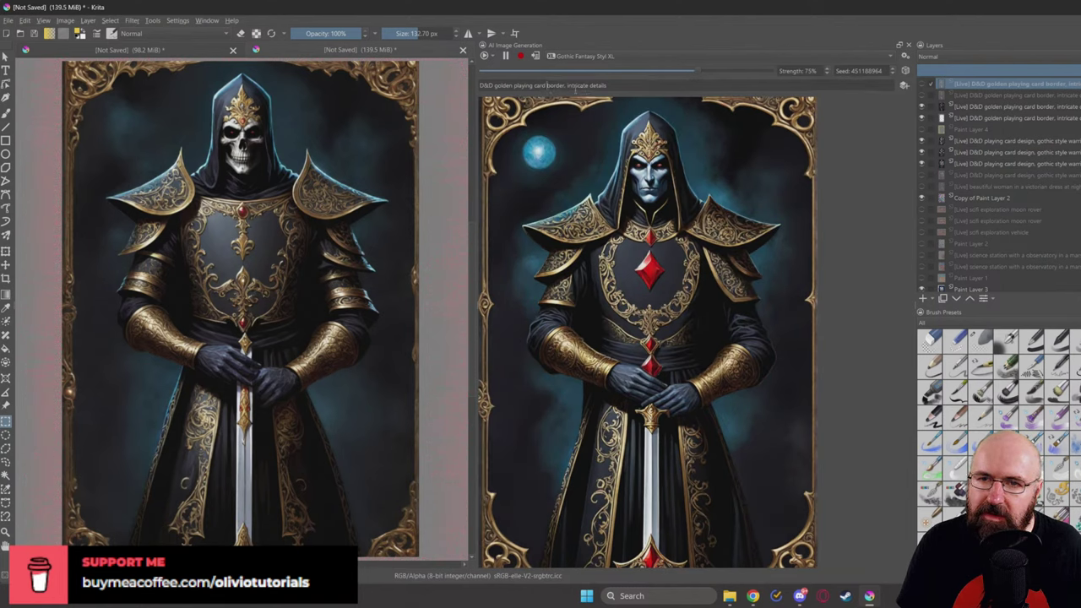
# Step: Append ', skeleton warrior' to the prompt, set strength to 80%, and add the result as a layer
pyautogui.click(618, 86)
pyautogui.write(',')
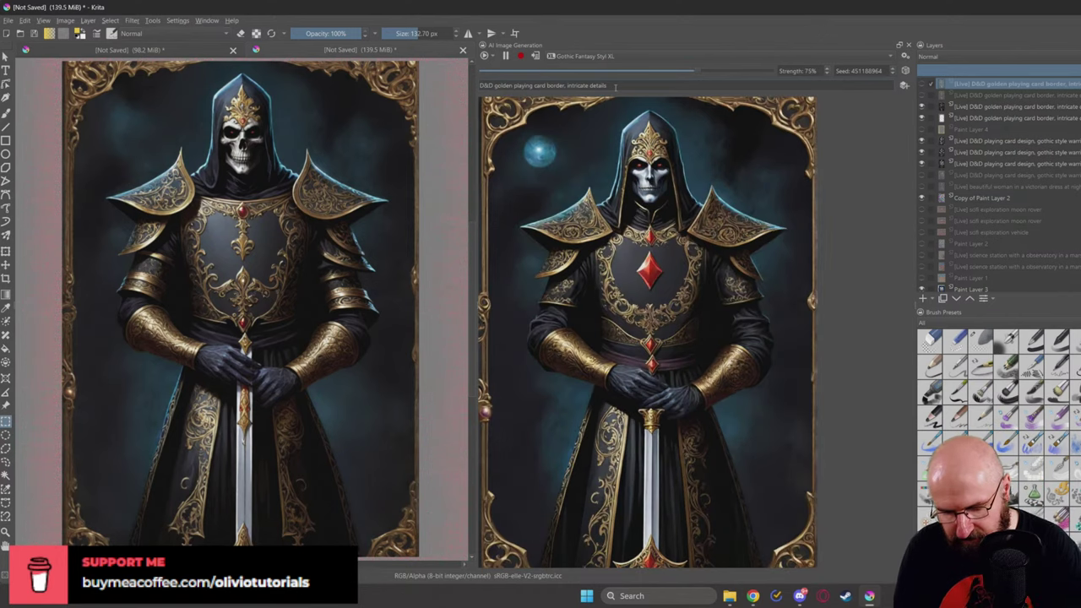
pyautogui.write(' skel')
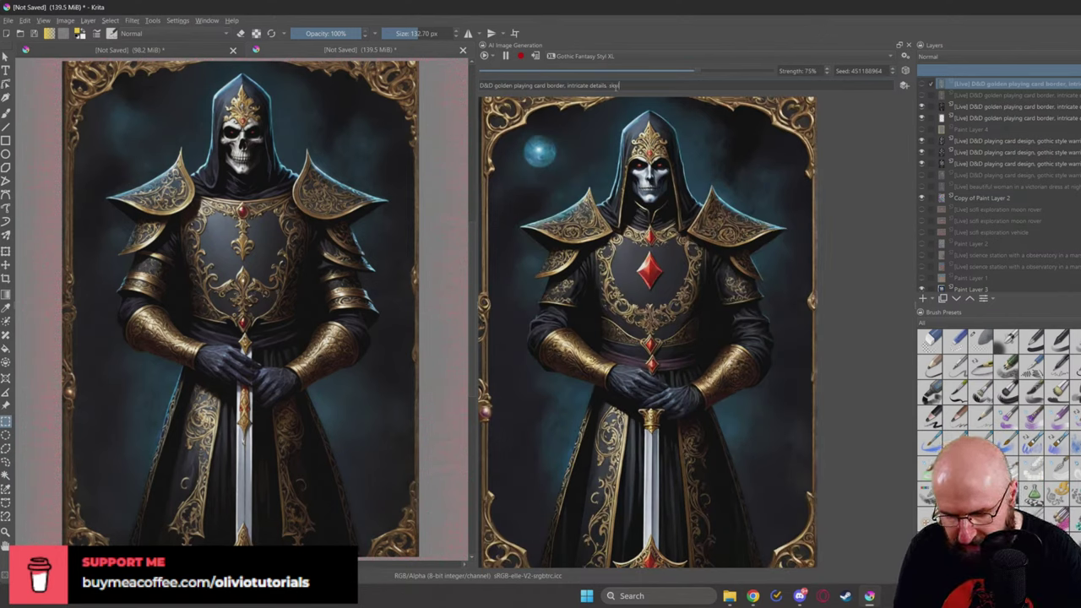
pyautogui.write('eton warri')
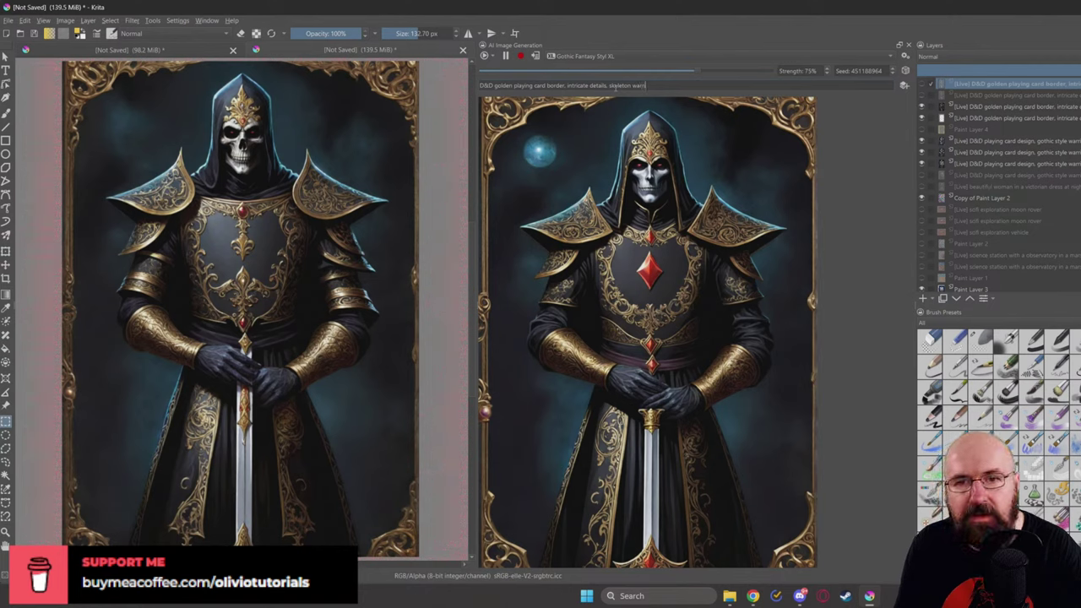
pyautogui.write('or')
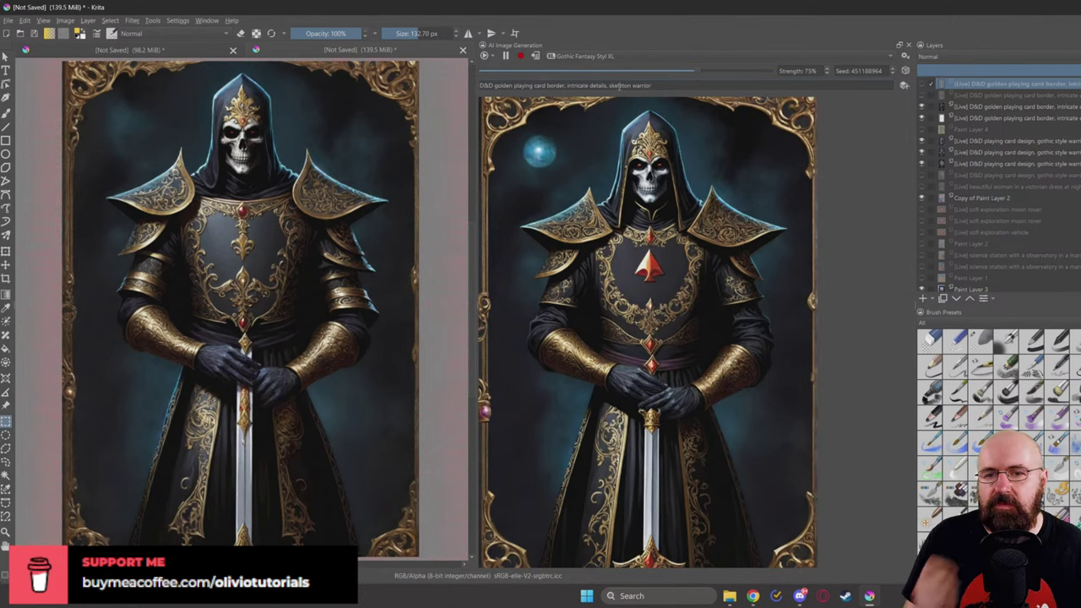
pyautogui.click(827, 71)
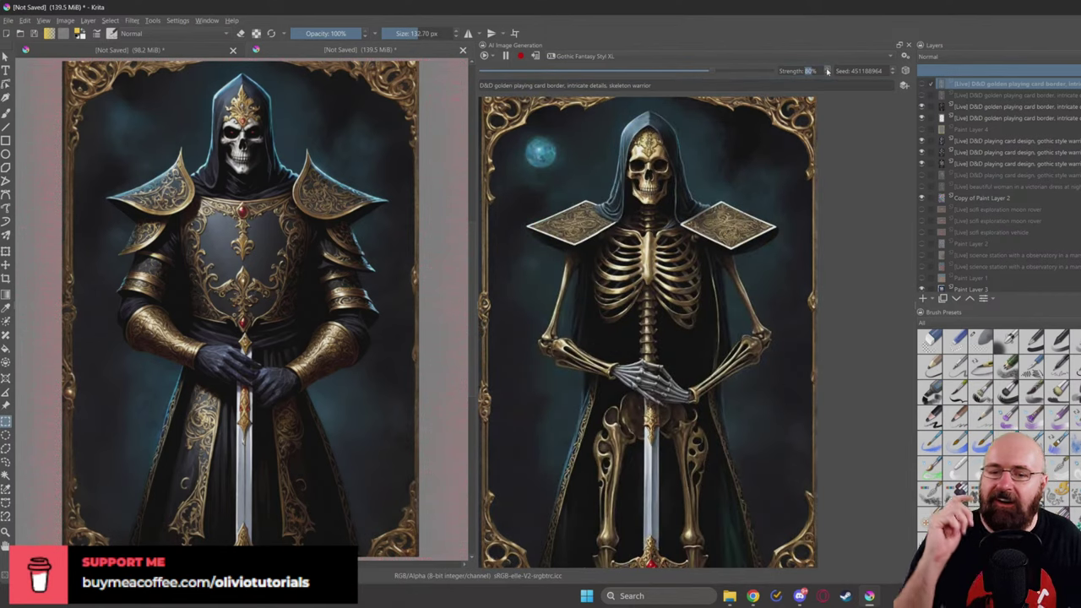
pyautogui.click(535, 56)
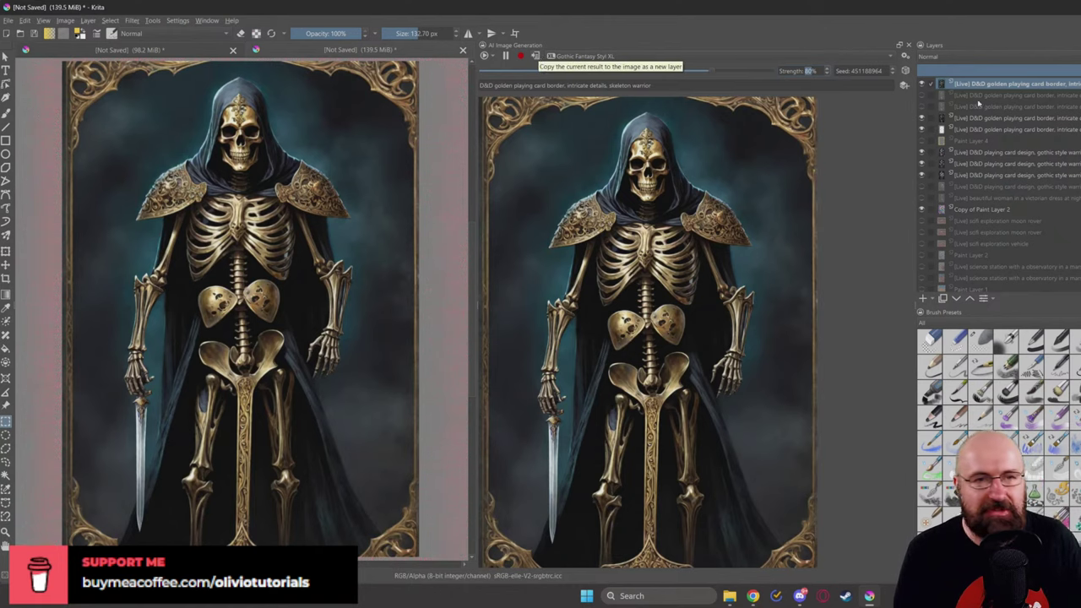
# Step: Undo the added skeleton layer and try new seeds with strength back at 75%
pyautogui.hotkey('ctrl', 'z')
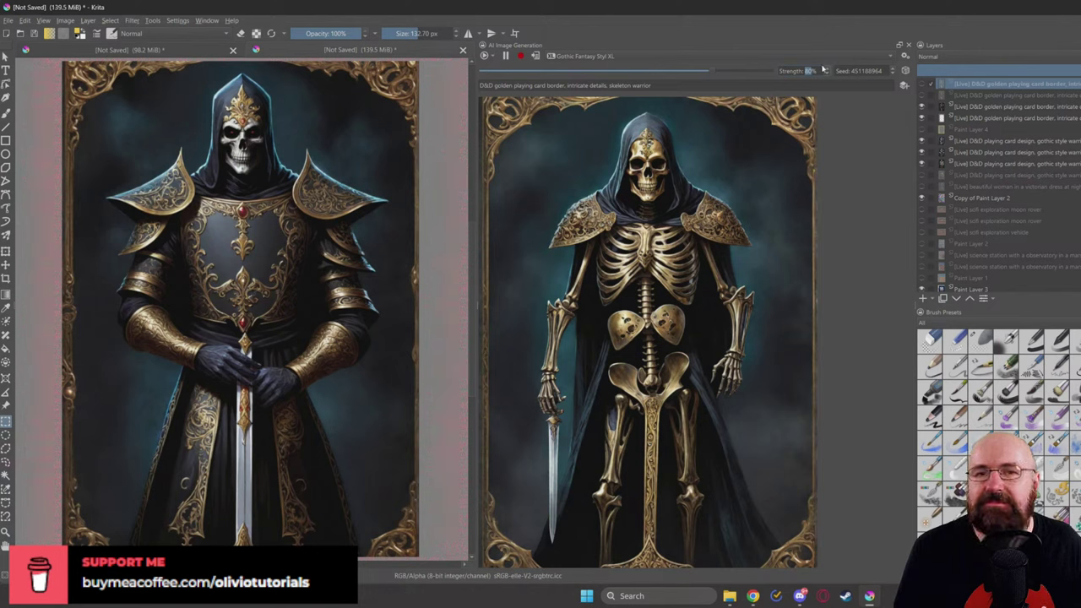
pyautogui.click(891, 73)
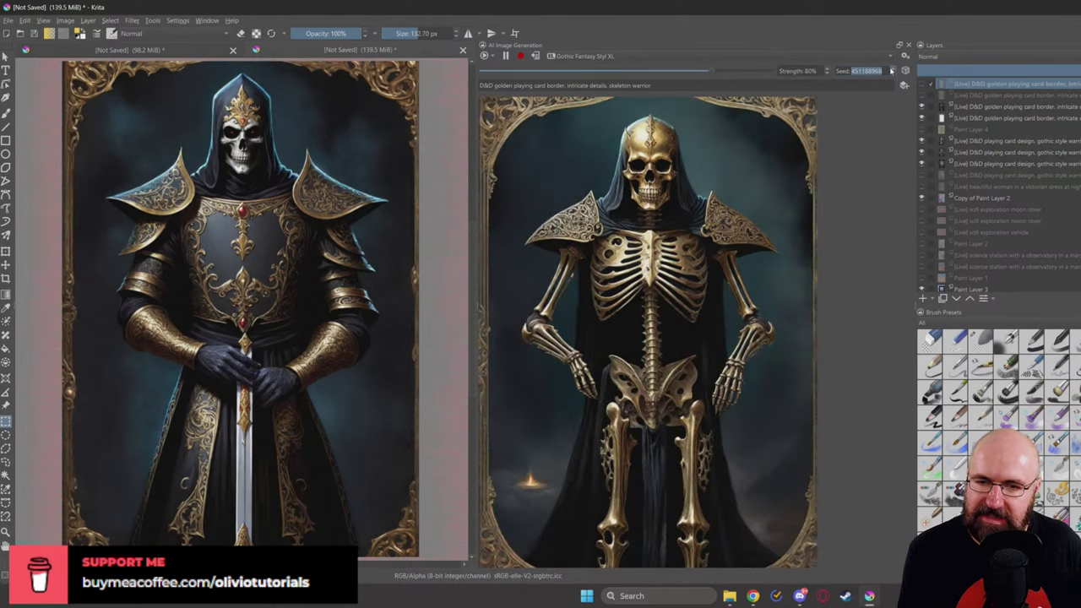
pyautogui.click(827, 74)
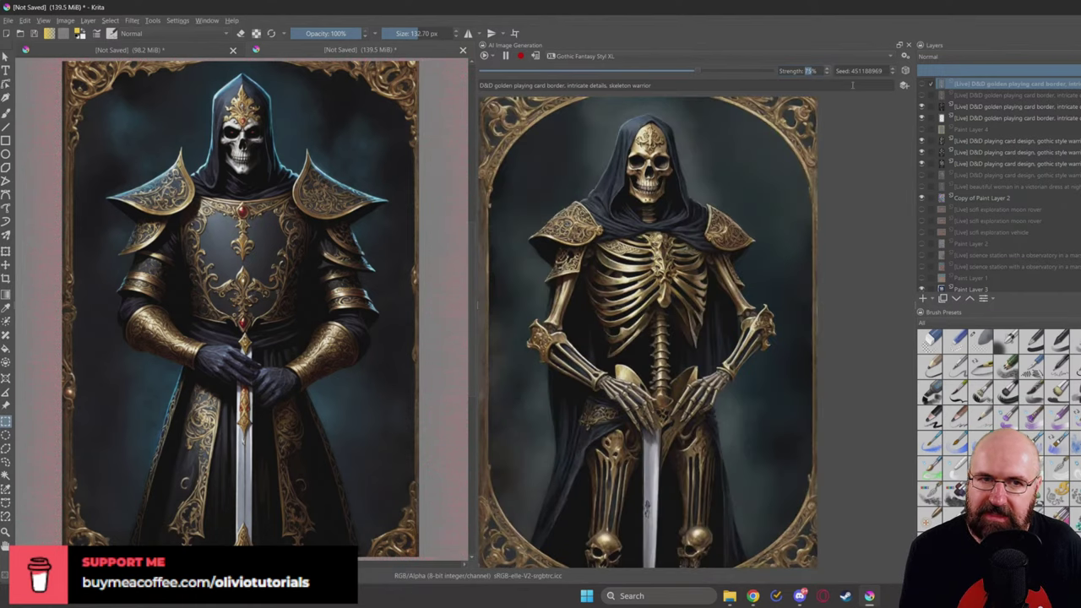
pyautogui.click(893, 69)
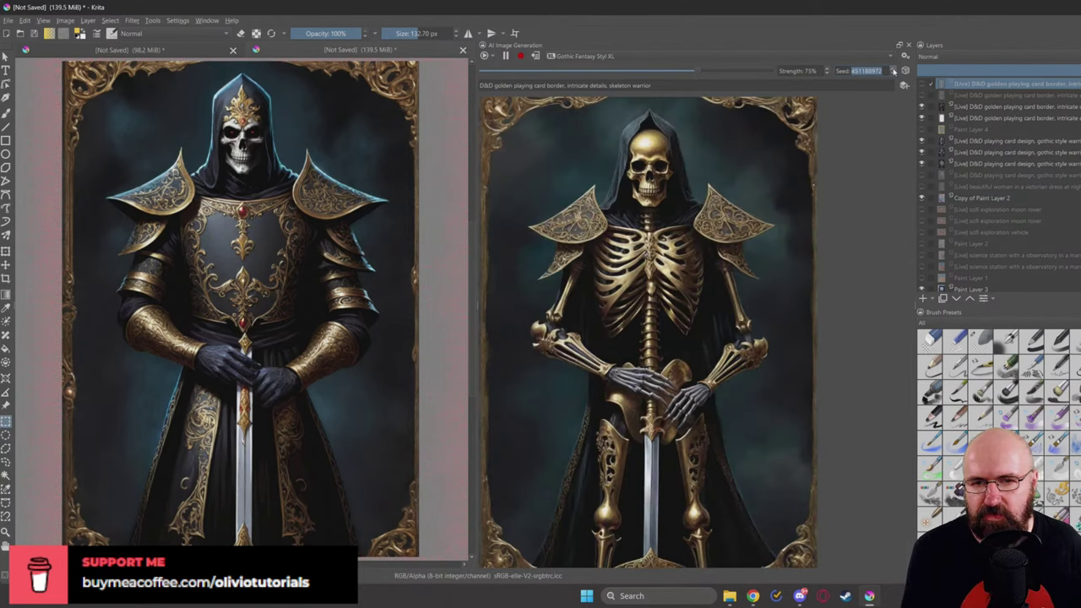
pyautogui.click(894, 71)
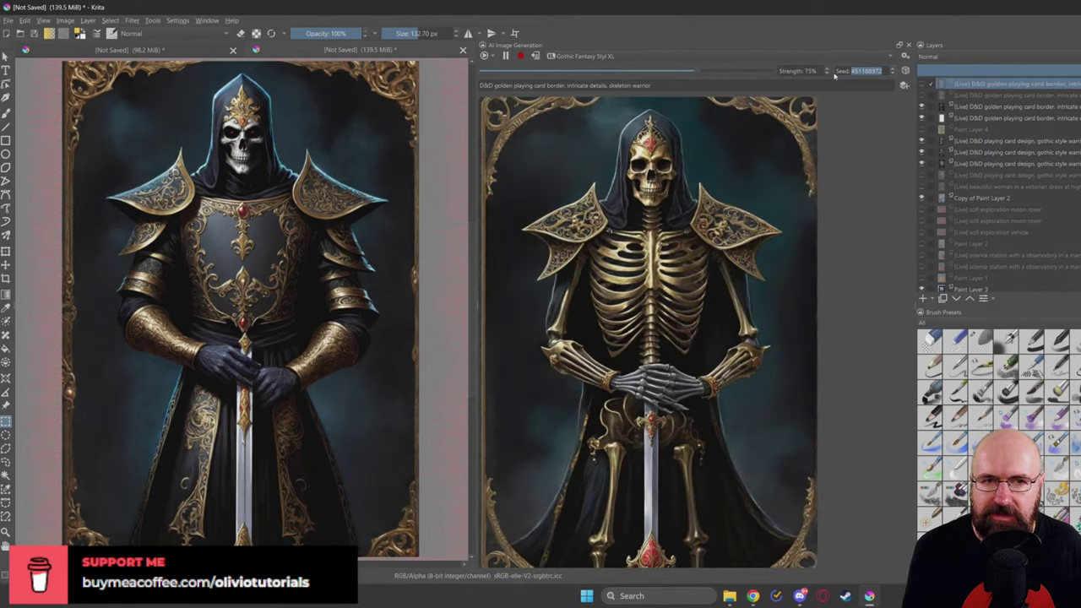
# Step: At 70% strength, step to seed 451188974 and apply the skeleton warrior as a new layer
pyautogui.click(826, 74)
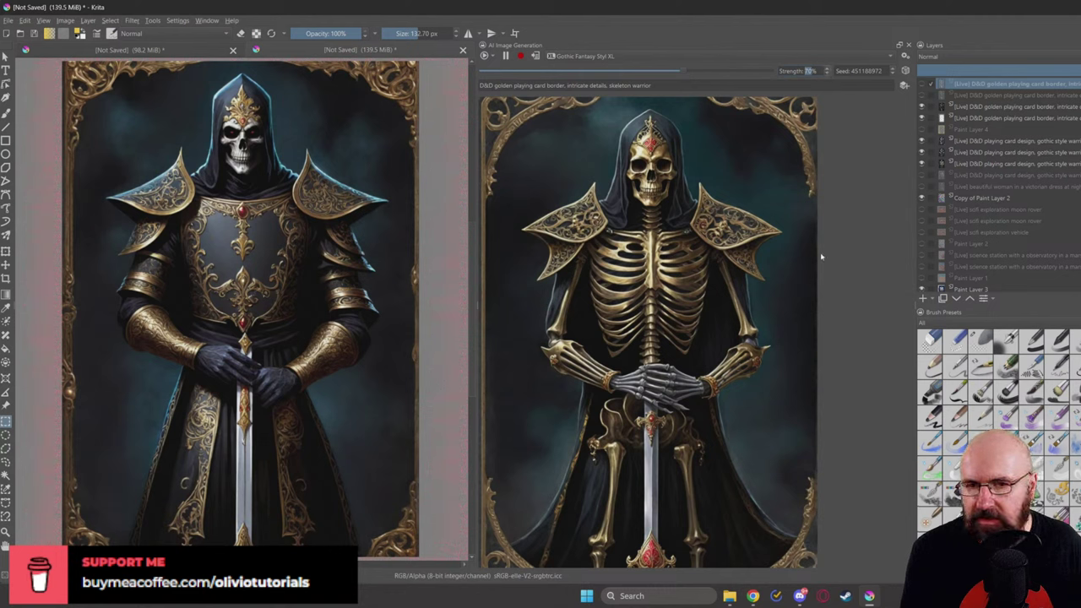
pyautogui.click(892, 72)
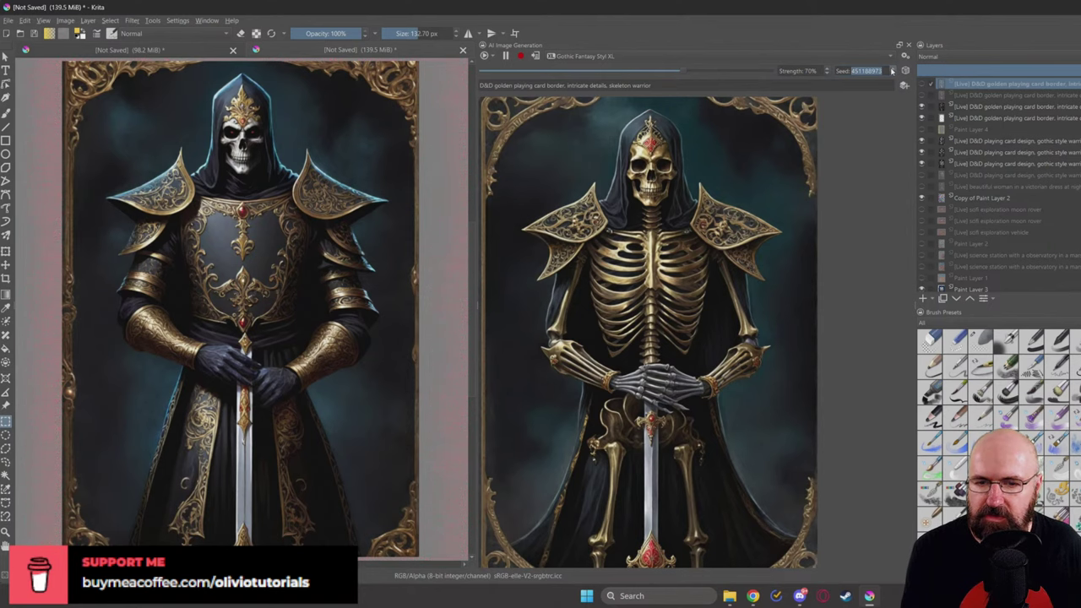
pyautogui.click(892, 71)
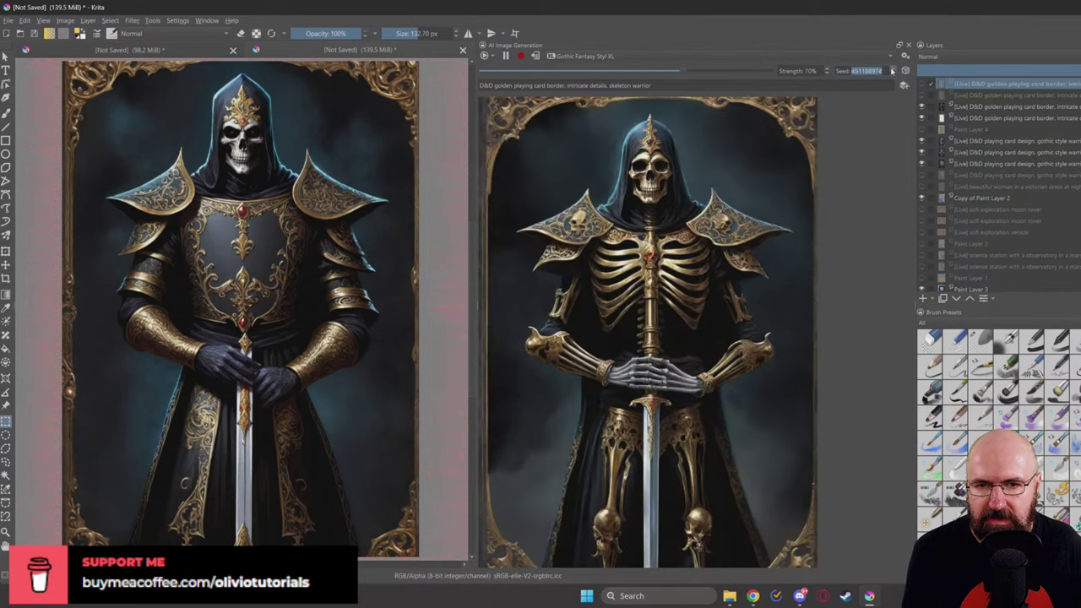
pyautogui.click(535, 56)
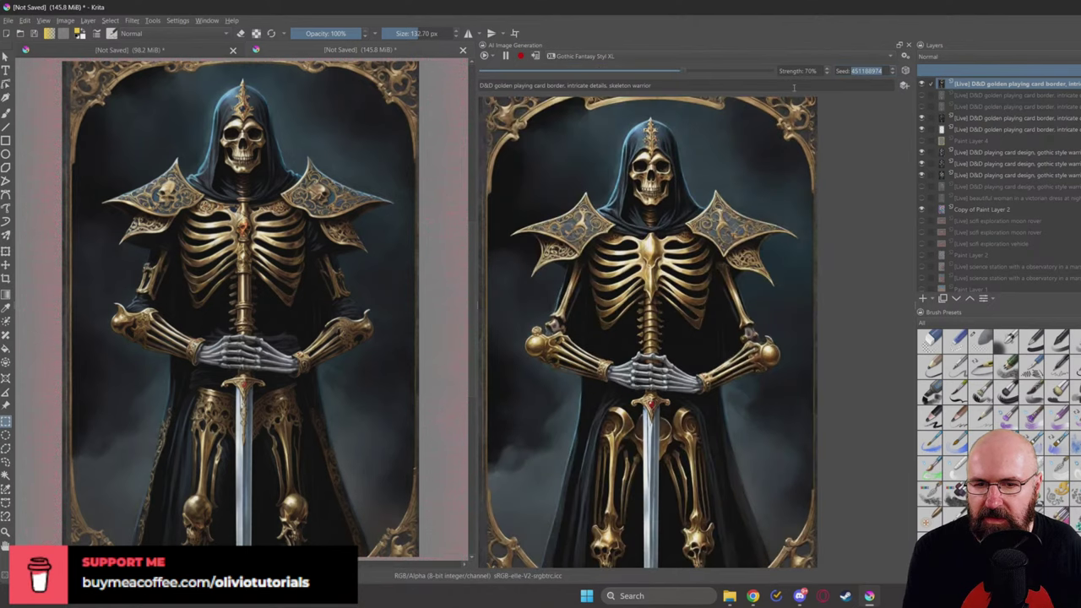
pyautogui.click(826, 71)
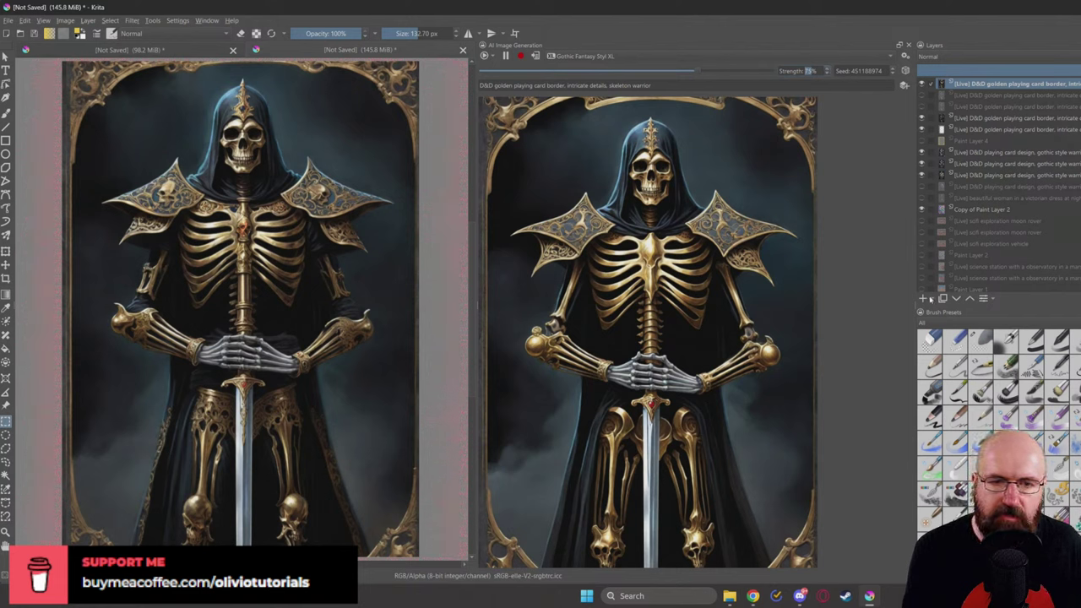
# Step: On a new paint layer, brush white over the skeleton's clasped hands, keeping strength at 75%
pyautogui.press('Insert')
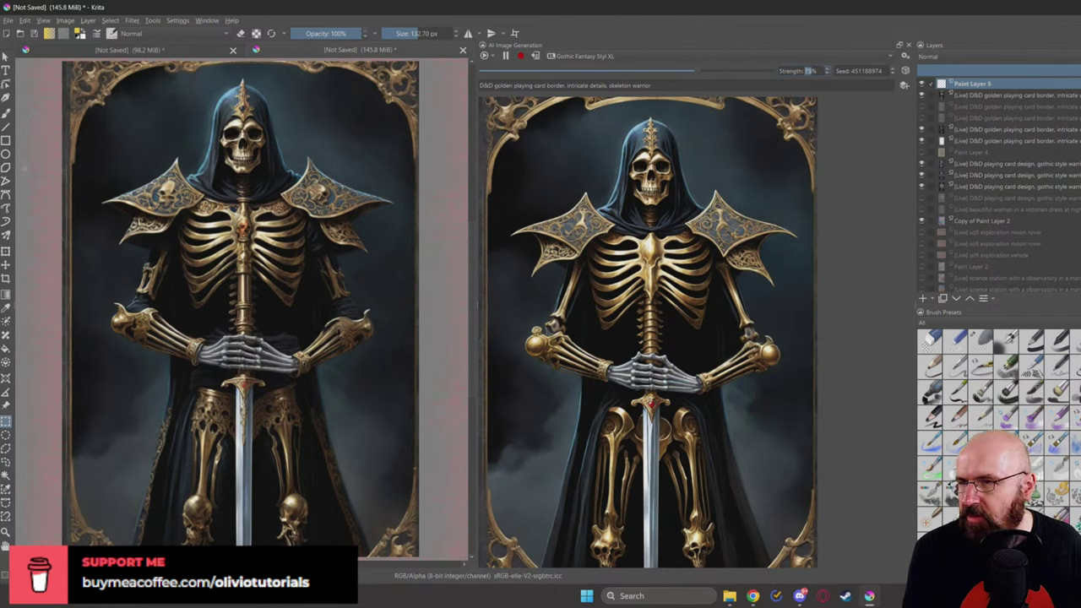
pyautogui.click(6, 112)
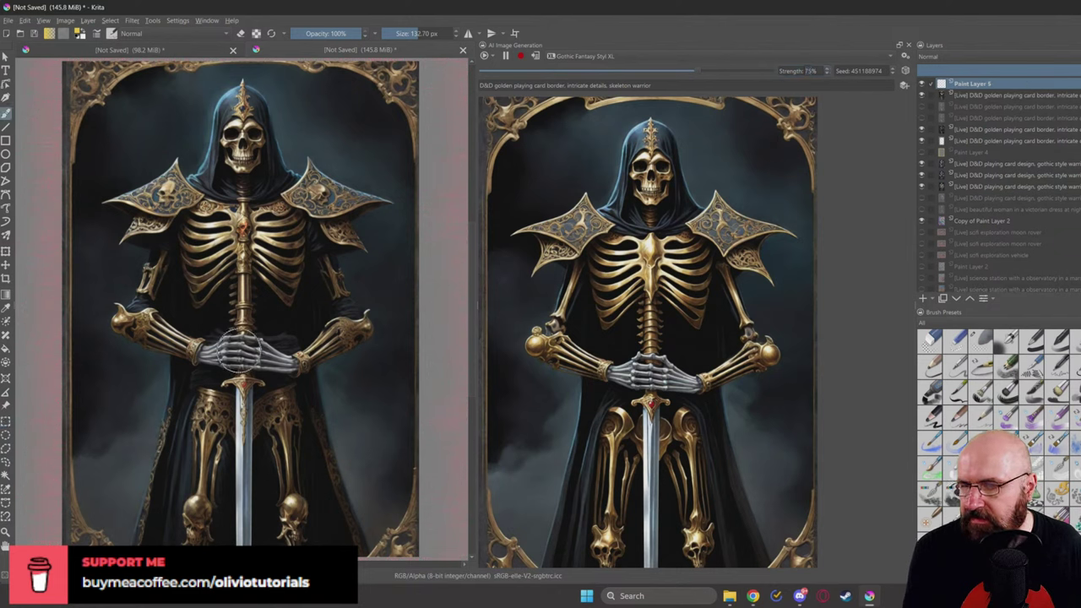
pyautogui.moveTo(240, 348)
pyautogui.mouseDown()
pyautogui.moveTo(221, 347)
pyautogui.moveTo(251, 349)
pyautogui.mouseUp()
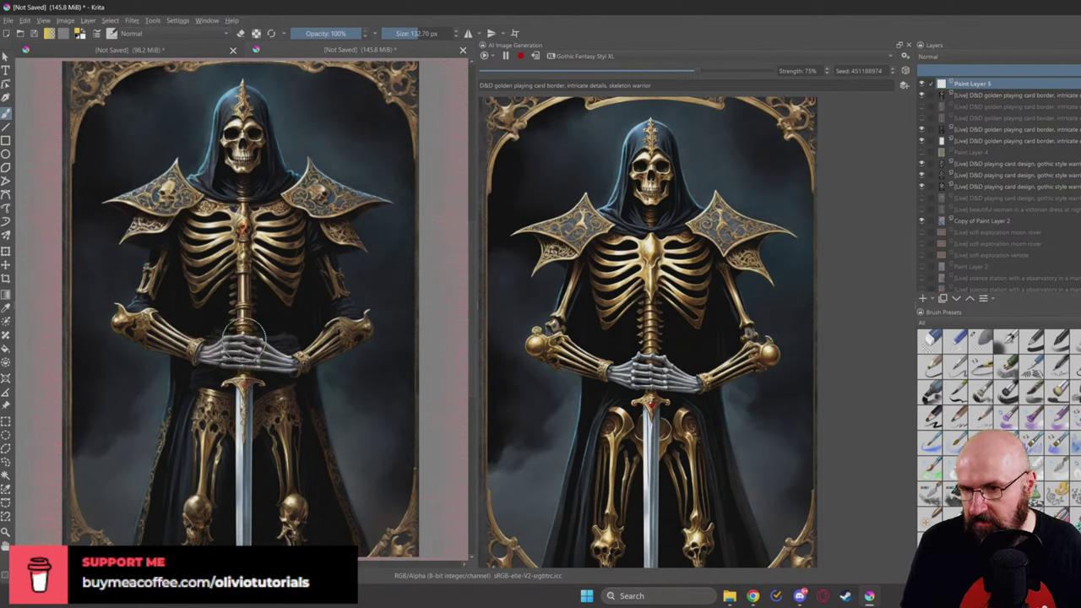
pyautogui.rightClick(248, 321)
pyautogui.click(262, 297)
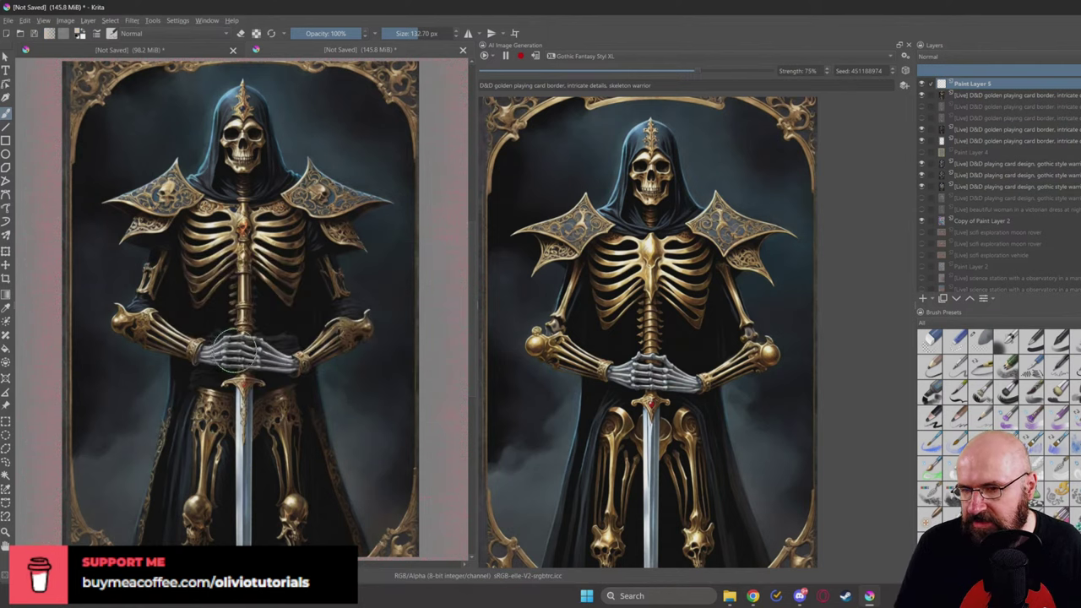
pyautogui.moveTo(241, 336)
pyautogui.mouseDown()
pyautogui.moveTo(221, 342)
pyautogui.moveTo(274, 347)
pyautogui.moveTo(211, 355)
pyautogui.moveTo(280, 355)
pyautogui.moveTo(241, 348)
pyautogui.moveTo(270, 350)
pyautogui.mouseUp()
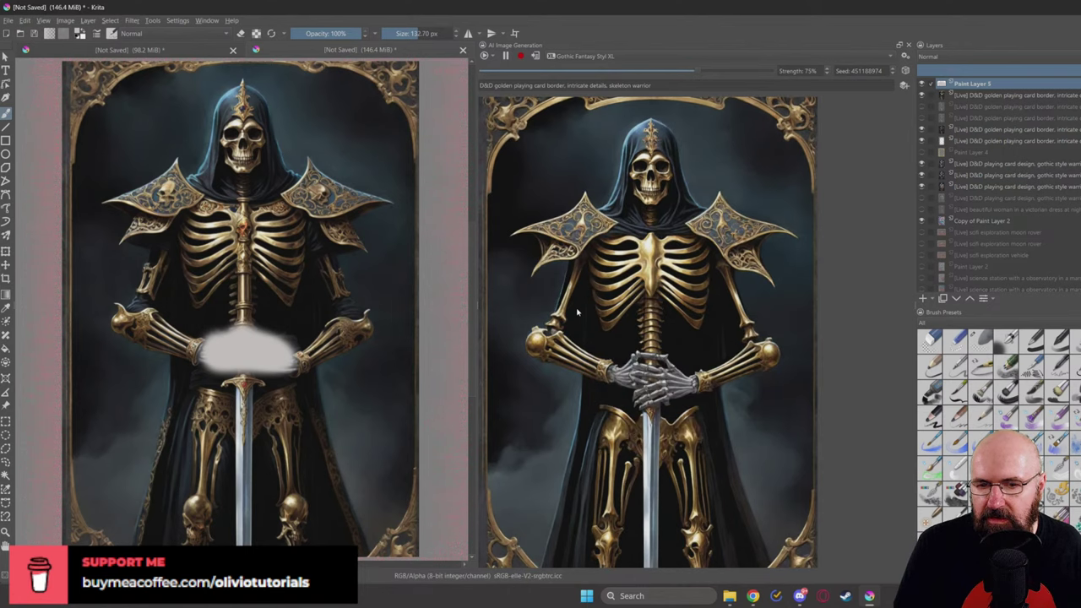
pyautogui.click(828, 70)
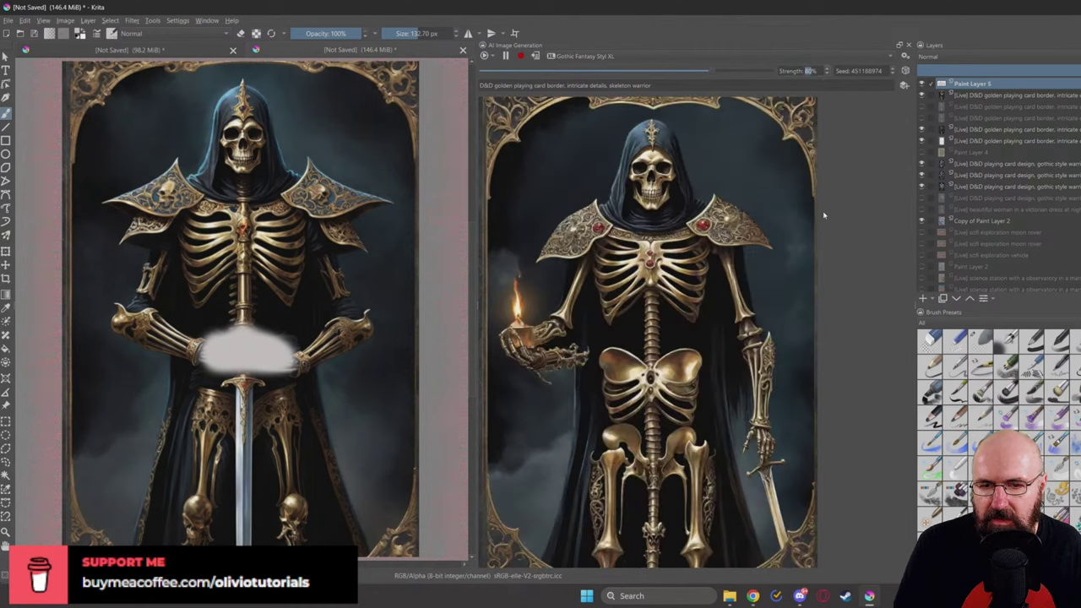
pyautogui.click(827, 75)
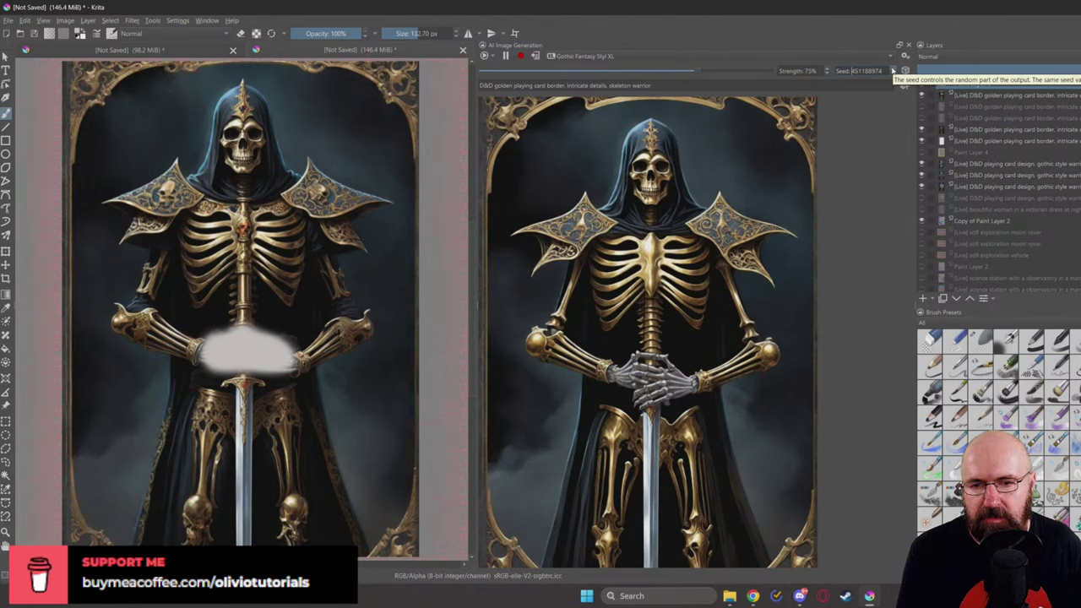
# Step: Step to a seed showing the skeleton holding a heart card, apply it, and zoom in to inspect
pyautogui.click(893, 71)
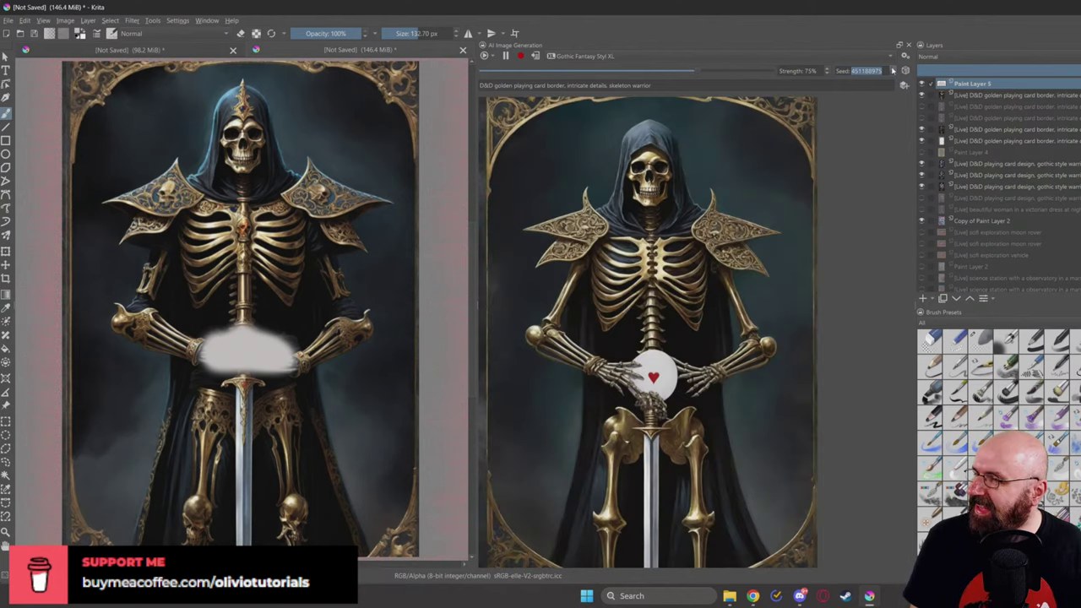
pyautogui.click(536, 56)
pyautogui.scroll(3, 338, 338)
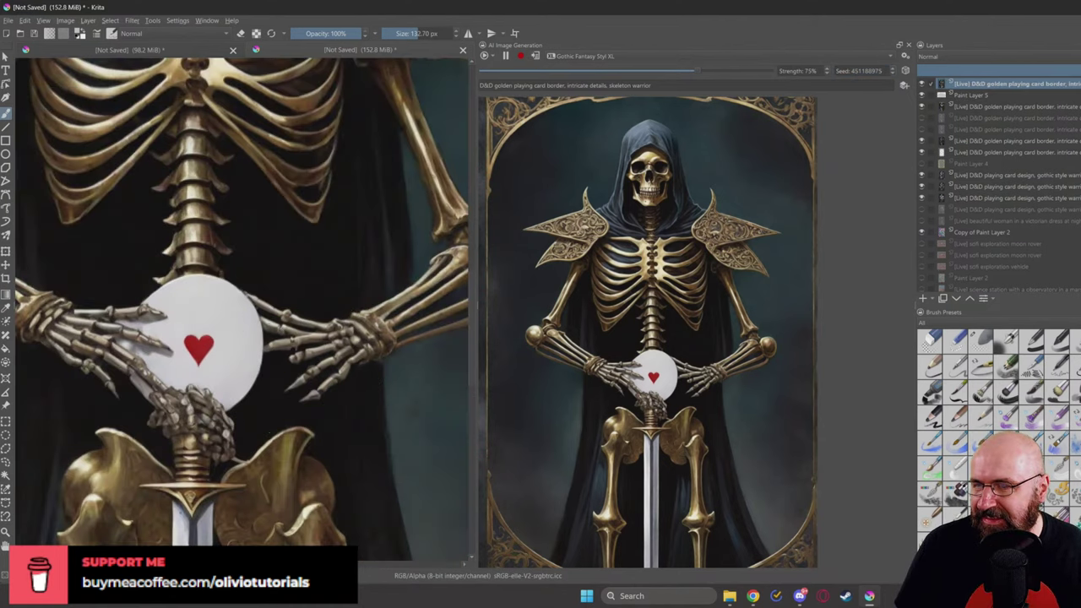
pyautogui.moveTo(268, 343); pyautogui.dragTo(330, 314)
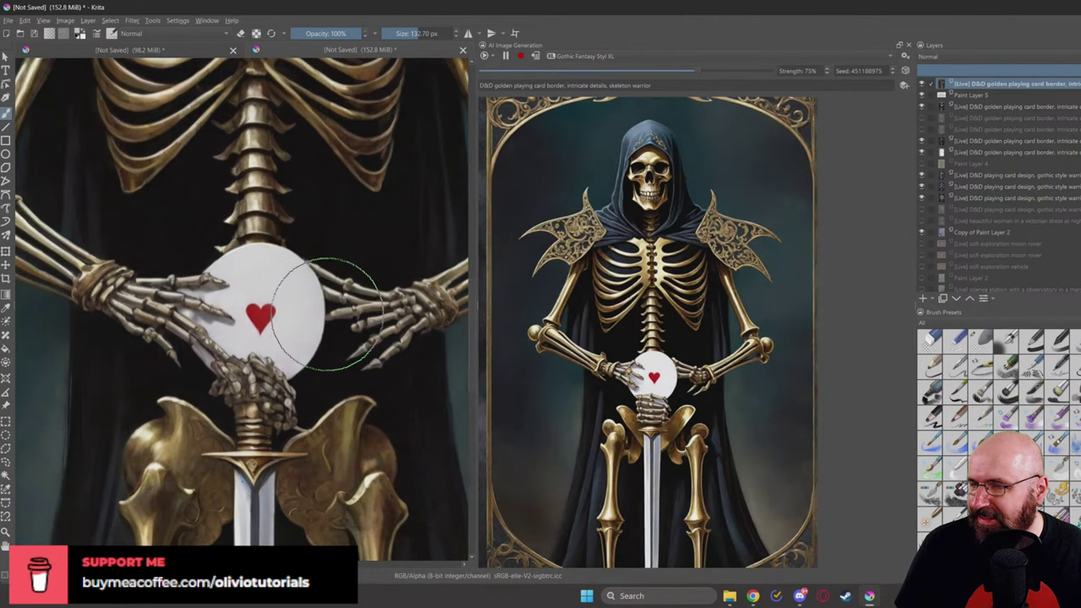
pyautogui.scroll(1, 325, 314)
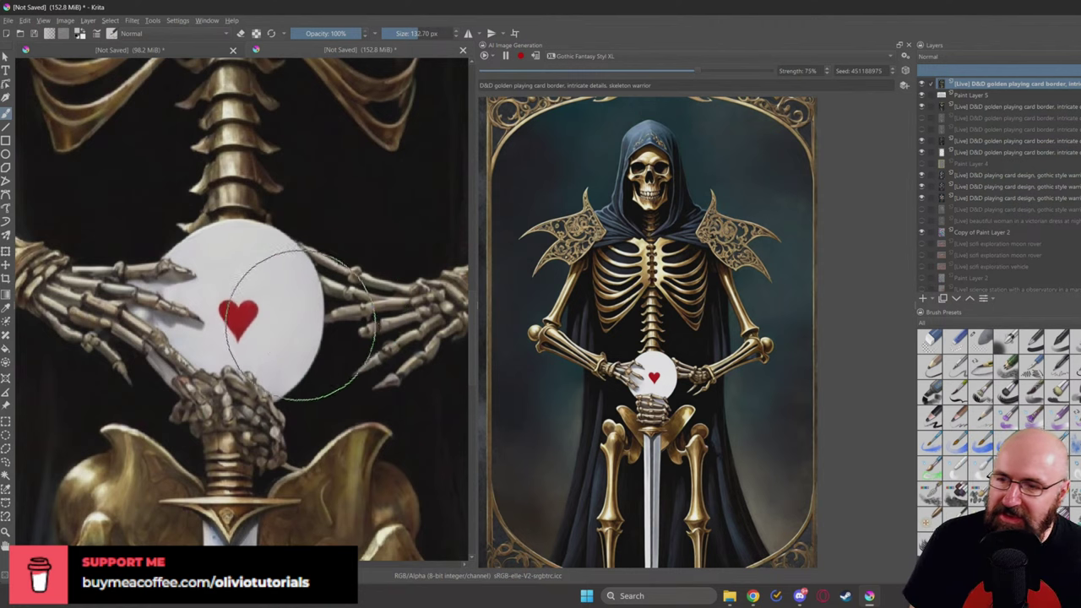
pyautogui.scroll(-1, 278, 330)
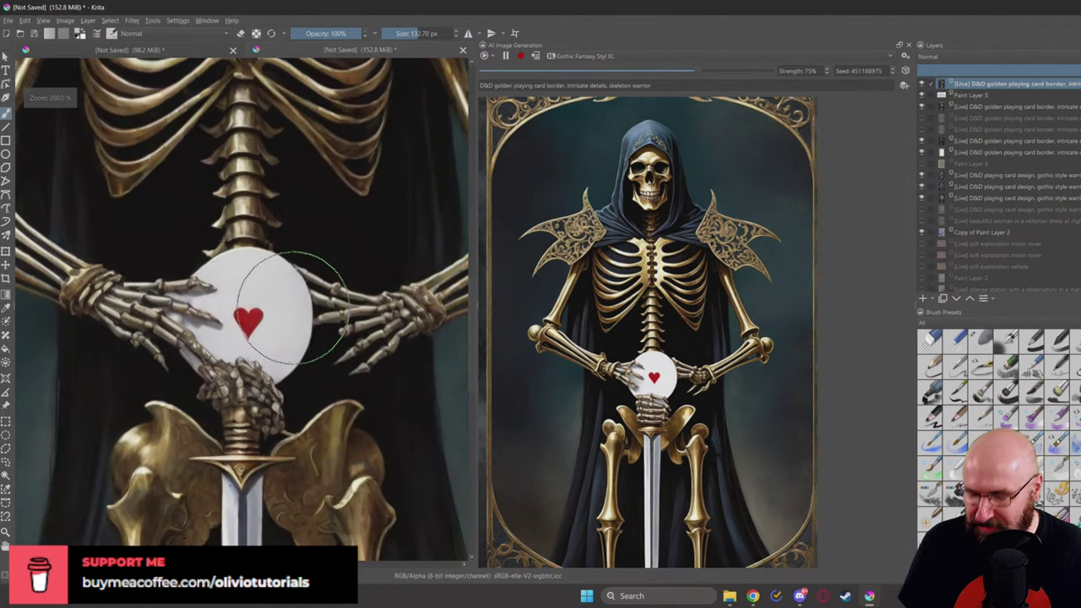
pyautogui.scroll(-2, 278, 287)
pyautogui.scroll(-2, 270, 299)
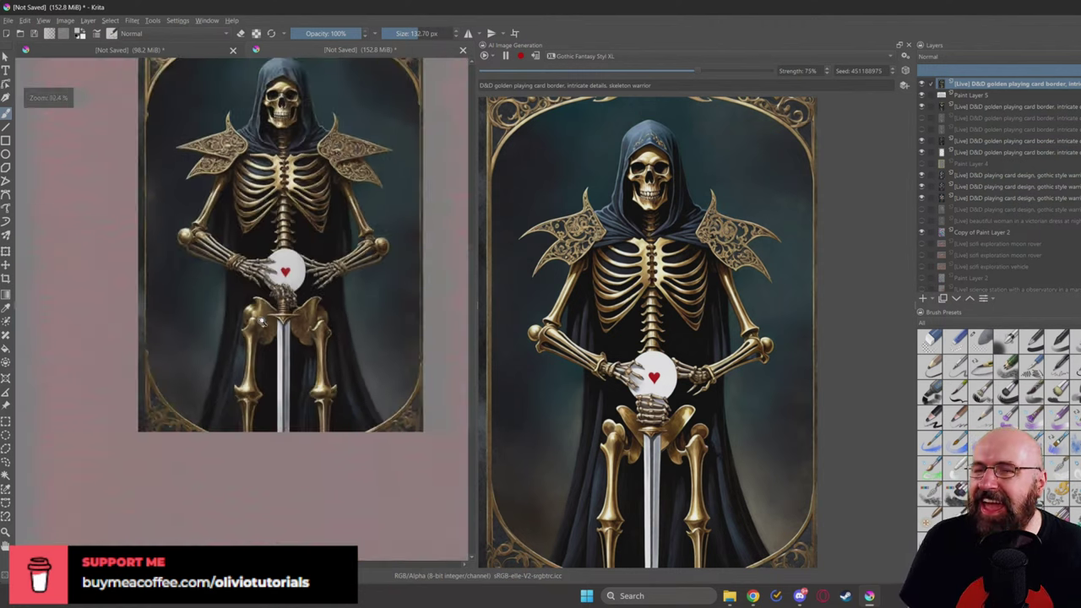
pyautogui.scroll(1, 263, 327)
pyautogui.scroll(-1, 262, 328)
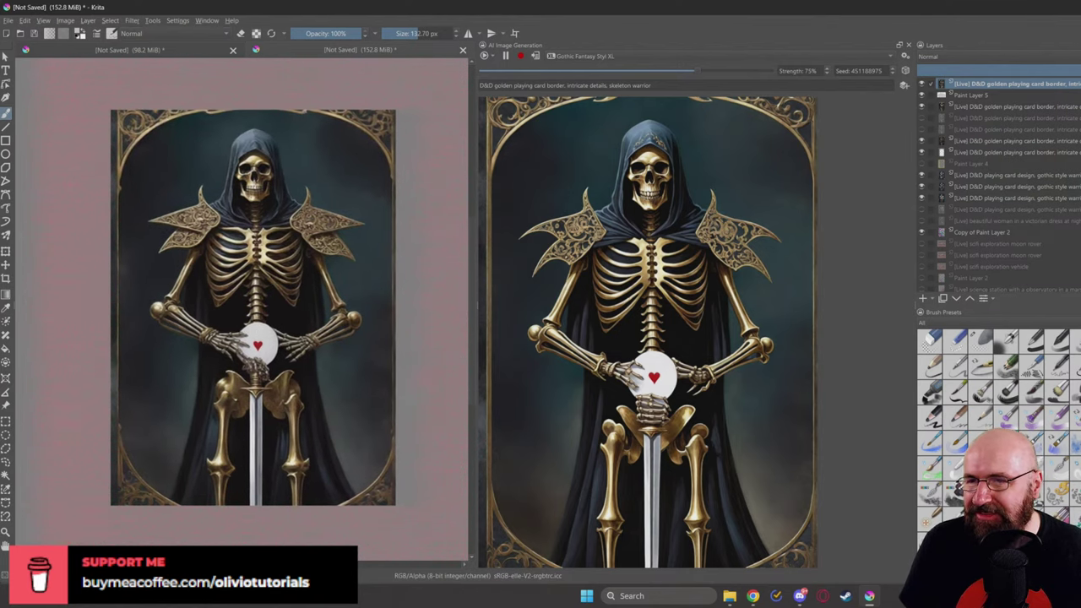
pyautogui.scroll(2, 266, 321)
pyautogui.scroll(-1, 269, 314)
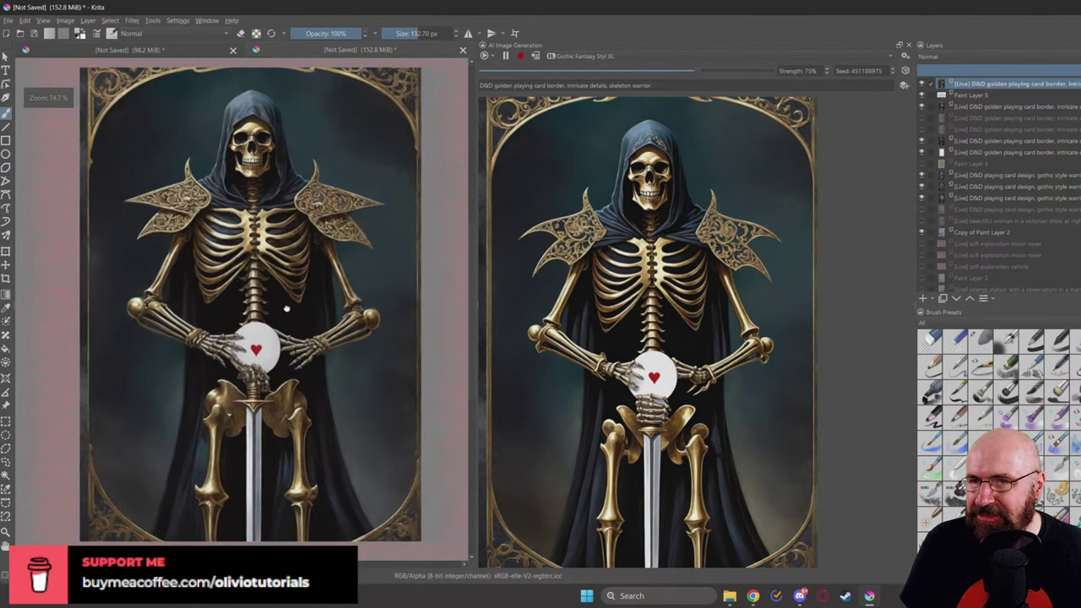
pyautogui.scroll(1, 271, 312)
pyautogui.scroll(1, 277, 312)
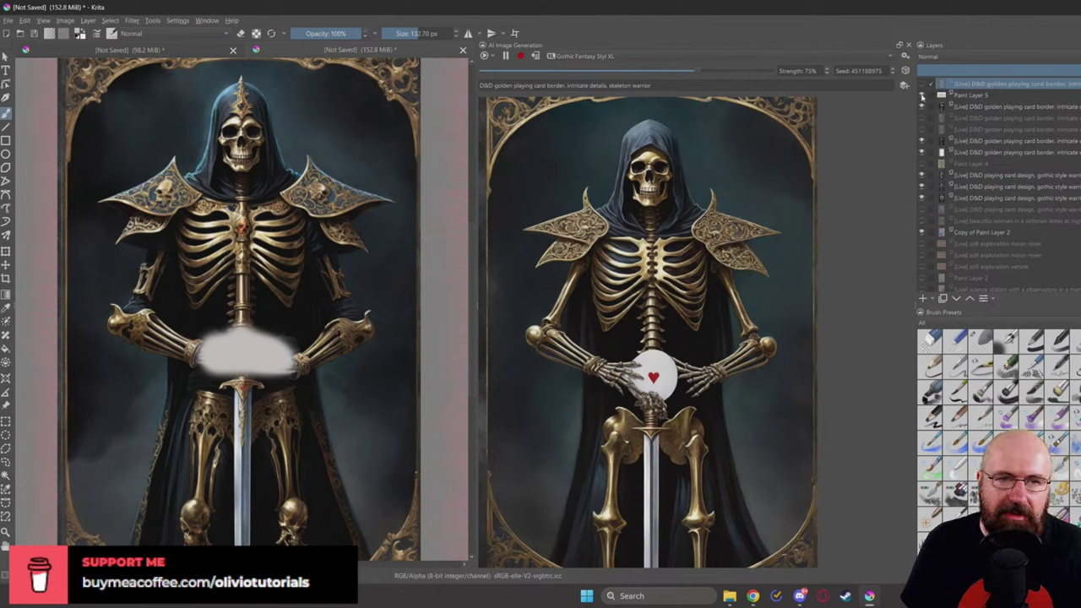
# Step: Hide Paint Layer 5 and the skeleton layer, and change 'skeleton warrior' in the prompt to 'elfen warrior'
pyautogui.click(923, 95)
pyautogui.click(923, 106)
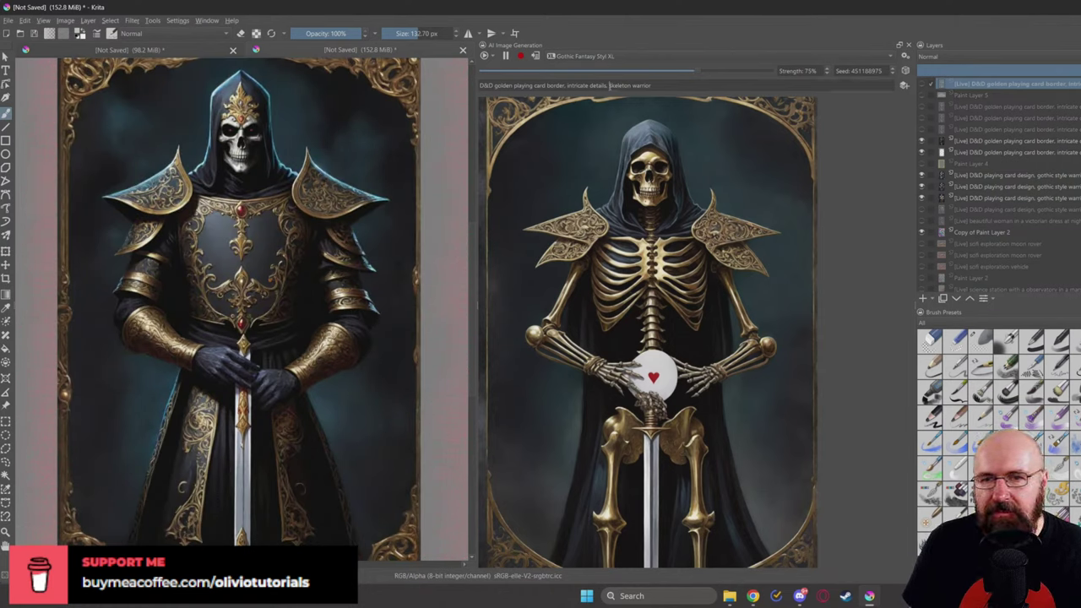
pyautogui.moveTo(609, 86); pyautogui.dragTo(676, 87)
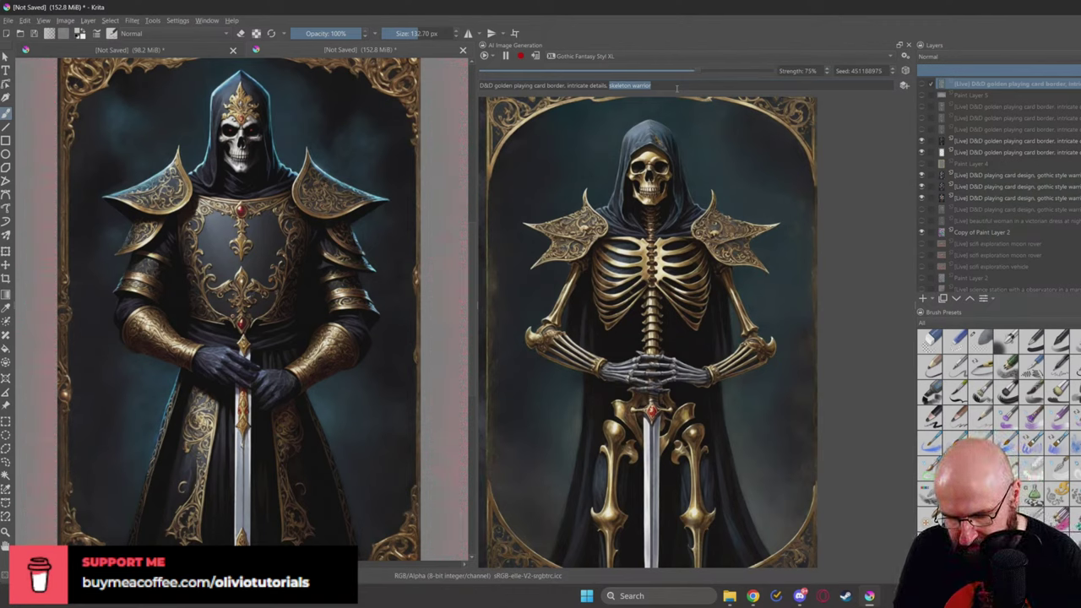
pyautogui.write('ai')
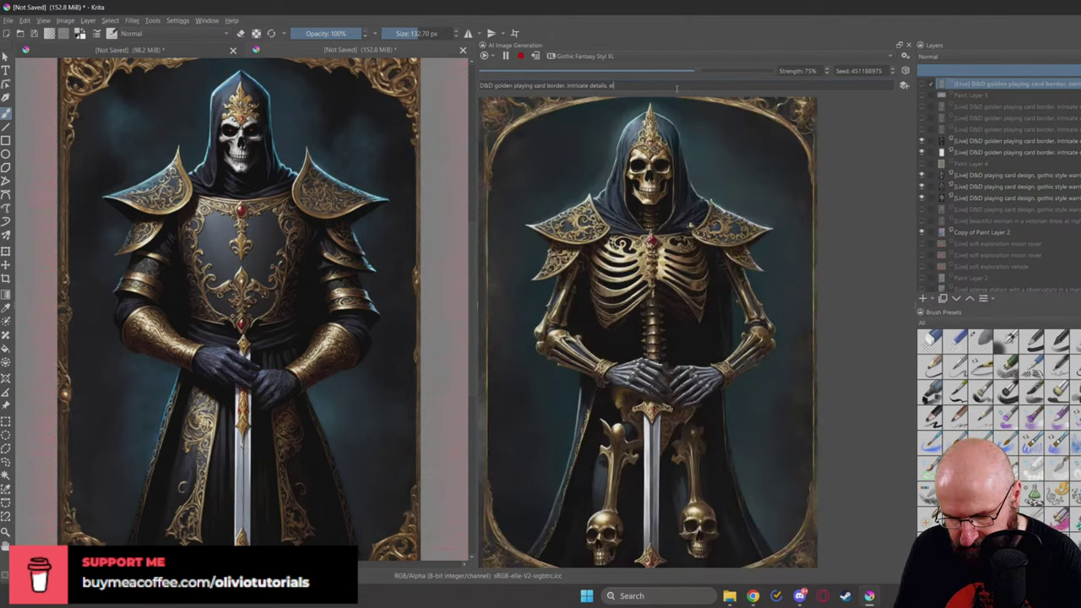
pyautogui.write('ls, elfen warrior')
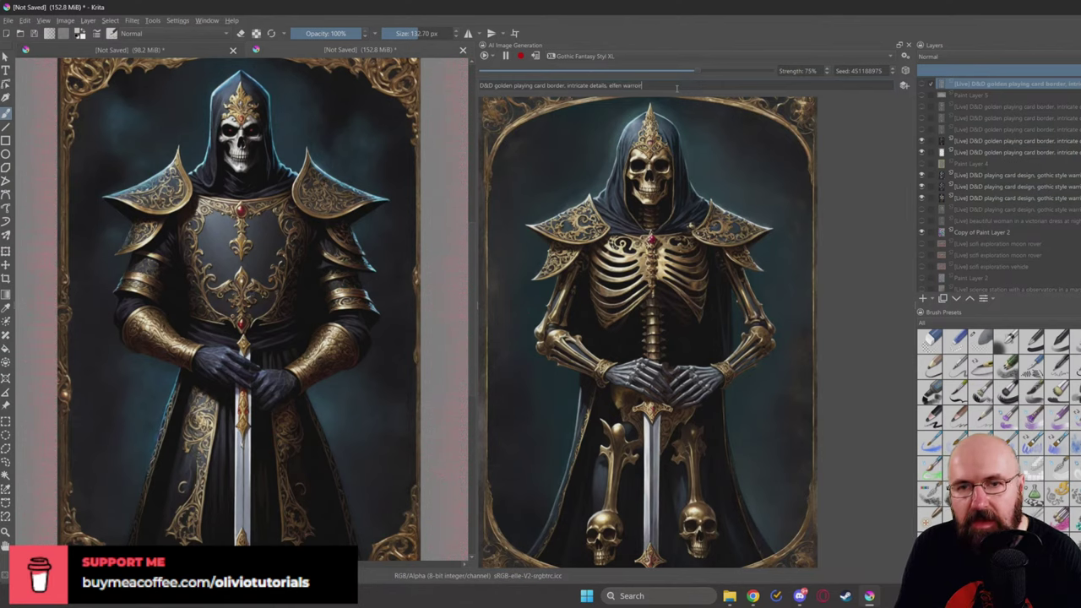
pyautogui.press('BackSpace')
pyautogui.press('BackSpace')
pyautogui.press('BackSpace')
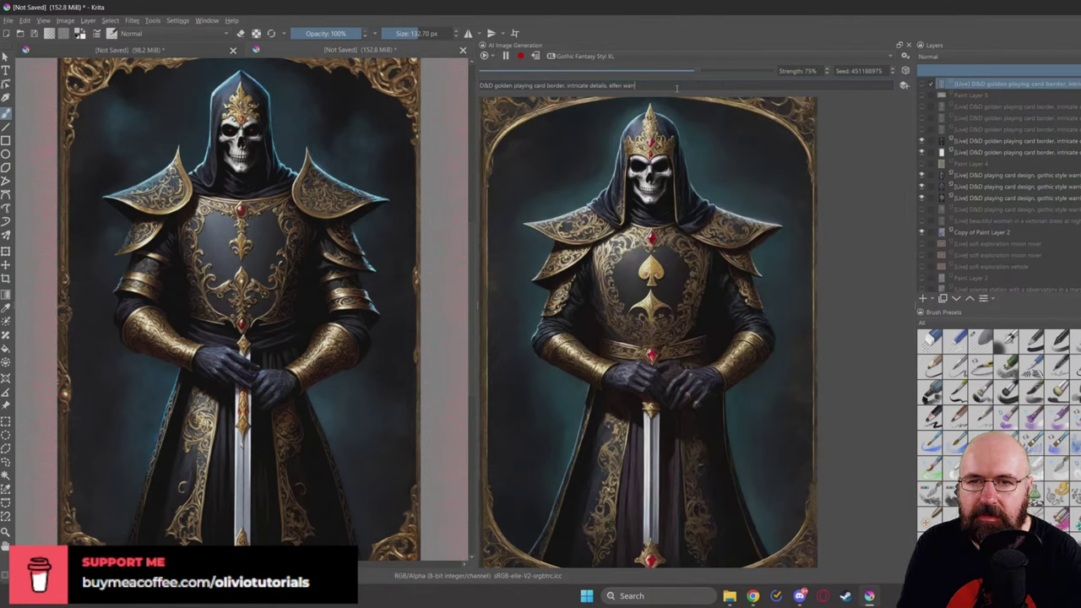
pyautogui.write('ior')
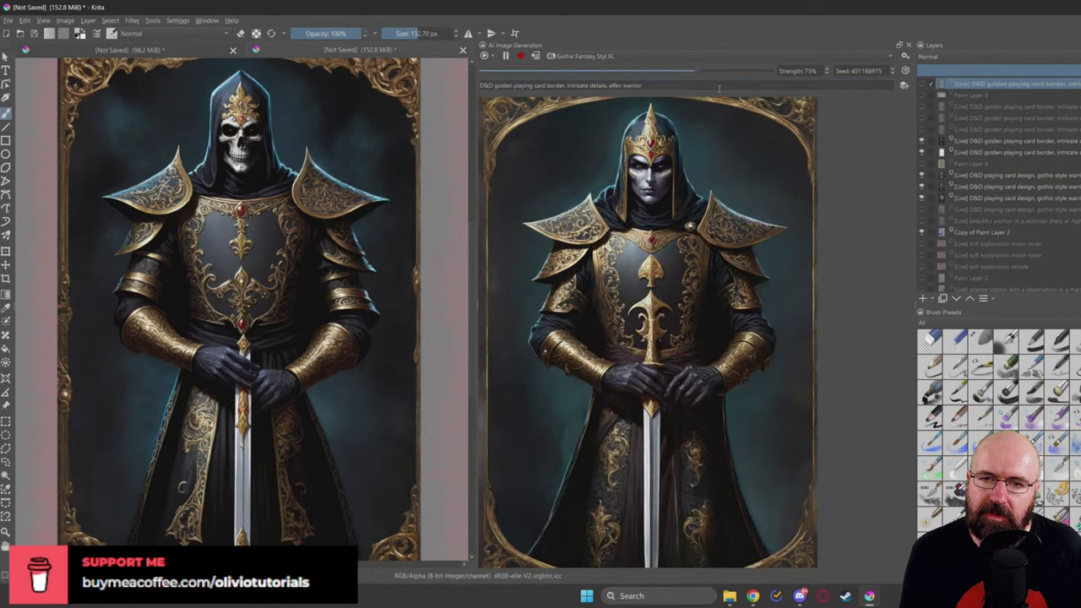
# Step: Hide the skull knight, border, card and knight layers, leaving only the hooded knight card visible
pyautogui.click(922, 141)
pyautogui.click(923, 153)
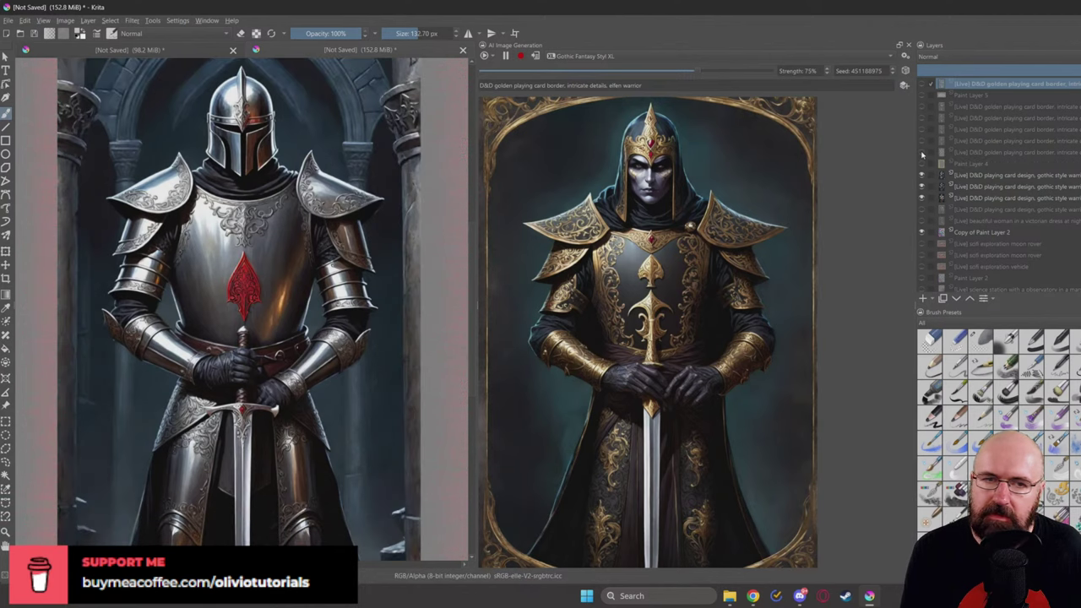
pyautogui.click(922, 175)
pyautogui.click(922, 187)
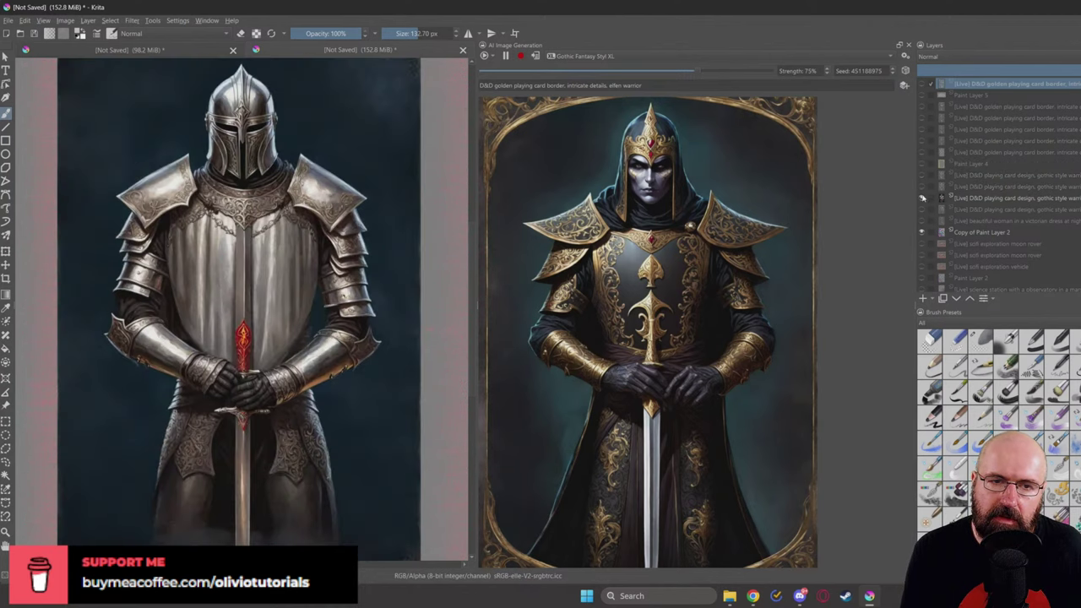
pyautogui.click(923, 197)
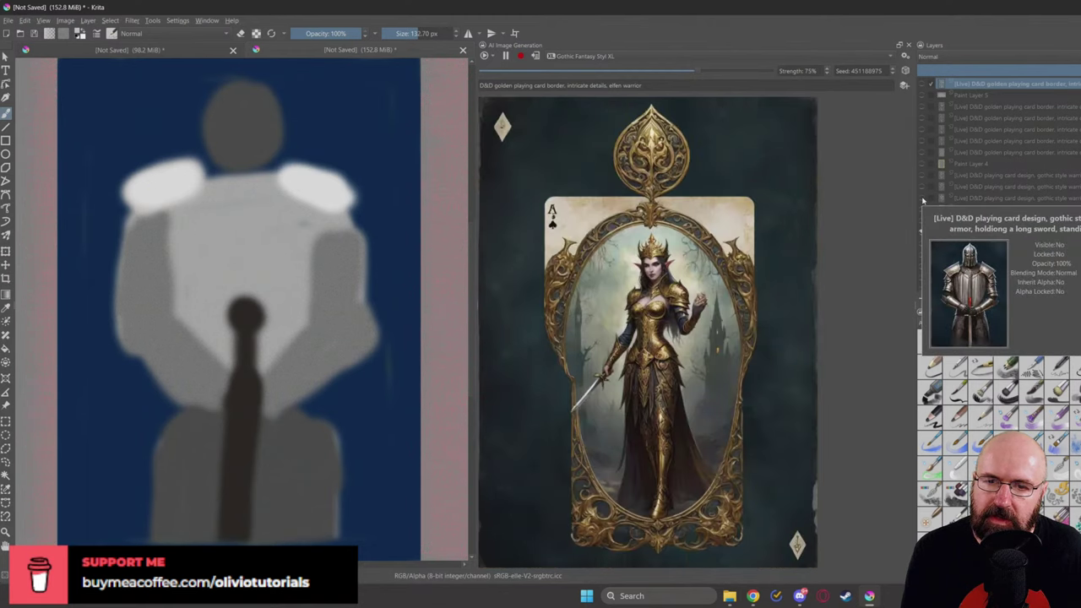
pyautogui.click(922, 131)
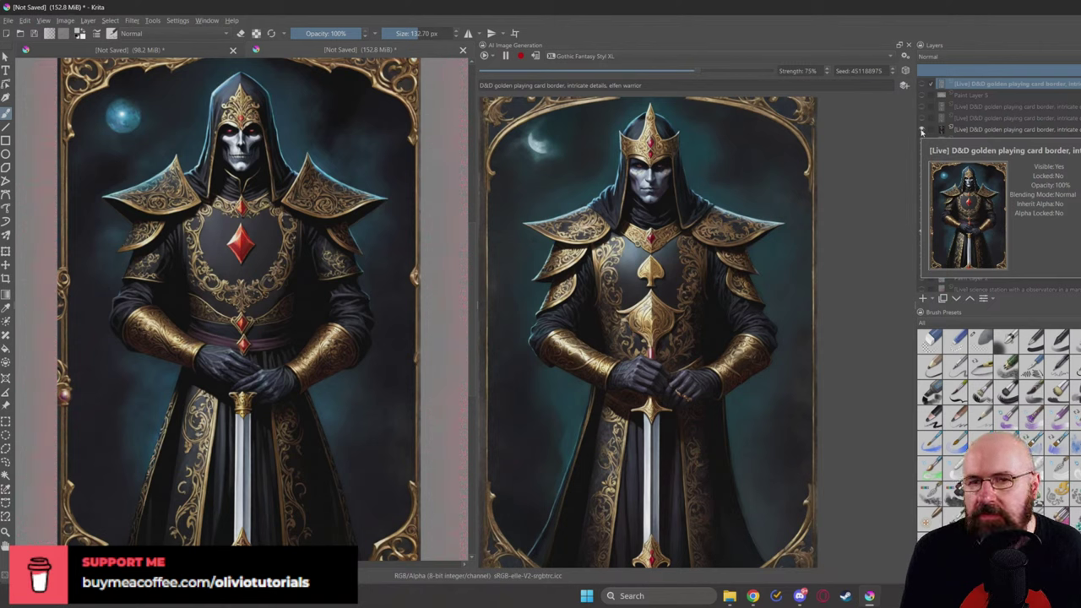
# Step: Replace 'golden' in the prompt with 'ivory', then delete the word entirely
pyautogui.doubleClick(504, 85)
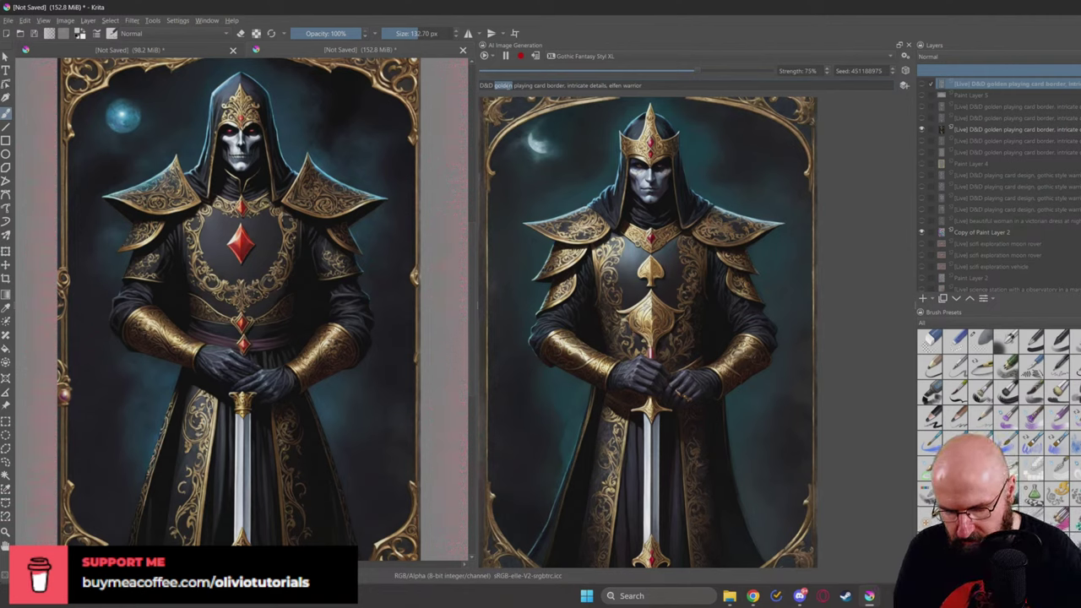
pyautogui.write('ivory')
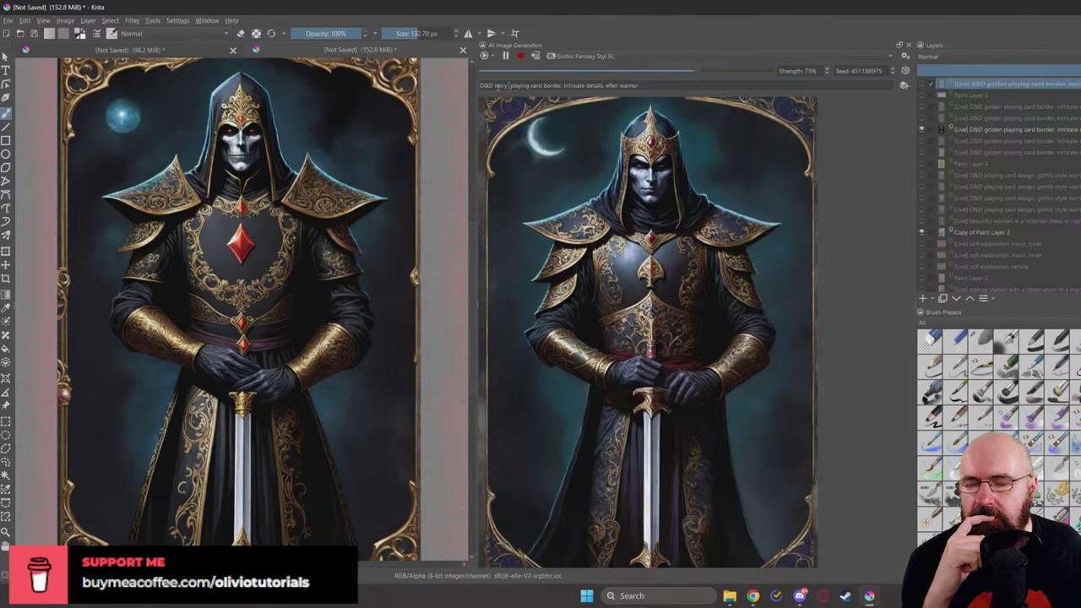
pyautogui.doubleClick(500, 85)
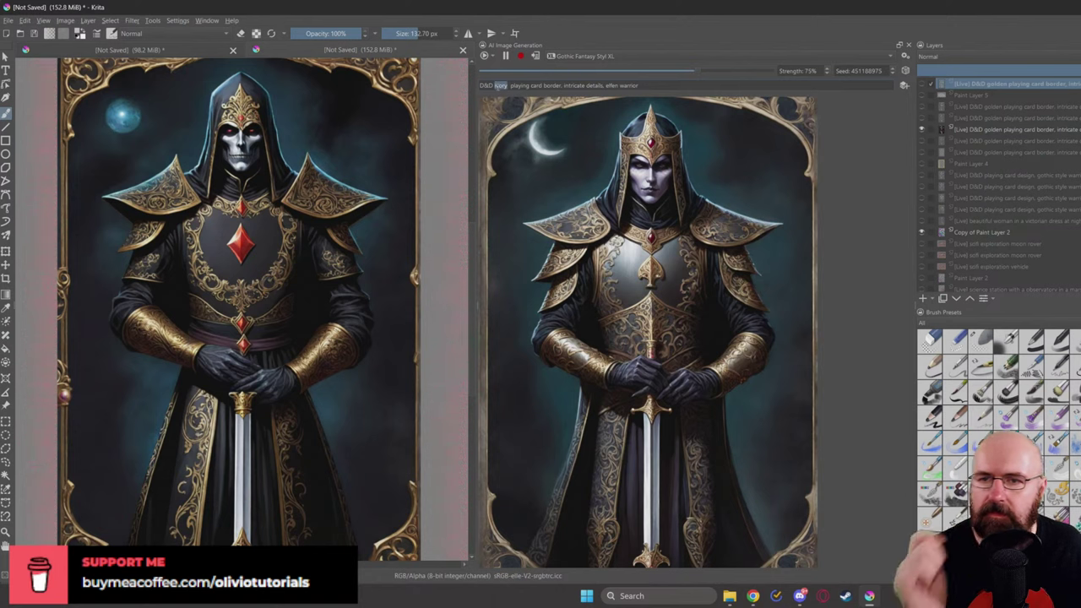
pyautogui.press('BackSpace')
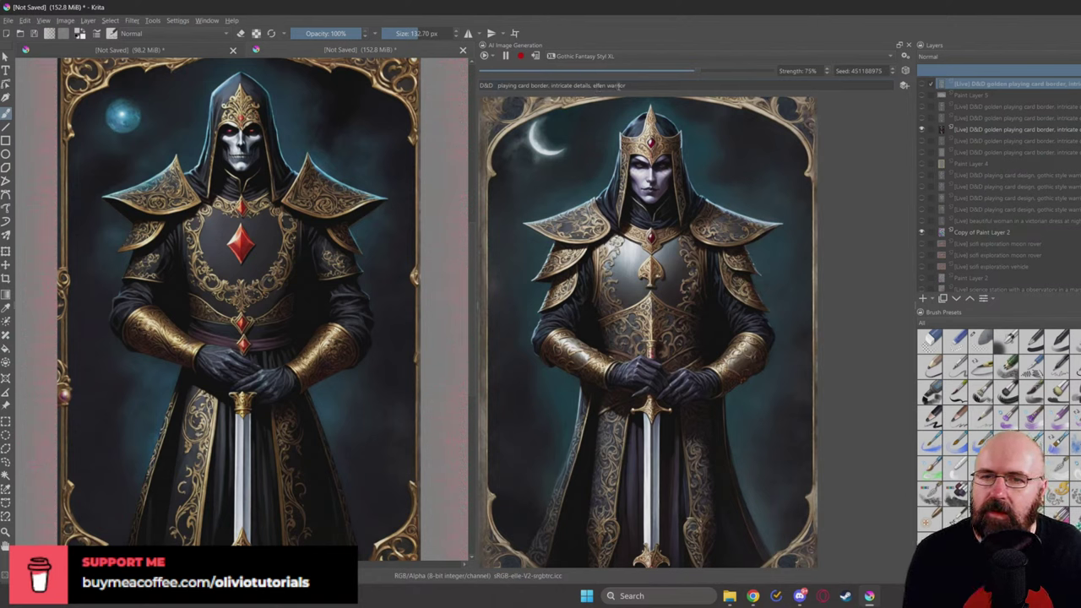
# Step: Change 'warrior' in the prompt to 'wizard holding a staff'
pyautogui.doubleClick(617, 85)
pyautogui.write('wizard')
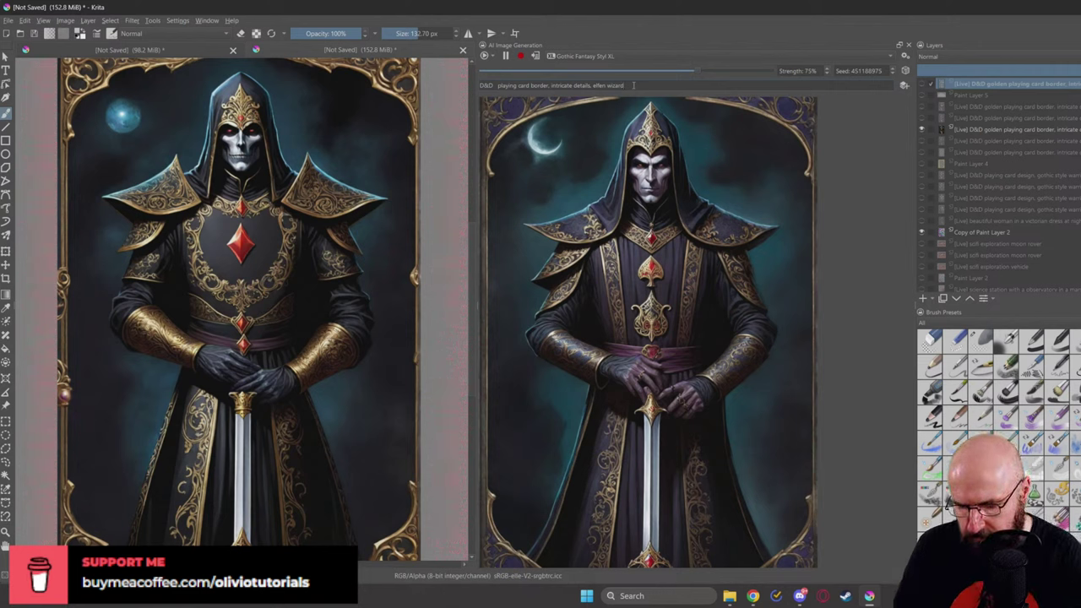
pyautogui.write('lding')
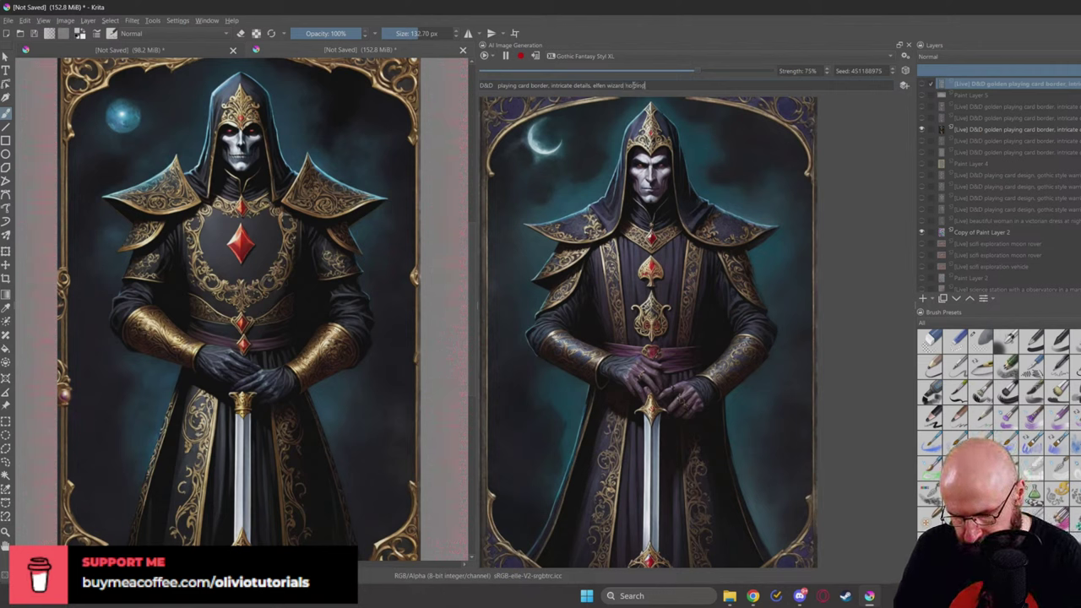
pyautogui.write(' a cane')
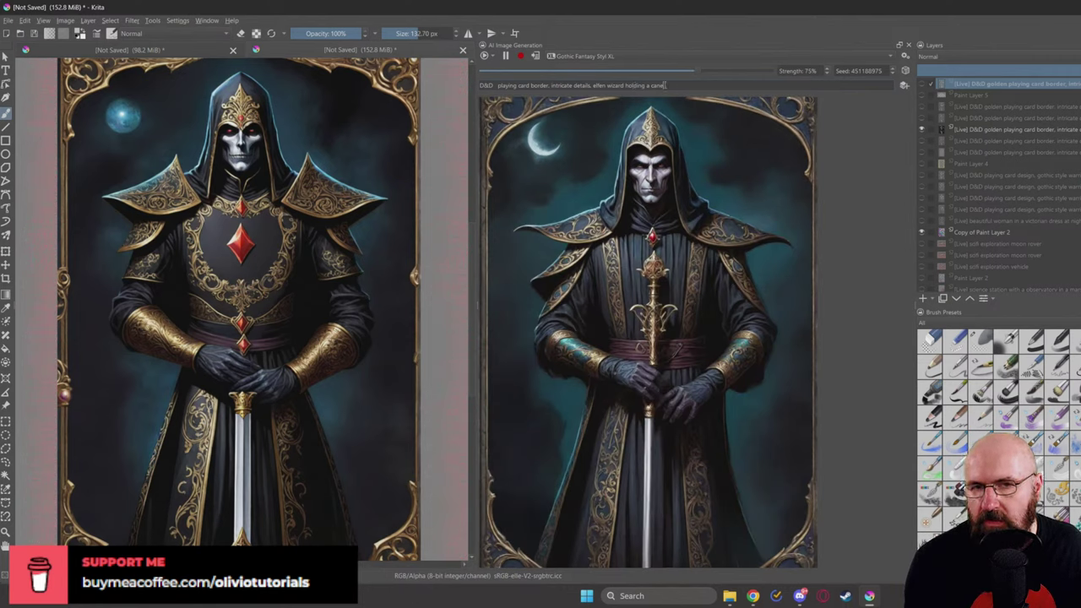
pyautogui.doubleClick(658, 85)
pyautogui.write('staff')
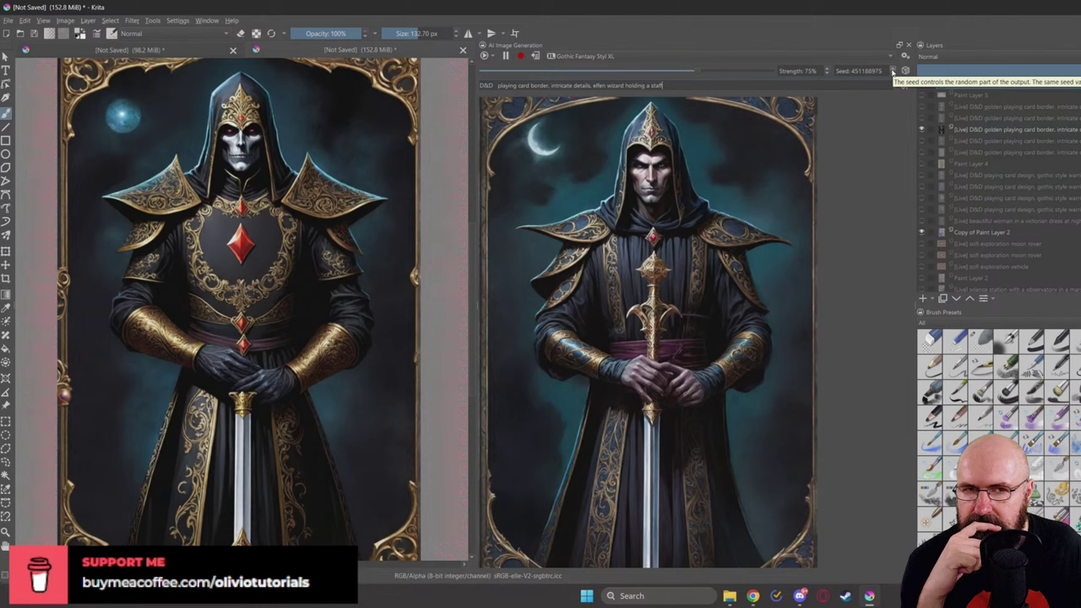
# Step: Try new seeds and slightly higher strength, then add the blue-flame-staff wizard as a layer
pyautogui.click(892, 72)
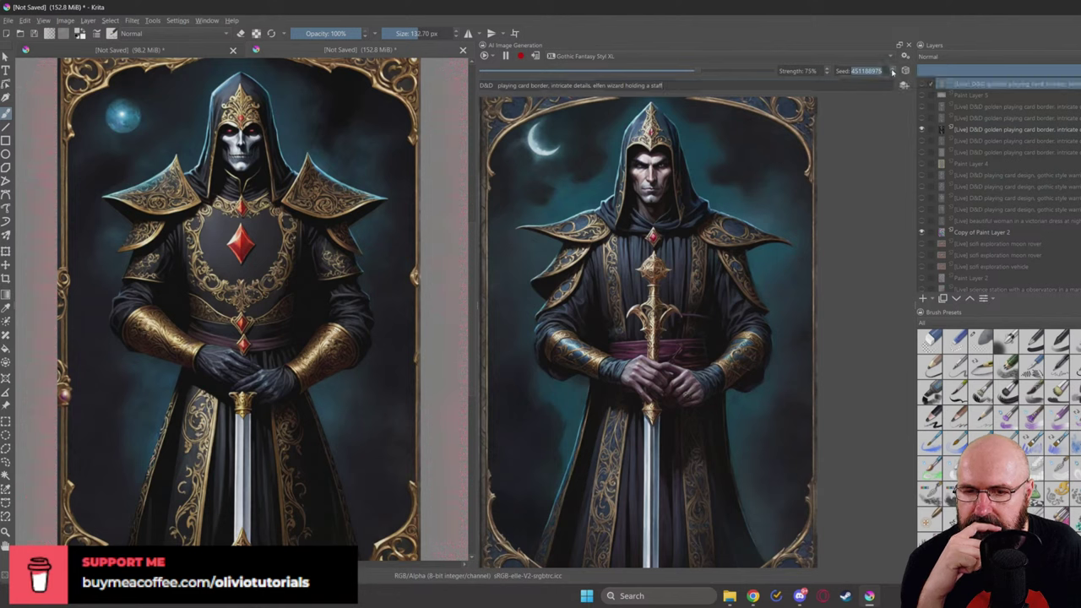
pyautogui.click(892, 71)
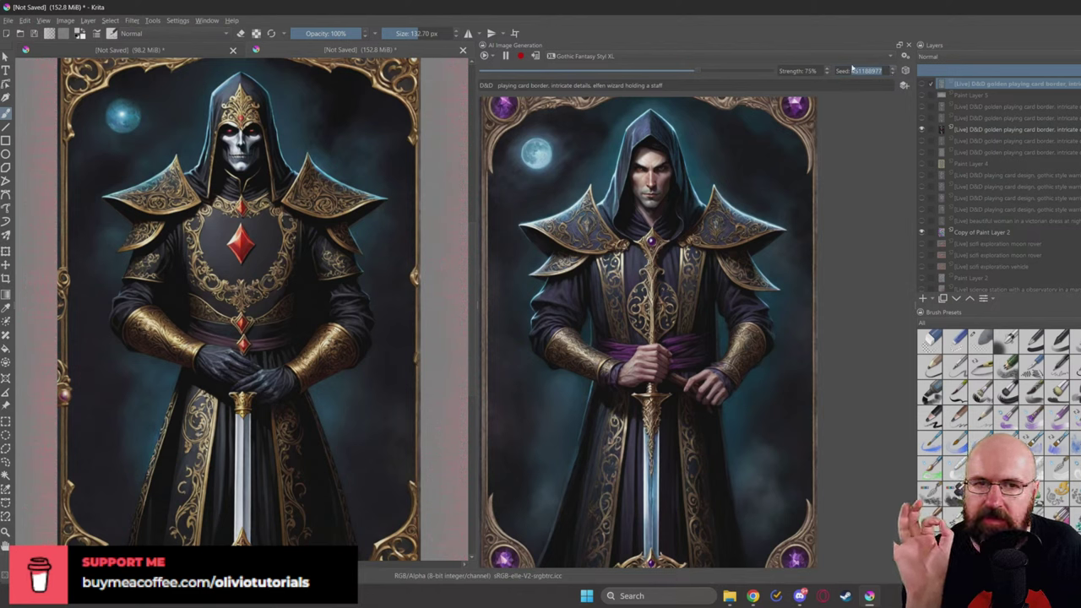
pyautogui.click(826, 68)
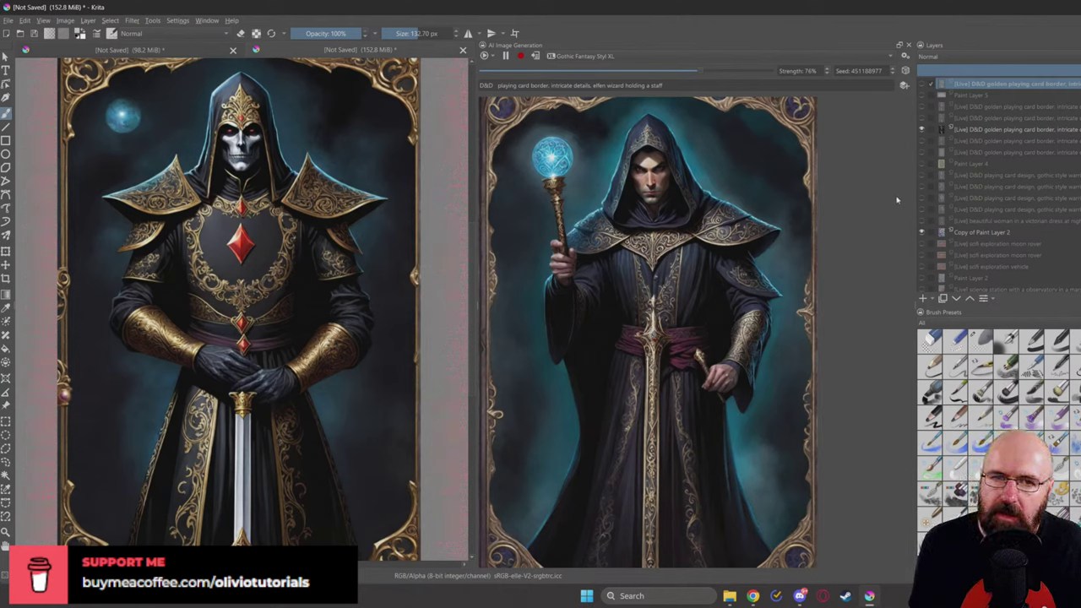
pyautogui.click(891, 70)
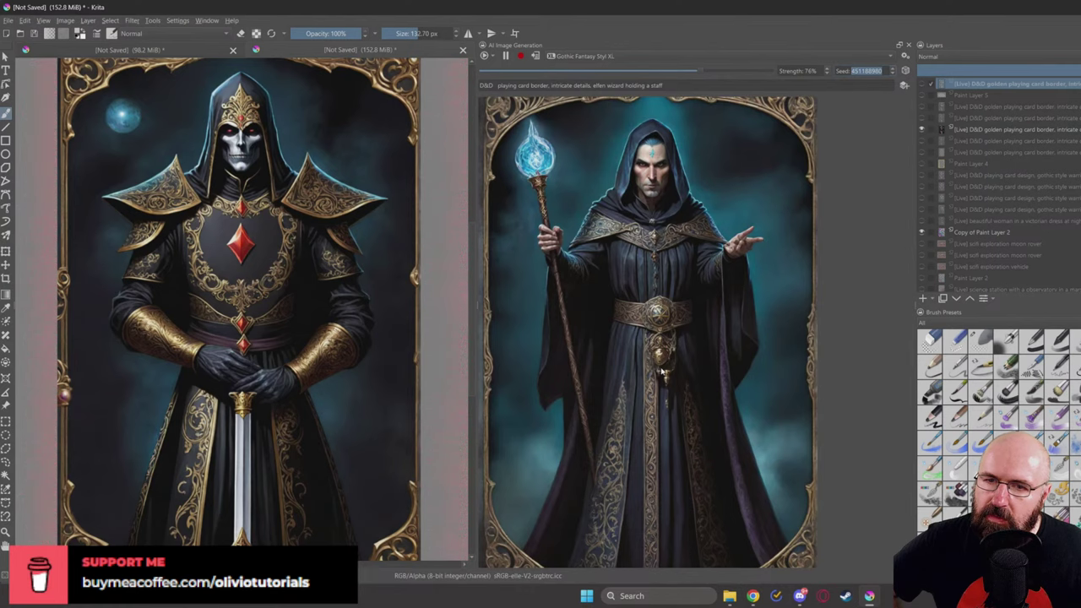
pyautogui.click(534, 56)
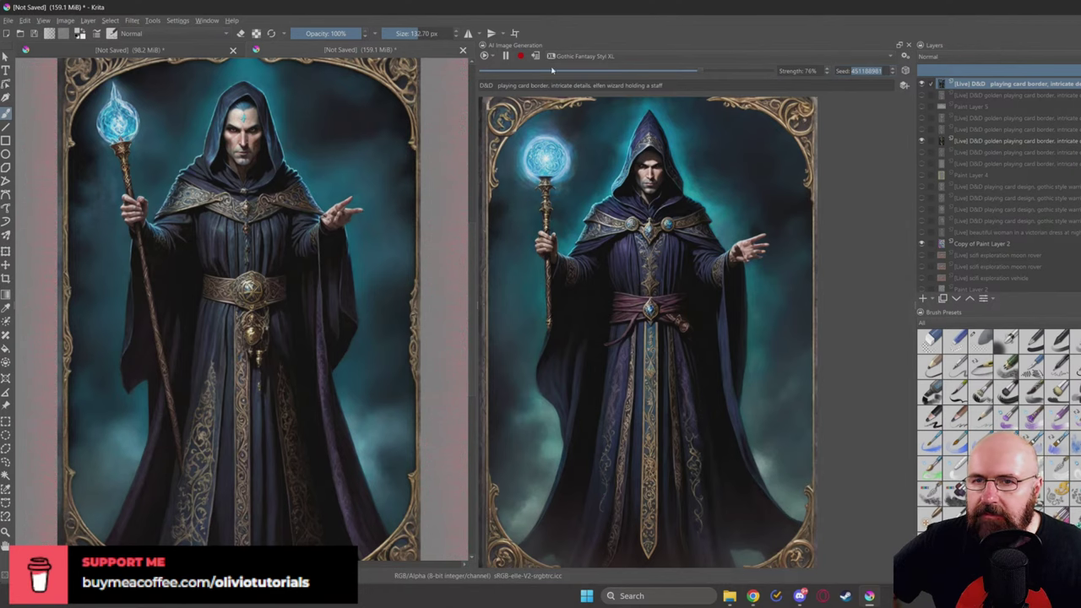
# Step: Pause live mode and refine the wizard in Generate mode at 75% strength
pyautogui.click(505, 56)
pyautogui.click(495, 59)
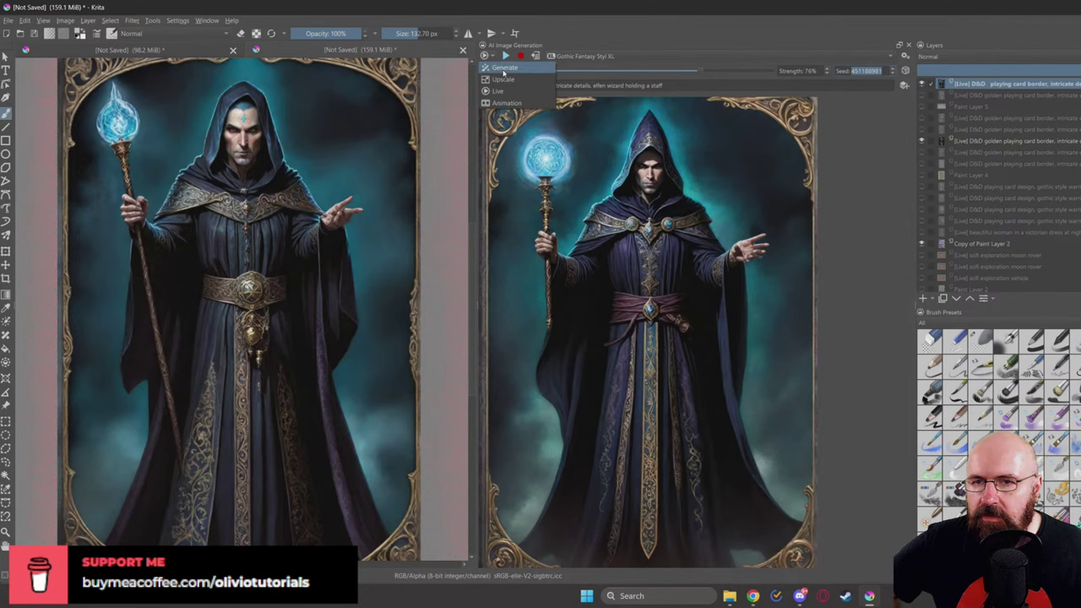
pyautogui.click(501, 71)
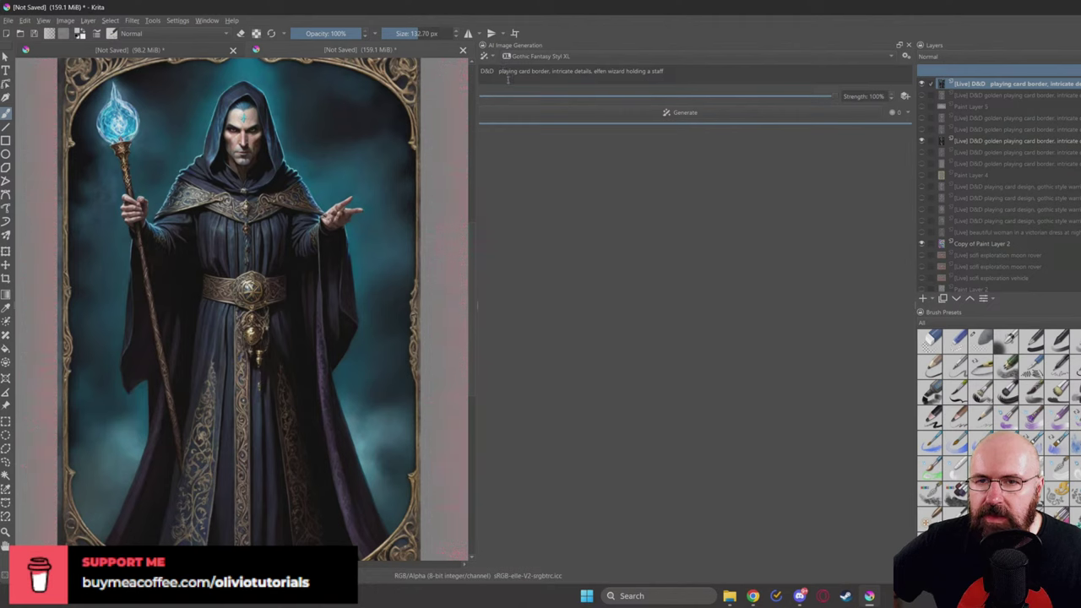
pyautogui.moveTo(848, 99); pyautogui.dragTo(746, 97)
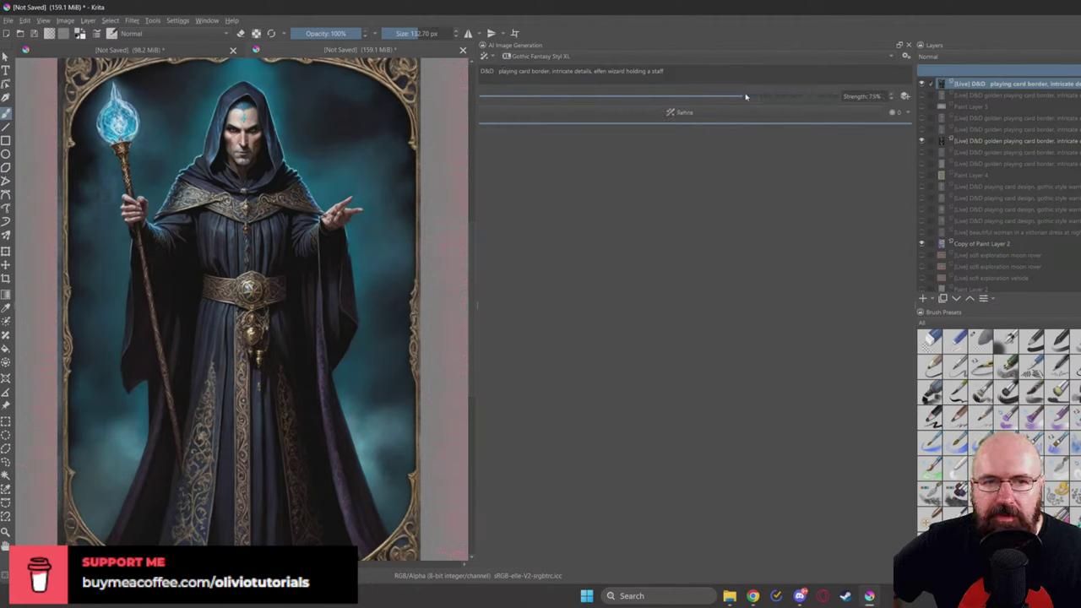
pyautogui.click(677, 113)
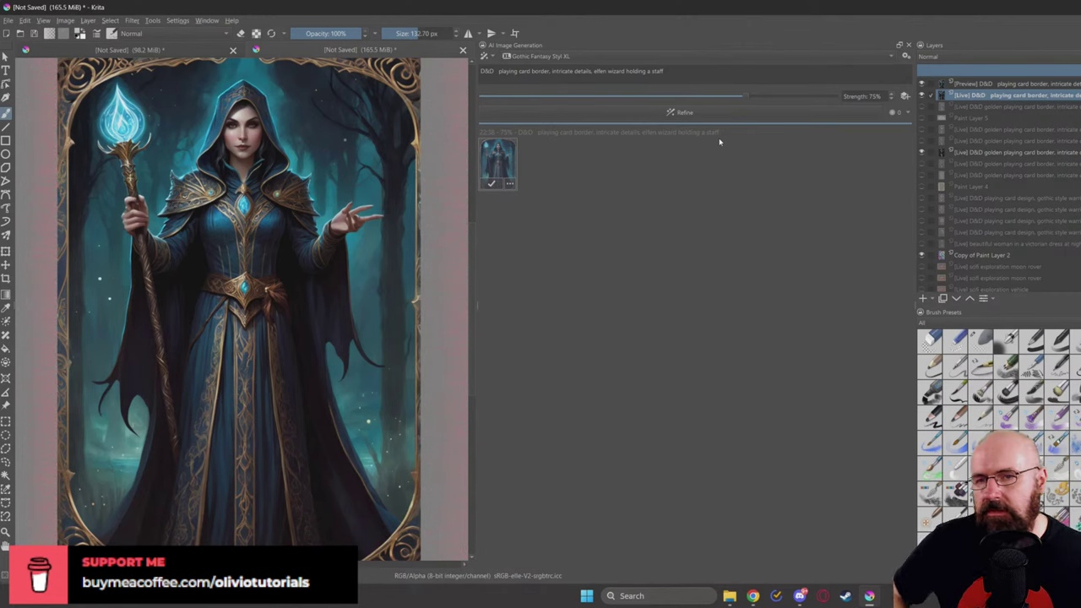
pyautogui.click(905, 57)
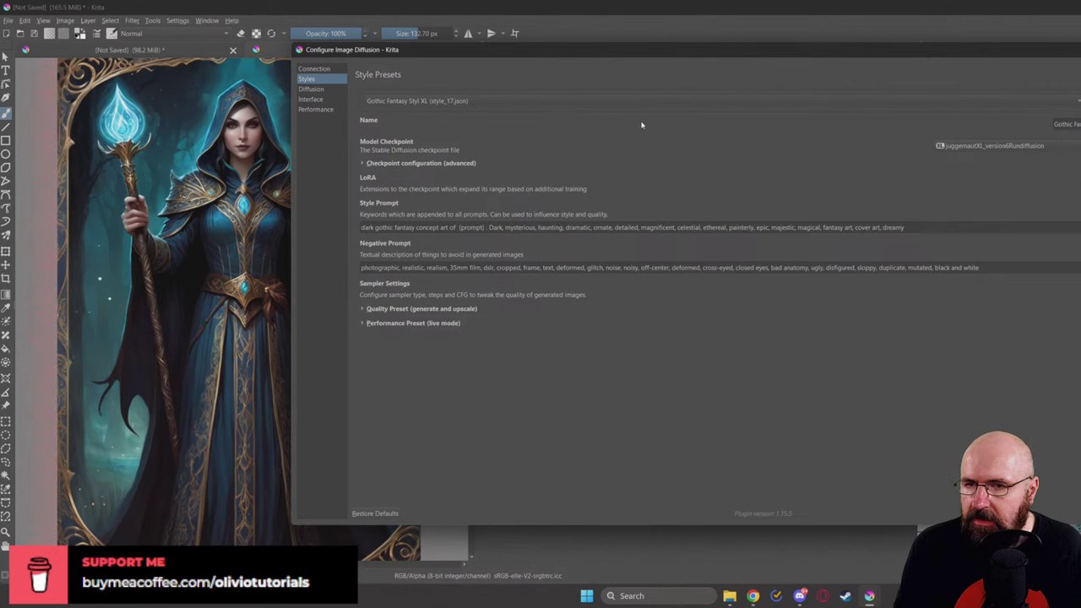
# Step: Review the style prompt and sampler settings, keeping DPM++, and preview the second refined result
pyautogui.tripleClick(575, 228)
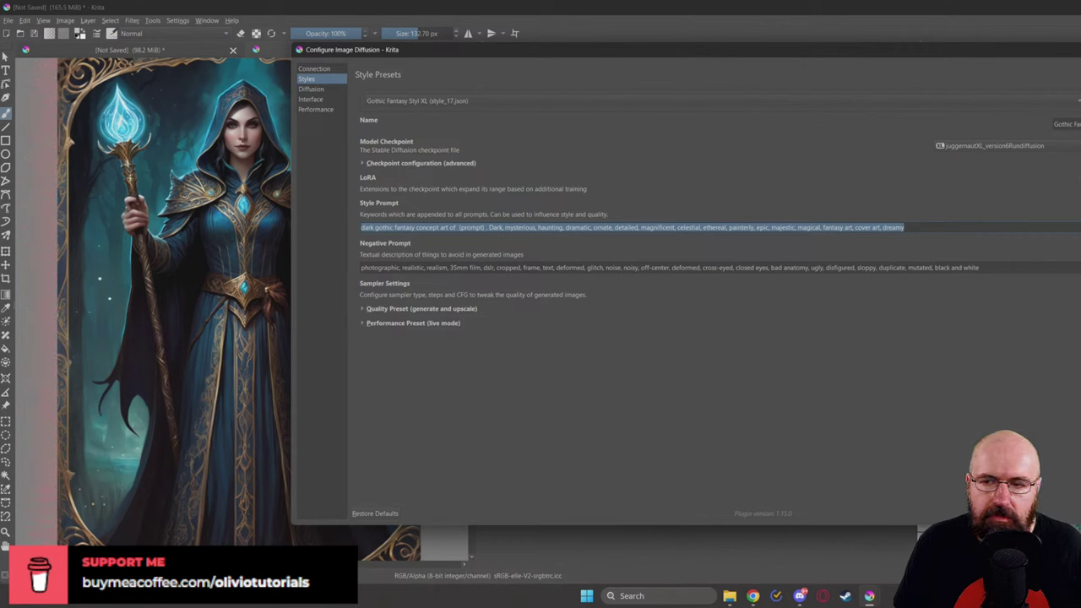
pyautogui.click(363, 309)
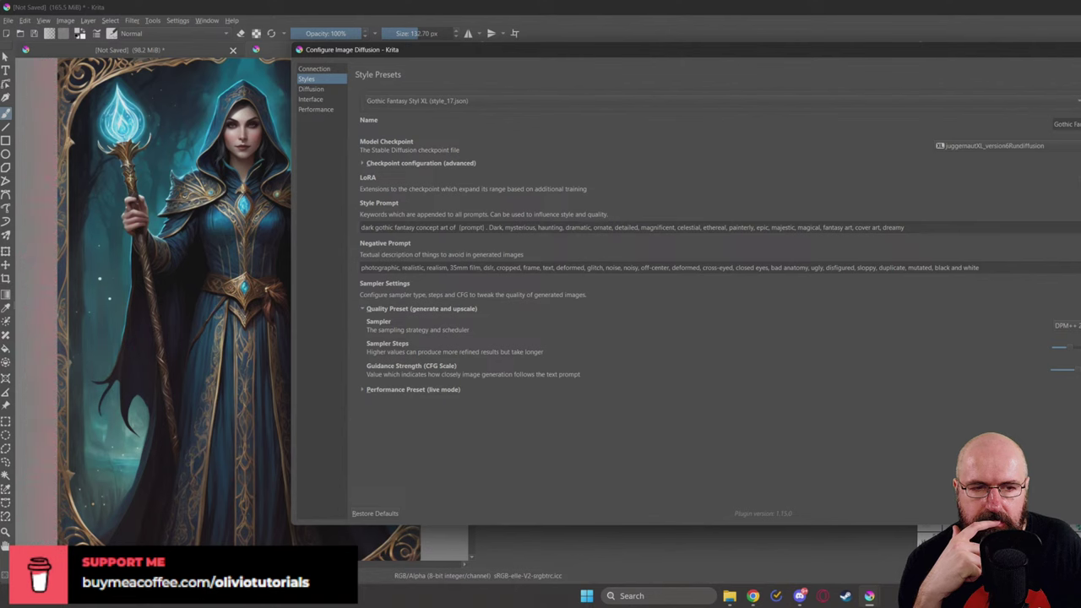
pyautogui.click(1065, 325)
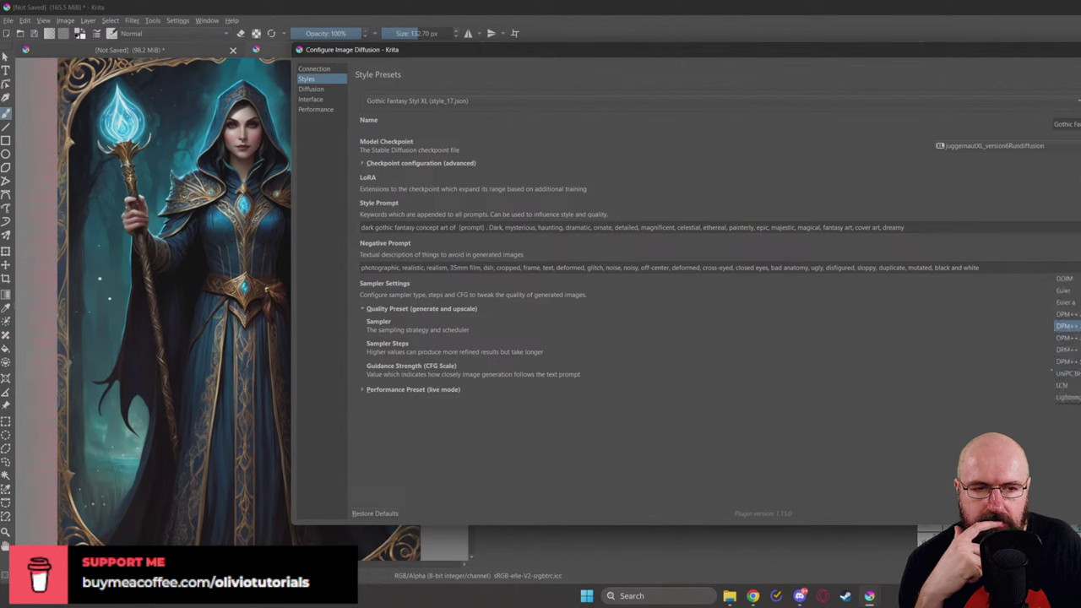
pyautogui.click(1066, 337)
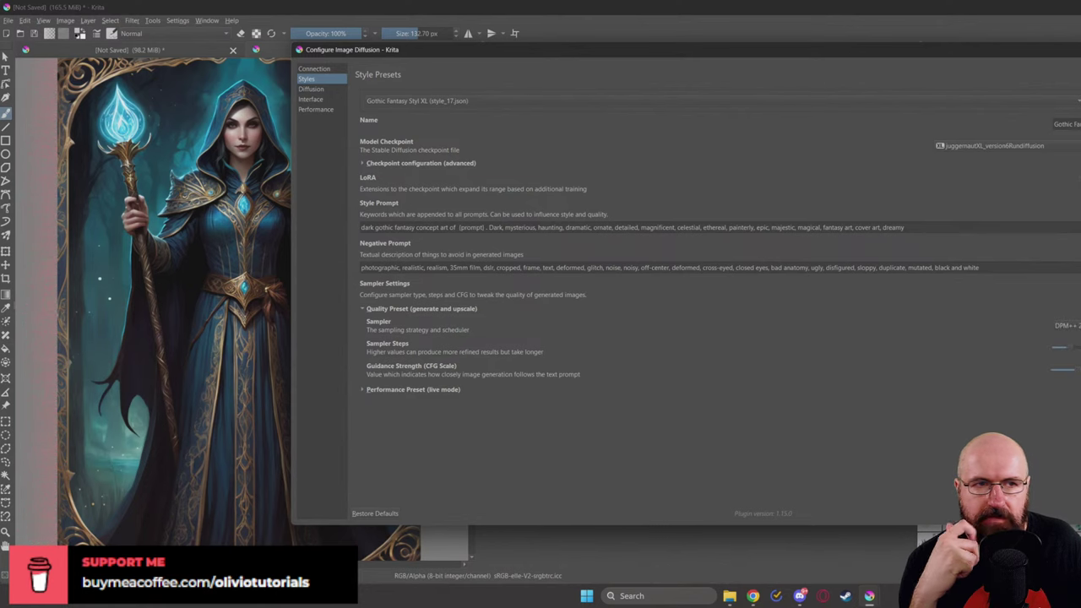
pyautogui.press('Escape')
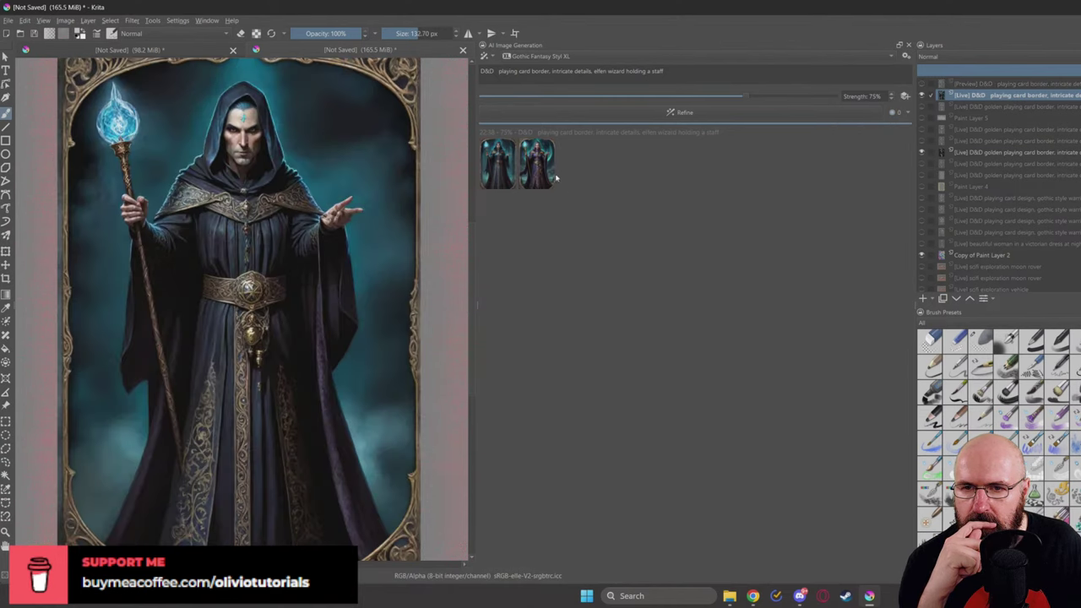
pyautogui.click(540, 162)
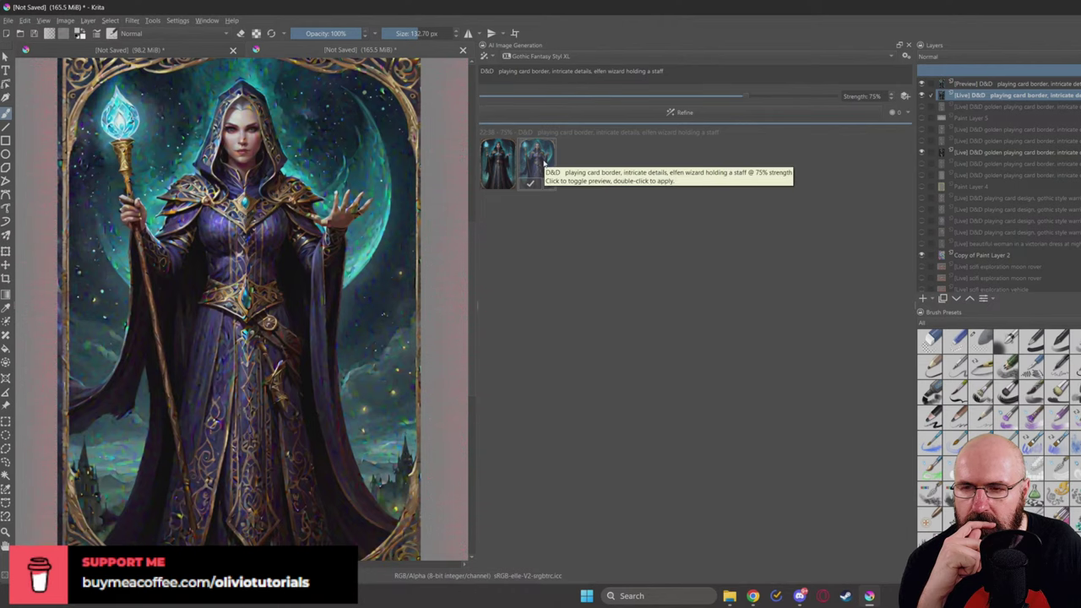
# Step: Switch to a different DPM++ sampler, refine again, and preview the third sorceress card
pyautogui.click(906, 56)
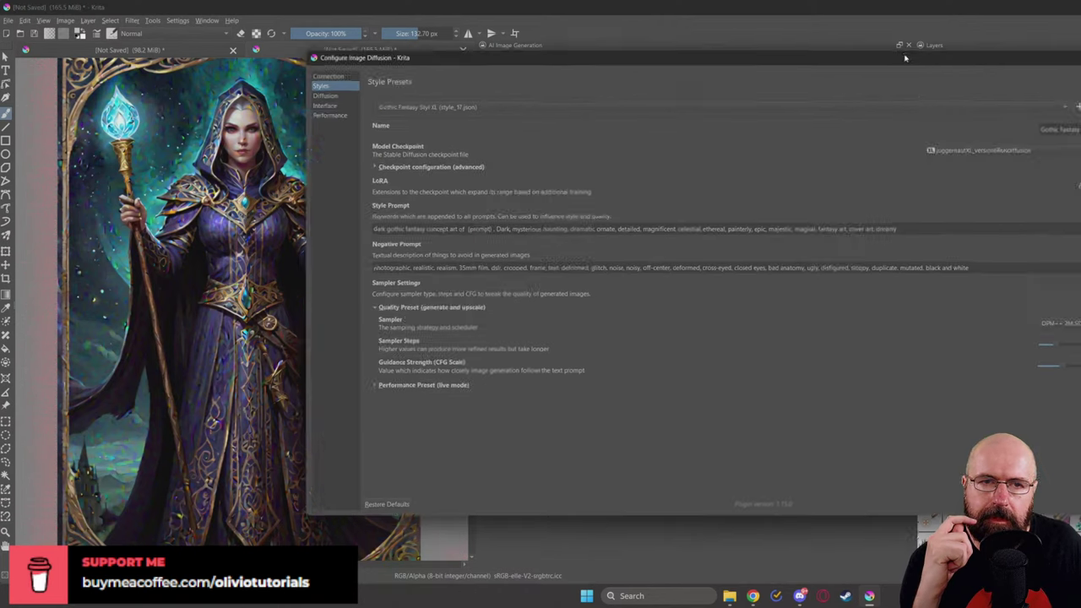
pyautogui.click(1065, 325)
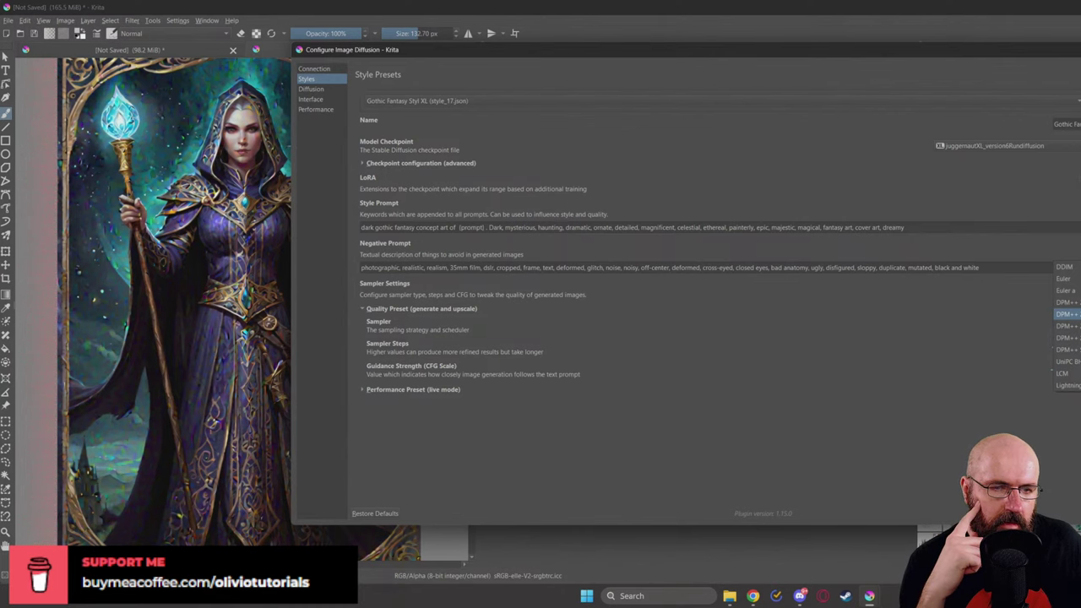
pyautogui.click(1066, 338)
pyautogui.press('Escape')
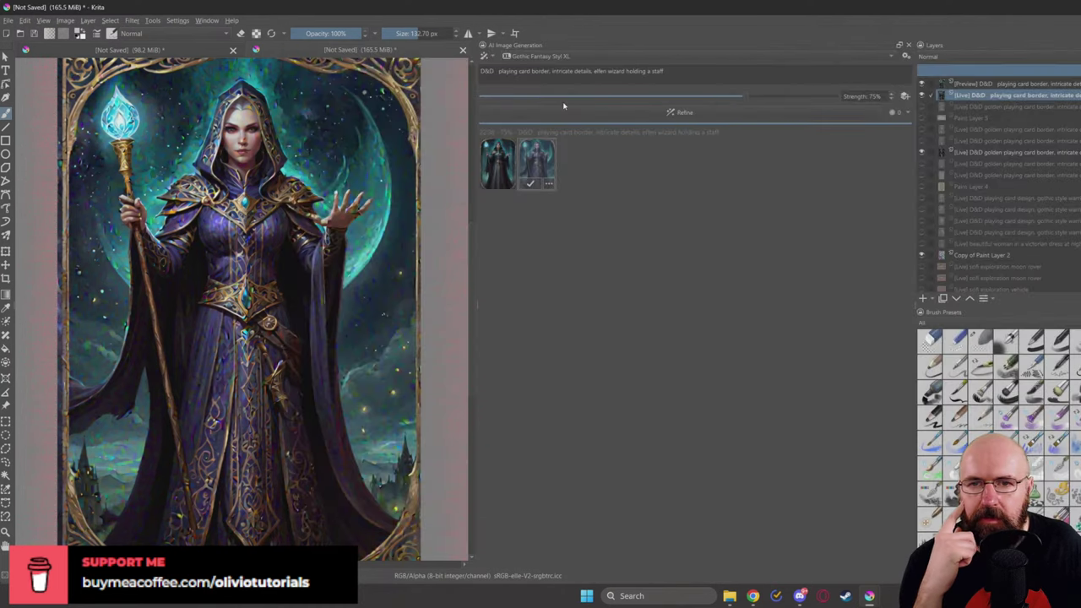
pyautogui.click(582, 113)
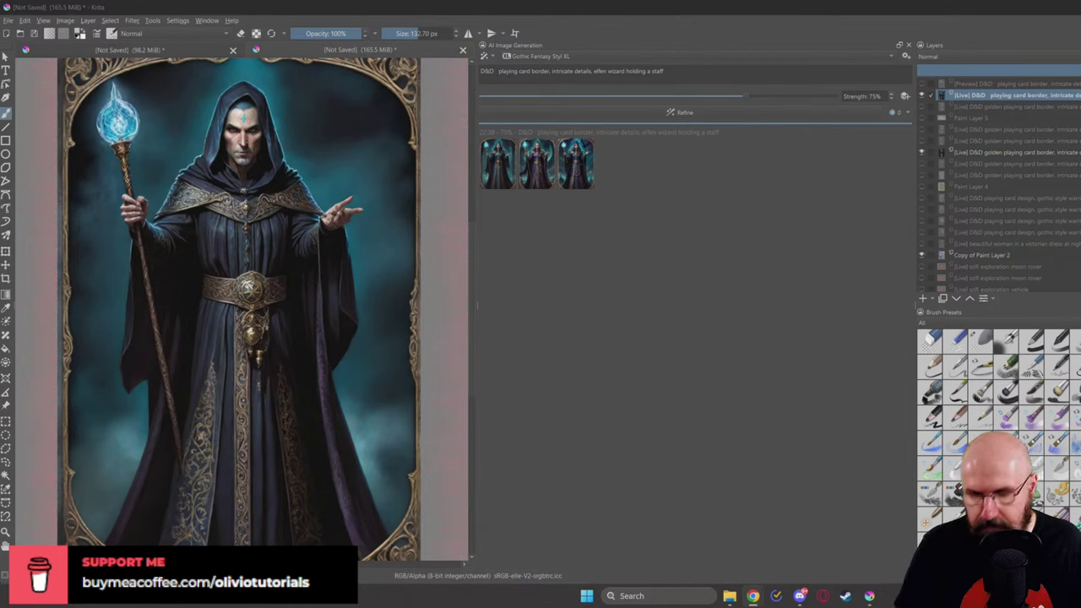
pyautogui.click(580, 165)
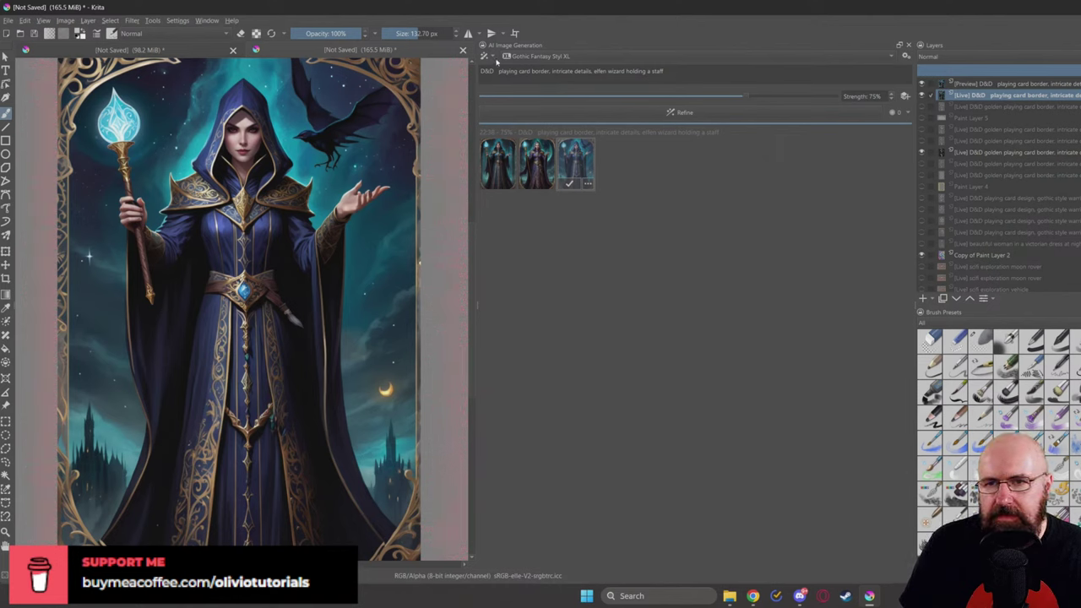
pyautogui.click(493, 57)
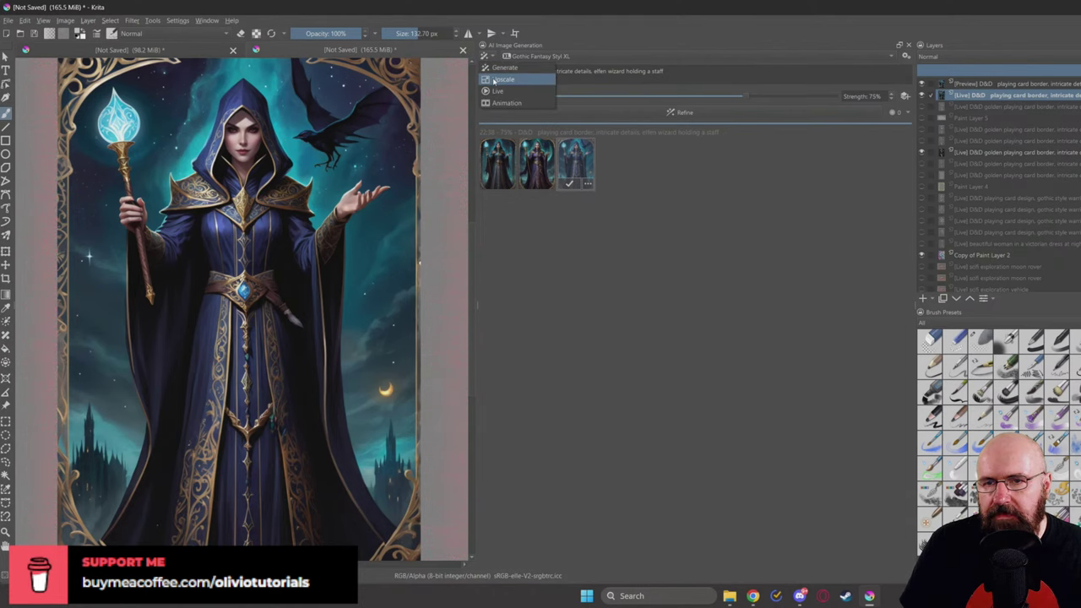
# Step: Switch to Live mode and change 'elfen' to 'Khajiit' in the prompt, toggling modes to refresh
pyautogui.click(497, 91)
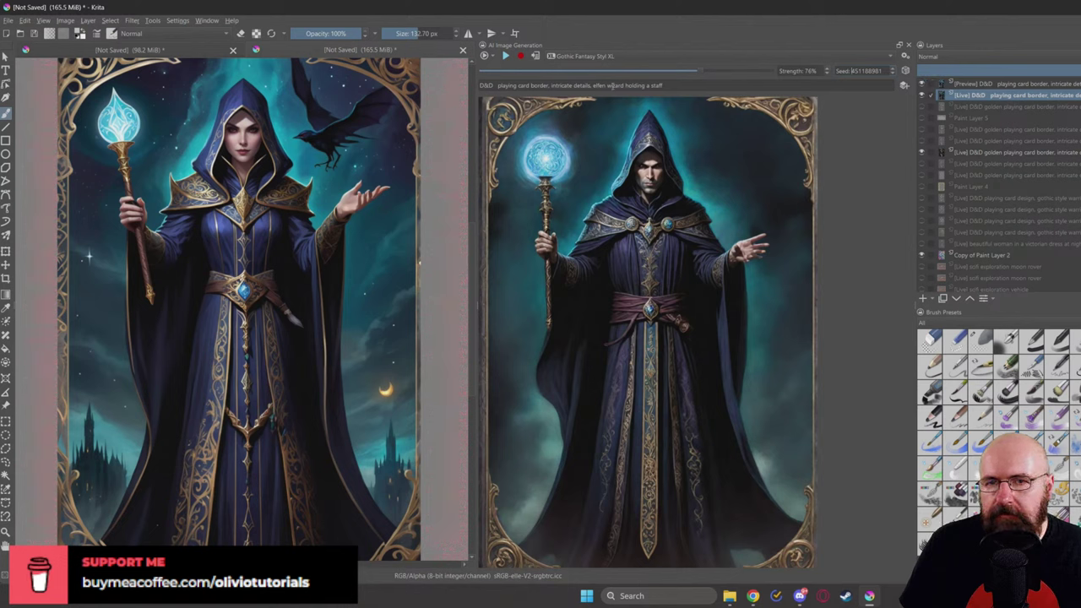
pyautogui.doubleClick(602, 86)
pyautogui.write('Khajiit')
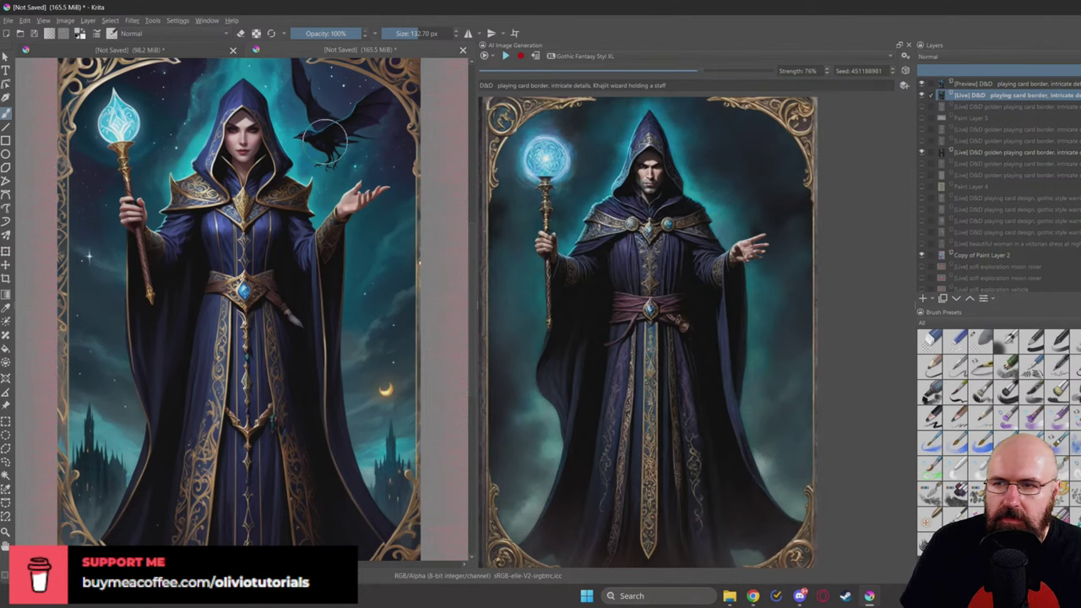
pyautogui.click(491, 55)
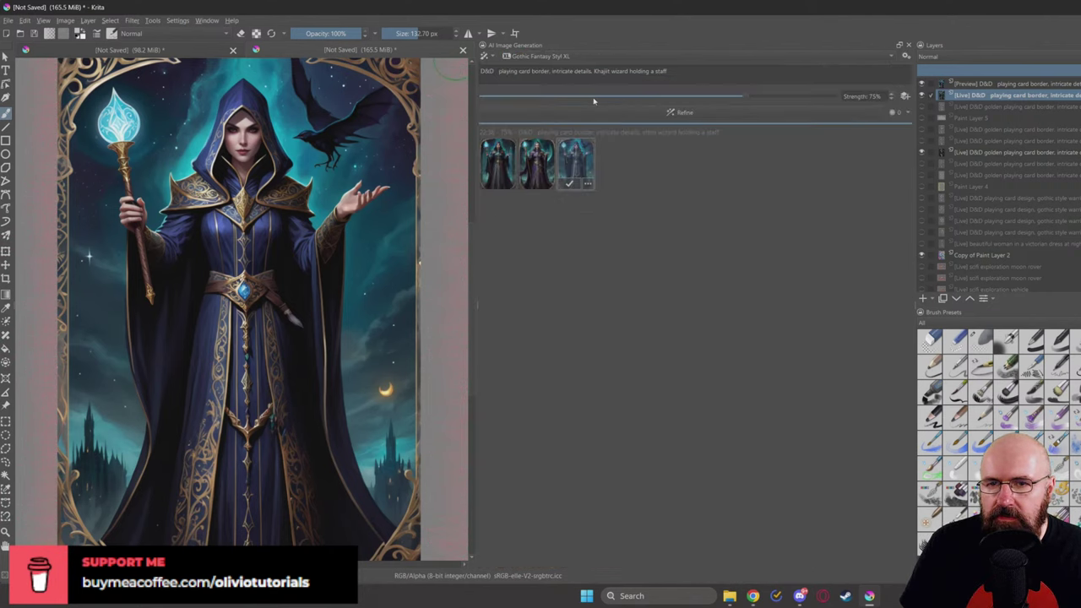
pyautogui.click(507, 71)
pyautogui.click(490, 55)
pyautogui.click(534, 78)
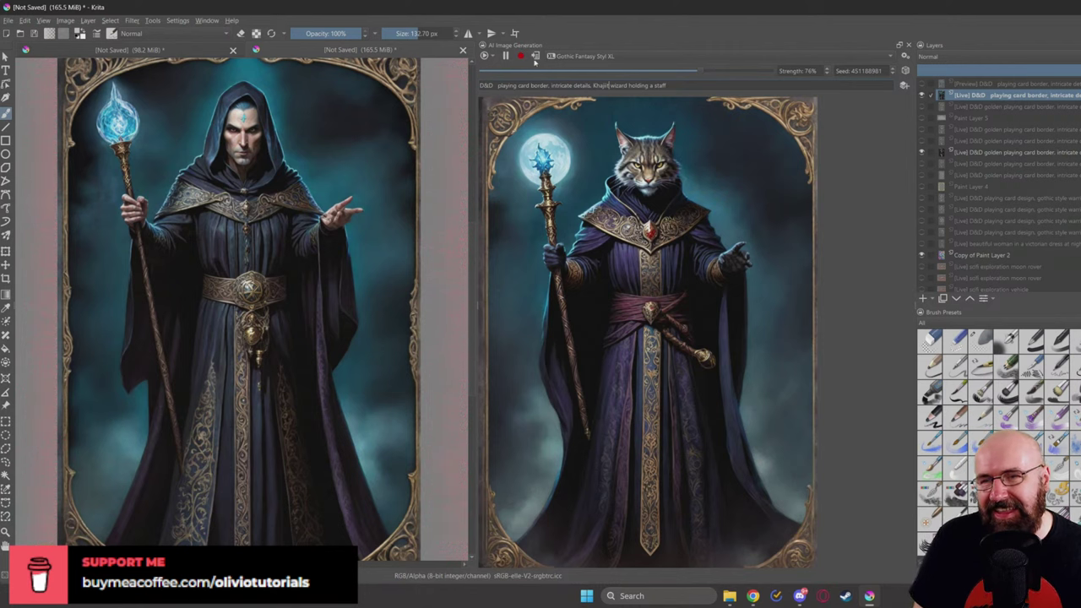
# Step: Add the cat-wizard live result as a layer and inspect its ears, face and staff up close
pyautogui.click(535, 55)
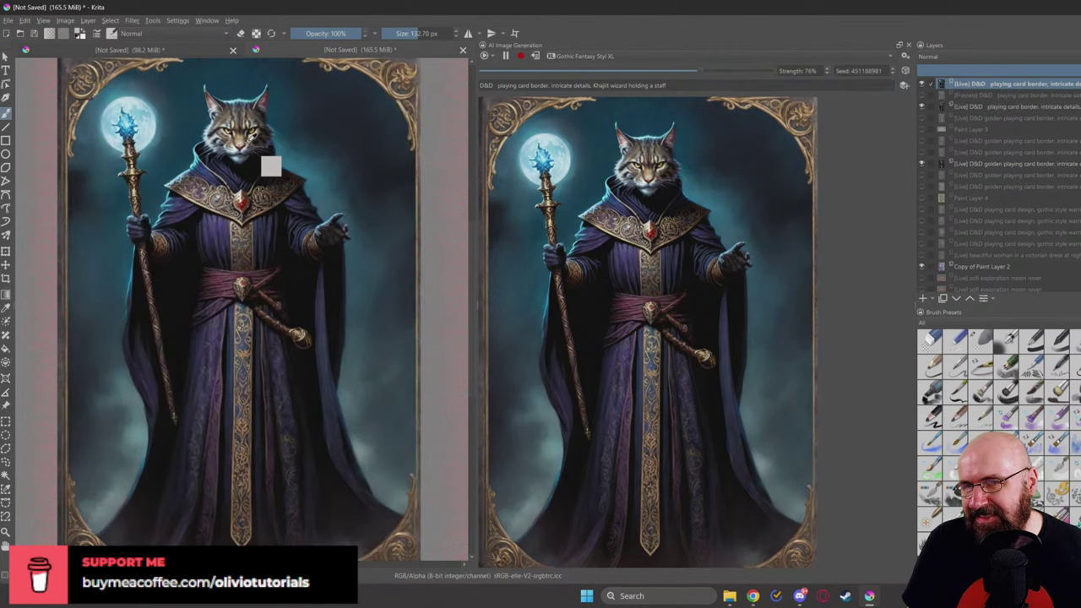
pyautogui.scroll(5, 254, 135)
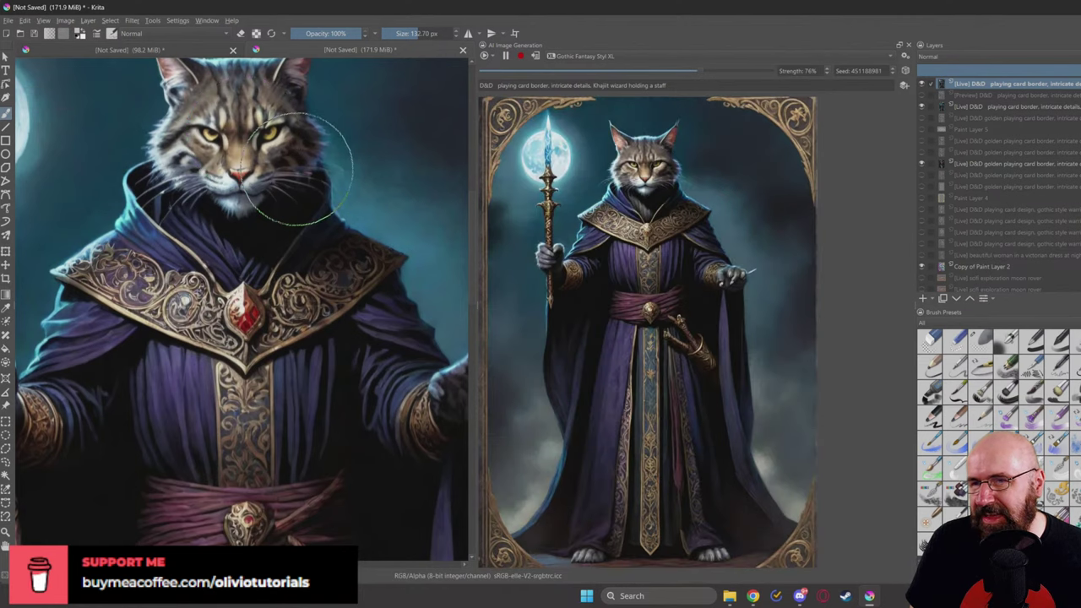
pyautogui.moveTo(293, 181); pyautogui.dragTo(289, 253)
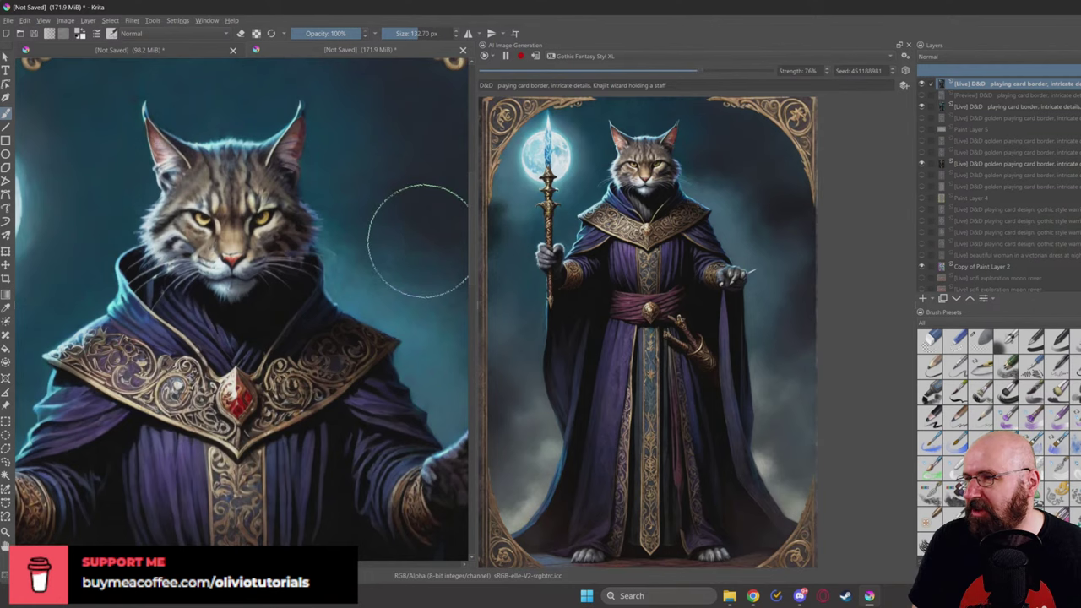
pyautogui.moveTo(397, 246)
pyautogui.mouseDown()
pyautogui.moveTo(295, 241)
pyautogui.moveTo(379, 244)
pyautogui.mouseUp()
pyautogui.moveTo(175, 282)
pyautogui.mouseDown()
pyautogui.moveTo(344, 261)
pyautogui.moveTo(296, 258)
pyautogui.moveTo(342, 263)
pyautogui.mouseUp()
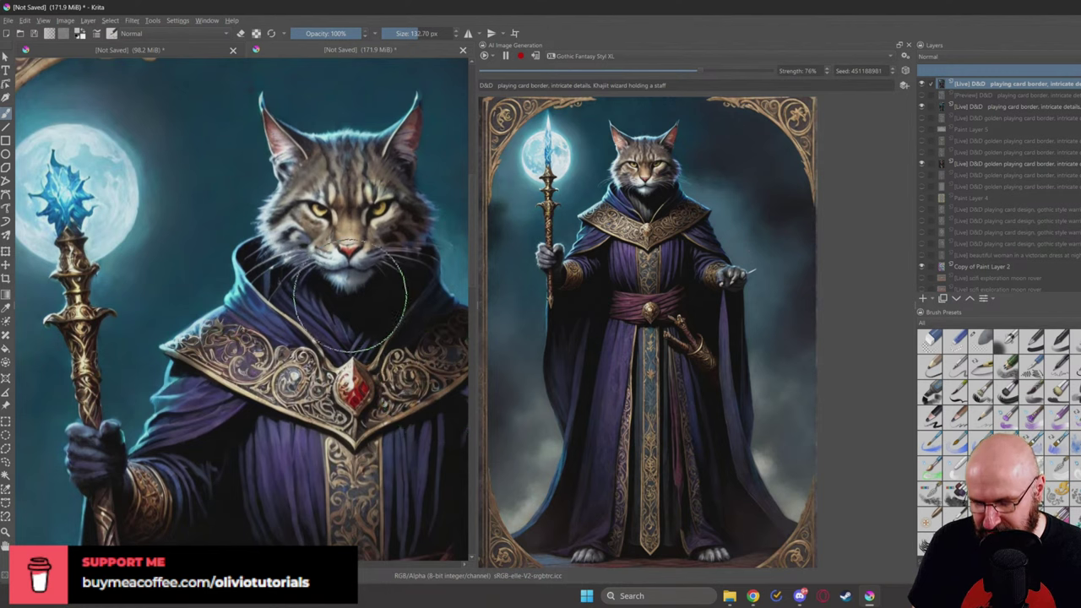
pyautogui.scroll(-5, 391, 266)
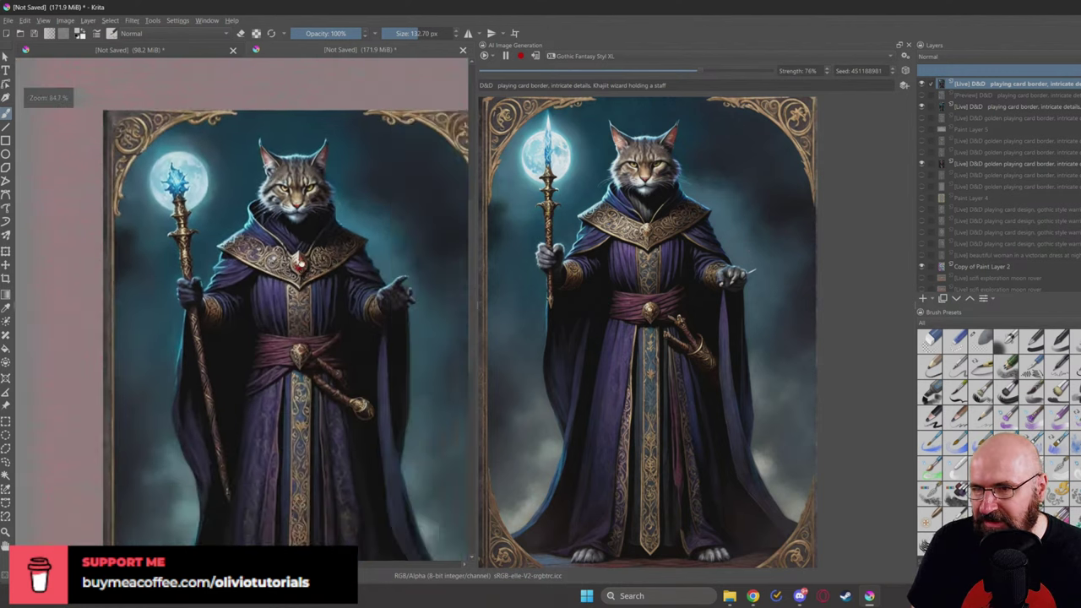
pyautogui.scroll(3, 260, 245)
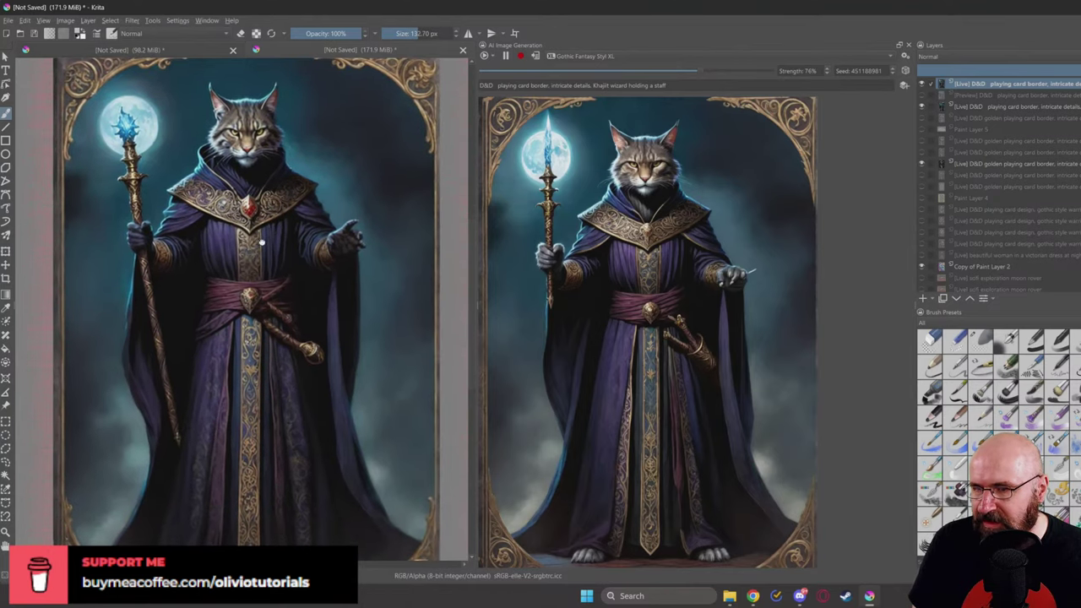
pyautogui.scroll(-1, 262, 248)
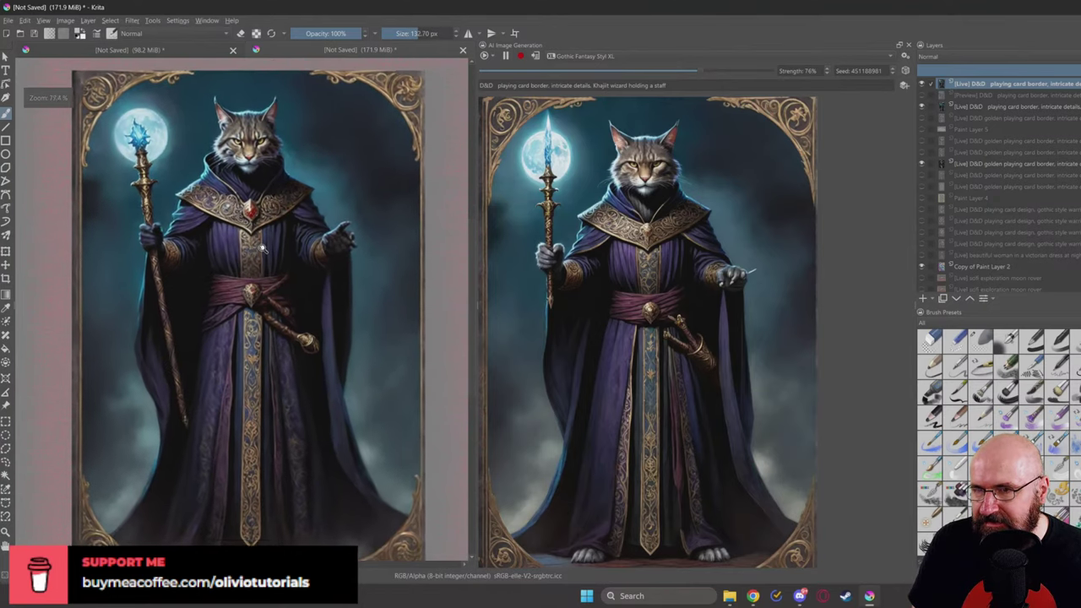
pyautogui.scroll(2, 262, 248)
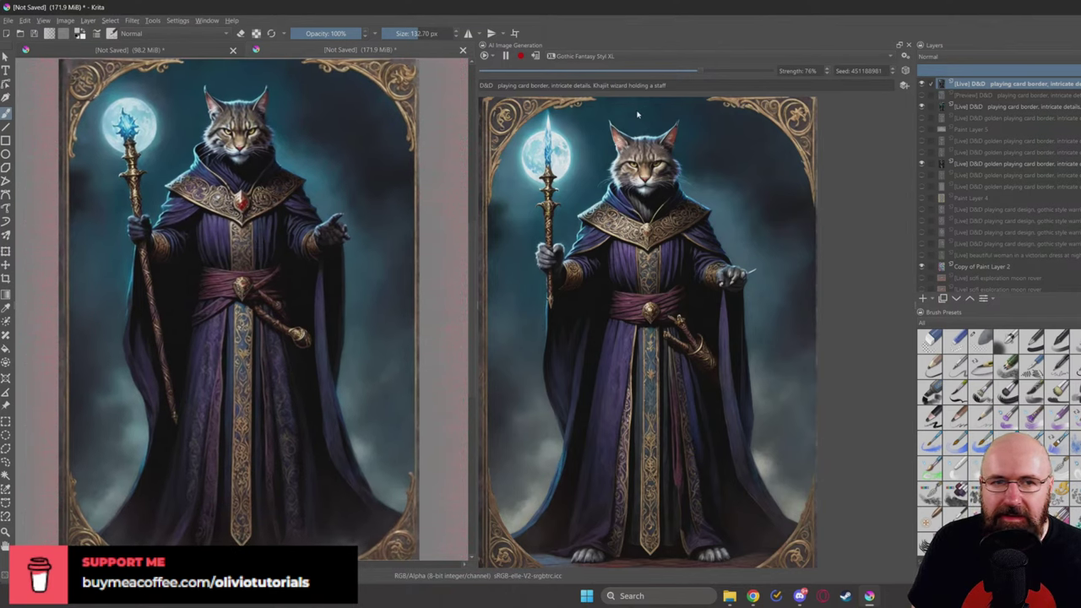
# Step: Step the seed three times for alternative cat-wizard variations, ending on seed 451188984
pyautogui.click(892, 69)
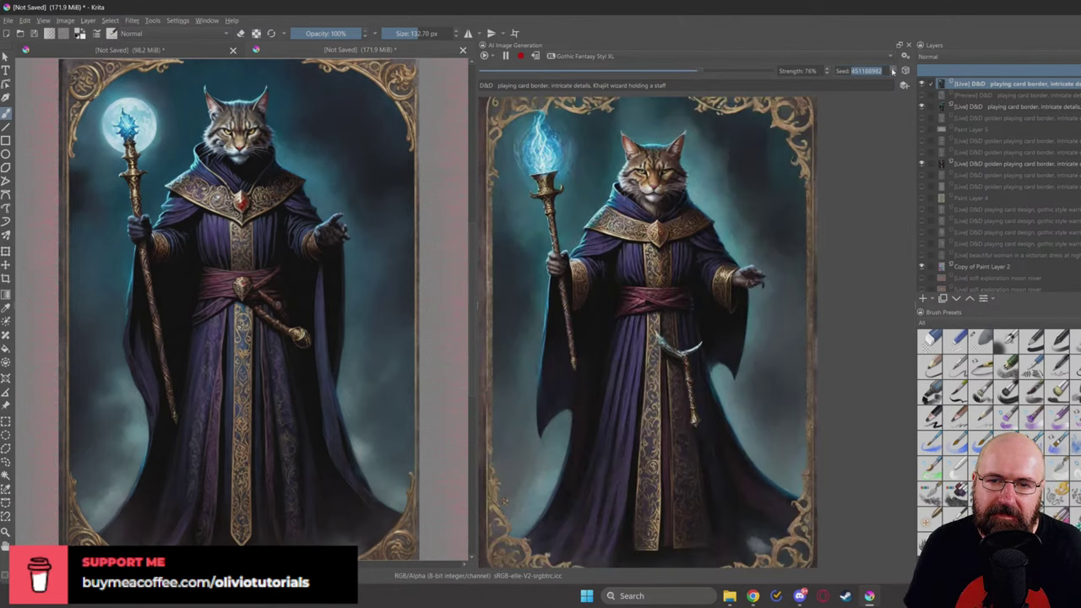
pyautogui.click(892, 69)
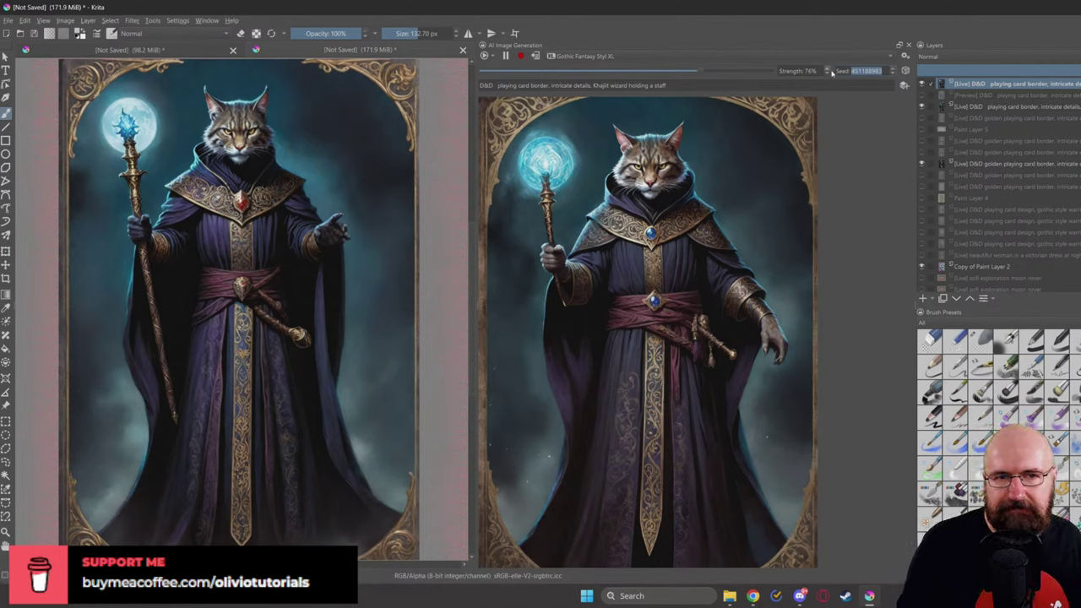
pyautogui.click(895, 69)
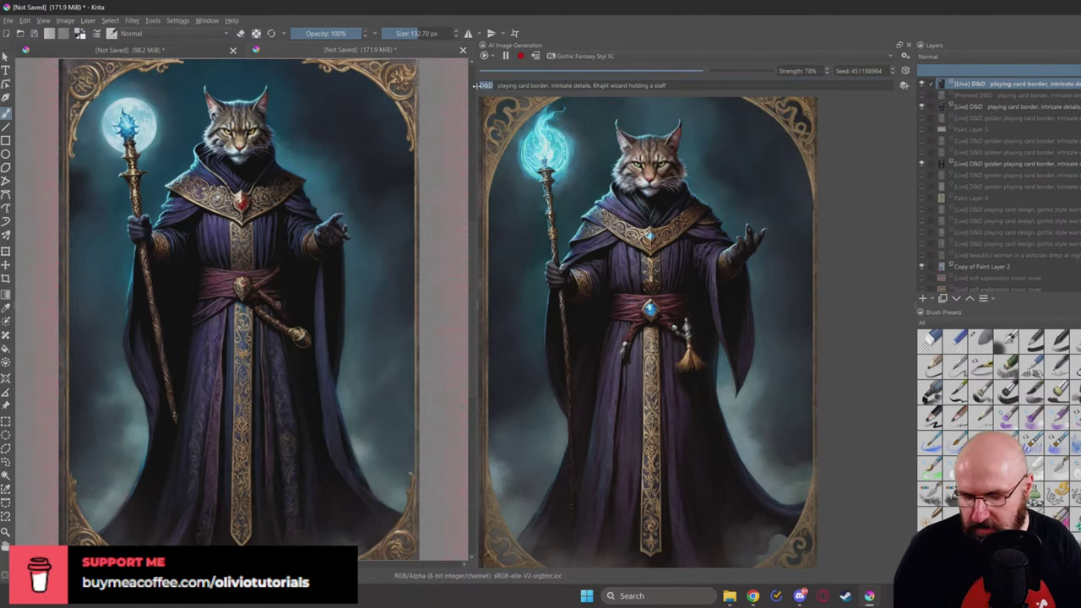
# Step: Replace 'D&D' at the start of the prompt with 'Skyrim,'
pyautogui.click(478, 86)
pyautogui.press('Delete')
pyautogui.press('Delete')
pyautogui.press('Delete')
pyautogui.write('Skyrim,')
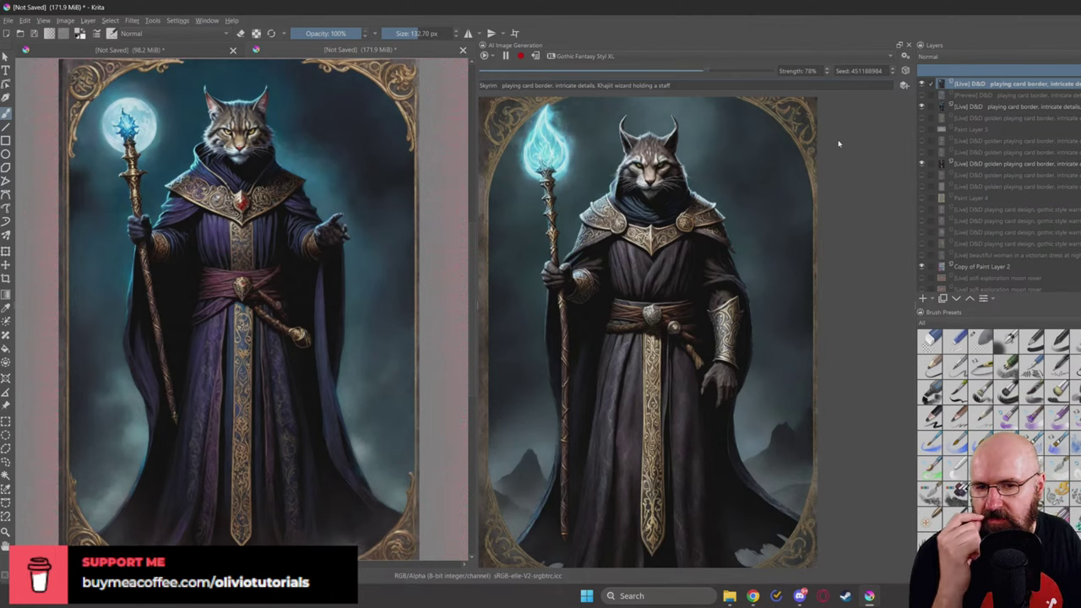
# Step: Try three new seeds and add two Skyrim cat-wizard variations to the card as layers
pyautogui.click(893, 71)
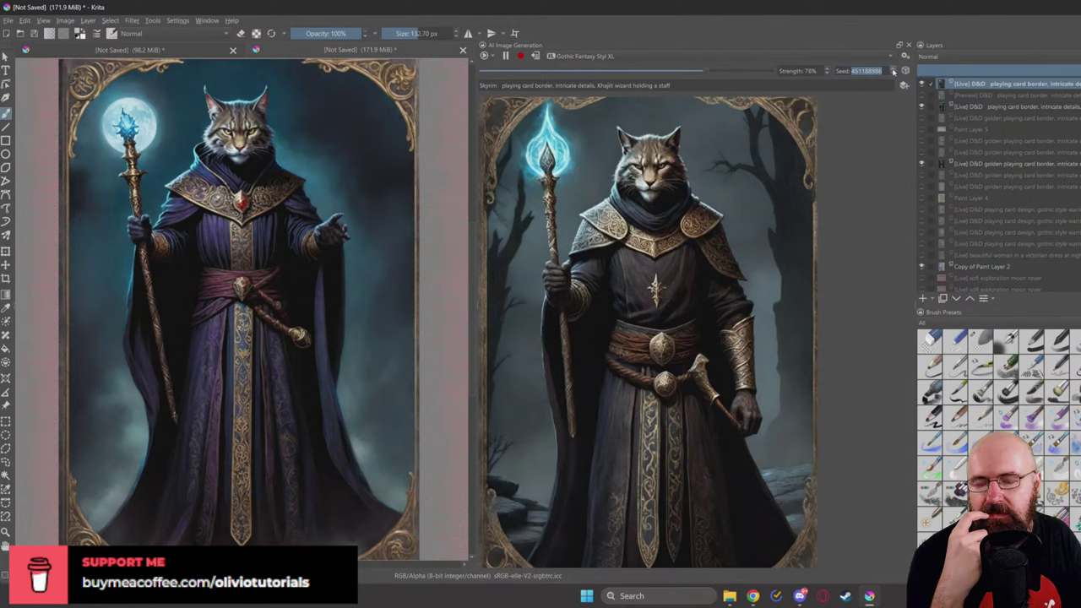
pyautogui.click(893, 71)
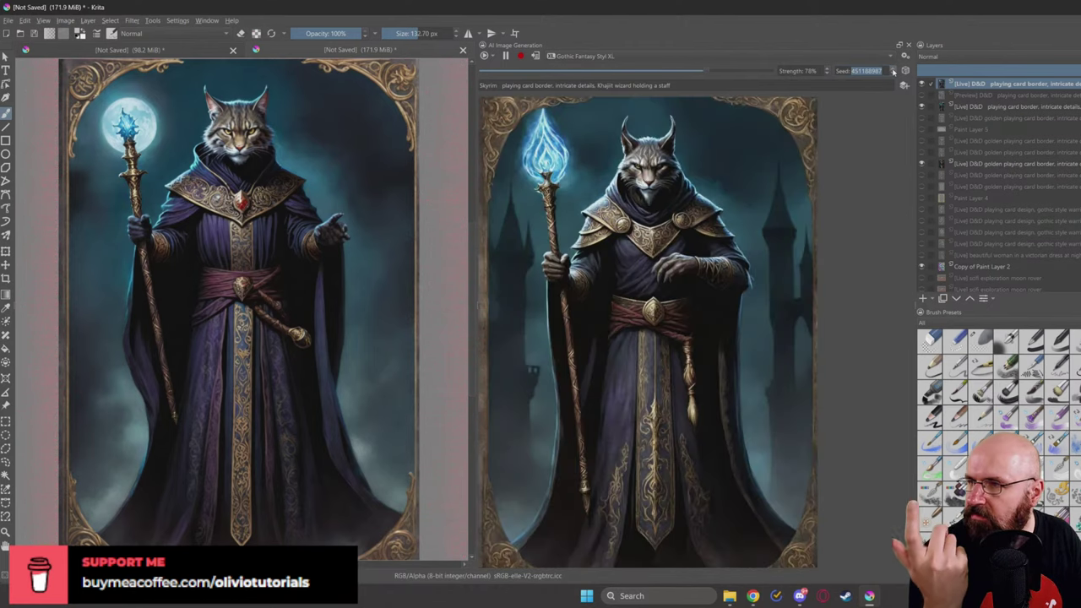
pyautogui.click(893, 71)
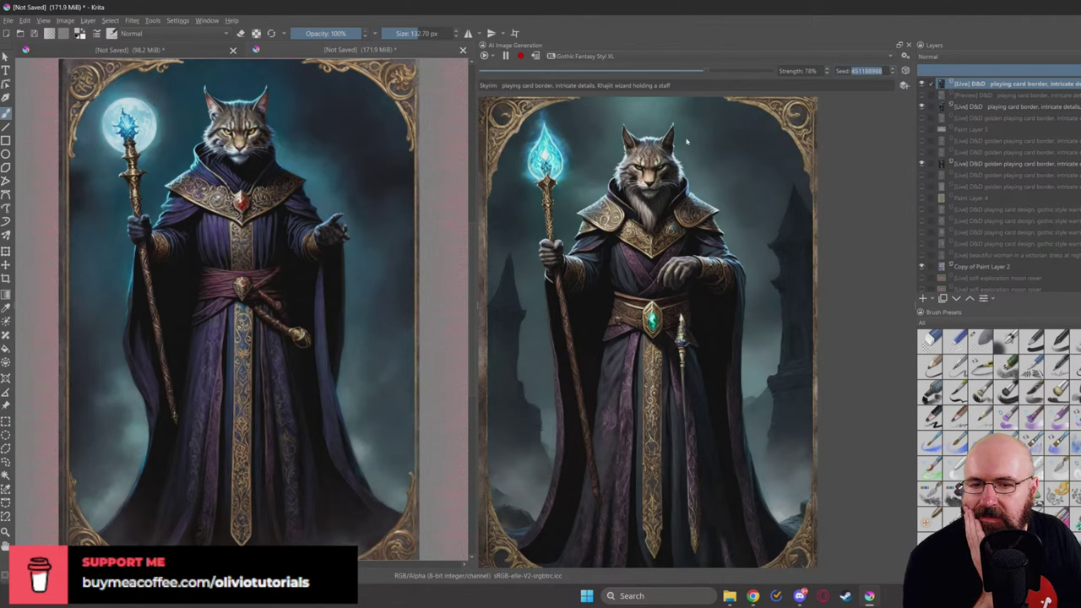
pyautogui.click(537, 56)
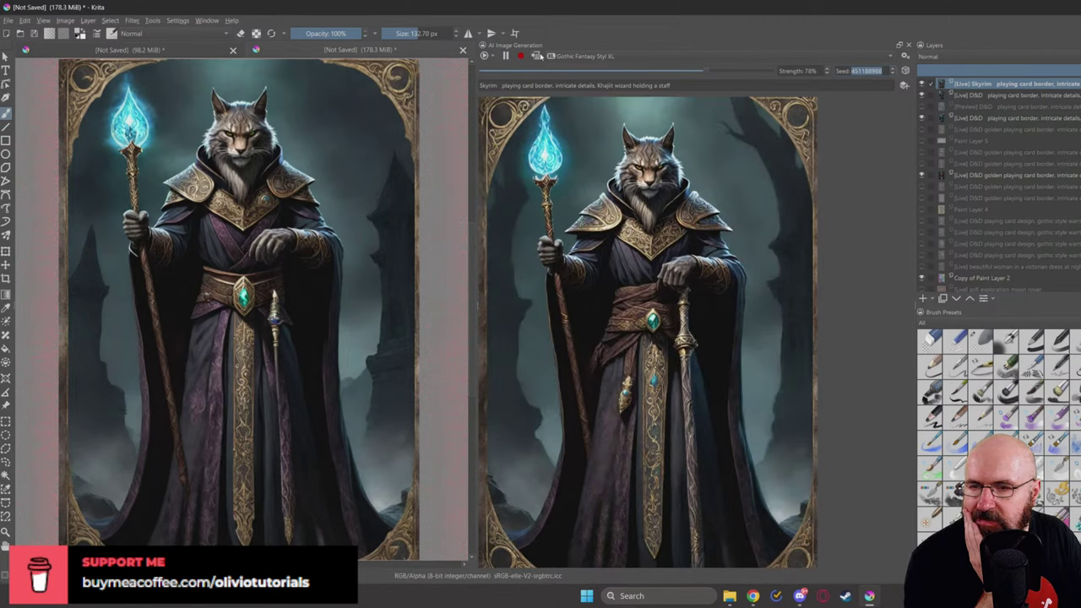
pyautogui.click(537, 55)
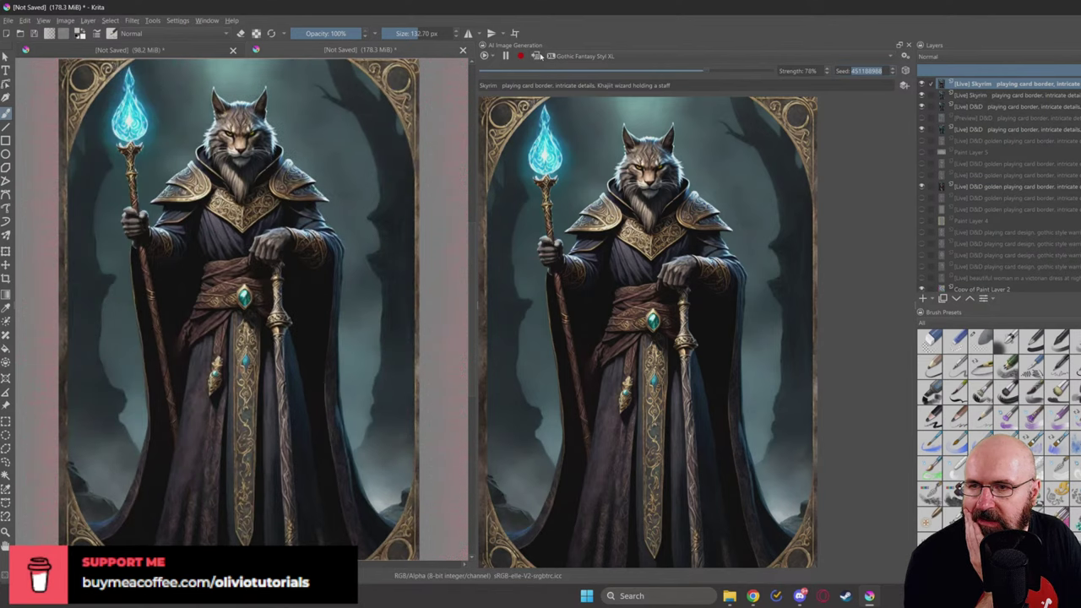
pyautogui.click(706, 86)
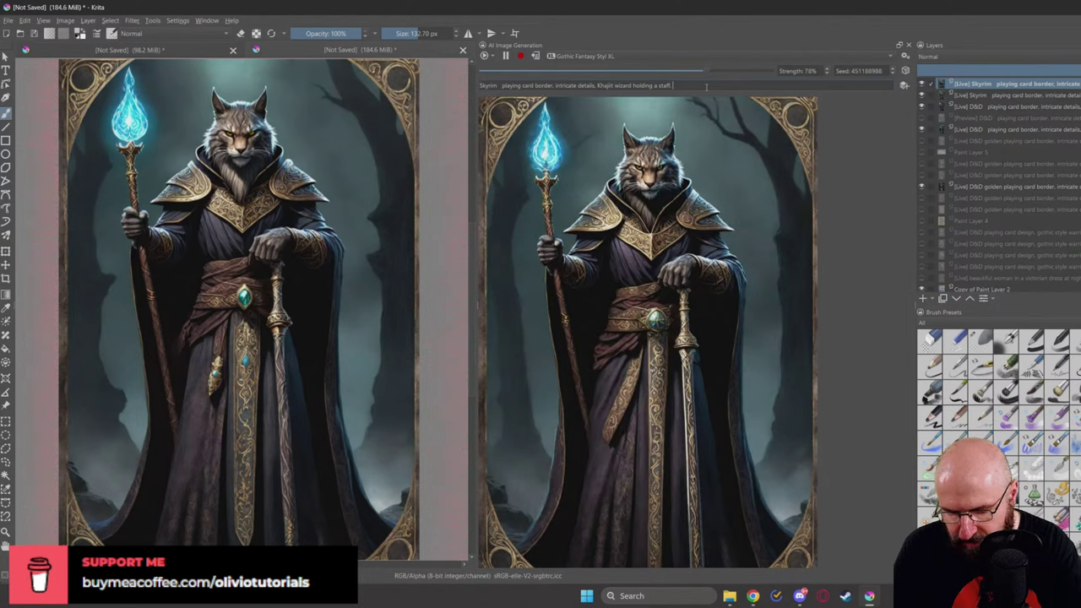
# Step: Append 'vivid werm colors' to the prompt and add the purple-robed, red-scarf and next-seed results as layers
pyautogui.write('vivid')
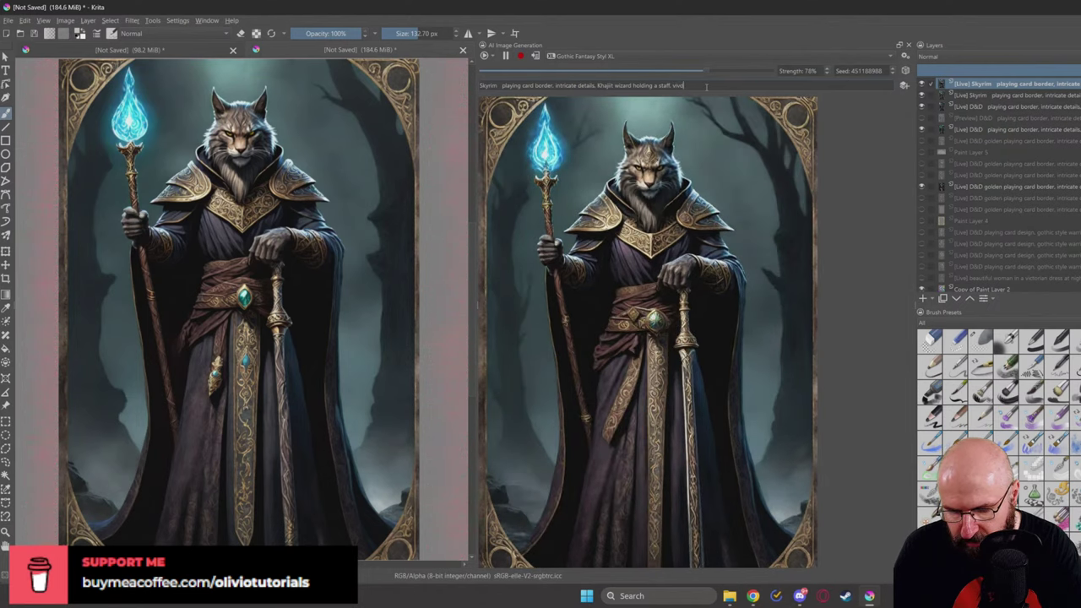
pyautogui.write(' werm ')
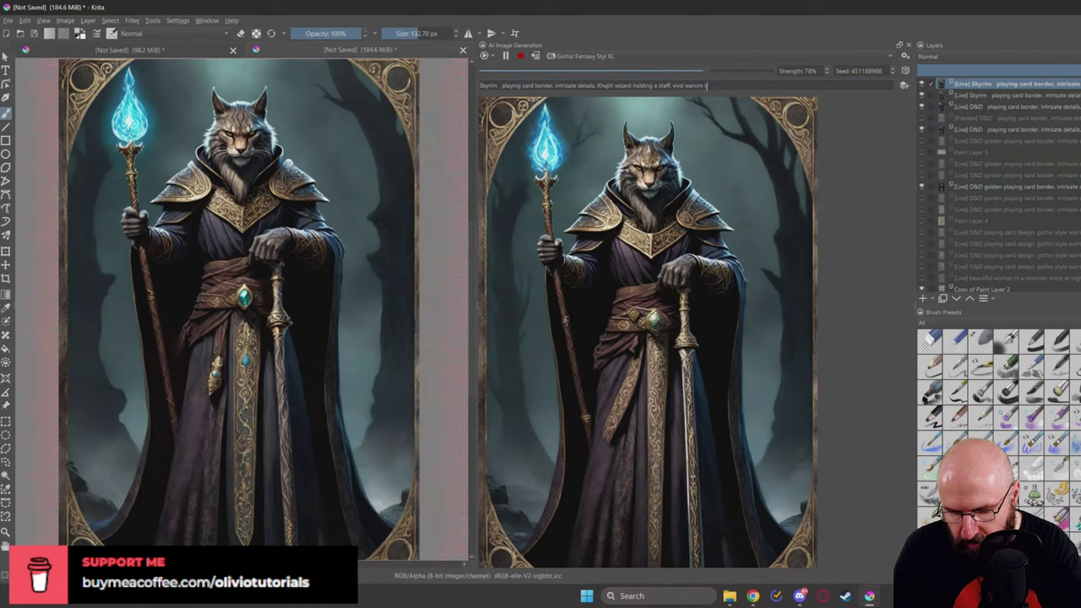
pyautogui.write('colors')
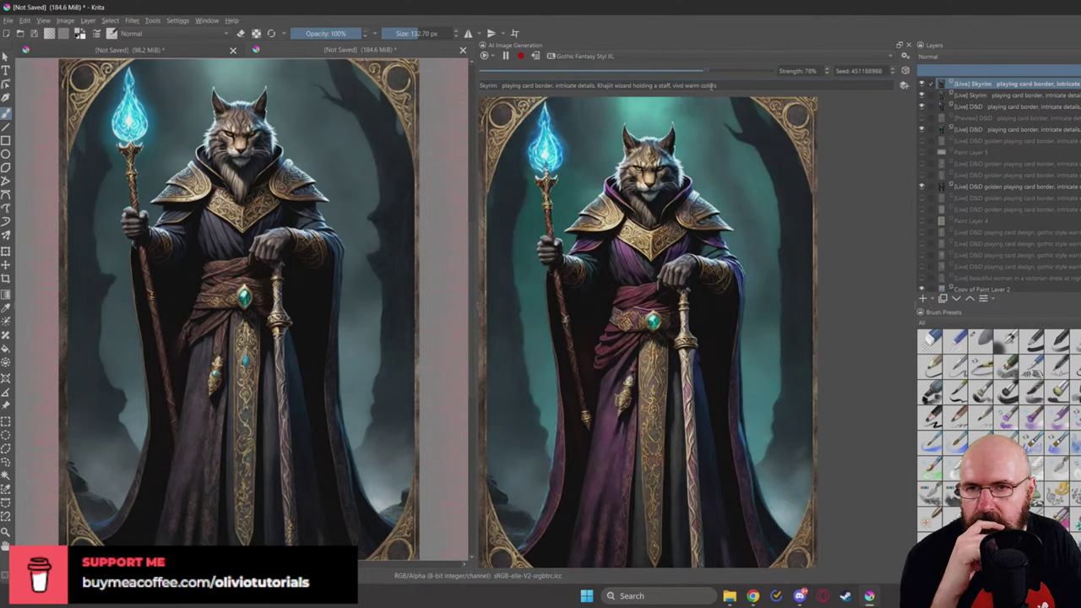
pyautogui.click(535, 56)
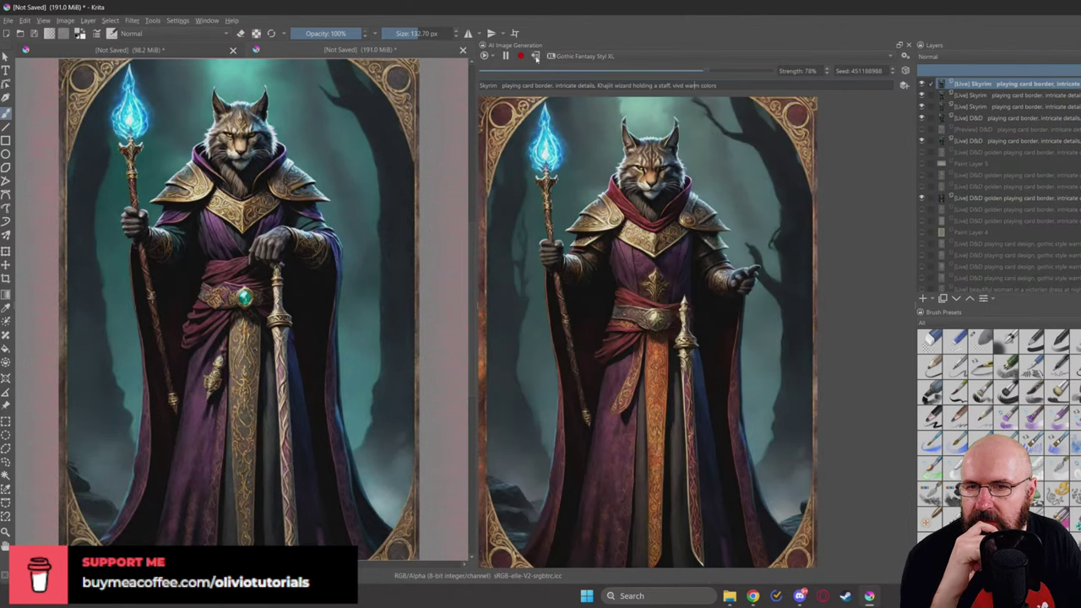
pyautogui.click(535, 56)
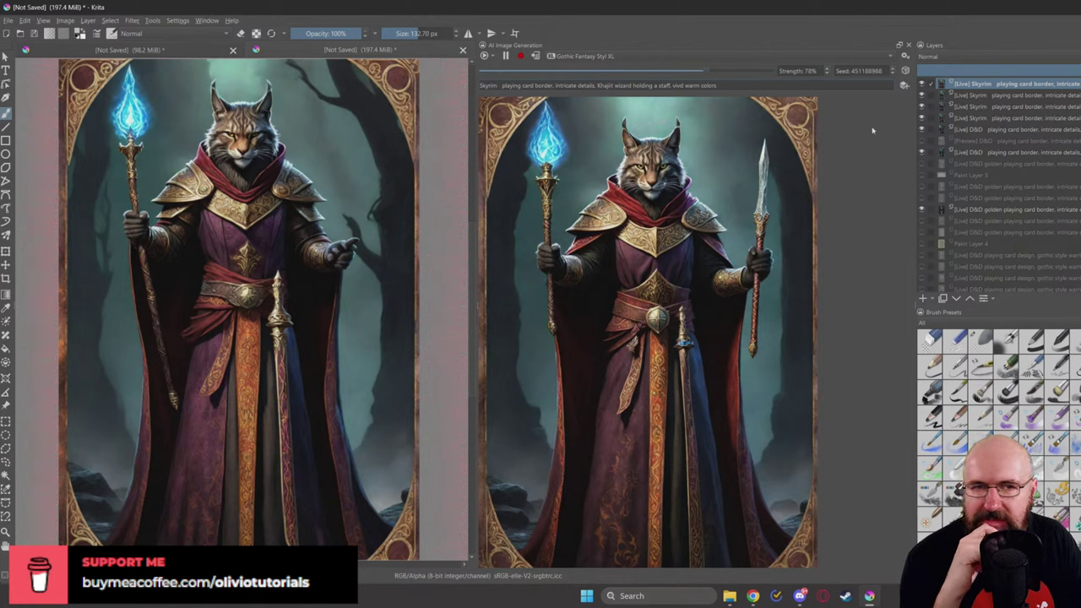
pyautogui.click(893, 71)
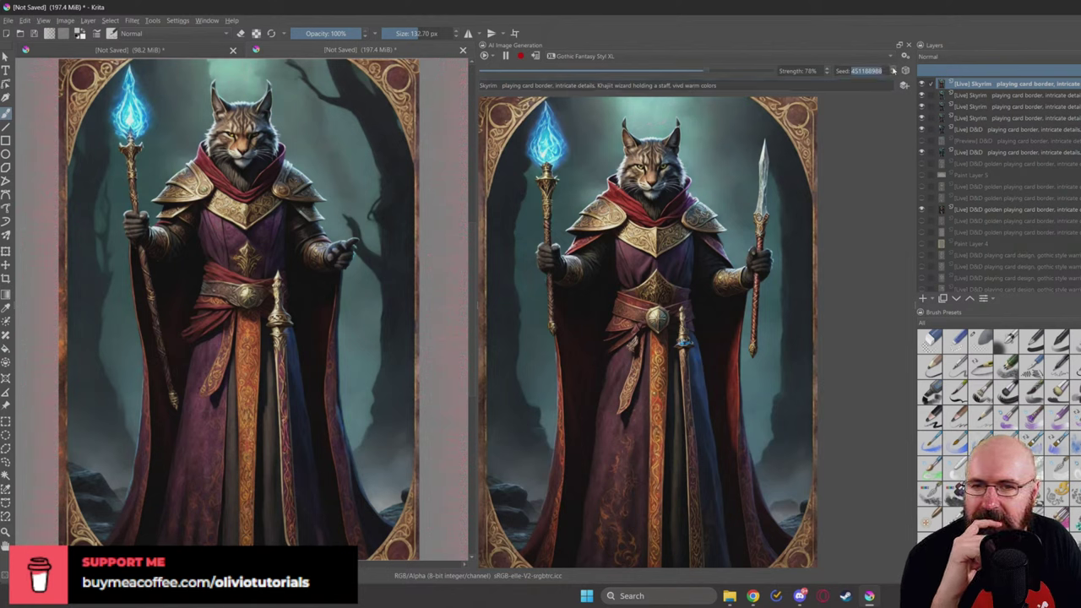
pyautogui.click(892, 71)
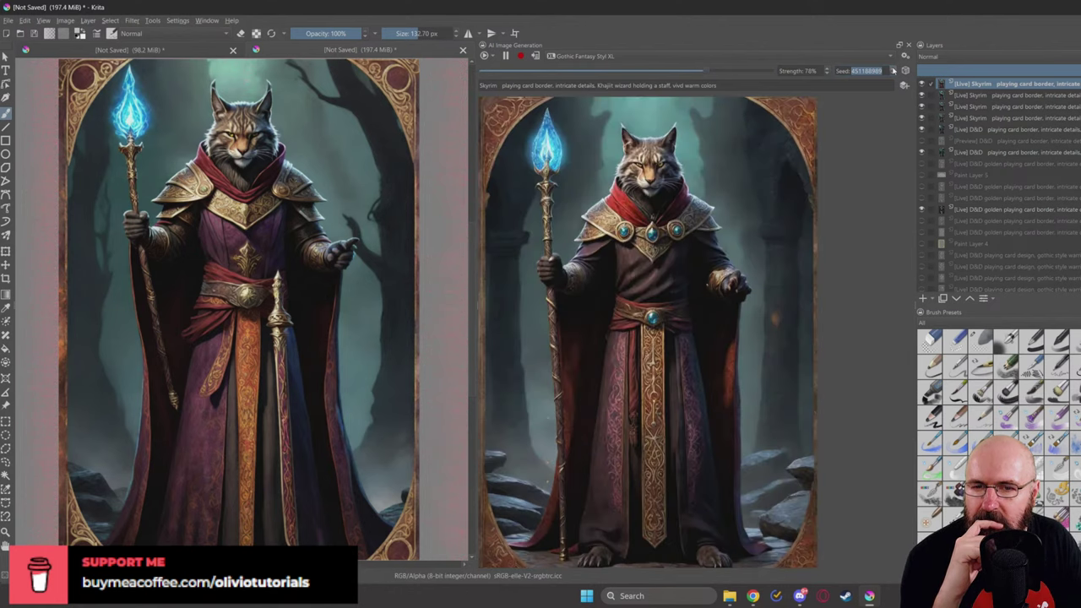
pyautogui.click(533, 56)
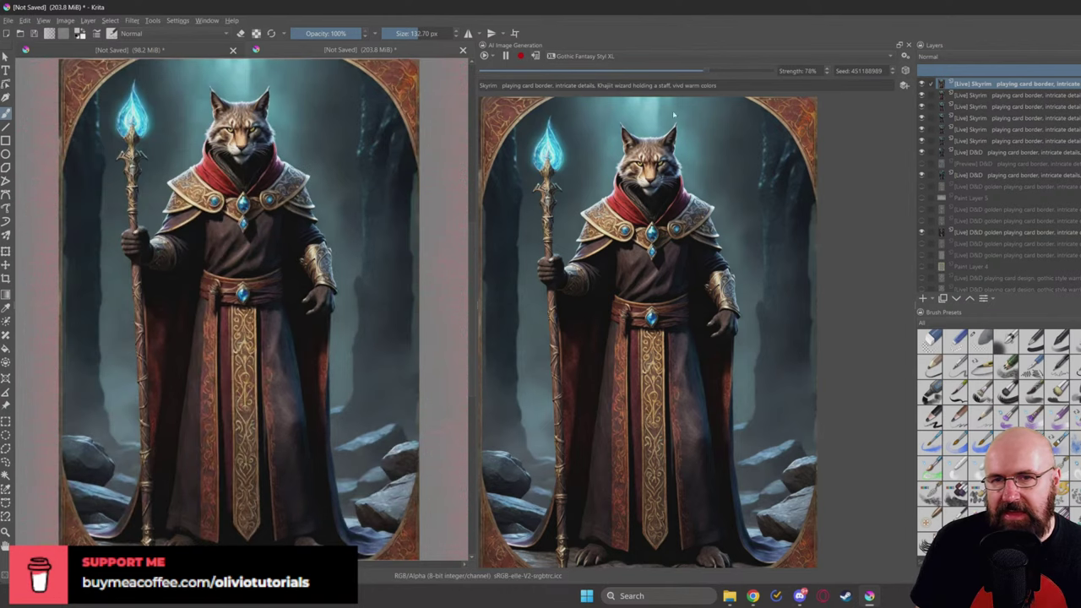
# Step: Change 'wizard' in the prompt to 'necromancer'
pyautogui.doubleClick(622, 87)
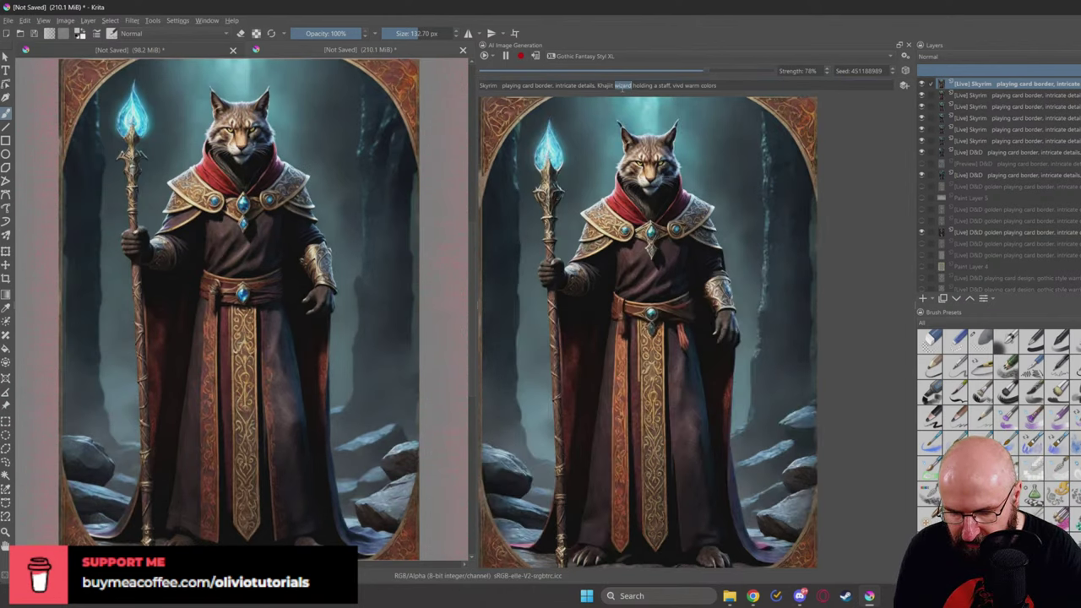
pyautogui.write('mageom')
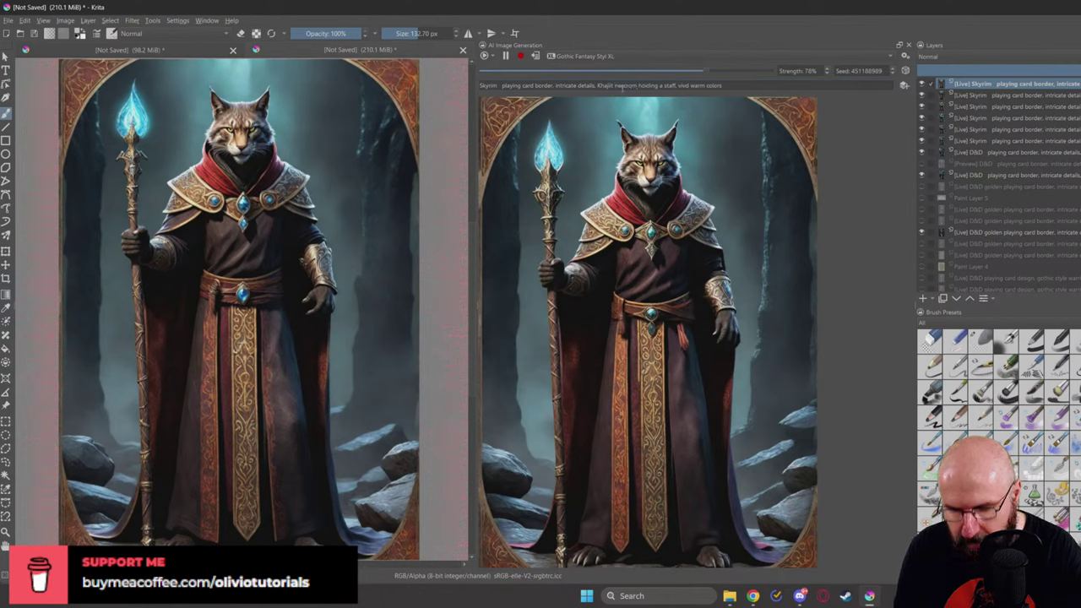
pyautogui.write('ancer')
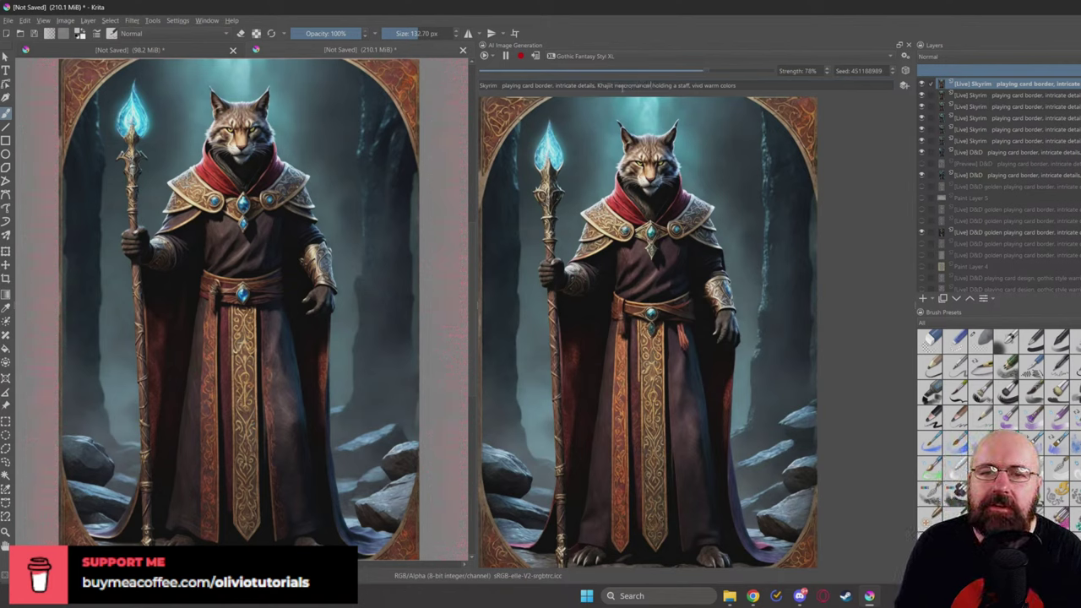
pyautogui.write(',')
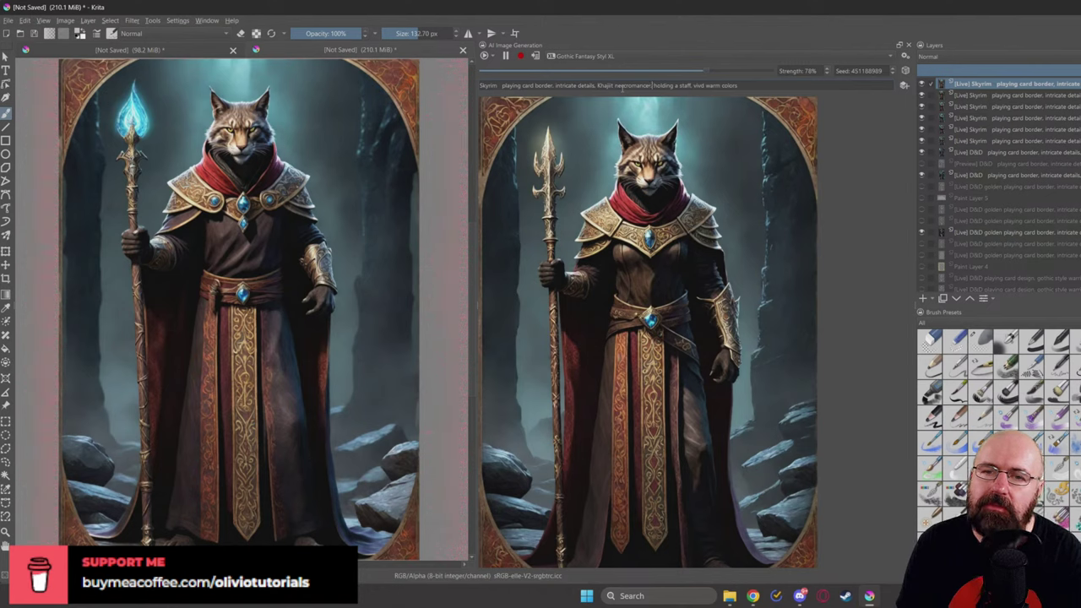
pyautogui.doubleClick(649, 86)
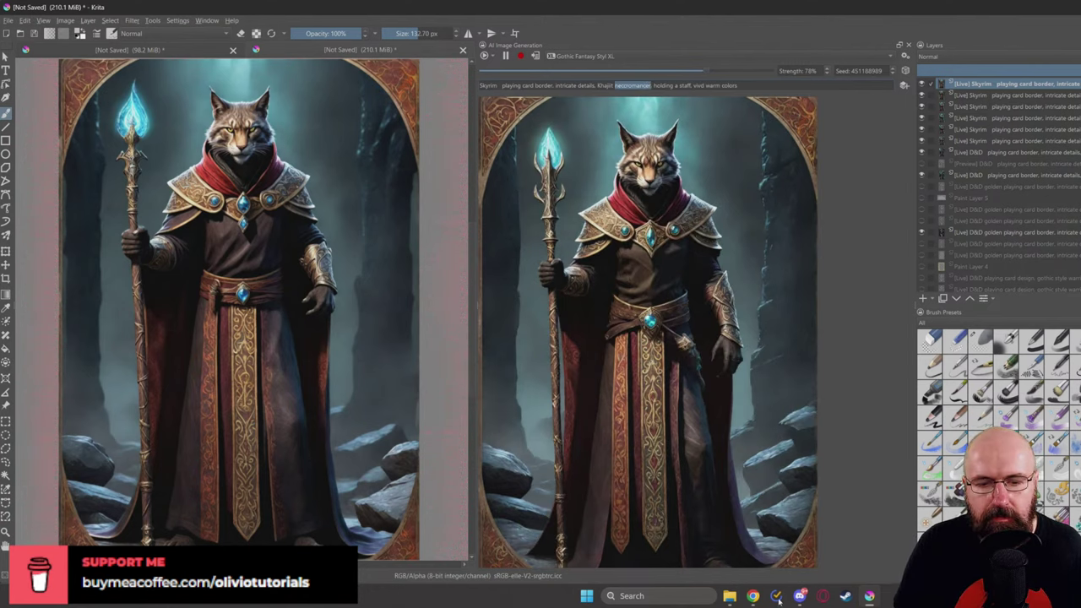
# Step: Google 'neccromancer' in a new Chrome tab and copy the correct spelling 'necromancer' back to Krita
pyautogui.moveTo(753, 596)
pyautogui.click(738, 568)
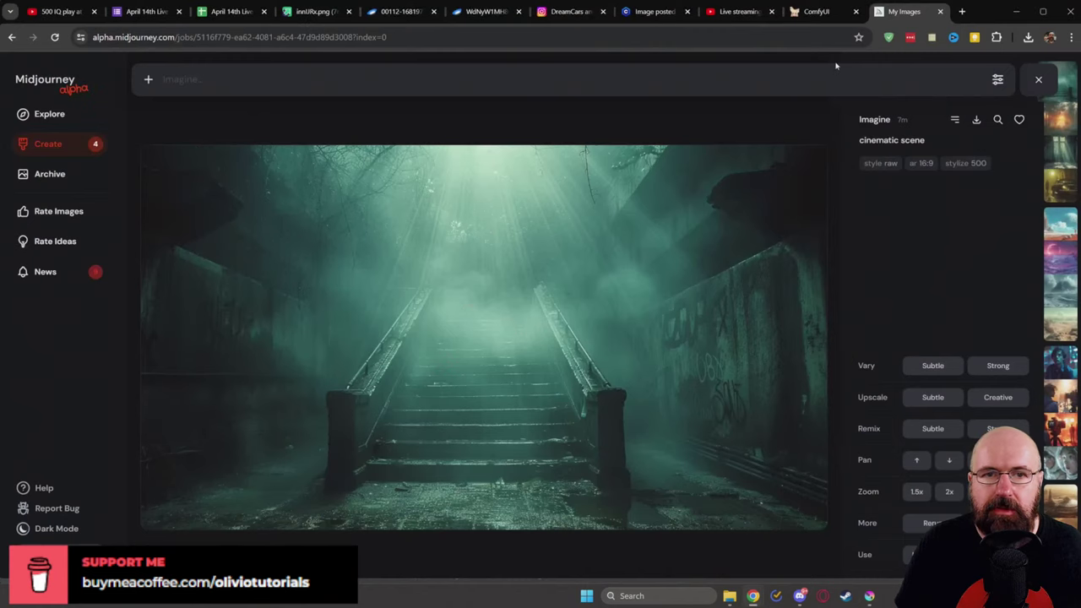
pyautogui.click(962, 11)
pyautogui.write('neccromancer')
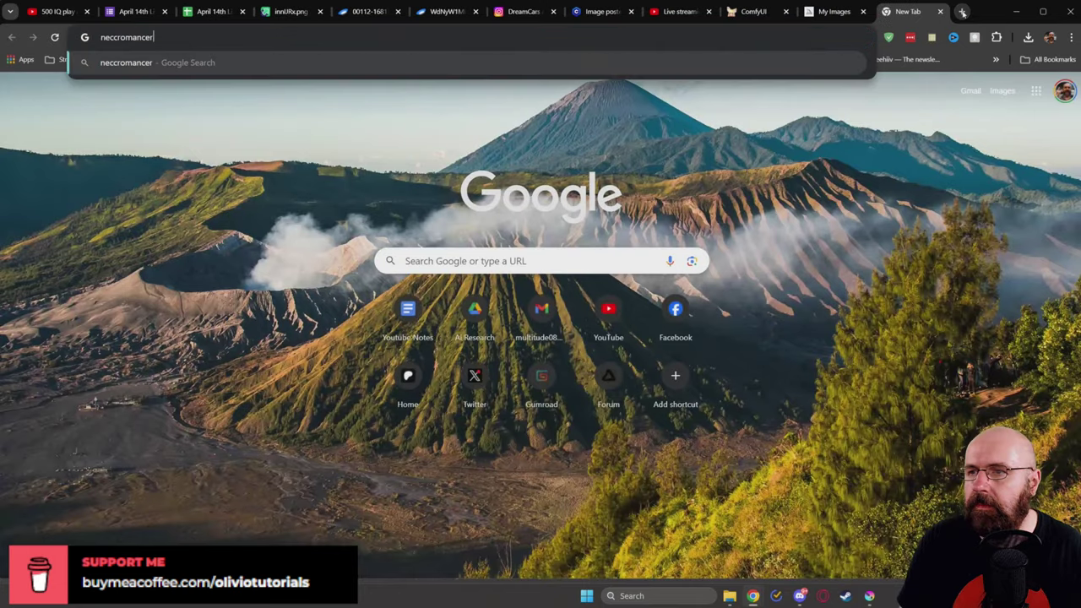
pyautogui.press('Return')
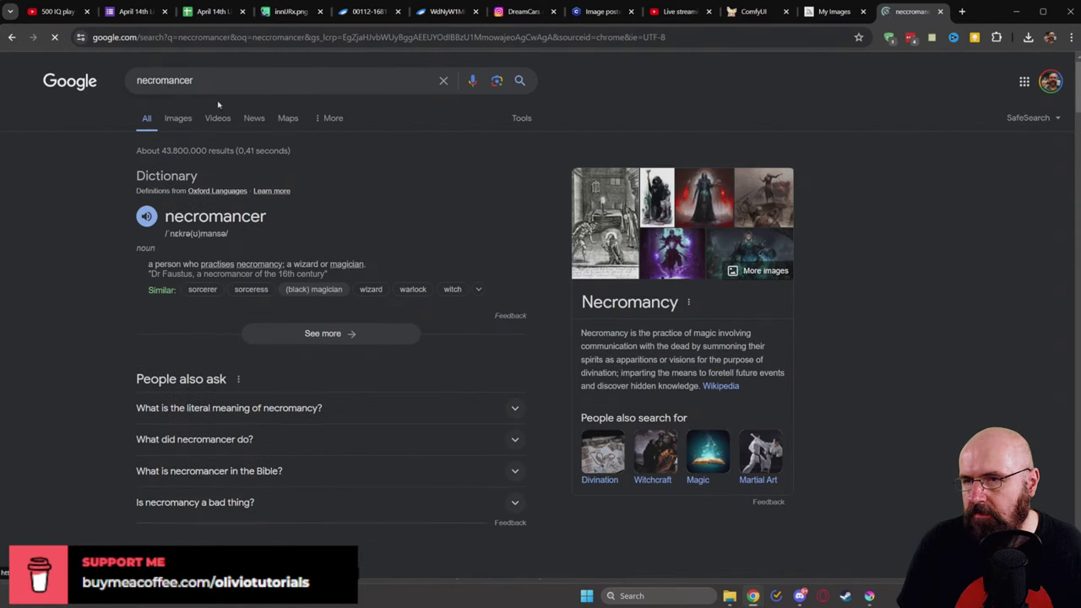
pyautogui.doubleClick(178, 82)
pyautogui.hotkey('ctrl', 'c')
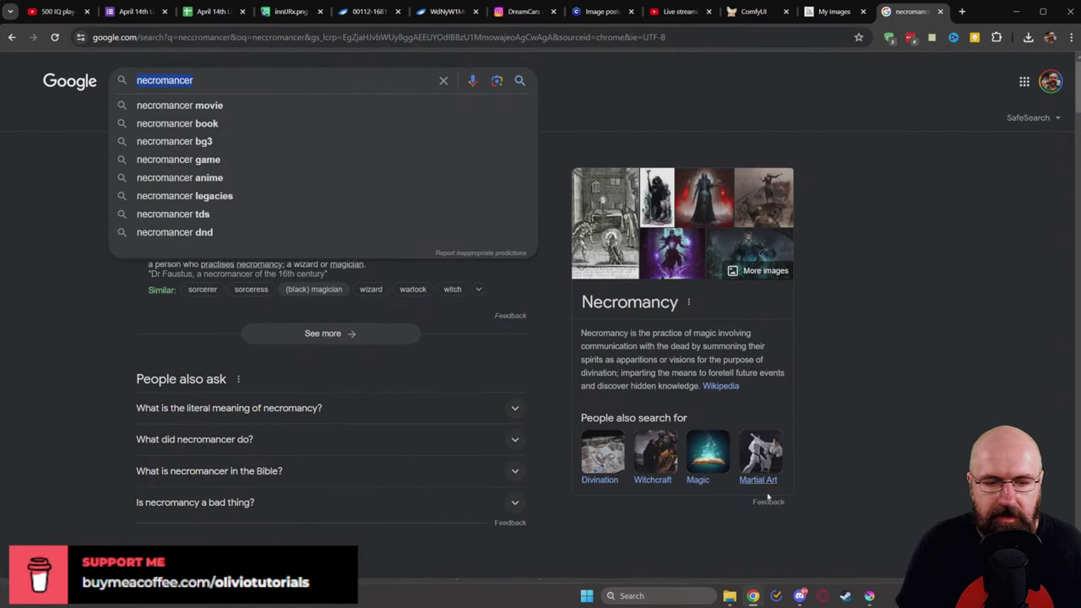
pyautogui.hotkey('alt', 'Tab')
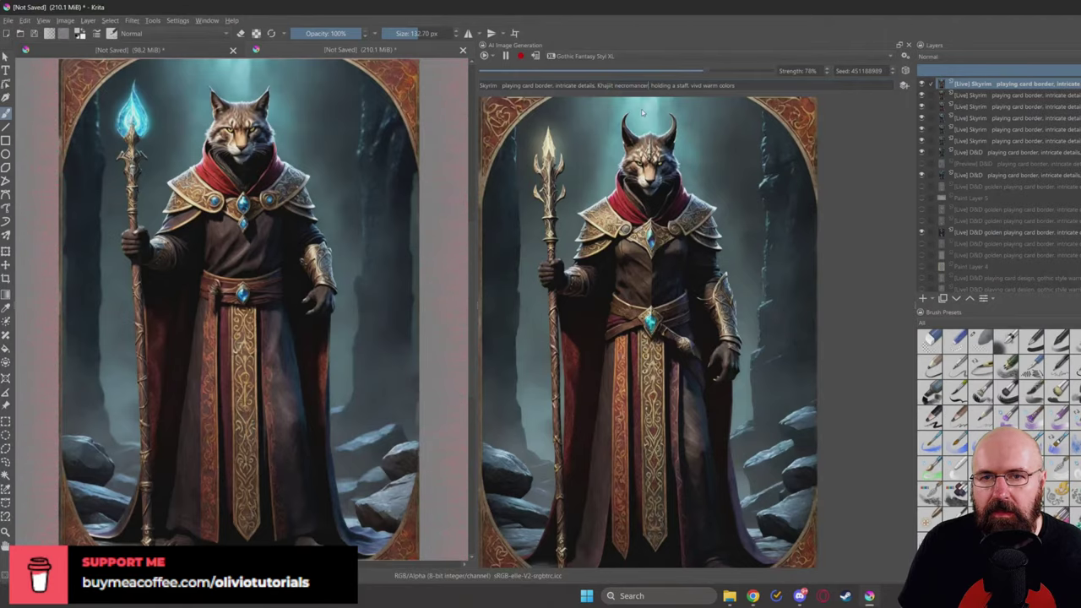
# Step: Paste the corrected 'necromancer', add then hide the horned knight layer, and step seeds to 451188992
pyautogui.hotkey('ctrl', 'v')
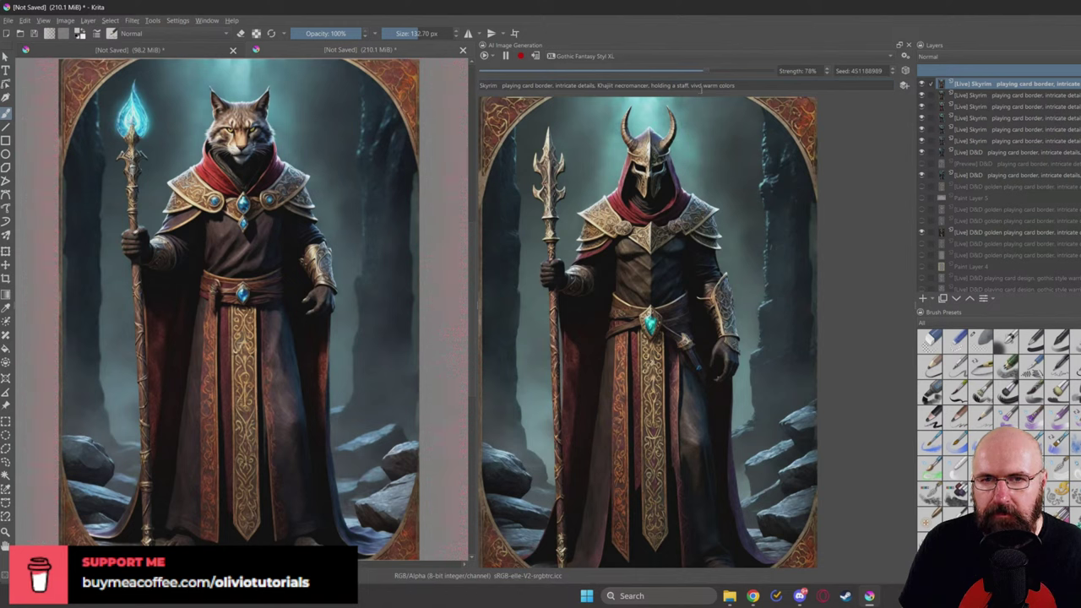
pyautogui.click(893, 71)
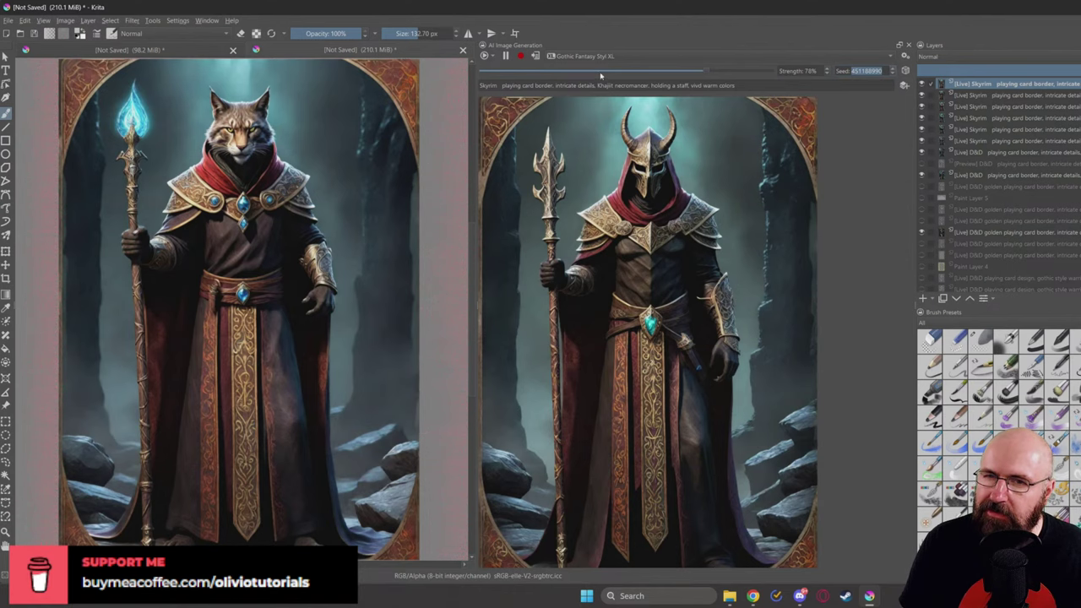
pyautogui.click(537, 57)
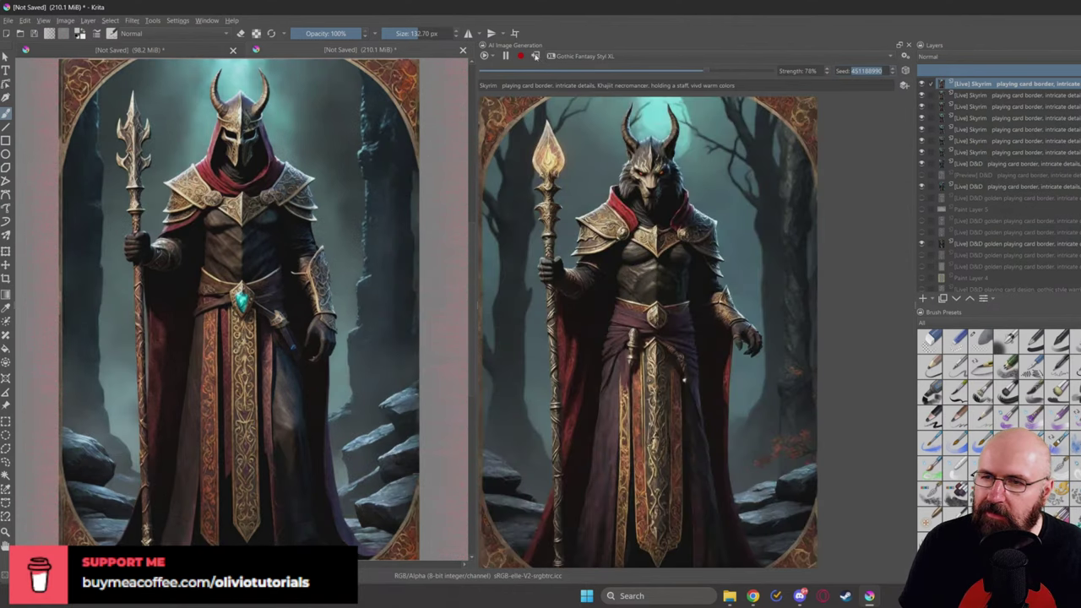
pyautogui.click(922, 84)
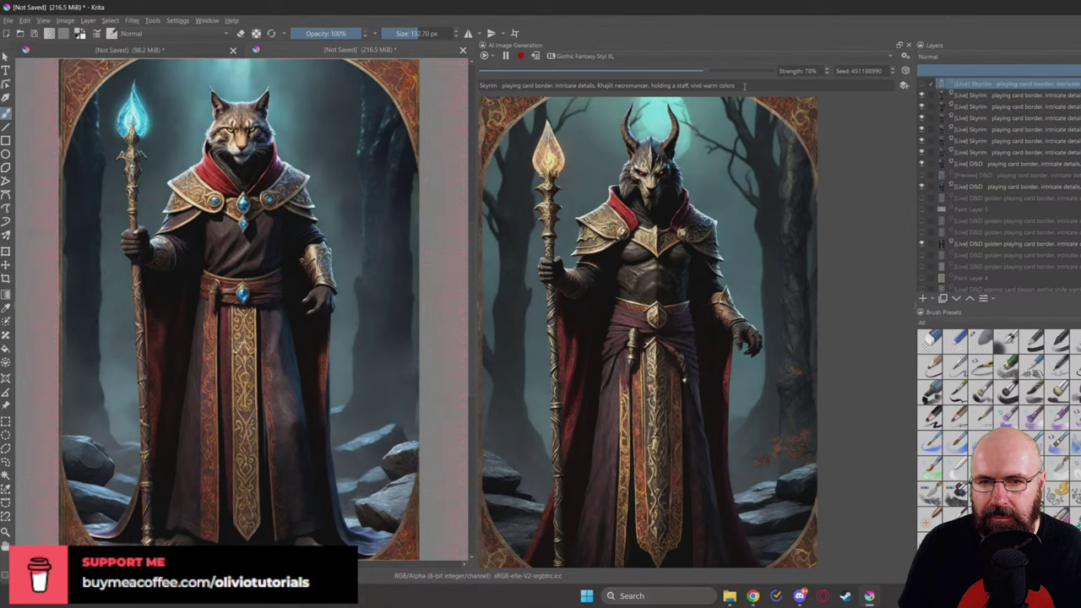
pyautogui.click(893, 68)
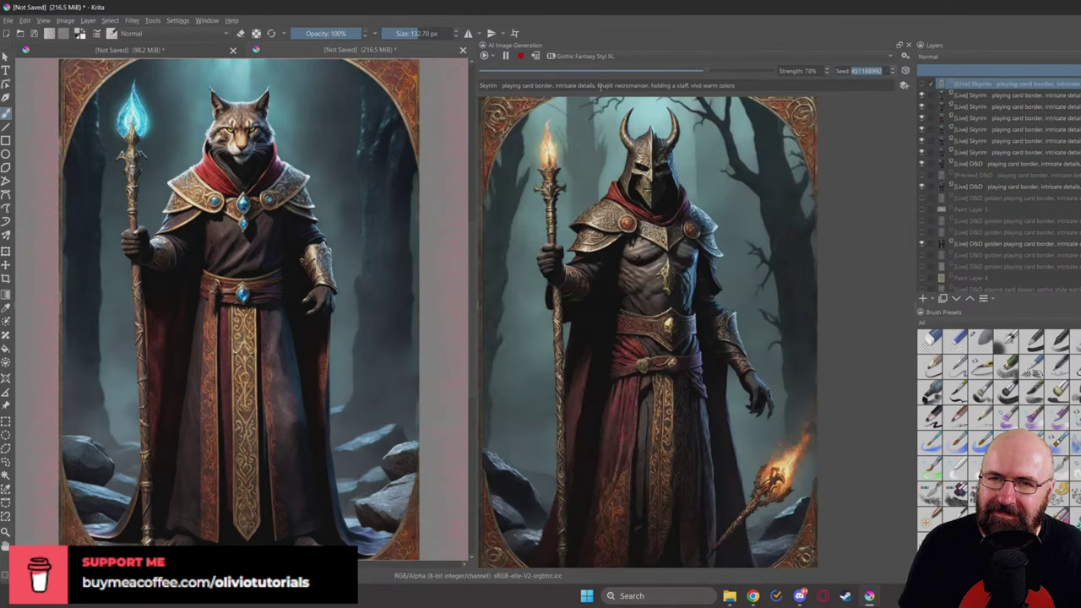
pyautogui.click(524, 89)
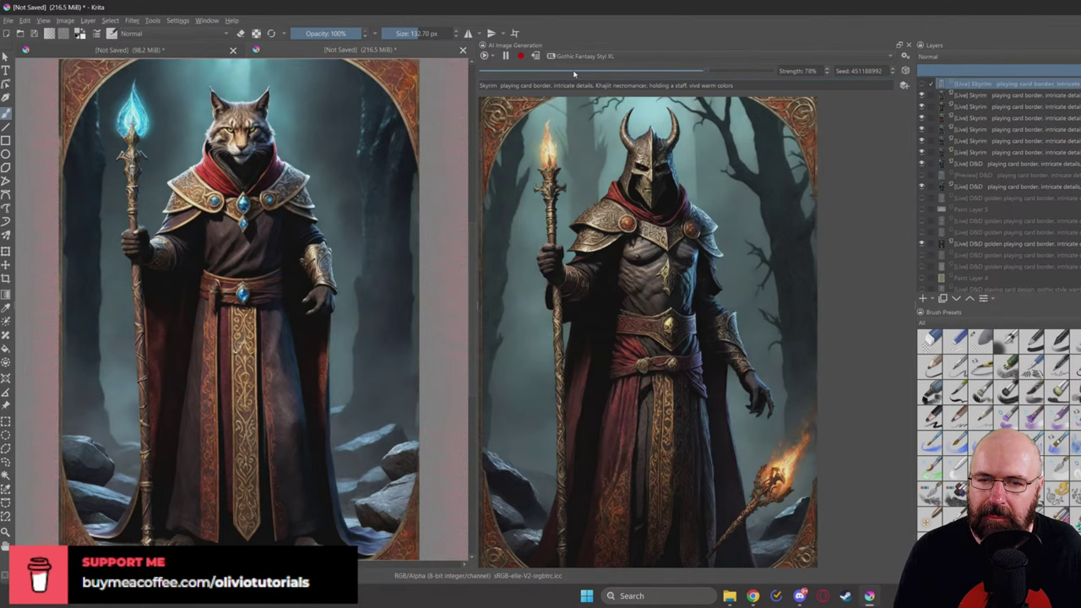
# Step: Enable Negative Prompt on the Interface page of Configure Image Diffusion
pyautogui.click(904, 68)
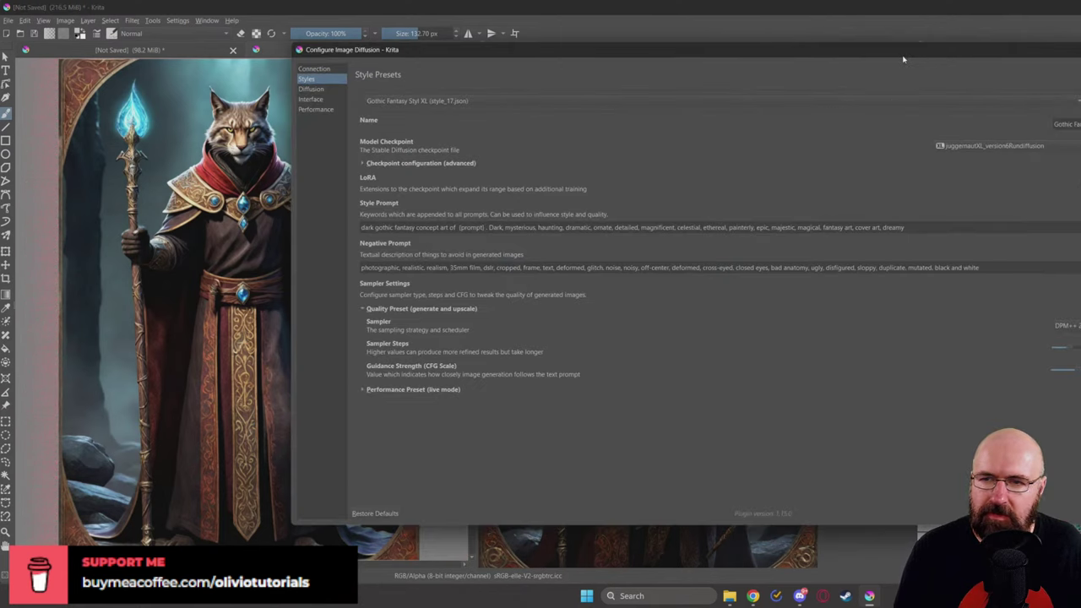
pyautogui.click(317, 100)
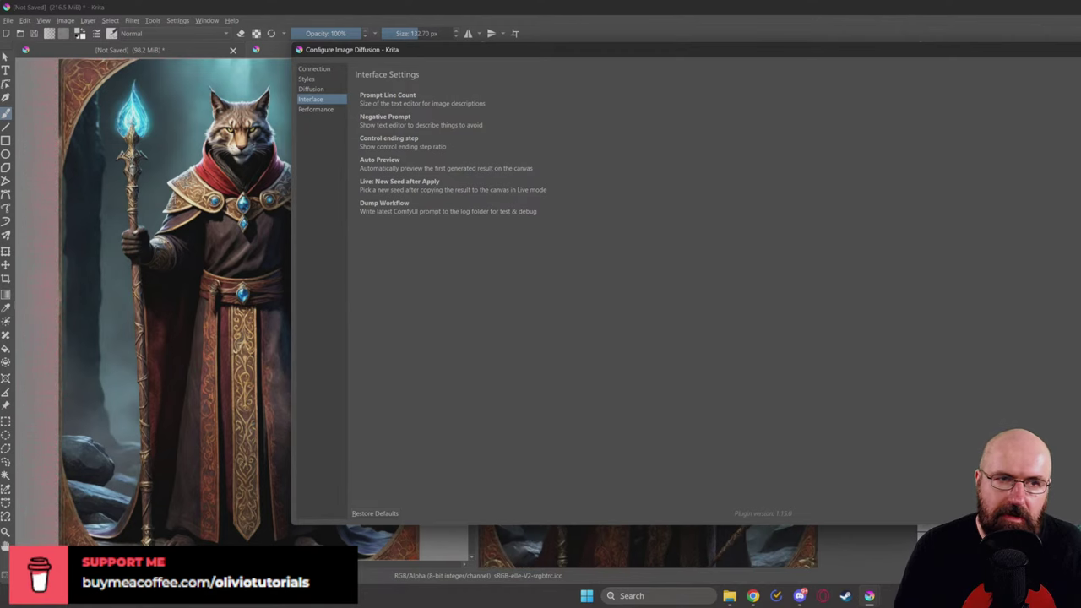
pyautogui.press('Escape')
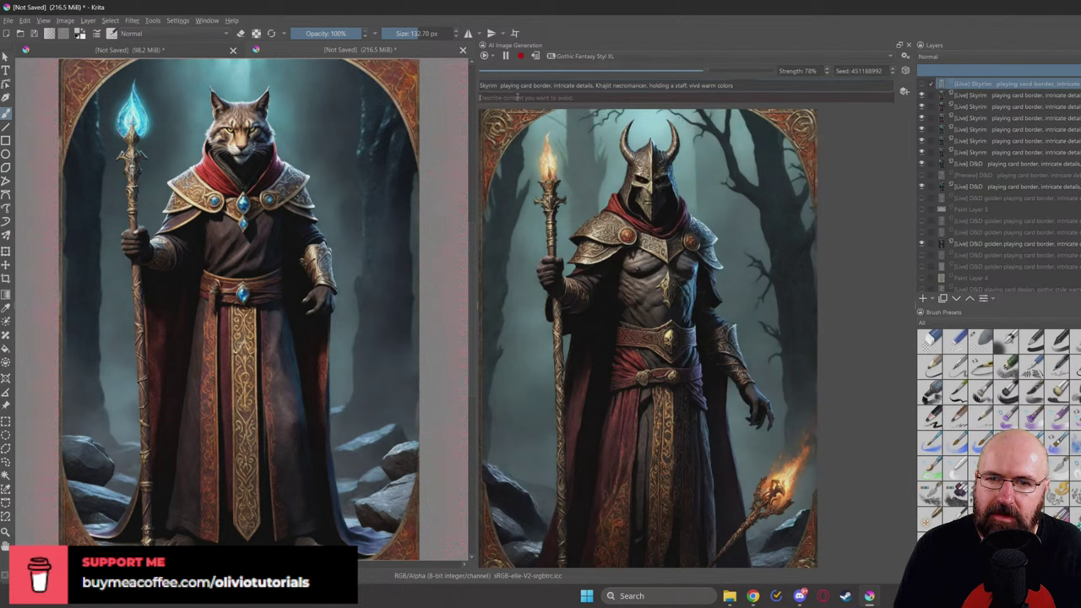
# Step: Enter 'helmet, horns' as the negative prompt and step the seed up twice
pyautogui.click(517, 97)
pyautogui.write('b')
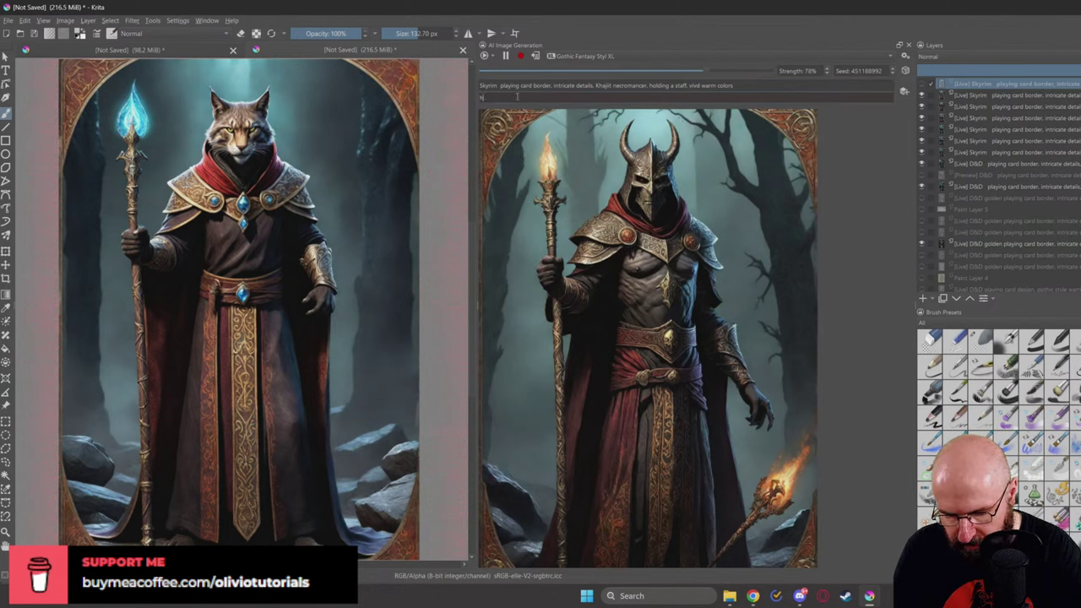
pyautogui.write('l')
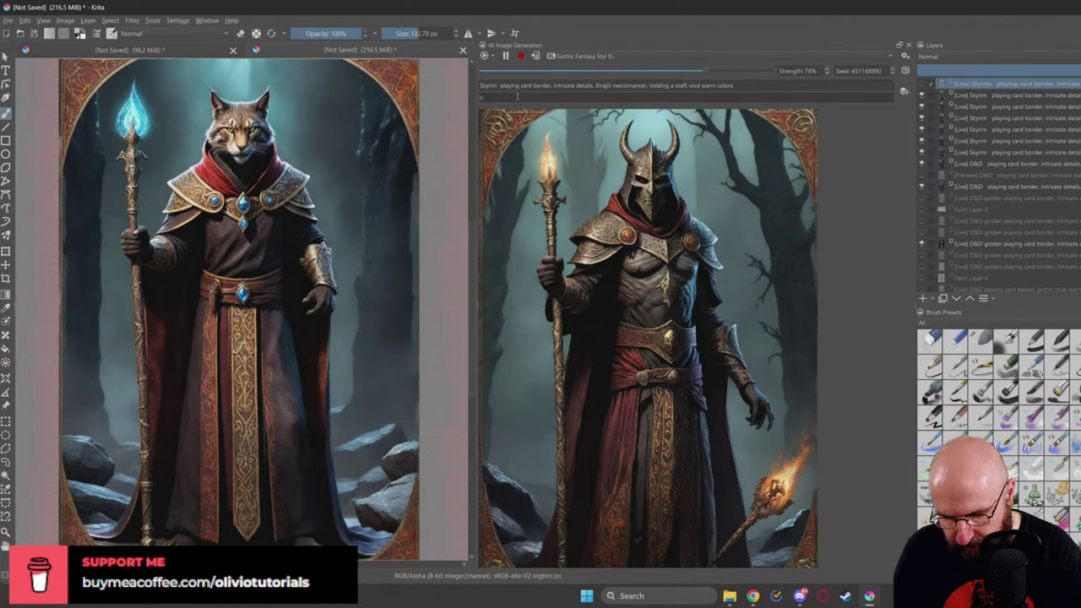
pyautogui.write('u')
pyautogui.write('met')
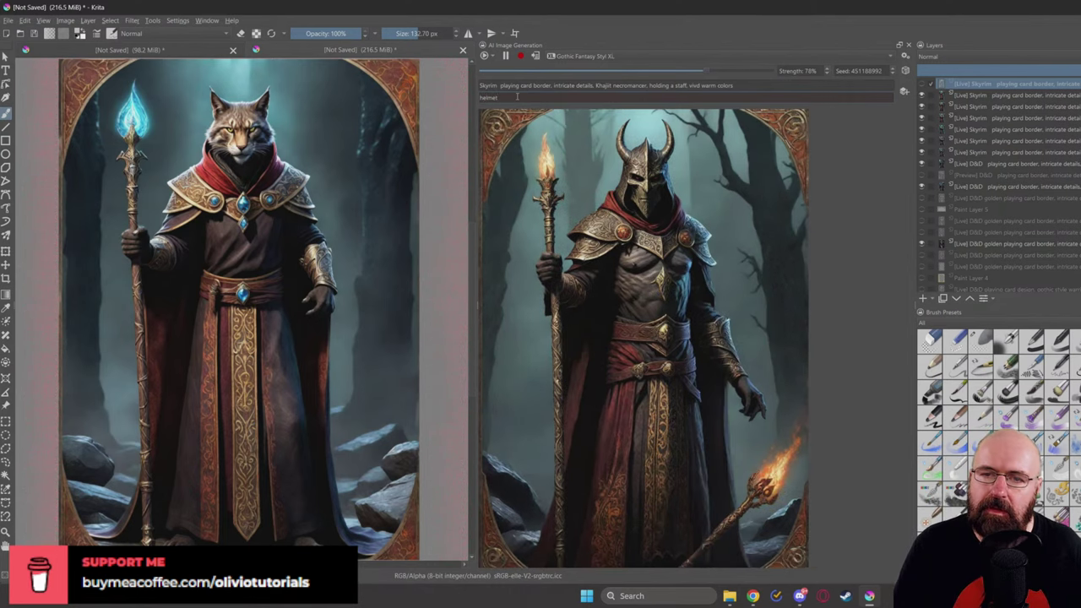
pyautogui.write(', horns')
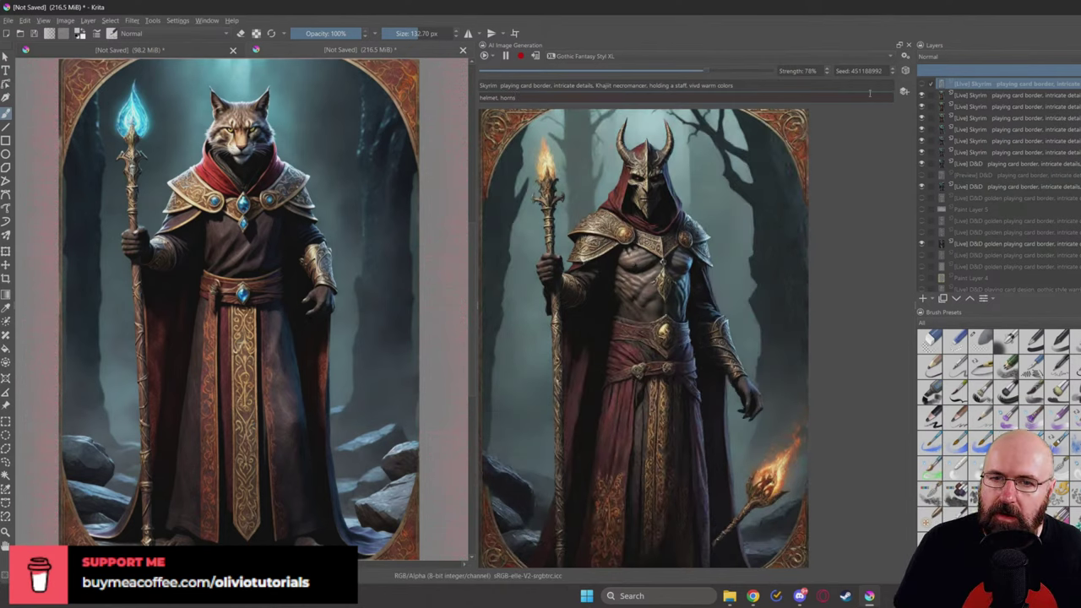
pyautogui.click(891, 71)
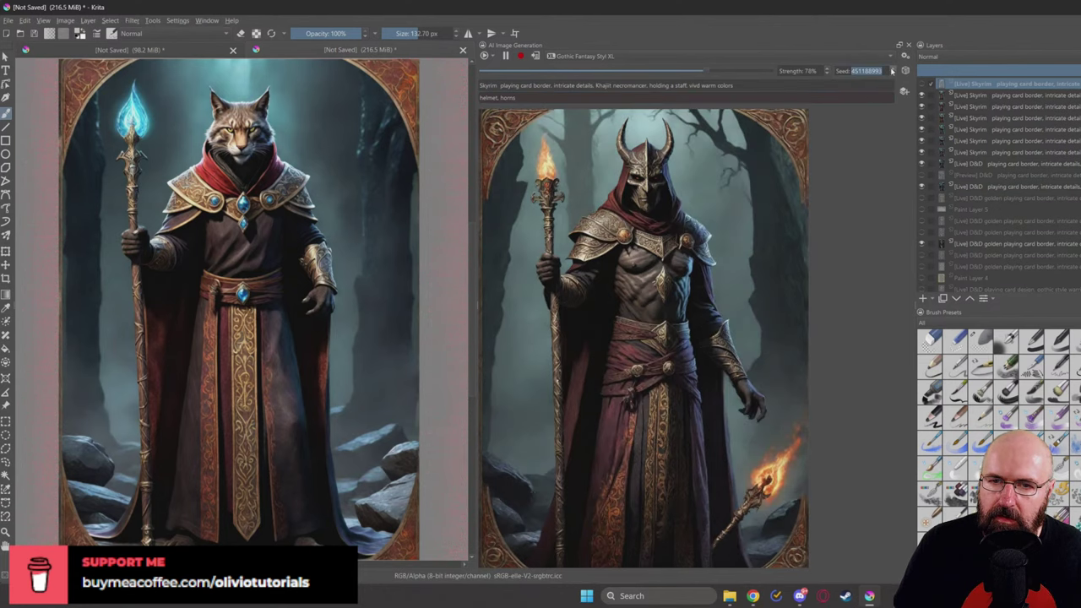
pyautogui.click(891, 71)
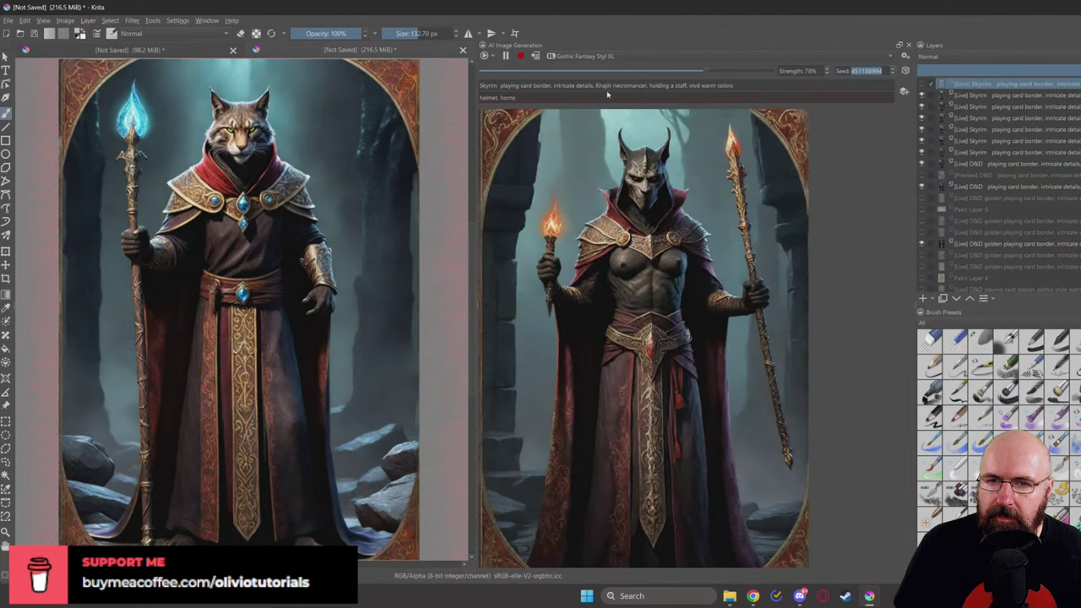
# Step: Replace 'cat' with 'feline' before 'necromancer' in the AI prompt
pyautogui.click(613, 87)
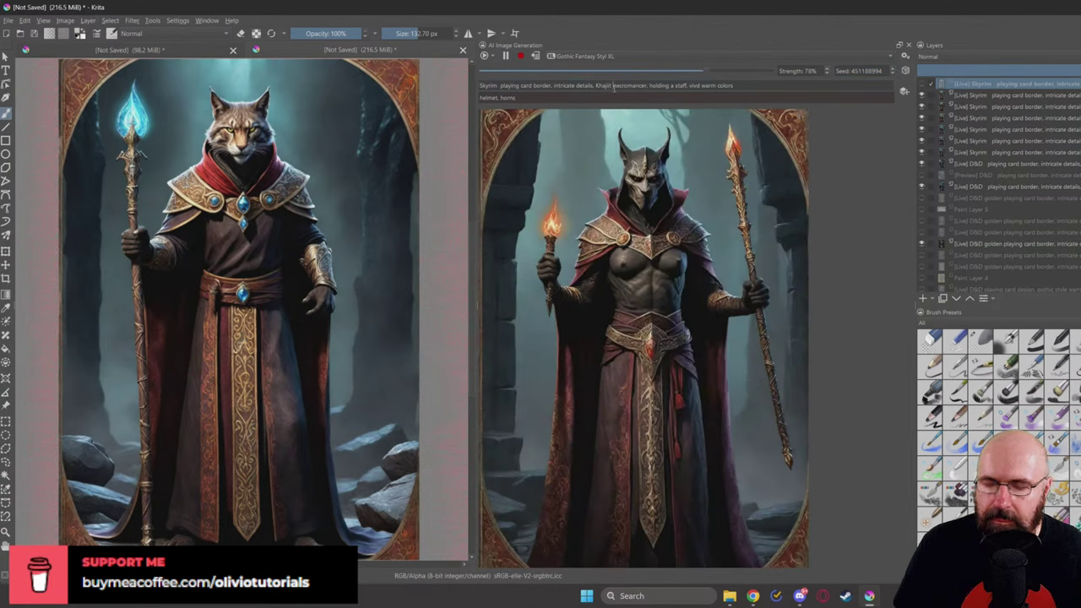
pyautogui.write('ar')
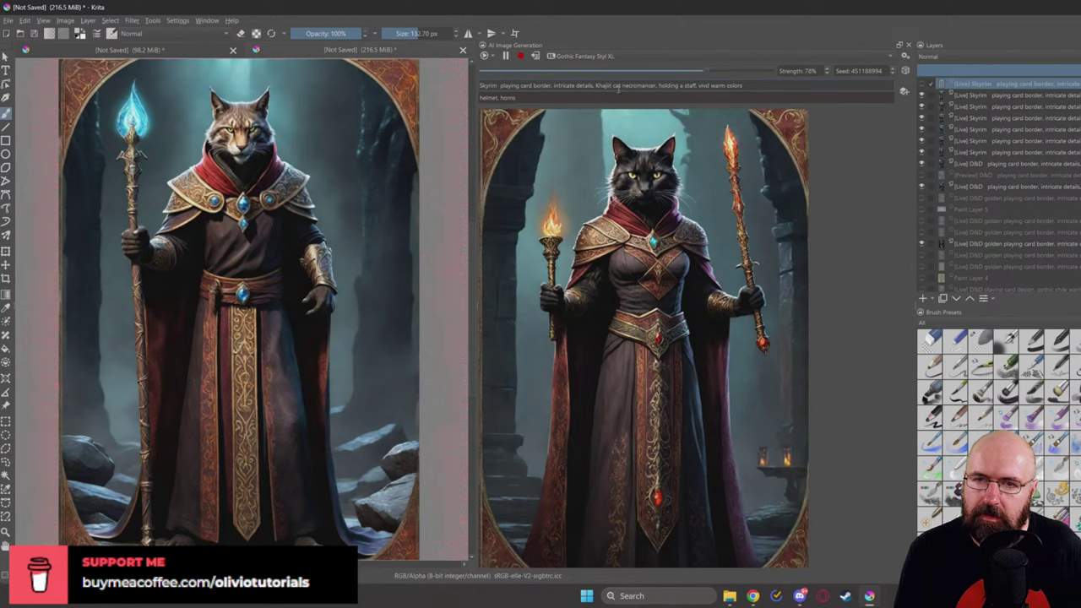
pyautogui.press('BackSpace')
pyautogui.press('BackSpace')
pyautogui.press('BackSpace')
pyautogui.write('fe')
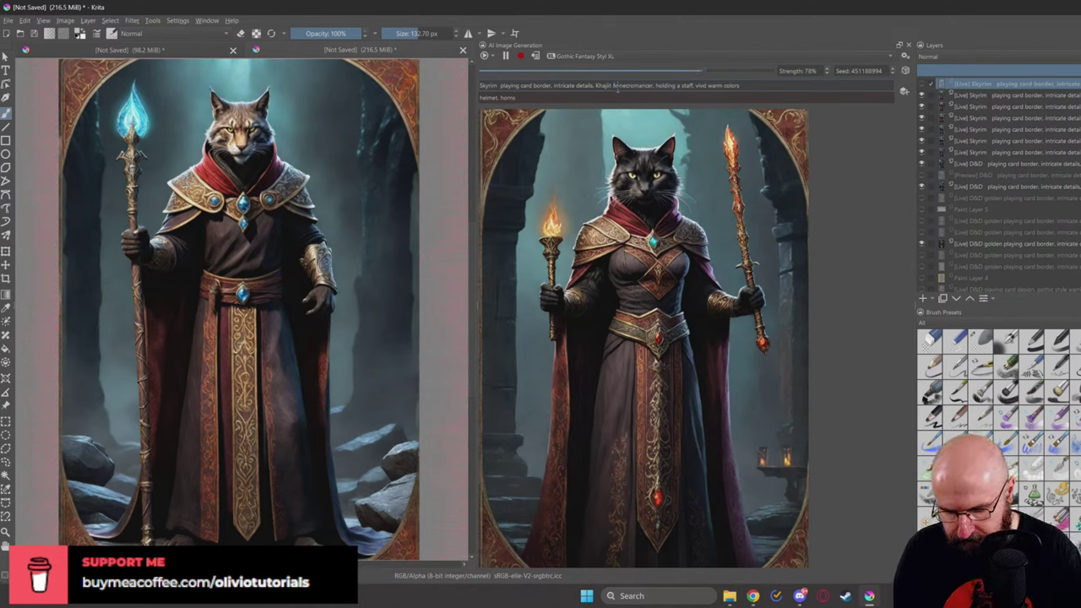
pyautogui.write('line')
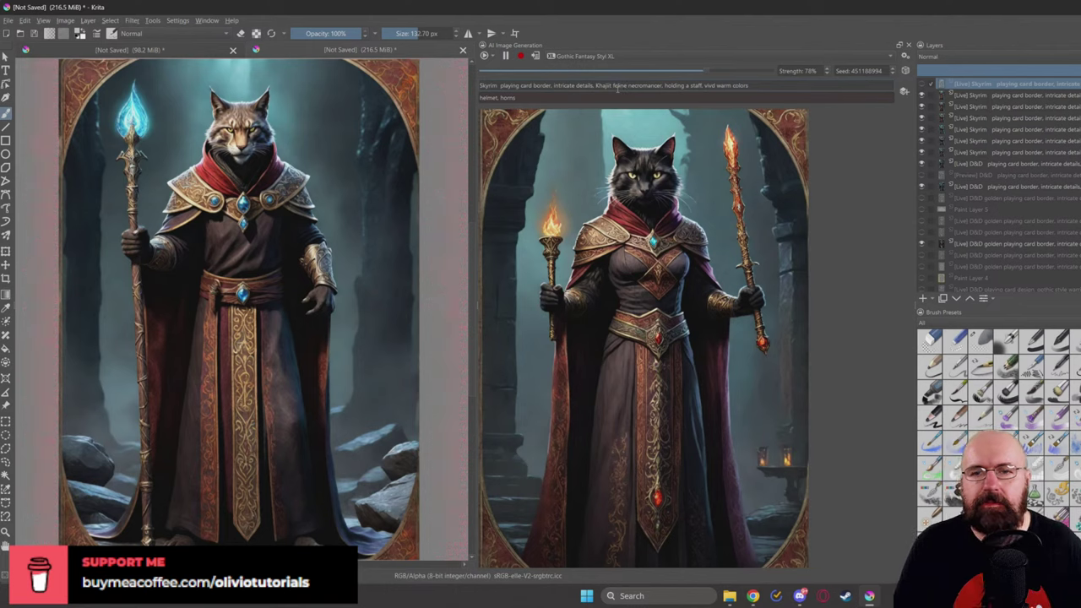
pyautogui.doubleClick(619, 85)
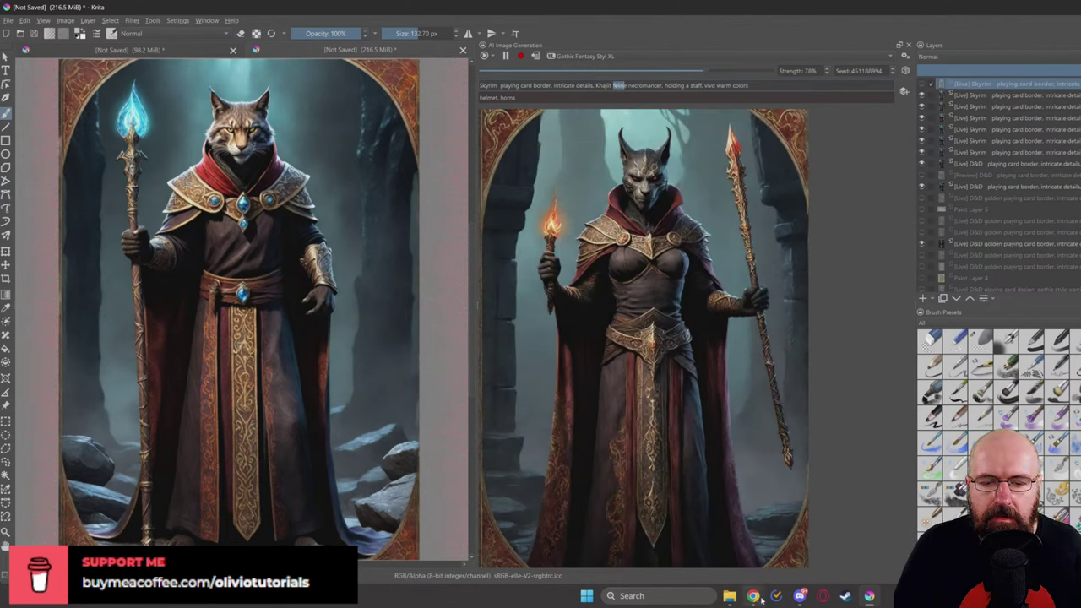
# Step: Check the spelling with a Google search for 'felin', then return to Krita
pyautogui.moveTo(760, 598)
pyautogui.click(747, 568)
pyautogui.write('felin')
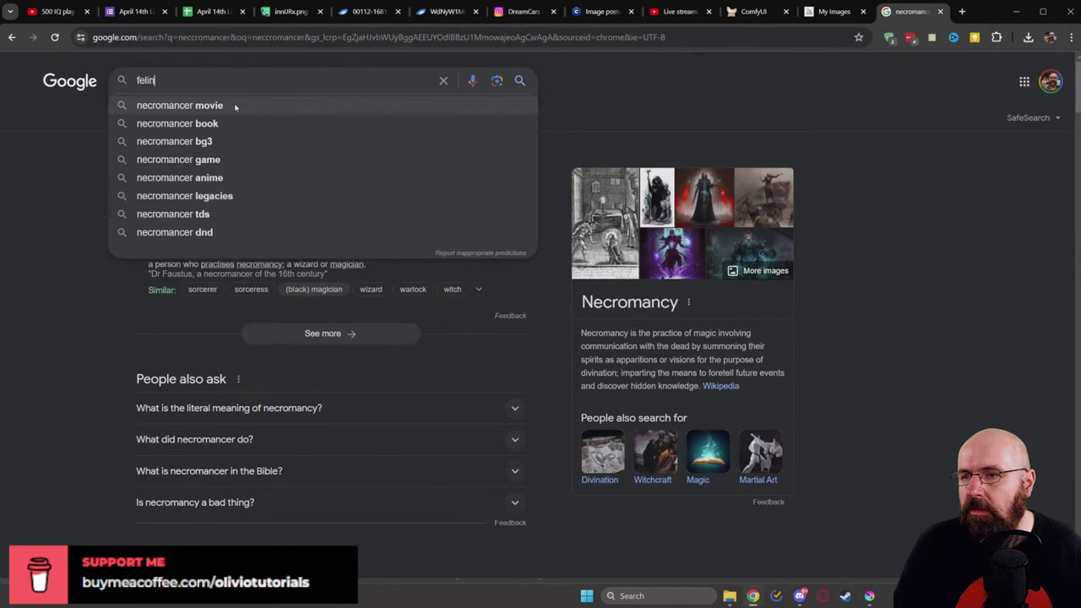
pyautogui.press('Return')
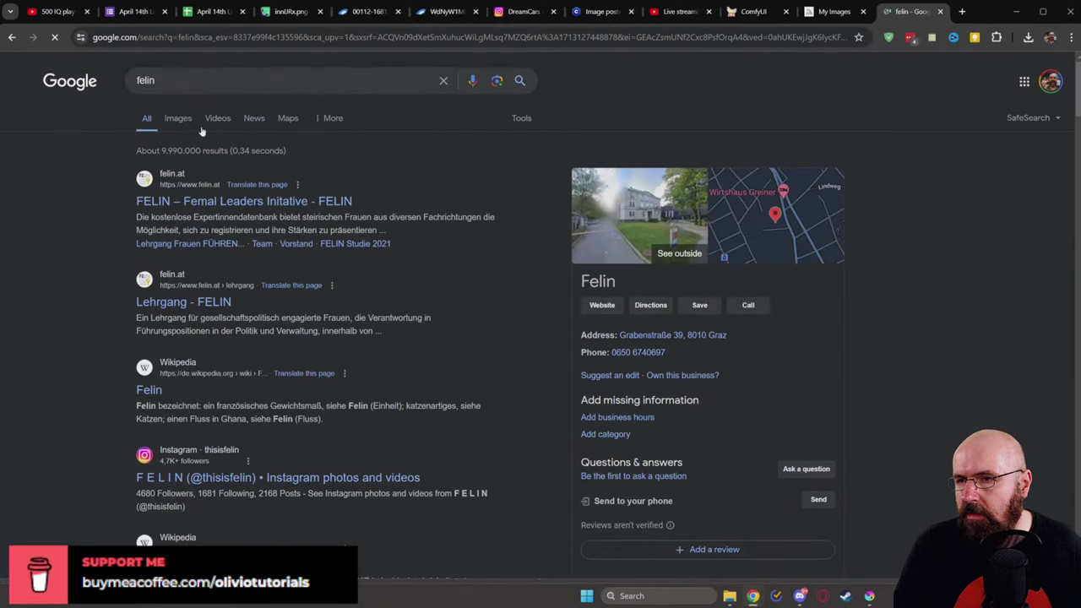
pyautogui.hotkey('alt', 'Tab')
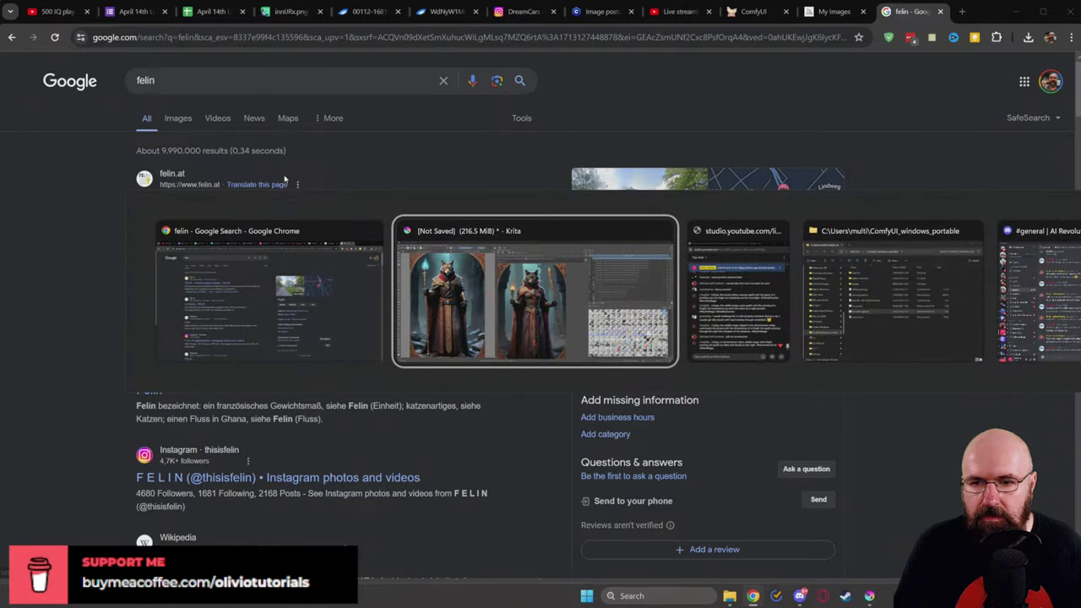
# Step: Finish the word 'feline' and add 'skeletons on the ground,' before 'holding a staff'
pyautogui.click(628, 86)
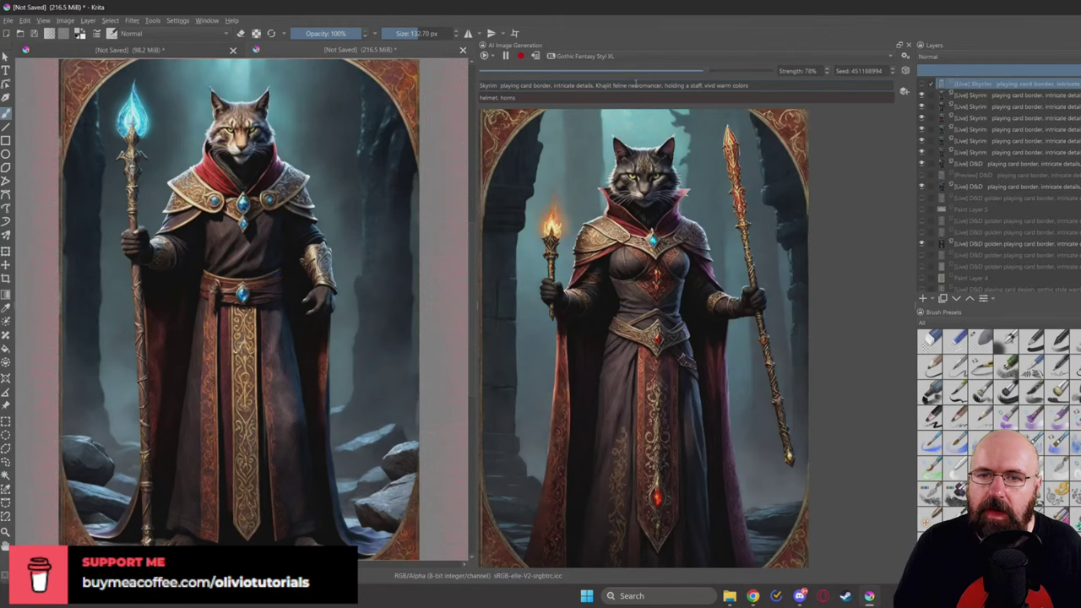
pyautogui.write('e')
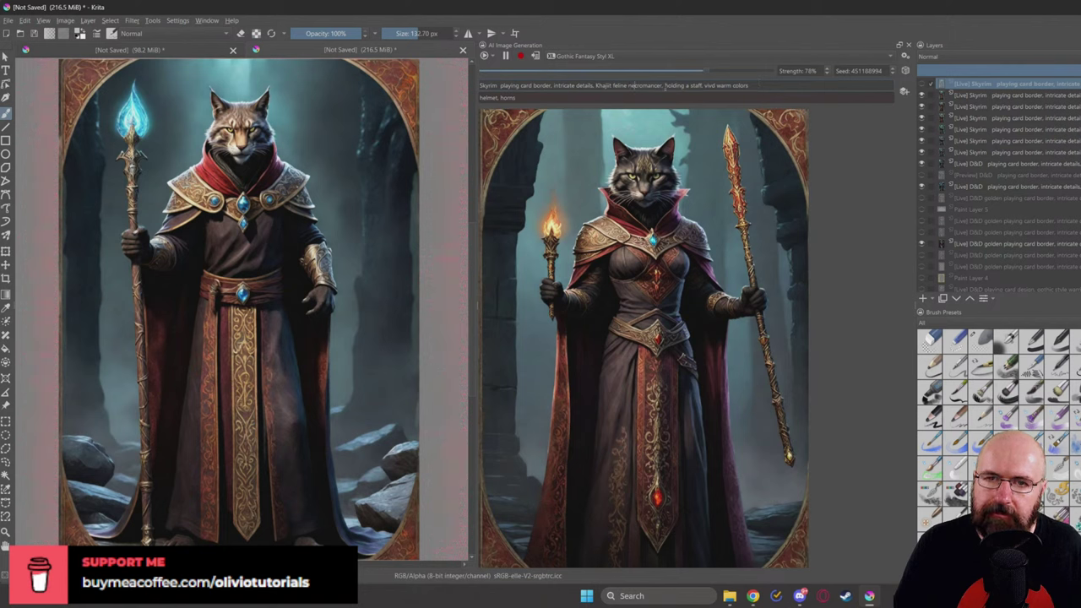
pyautogui.click(665, 85)
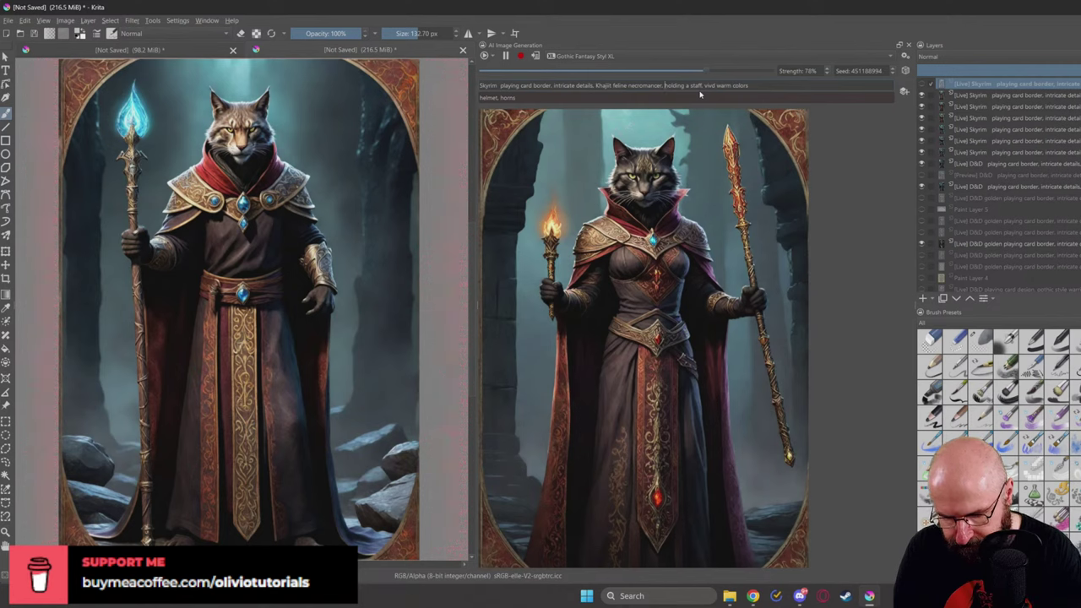
pyautogui.write('s')
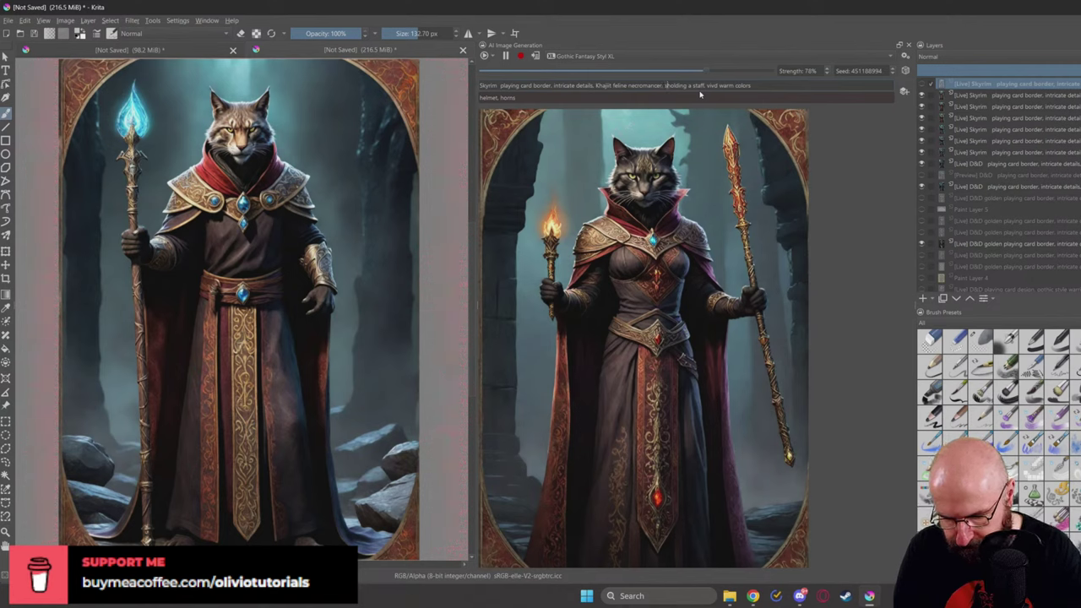
pyautogui.write('keletons on th')
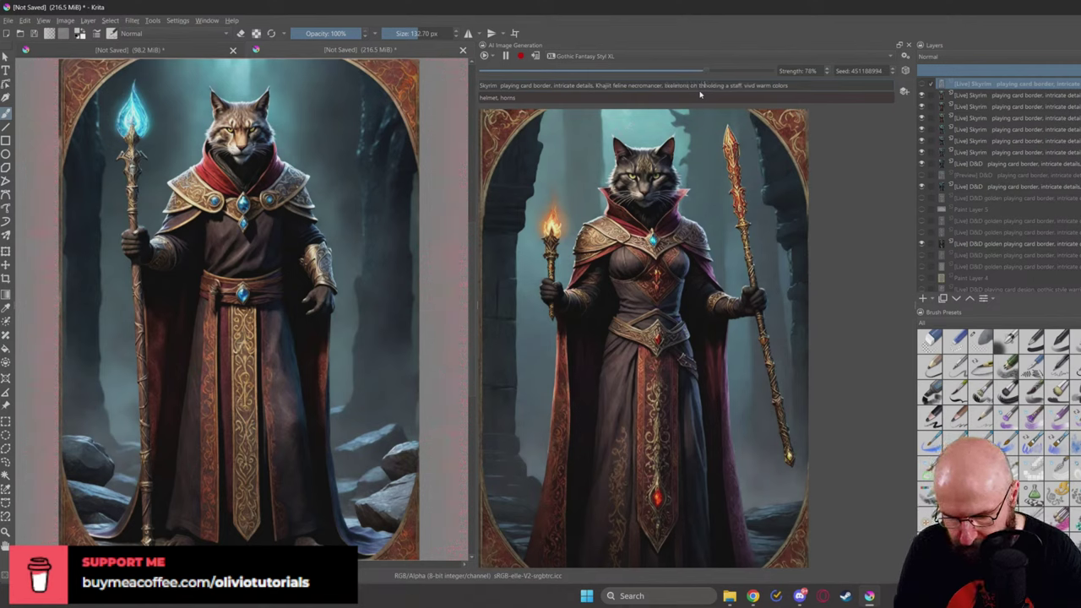
pyautogui.write('e ground,')
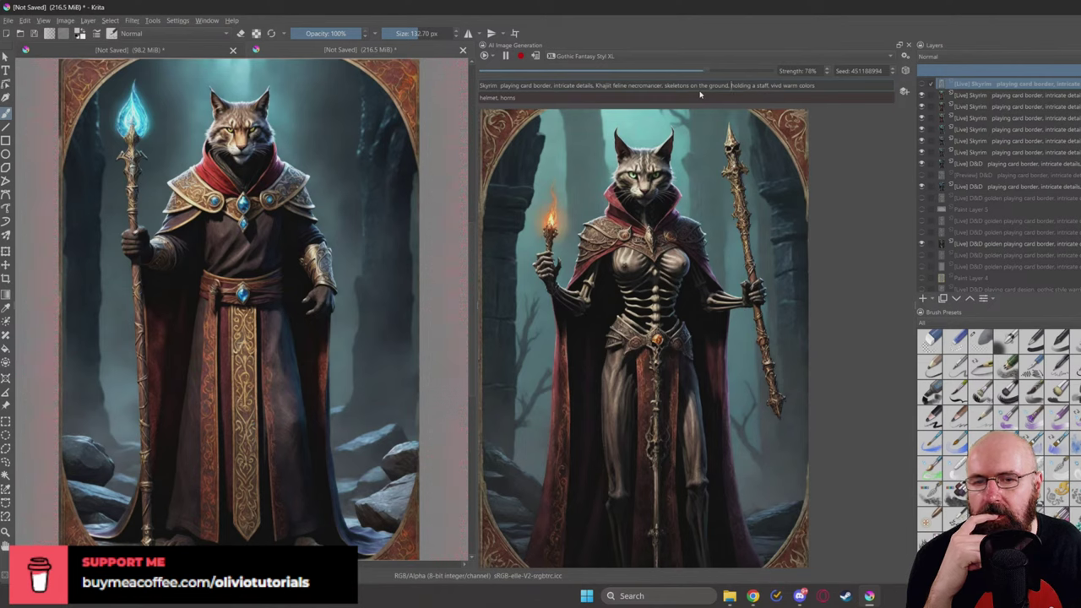
# Step: Randomize the seed for a new generation and select the first prompt line
pyautogui.click(894, 70)
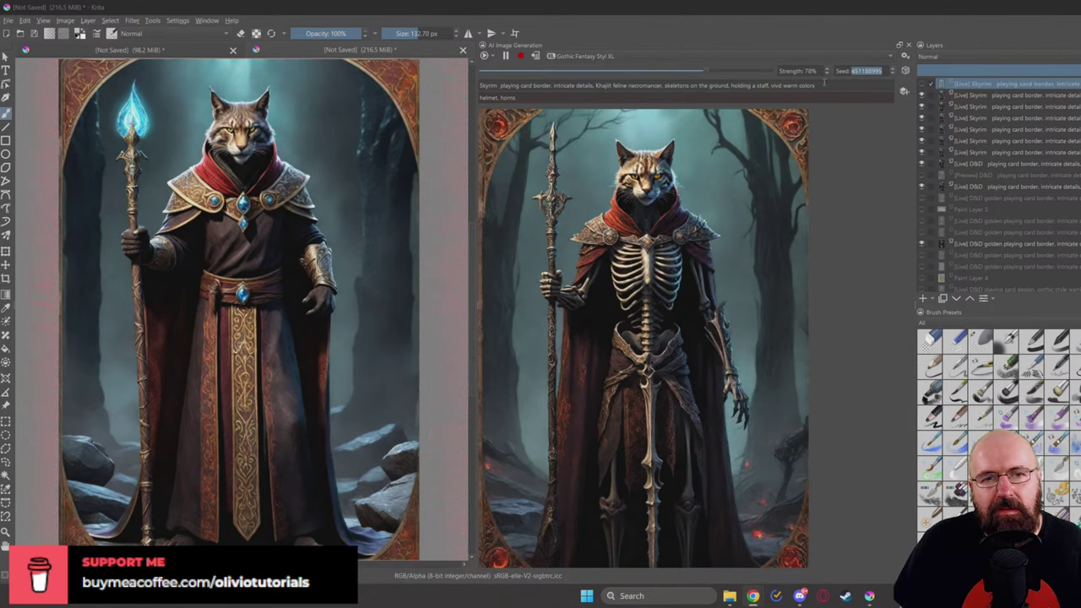
pyautogui.click(826, 85)
pyautogui.moveTo(826, 84); pyautogui.dragTo(474, 85)
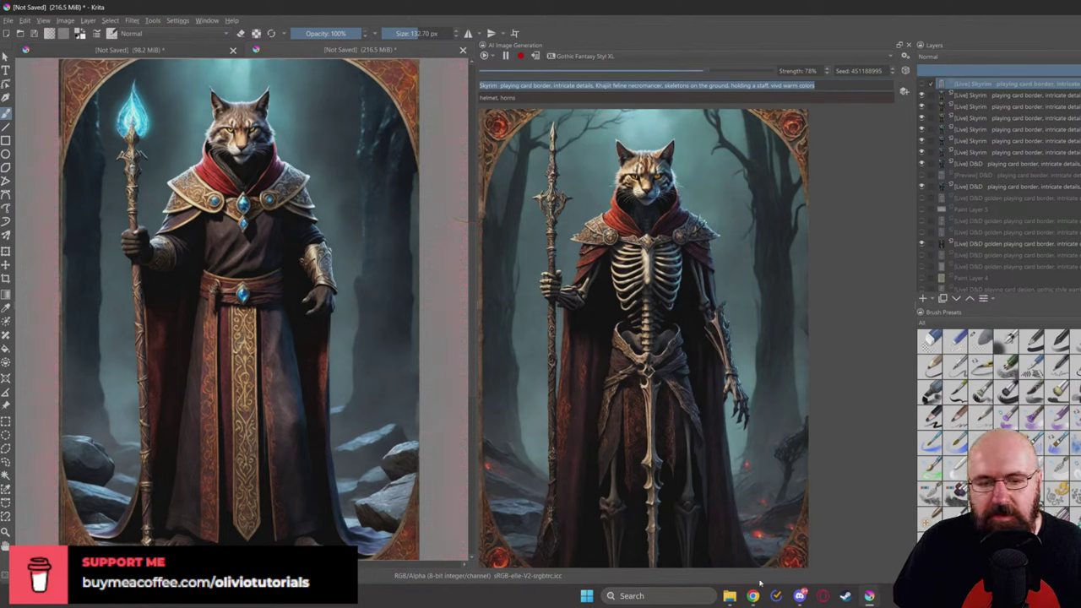
# Step: Paste the Skyrim card prompt into the Google search box, replacing 'felin'
pyautogui.moveTo(751, 601)
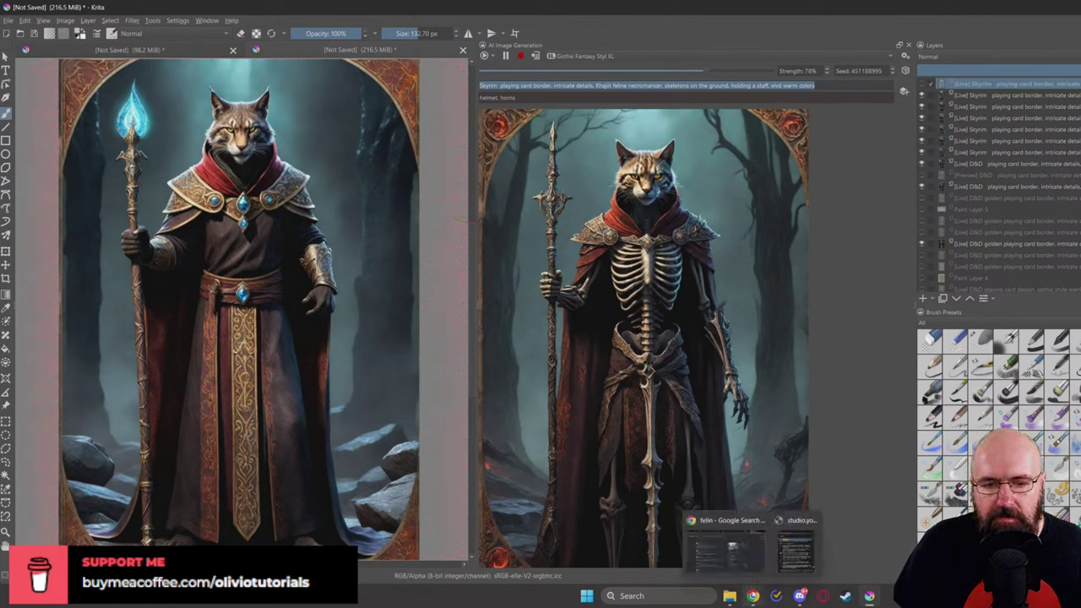
pyautogui.click(725, 544)
pyautogui.click(262, 83)
pyautogui.hotkey('ctrl', 'a')
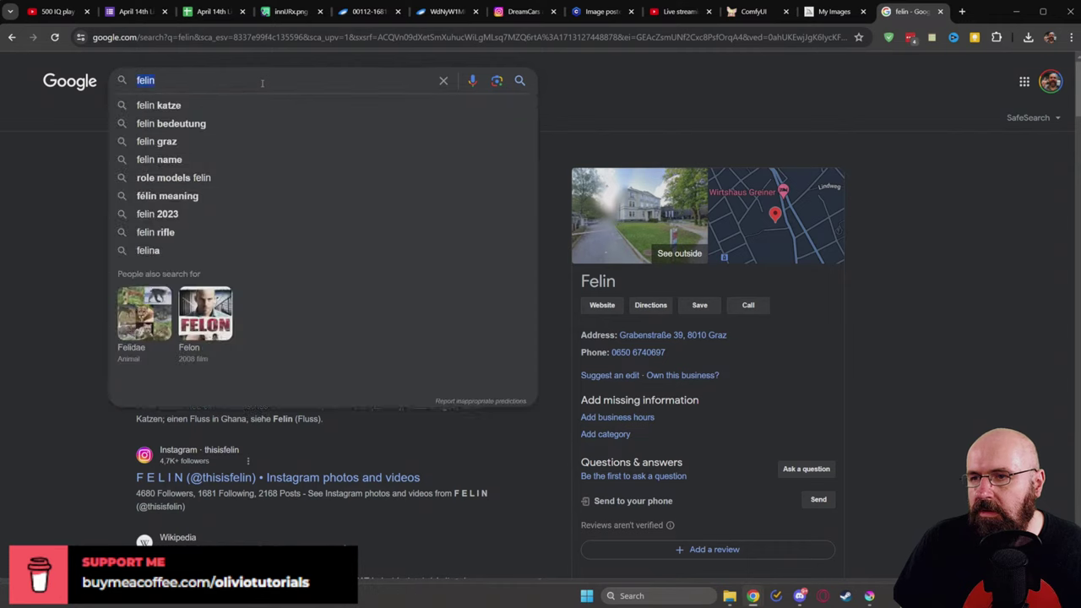
pyautogui.write('Skyrim: playing card border, intricate details, Khajiit feline necromancer, skeletons on the ground, holding a staff, vivd warm colors')
pyautogui.click(719, 100)
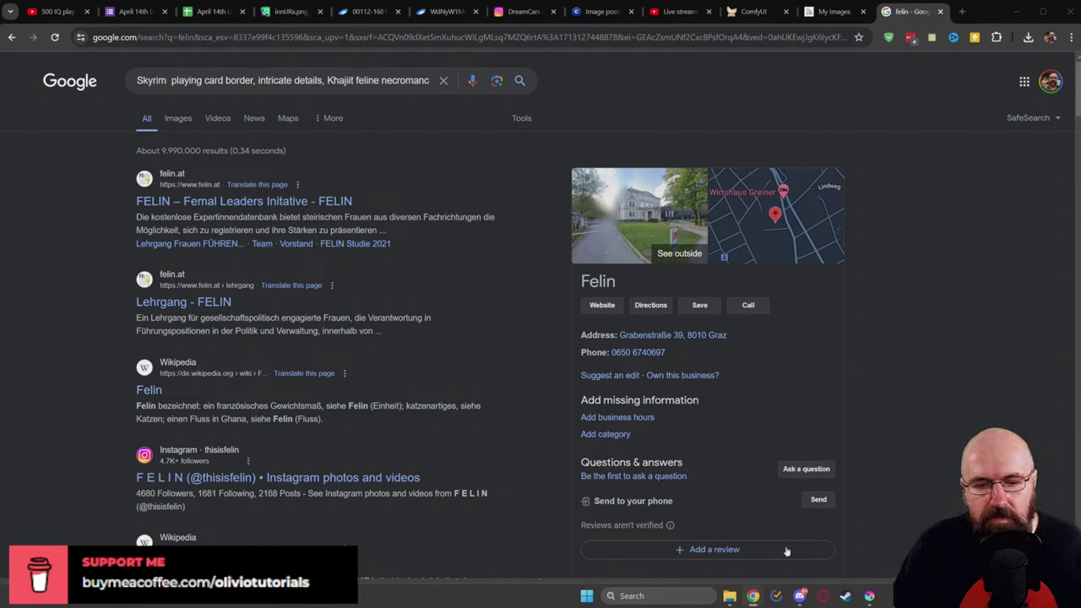
# Step: Paste the Khajira necromancer description over Krita's prompt line
pyautogui.click(871, 596)
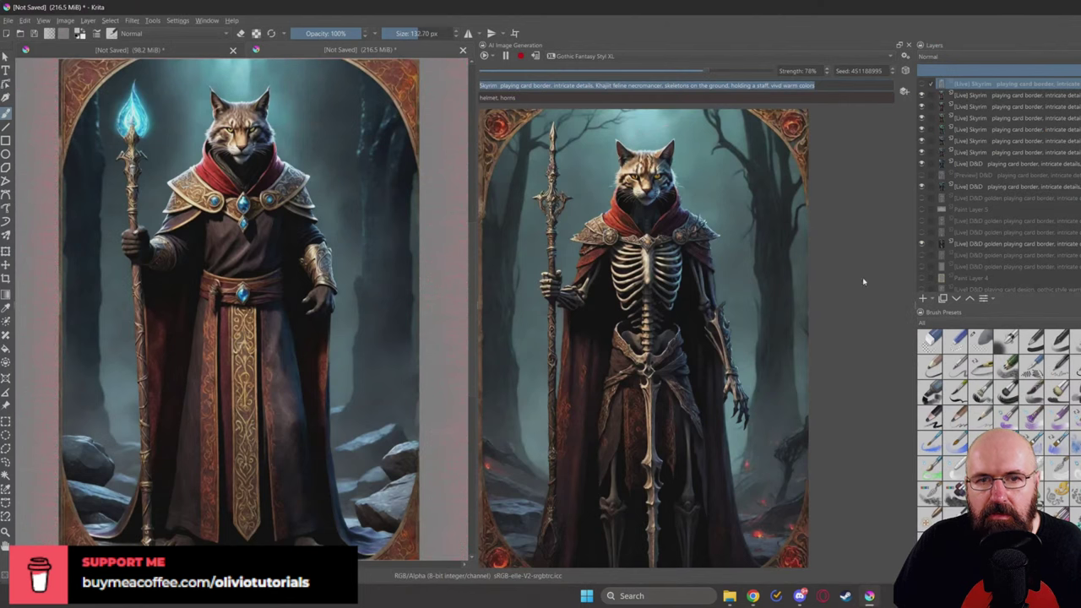
pyautogui.write('Khajiira, donned in her necromancer attire, channels magic with feline grace, her spells as stealthy and deadly as a midnight hunt.')
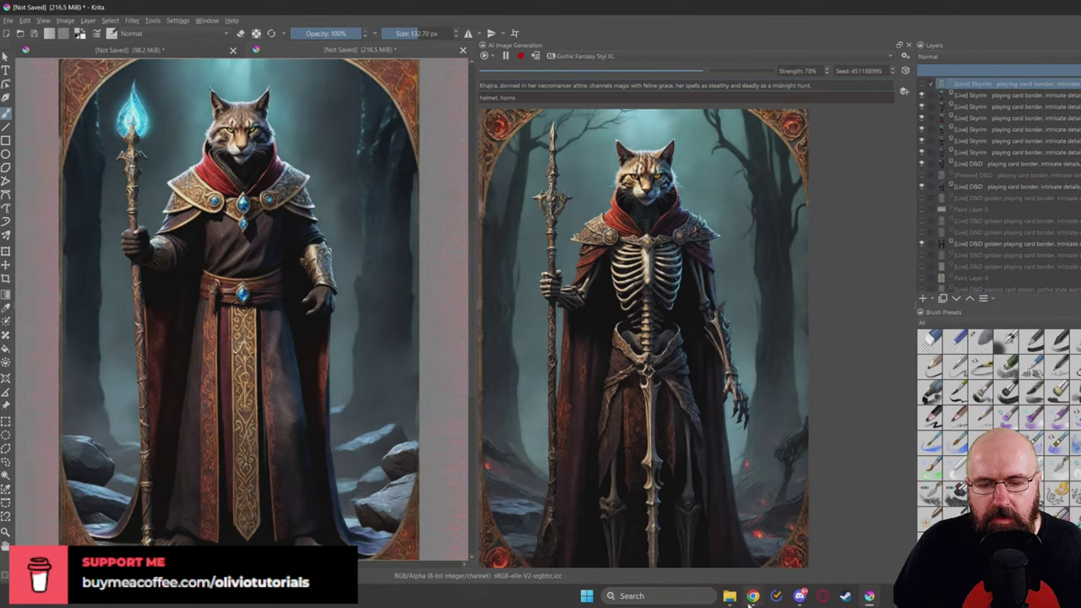
pyautogui.moveTo(752, 597)
pyautogui.click(746, 567)
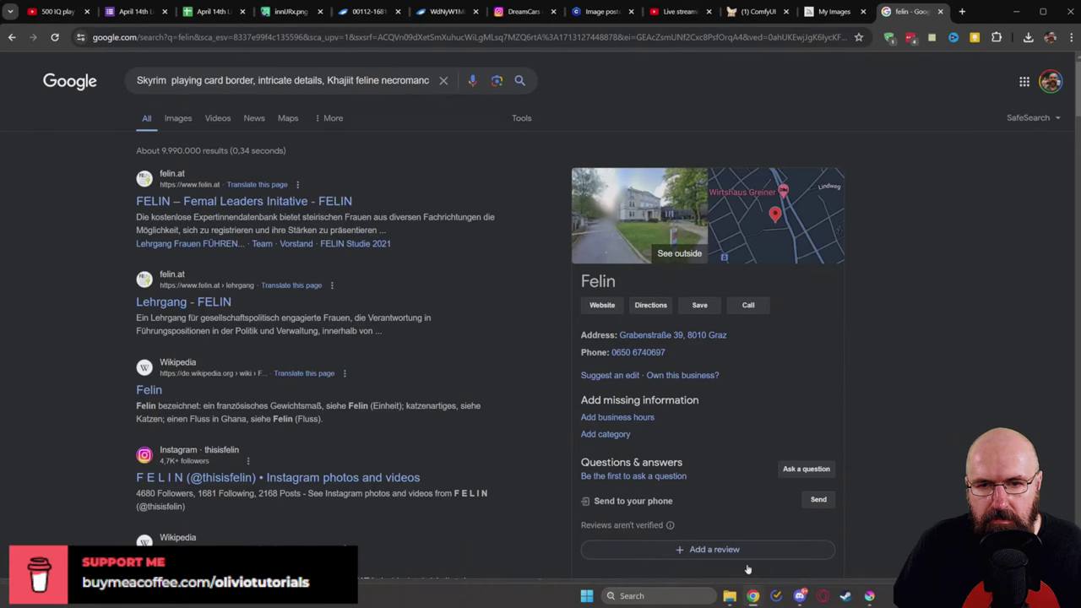
pyautogui.click(871, 596)
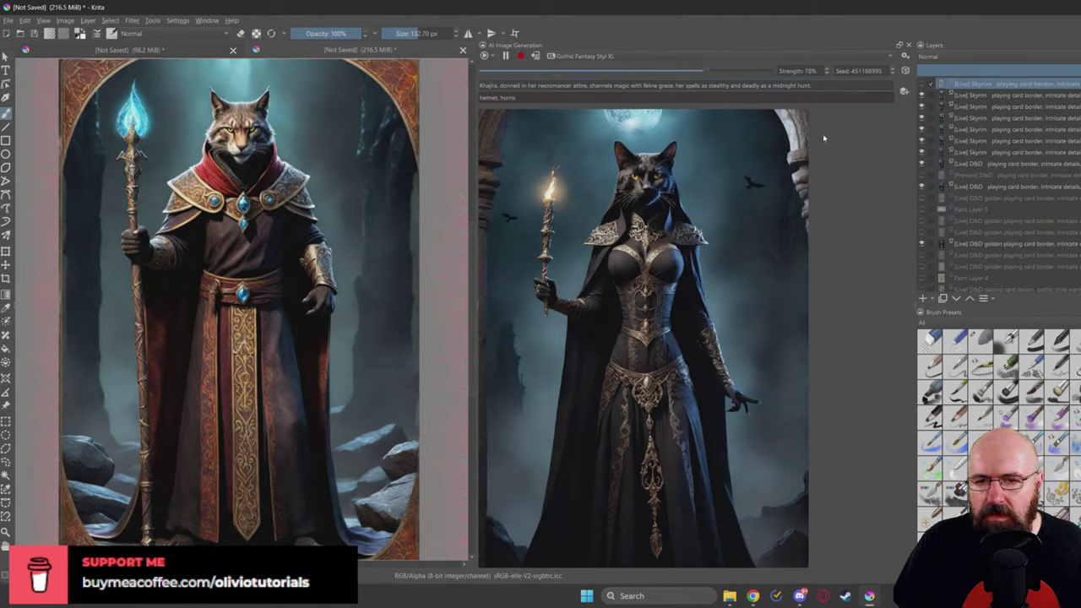
# Step: Reroll the seed and add 'pale' at the start of the prompt
pyautogui.click(893, 69)
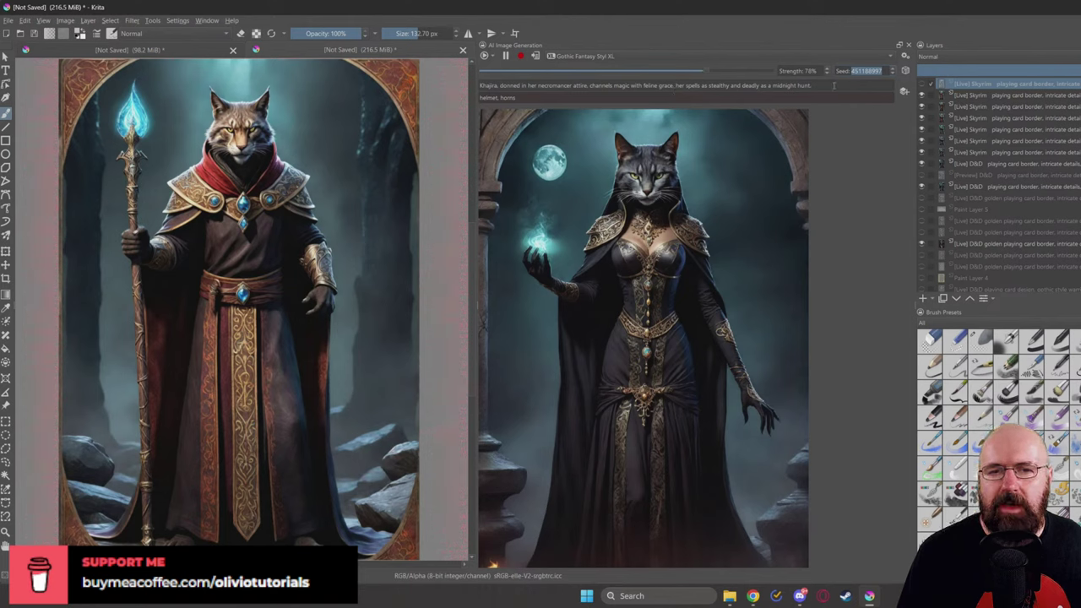
pyautogui.click(483, 87)
pyautogui.write('pale')
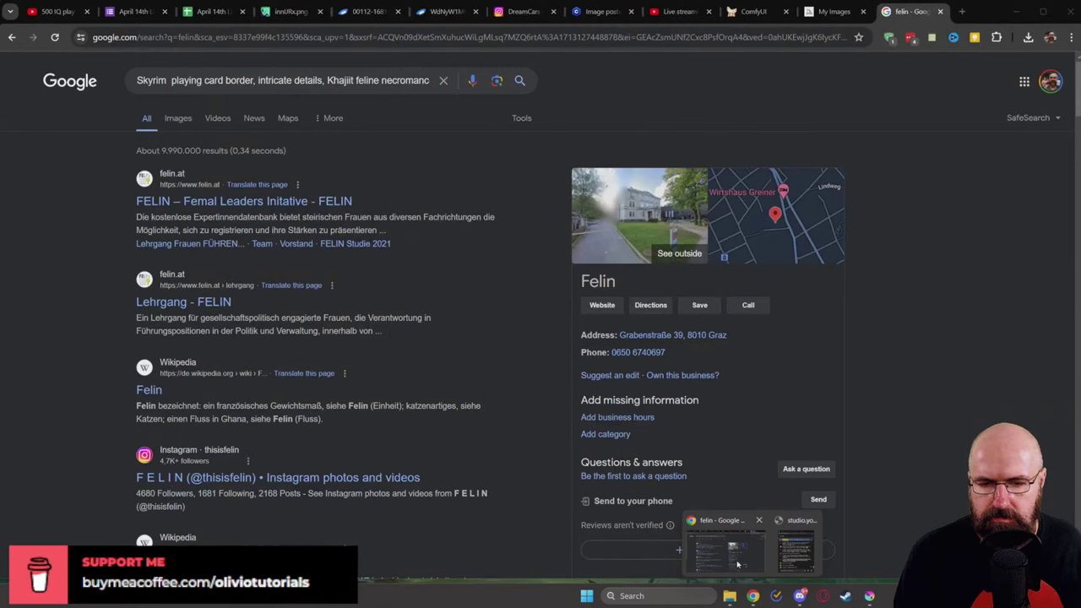
# Step: Select the correctly spelled word 'Khajiit' in Chrome's search query
pyautogui.click(785, 541)
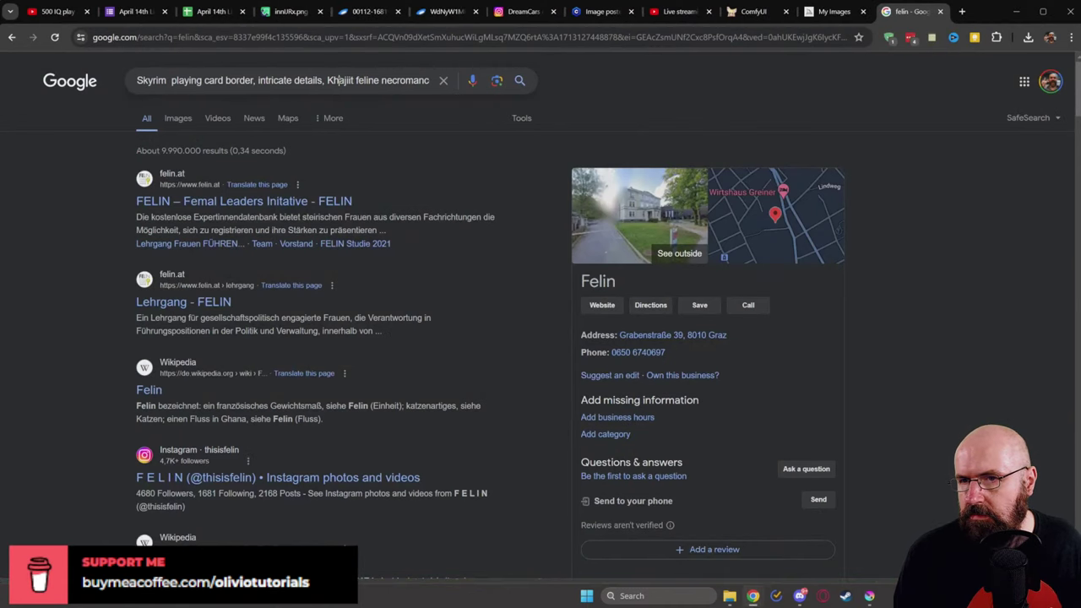
pyautogui.doubleClick(339, 80)
pyautogui.hotkey('ctrl', 'c')
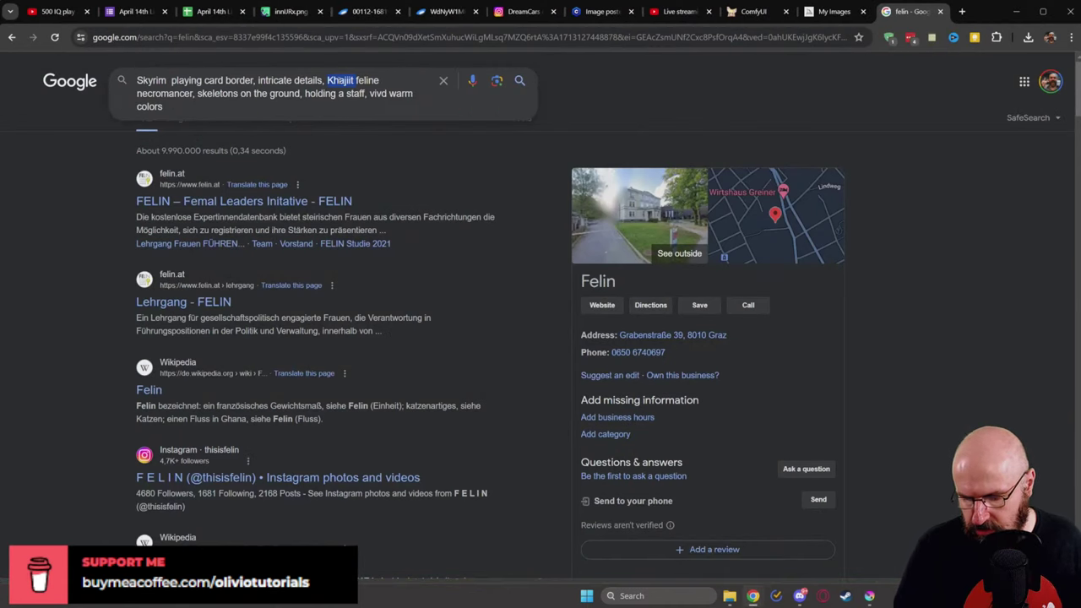
pyautogui.click(863, 589)
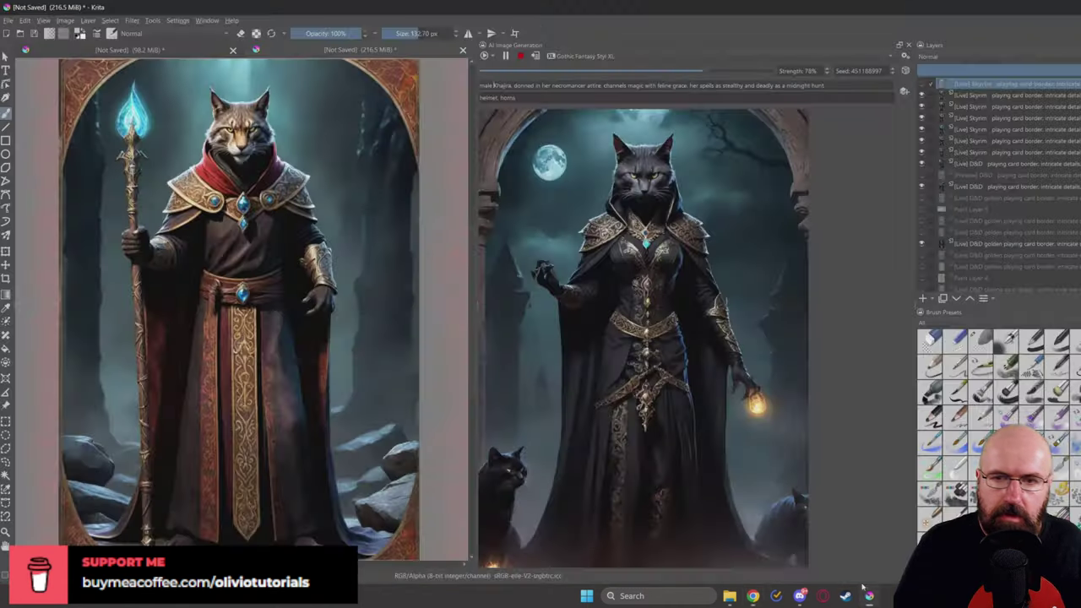
# Step: Replace the name after 'male' with 'Khajiit' and follow it with 'necromancer'
pyautogui.doubleClick(502, 86)
pyautogui.hotkey('ctrl', 'v')
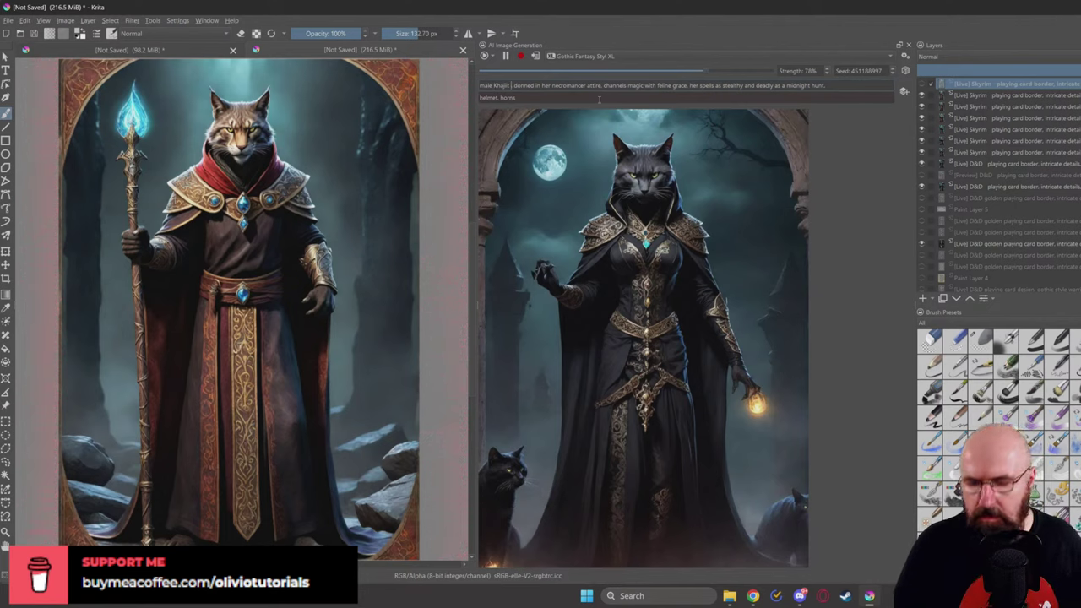
pyautogui.write('mage')
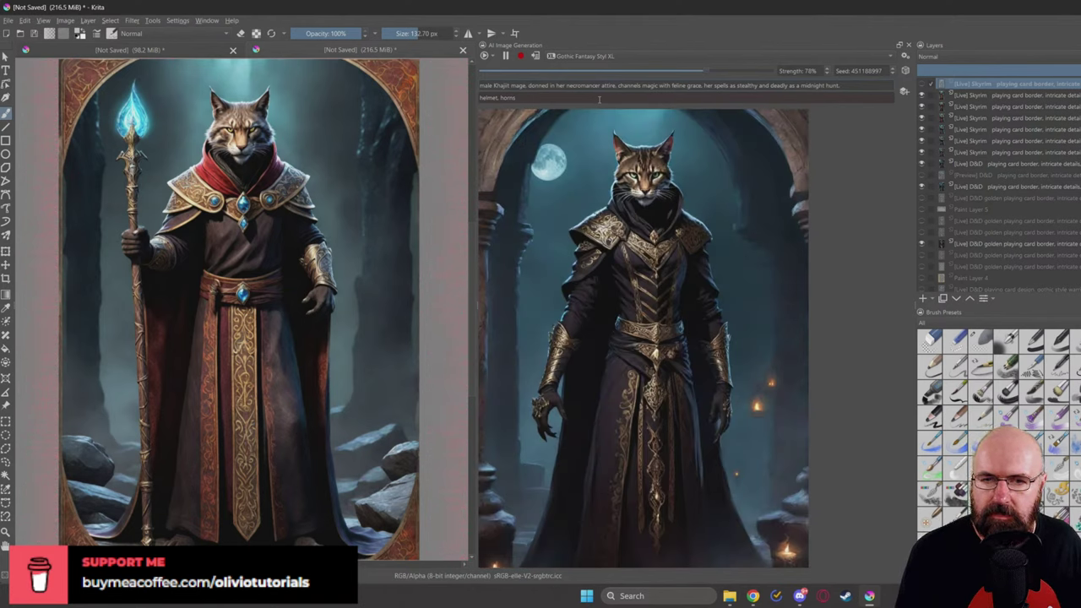
pyautogui.doubleClick(524, 85)
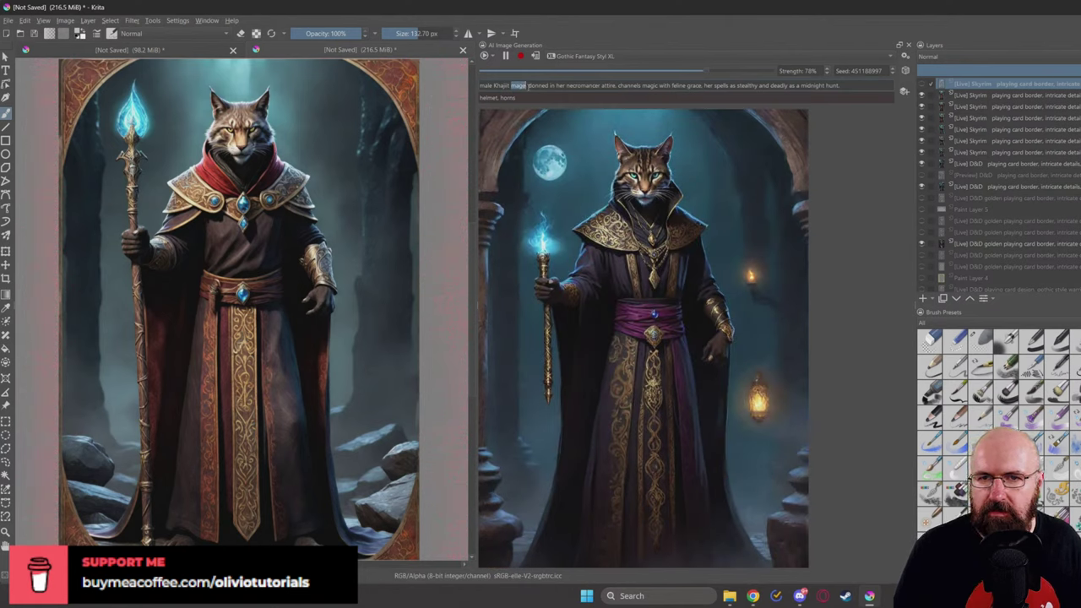
pyautogui.doubleClick(583, 85)
pyautogui.hotkey('ctrl', 'c')
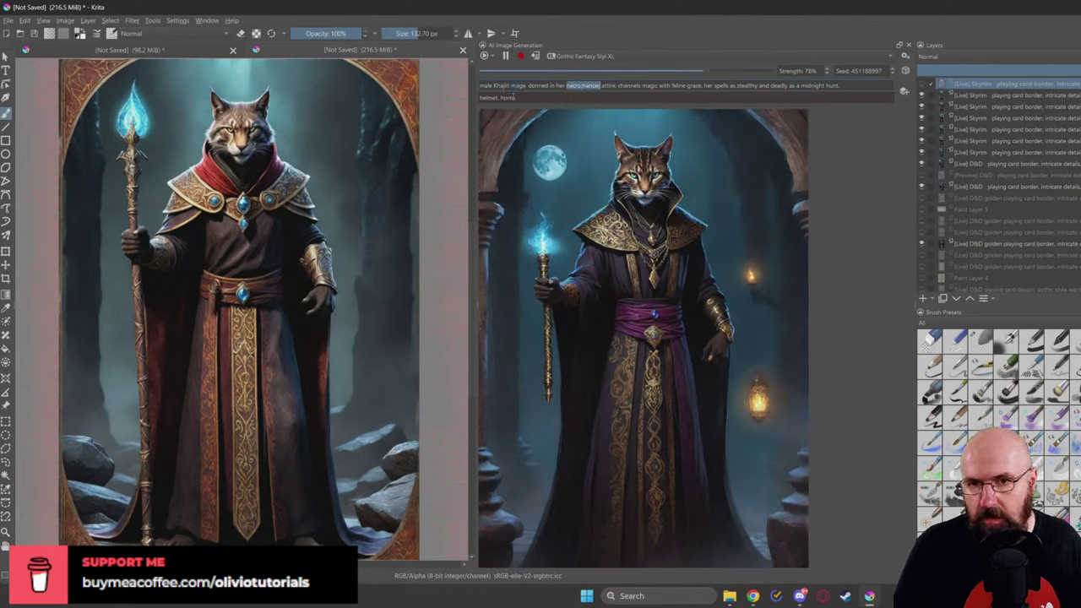
pyautogui.doubleClick(522, 85)
pyautogui.hotkey('ctrl', 'v')
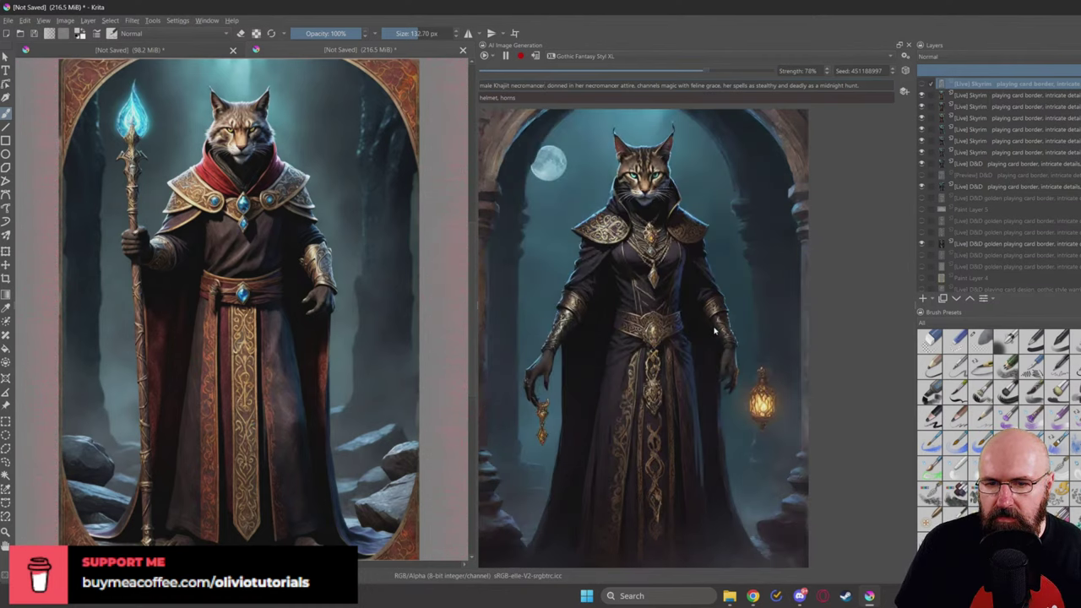
# Step: Step through three seeds and apply the staff-holding necromancer preview to the canvas
pyautogui.click(892, 68)
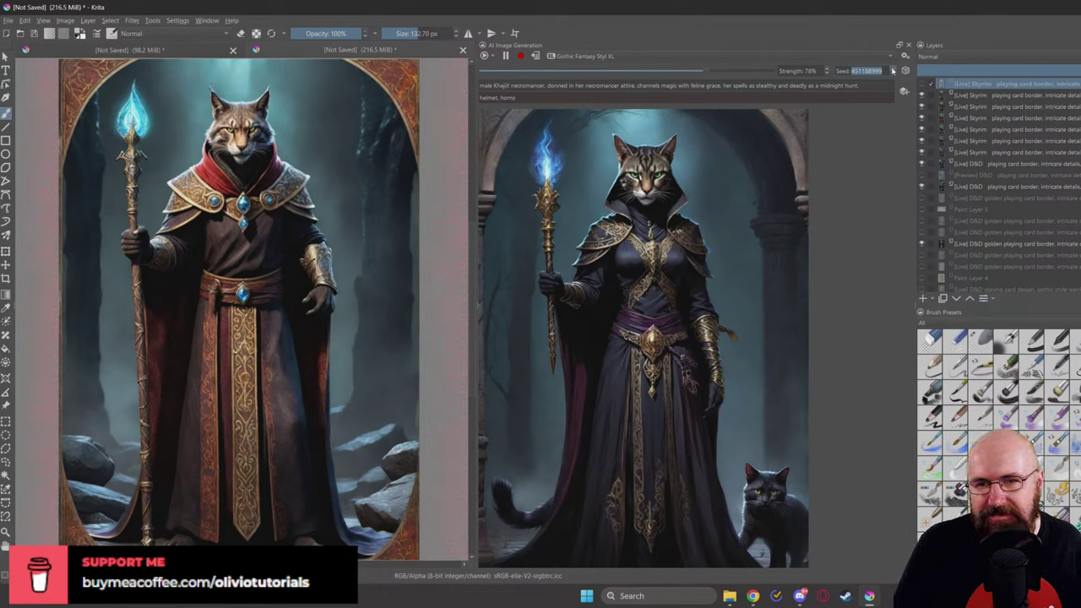
pyautogui.click(892, 71)
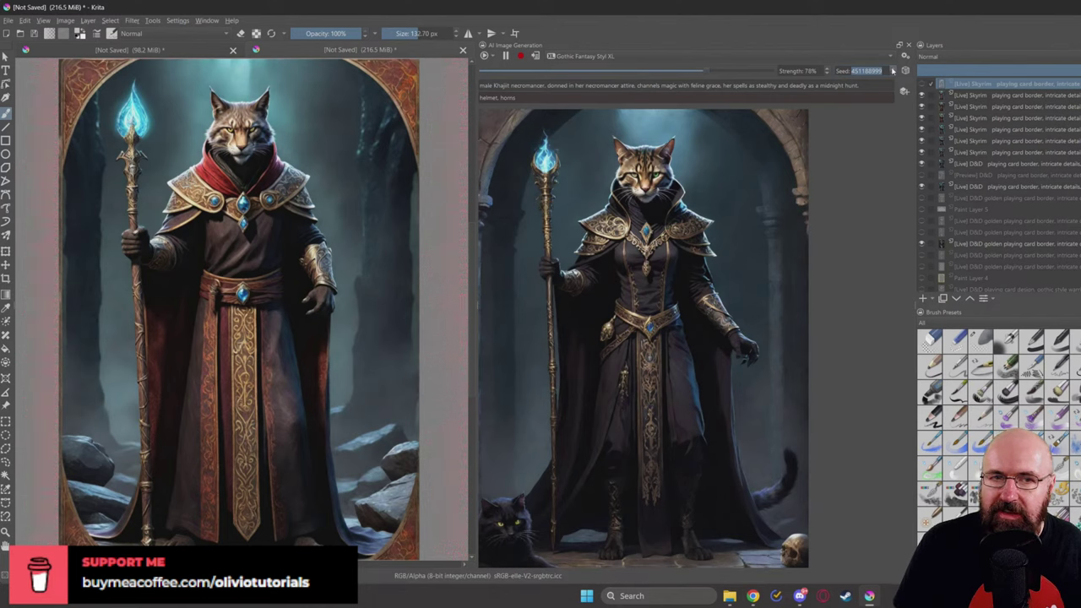
pyautogui.click(892, 71)
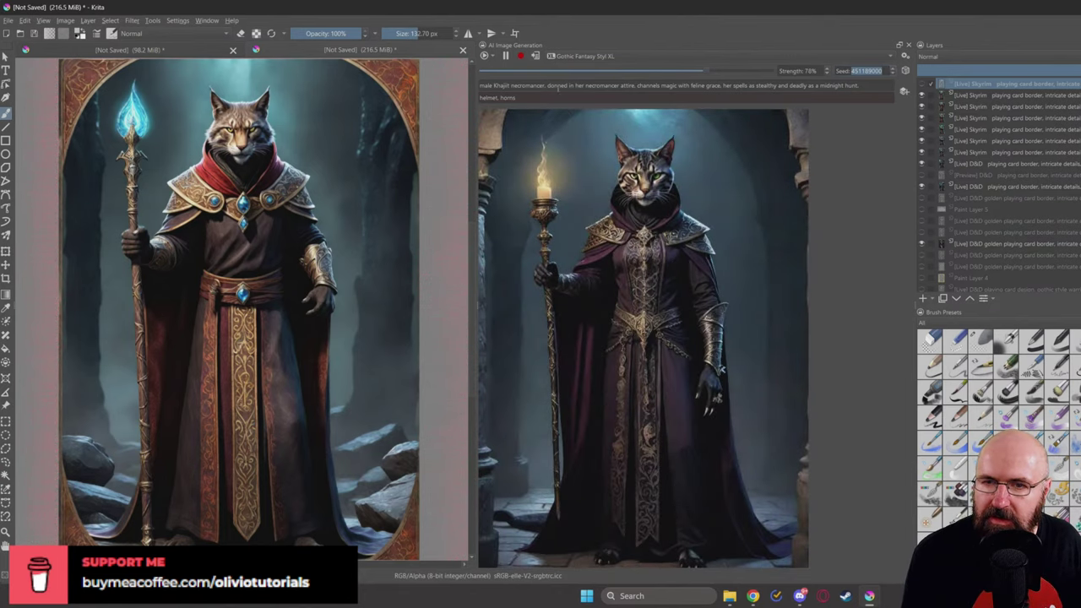
pyautogui.click(534, 56)
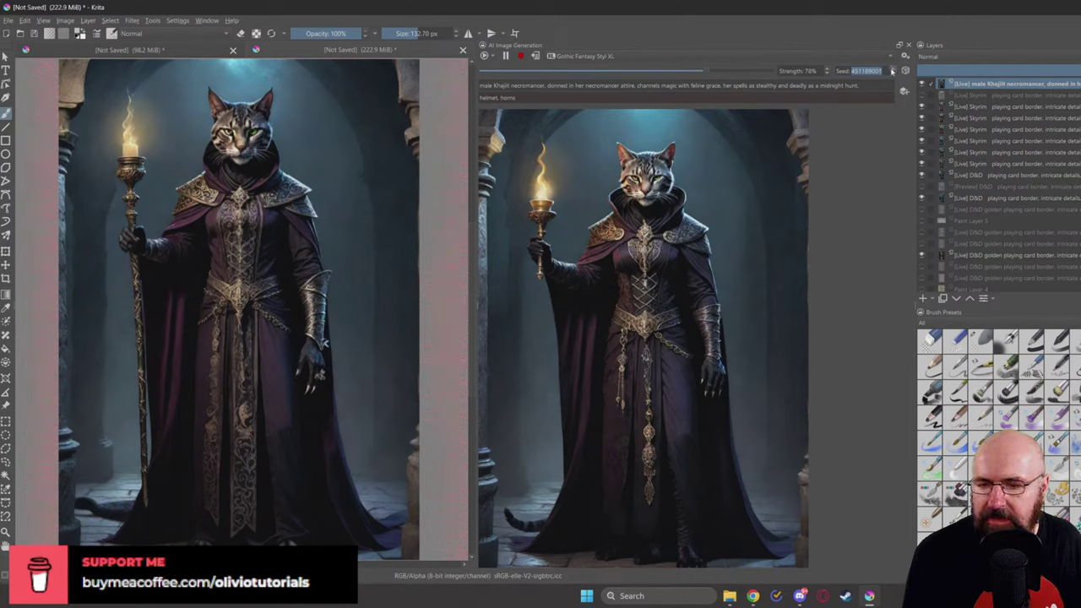
# Step: Delete 'her' and 'feline' from the prompt, stepping to new seeds
pyautogui.click(892, 71)
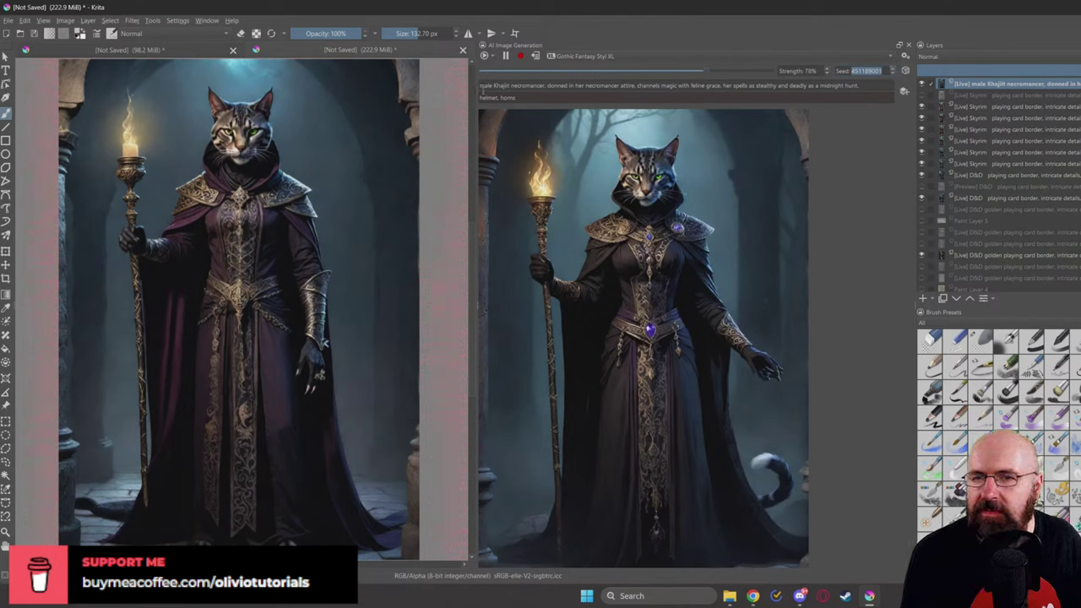
pyautogui.doubleClick(580, 86)
pyautogui.press('BackSpace')
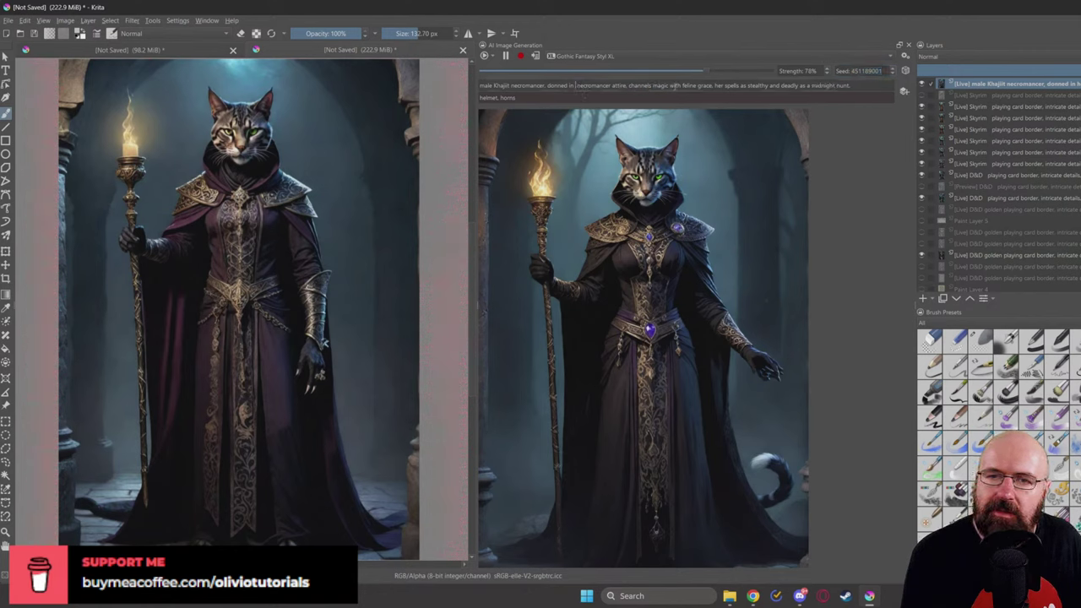
pyautogui.doubleClick(689, 86)
pyautogui.press('BackSpace')
pyautogui.press('BackSpace')
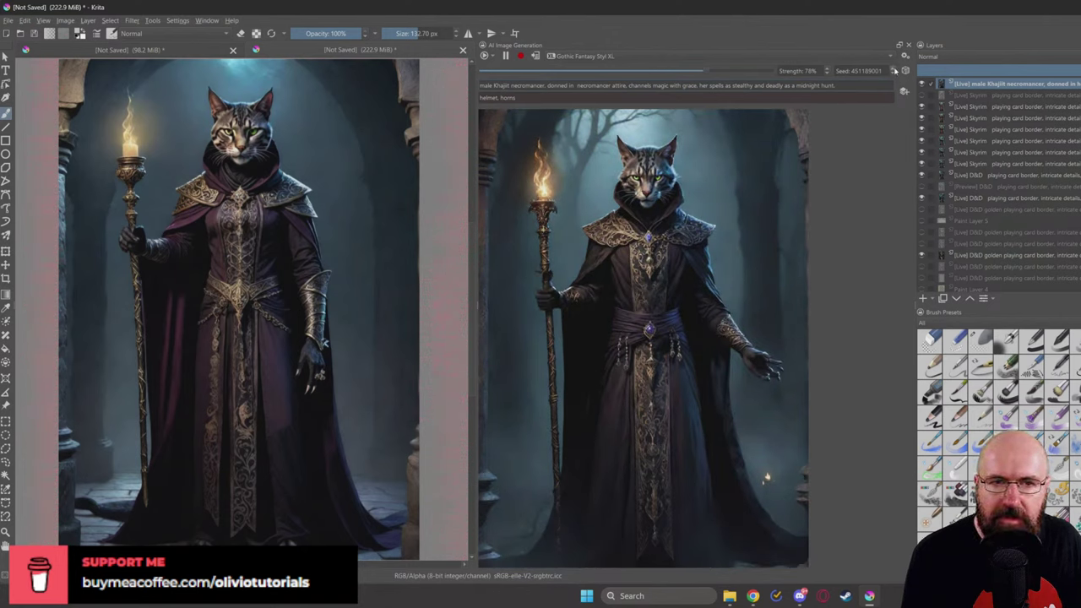
pyautogui.click(894, 71)
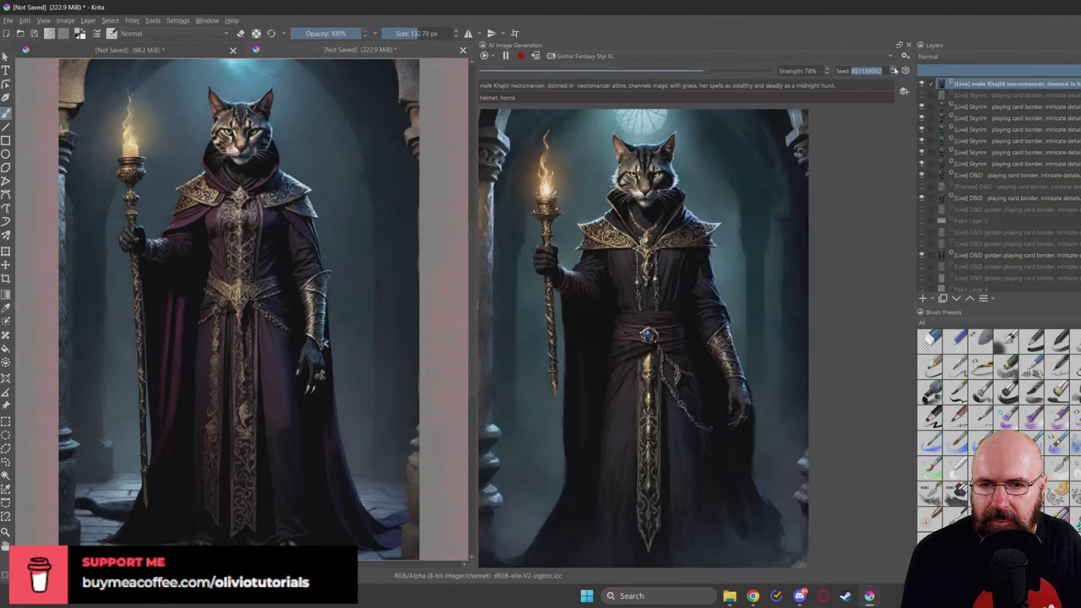
# Step: Add 'eyepatch,' before 'donned', step to seed 451189003 and apply it as a layer
pyautogui.click(548, 87)
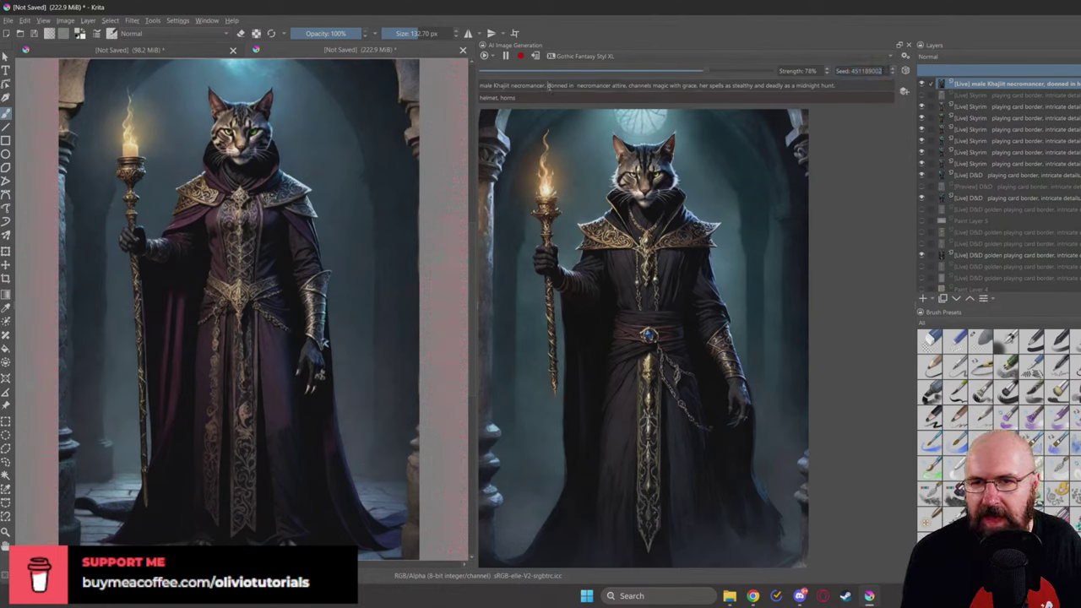
pyautogui.write('eyepa')
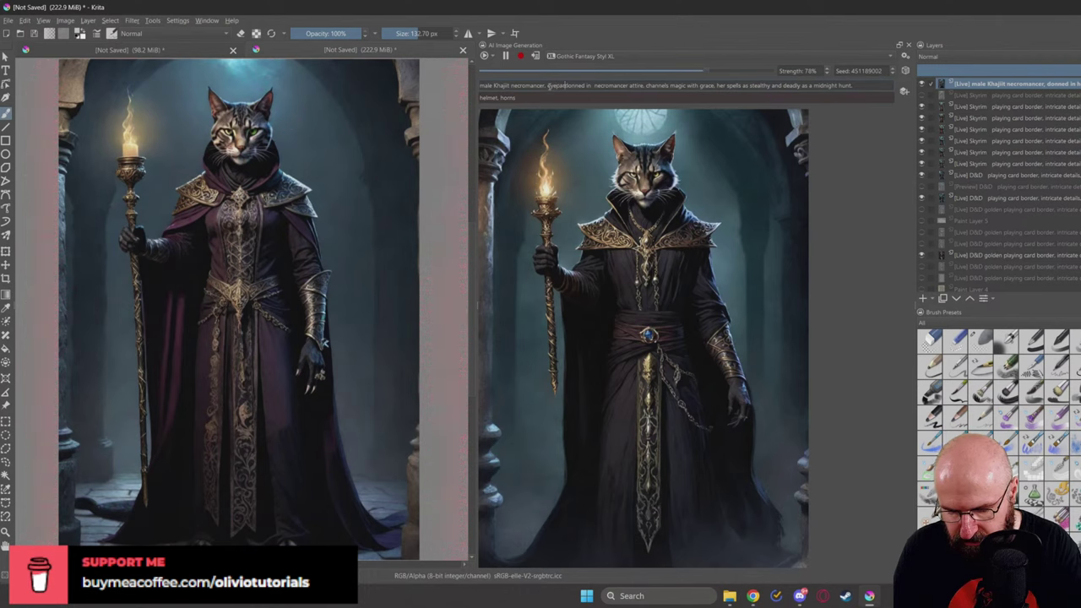
pyautogui.write('tch,')
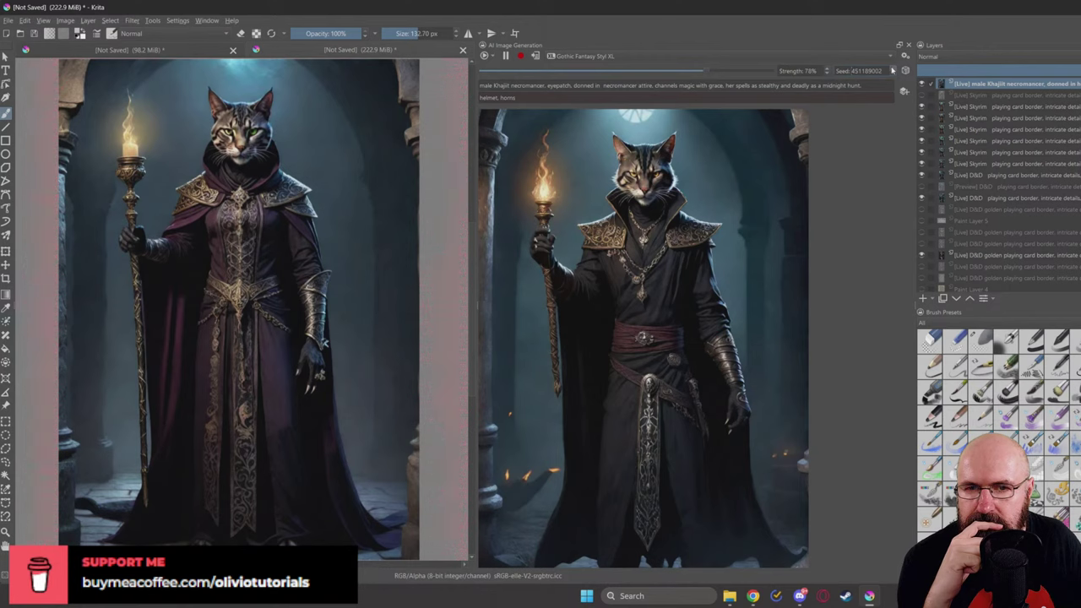
pyautogui.click(892, 68)
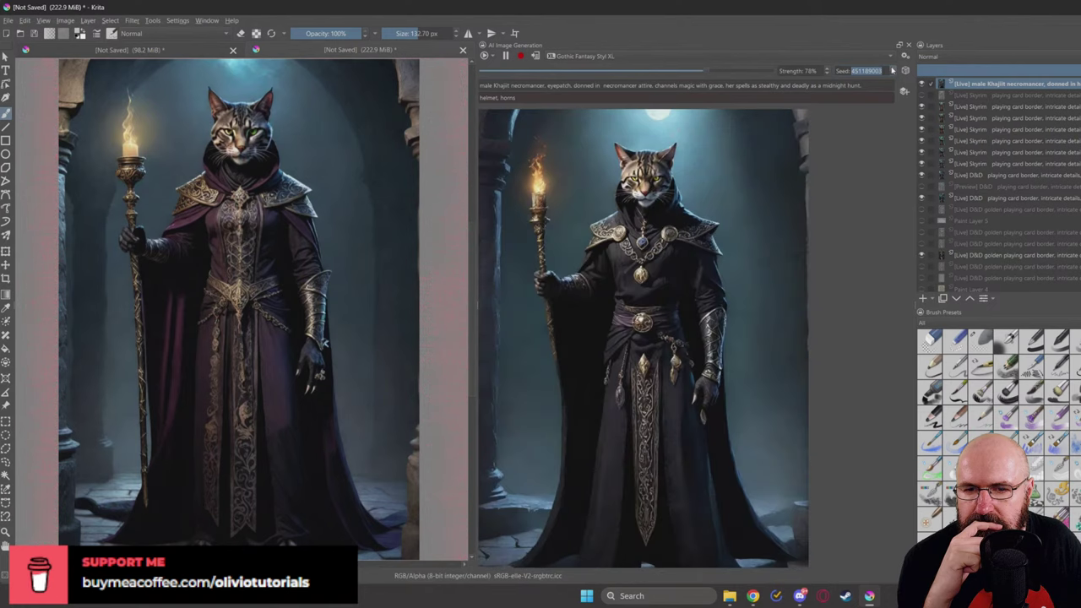
pyautogui.click(537, 56)
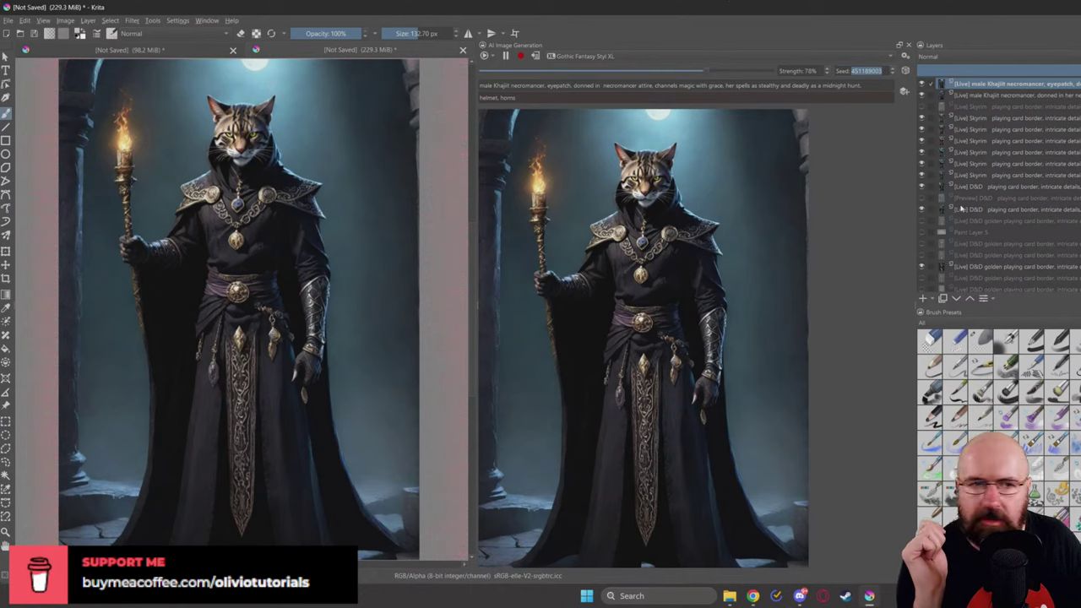
# Step: On a new paint layer, brush orange-brown strokes over the cat's eye with a smaller brush
pyautogui.click(923, 298)
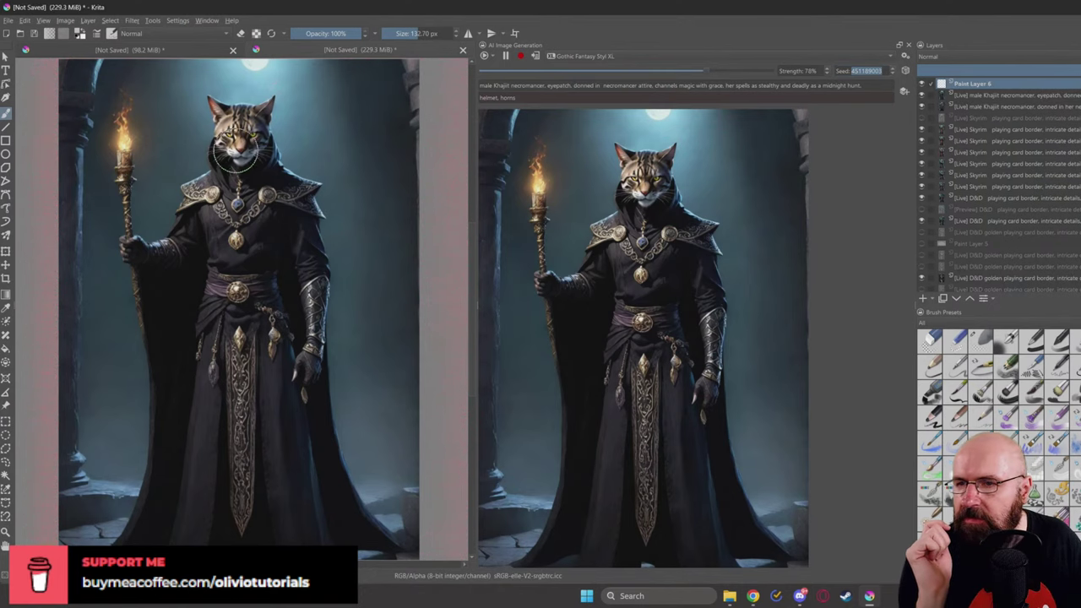
pyautogui.press('[')
pyautogui.press('[')
pyautogui.press('[')
pyautogui.press('[')
pyautogui.press('[')
pyautogui.press('[')
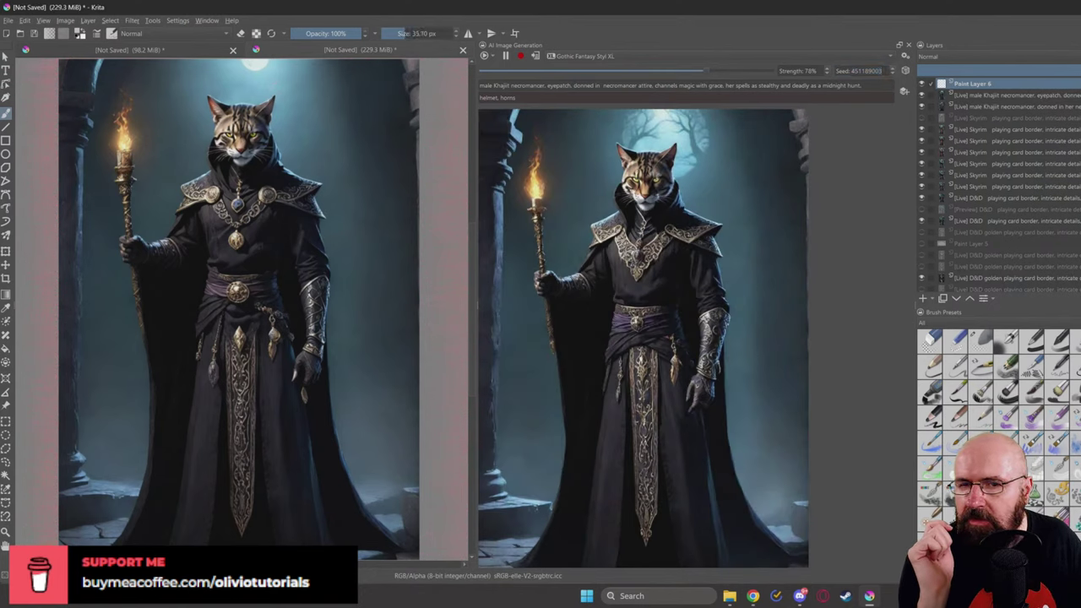
pyautogui.rightClick(265, 149)
pyautogui.rightClick(265, 150)
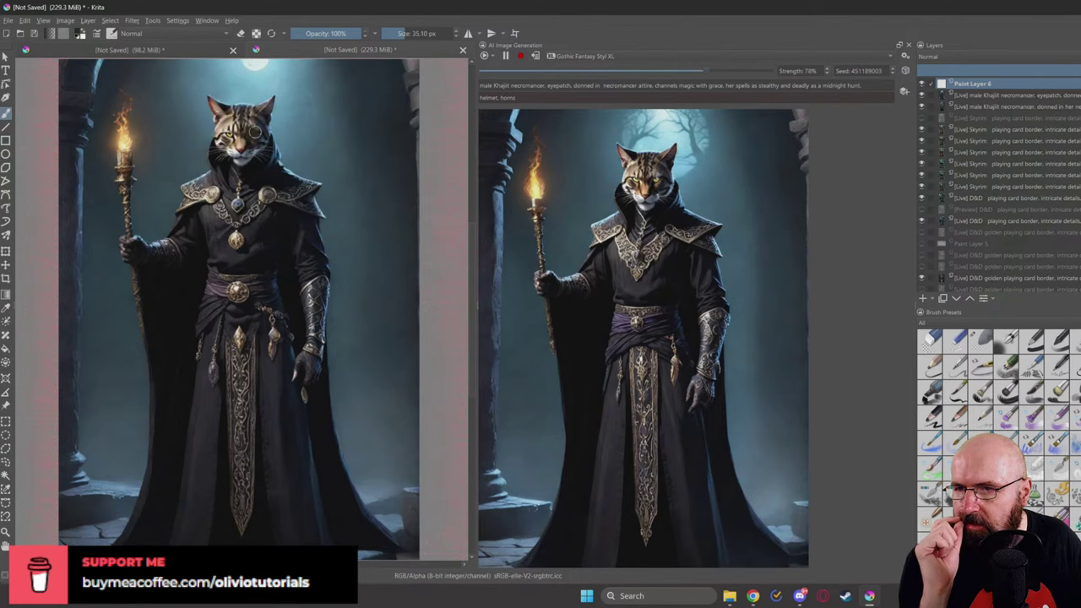
pyautogui.rightClick(256, 148)
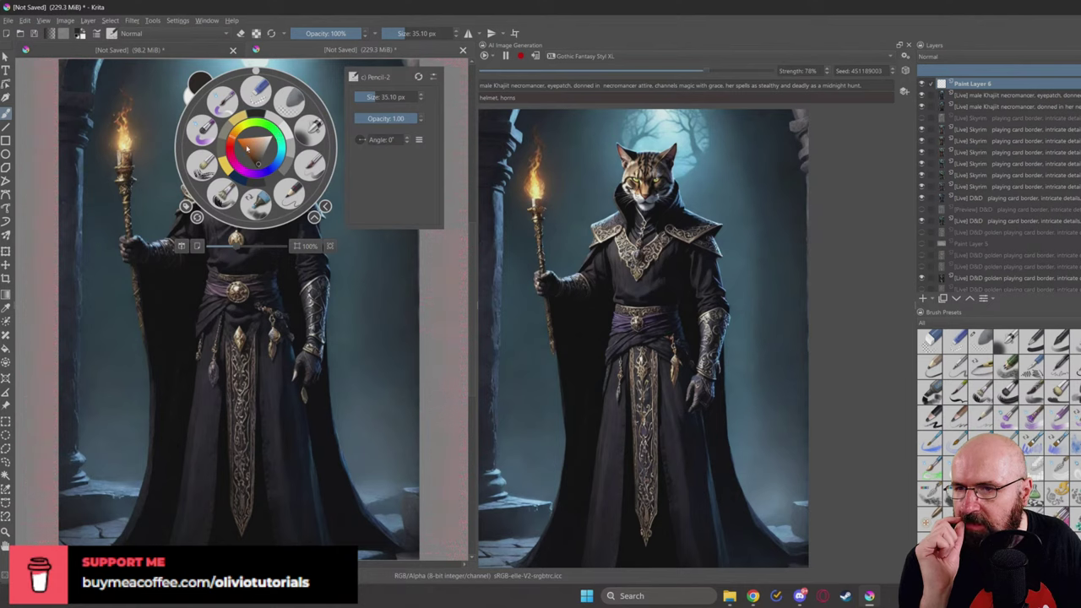
pyautogui.click(248, 148)
pyautogui.rightClick(251, 135)
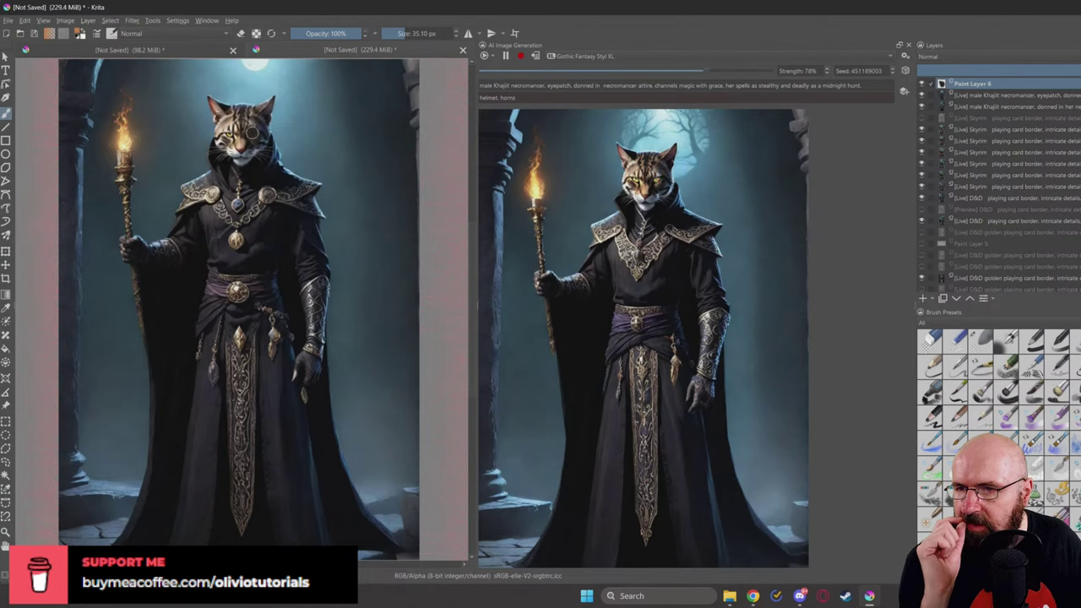
pyautogui.moveTo(250, 133)
pyautogui.mouseDown()
pyautogui.moveTo(245, 126)
pyautogui.moveTo(226, 127)
pyautogui.moveTo(232, 99)
pyautogui.moveTo(265, 146)
pyautogui.mouseUp()
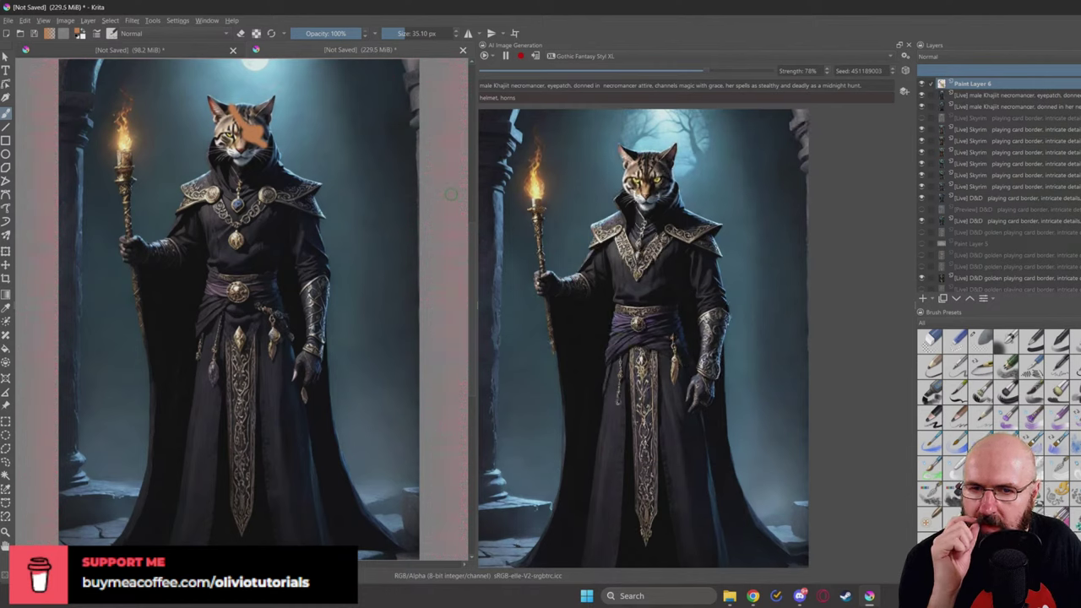
# Step: Make the prompt read 'wearing a eye patch' and step the seed to 451189006
pyautogui.click(892, 68)
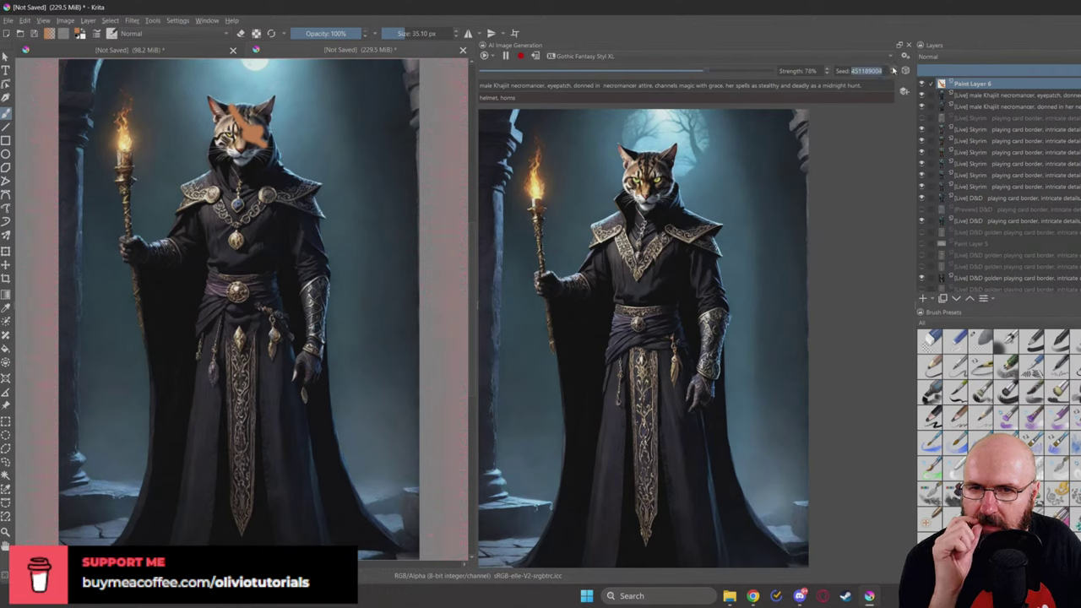
pyautogui.click(556, 87)
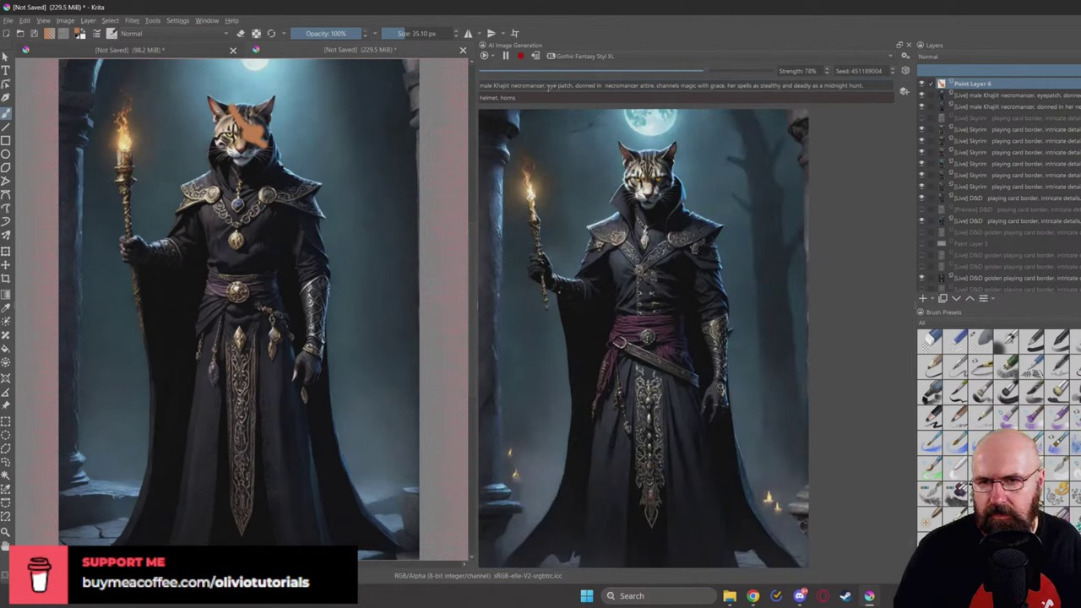
pyautogui.click(549, 86)
pyautogui.write('wearing a')
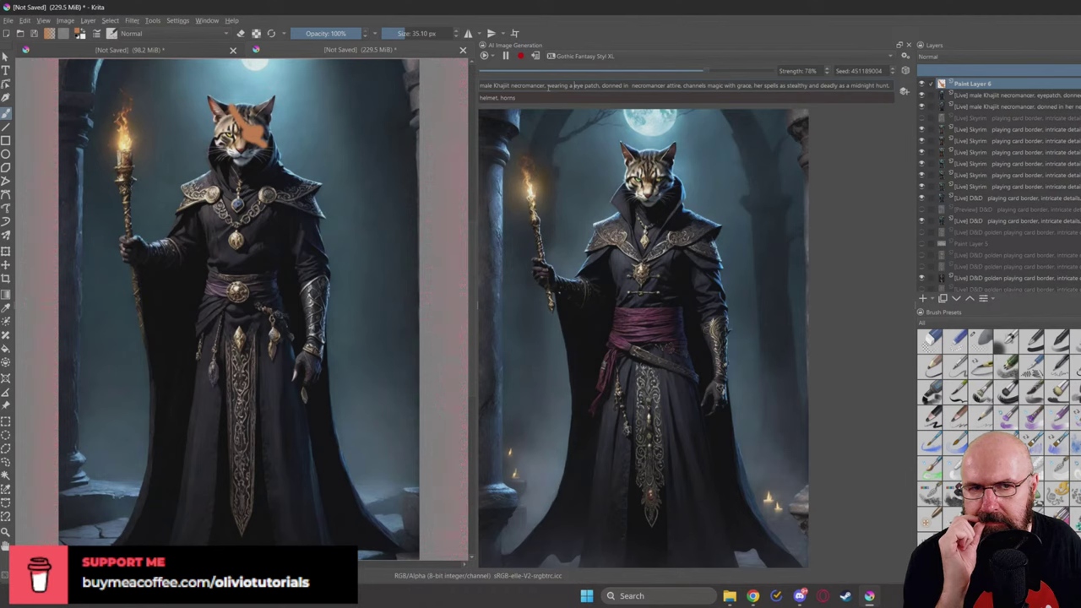
pyautogui.click(893, 71)
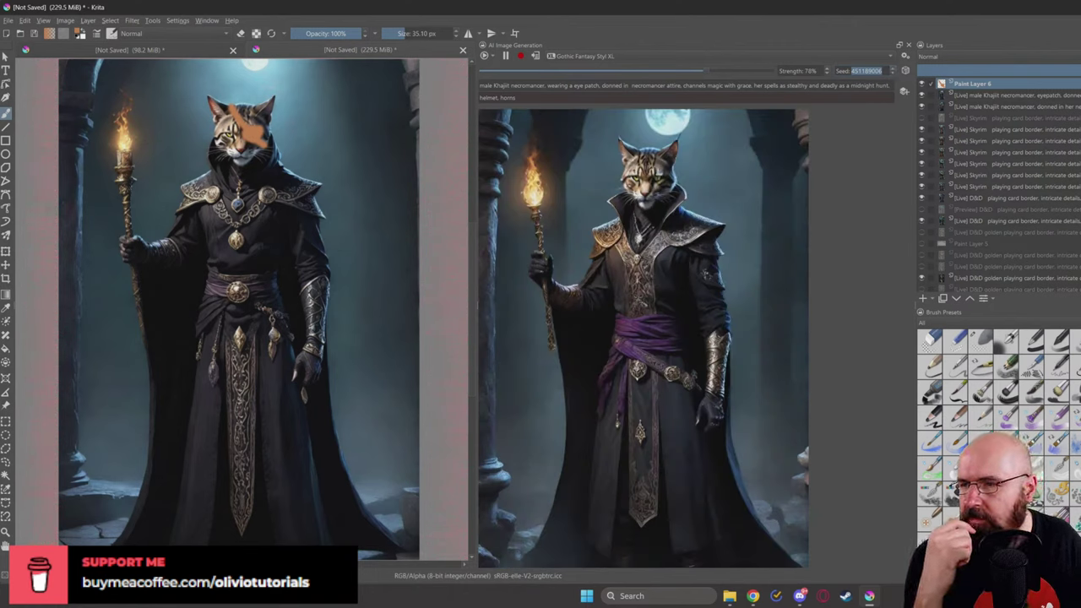
# Step: Select a rectangle around the cat's head and highlight the attire description in the prompt
pyautogui.click(5, 421)
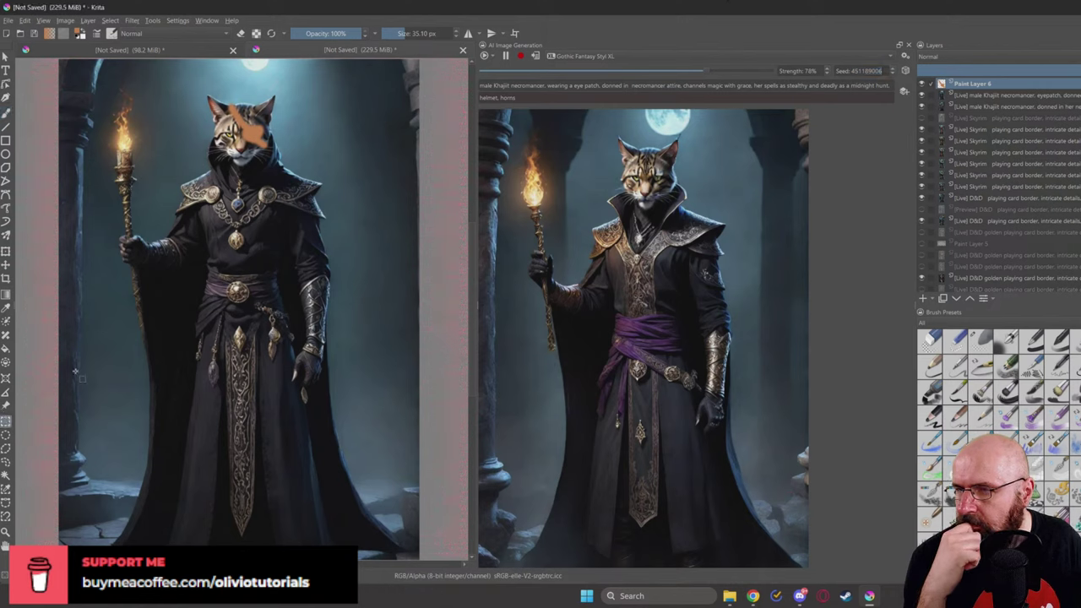
pyautogui.moveTo(187, 84); pyautogui.dragTo(314, 191)
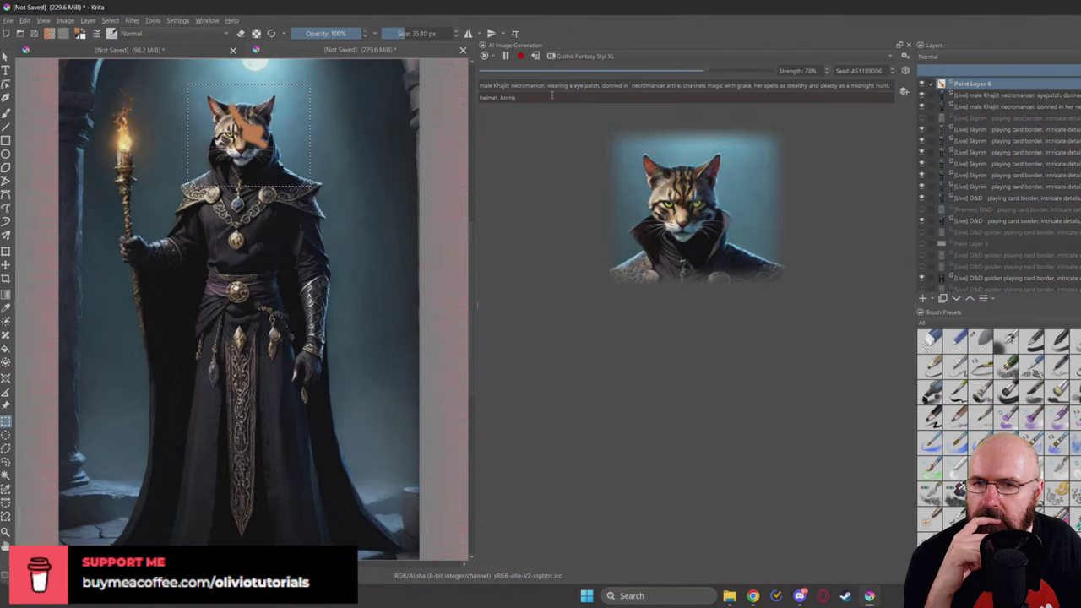
pyautogui.moveTo(601, 85); pyautogui.dragTo(935, 91)
# Step: Trim the prompt to 'male Khajiit necromancer, wearing a pirate eye-patch' and raise strength to 83%
pyautogui.press('BackSpace')
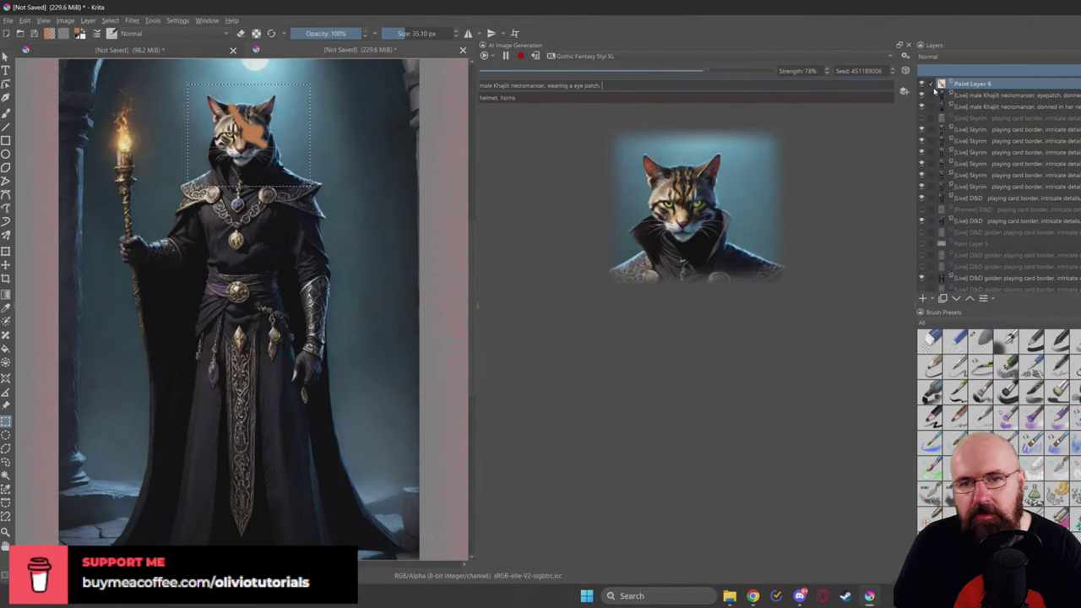
pyautogui.press('BackSpace')
pyautogui.press('BackSpace')
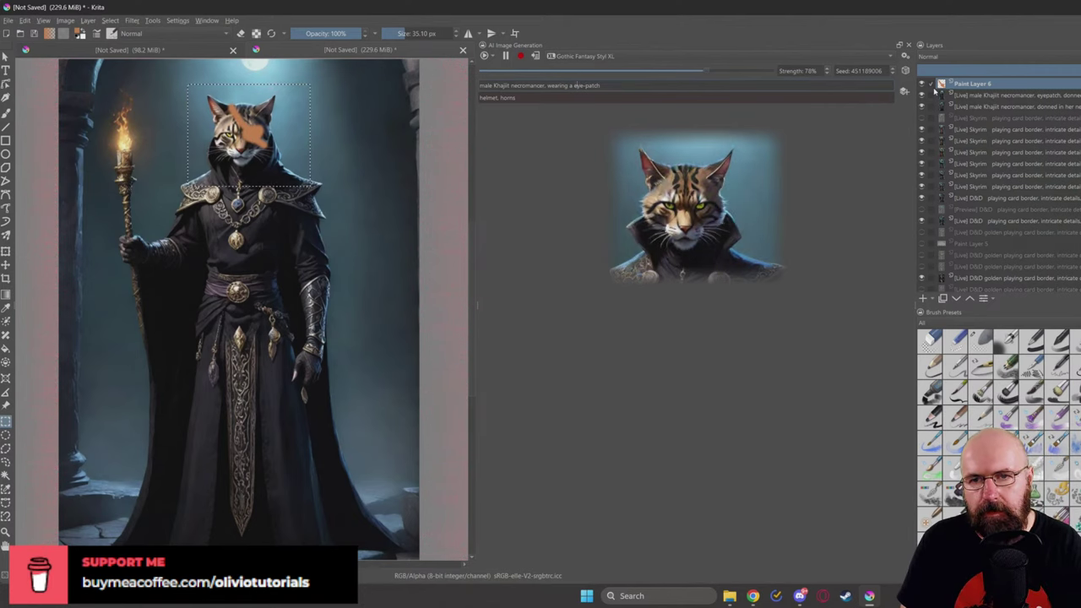
pyautogui.write('pir')
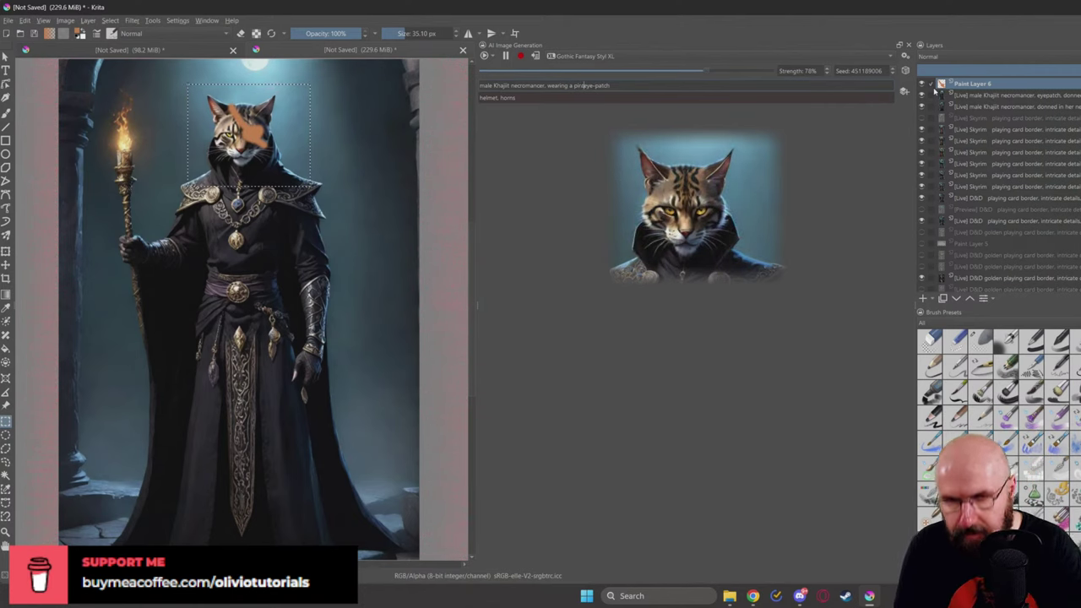
pyautogui.write('at')
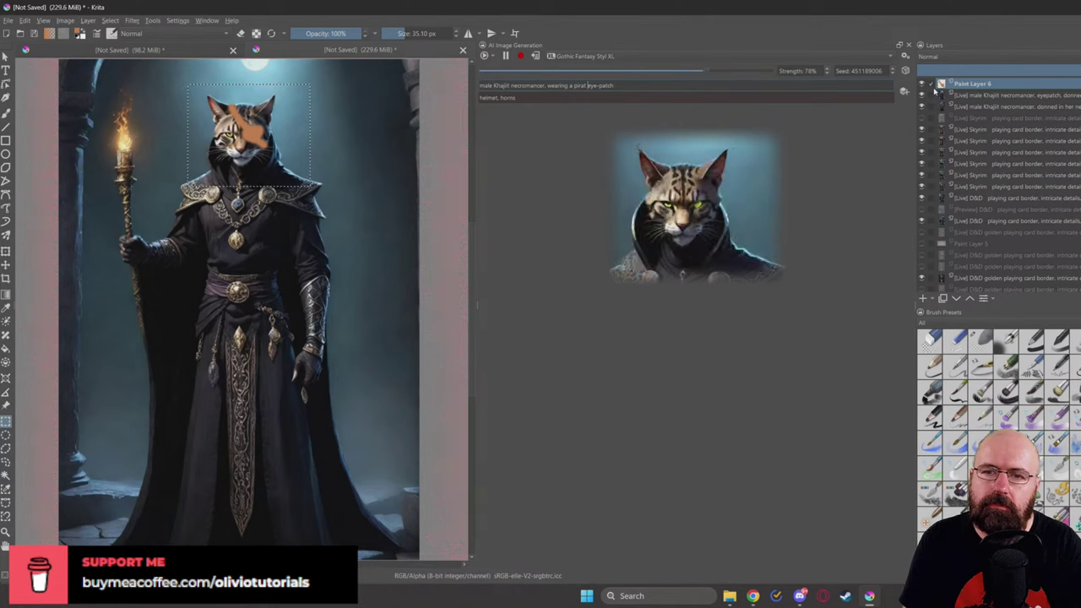
pyautogui.write('e')
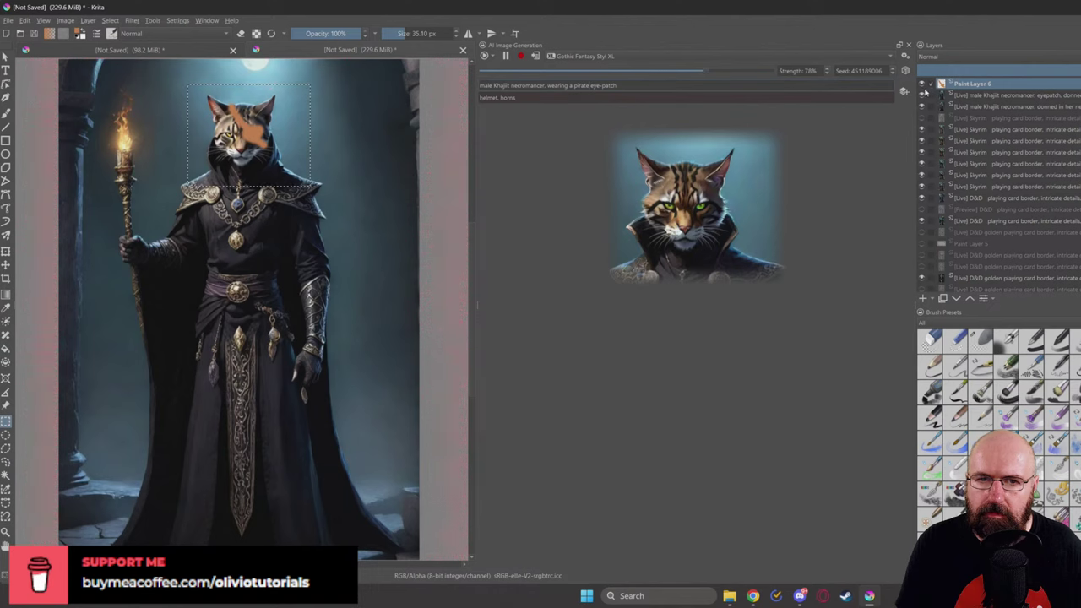
pyautogui.click(828, 67)
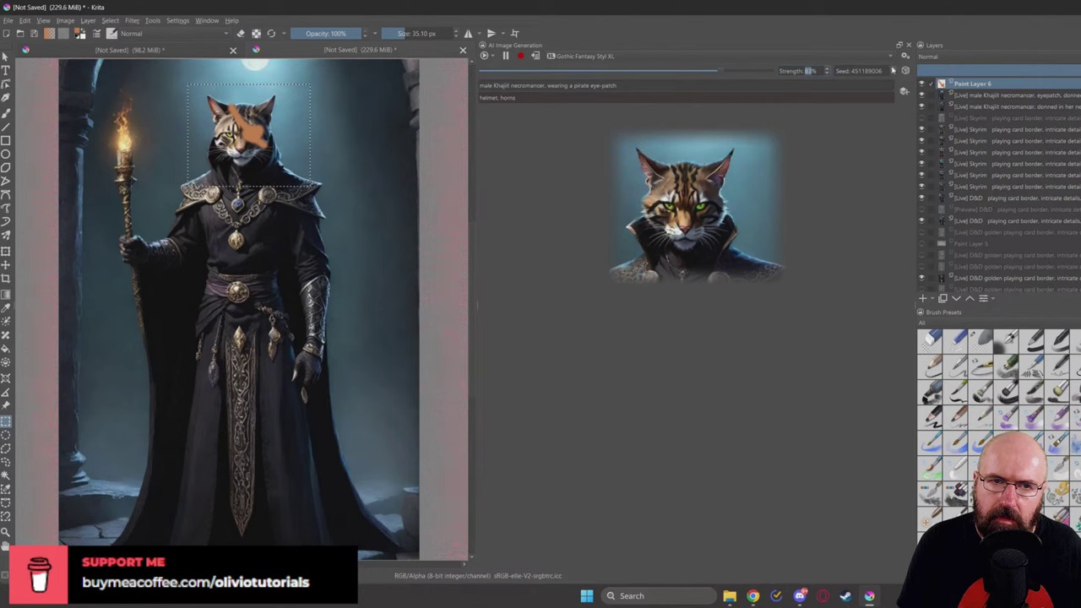
# Step: Advance the seed to 451189012 and lower the generation strength to 43%
pyautogui.scroll(1, 892, 70)
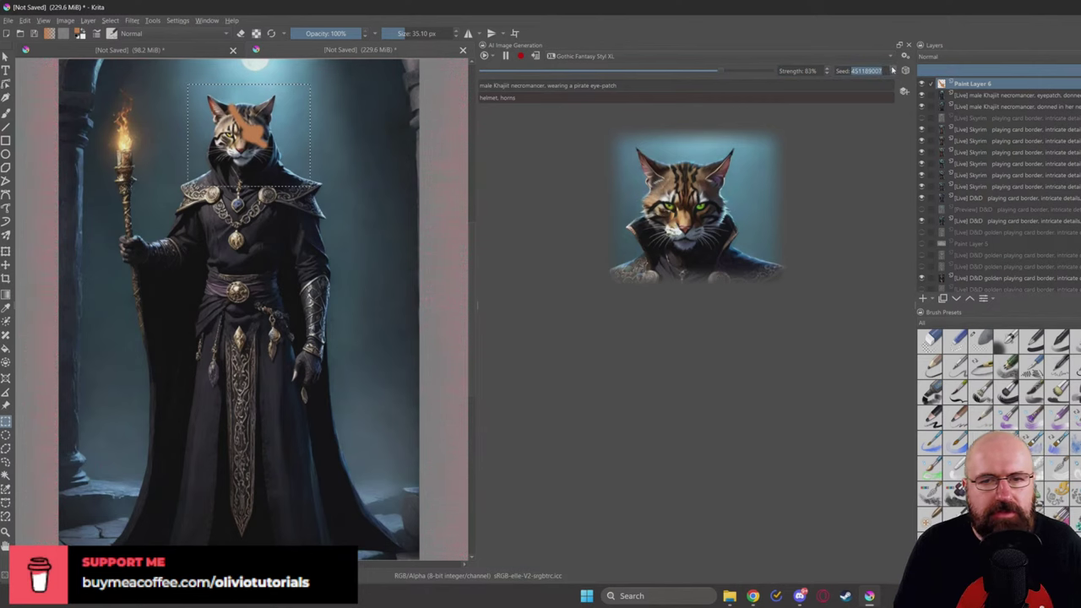
pyautogui.scroll(1, 892, 70)
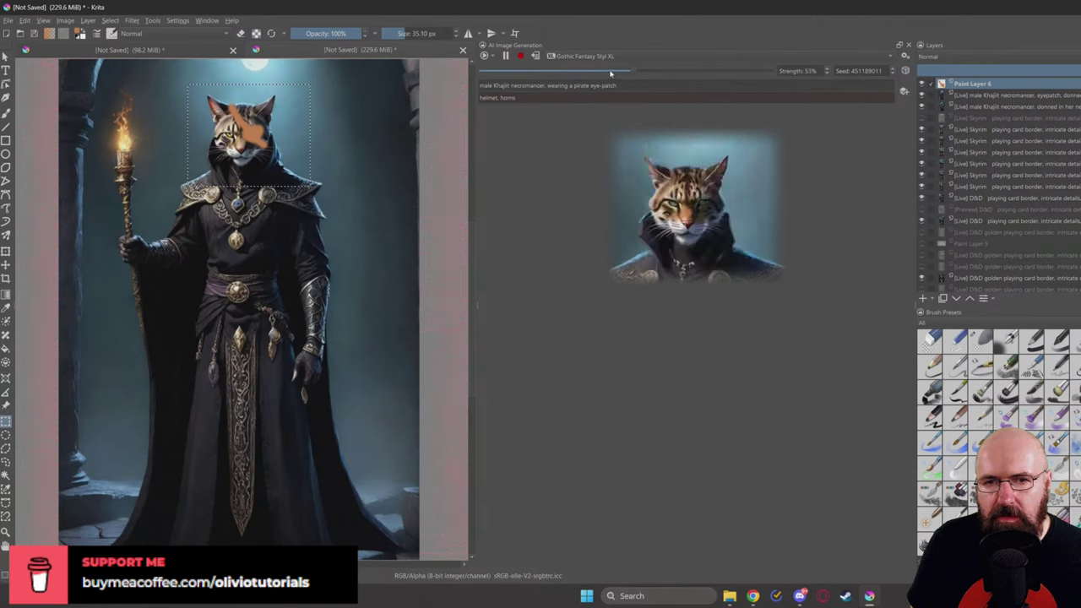
pyautogui.click(895, 71)
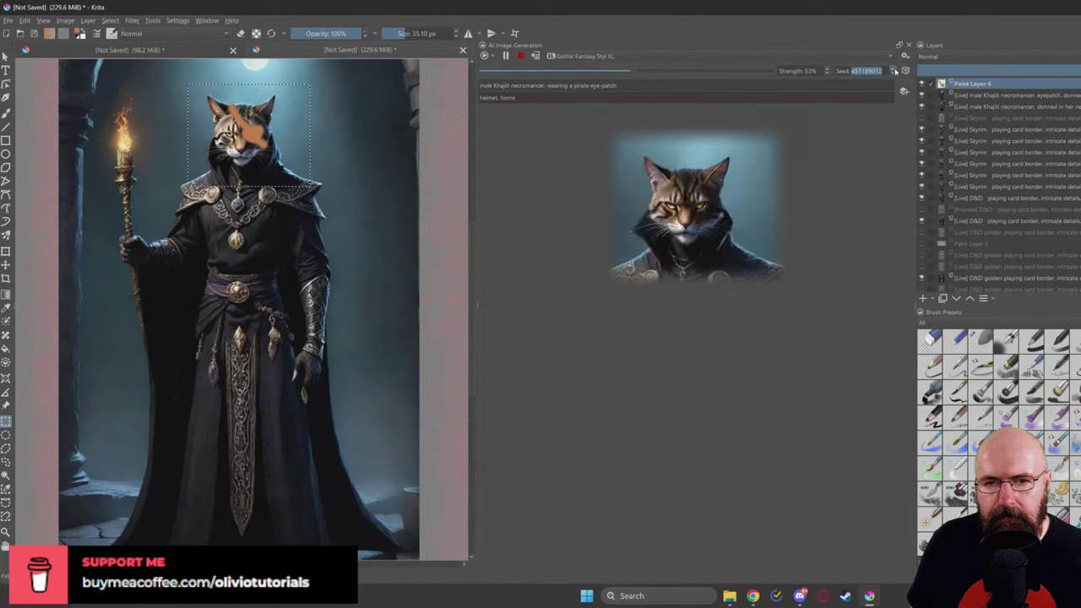
pyautogui.click(604, 74)
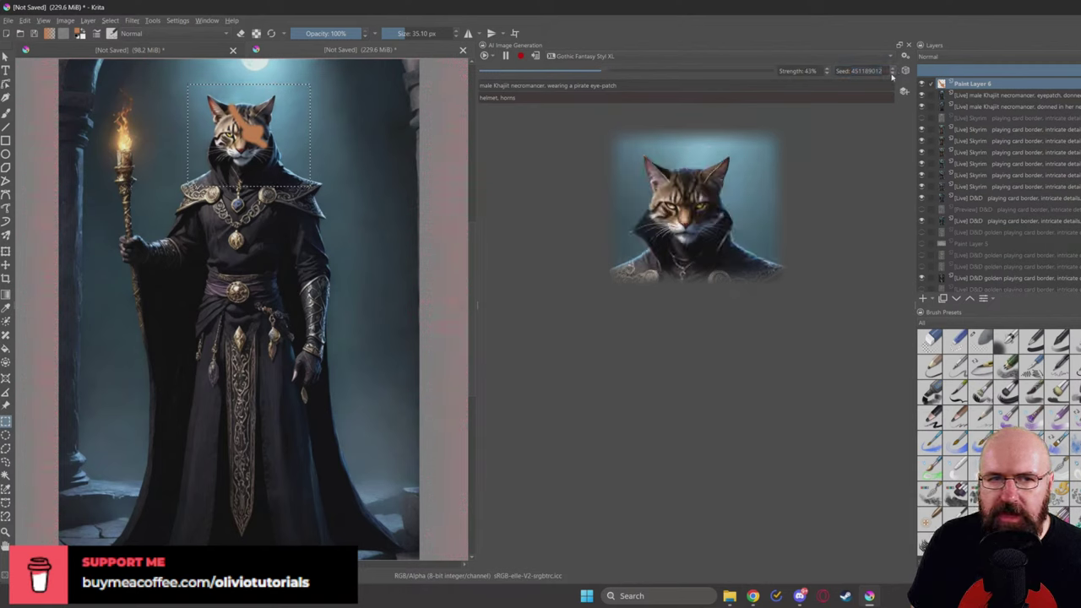
# Step: Delete 'male Khajiit necromancer' and 'pirate' from the prompt, stepping the seed to 451189016
pyautogui.click(894, 71)
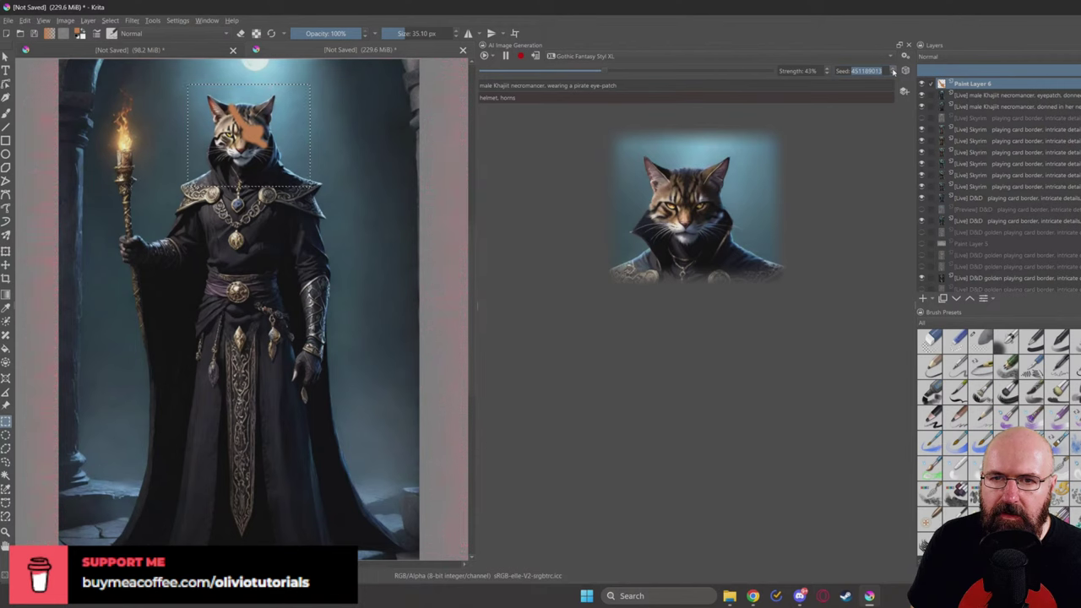
pyautogui.moveTo(549, 86); pyautogui.dragTo(439, 86)
pyautogui.press('BackSpace')
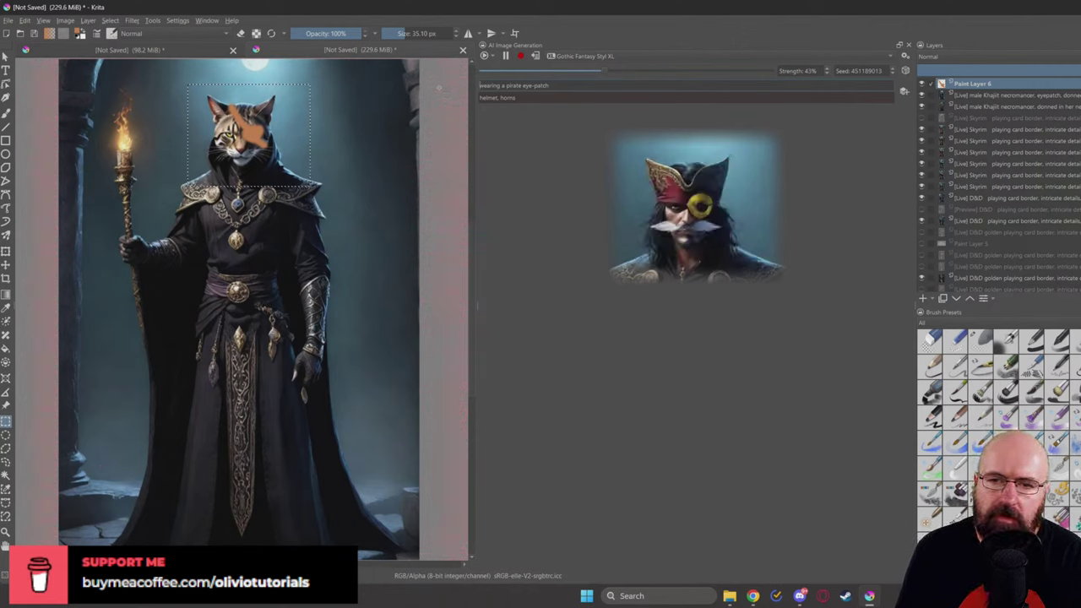
pyautogui.doubleClick(511, 86)
pyautogui.press('BackSpace')
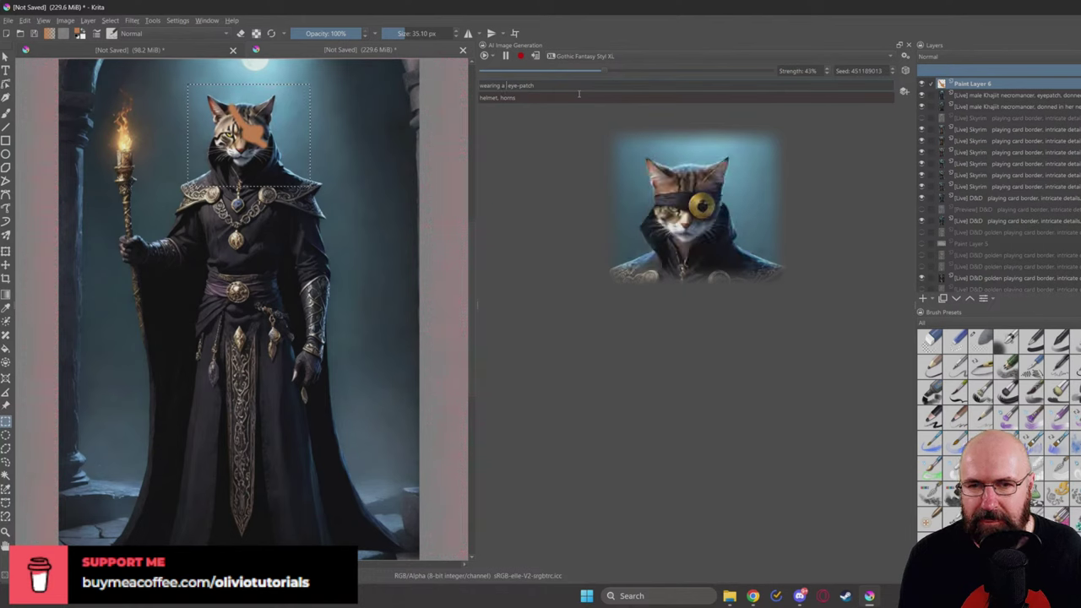
pyautogui.click(894, 70)
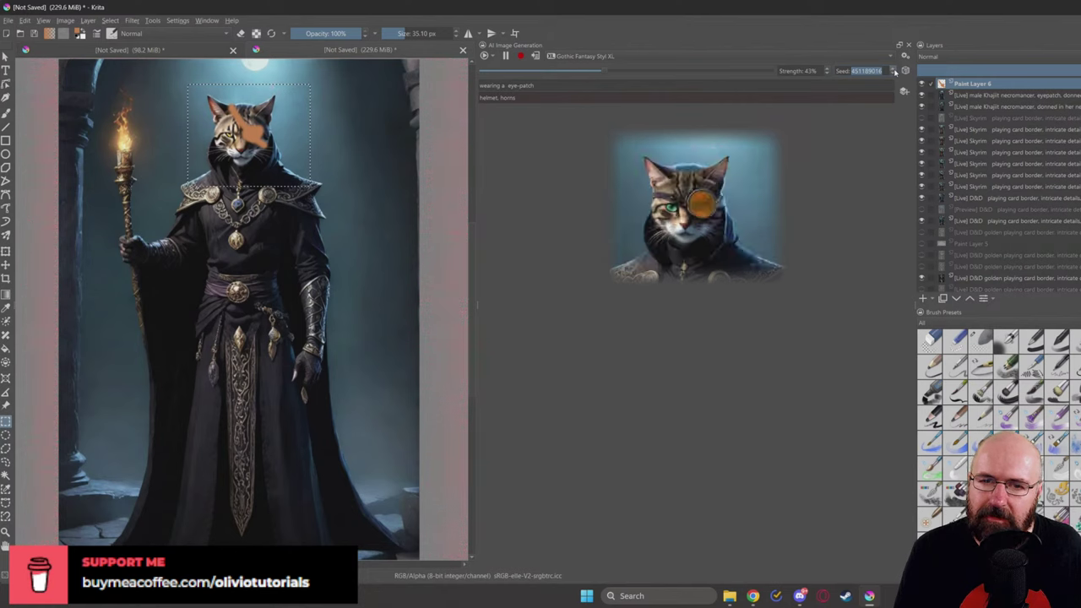
pyautogui.click(828, 71)
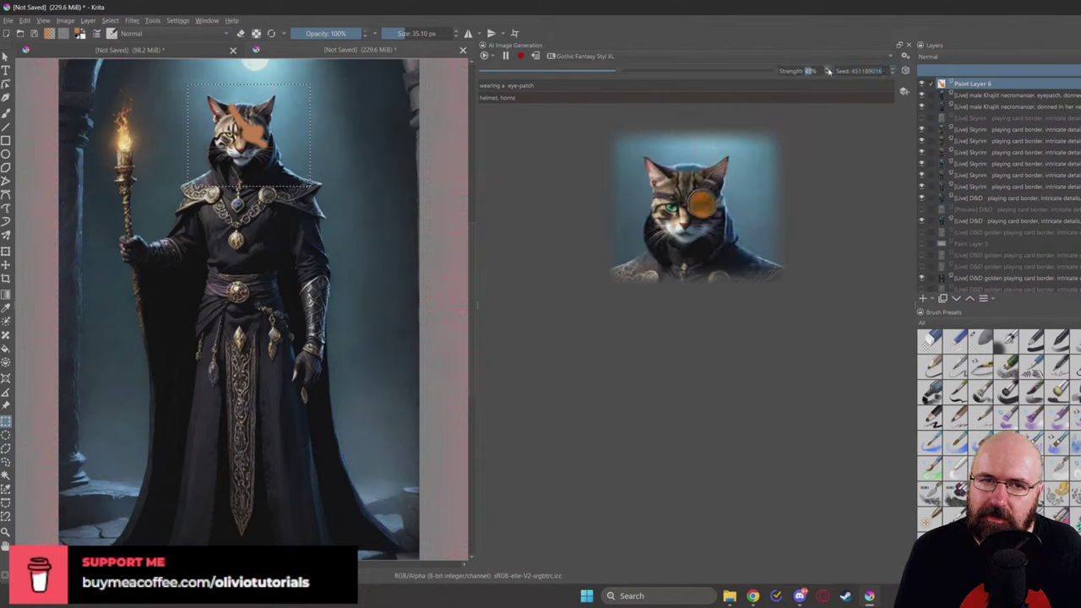
# Step: Insert 'leather' before 'eye-patch' in the prompt, correcting a typo
pyautogui.click(509, 85)
pyautogui.write('leat')
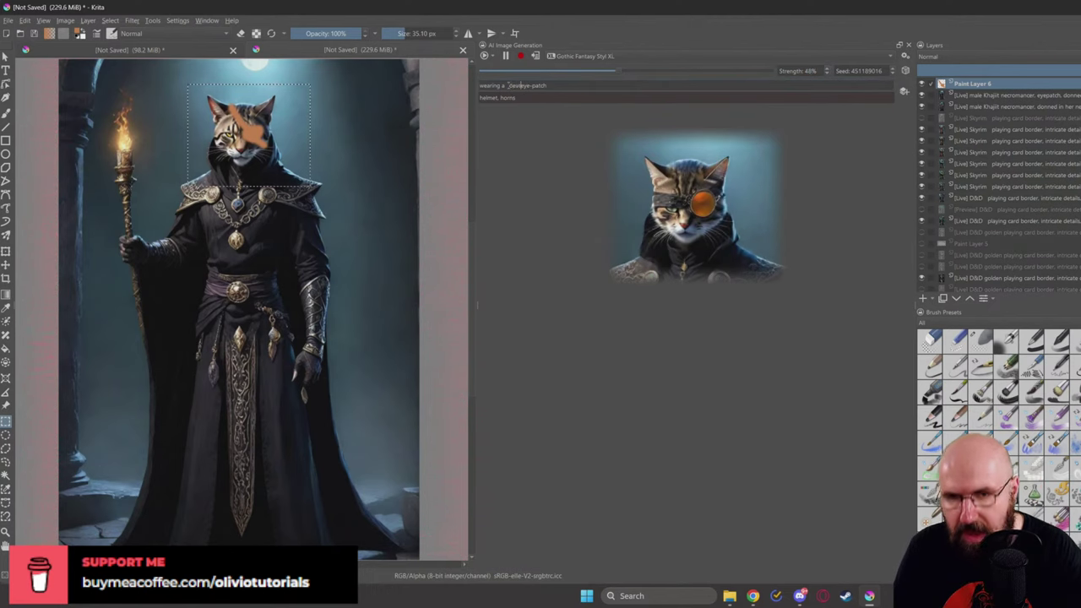
pyautogui.write('her')
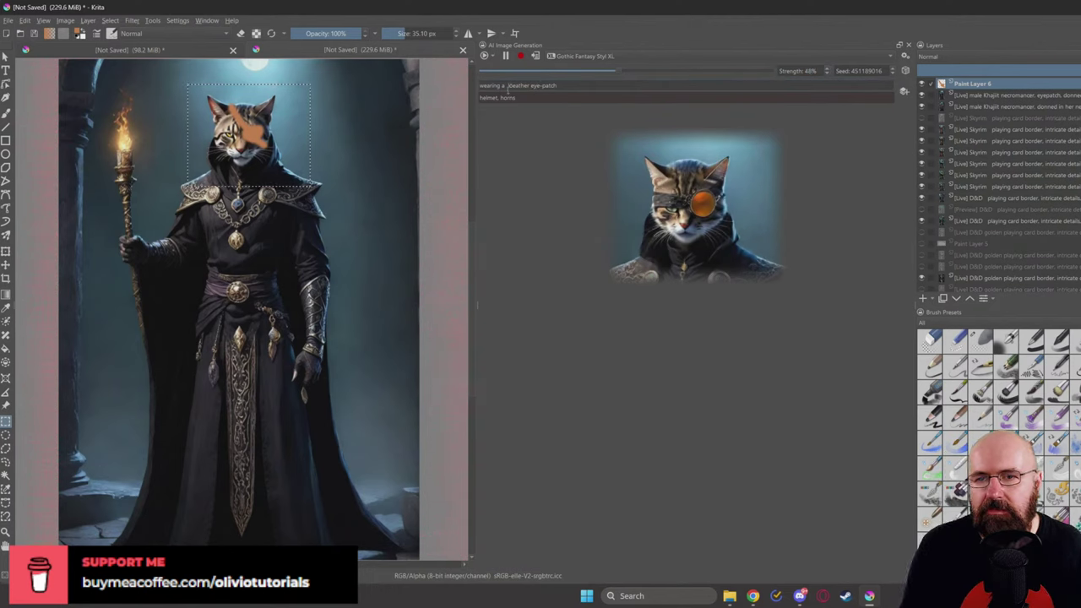
pyautogui.press('Delete')
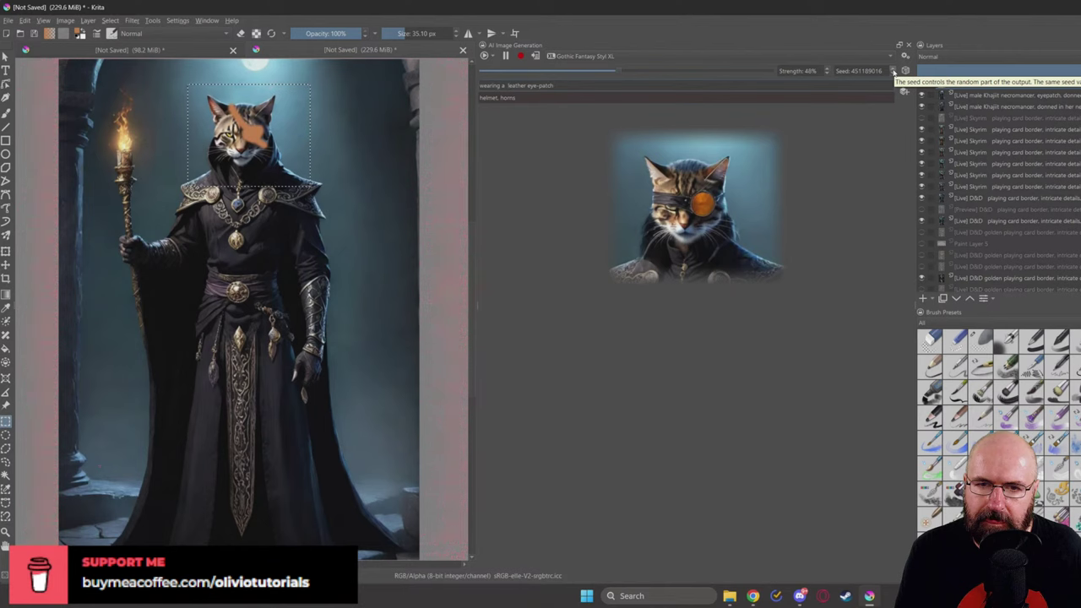
# Step: Cycle through seeds and strengths, ending at seed 451189023 with 40% strength
pyautogui.click(893, 71)
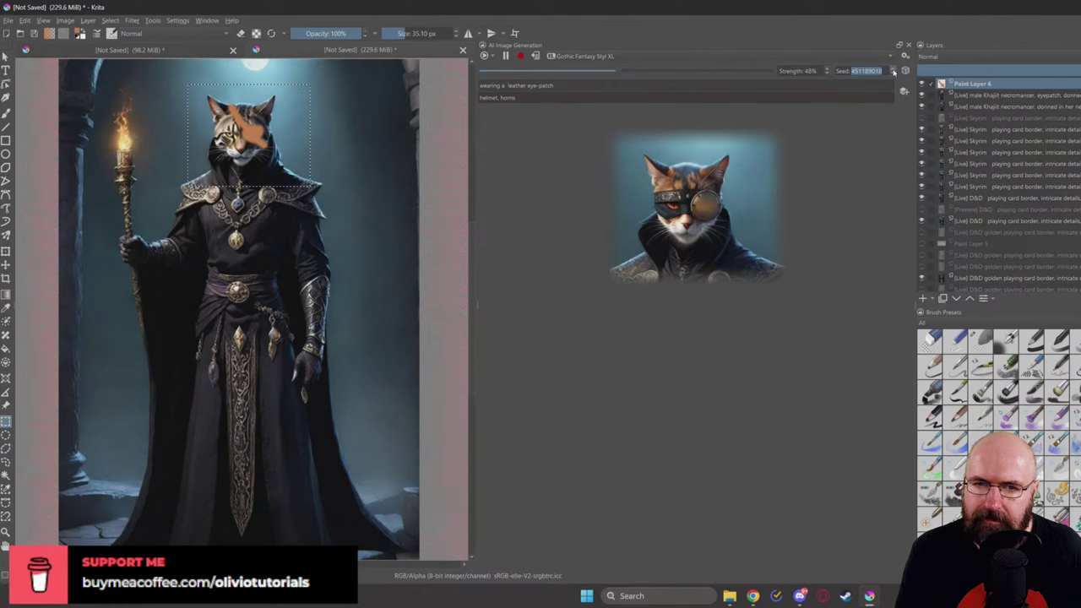
pyautogui.click(826, 69)
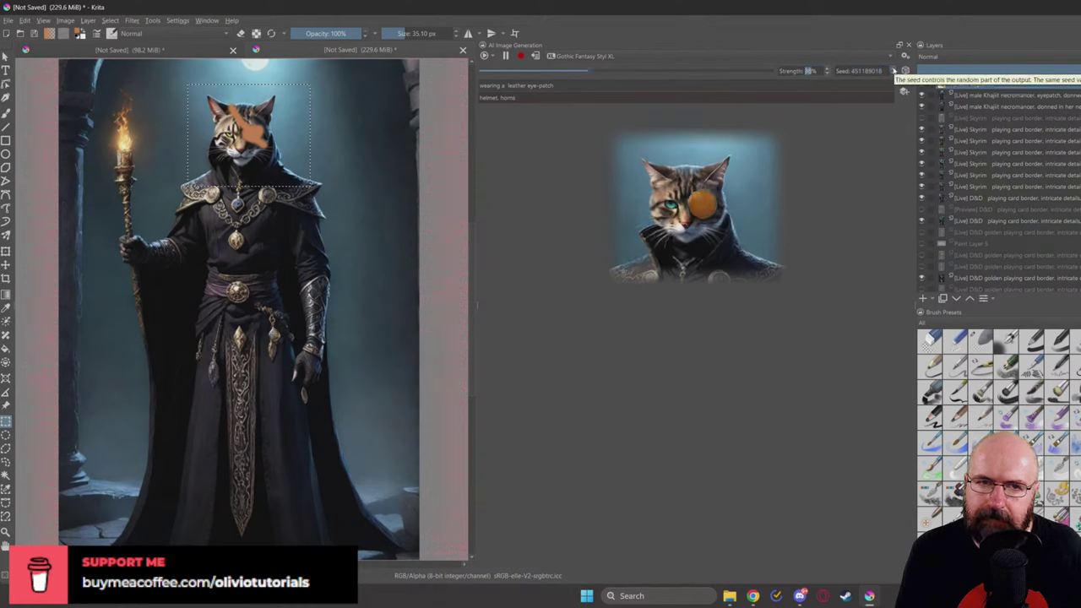
pyautogui.click(894, 71)
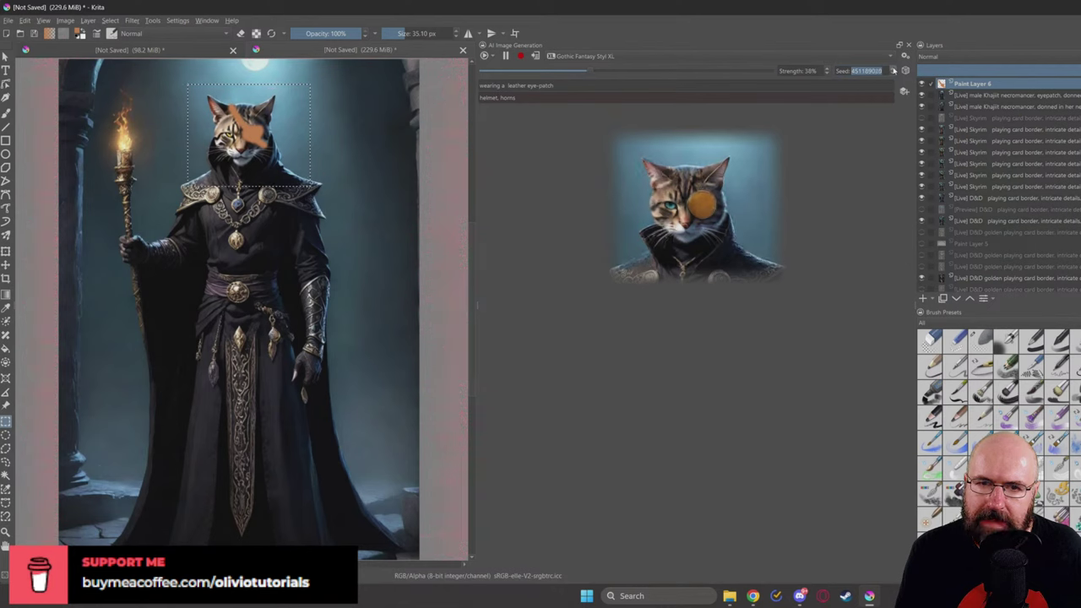
pyautogui.click(894, 71)
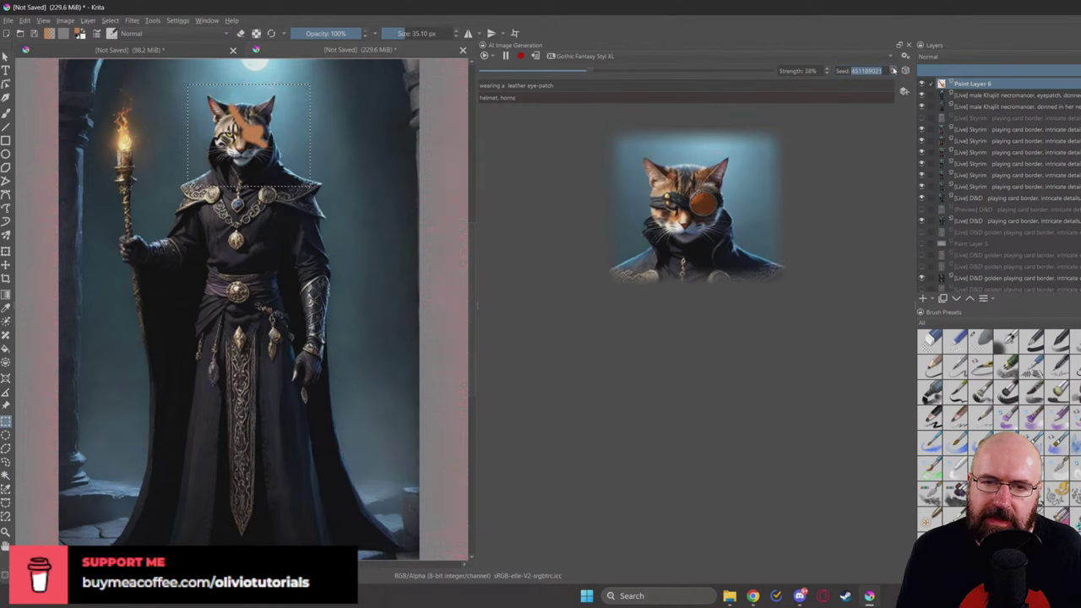
pyautogui.click(894, 71)
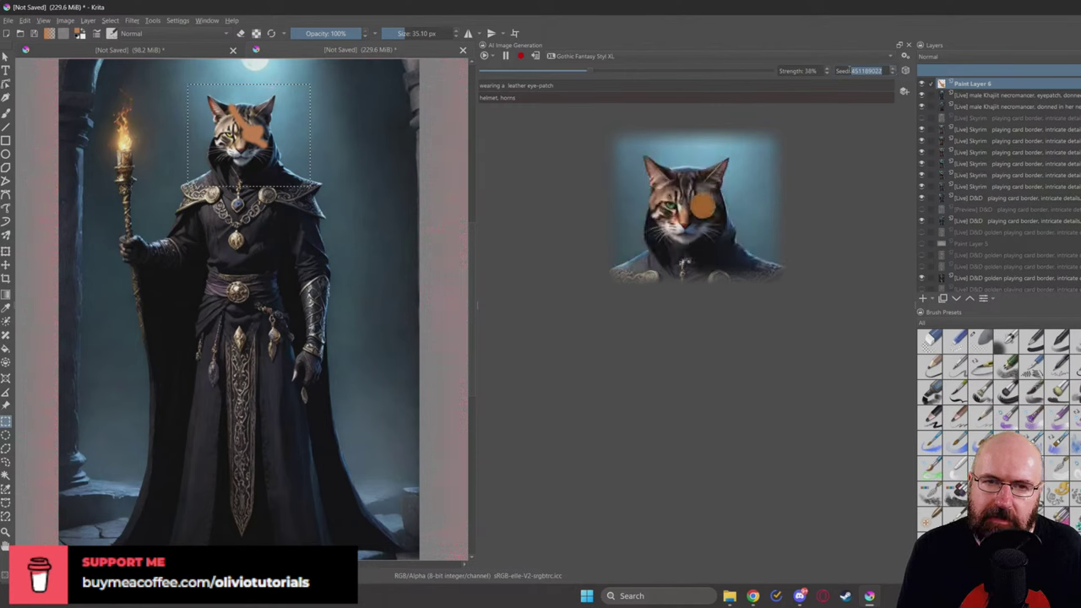
pyautogui.scroll(7, 827, 71)
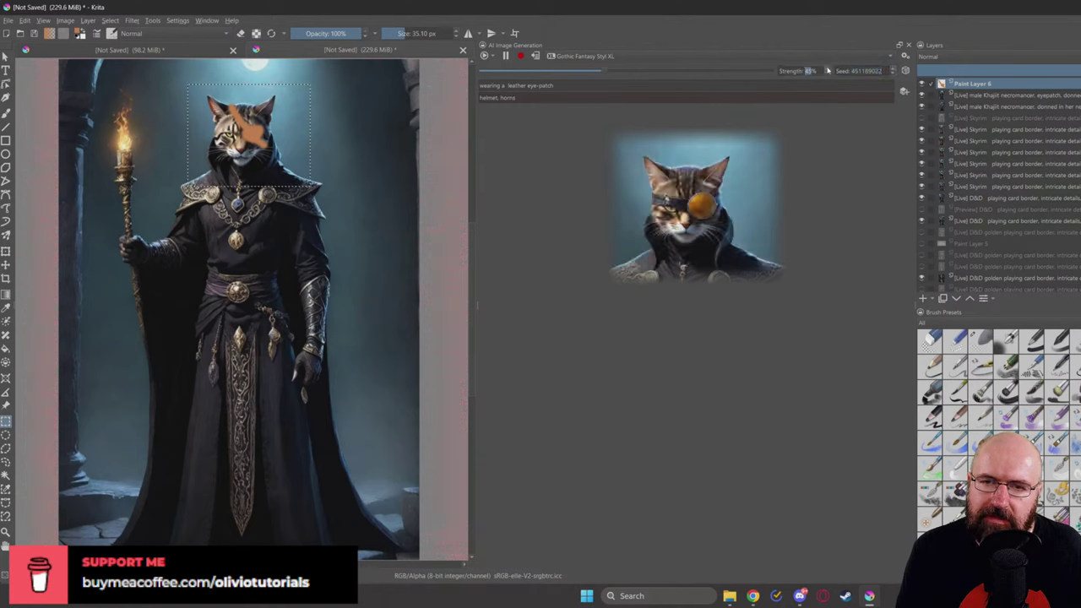
pyautogui.scroll(3, 827, 71)
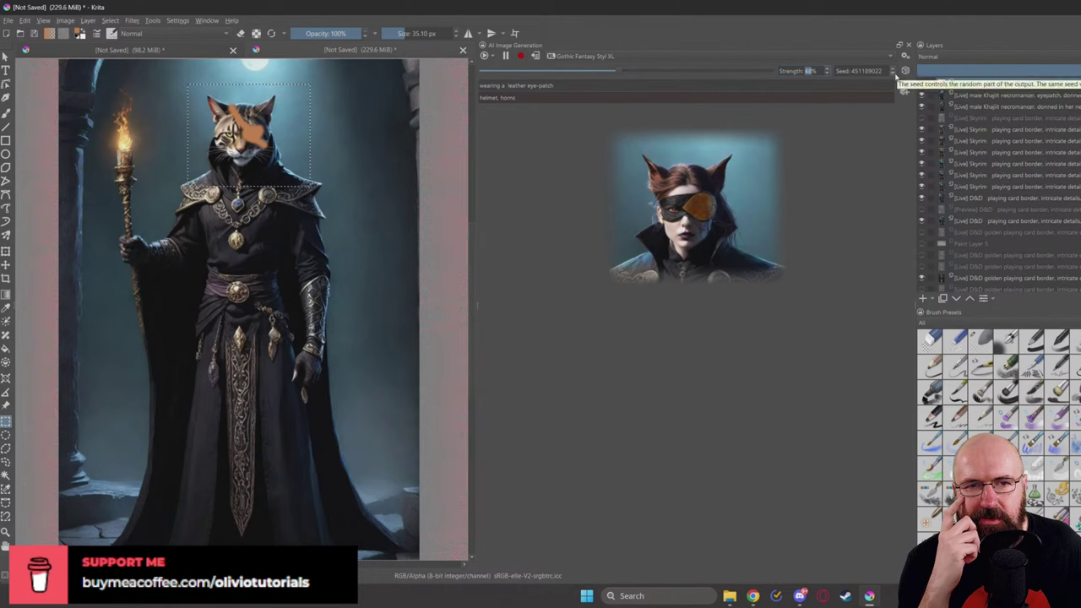
pyautogui.click(827, 69)
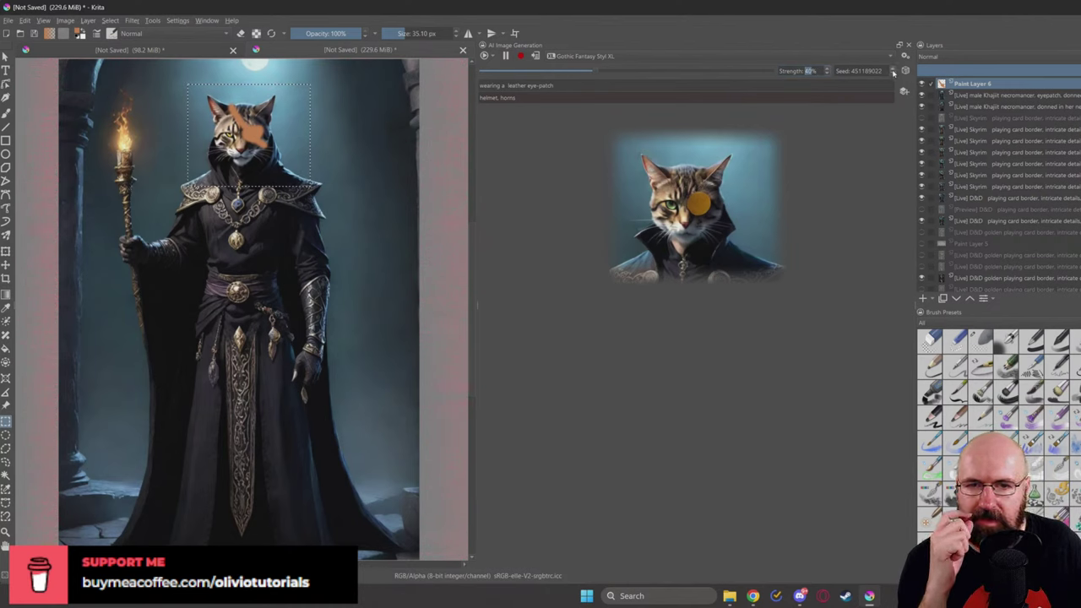
pyautogui.press('Tab')
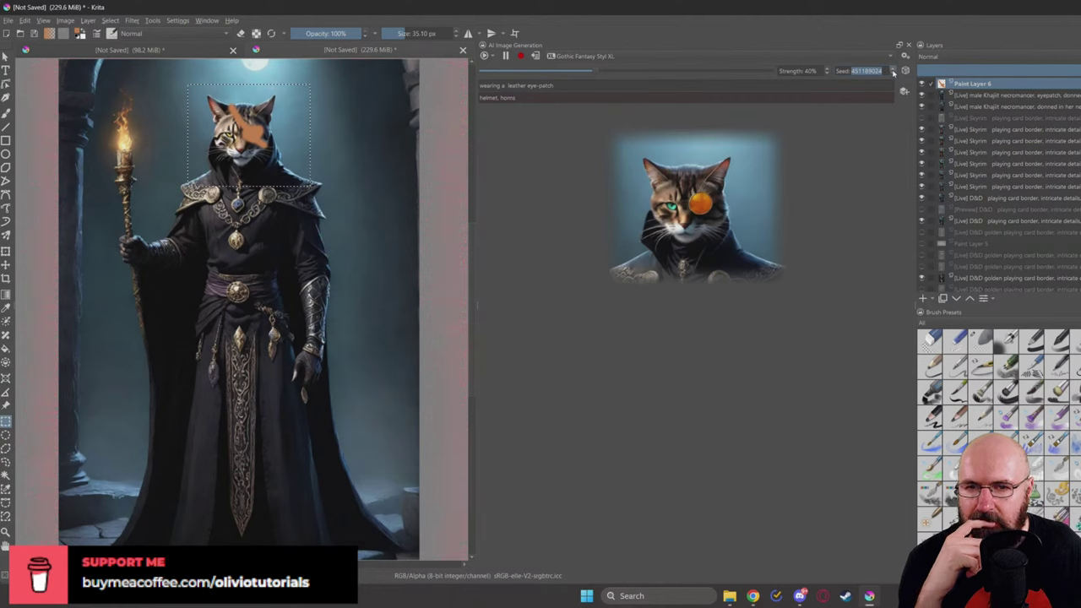
pyautogui.click(893, 71)
pyautogui.click(480, 86)
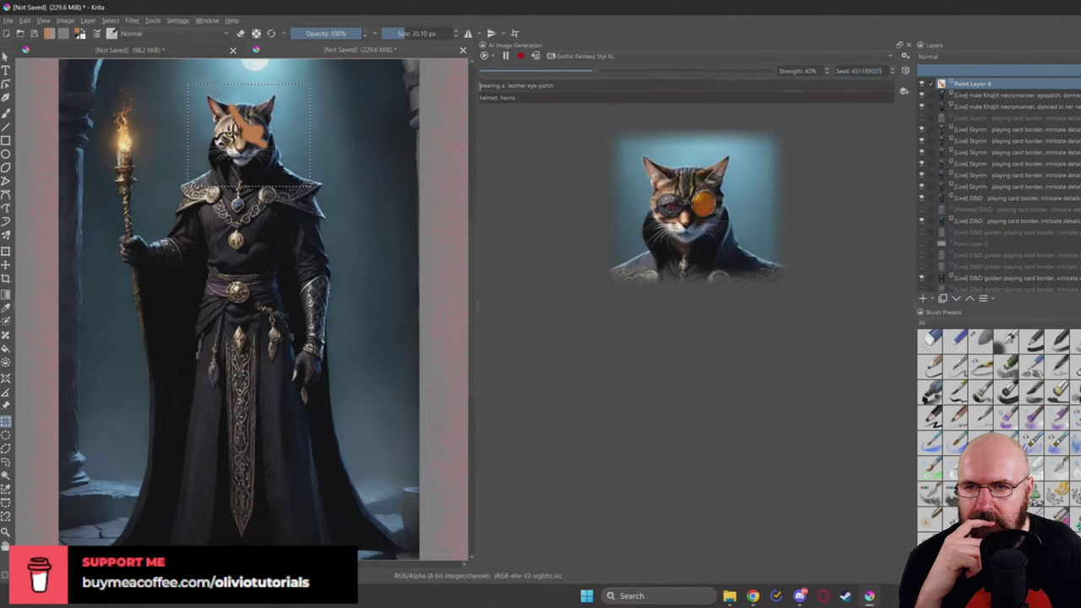
# Step: Add 'cat' to the start of the prompt and try several seeds at 45% strength
pyautogui.write('cat')
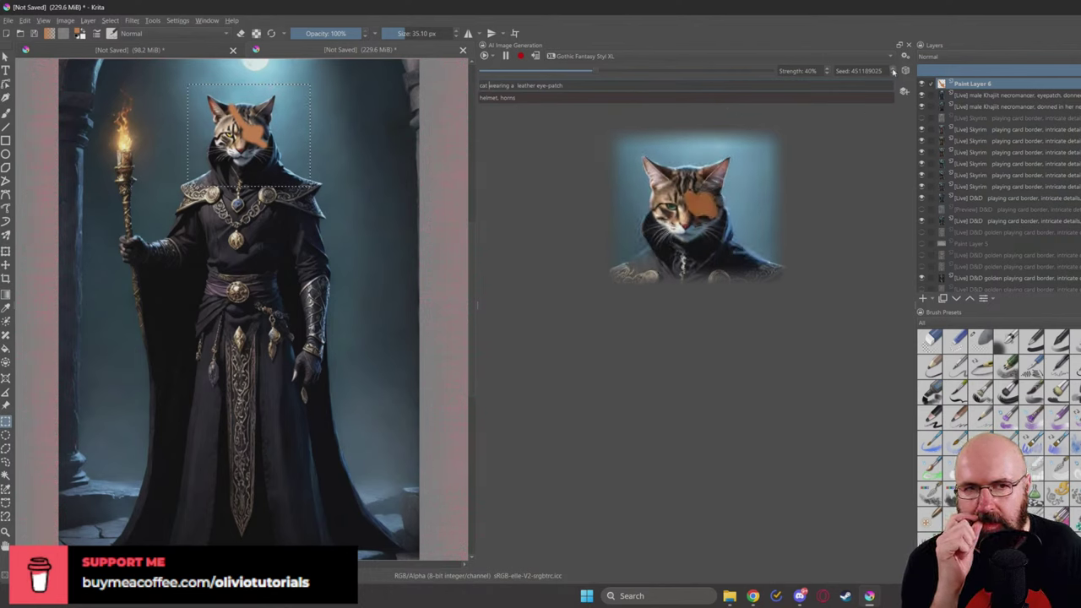
pyautogui.click(893, 71)
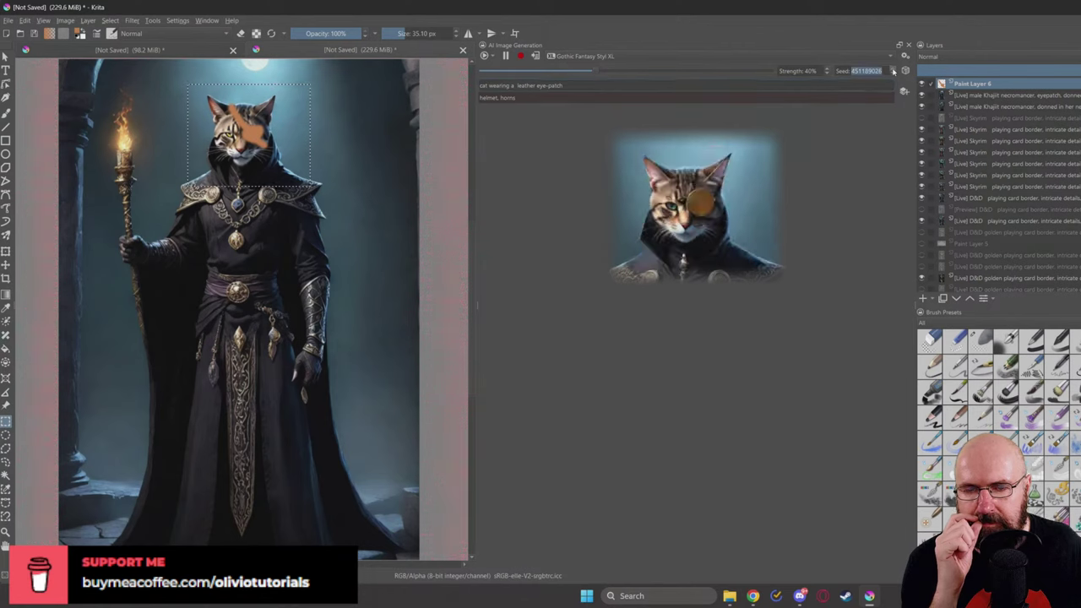
pyautogui.click(893, 74)
pyautogui.click(827, 69)
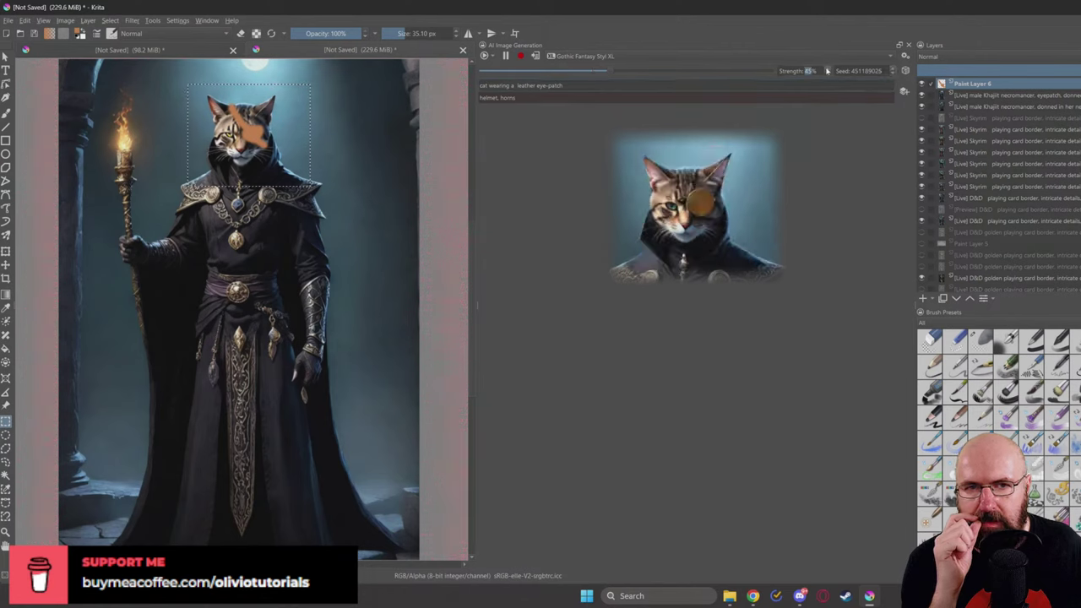
pyautogui.click(893, 71)
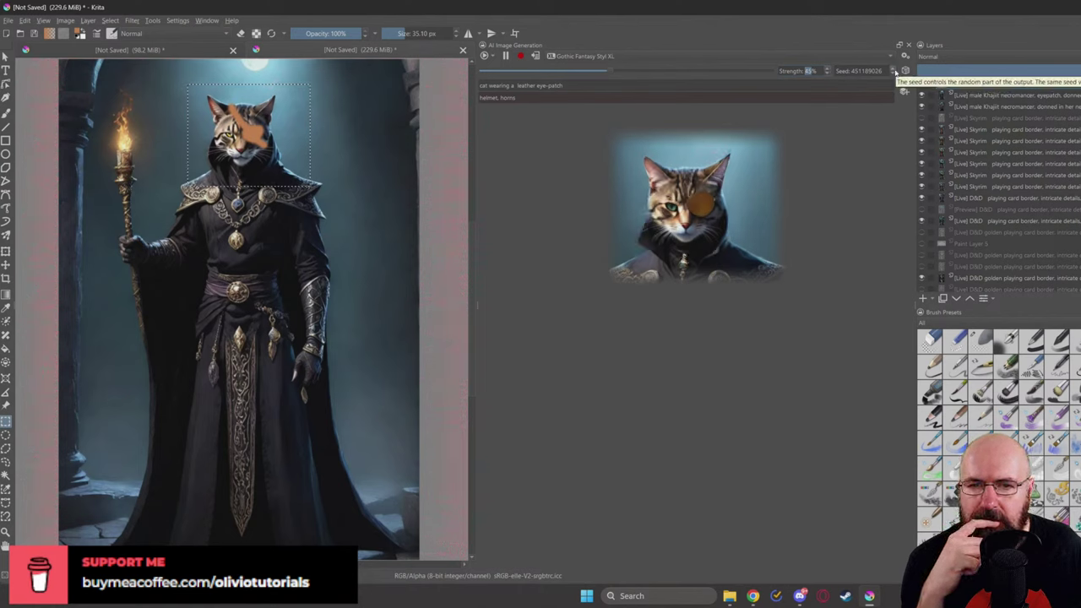
pyautogui.click(894, 71)
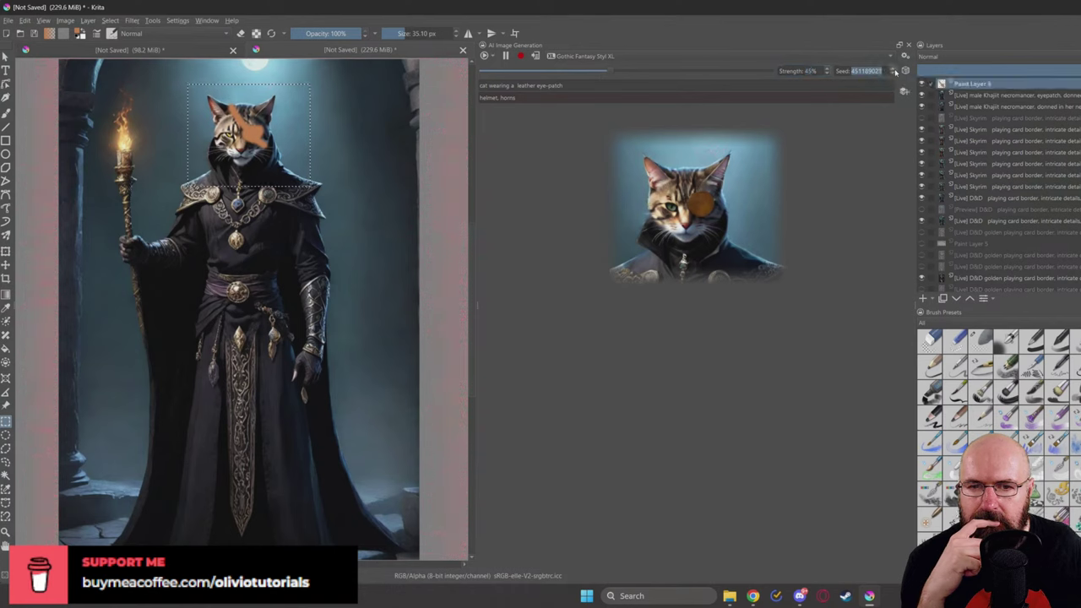
pyautogui.click(894, 71)
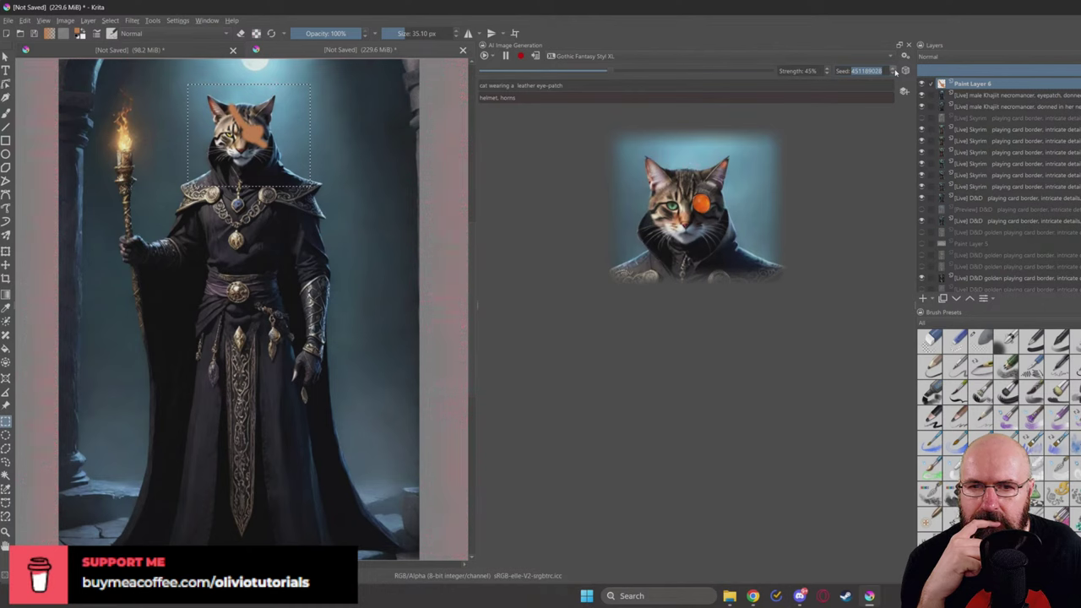
# Step: Remove 'leather' from the prompt, roll a new seed, and show the style presets list
pyautogui.doubleClick(526, 85)
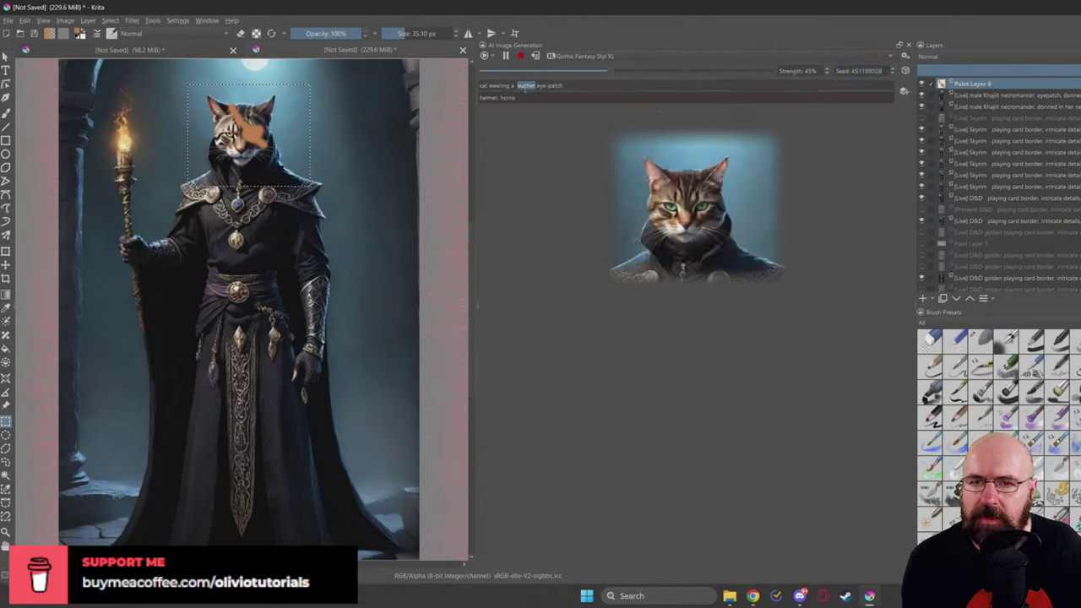
pyautogui.press('BackSpace')
pyautogui.press('BackSpace')
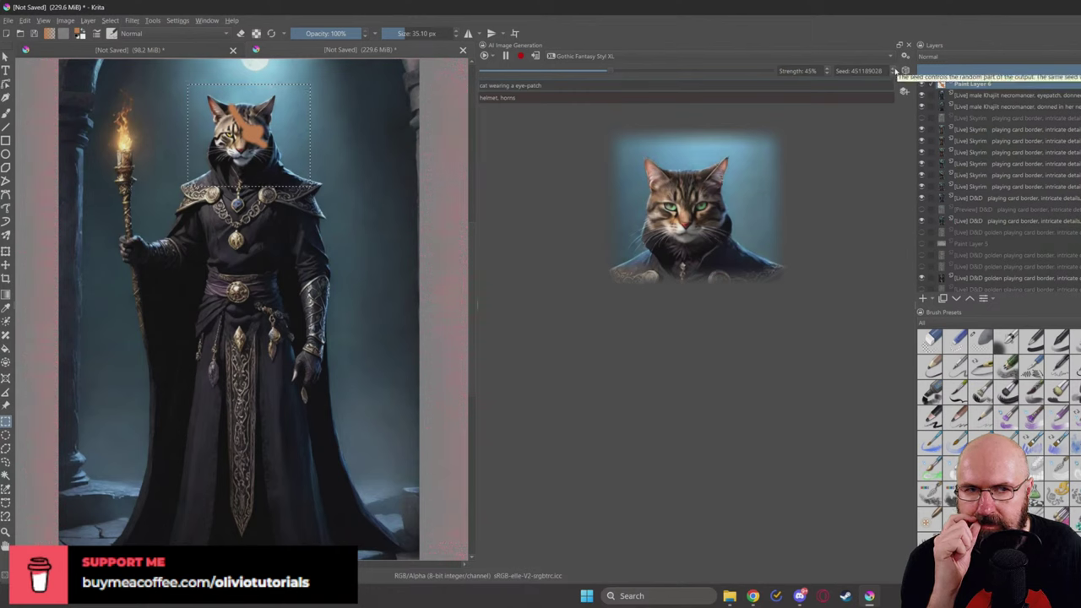
pyautogui.click(894, 74)
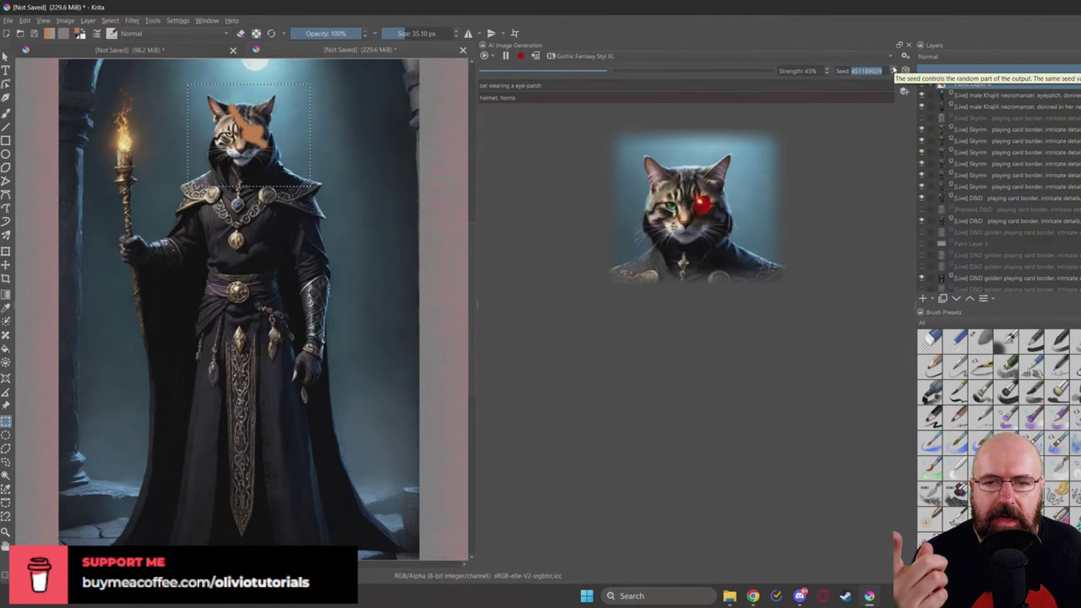
pyautogui.click(576, 58)
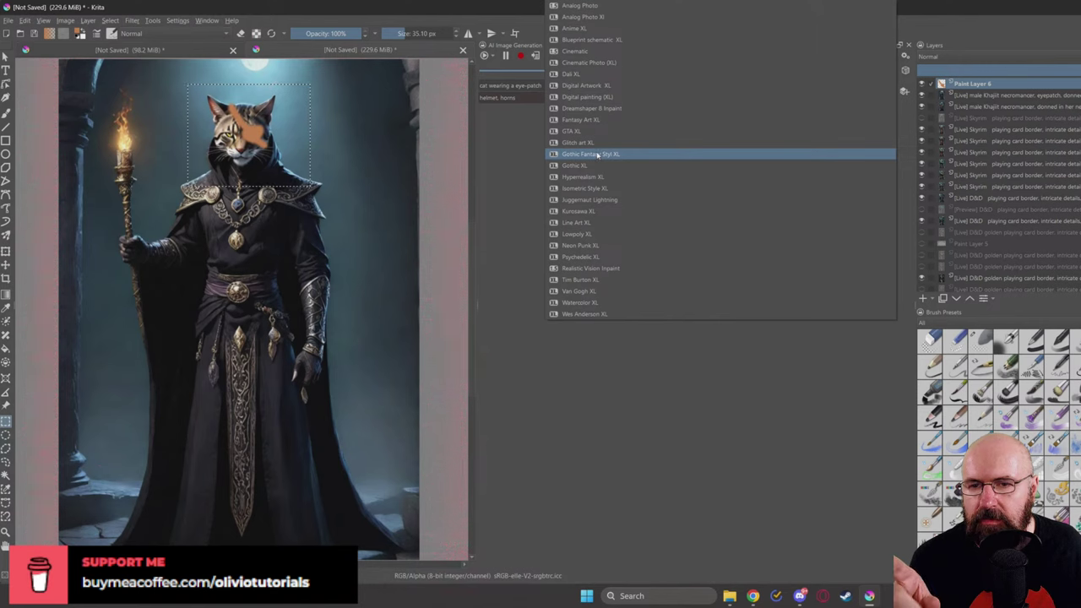
# Step: Switch to the Digital Artwork XL style and step the seed to 451189031
pyautogui.click(594, 86)
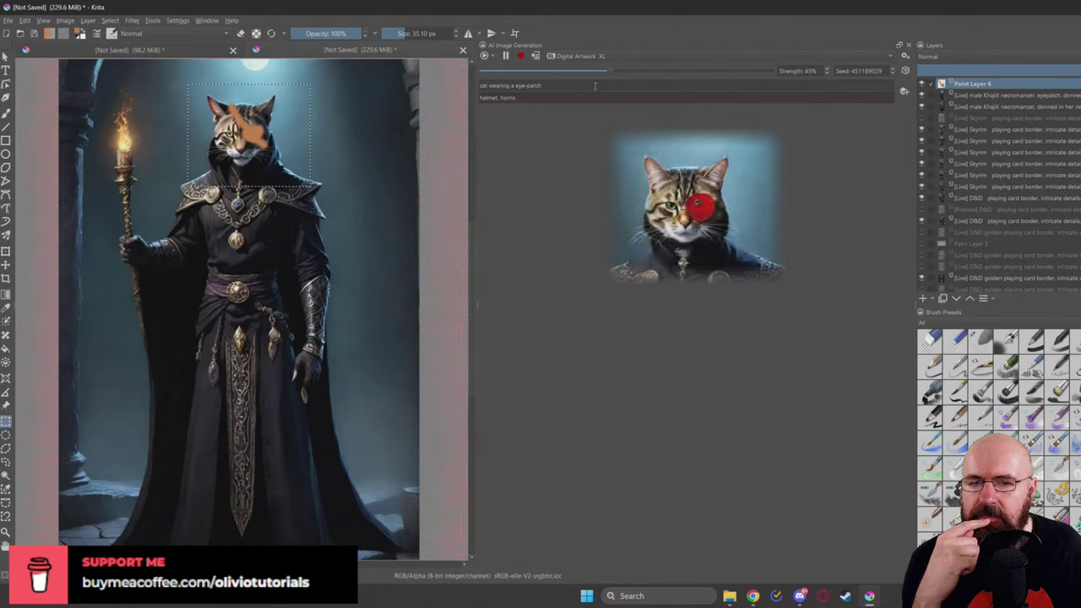
pyautogui.click(893, 69)
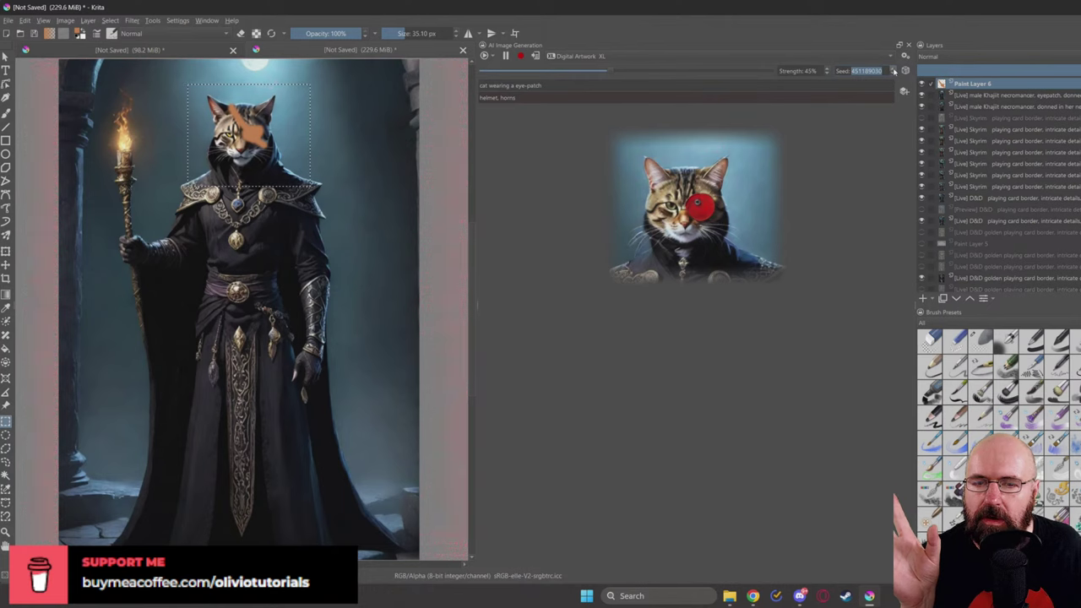
pyautogui.click(893, 70)
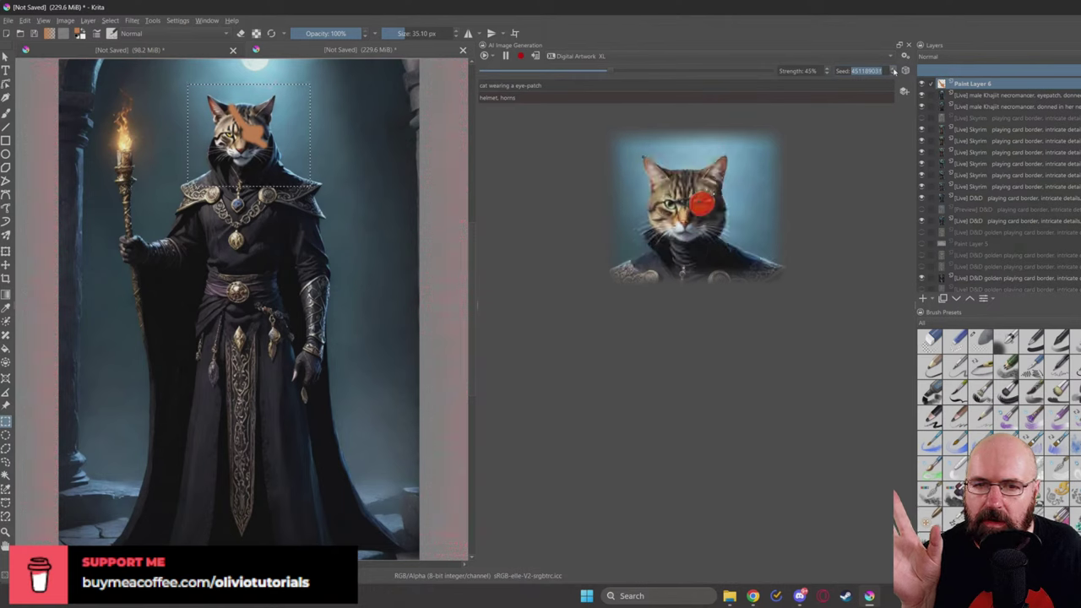
# Step: Put 'leather' back before eye-patch, raise strength to 50%, and cycle seeds to 451189041
pyautogui.click(517, 86)
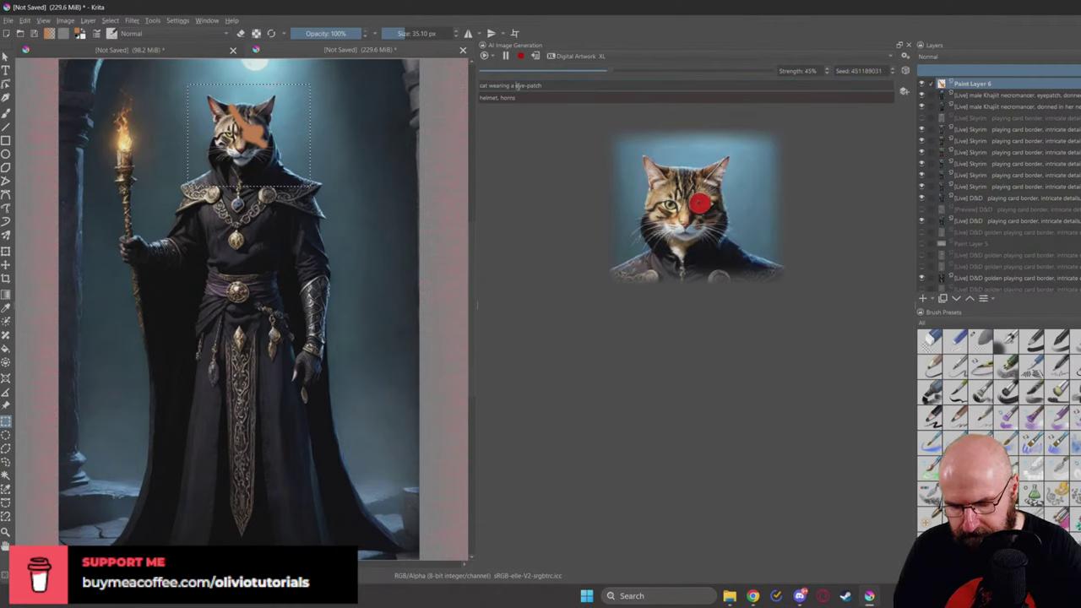
pyautogui.write('leather')
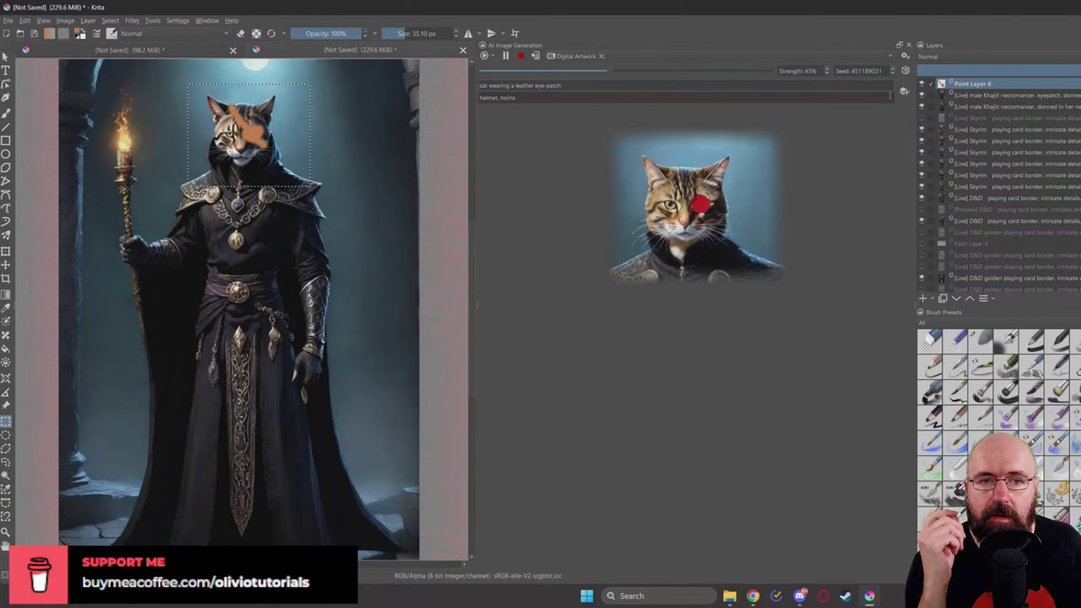
pyautogui.click(893, 71)
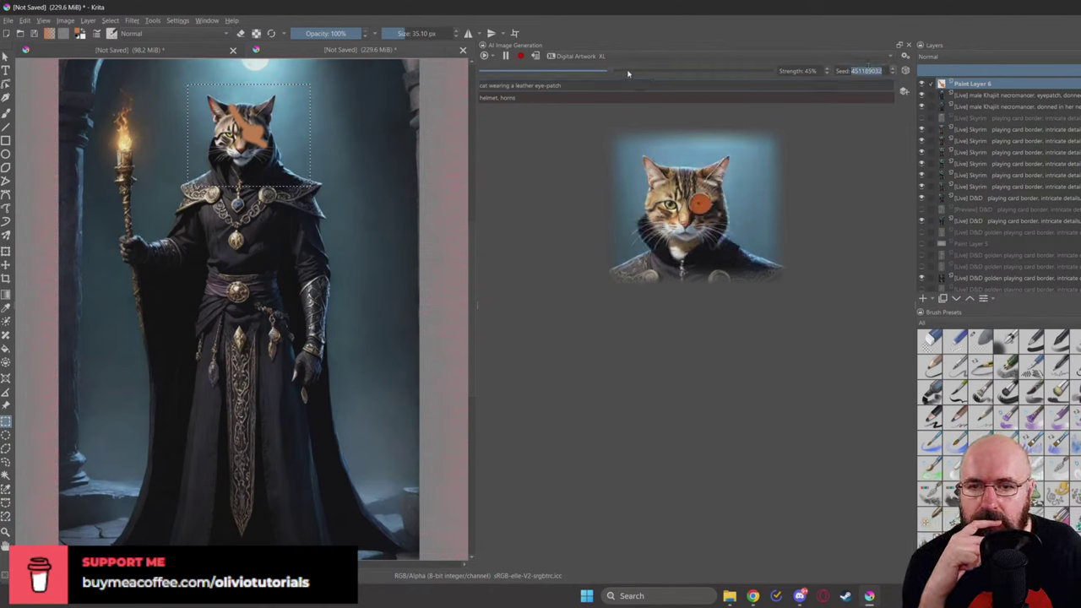
pyautogui.click(827, 71)
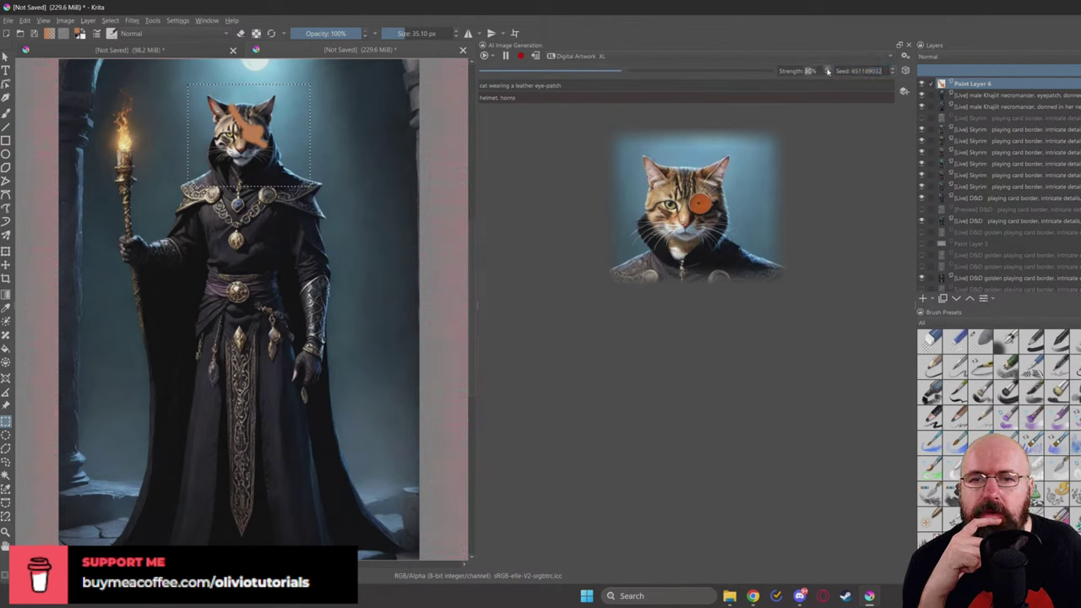
pyautogui.click(891, 69)
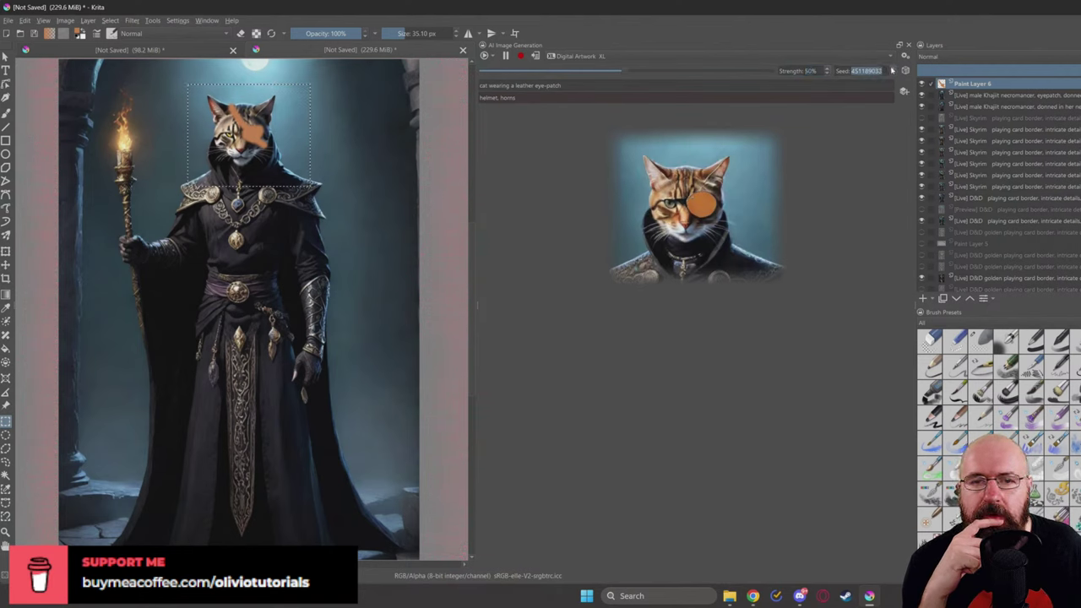
pyautogui.click(892, 69)
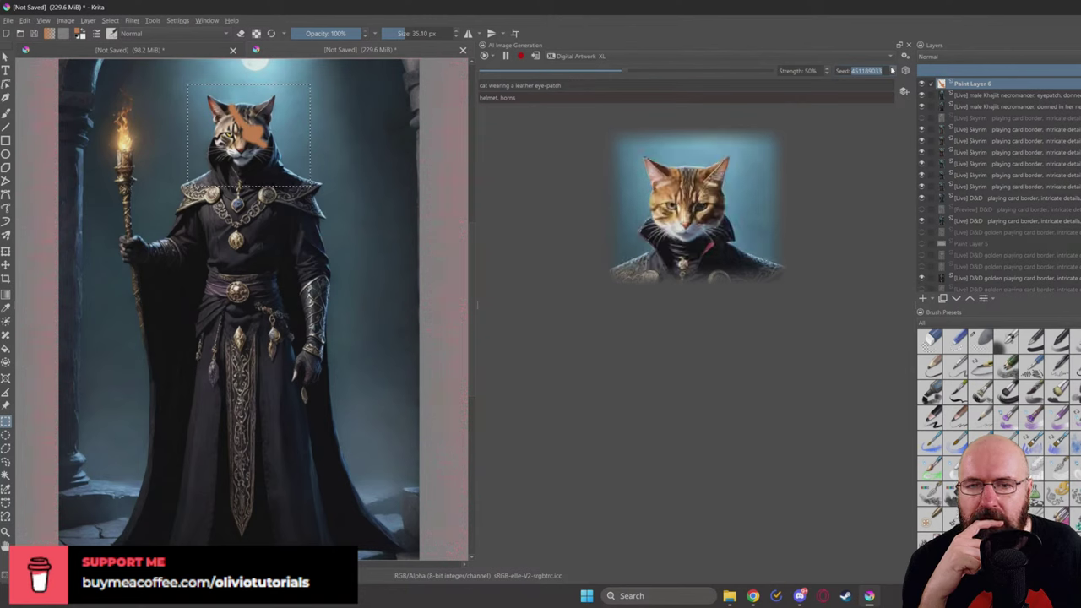
pyautogui.click(891, 72)
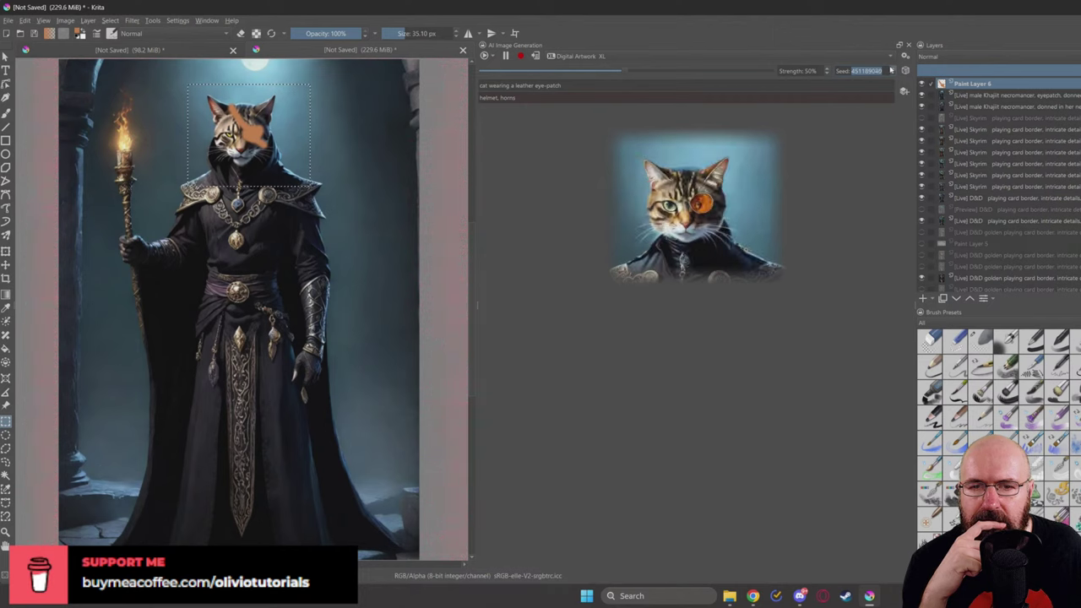
pyautogui.press('Up')
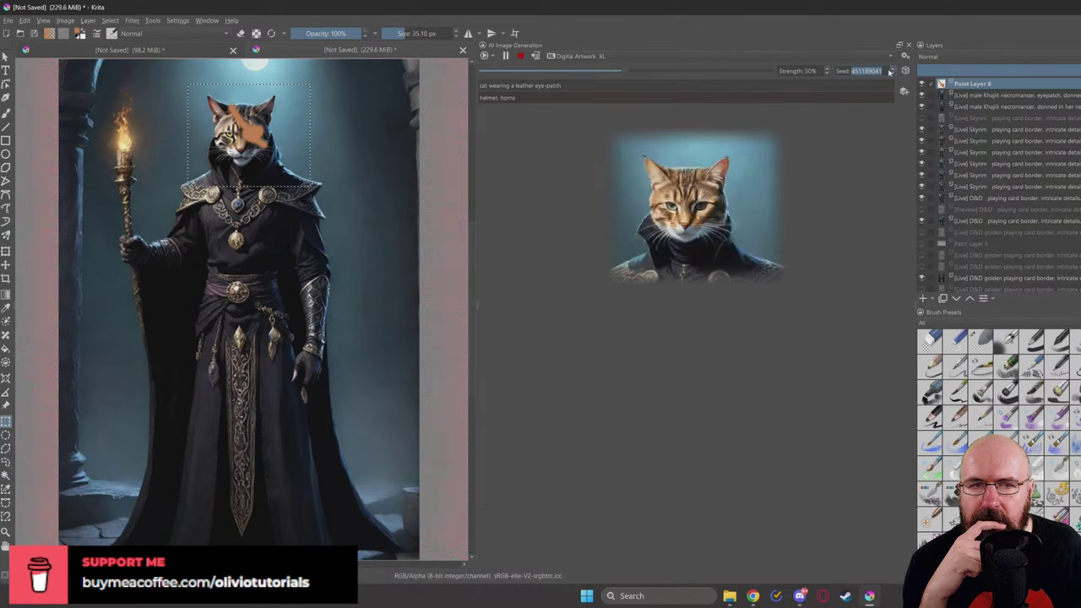
# Step: Apply the 40%-strength live result as a new layer, then step the seed and restore 50% strength
pyautogui.click(596, 73)
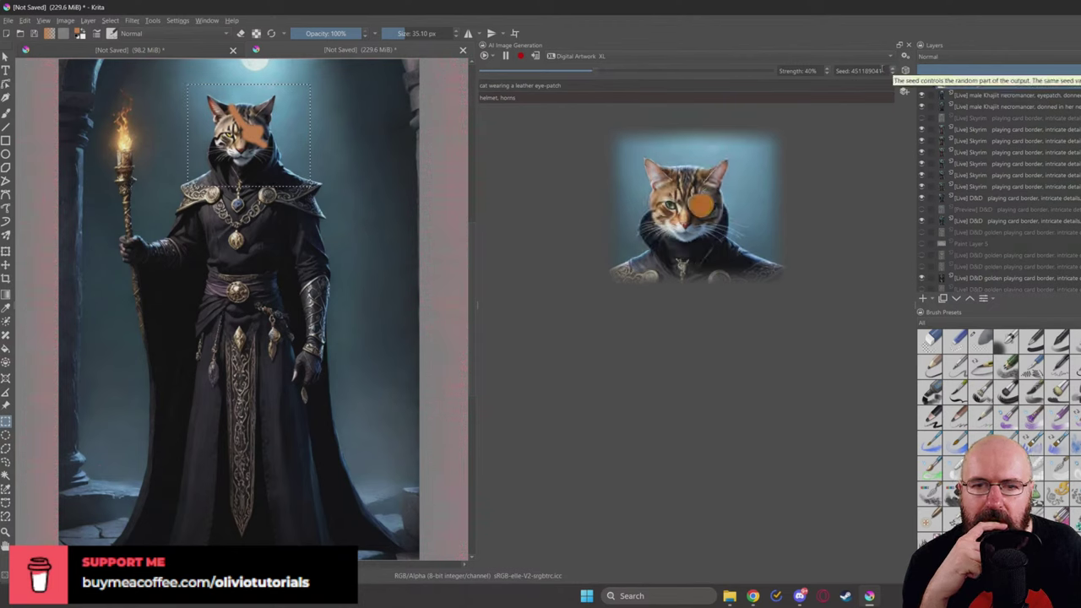
pyautogui.click(536, 57)
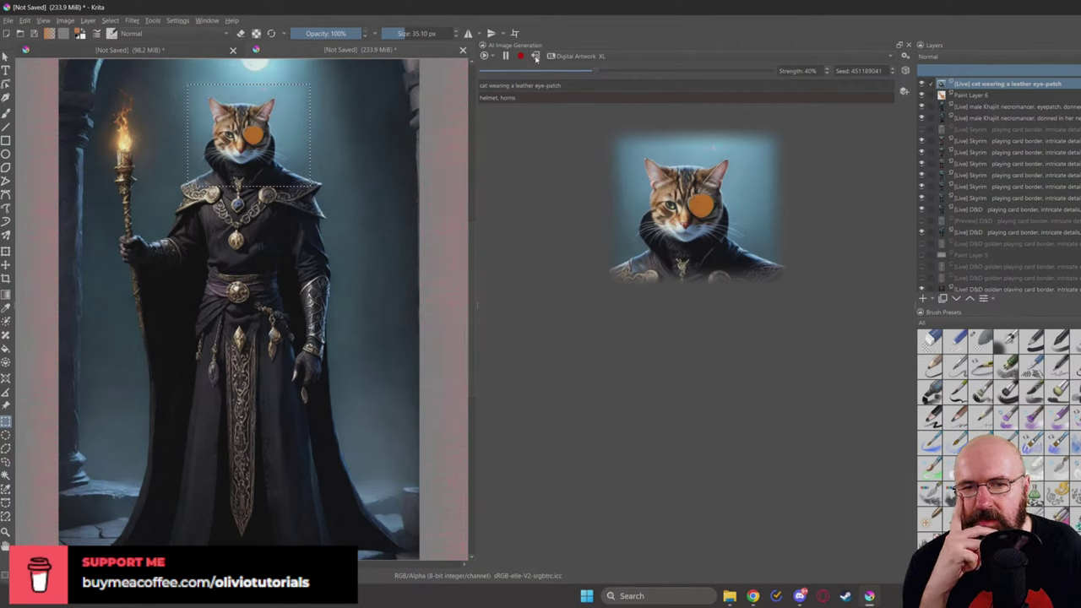
pyautogui.click(892, 70)
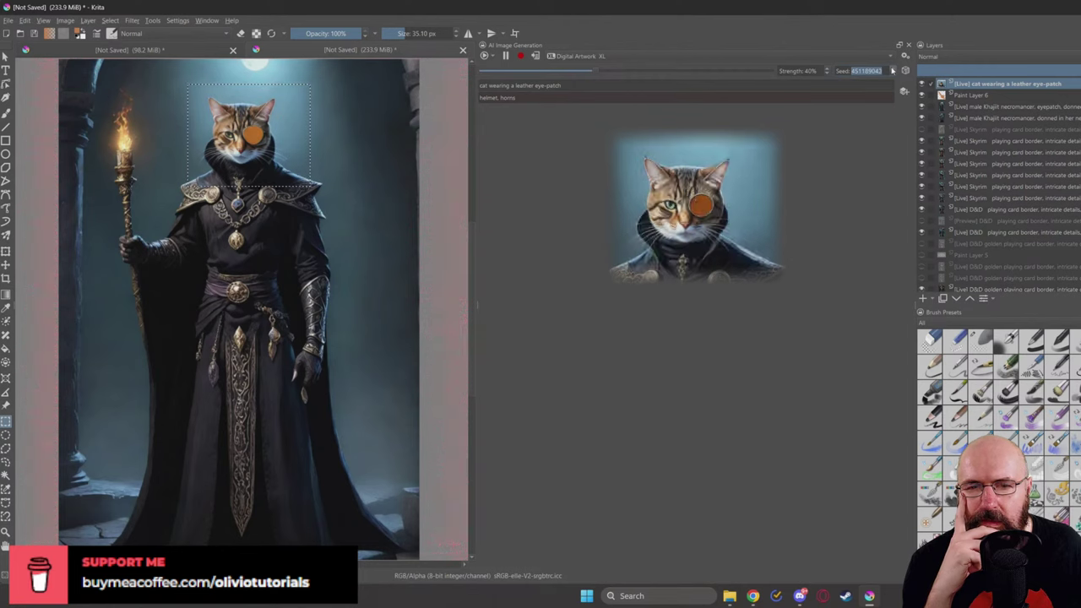
pyautogui.click(826, 68)
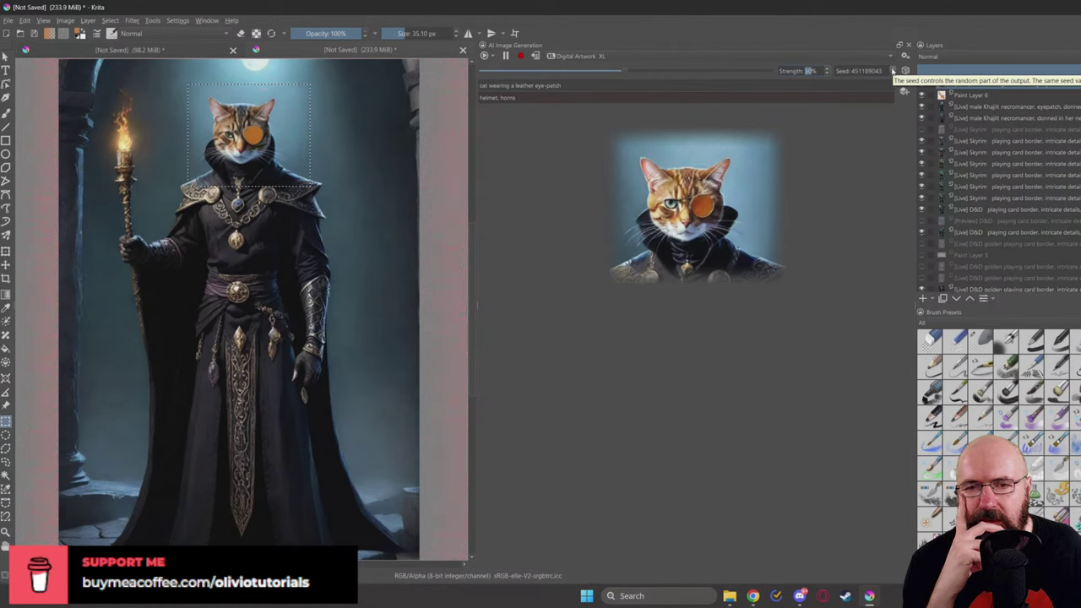
# Step: Delete 'leather' and 'cat' so the prompt reads 'wearing a eye-patch', stepping to seed 451189047
pyautogui.click(893, 71)
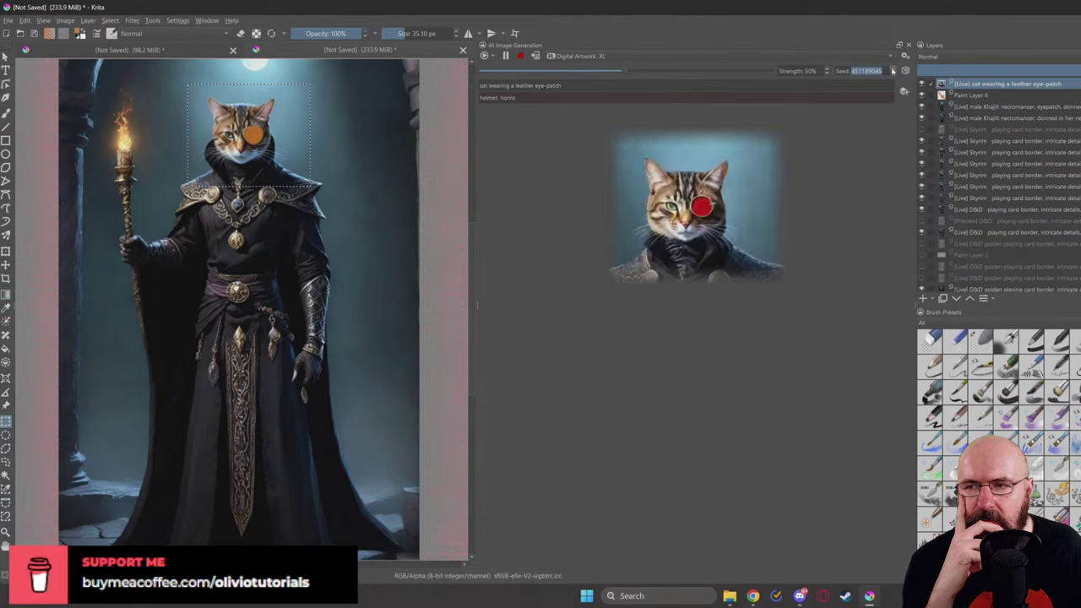
pyautogui.doubleClick(524, 85)
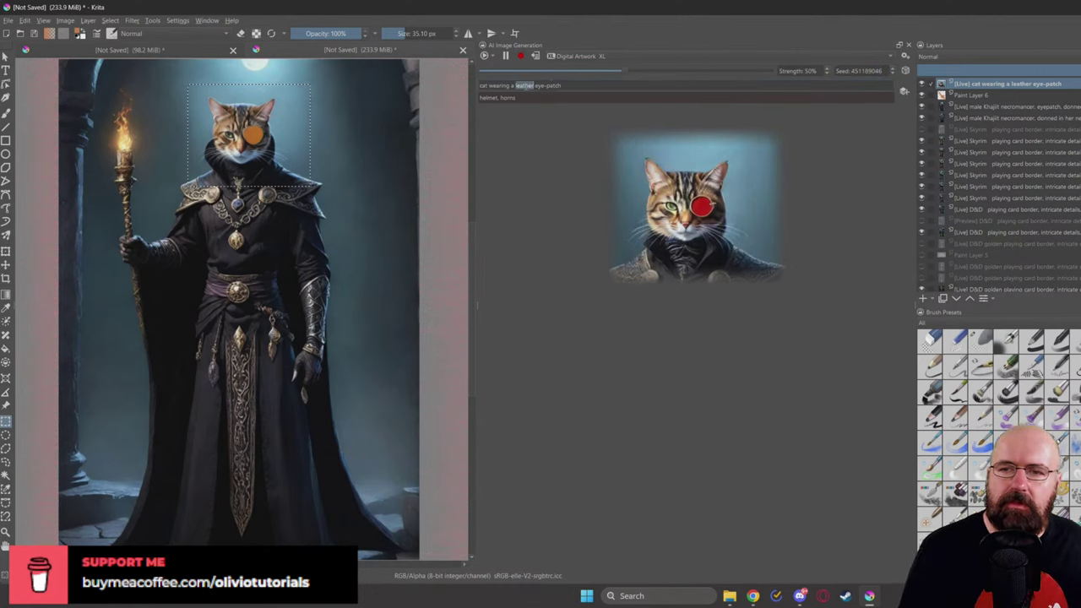
pyautogui.press('BackSpace')
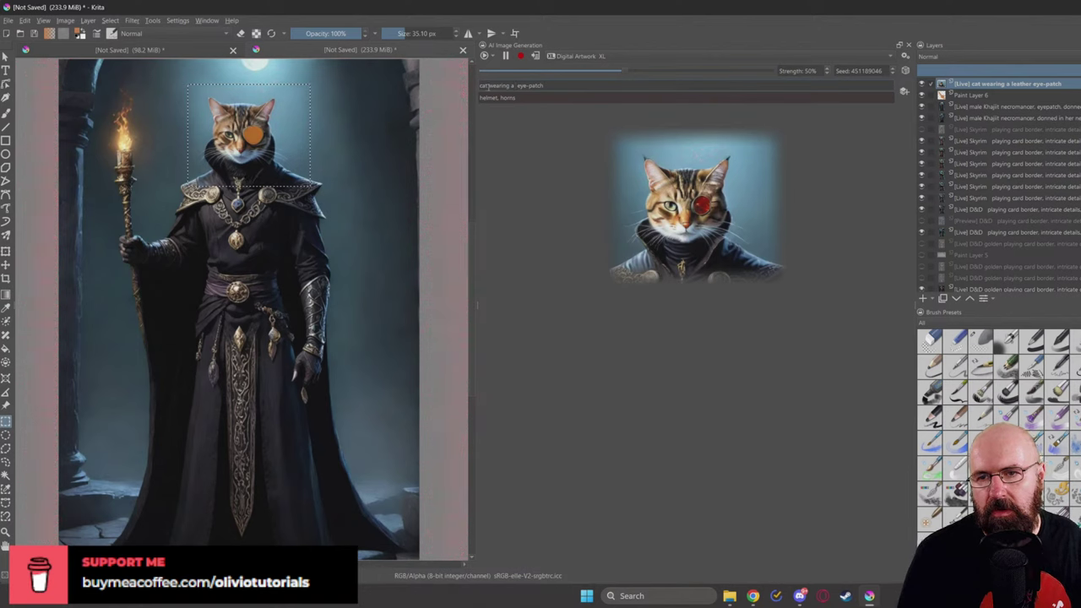
pyautogui.doubleClick(484, 85)
pyautogui.press('BackSpace')
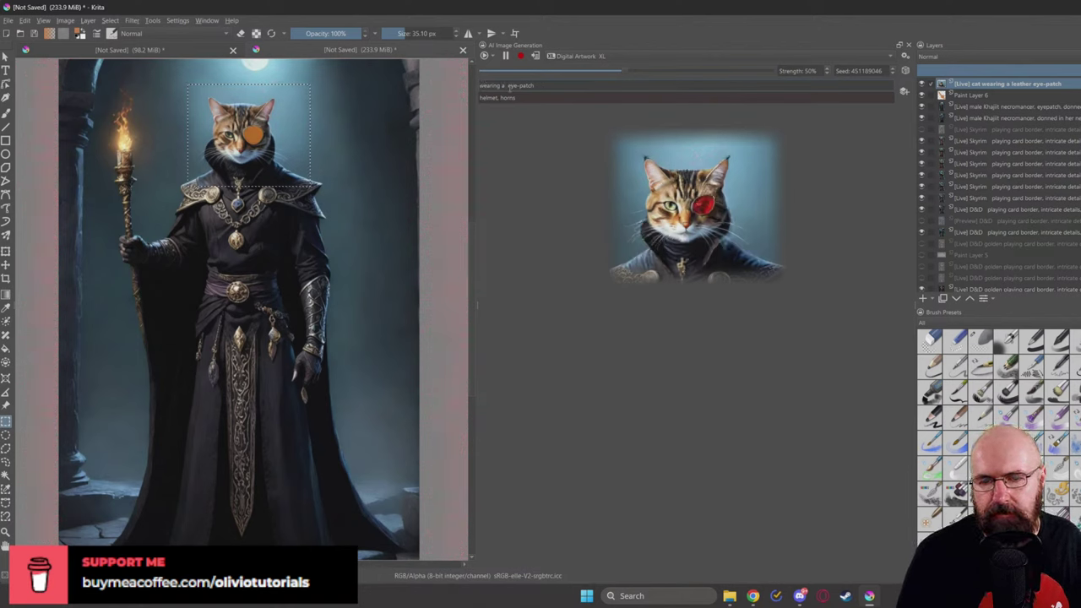
pyautogui.click(893, 68)
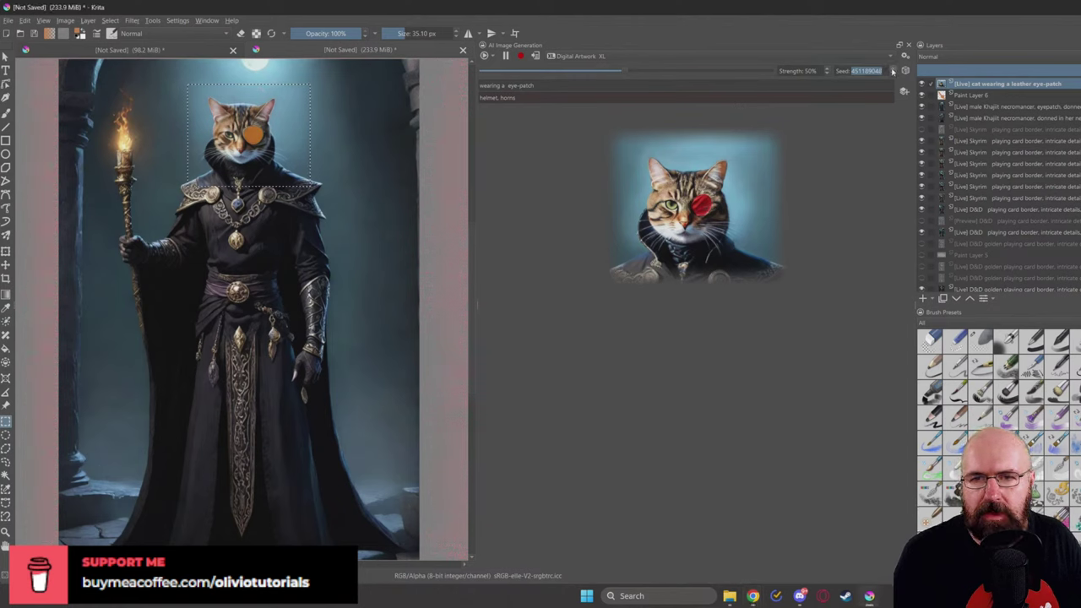
# Step: Insert 'pirate' before 'eye-patch' in the live AI prompt and step the seed
pyautogui.click(508, 87)
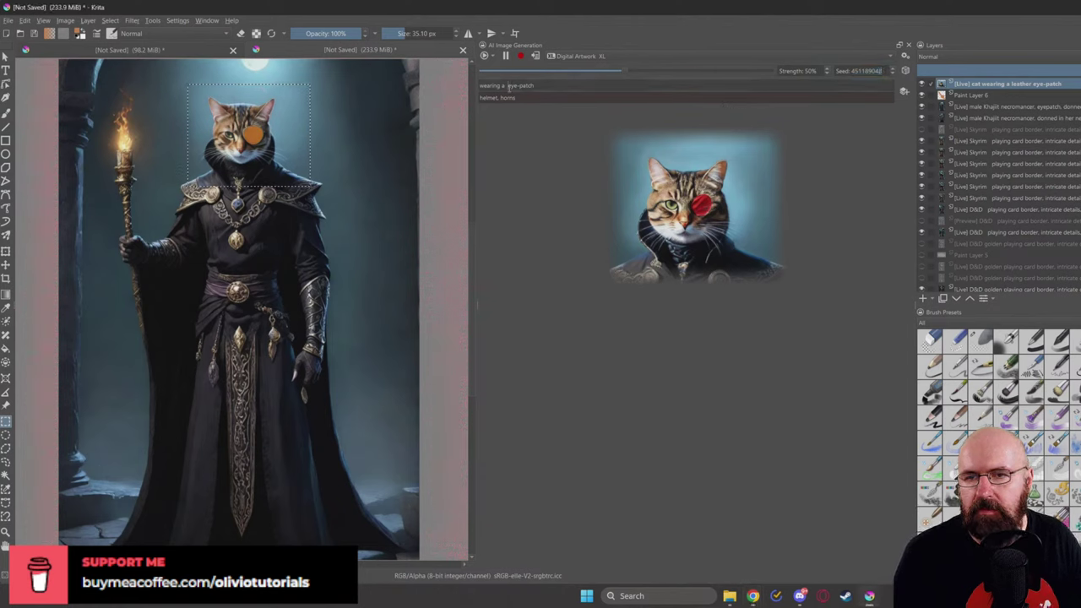
pyautogui.write('pirate')
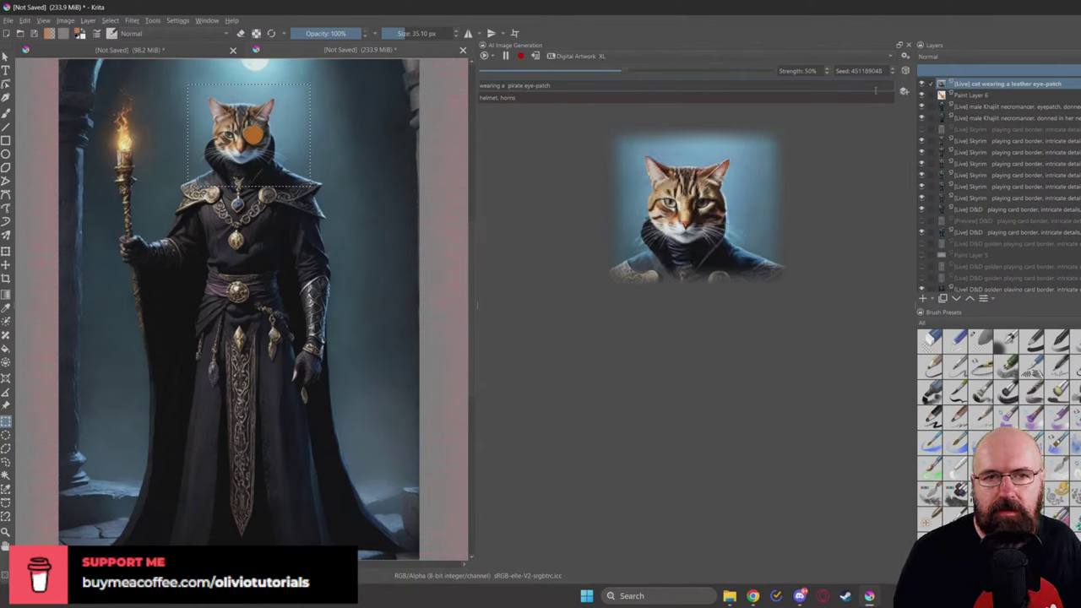
pyautogui.click(892, 71)
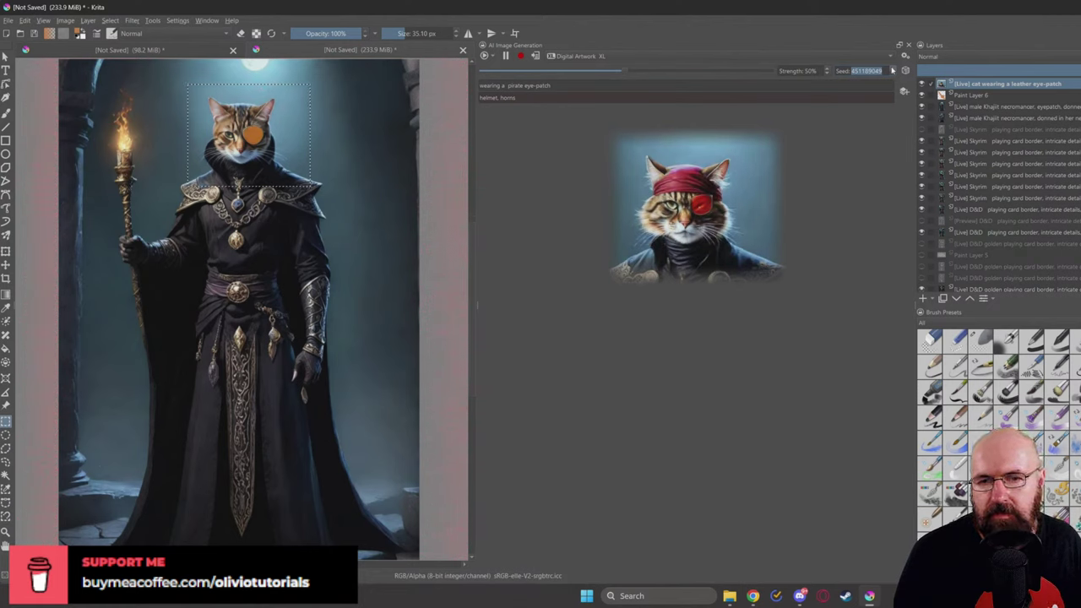
pyautogui.click(893, 69)
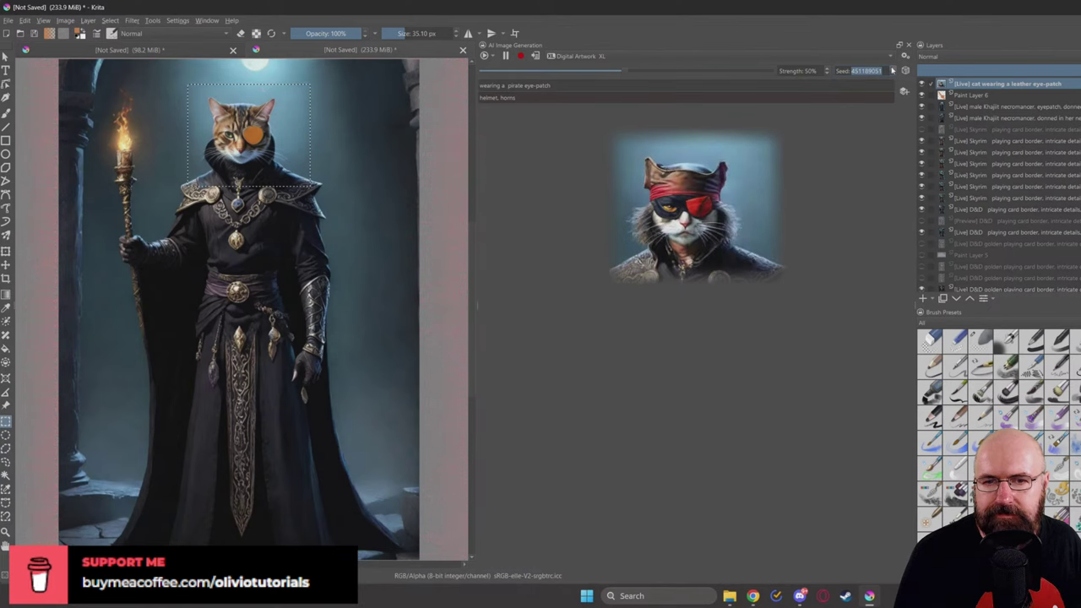
# Step: Step the seed further, then delete 'pirate' so the prompt reads 'wearing a eye-patch'
pyautogui.click(892, 69)
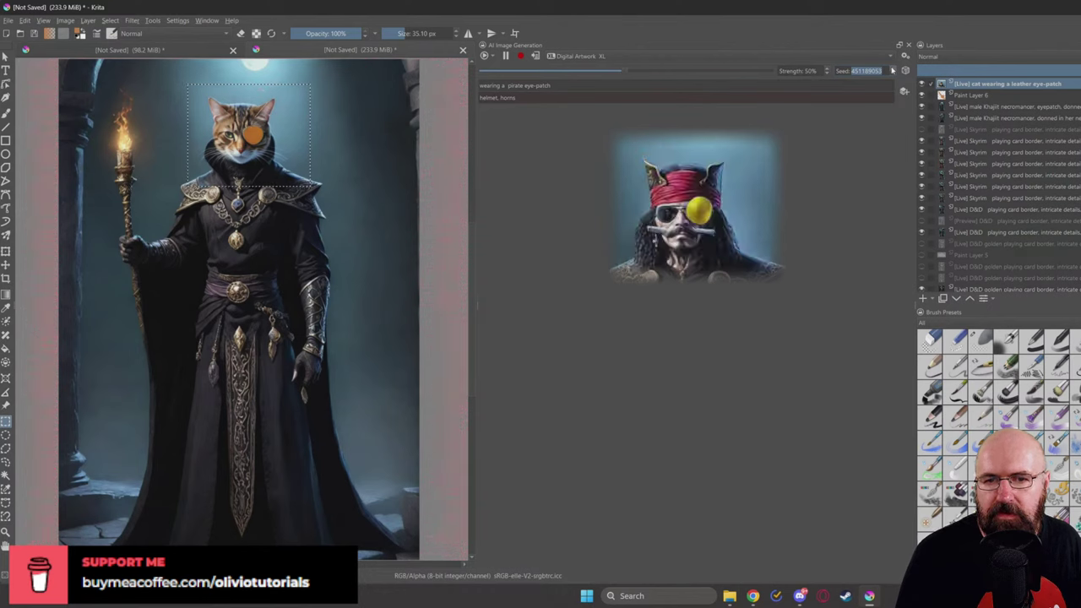
pyautogui.click(892, 69)
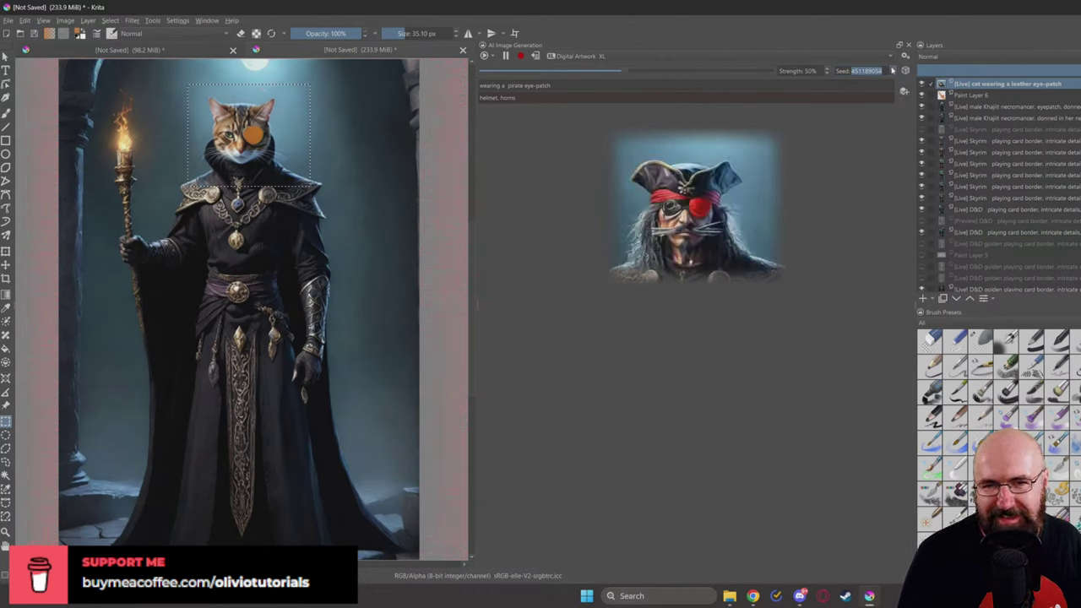
pyautogui.click(892, 70)
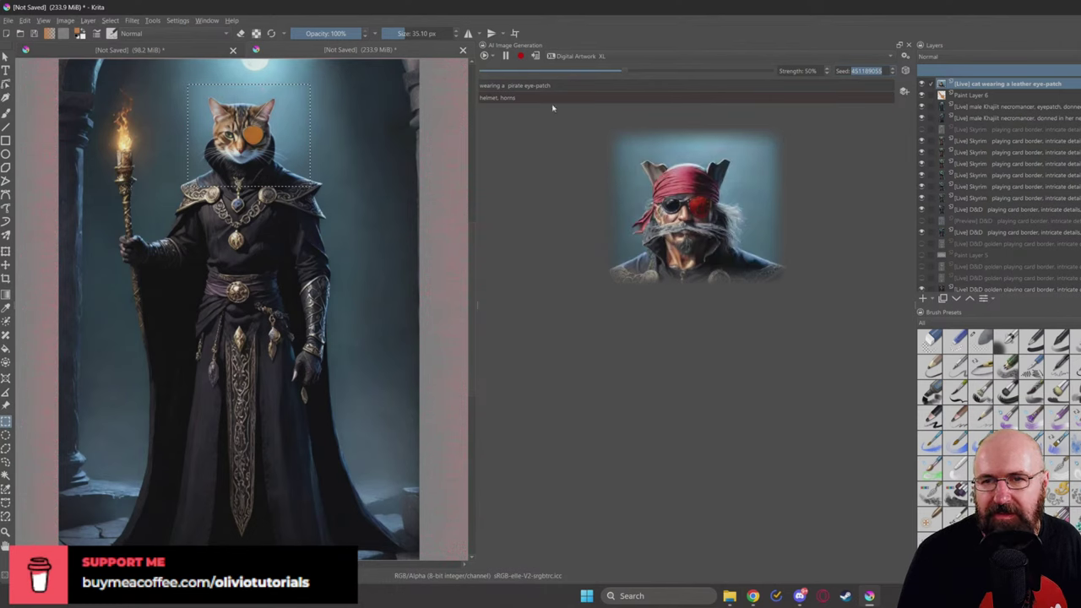
pyautogui.doubleClick(515, 85)
pyautogui.press('BackSpace')
# Step: Paint a dark patch over the cat's right eye using a pop-up palette colour
pyautogui.rightClick(343, 150)
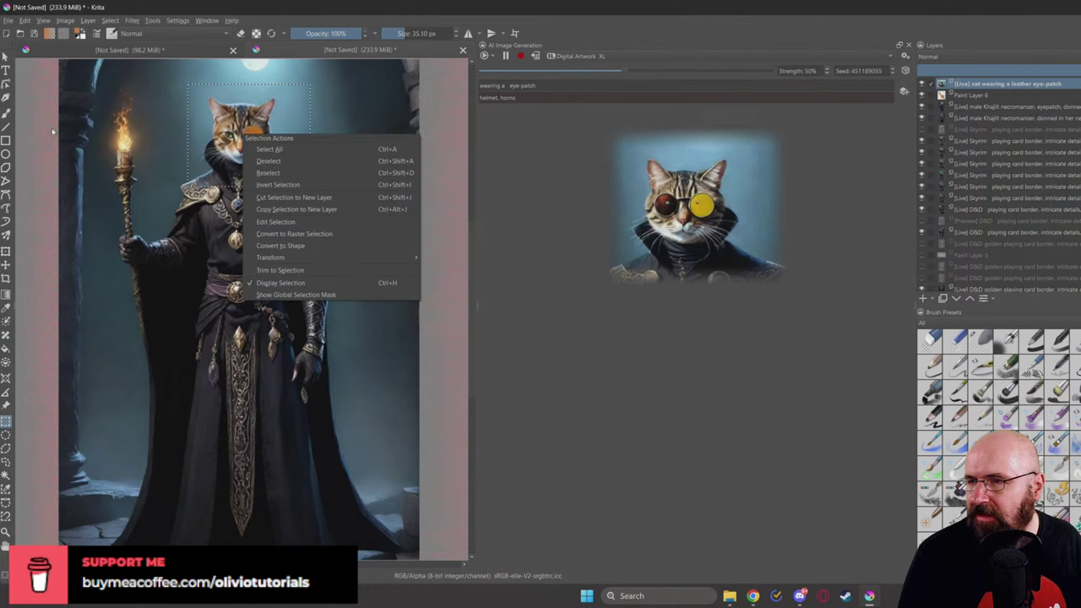
pyautogui.press('Escape')
pyautogui.press('b')
pyautogui.rightClick(194, 145)
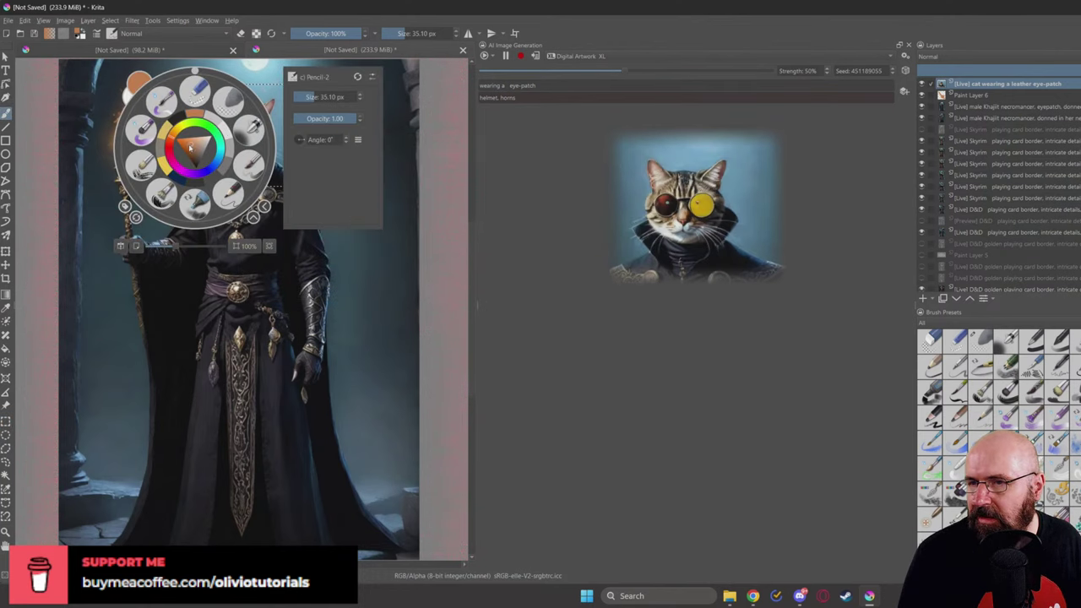
pyautogui.click(253, 133)
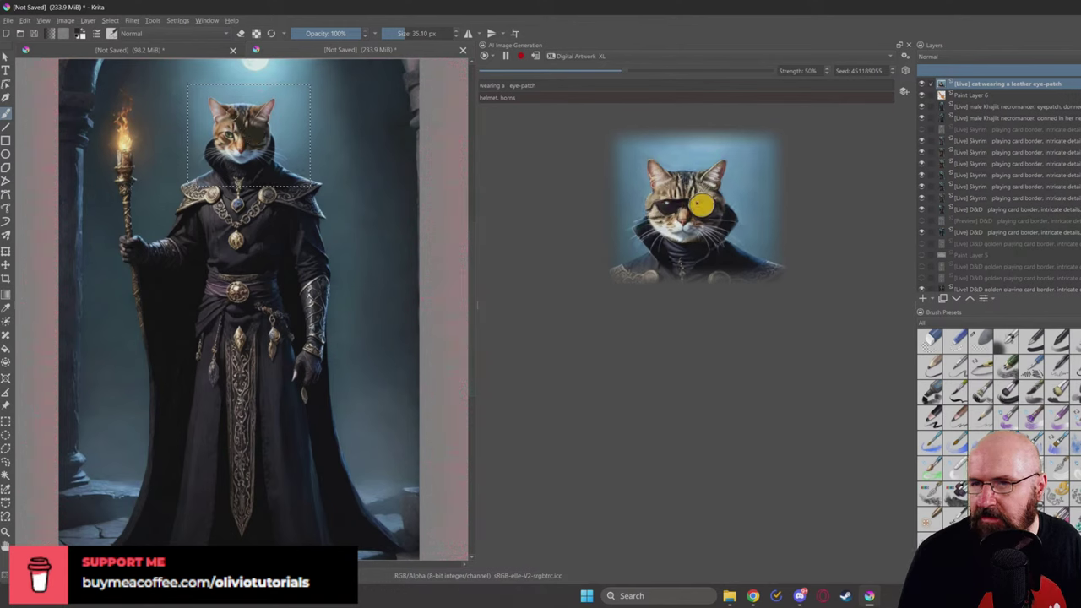
pyautogui.moveTo(250, 131); pyautogui.dragTo(265, 145)
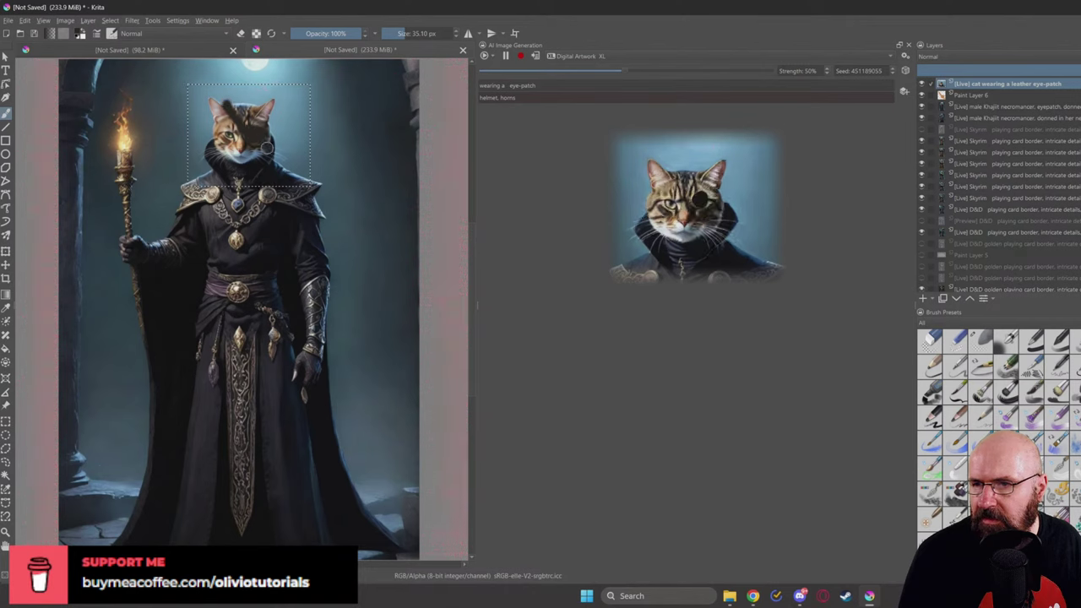
# Step: Step the seed twice and raise generation Strength to 70%
pyautogui.click(891, 70)
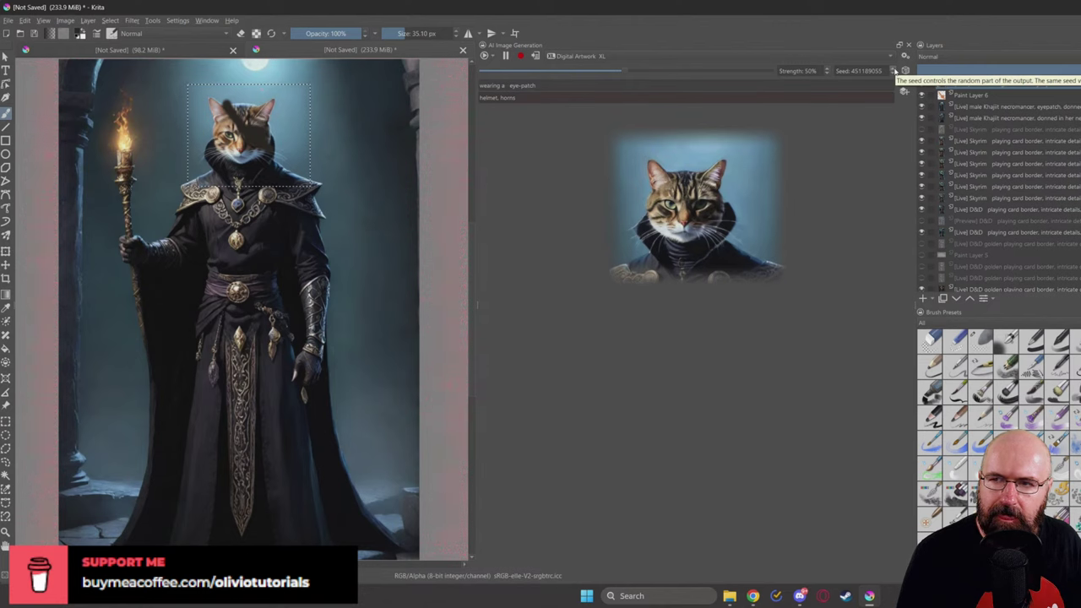
pyautogui.click(894, 70)
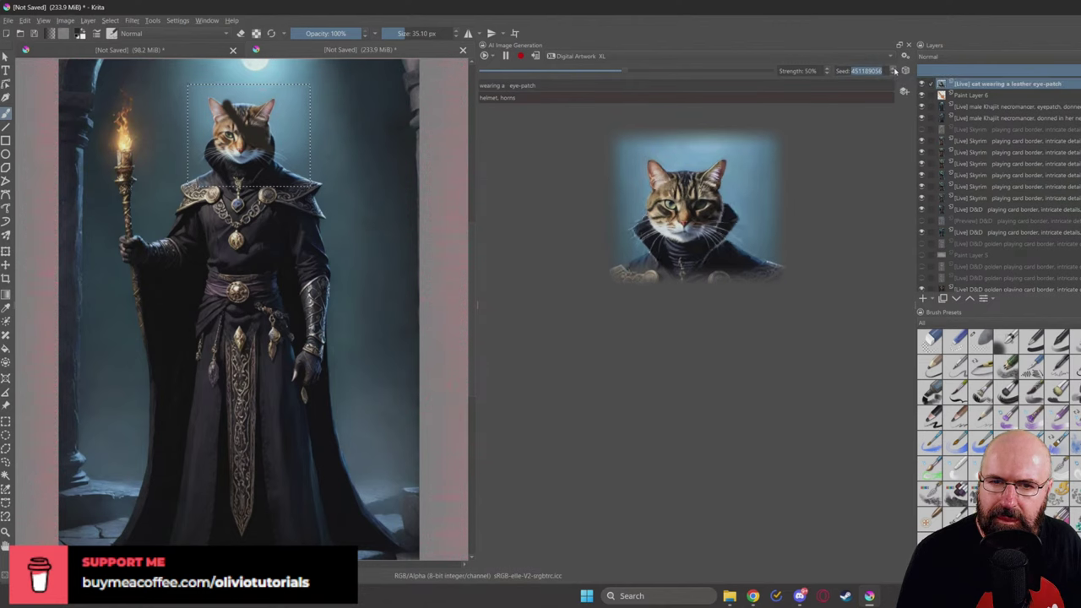
pyautogui.click(828, 71)
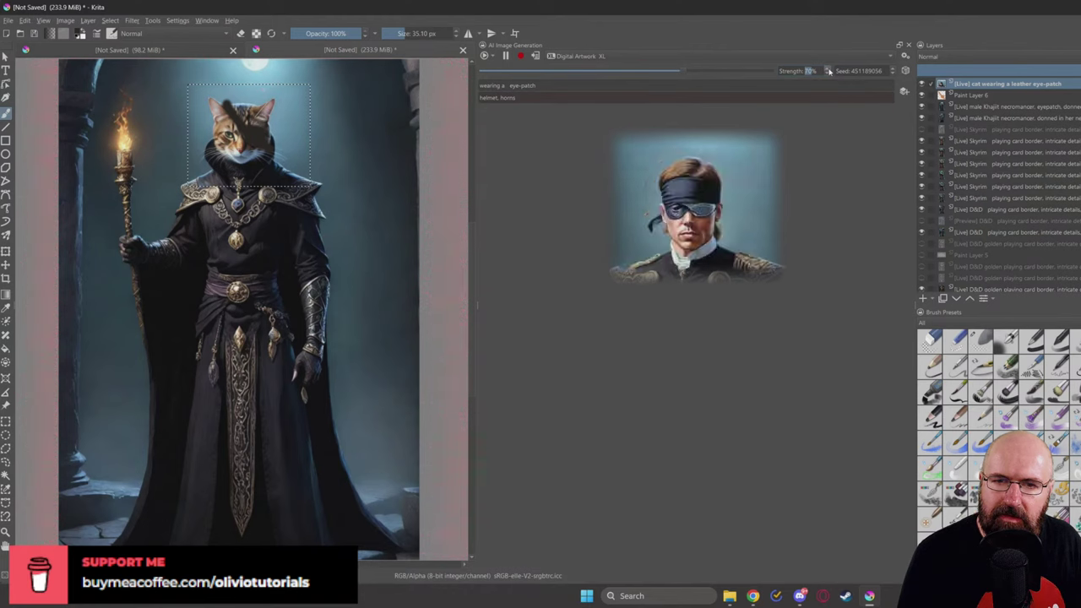
# Step: Prepend 'cat' to the prompt and raise Strength to 80%
pyautogui.click(481, 85)
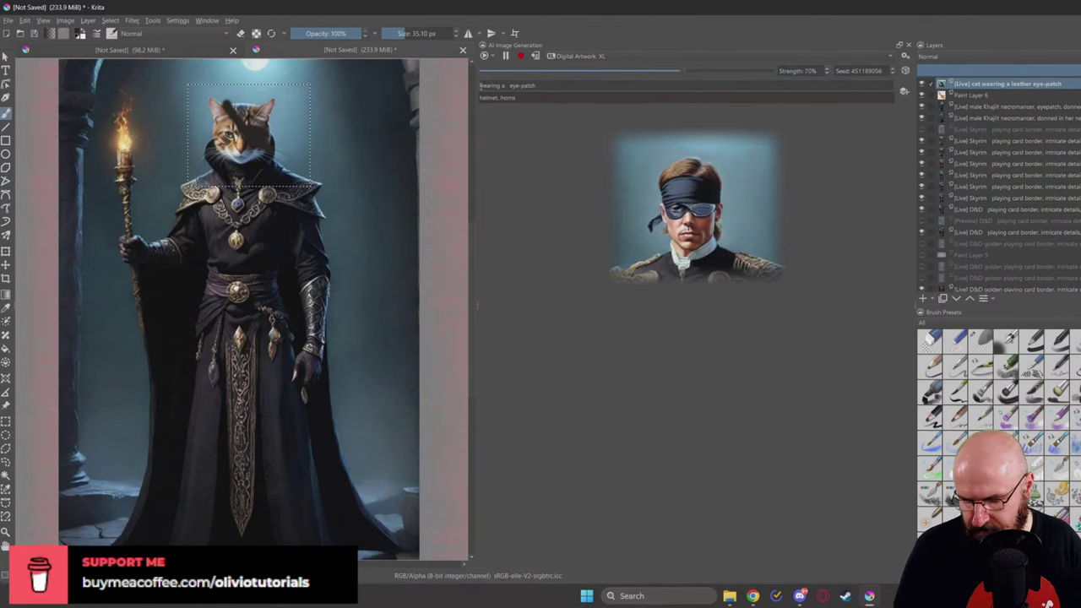
pyautogui.write('mat')
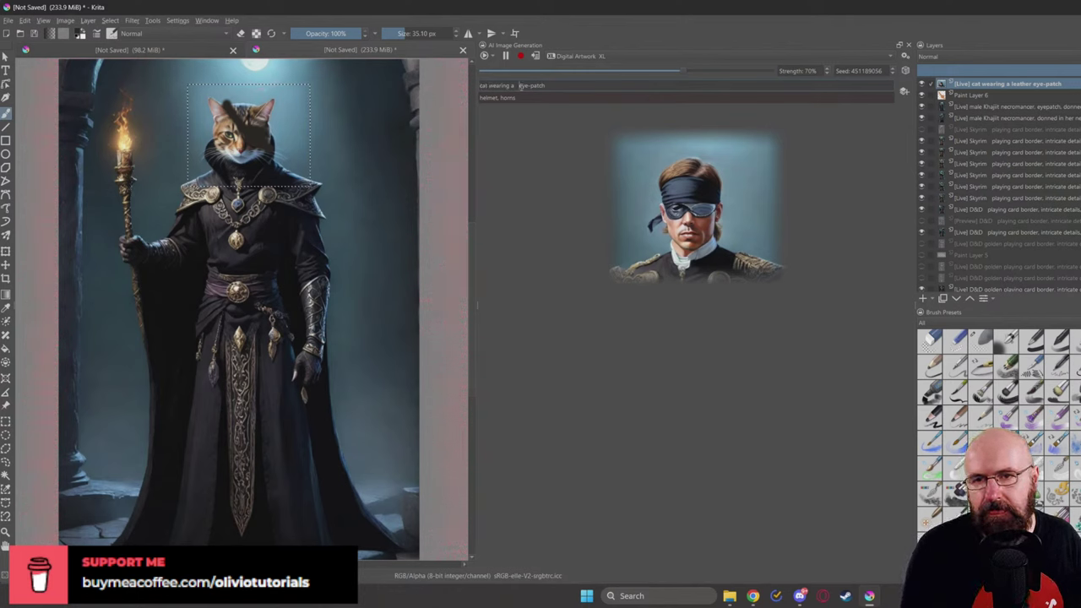
pyautogui.doubleClick(534, 86)
pyautogui.click(534, 87)
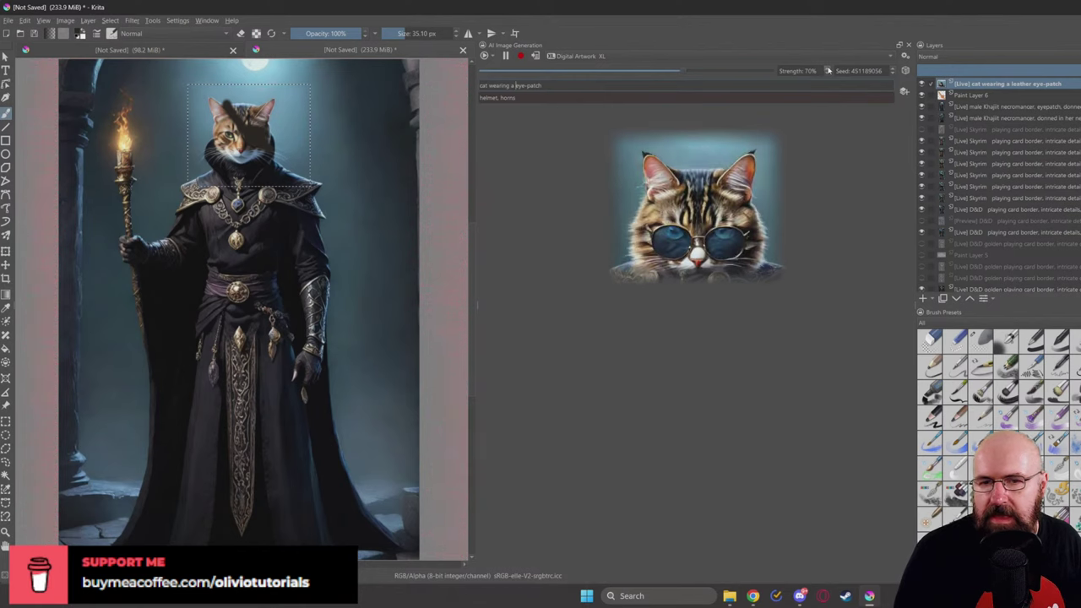
pyautogui.click(809, 71)
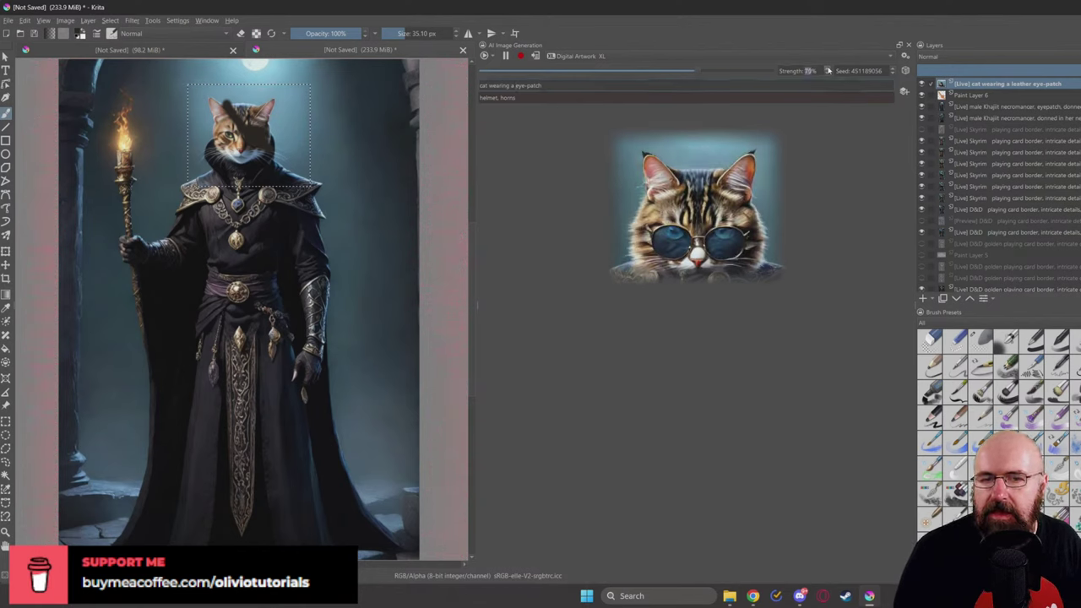
pyautogui.click(828, 69)
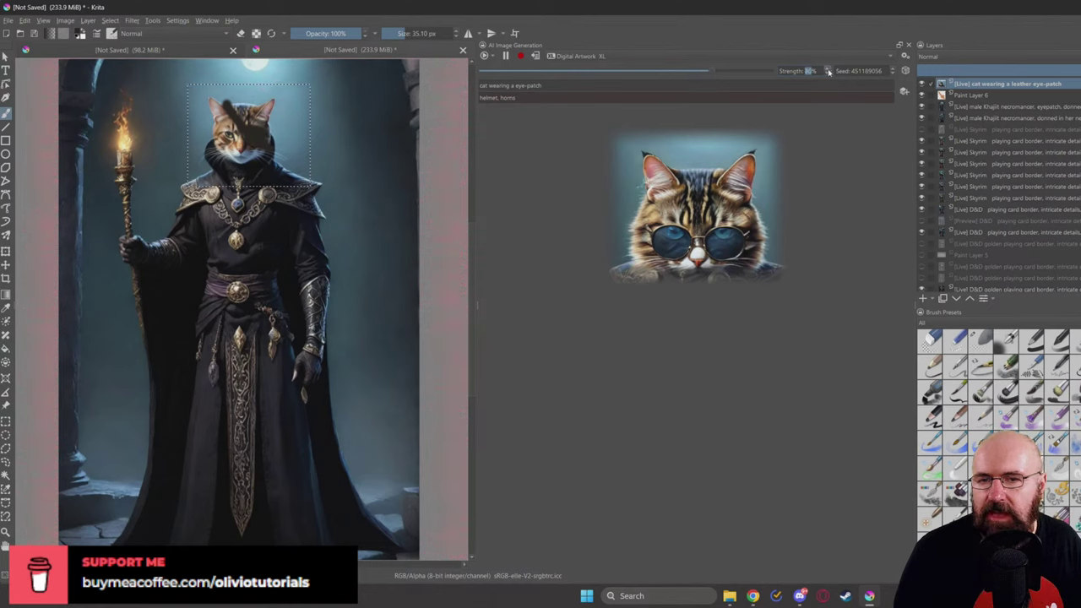
# Step: Replace the prompt with 'male wizard wearing a eye patch' and step the seed twice
pyautogui.tripleClick(549, 86)
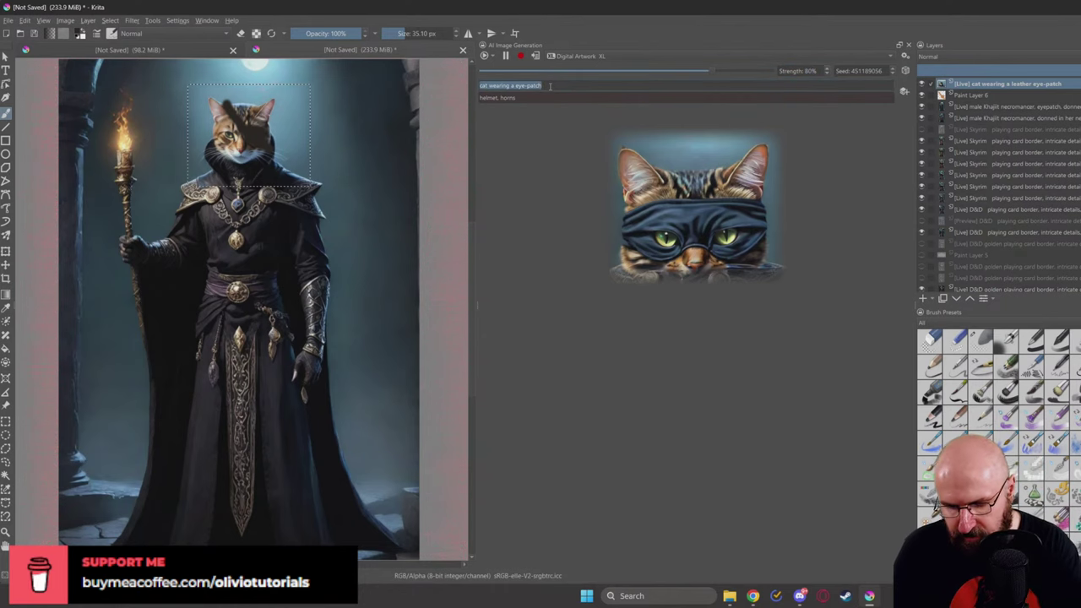
pyautogui.write('male wizar')
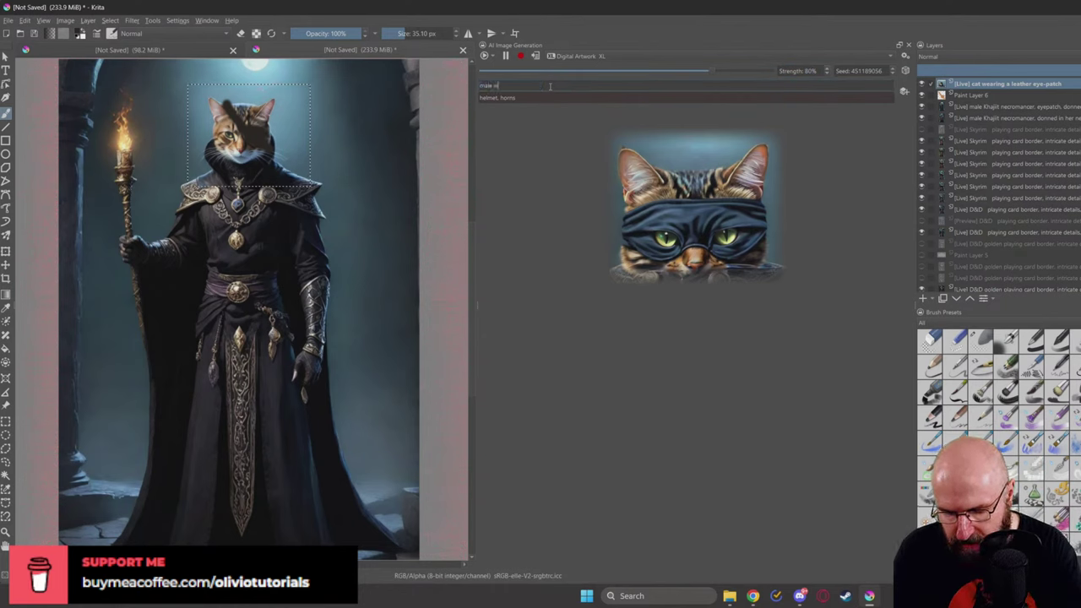
pyautogui.write('d wi')
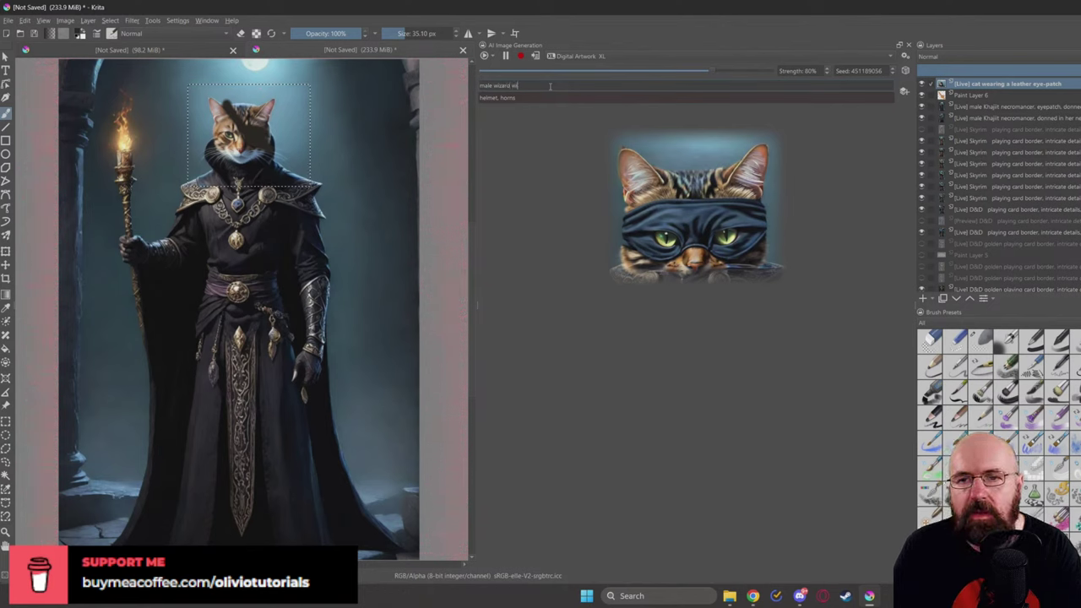
pyautogui.press('BackSpace')
pyautogui.write('earing a')
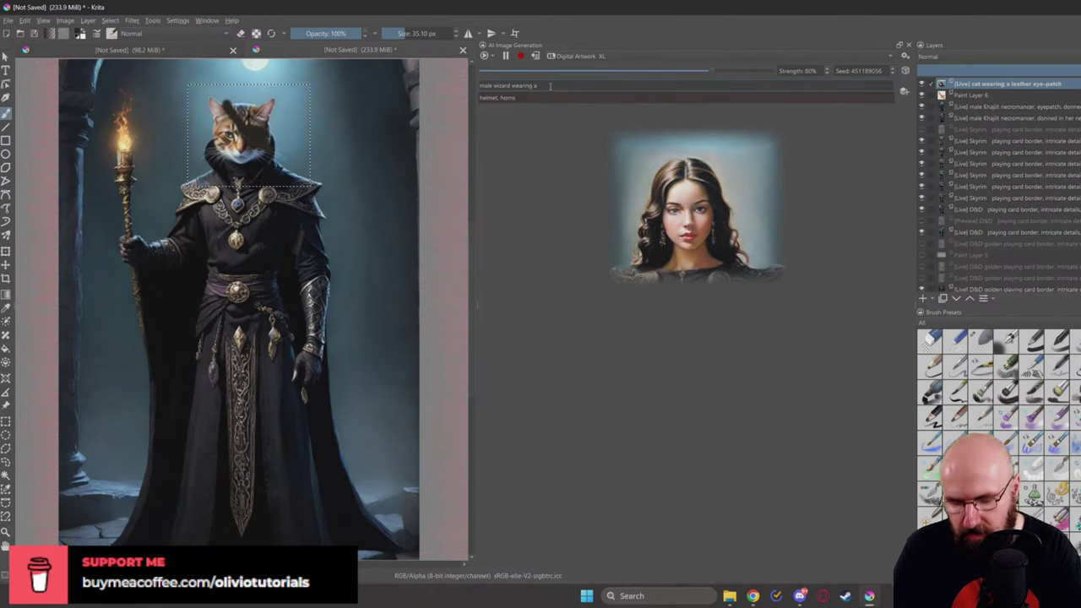
pyautogui.write(' eye patch')
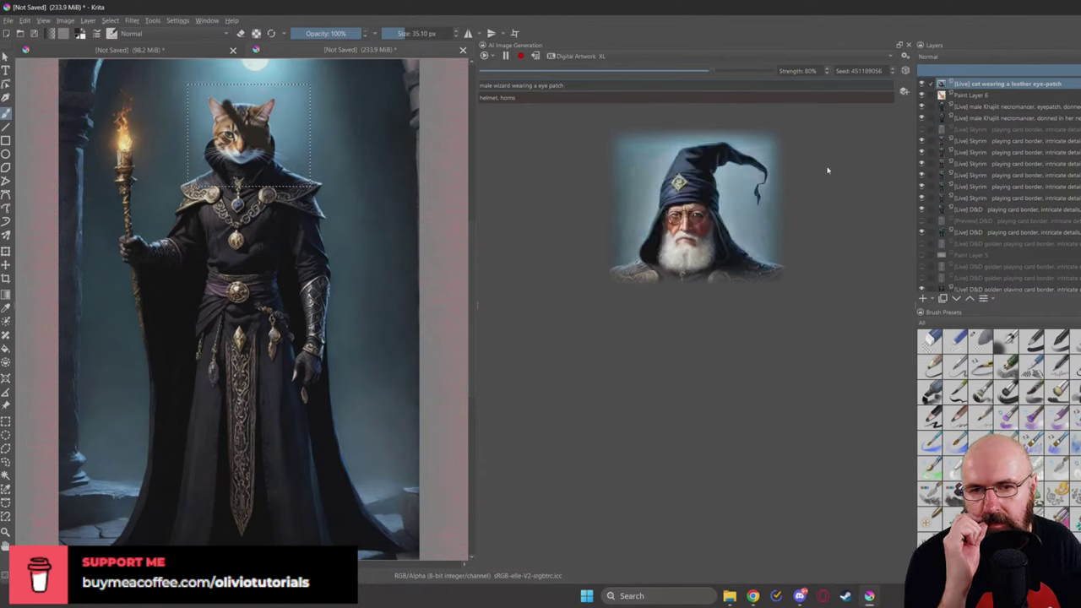
pyautogui.click(893, 71)
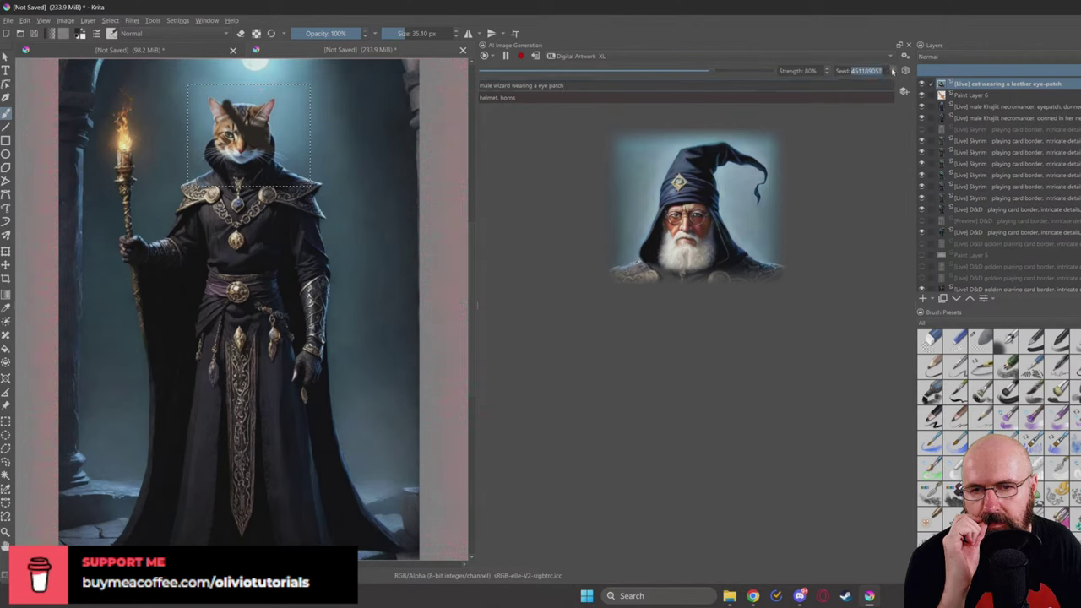
pyautogui.click(893, 71)
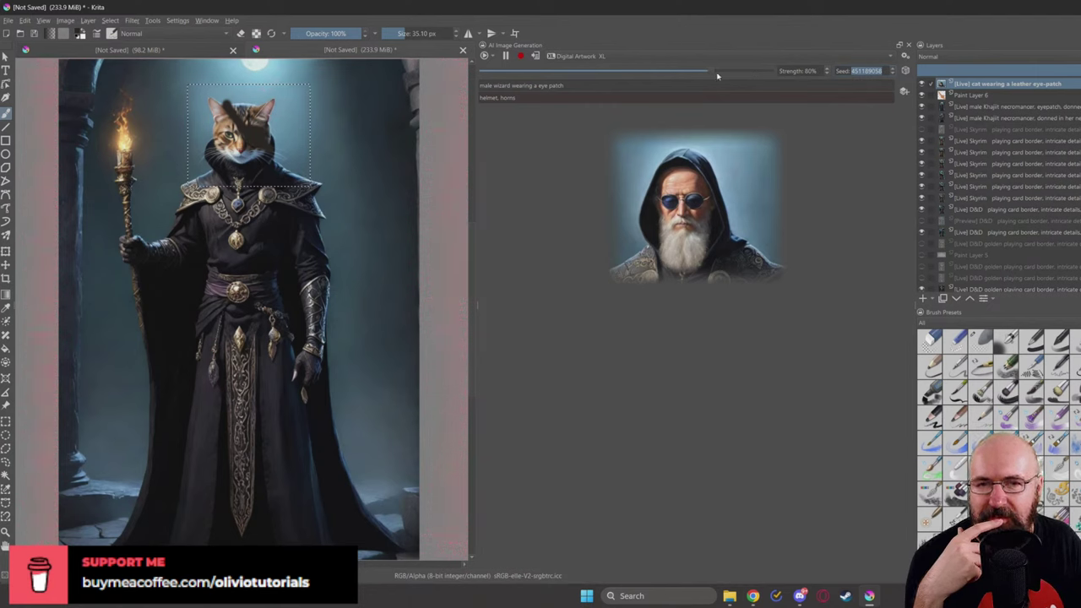
# Step: Bring generation Strength down to about 65% and pause live generation
pyautogui.moveTo(717, 76); pyautogui.dragTo(782, 70)
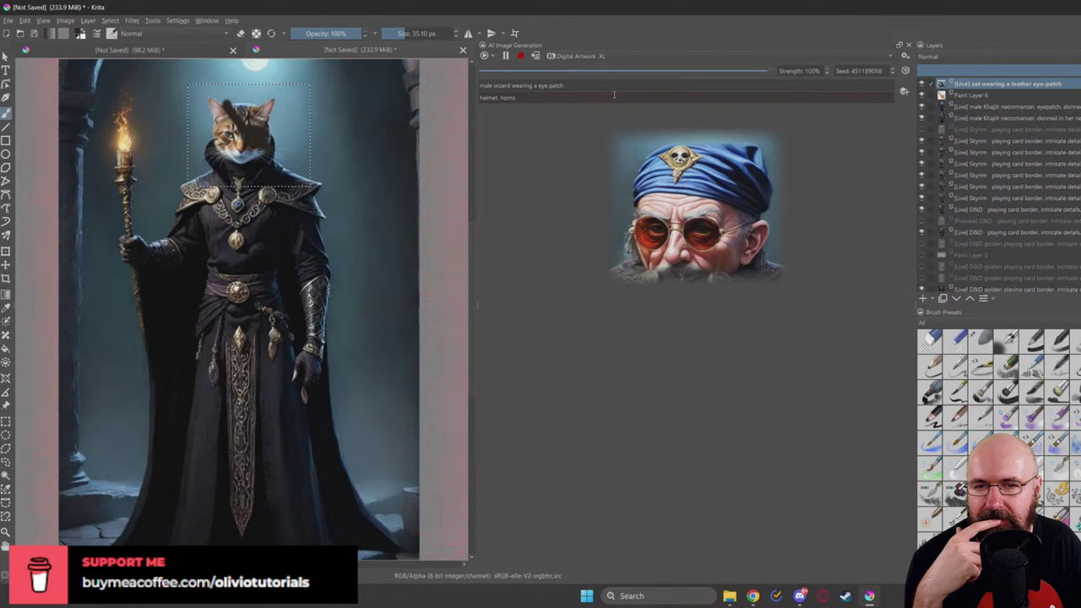
pyautogui.moveTo(687, 73); pyautogui.dragTo(676, 73)
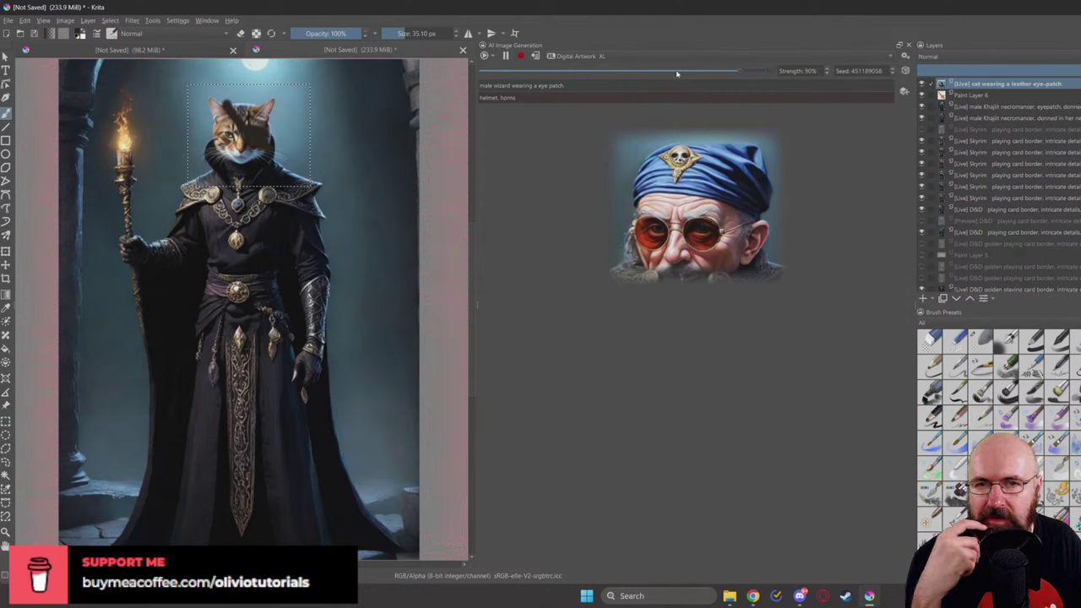
pyautogui.moveTo(744, 74); pyautogui.dragTo(668, 73)
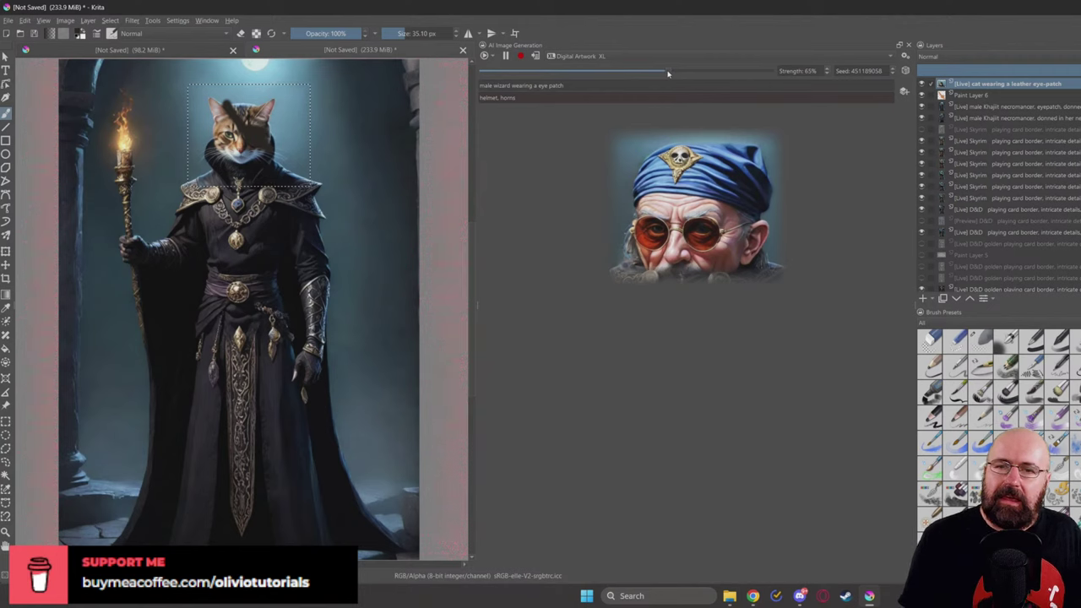
pyautogui.tripleClick(603, 88)
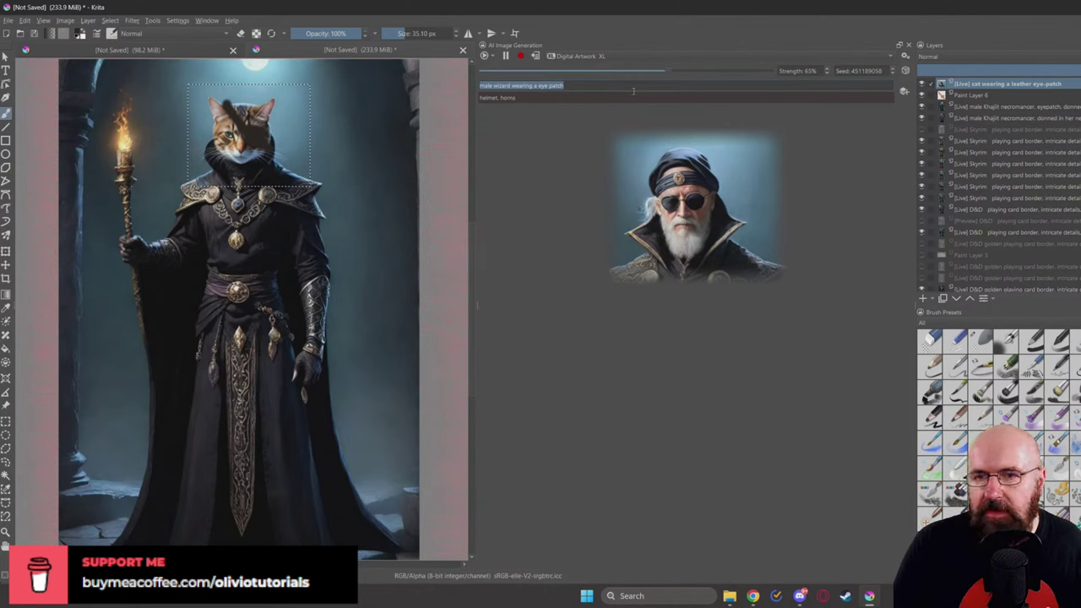
pyautogui.click(505, 56)
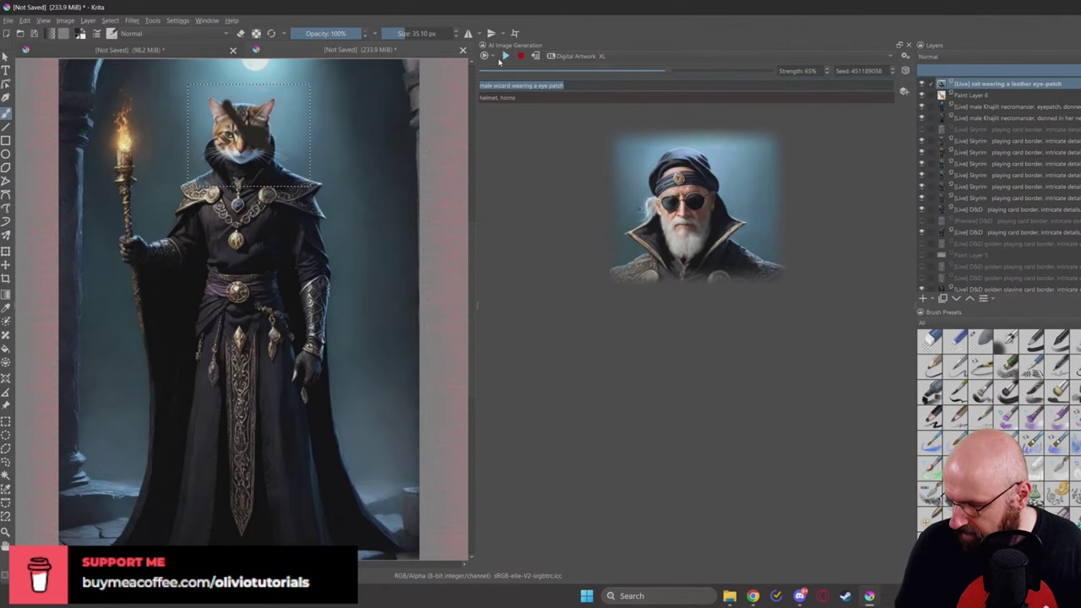
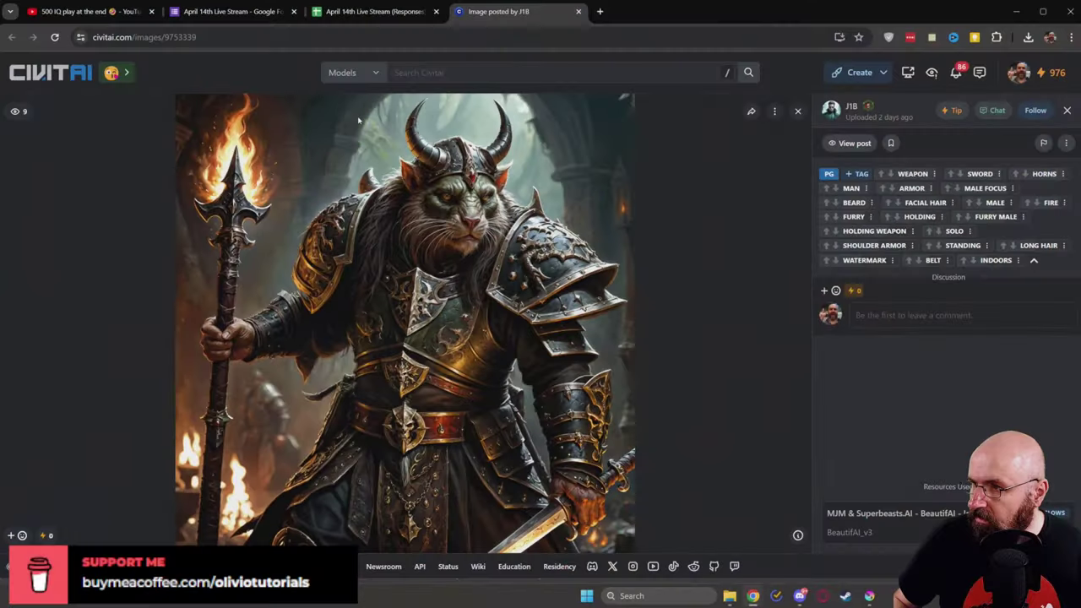
# Step: Open the horned cat warrior image in a new tab and switch to it
pyautogui.rightClick(453, 196)
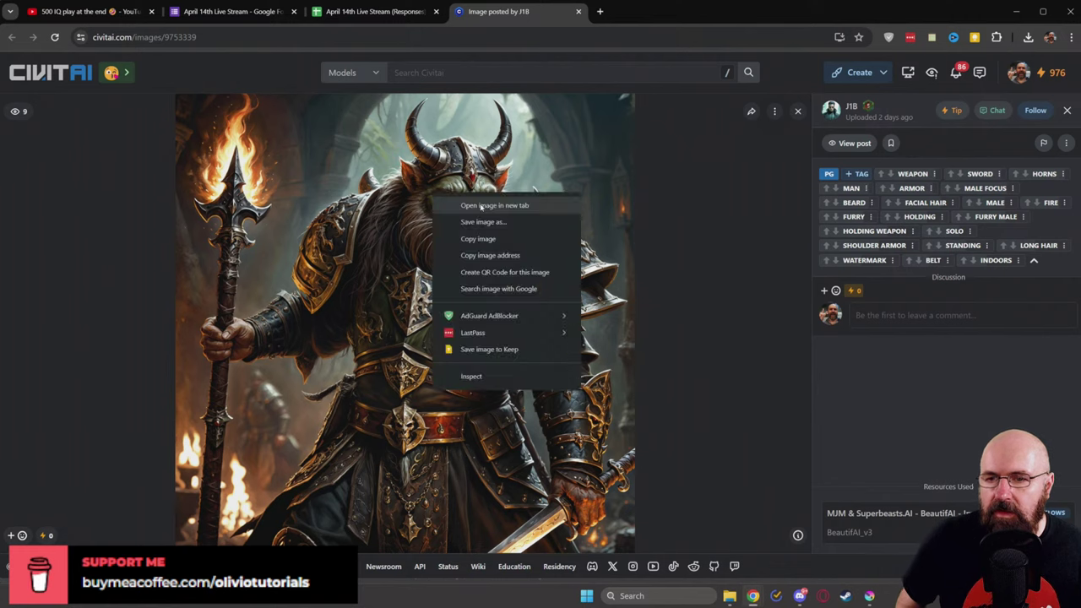
pyautogui.click(490, 208)
pyautogui.click(651, 11)
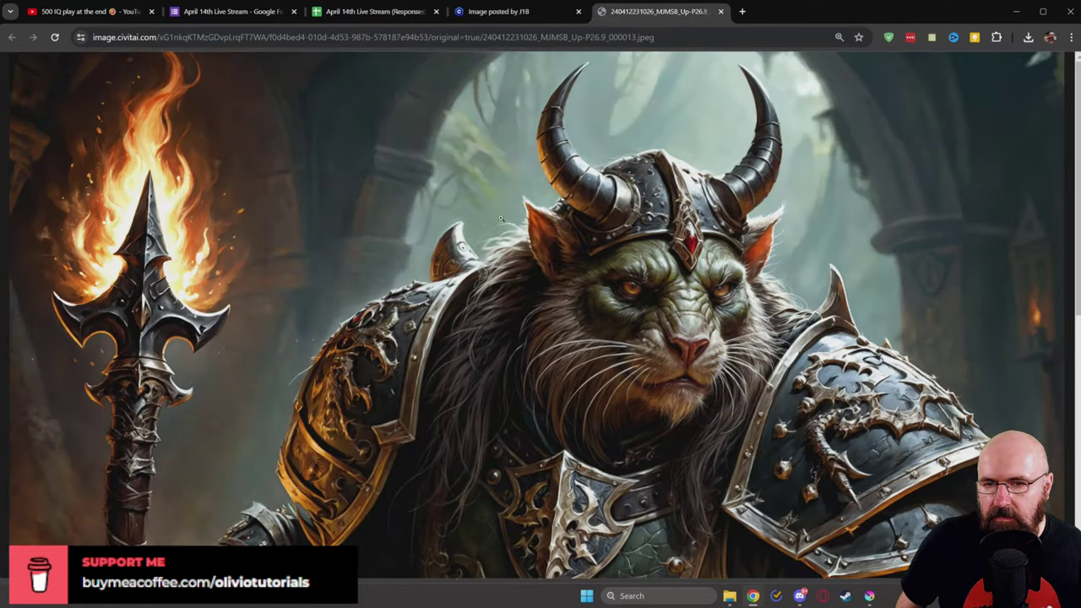
# Step: Toggle the warrior image between full resolution and fit, then scroll over the picture
pyautogui.click(502, 223)
pyautogui.click(502, 227)
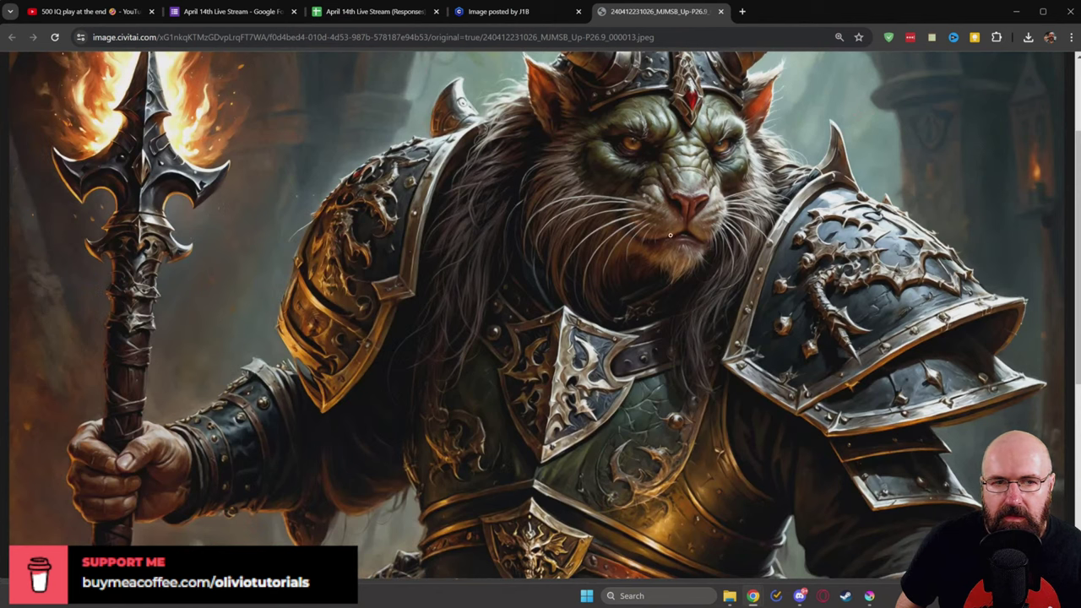
pyautogui.scroll(3, 670, 234)
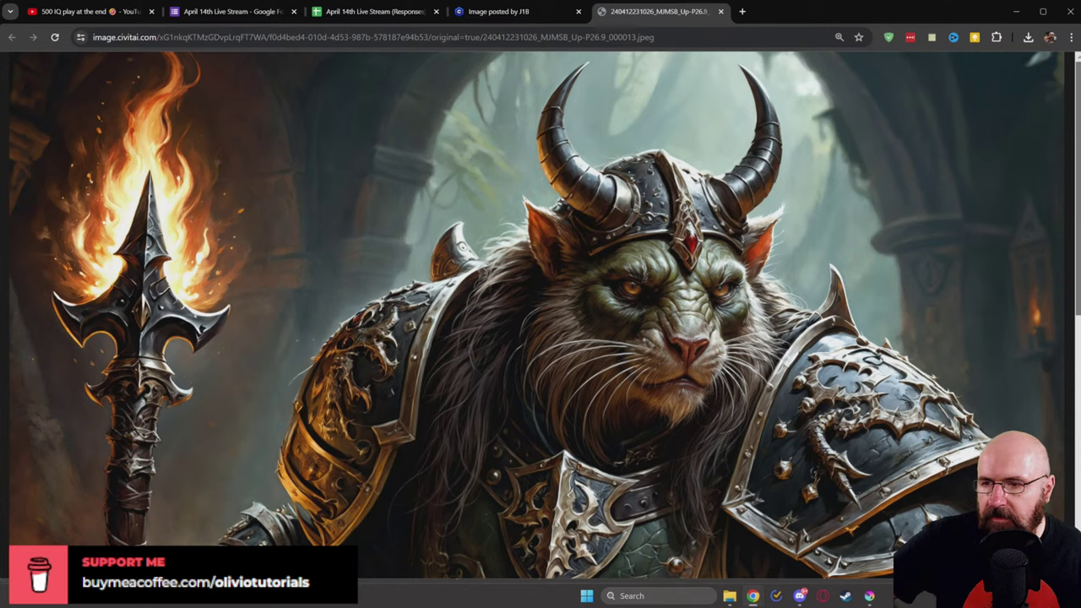
pyautogui.scroll(-3, 540, 315)
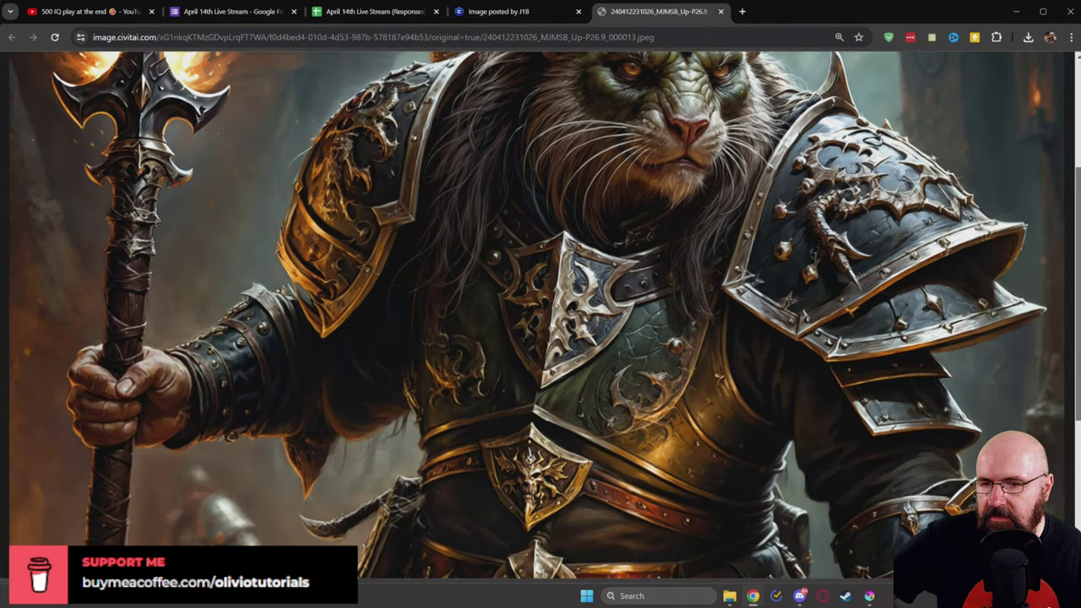
pyautogui.scroll(2, 540, 315)
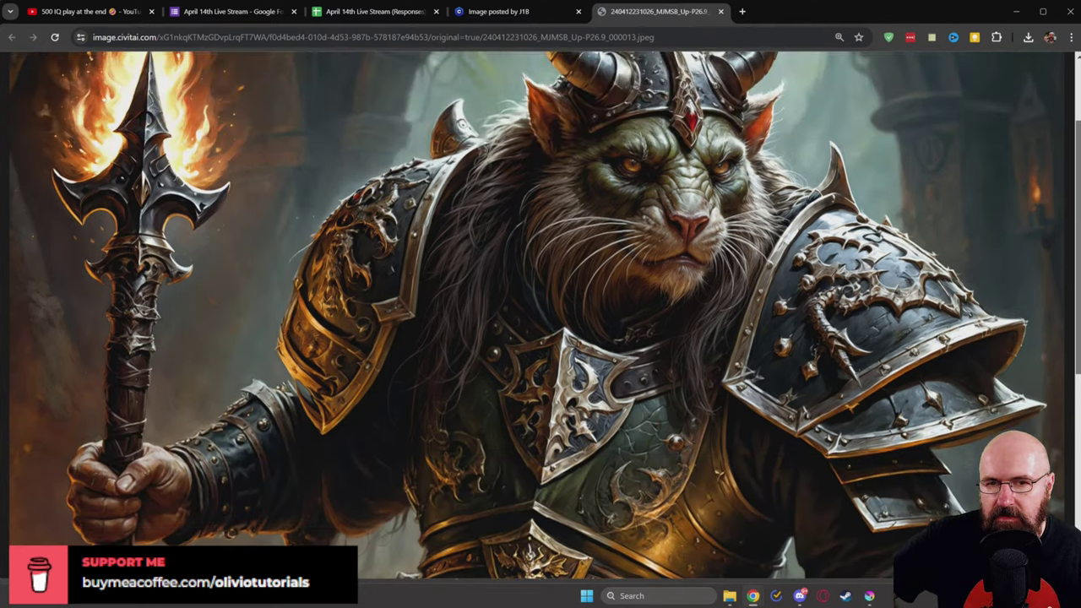
pyautogui.scroll(-2, 1064, 248)
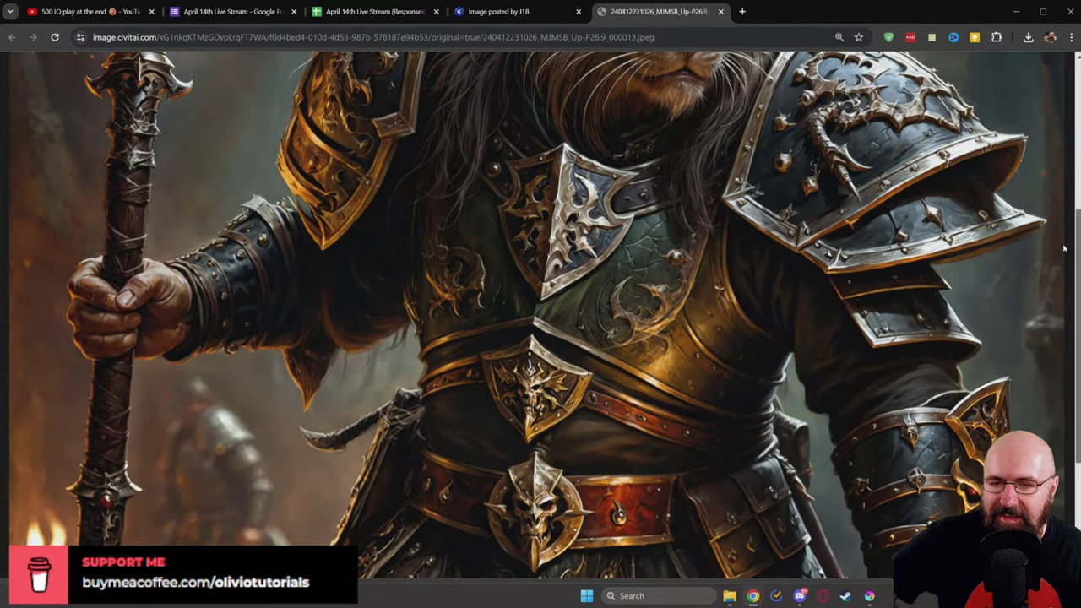
pyautogui.scroll(-2, 1064, 248)
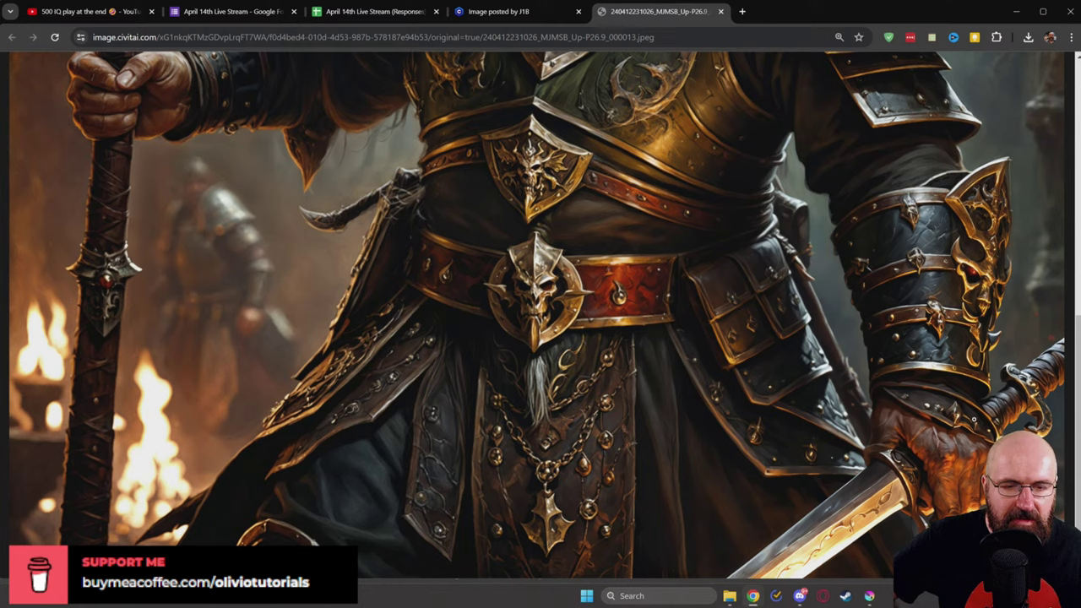
pyautogui.scroll(3, 1066, 409)
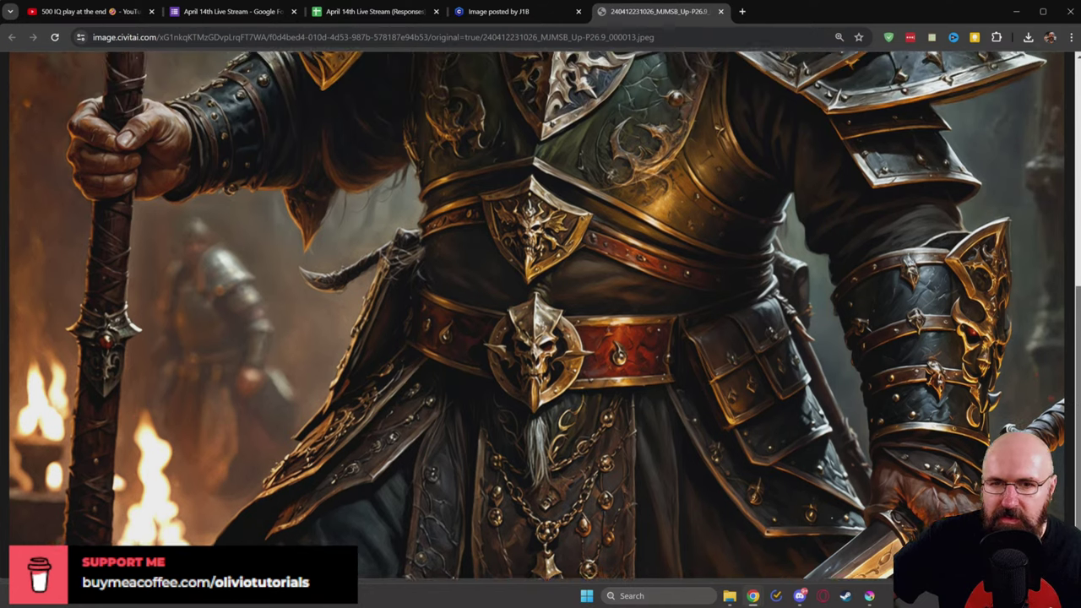
pyautogui.scroll(3, 541, 316)
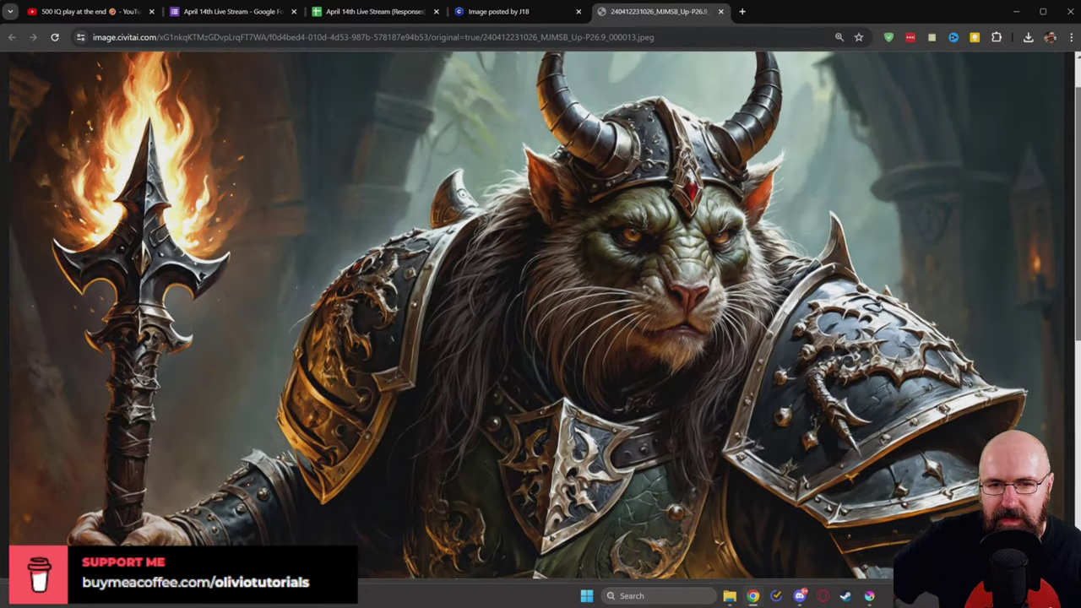
pyautogui.scroll(1, 540, 315)
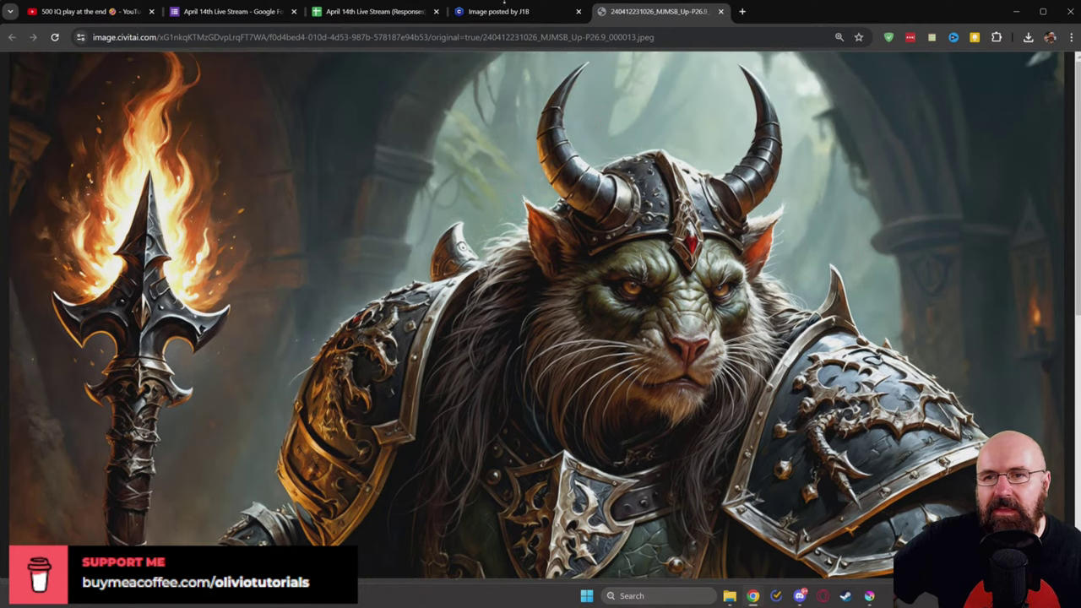
# Step: Open the row 10 Civitai submission from the link in cell C10
pyautogui.click(336, 13)
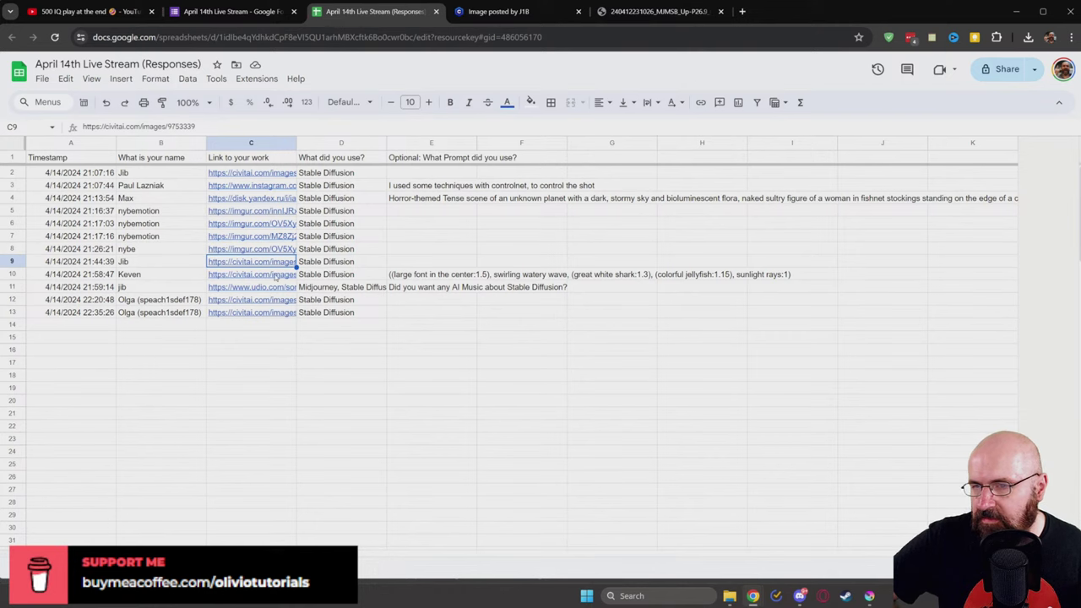
pyautogui.click(221, 279)
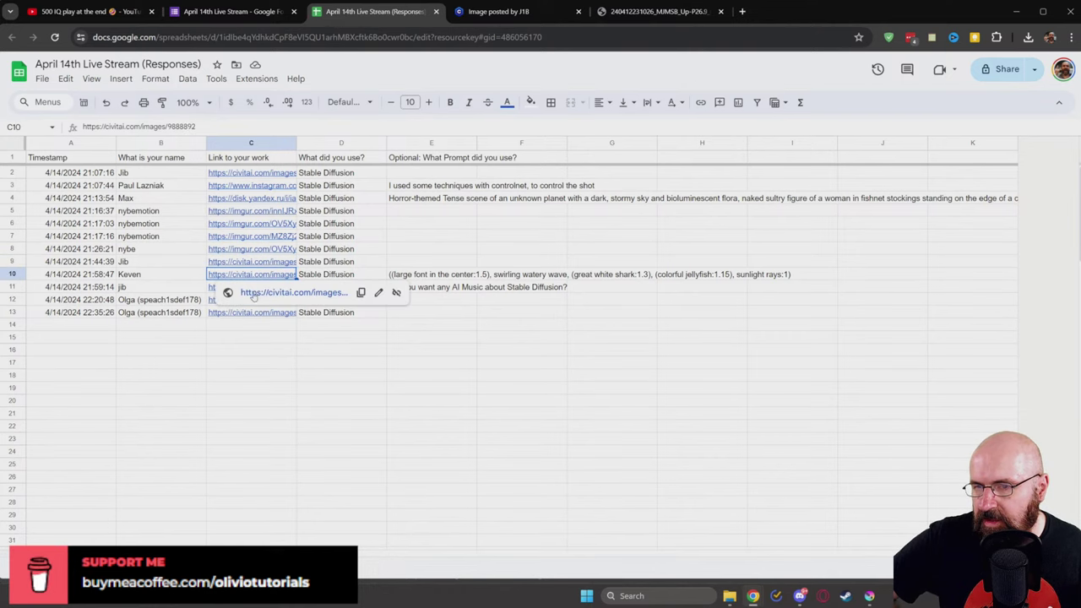
pyautogui.click(255, 294)
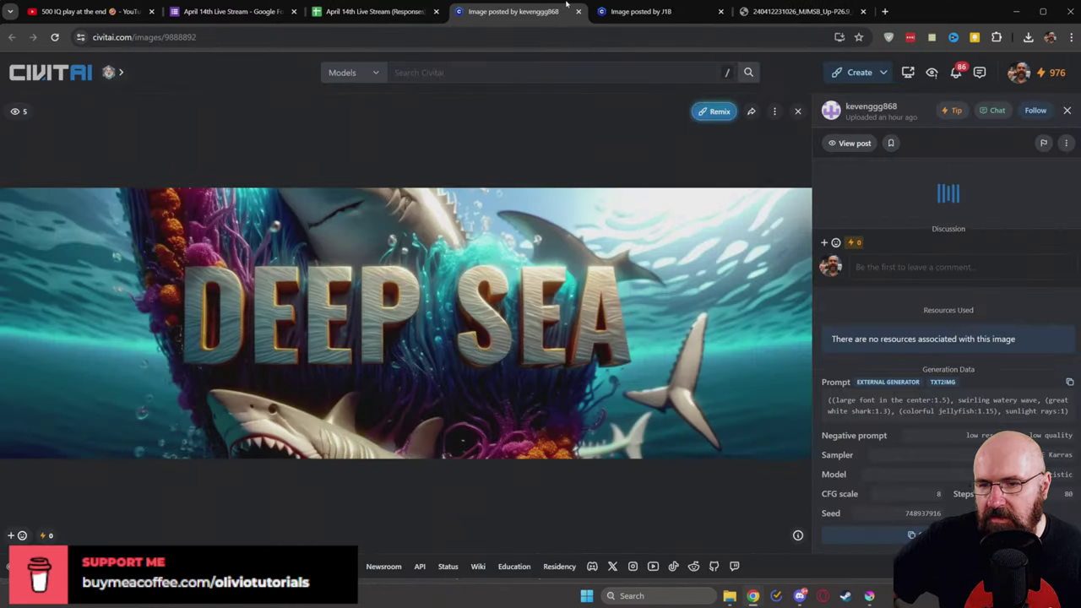
# Step: View the DEEP SEA shark image full-size in its own tab, then close that tab
pyautogui.rightClick(509, 227)
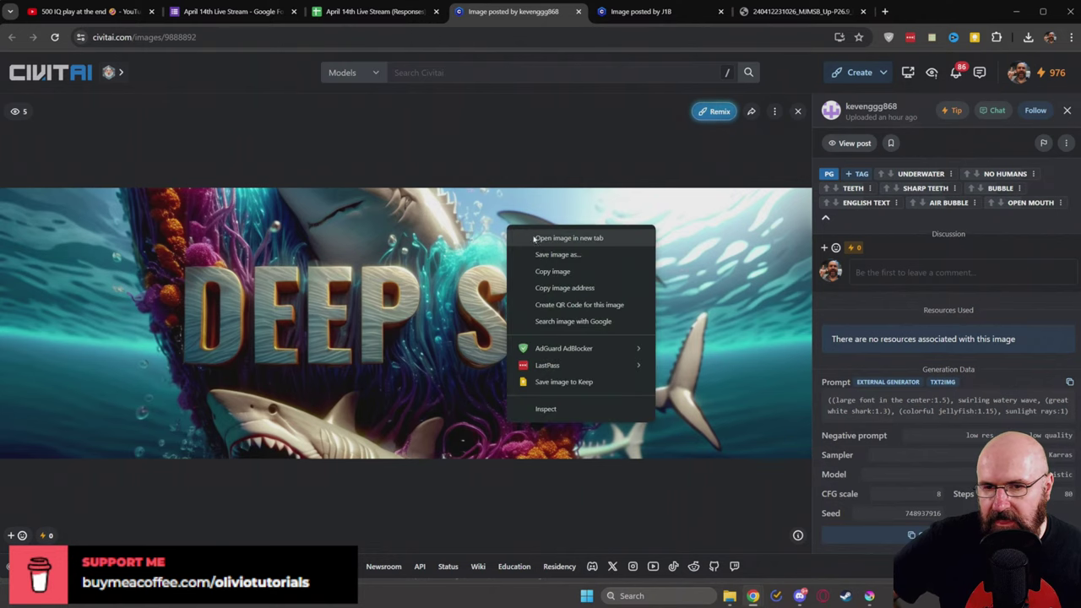
pyautogui.click(536, 238)
pyautogui.click(603, 12)
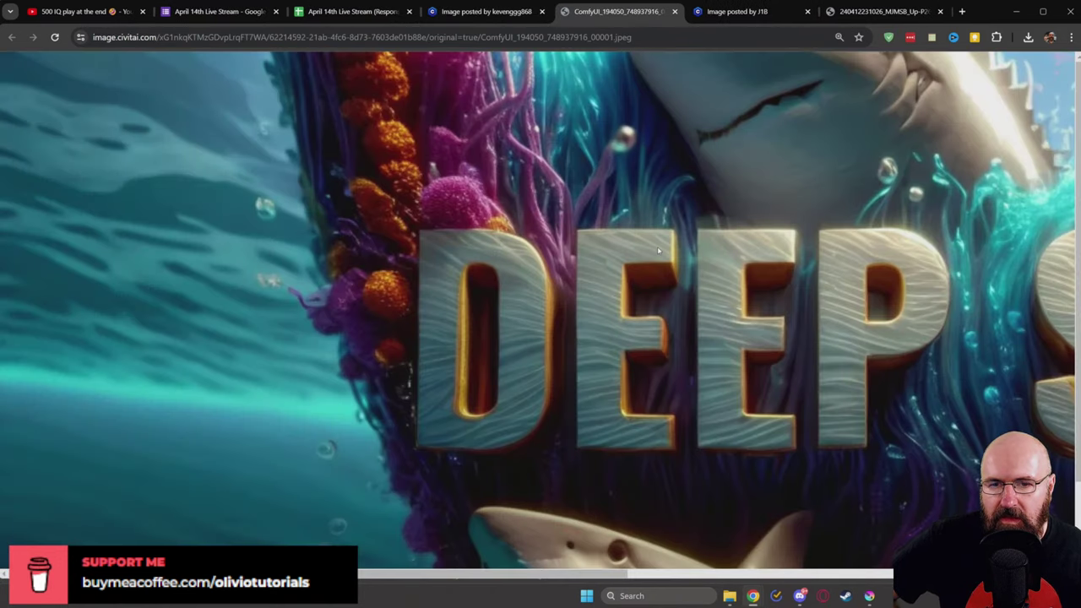
pyautogui.rightClick(555, 221)
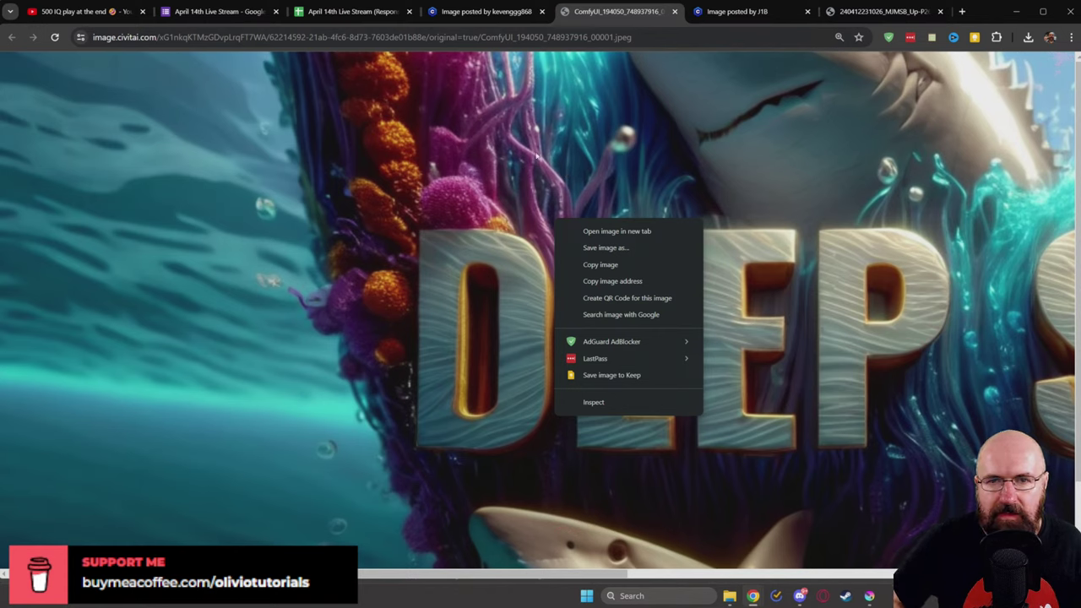
pyautogui.press('Escape')
pyautogui.click(674, 11)
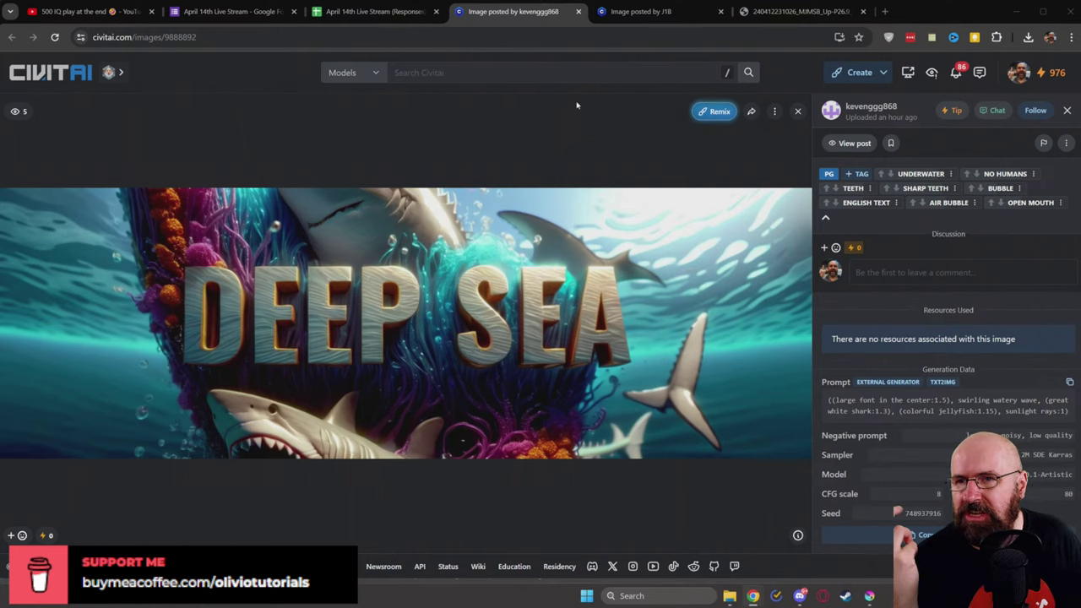
# Step: Open the row 12 Civitai submission from cell C12, then close its tab
pyautogui.click(372, 11)
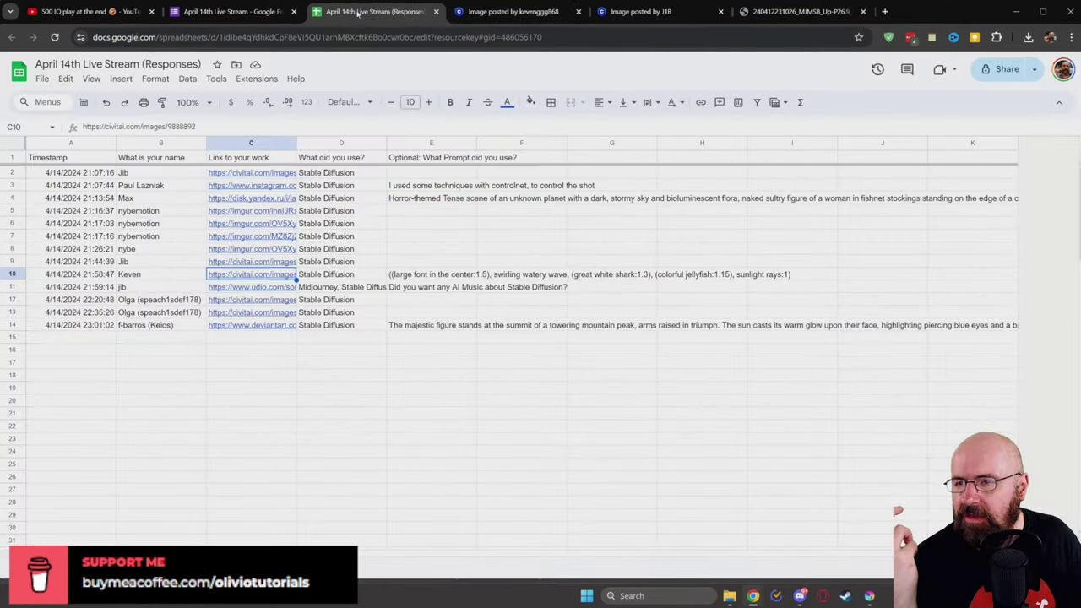
pyautogui.click(237, 300)
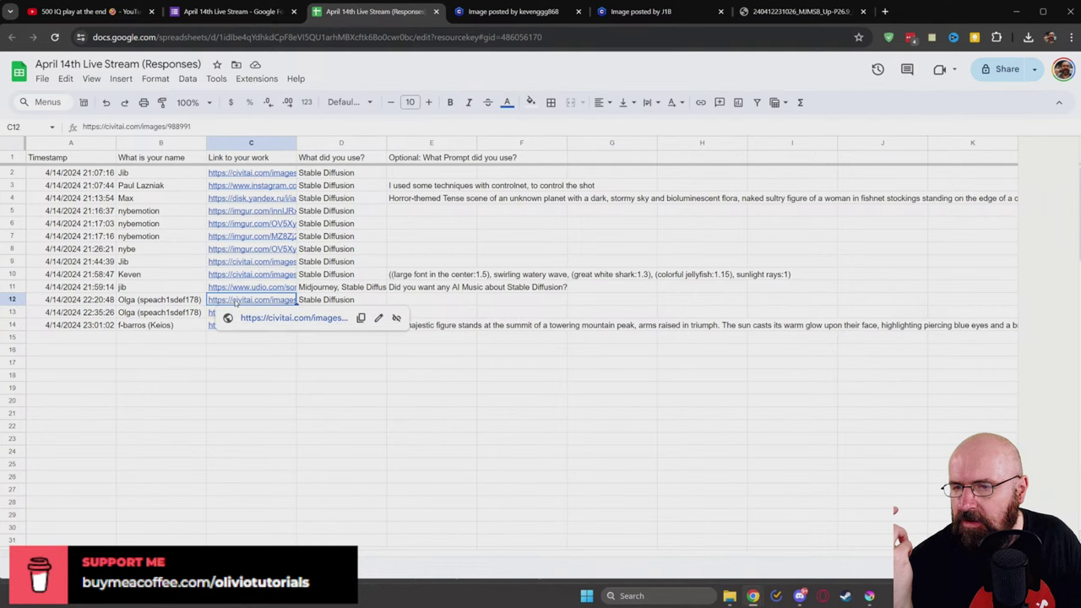
pyautogui.click(273, 318)
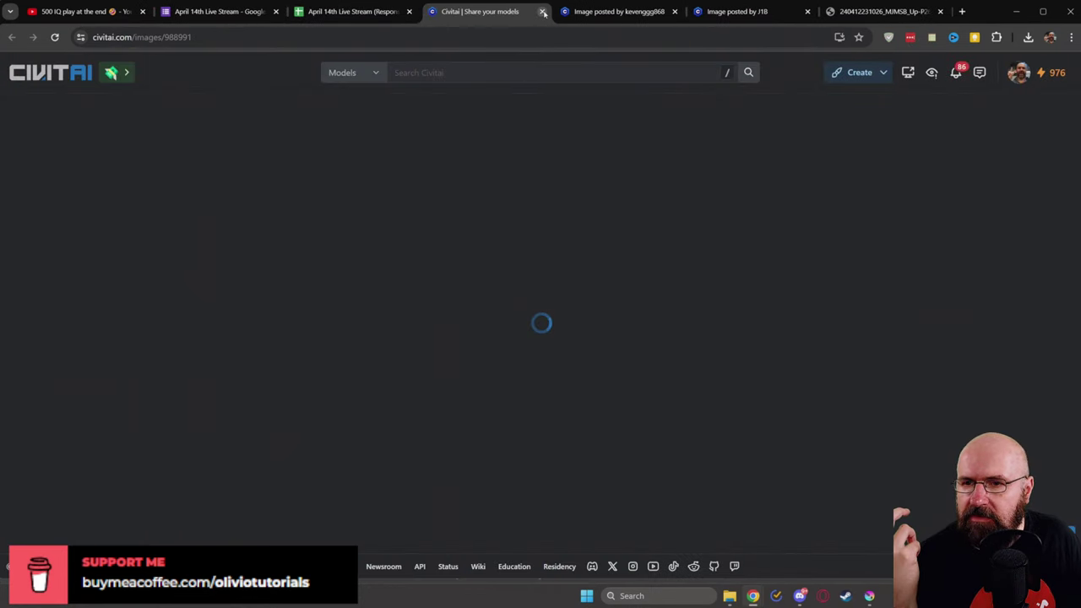
pyautogui.click(542, 11)
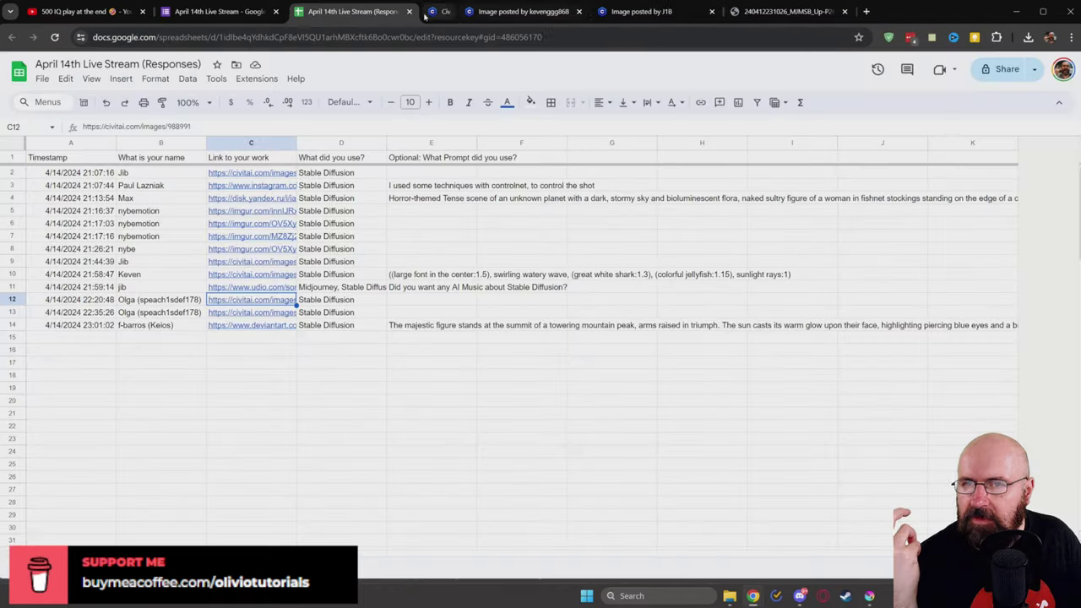
# Step: Open the row 13 red-gown musical submission from C13, then return to the spreadsheet
pyautogui.click(252, 313)
pyautogui.click(270, 331)
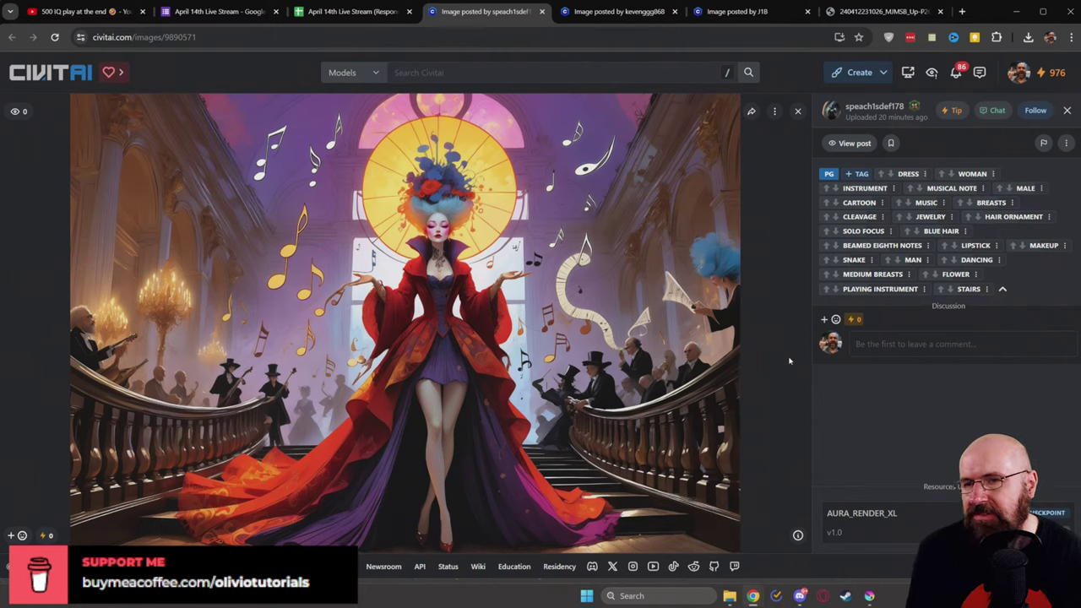
pyautogui.click(353, 11)
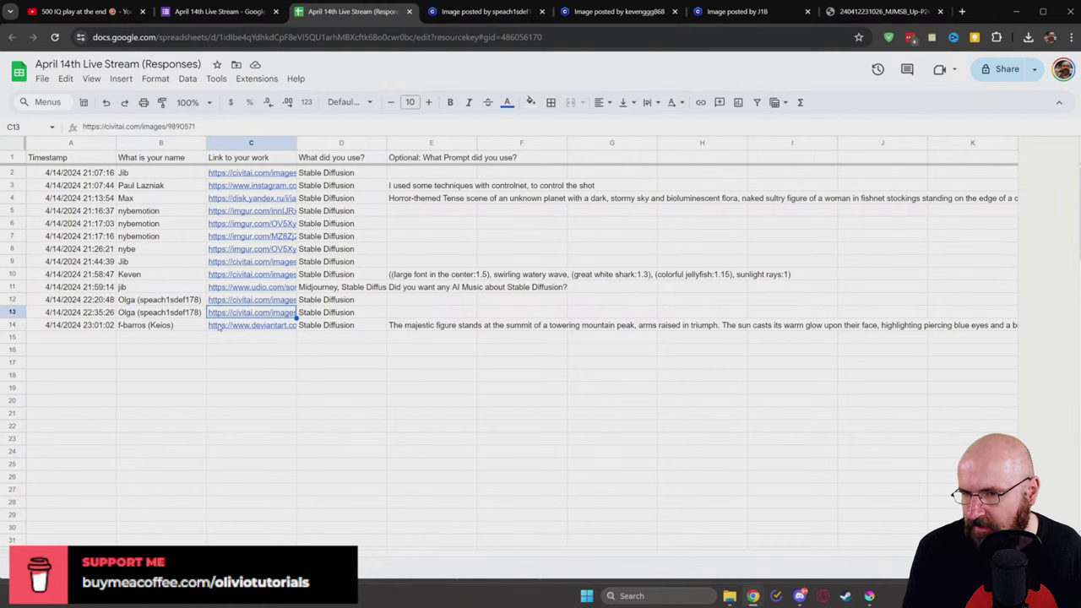
# Step: Open C14's 'Scenes from another place' artwork image in its own tab, zoomed to 150%
pyautogui.click(245, 326)
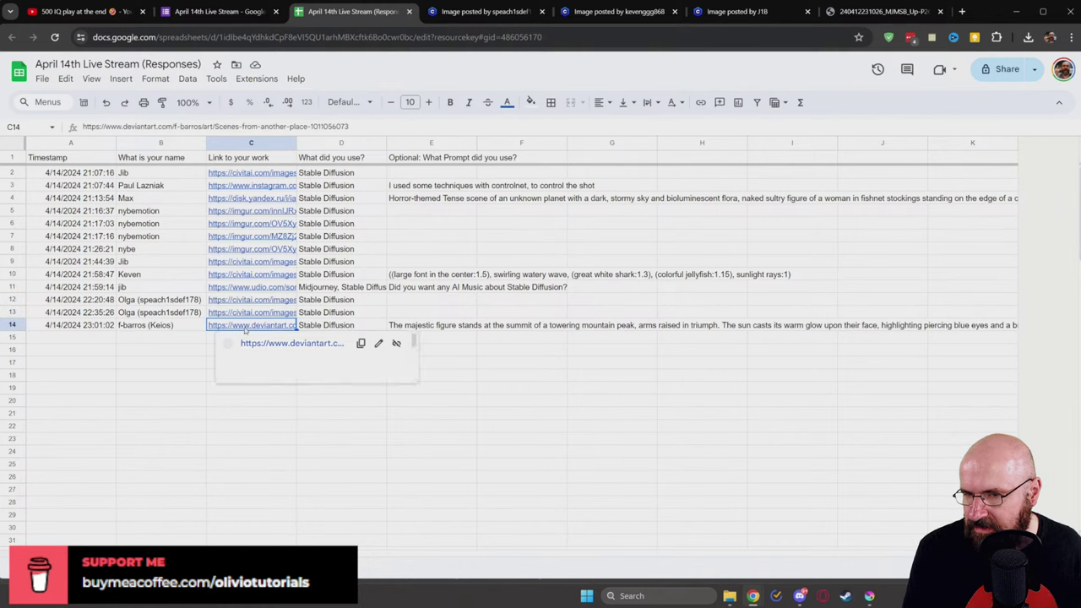
pyautogui.click(283, 345)
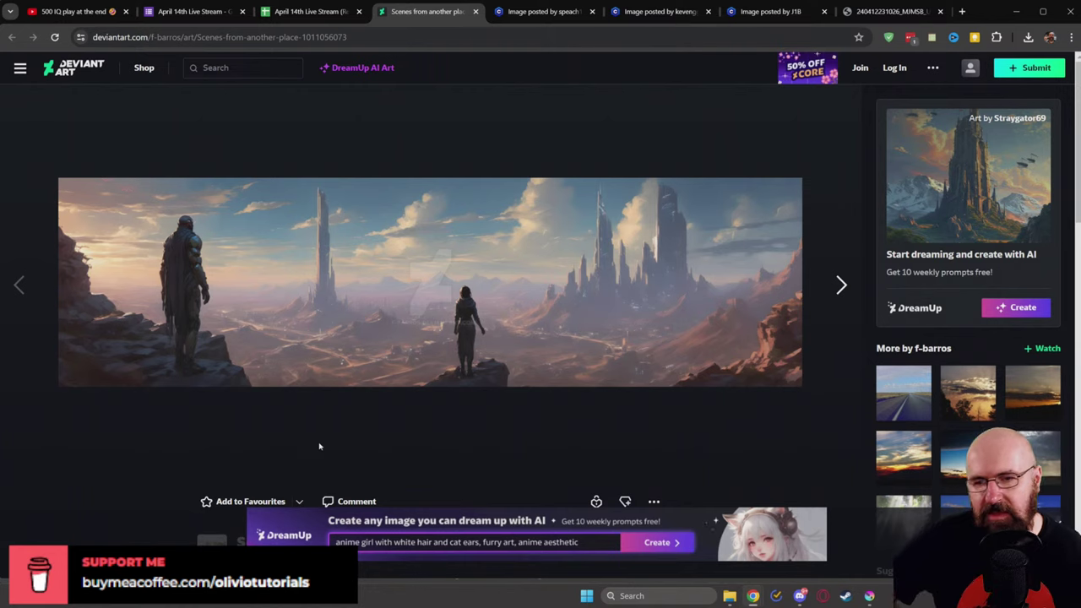
pyautogui.rightClick(380, 267)
pyautogui.click(402, 279)
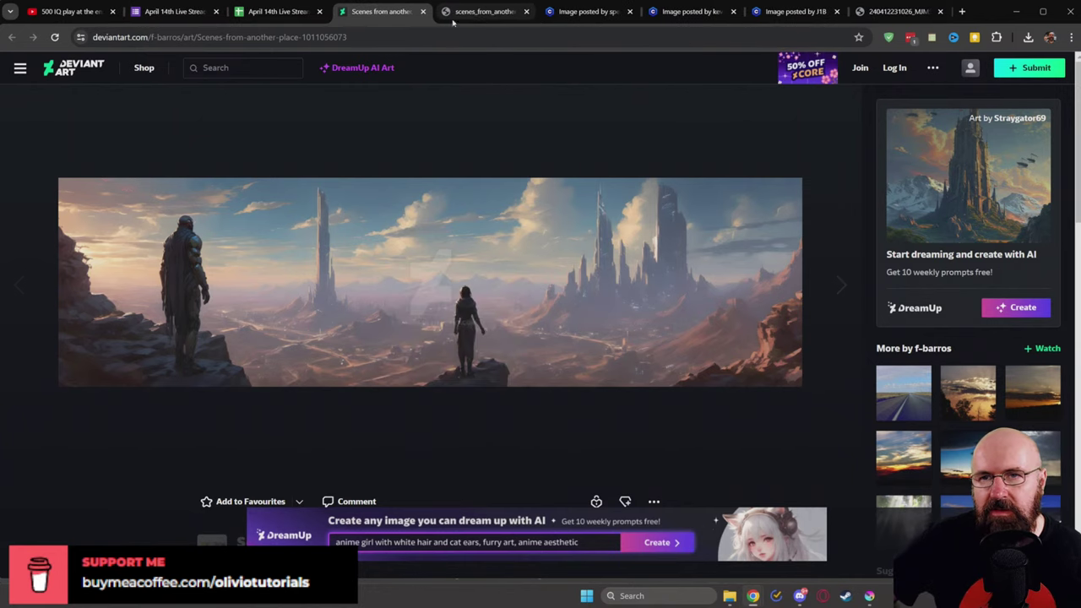
pyautogui.hotkey('ctrl', 'Tab')
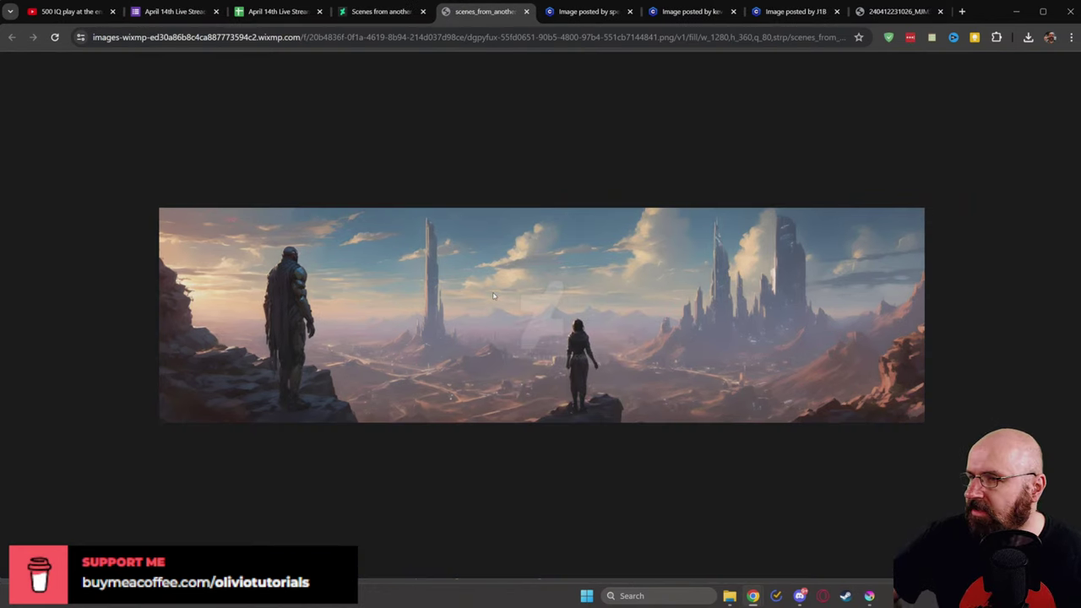
pyautogui.hotkey('ctrl', '+')
pyautogui.hotkey('ctrl', '+')
pyautogui.hotkey('ctrl', '+')
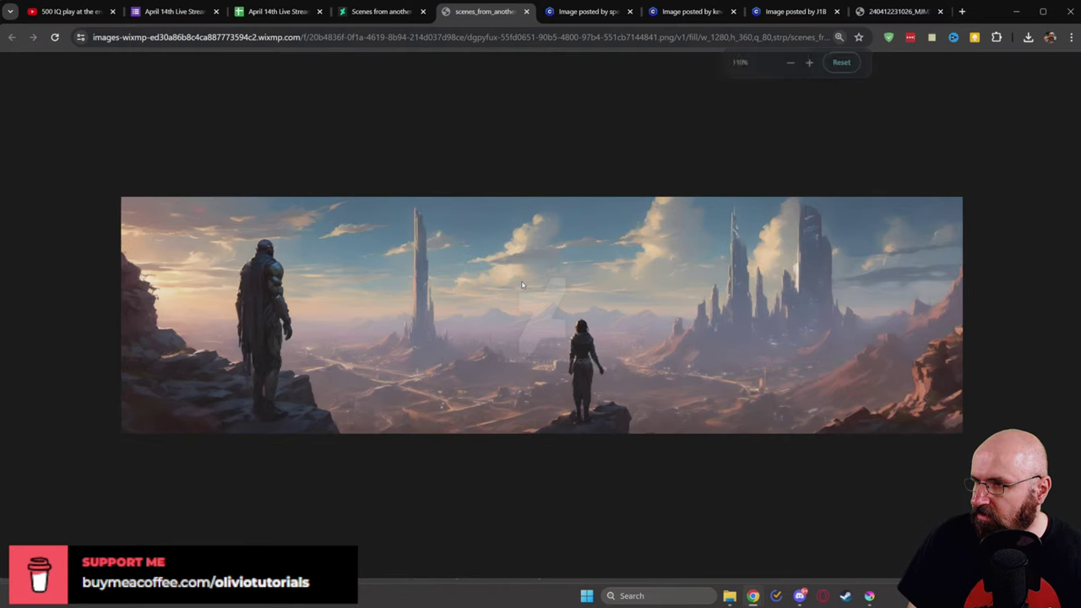